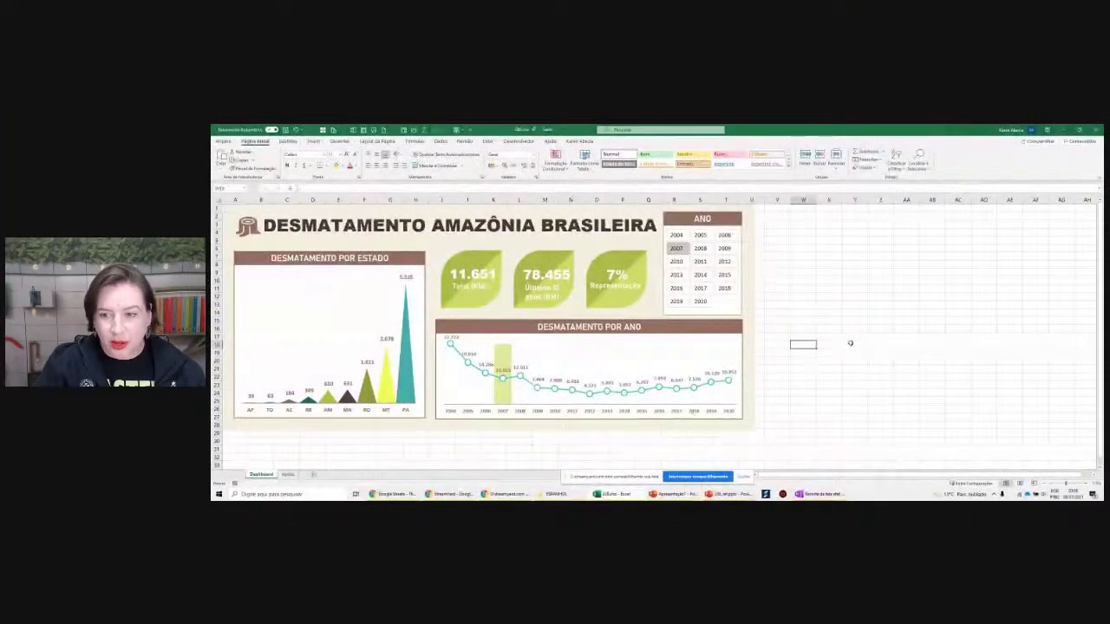
# Share the Excel 'Desmatamento Amazônia Brasileira' dashboard in StreamYard and select a spare cell beside it
pyautogui.click(820, 298)
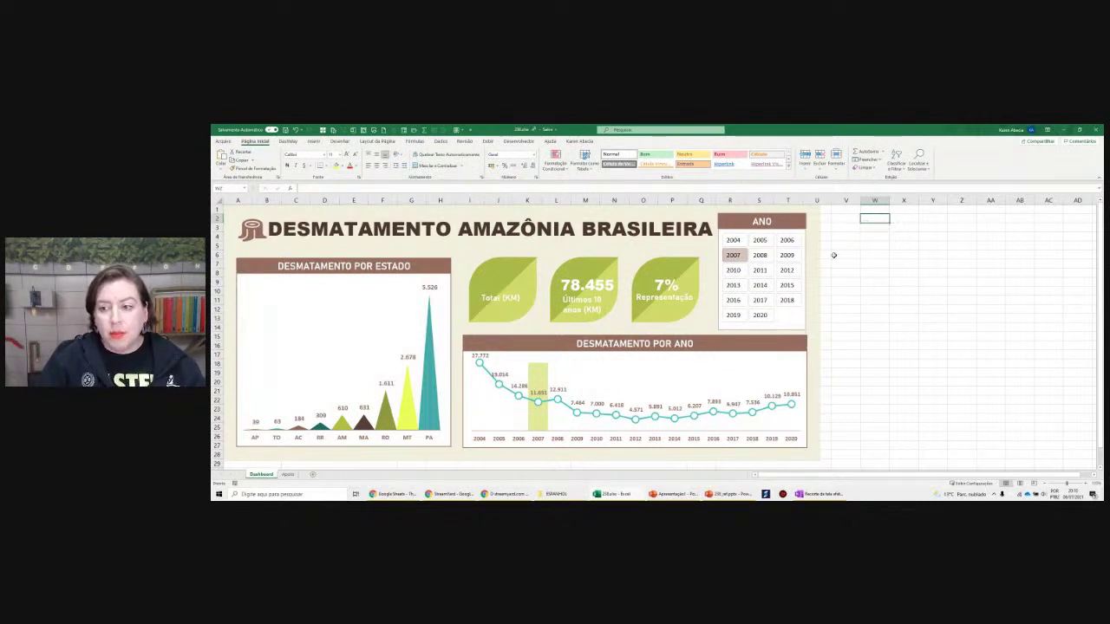
pyautogui.click(840, 224)
pyautogui.click(842, 211)
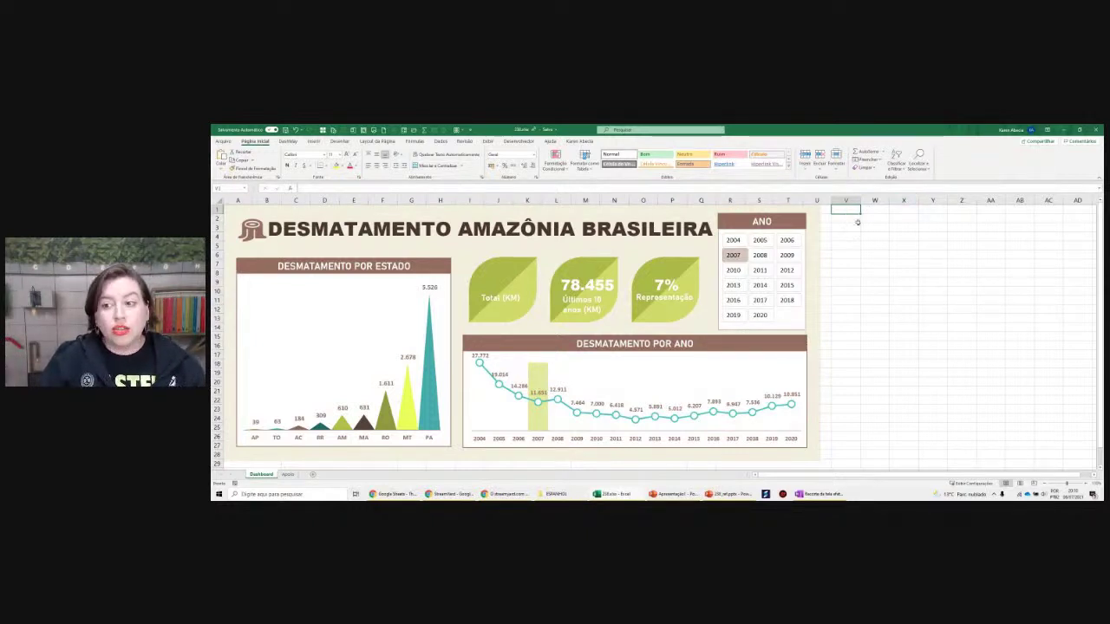
pyautogui.click(854, 218)
pyautogui.click(854, 227)
pyautogui.click(864, 229)
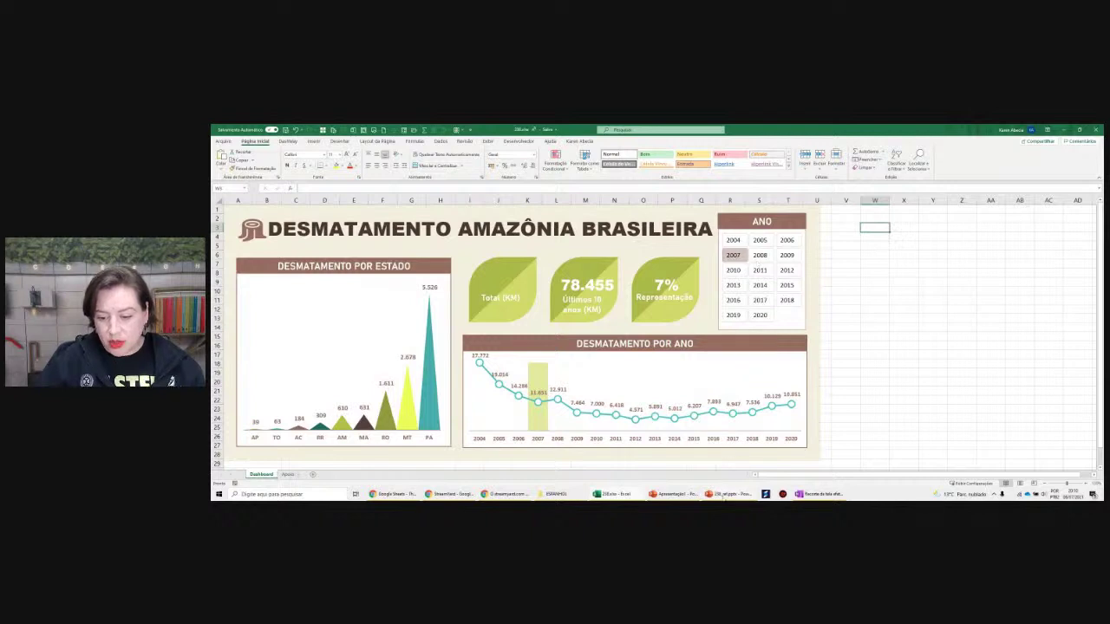
pyautogui.moveTo(724, 497)
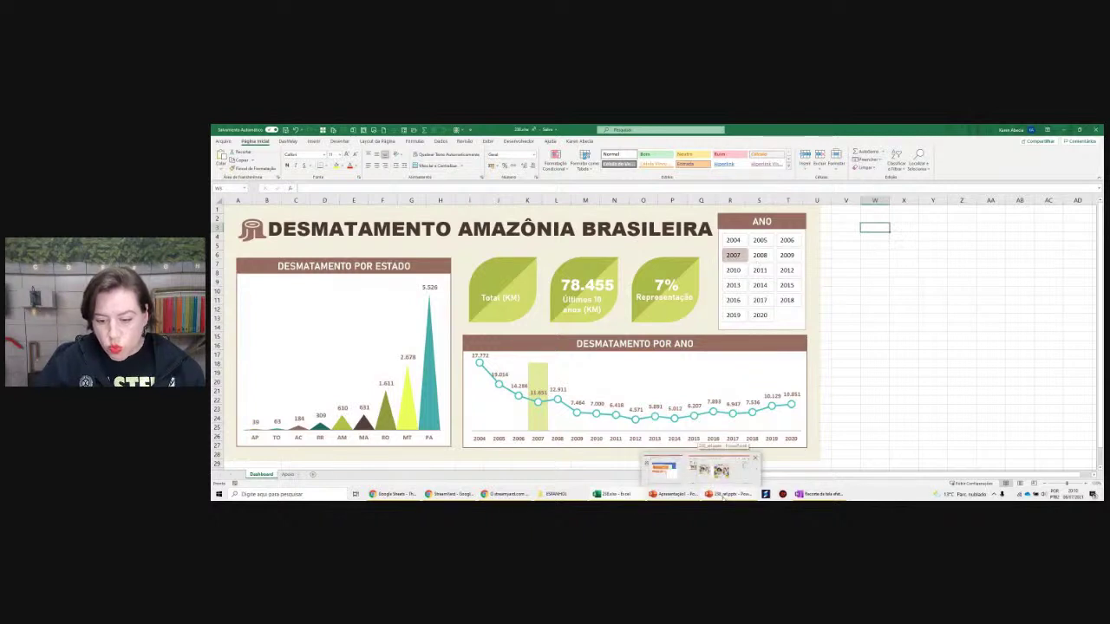
# Delete slide 2 of 230_ref.pptx, close the Format Background pane, and return to StreamYard
pyautogui.click(723, 497)
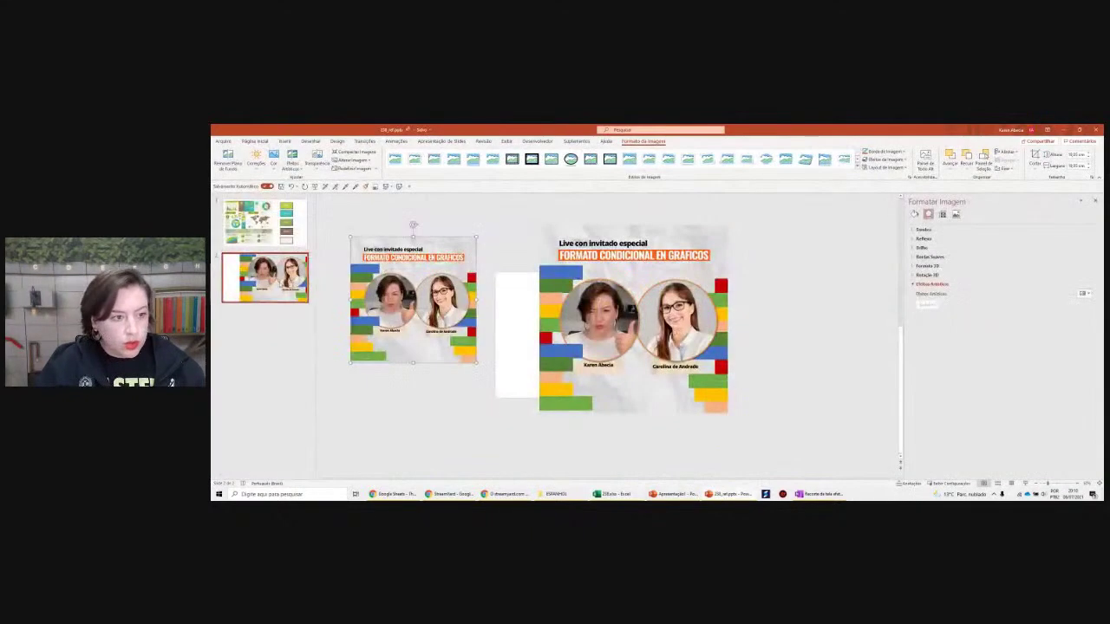
pyautogui.press('Delete')
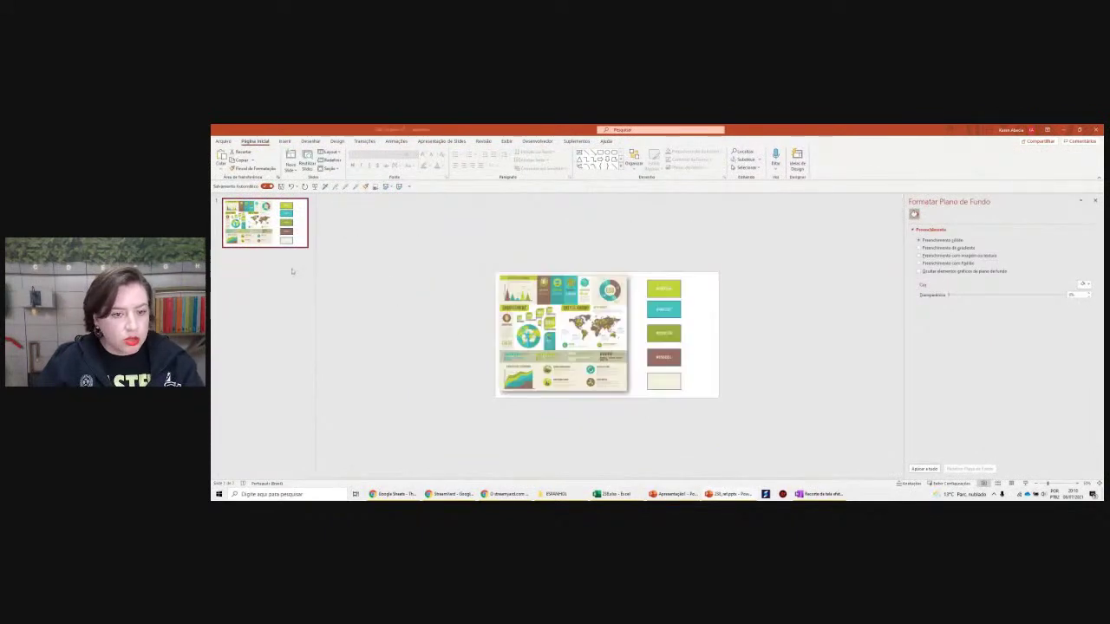
pyautogui.scroll(3, 457, 295)
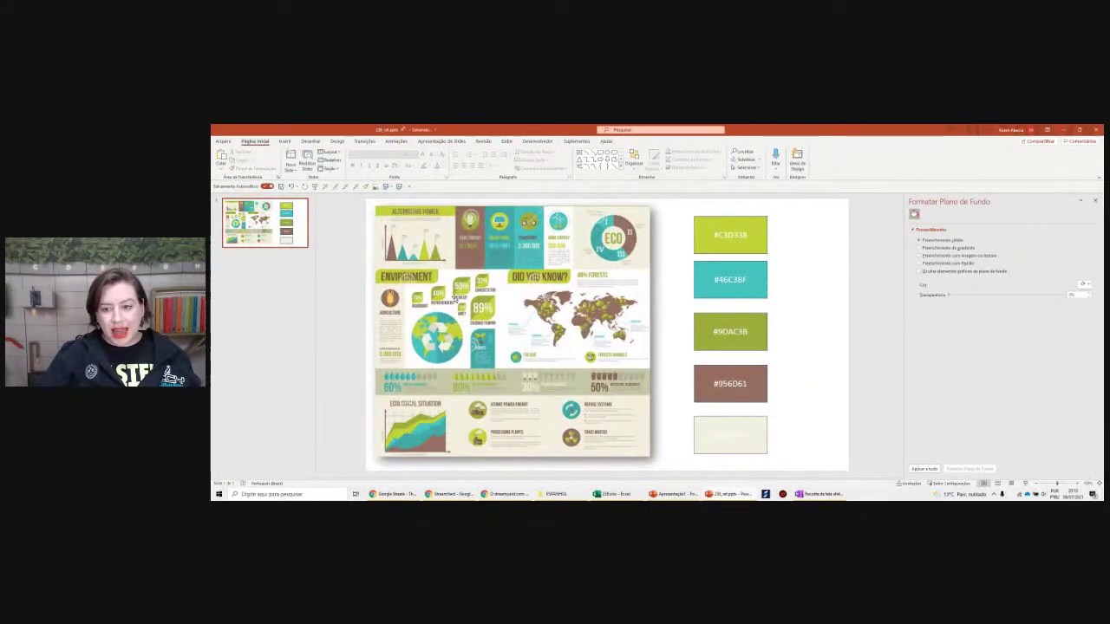
pyautogui.click(1096, 201)
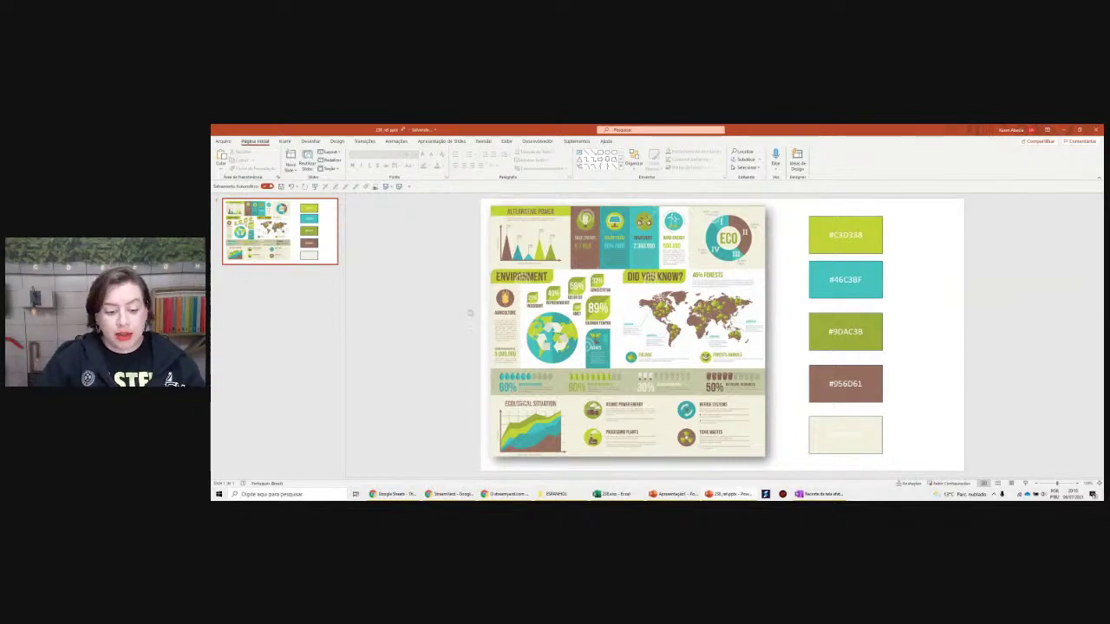
pyautogui.click(447, 495)
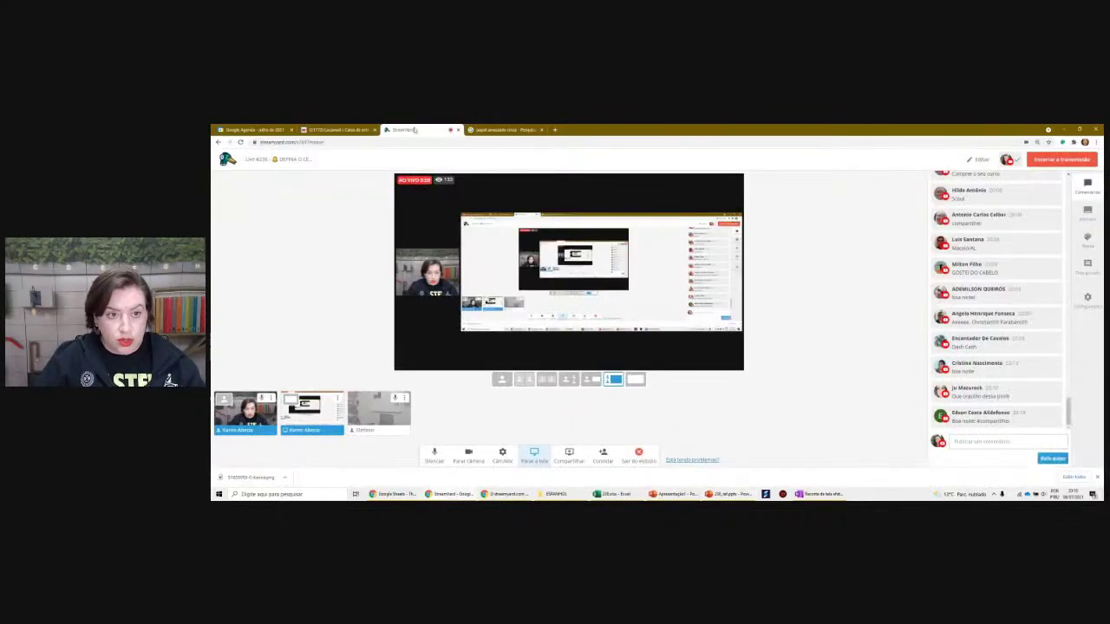
# Move the StreamYard tab into its own window, then go back to the Excel dashboard
pyautogui.moveTo(660, 129); pyautogui.dragTo(1105, 209)
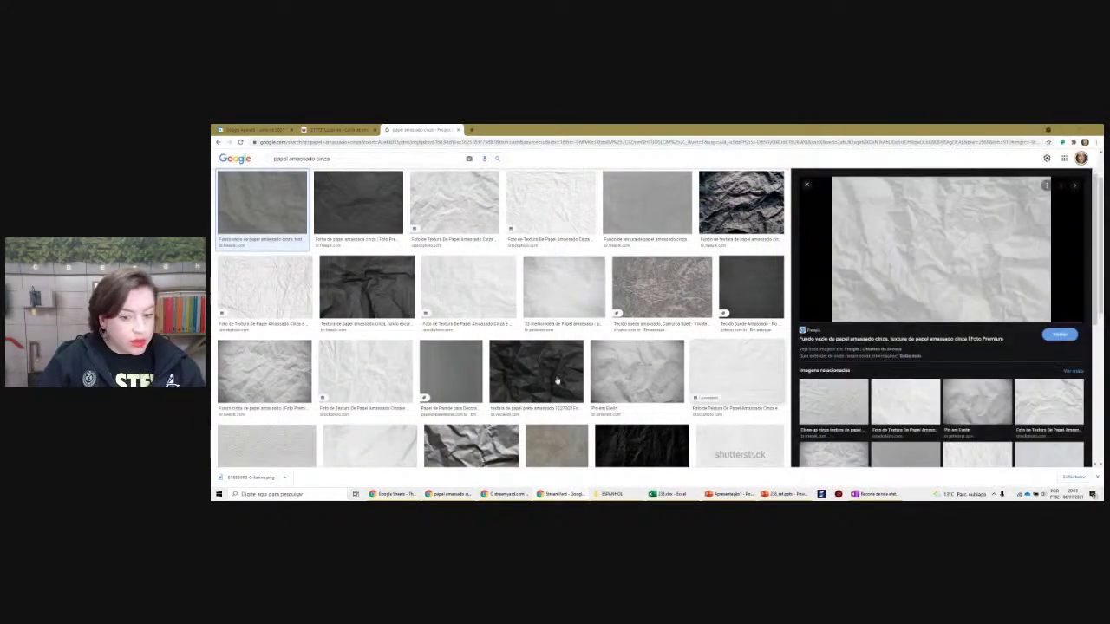
pyautogui.click(681, 496)
pyautogui.click(876, 345)
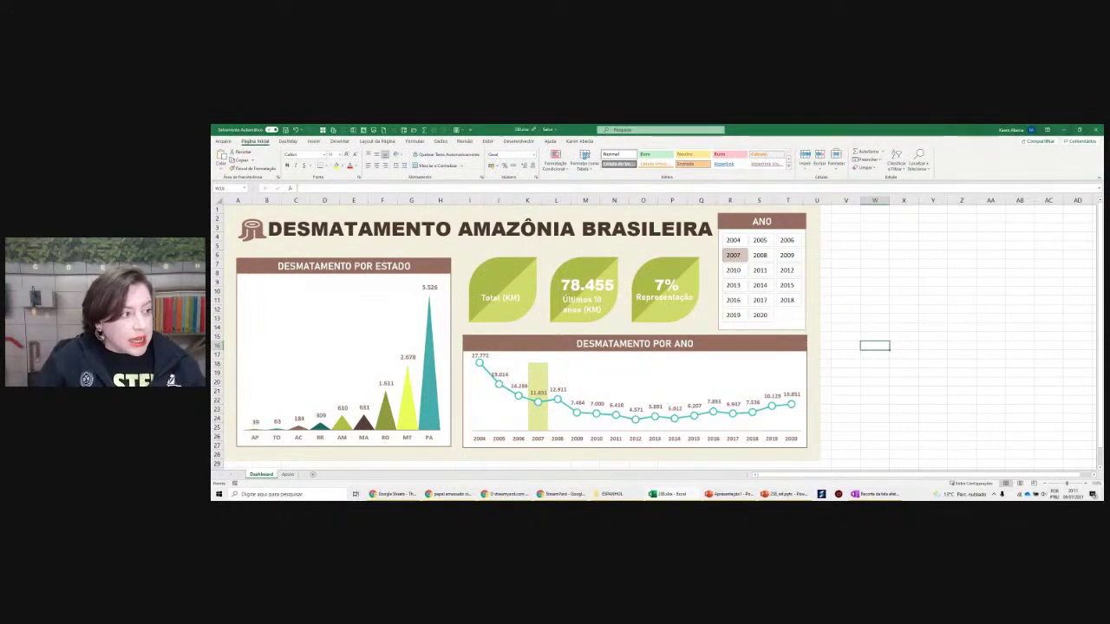
# Deselect the Excel dashboard and switch to the PowerPoint 230_ref.pptx colour reference slide
pyautogui.click(845, 279)
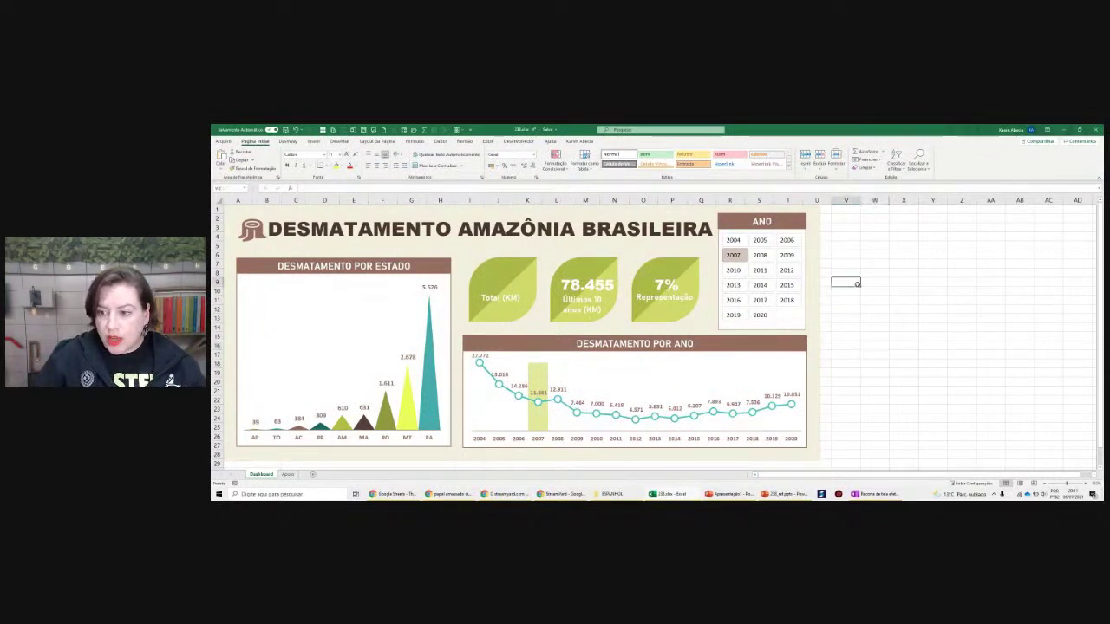
pyautogui.click(846, 264)
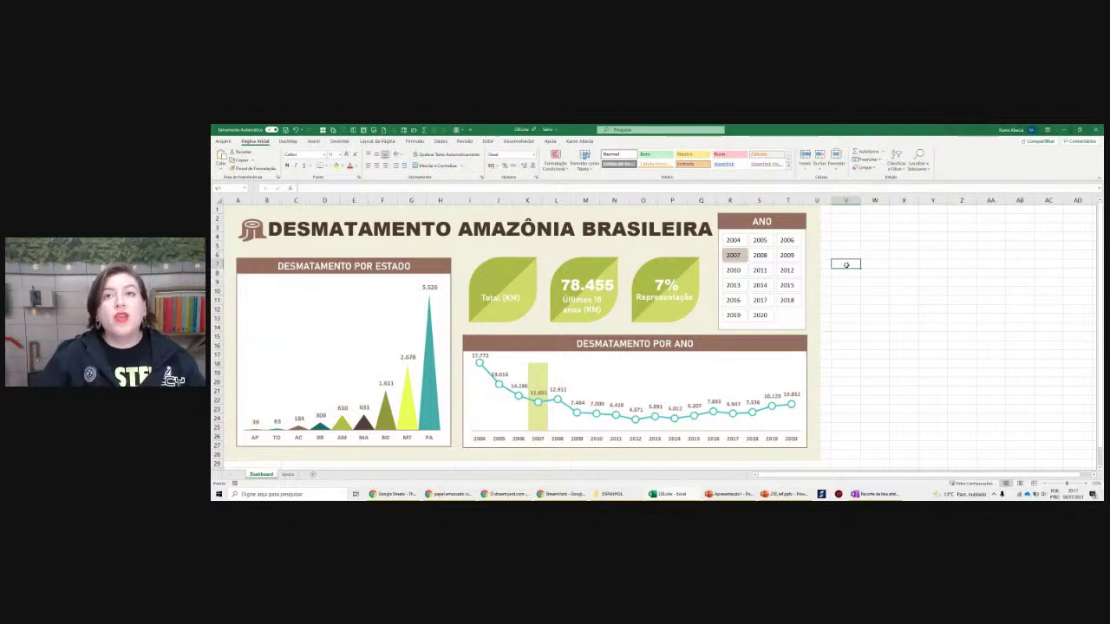
pyautogui.hotkey('alt', 'Tab')
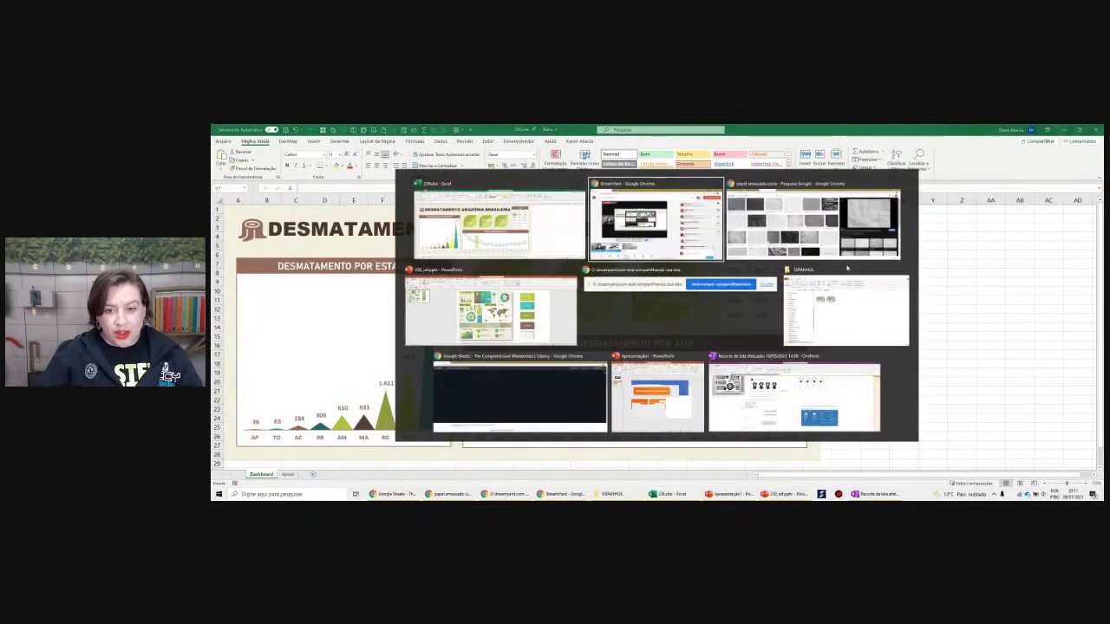
pyautogui.press('Tab')
pyautogui.press('Tab')
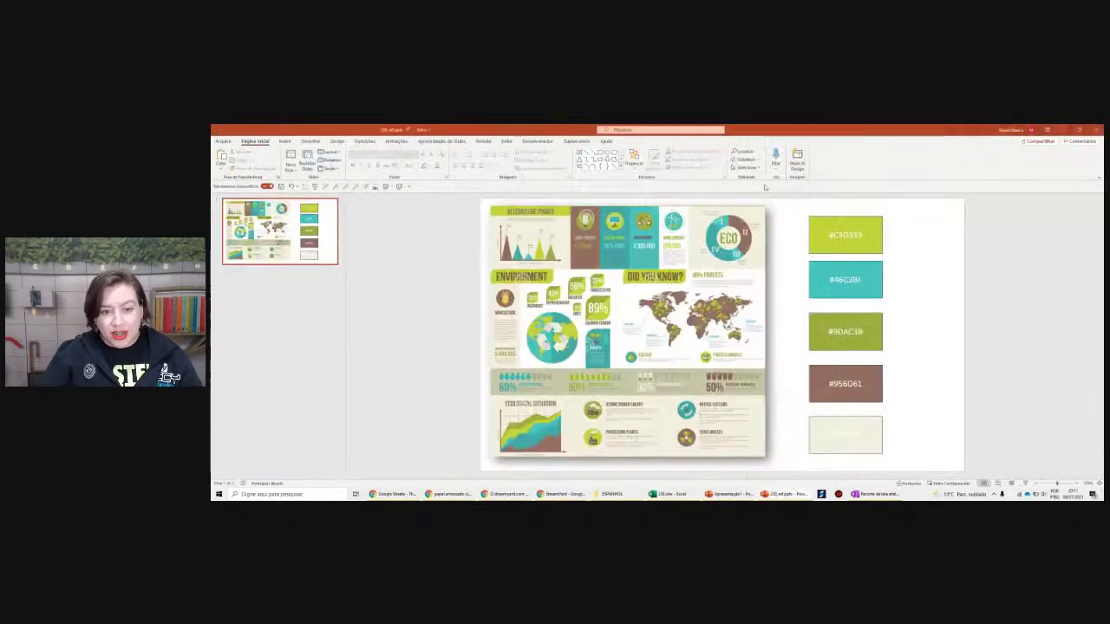
# Move the infographic picture slightly up and to the left on the palette slide
pyautogui.click(569, 303)
pyautogui.scroll(3, 569, 304)
pyautogui.scroll(2, 569, 311)
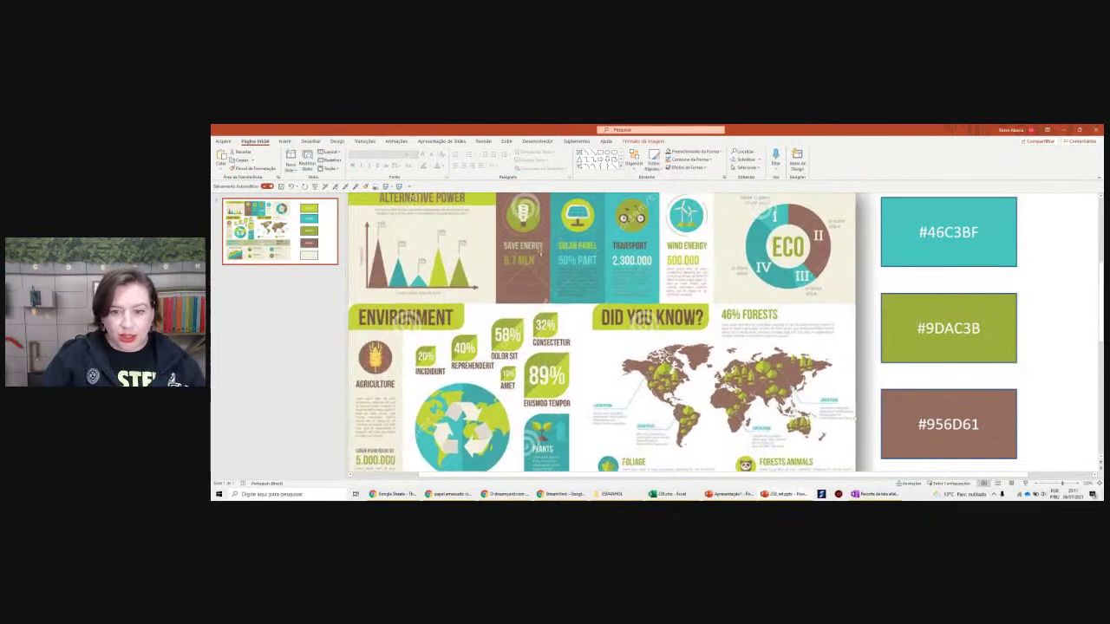
pyautogui.moveTo(570, 310); pyautogui.dragTo(553, 276)
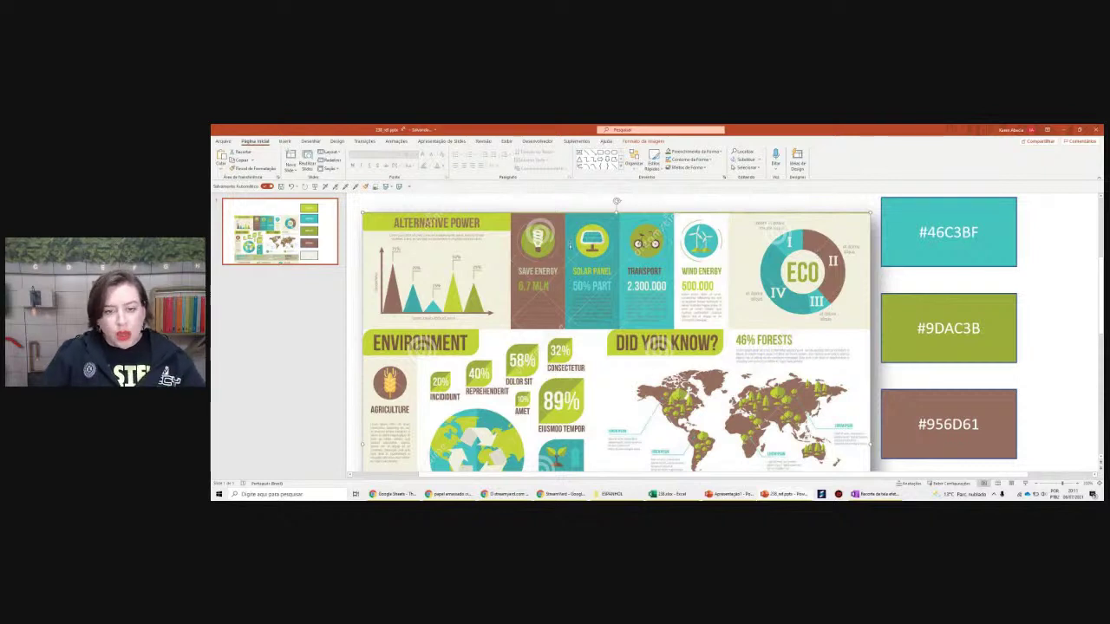
pyautogui.moveTo(534, 285); pyautogui.dragTo(530, 281)
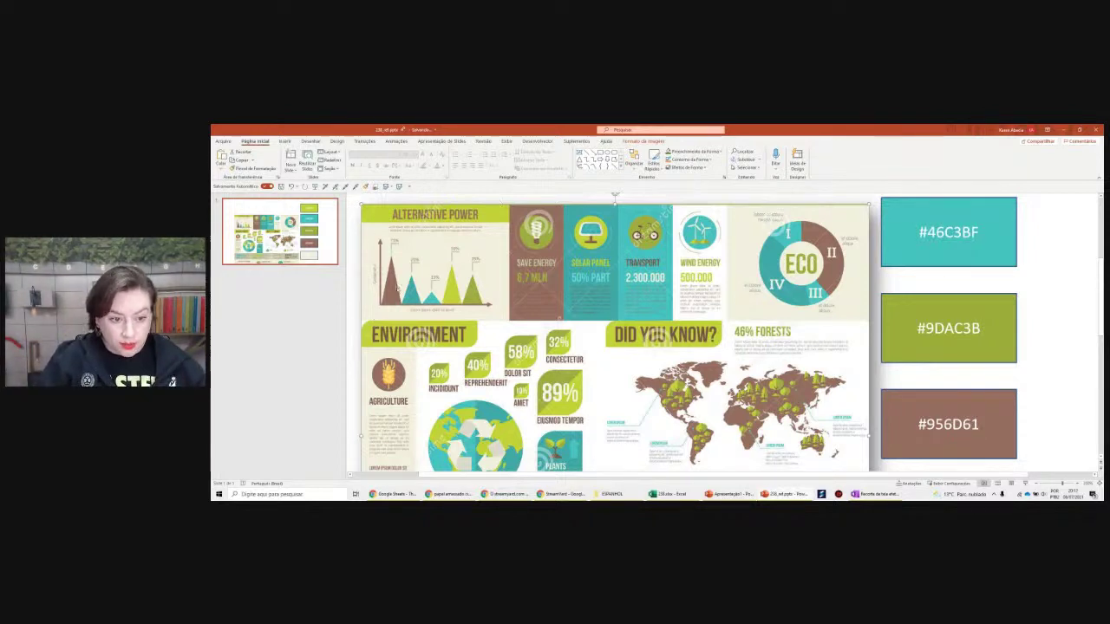
# Select the #C3D338 colour swatch, then switch back to the Excel dashboard
pyautogui.hotkey('alt', 'Tab')
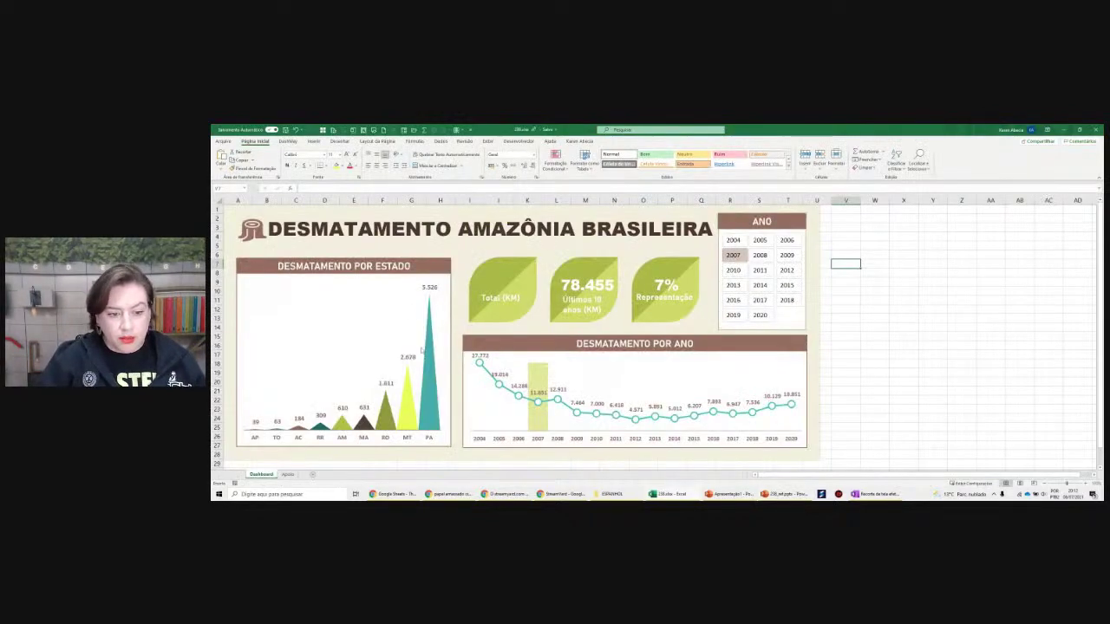
pyautogui.hotkey('alt', 'Tab')
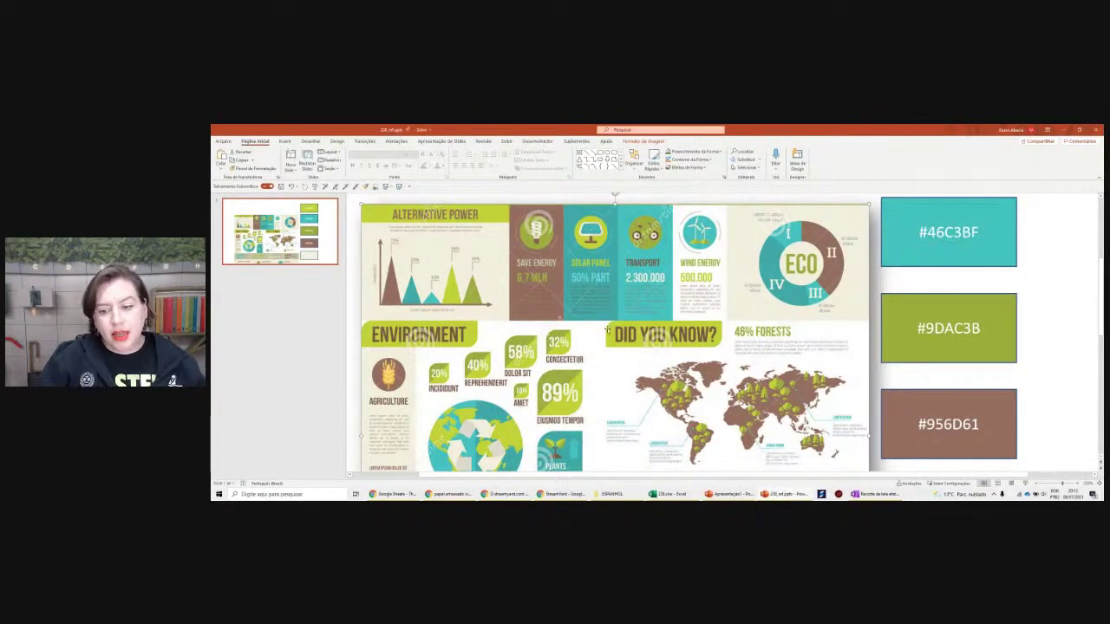
pyautogui.press('Tab')
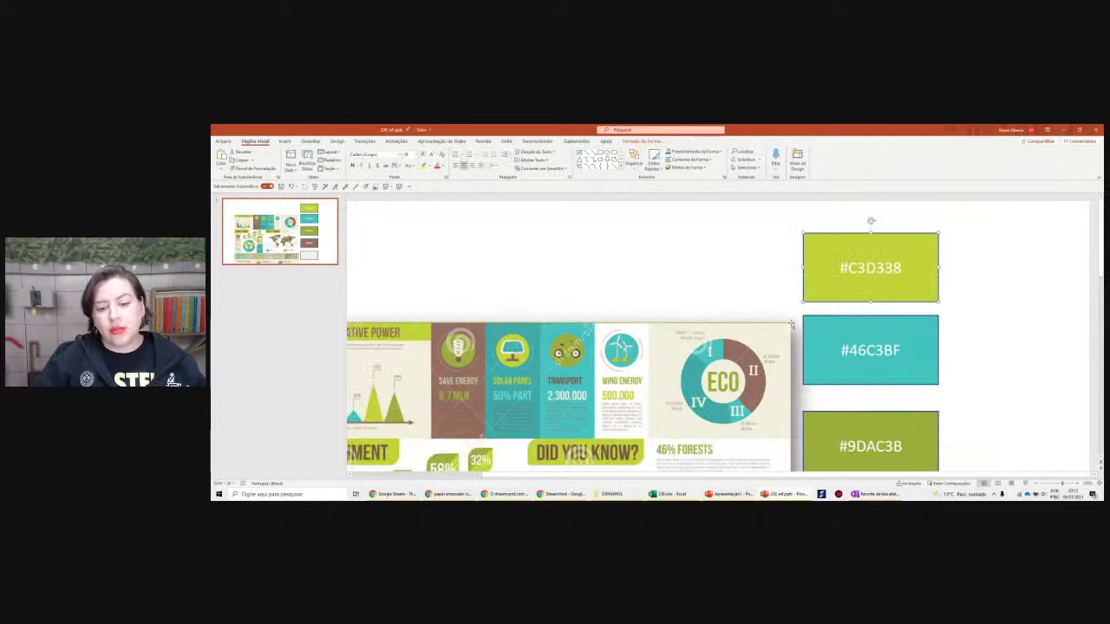
pyautogui.hotkey('alt', 'Tab')
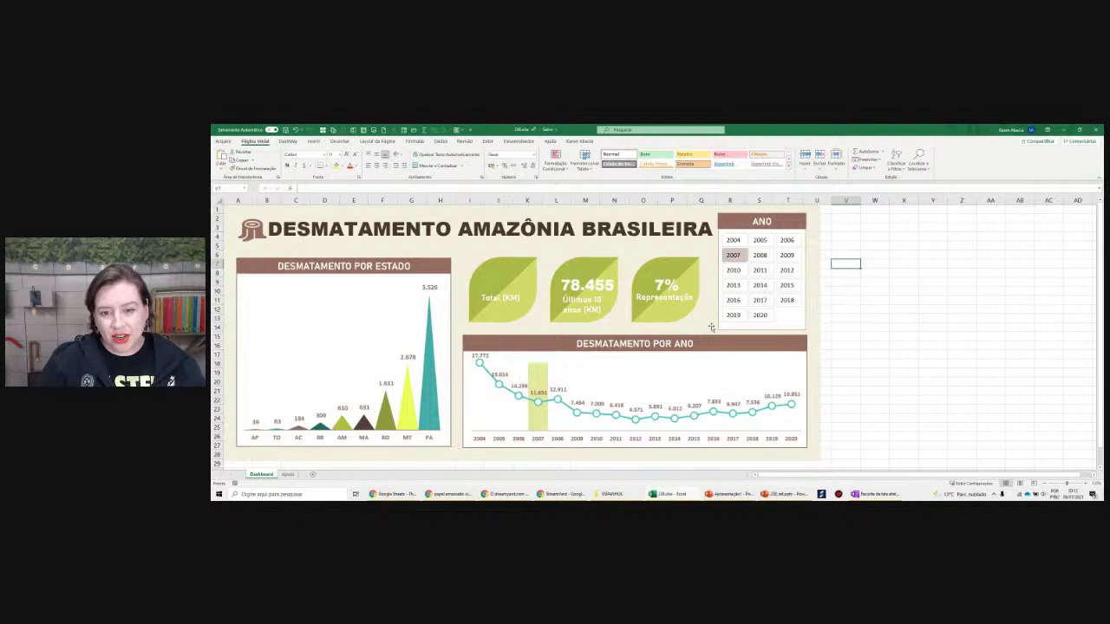
# Click through single years 2004–2014 in the ANO slicer to preview each year's figures
pyautogui.click(734, 270)
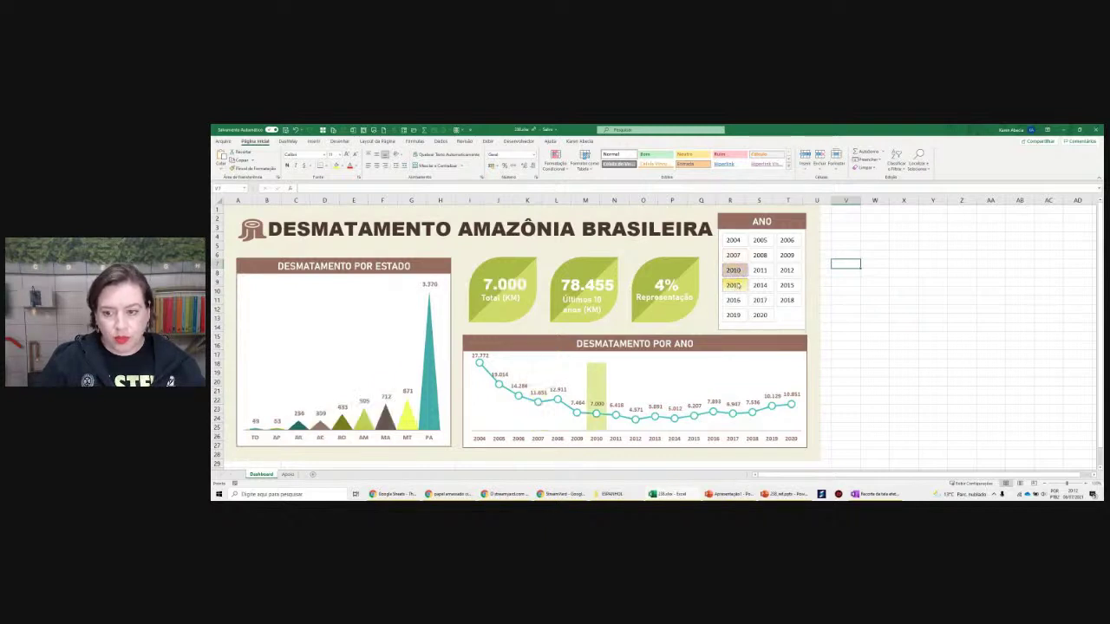
pyautogui.click(760, 285)
pyautogui.click(760, 270)
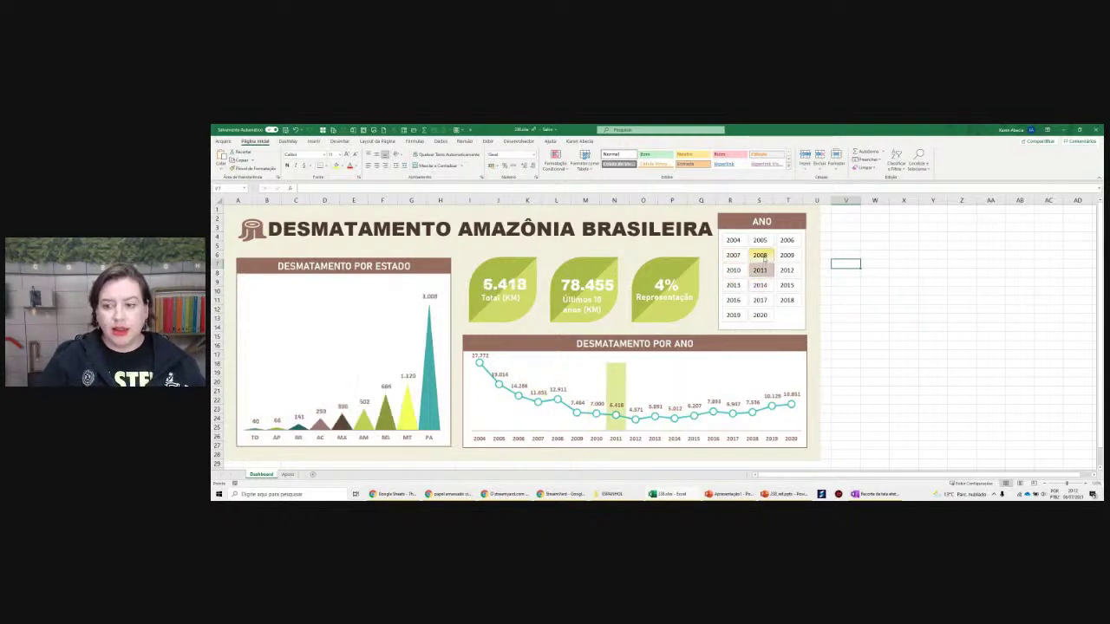
pyautogui.click(759, 255)
pyautogui.click(760, 240)
pyautogui.click(732, 239)
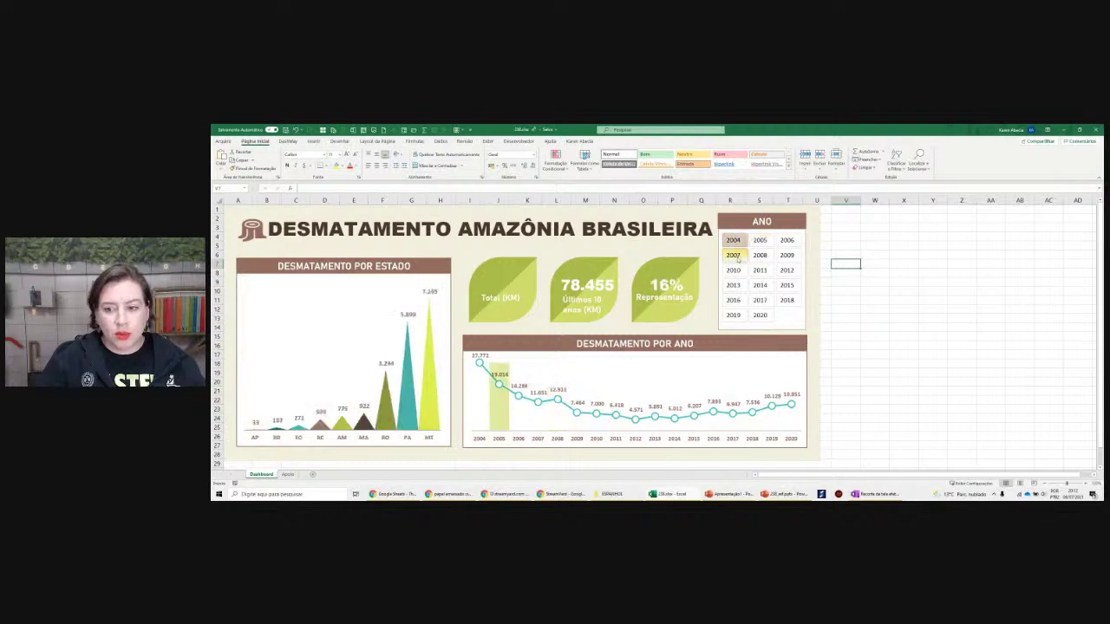
pyautogui.click(732, 255)
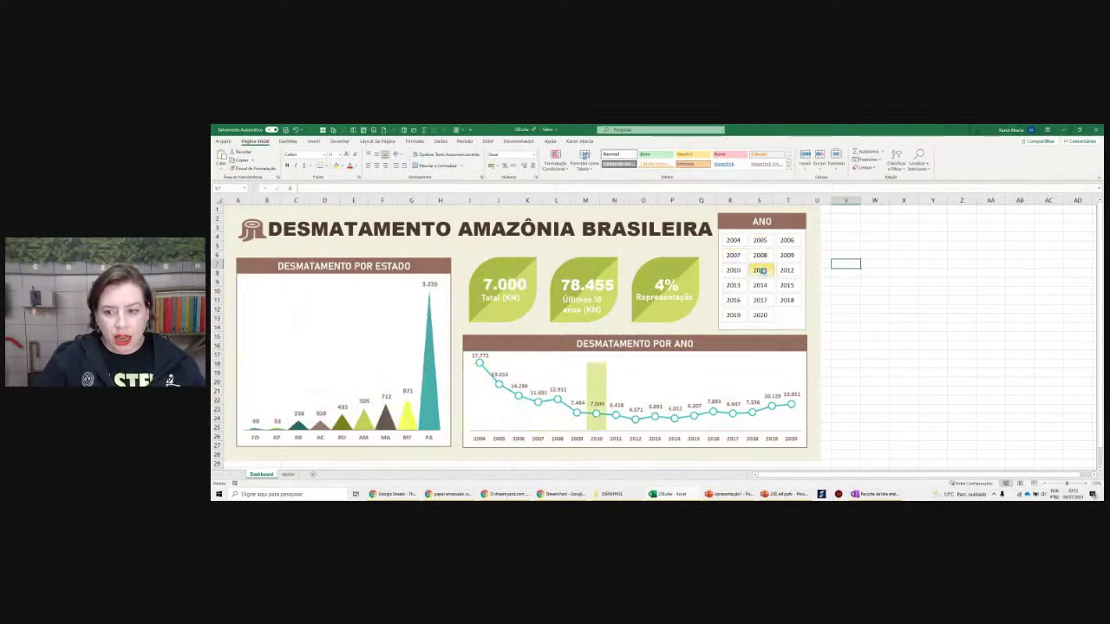
pyautogui.click(760, 270)
pyautogui.click(733, 285)
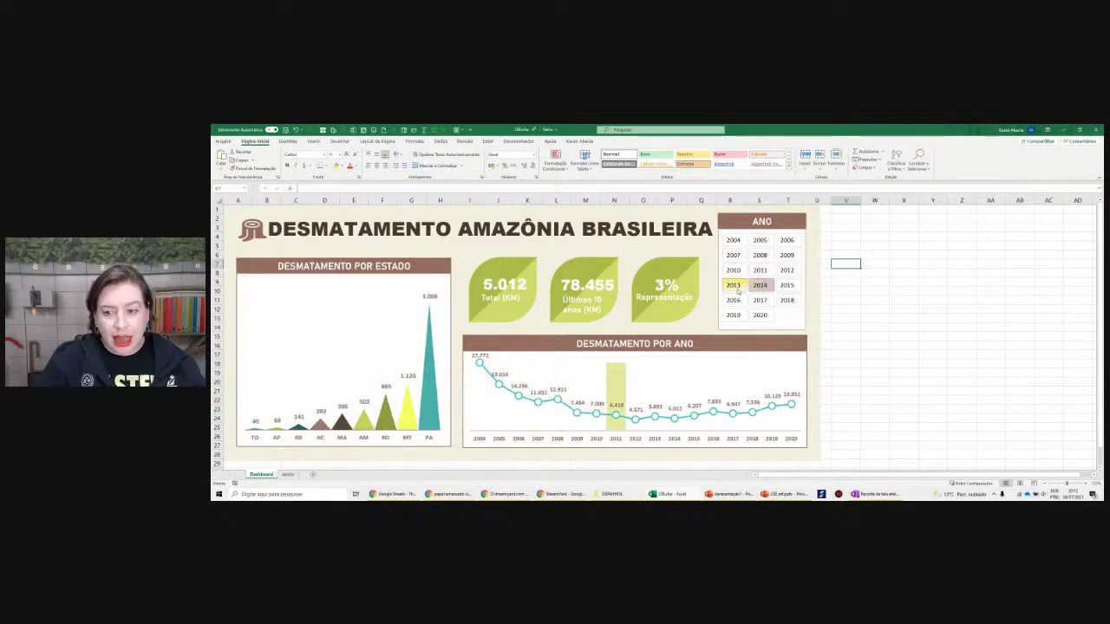
pyautogui.click(760, 270)
pyautogui.click(760, 255)
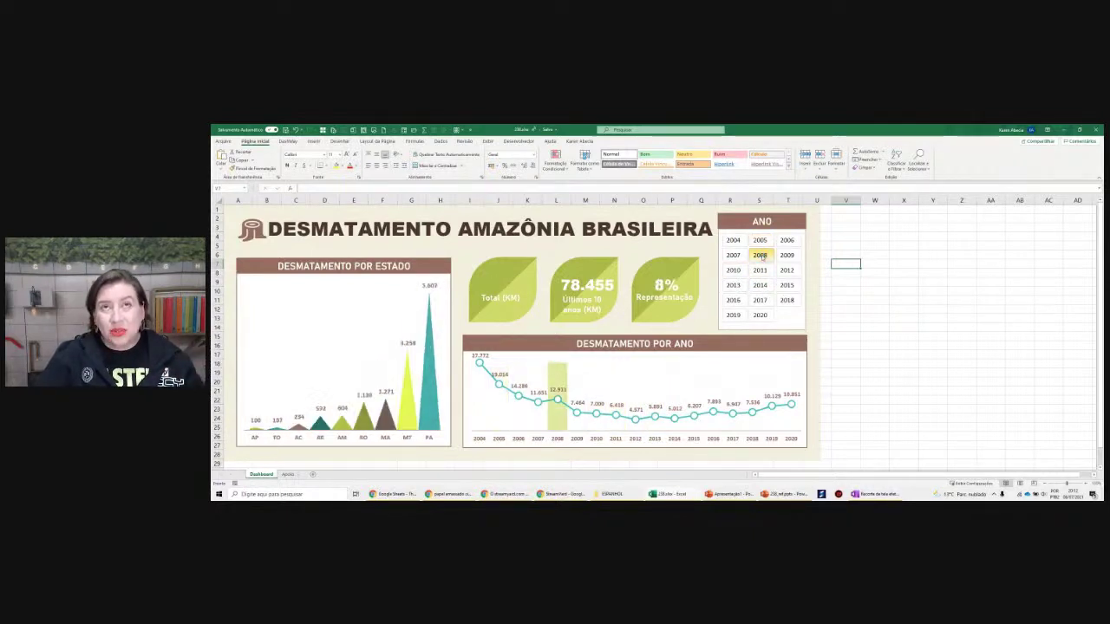
pyautogui.click(733, 255)
# Extend the ANO filter to 2007–2015, then filter to 2018 only and return to the top
pyautogui.keyDown('shift'); pyautogui.click(783, 256); pyautogui.keyUp('shift')
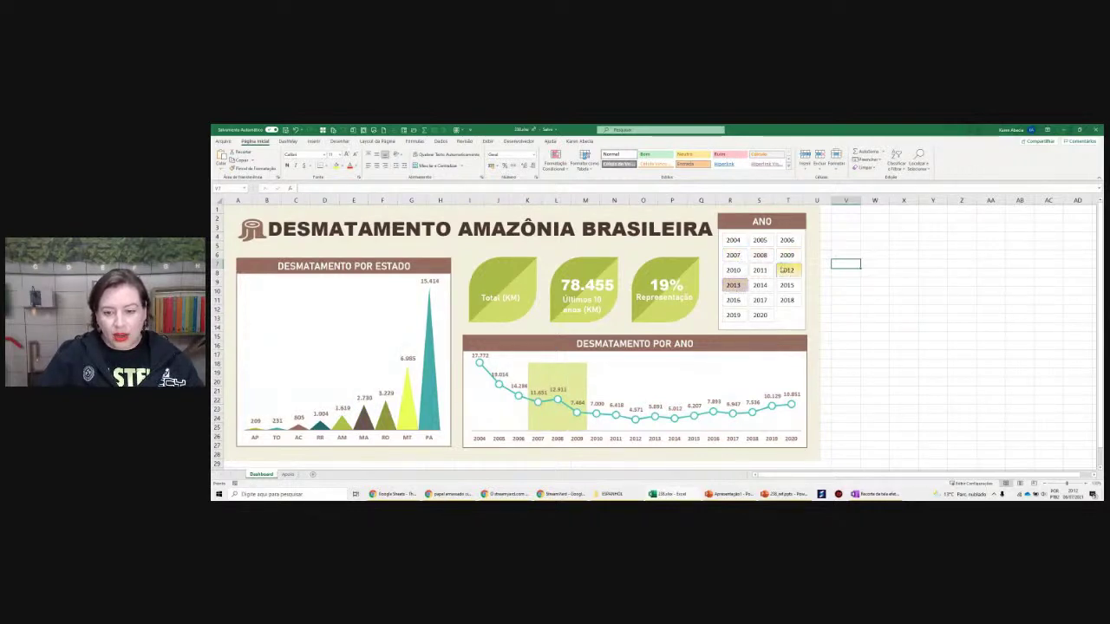
pyautogui.click(734, 286)
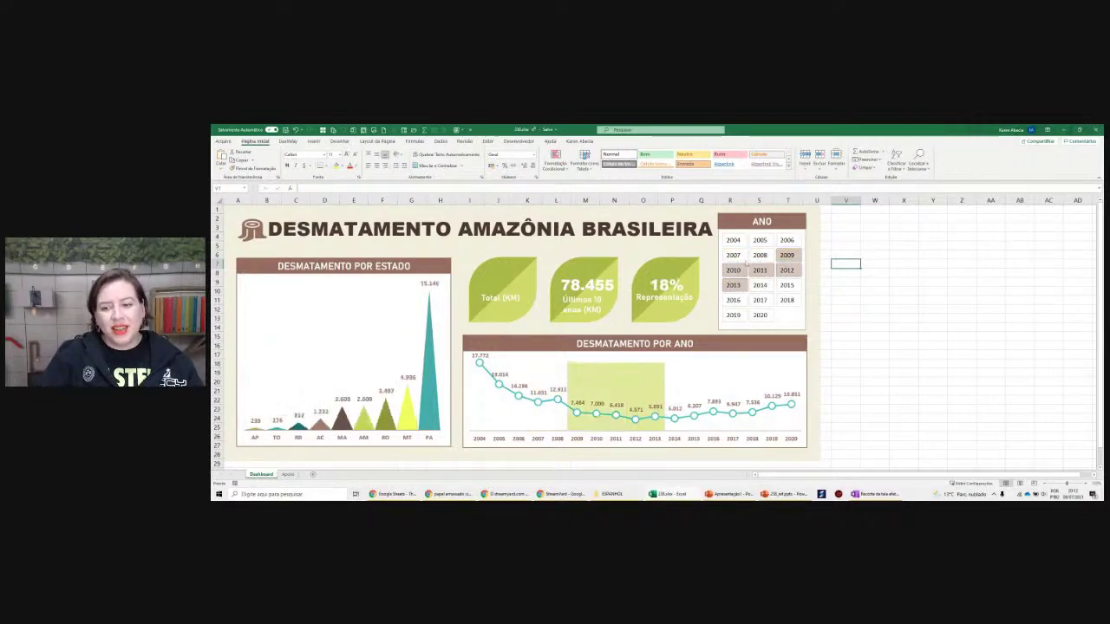
pyautogui.keyDown('shift'); pyautogui.click(786, 286); pyautogui.keyUp('shift')
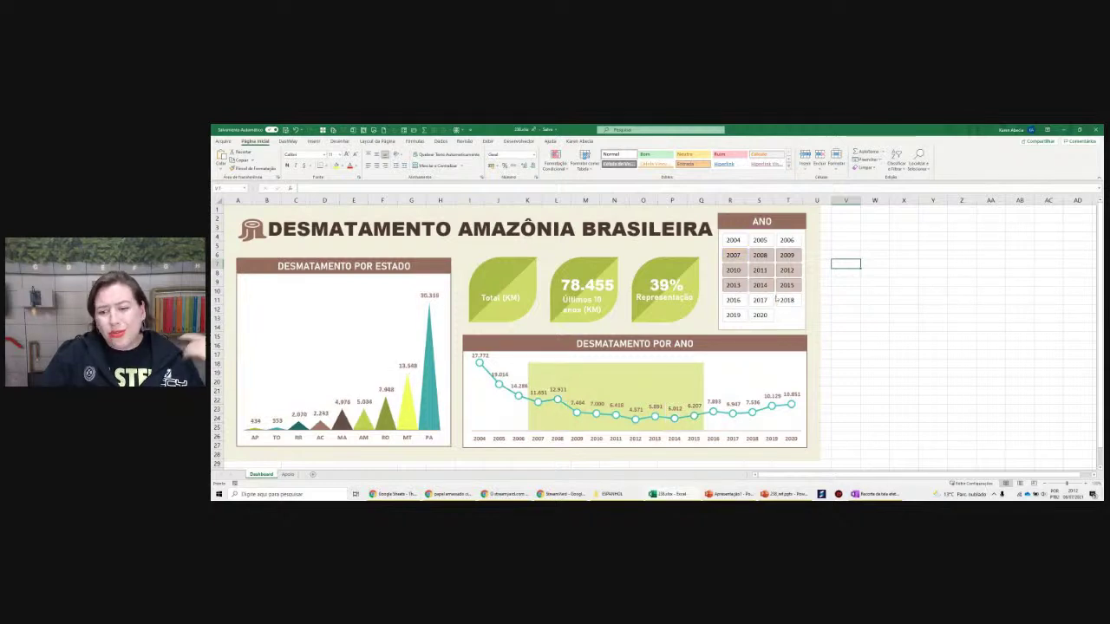
pyautogui.click(787, 301)
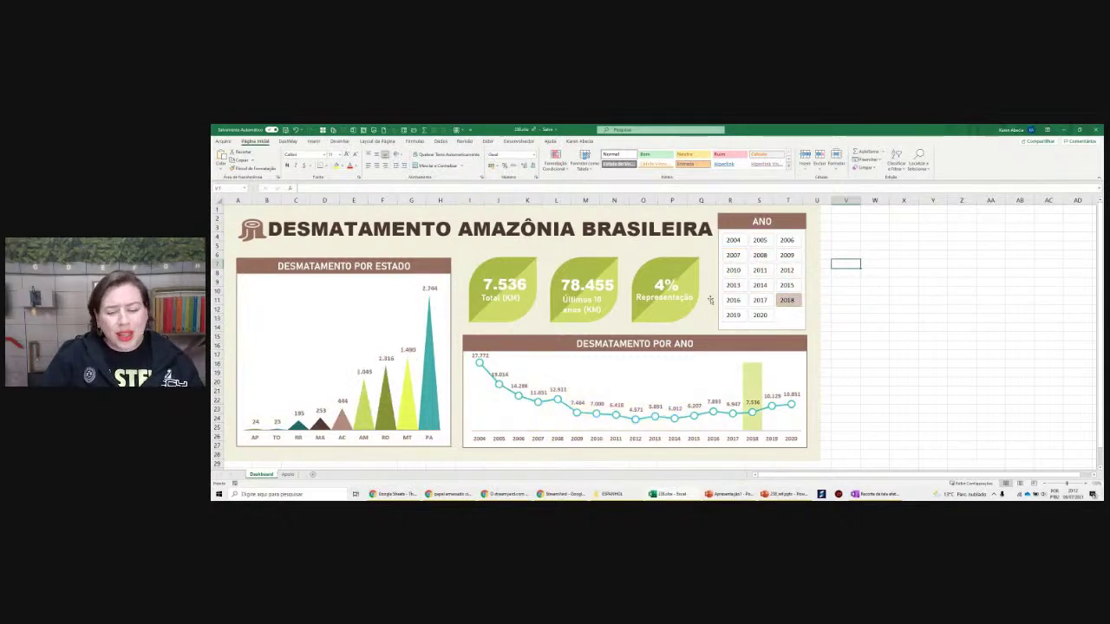
pyautogui.click(847, 254)
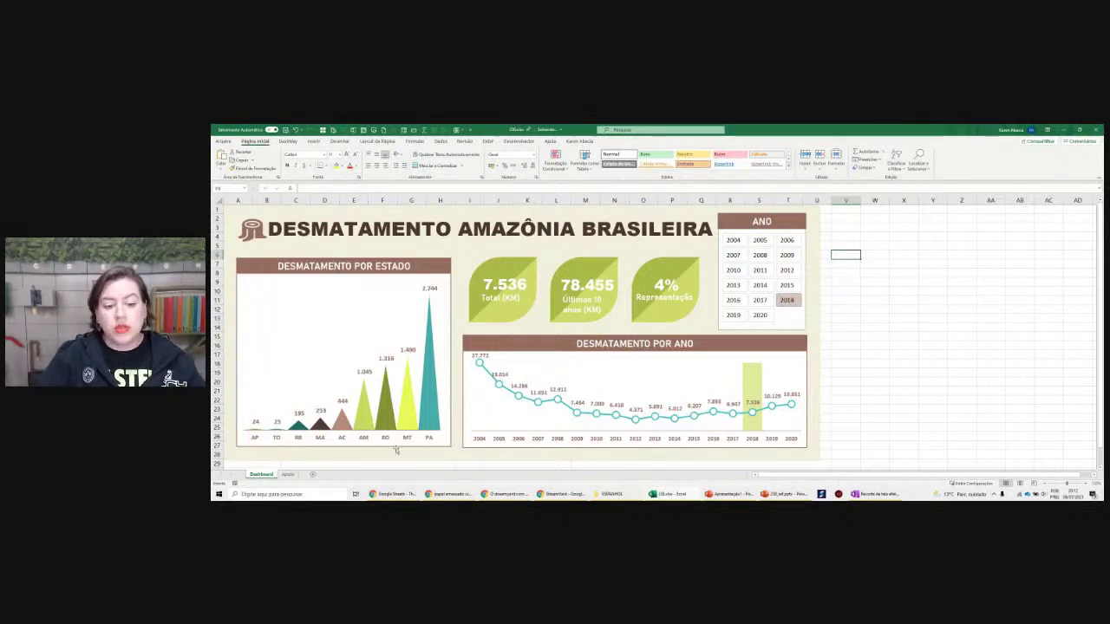
pyautogui.press('Up')
pyautogui.press('Up')
pyautogui.press('Up')
pyautogui.press('Up')
pyautogui.press('Up')
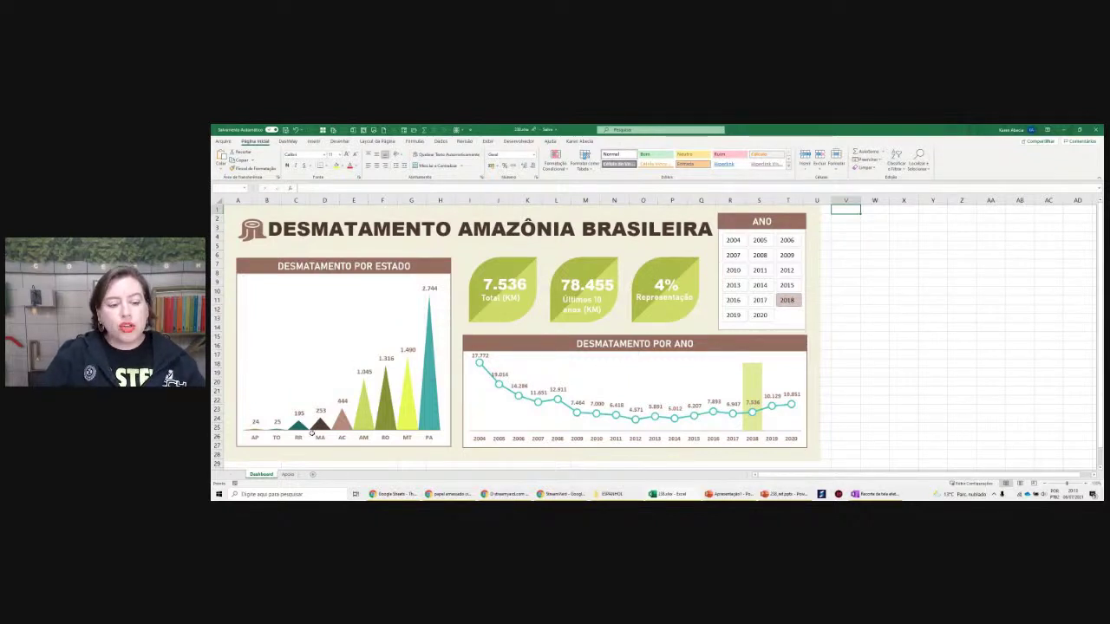
# Clear the stray entries in B5:B7 below the source link on the Apoio sheet
pyautogui.click(874, 309)
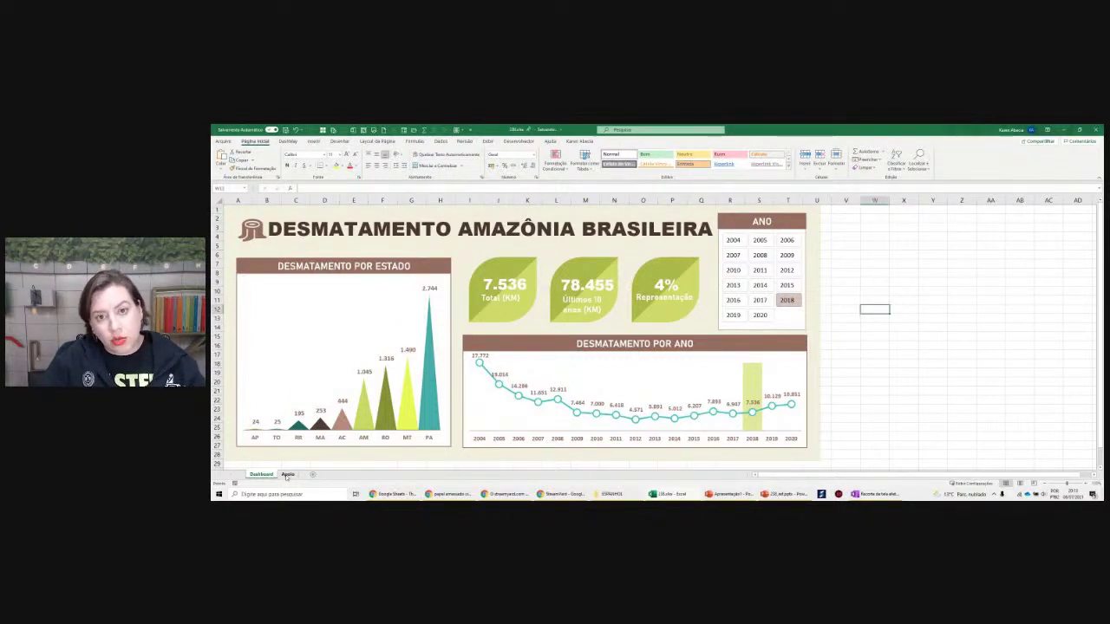
pyautogui.click(287, 475)
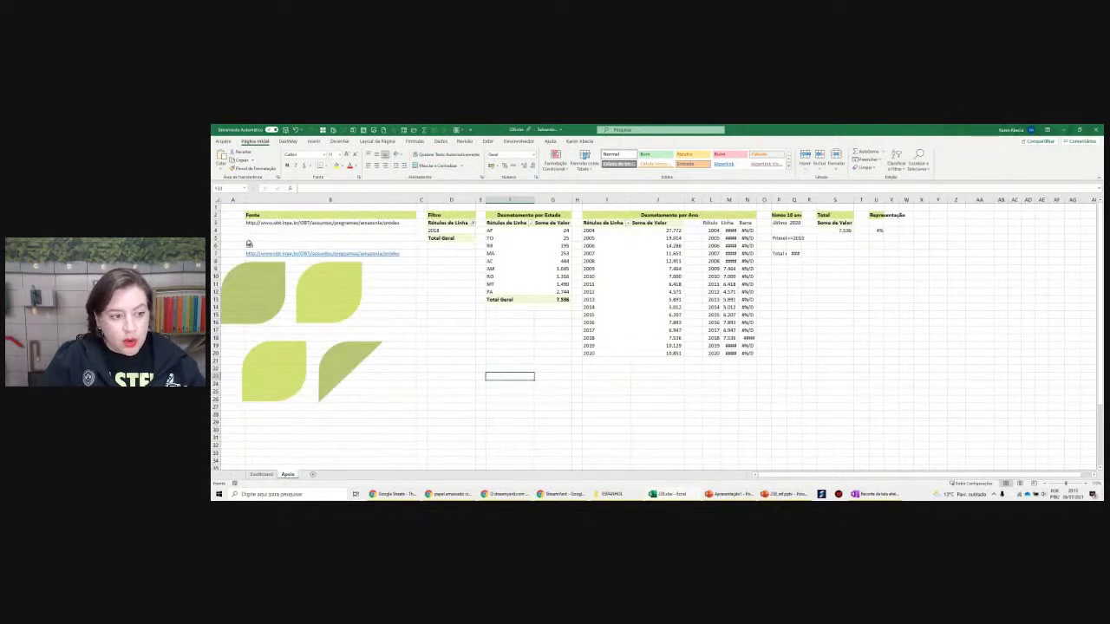
pyautogui.moveTo(249, 244); pyautogui.dragTo(412, 243)
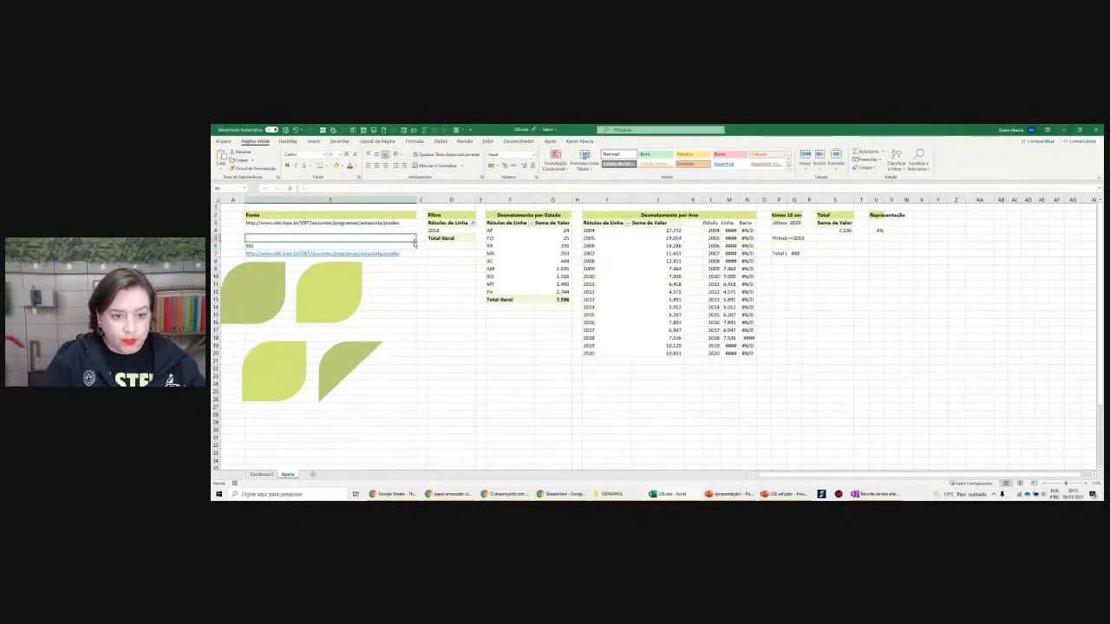
pyautogui.moveTo(414, 242); pyautogui.dragTo(406, 297)
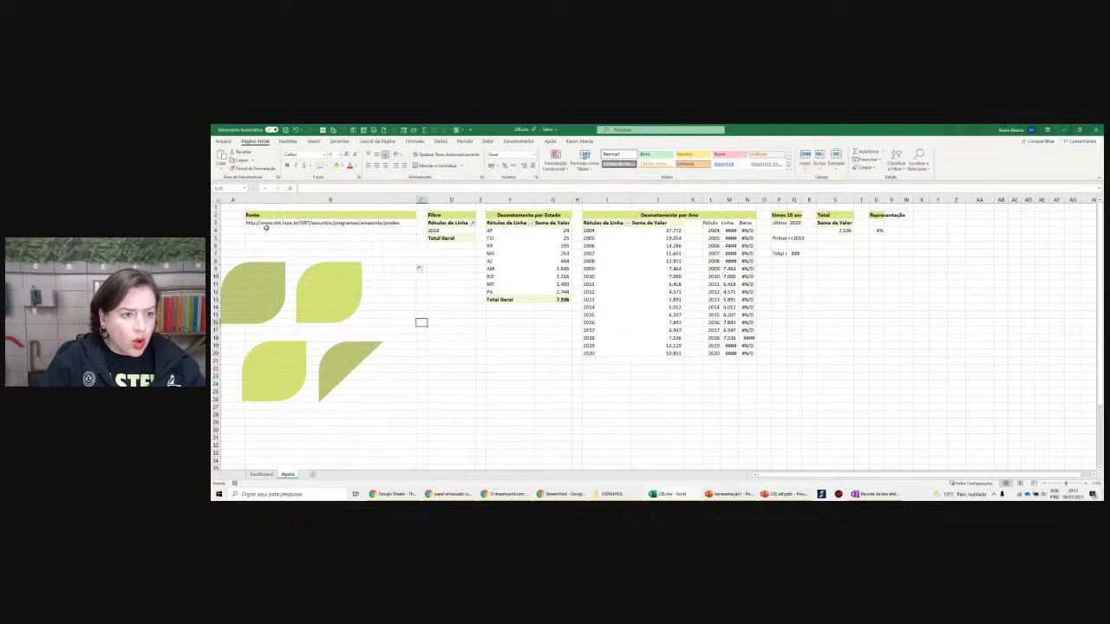
# Copy the PRODES source URL from cell B3 via the formula bar
pyautogui.click(265, 224)
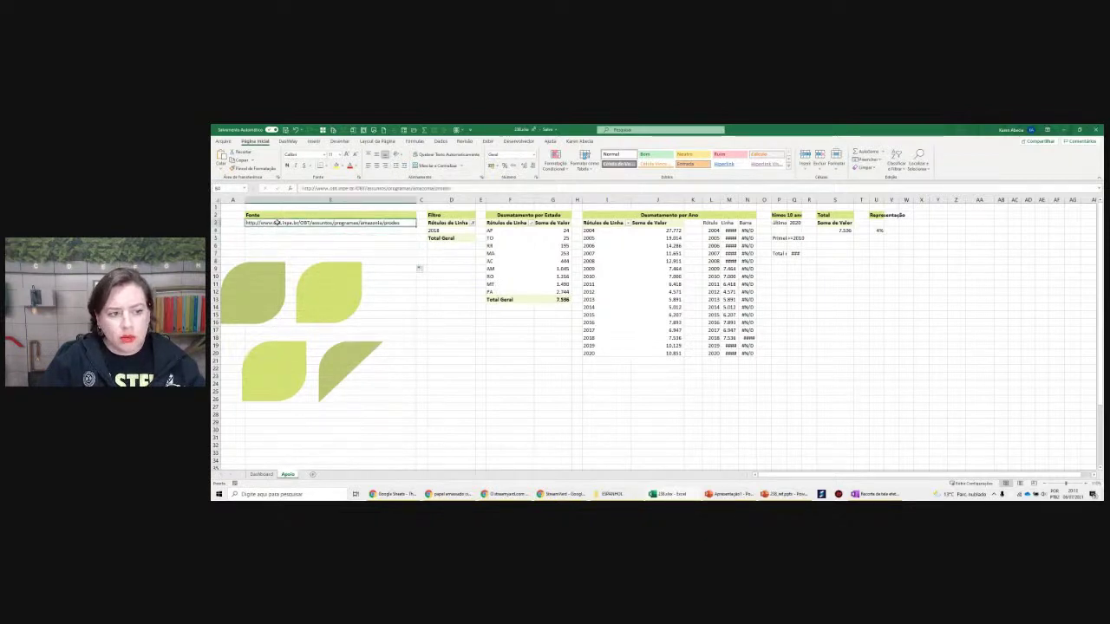
pyautogui.moveTo(450, 188); pyautogui.dragTo(302, 188)
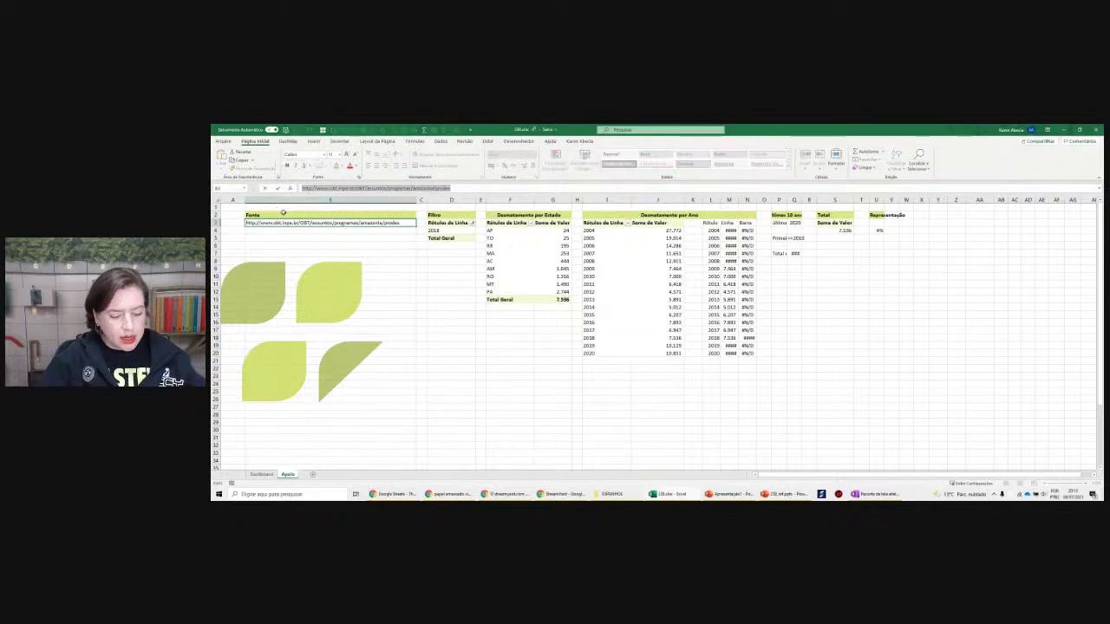
pyautogui.click(406, 495)
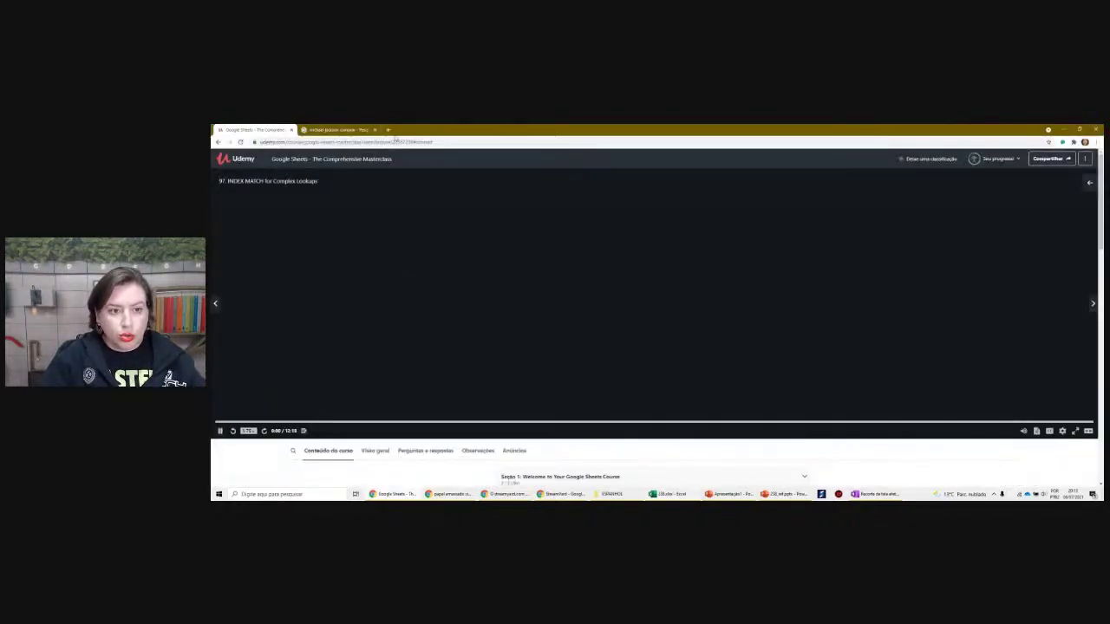
# Open the copied PRODES address in a new tab and close the other tabs
pyautogui.click(389, 130)
pyautogui.hotkey('ctrl', 'v')
pyautogui.press('Return')
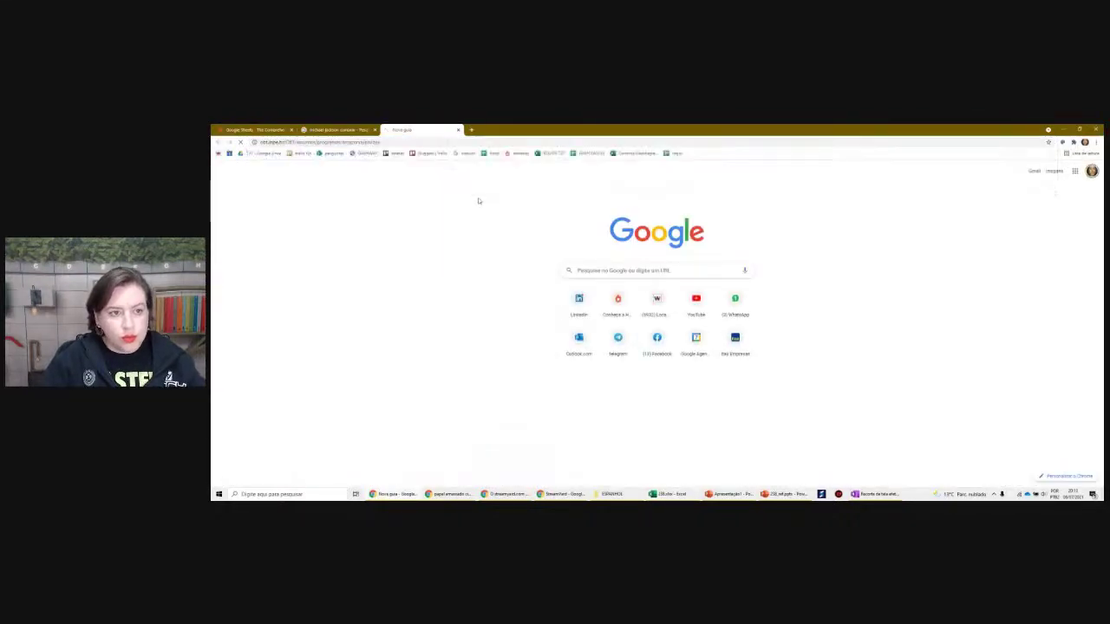
pyautogui.click(375, 130)
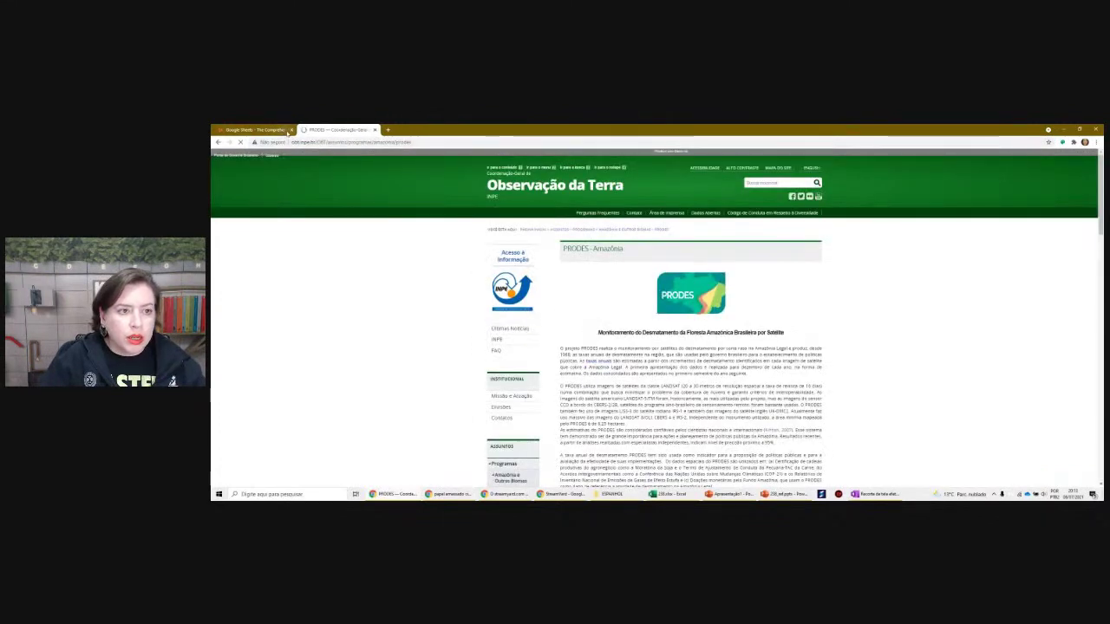
pyautogui.click(292, 131)
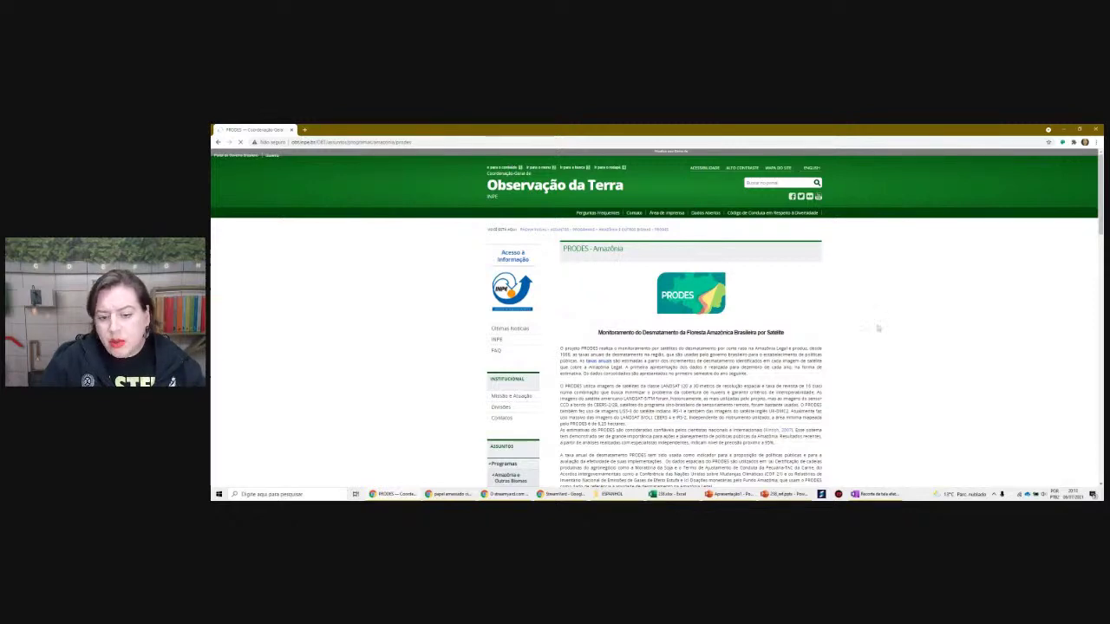
# Scroll to the Taxa PRODES Amazônia 2004–2020 table and highlight it for viewers
pyautogui.scroll(-10, 787, 345)
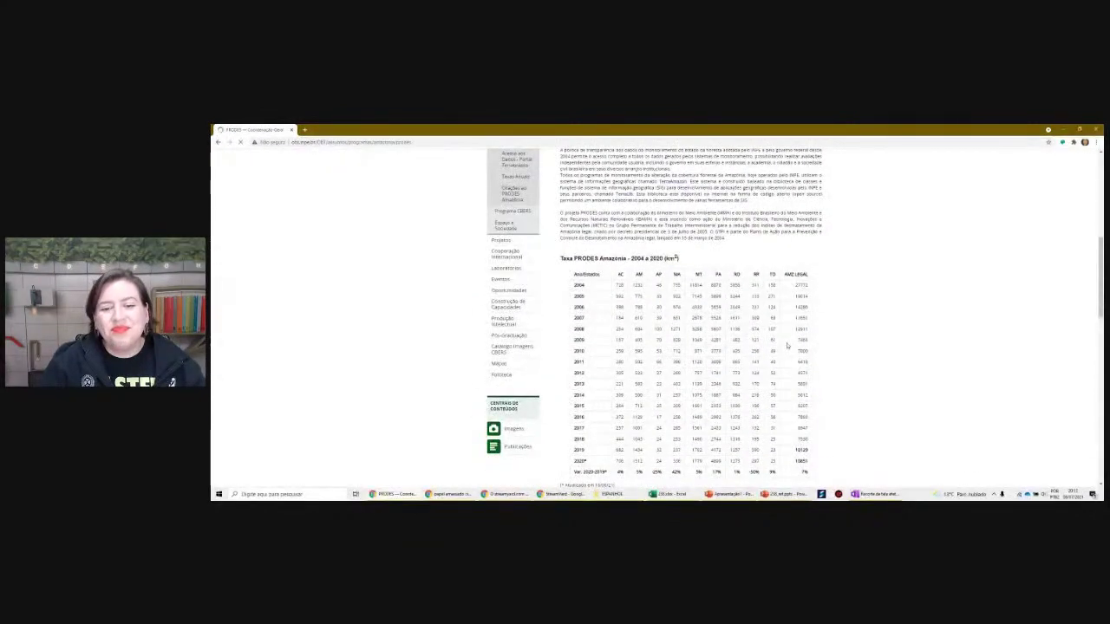
pyautogui.scroll(-2, 788, 345)
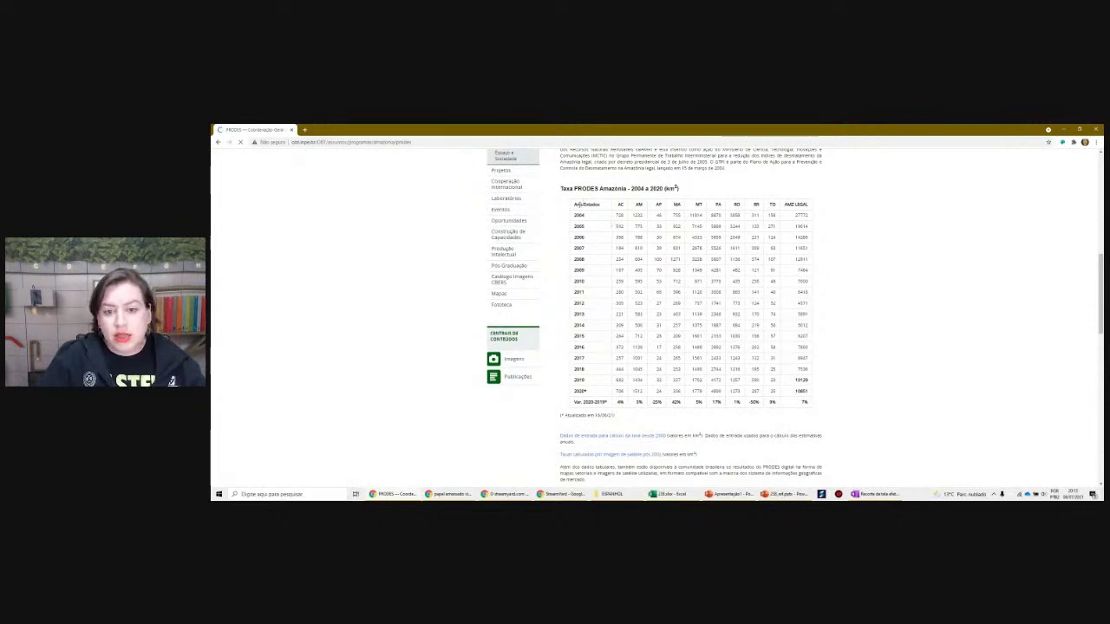
pyautogui.moveTo(573, 204); pyautogui.dragTo(783, 402)
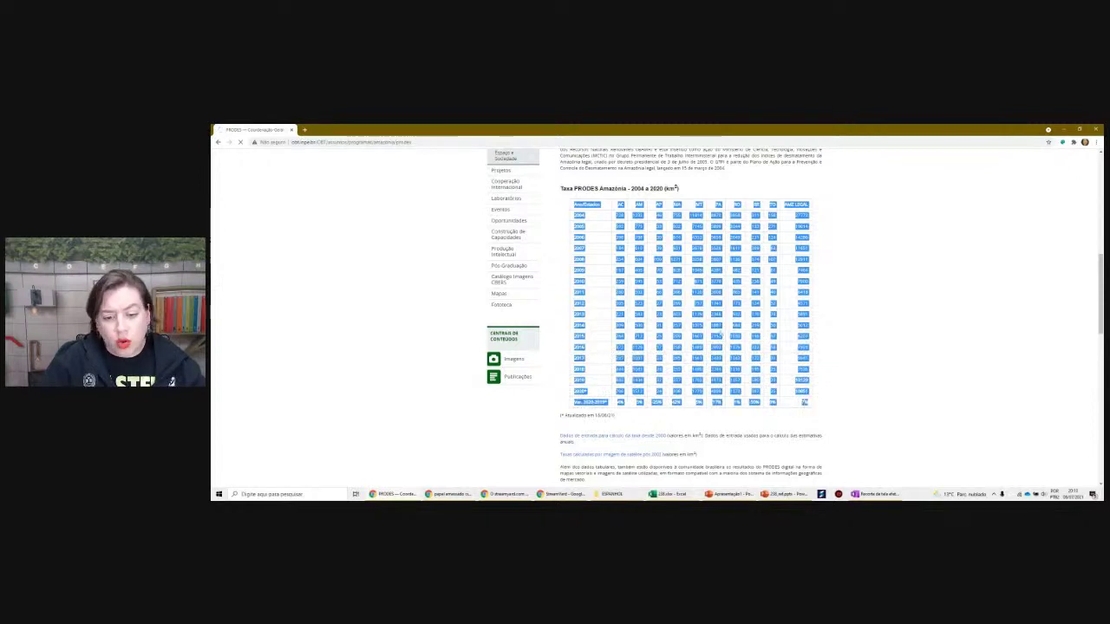
pyautogui.click(830, 297)
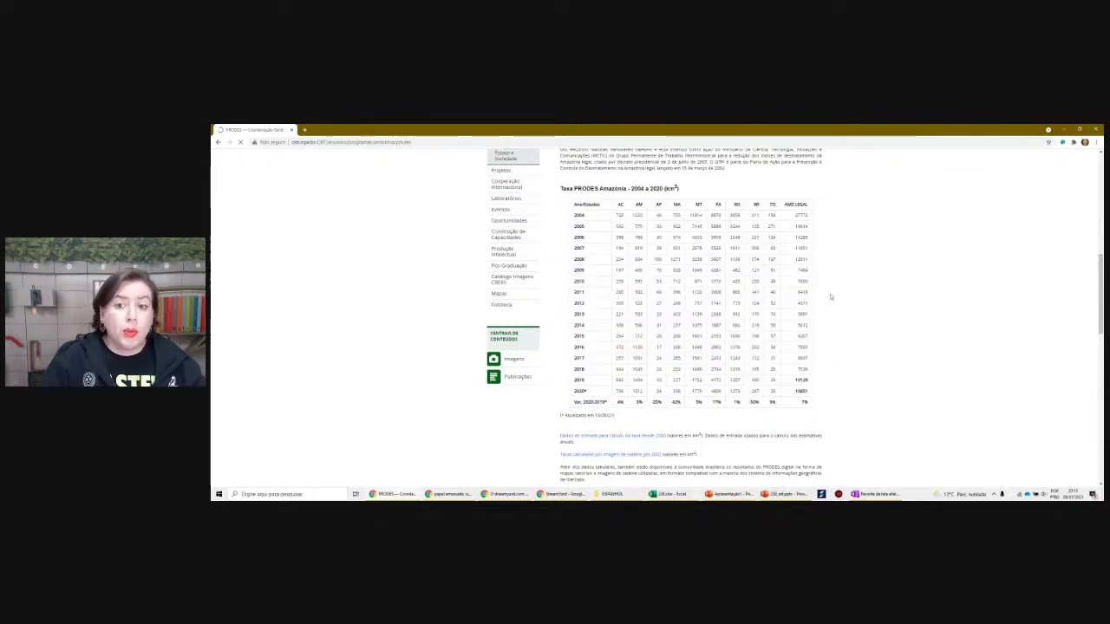
pyautogui.moveTo(573, 207); pyautogui.dragTo(807, 408)
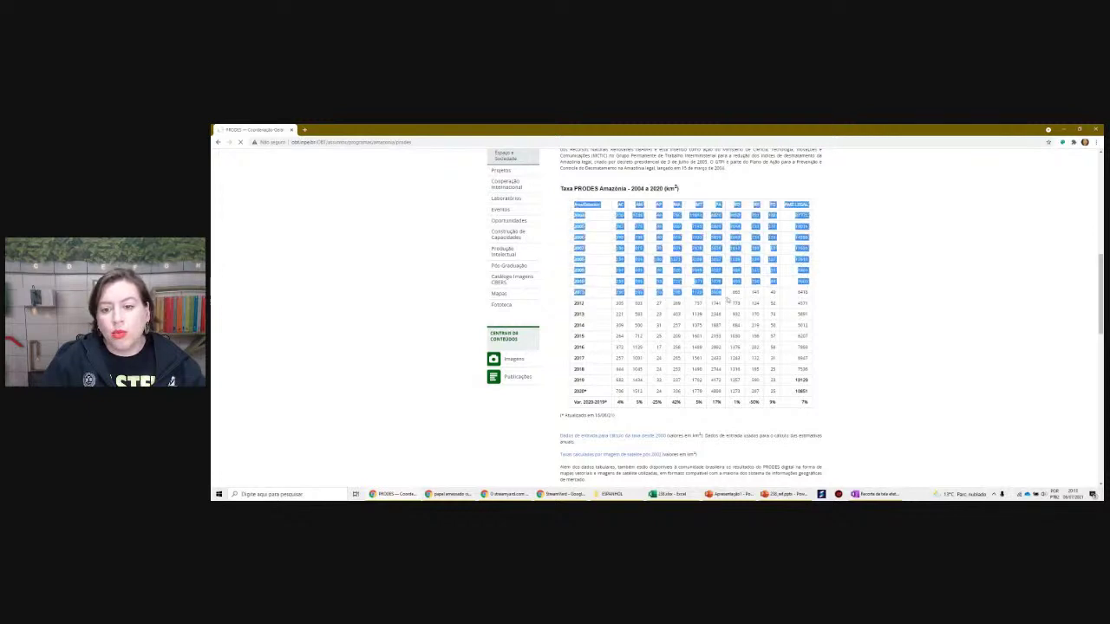
pyautogui.click(830, 276)
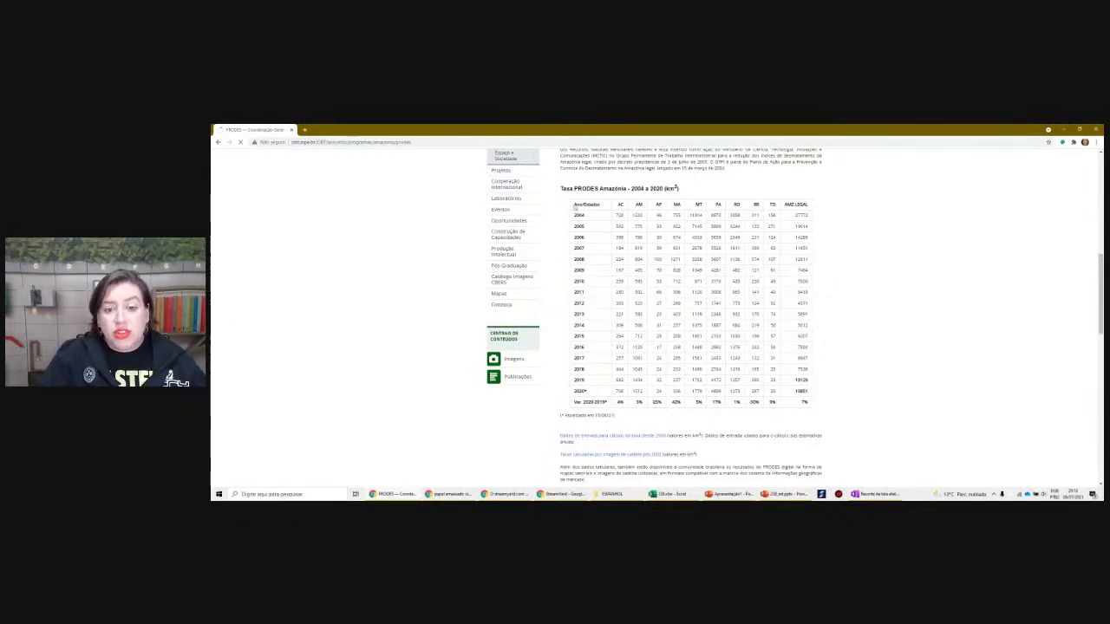
pyautogui.click(330, 143)
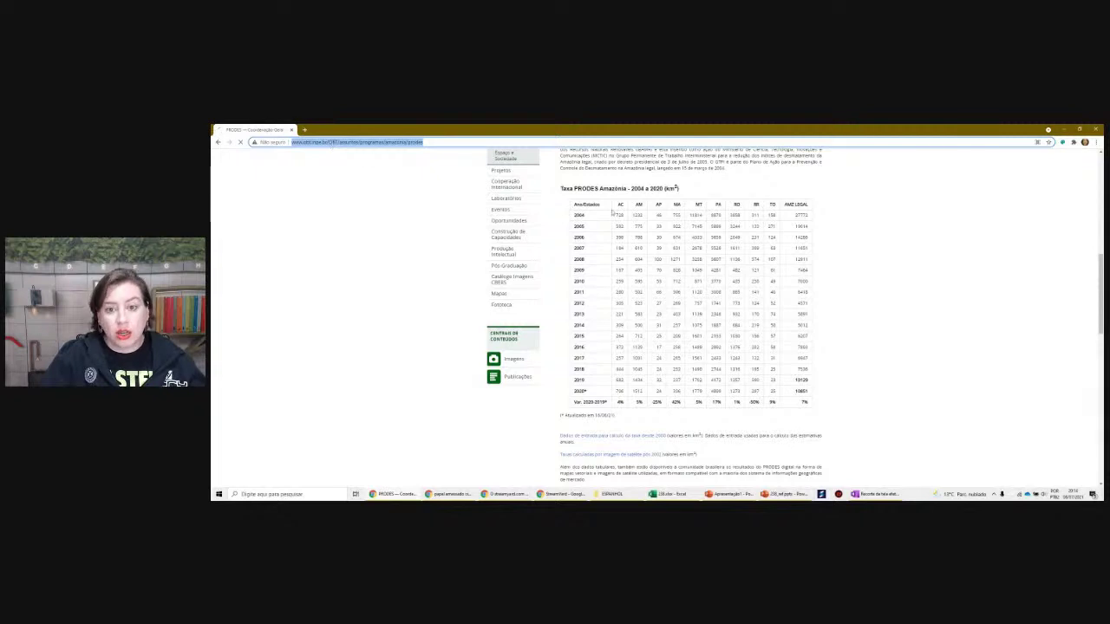
pyautogui.moveTo(613, 212); pyautogui.dragTo(814, 404)
pyautogui.click(831, 379)
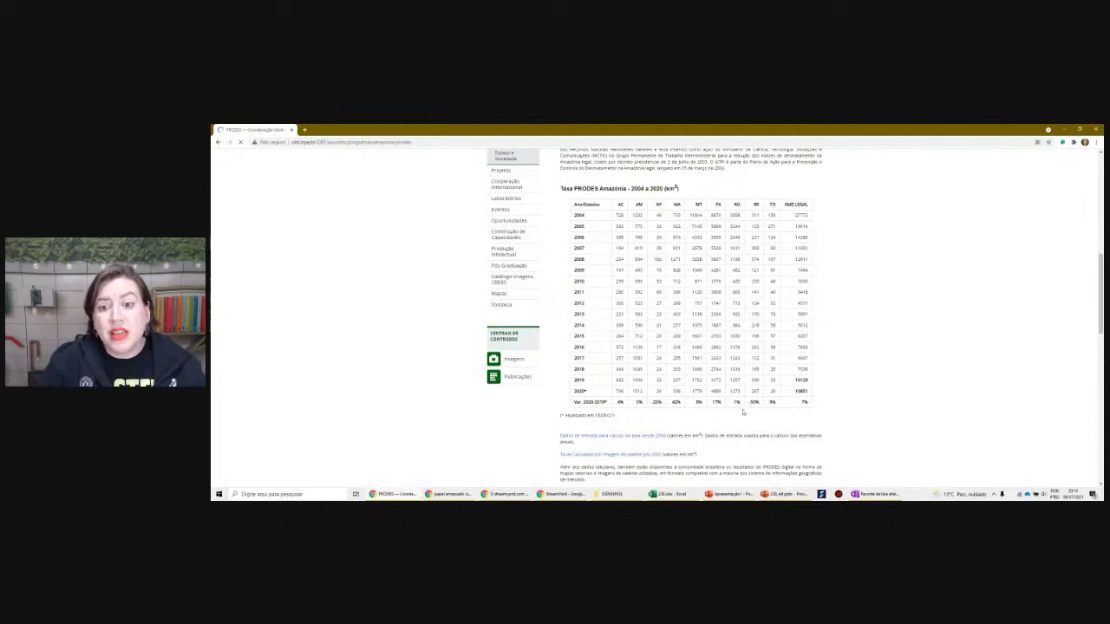
pyautogui.scroll(5, 711, 390)
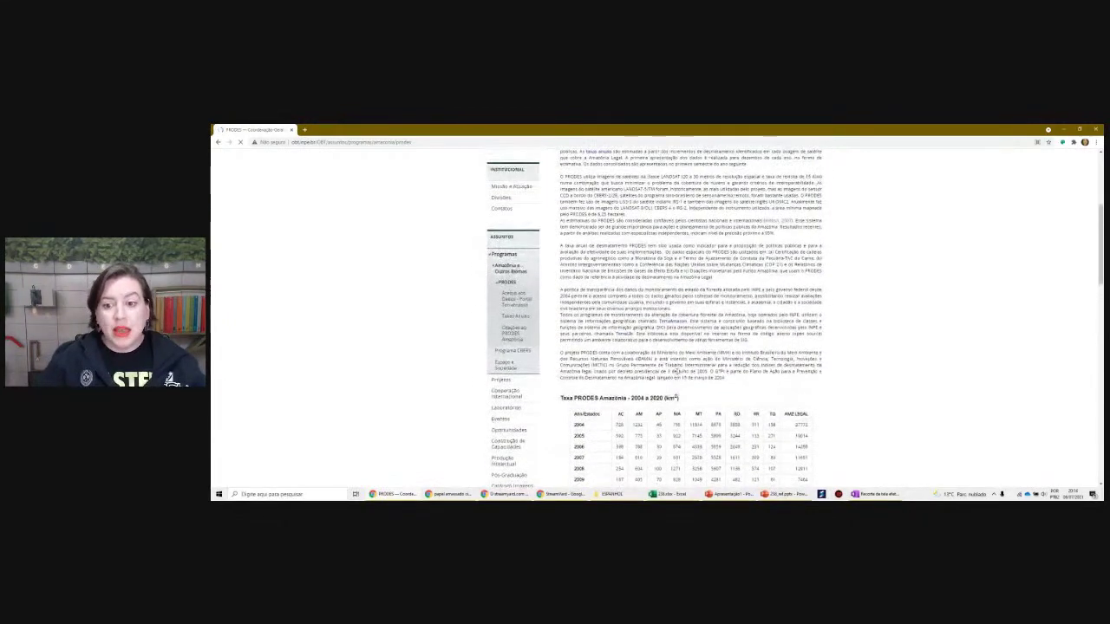
pyautogui.scroll(-5, 676, 372)
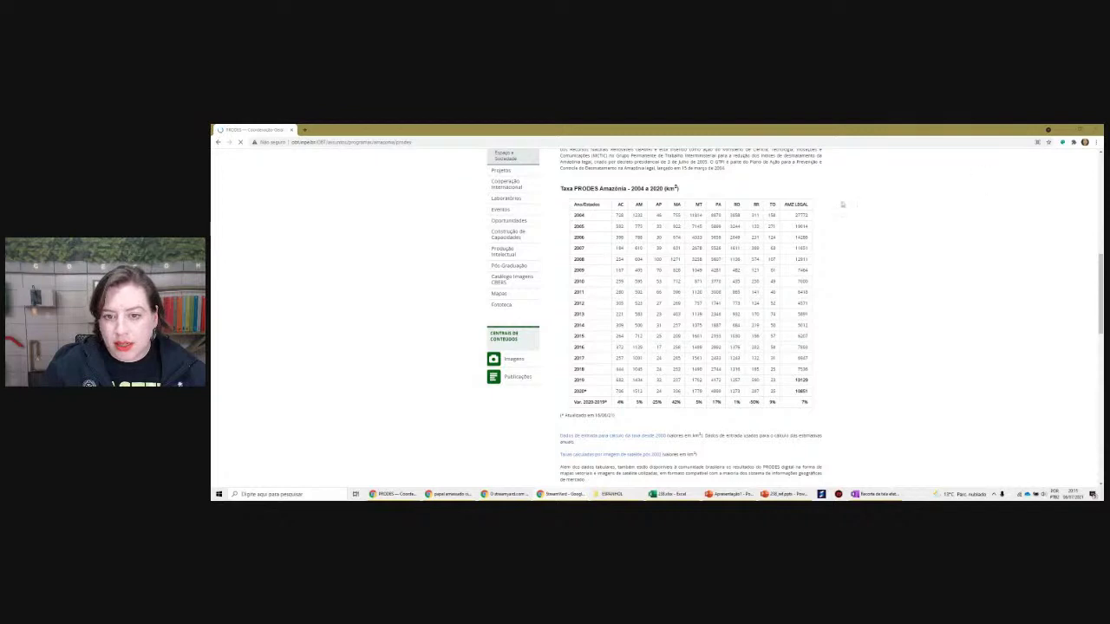
pyautogui.moveTo(573, 202); pyautogui.dragTo(779, 381)
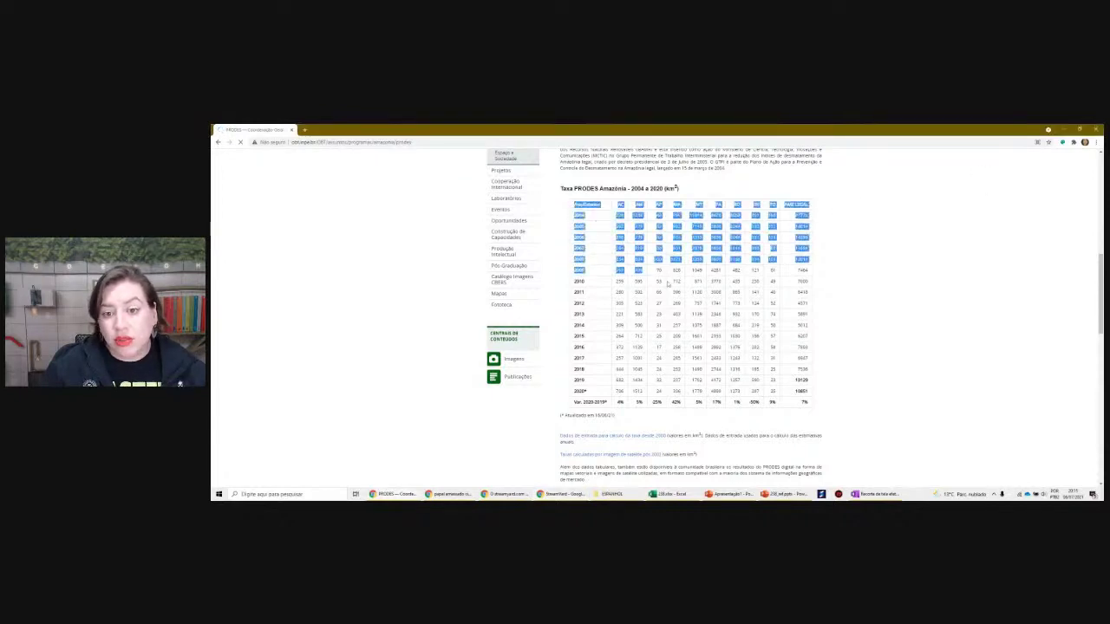
pyautogui.click(764, 365)
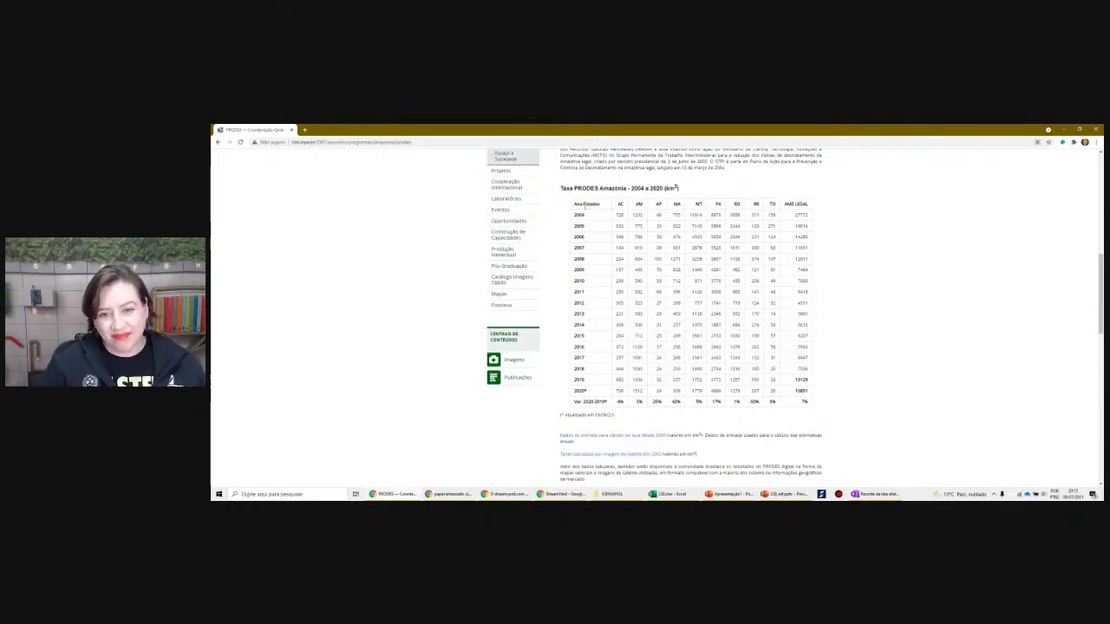
# Highlight the Taxa PRODES Amazônia table, then select and copy the page's full address
pyautogui.moveTo(574, 205); pyautogui.dragTo(820, 405)
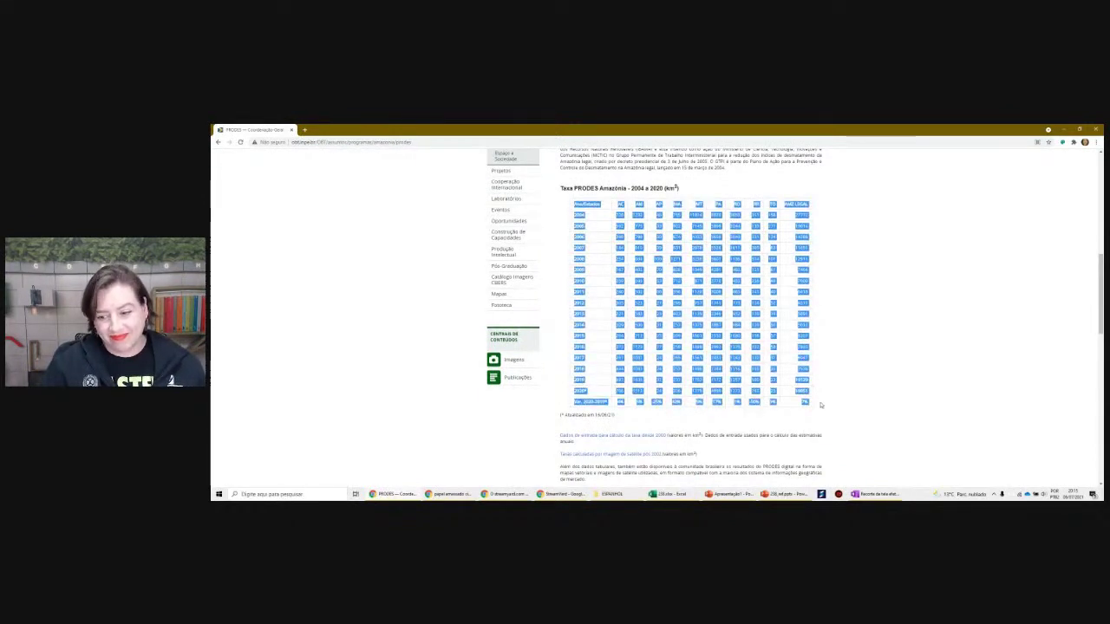
pyautogui.click(842, 327)
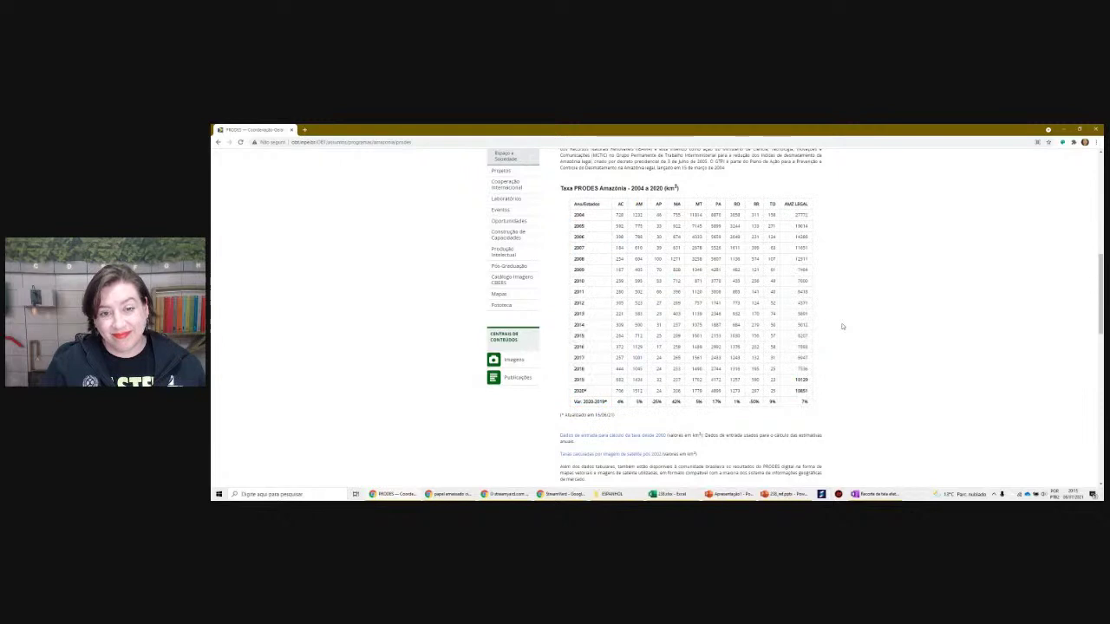
pyautogui.scroll(-3, 837, 323)
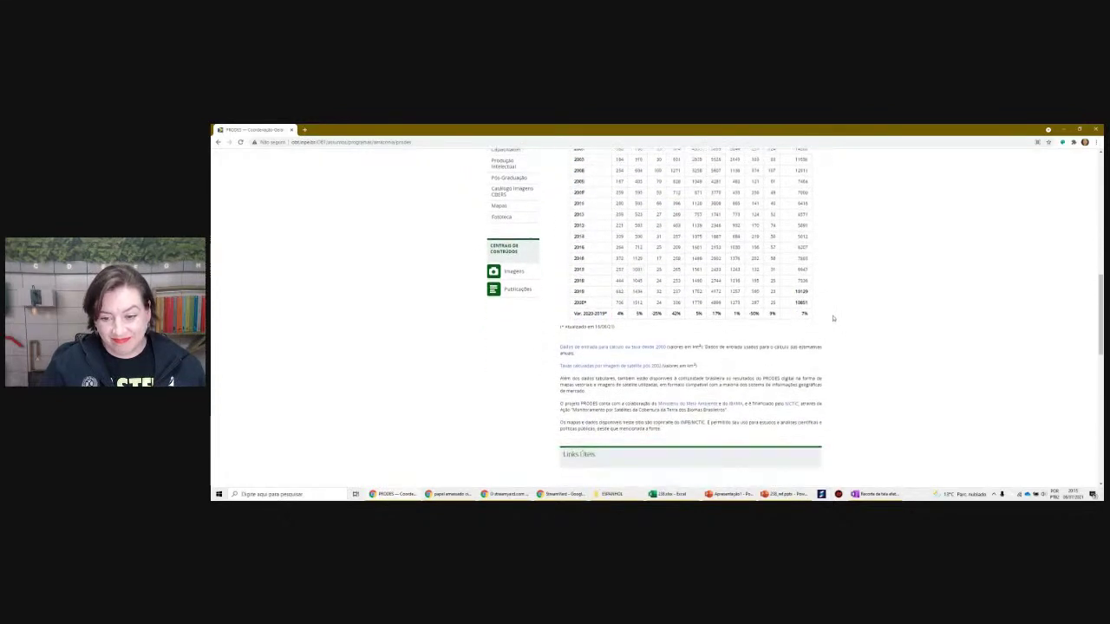
pyautogui.scroll(3, 832, 318)
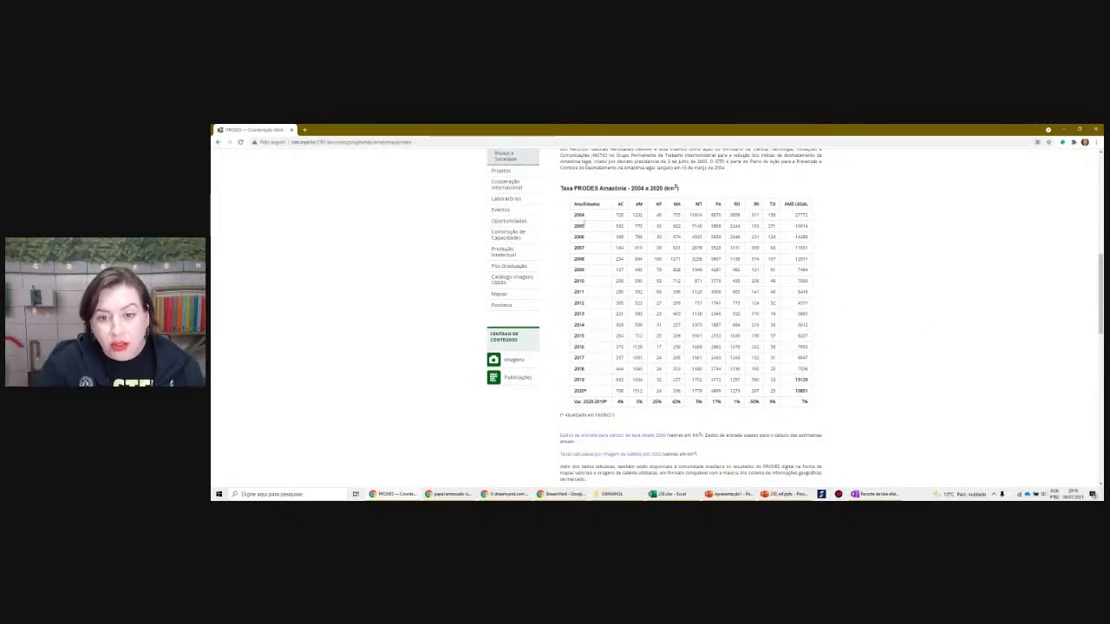
pyautogui.moveTo(579, 201); pyautogui.dragTo(840, 361)
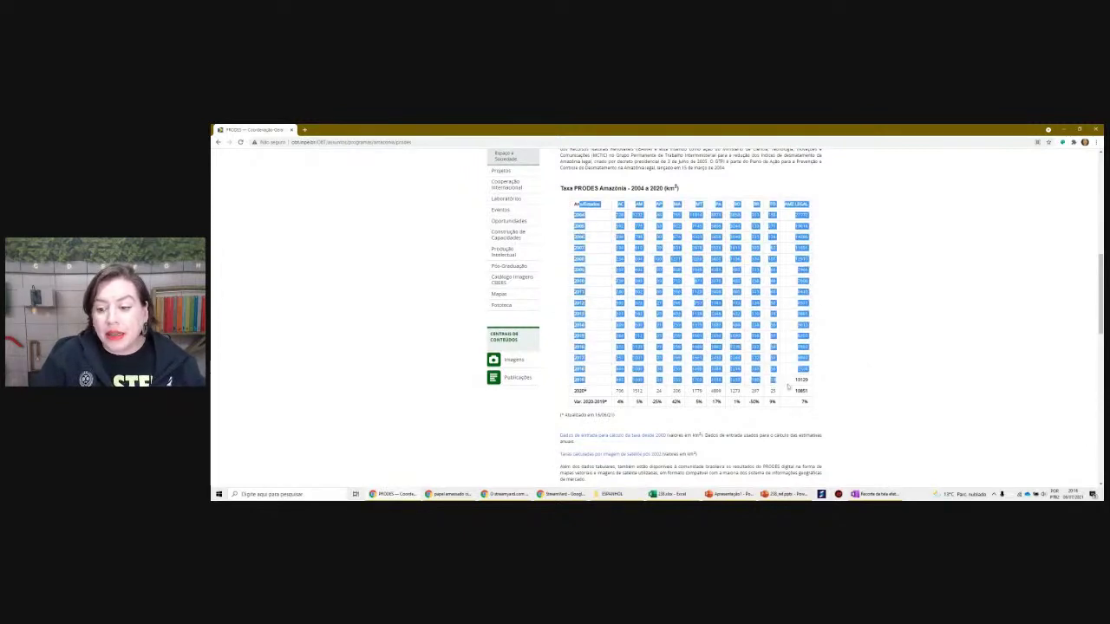
pyautogui.click(839, 360)
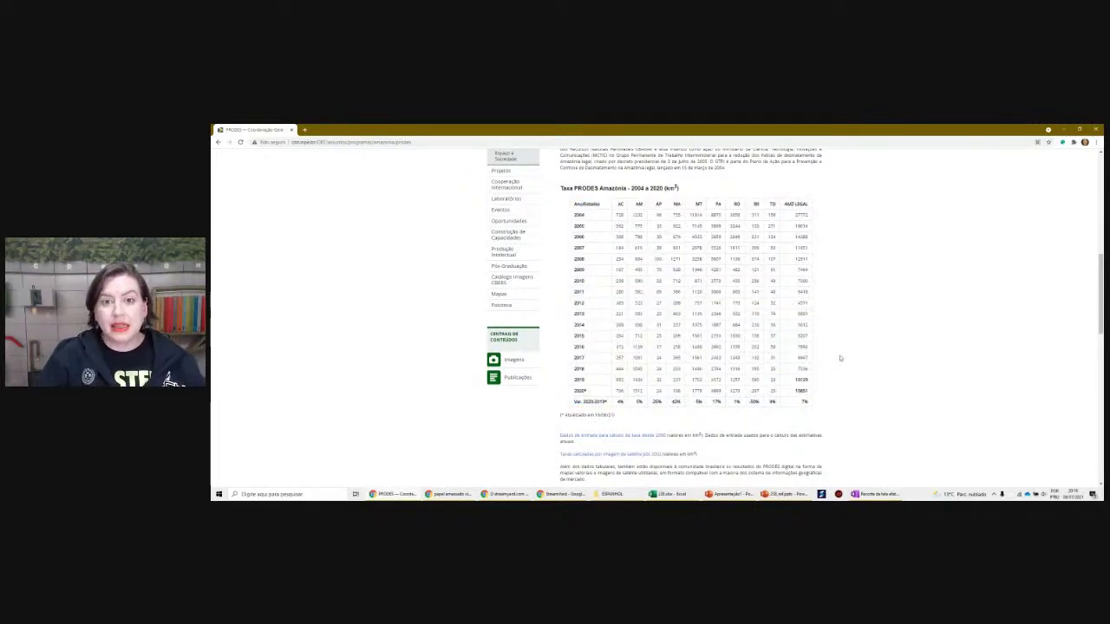
pyautogui.click(350, 144)
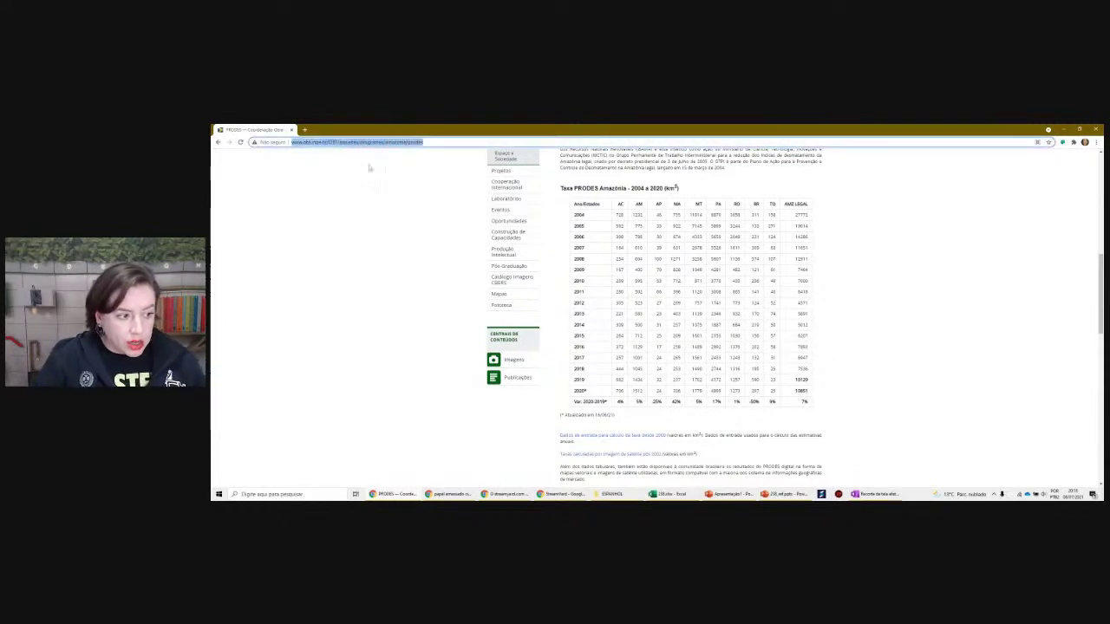
# Paste the PRODES page address into cell B3 of the Apoio sheet
pyautogui.hotkey('alt', 'Tab')
pyautogui.hotkey('alt', 'Tab')
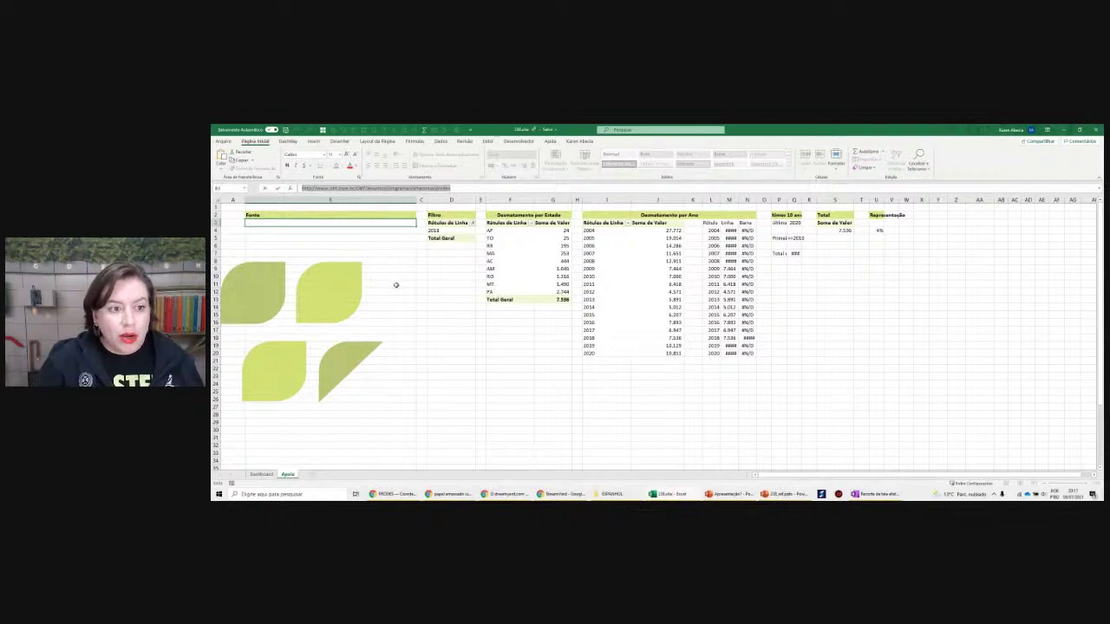
pyautogui.write('http://www.obt.inpe.br/OBT/assuntos/programas/amazonia/prodes')
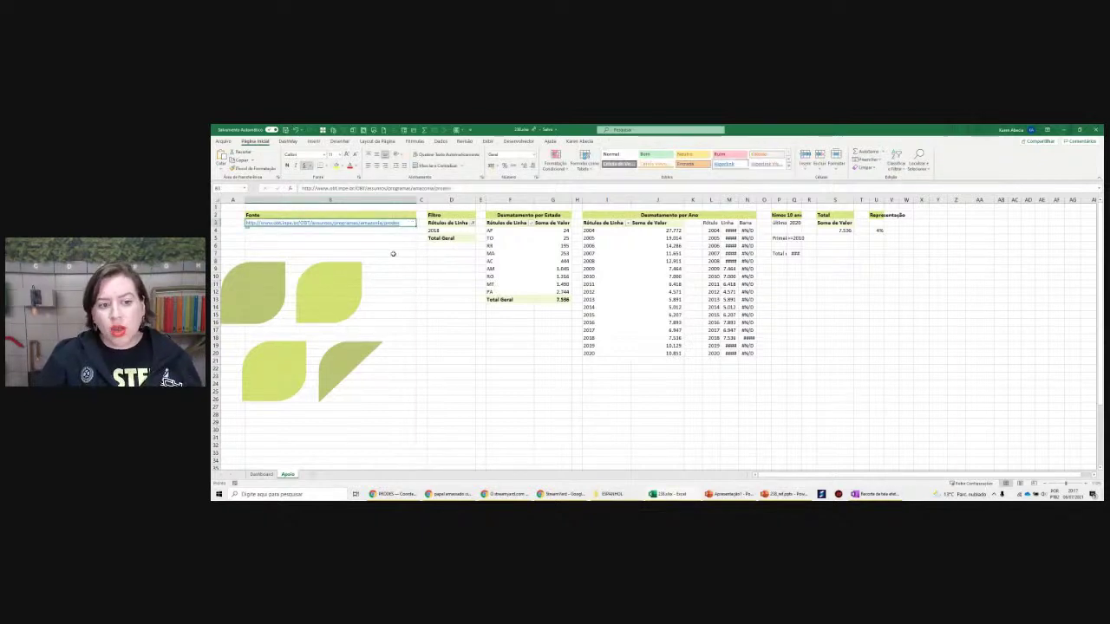
pyautogui.click(392, 254)
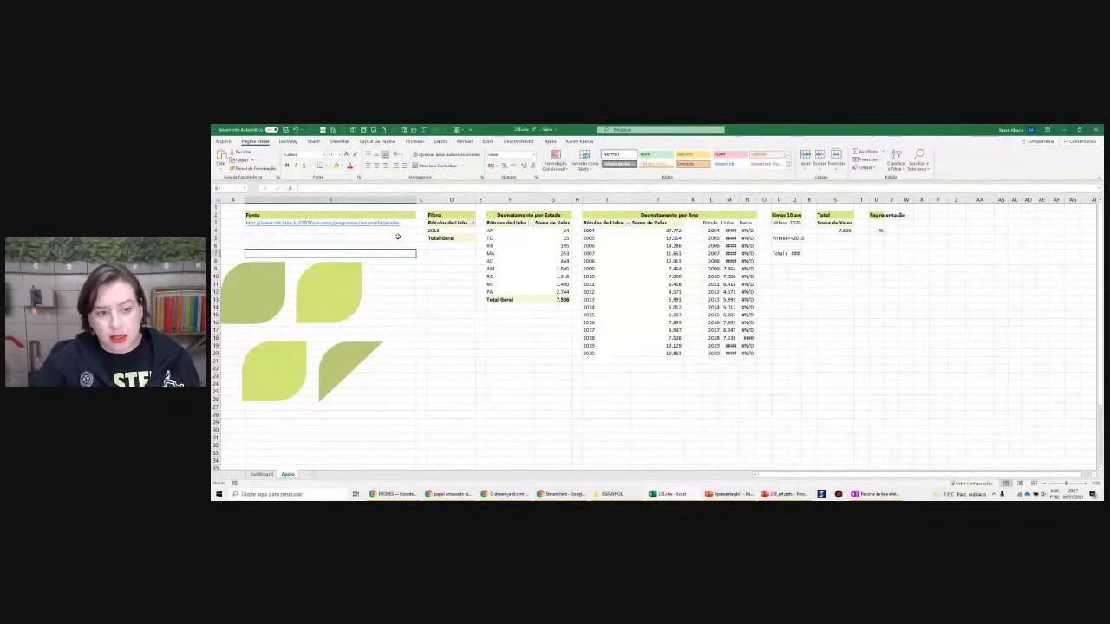
pyautogui.click(411, 224)
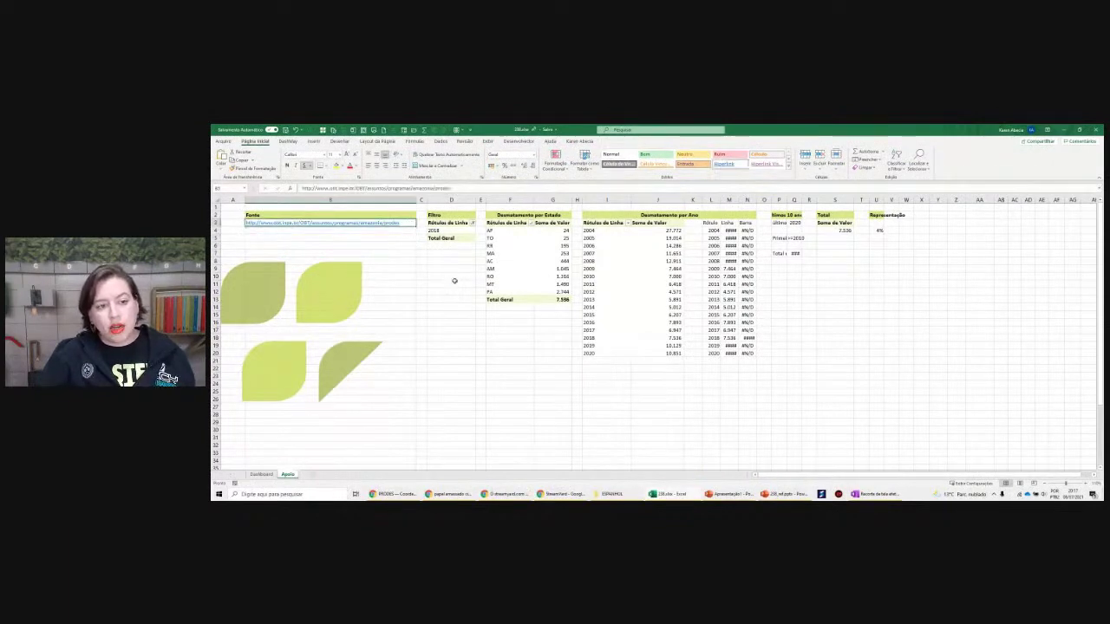
pyautogui.scroll(3, 453, 277)
pyautogui.scroll(-2, 454, 281)
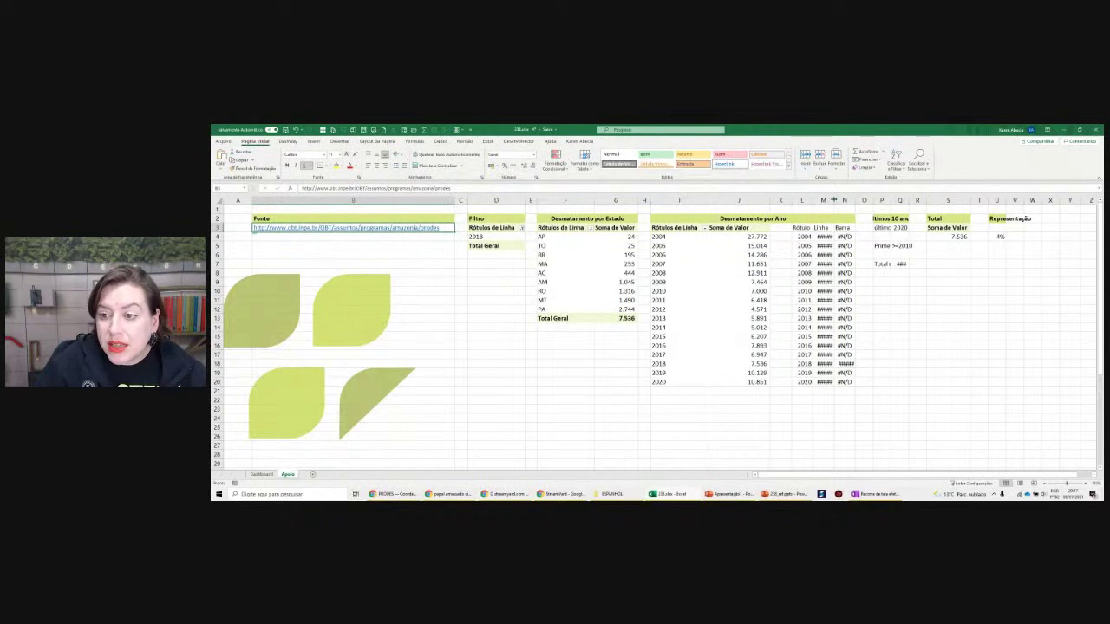
# Autofit column M (Linha) so its numbers show, then select cell B5
pyautogui.doubleClick(834, 200)
pyautogui.click(487, 294)
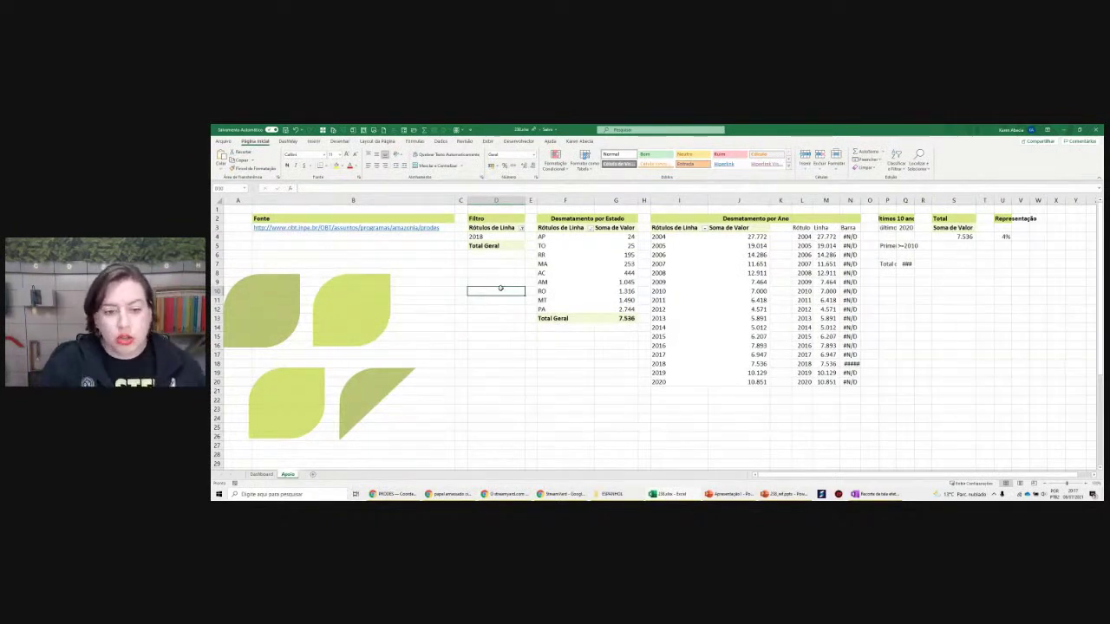
pyautogui.click(494, 282)
pyautogui.click(451, 272)
pyautogui.click(438, 245)
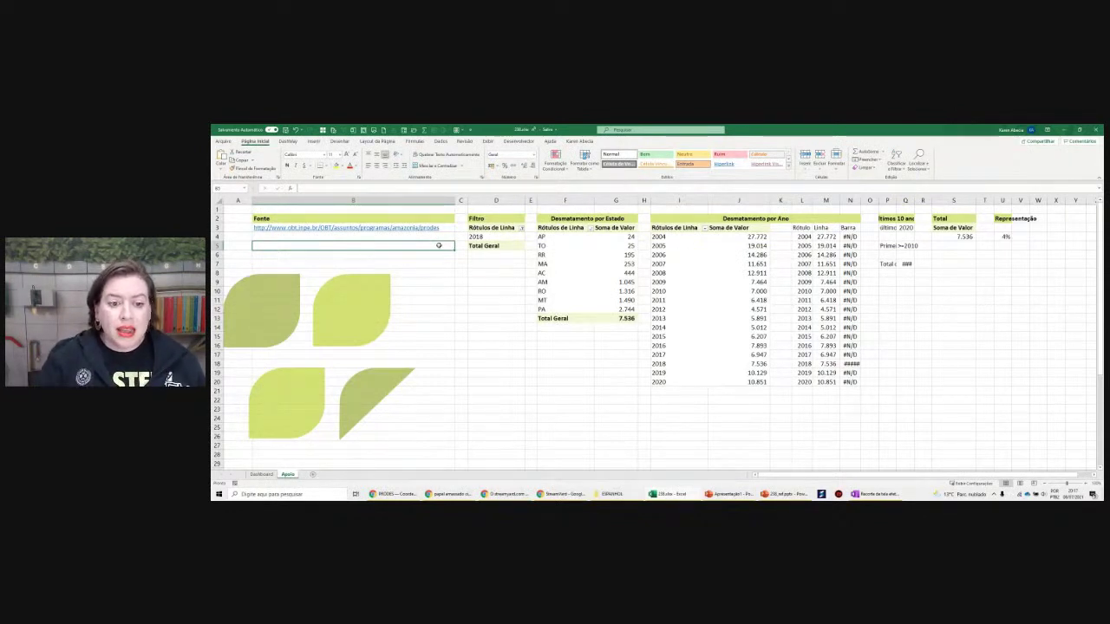
pyautogui.click(443, 255)
pyautogui.click(441, 247)
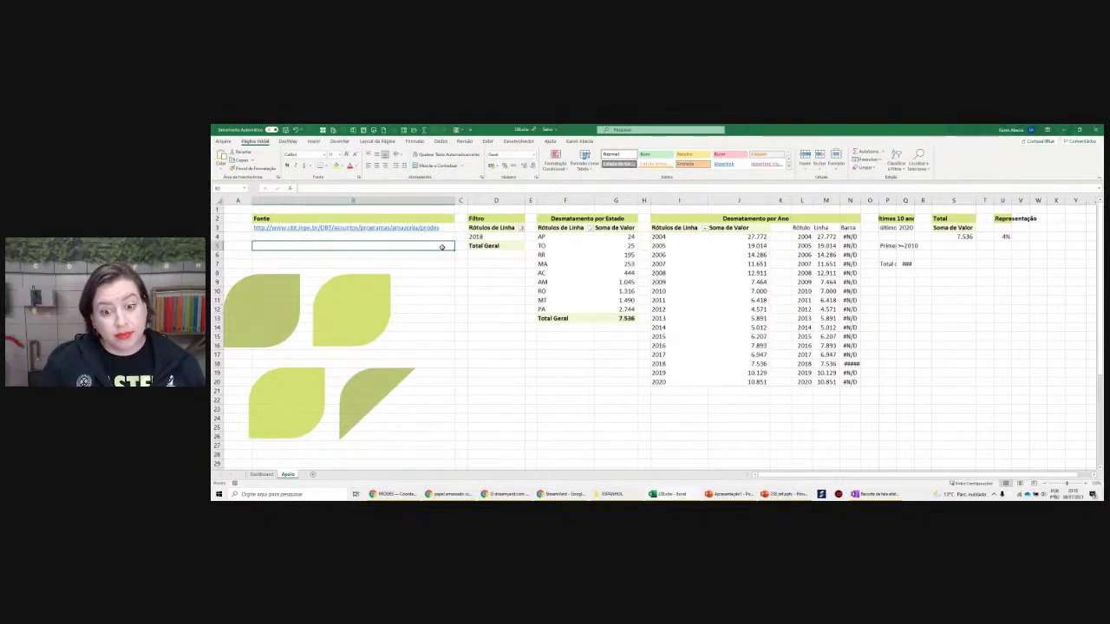
pyautogui.click(516, 354)
pyautogui.click(520, 328)
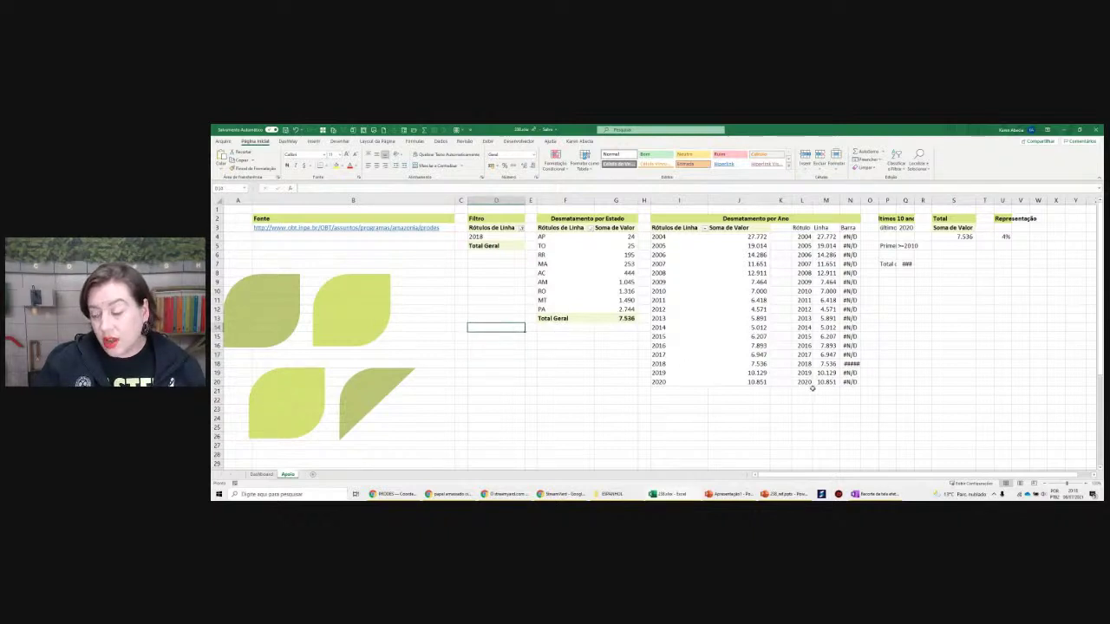
pyautogui.click(548, 327)
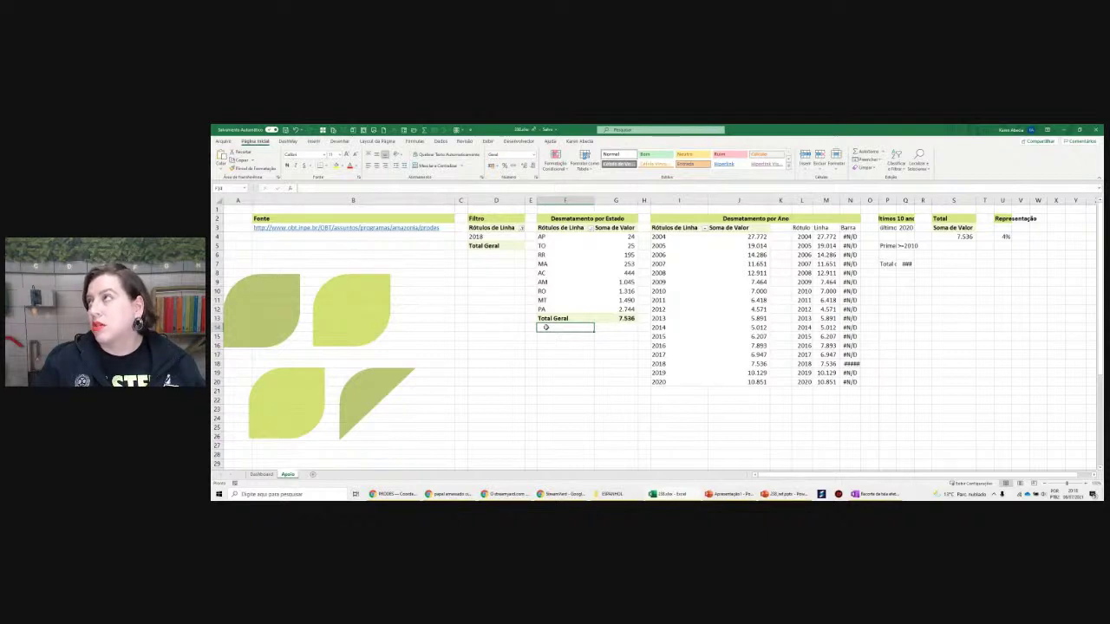
pyautogui.click(520, 327)
pyautogui.click(531, 329)
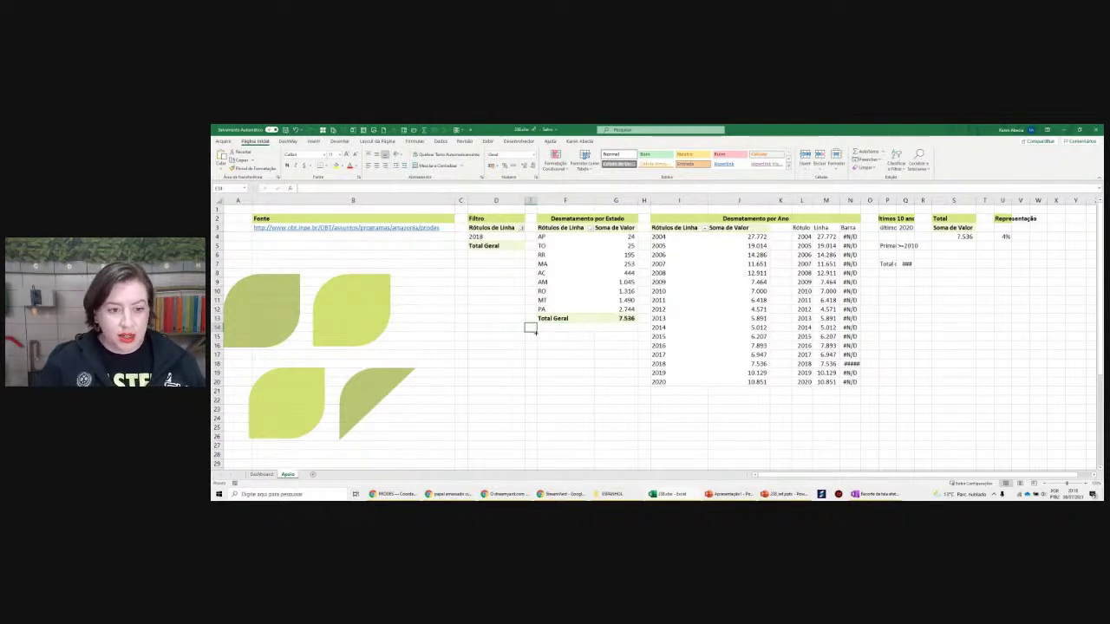
pyautogui.click(475, 293)
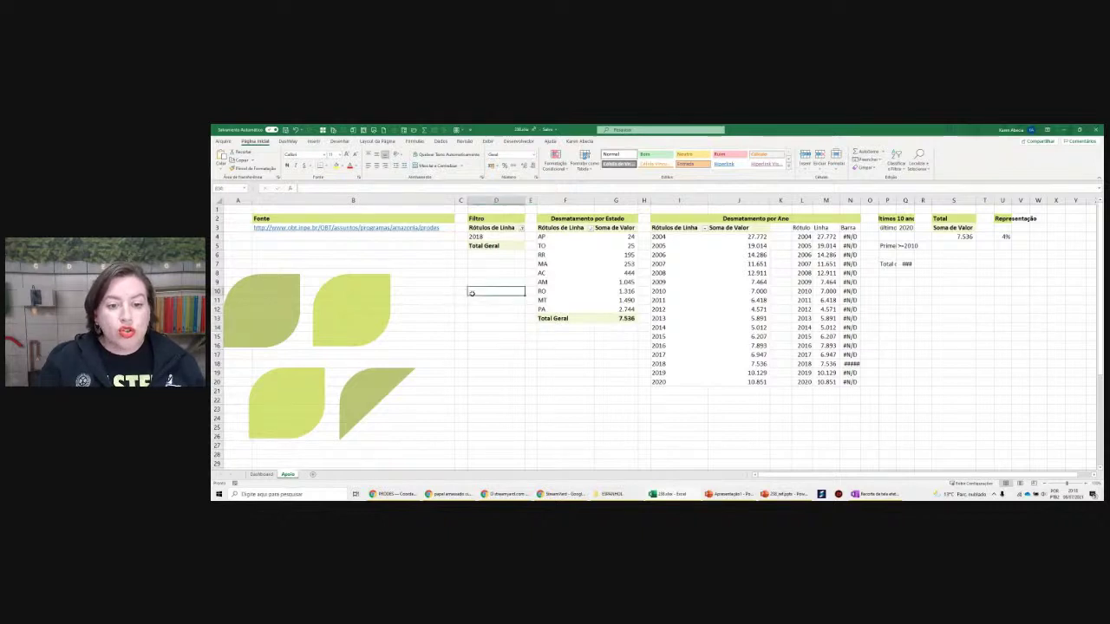
pyautogui.click(461, 291)
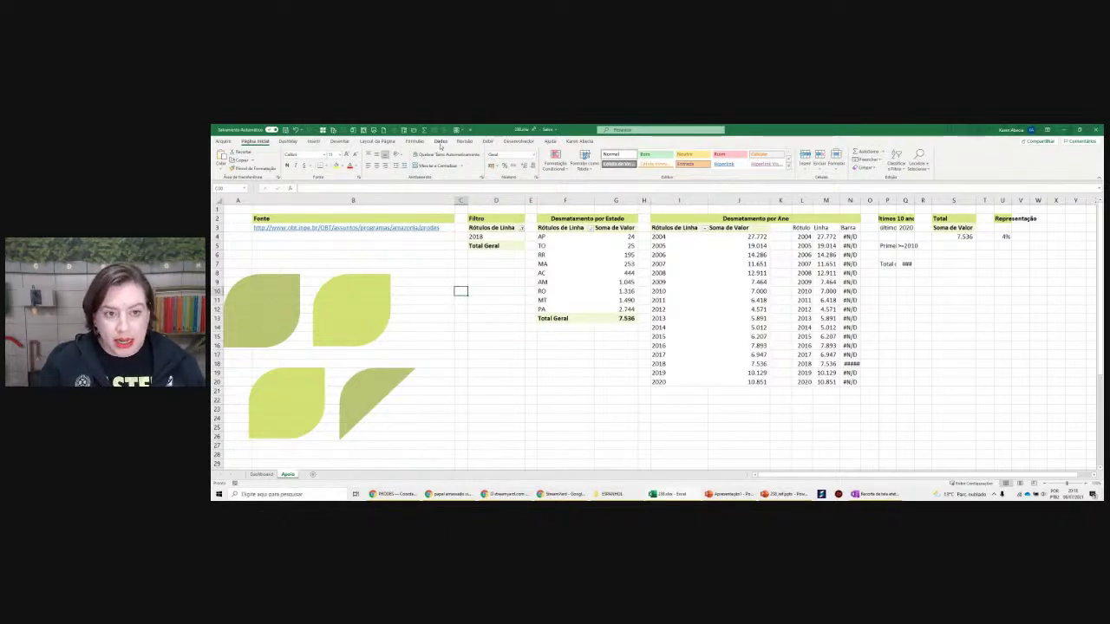
# On the Dados tab, select cell B5 under the source link and start a Da Web import
pyautogui.click(441, 143)
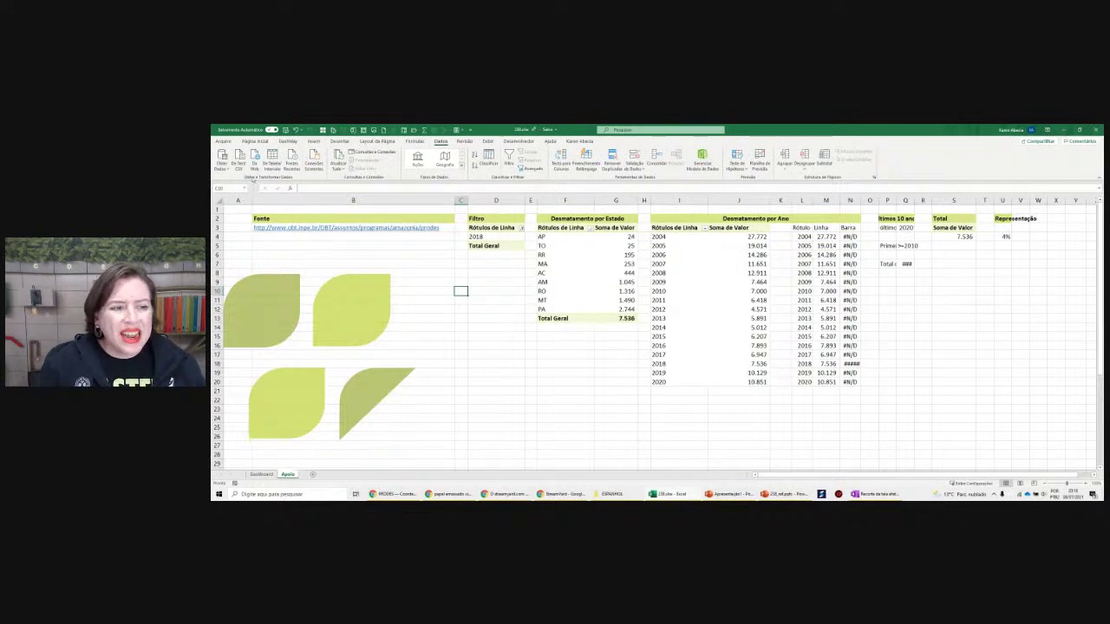
pyautogui.click(520, 380)
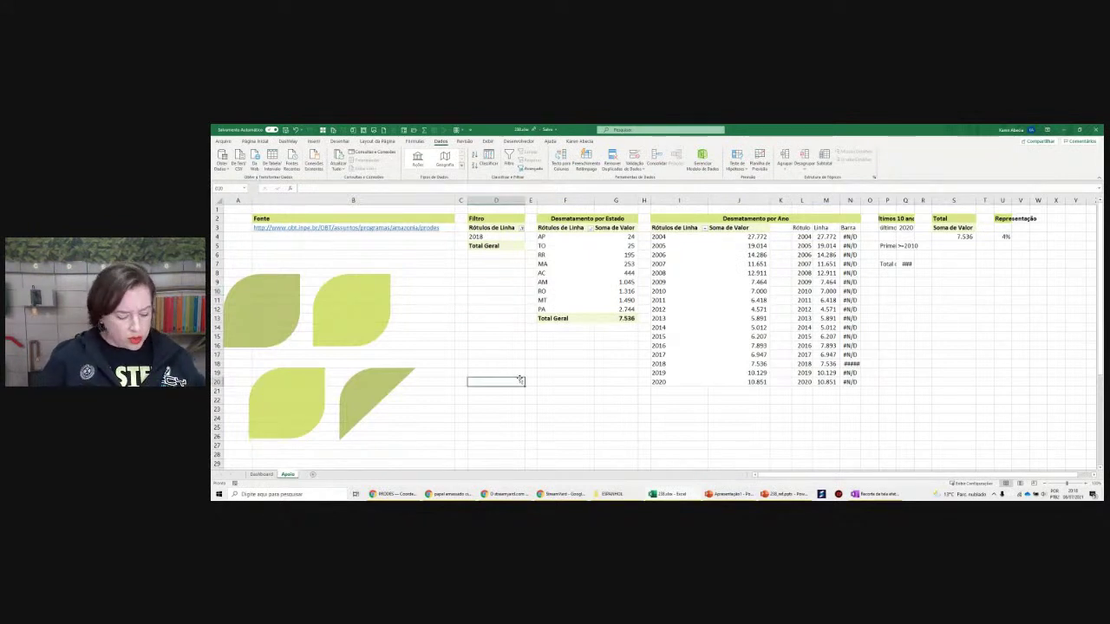
pyautogui.press('super+plus')
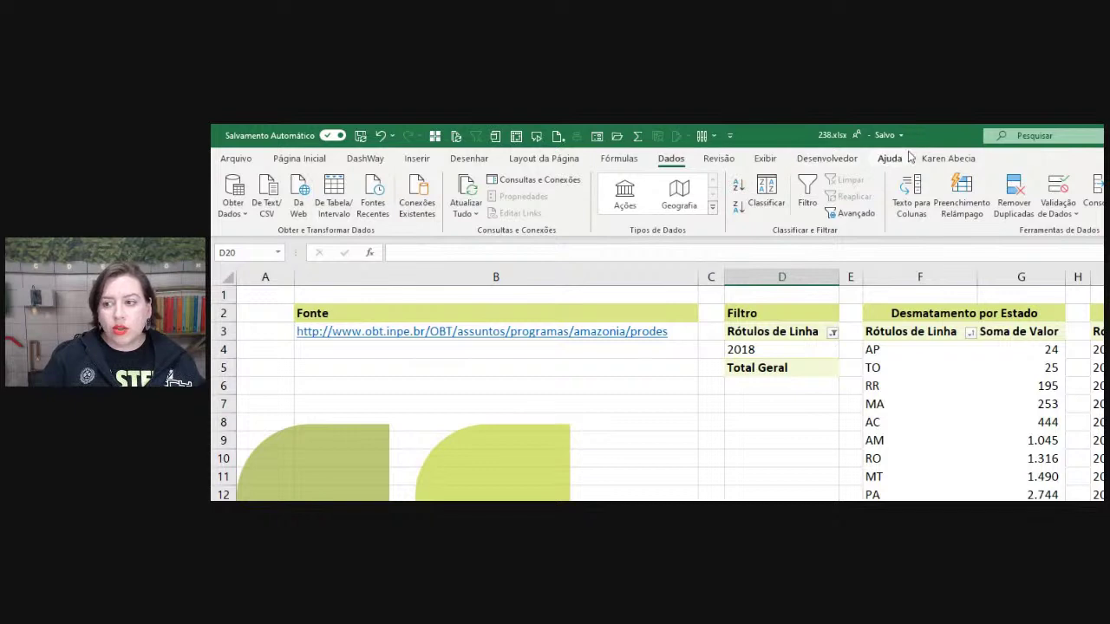
pyautogui.click(595, 438)
pyautogui.click(610, 385)
pyautogui.click(612, 365)
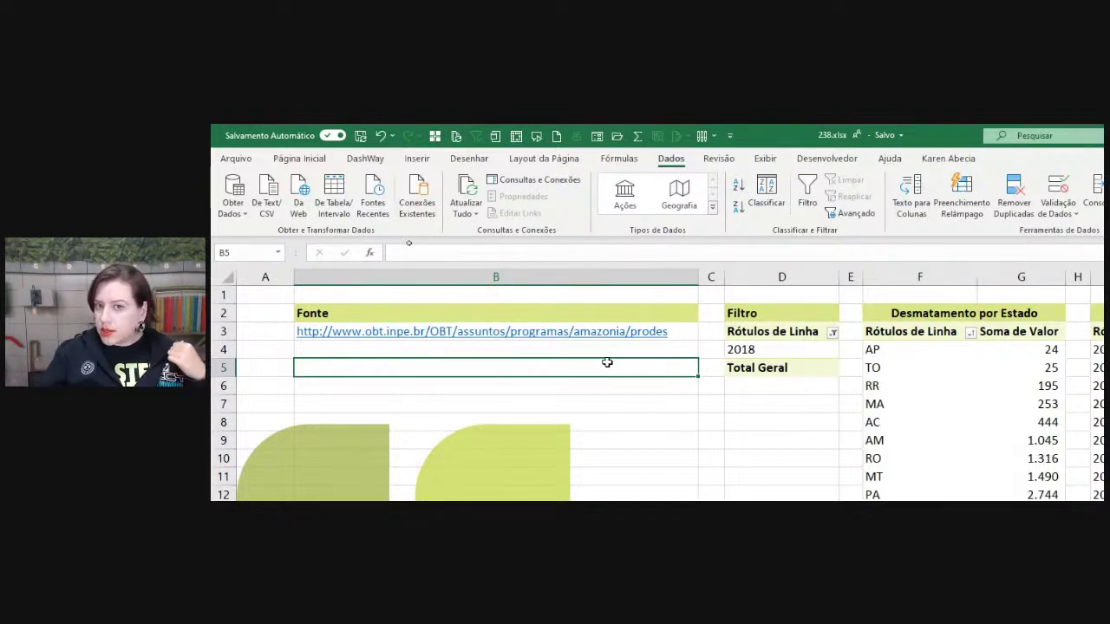
pyautogui.click(605, 387)
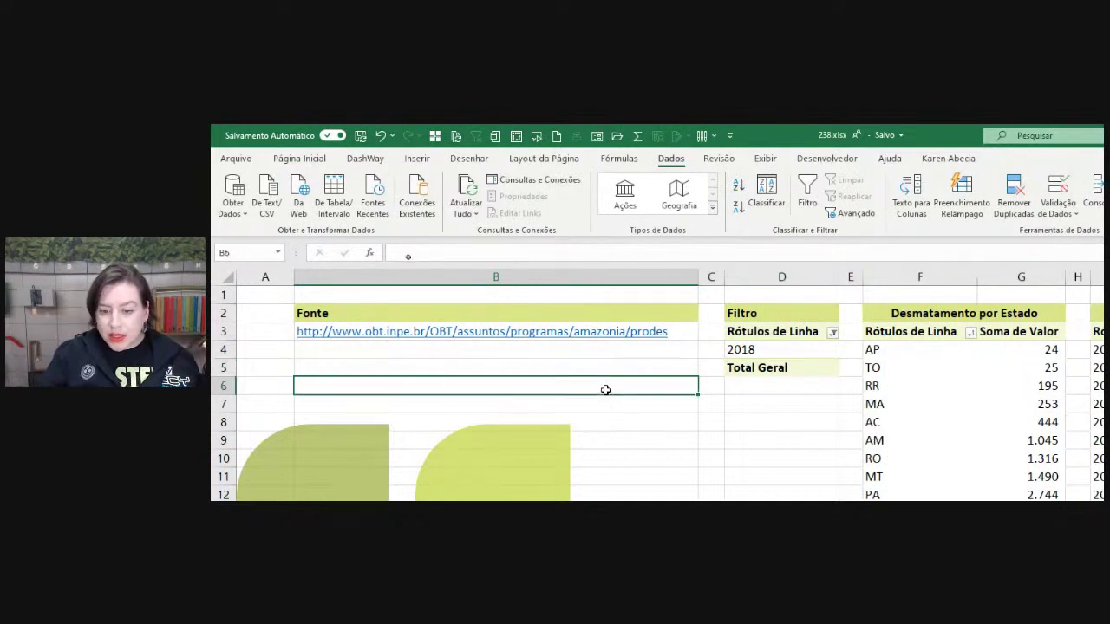
pyautogui.click(607, 369)
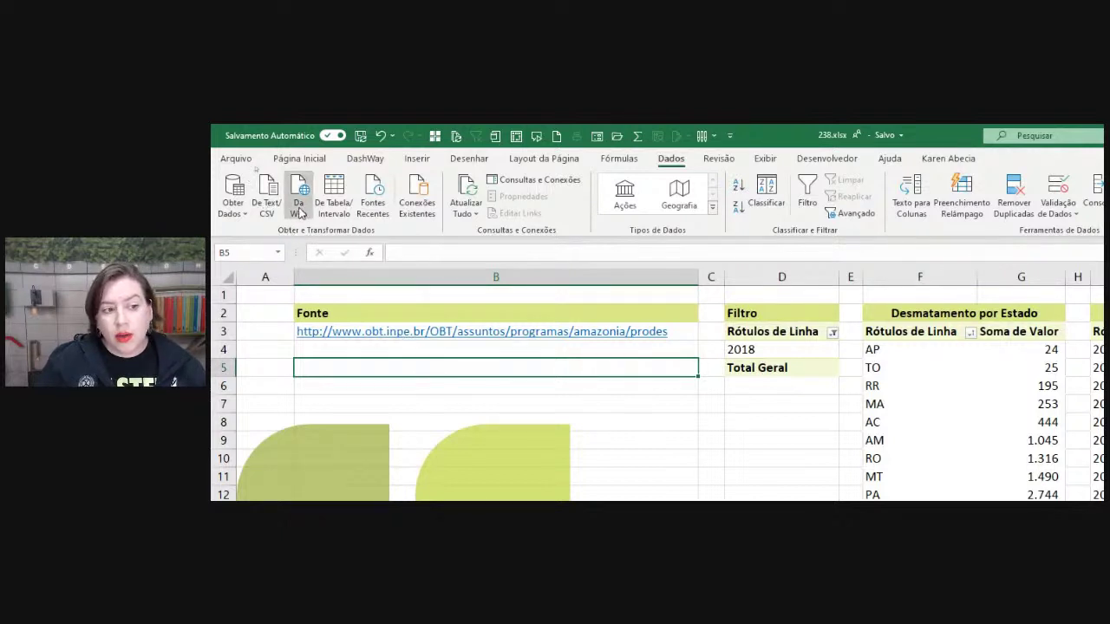
pyautogui.click(300, 214)
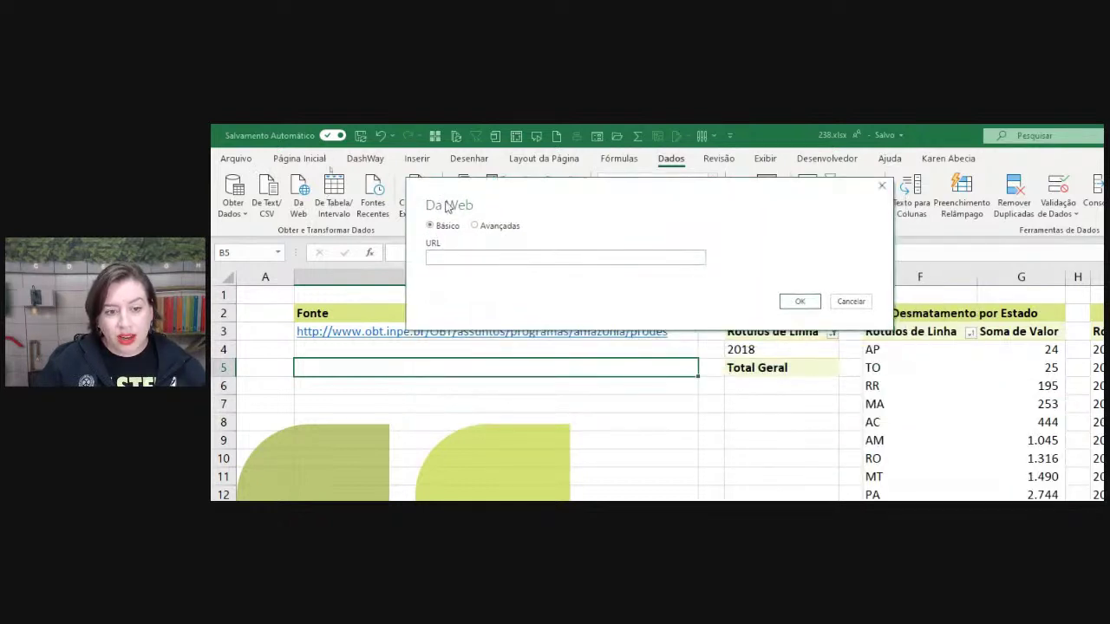
pyautogui.click(483, 257)
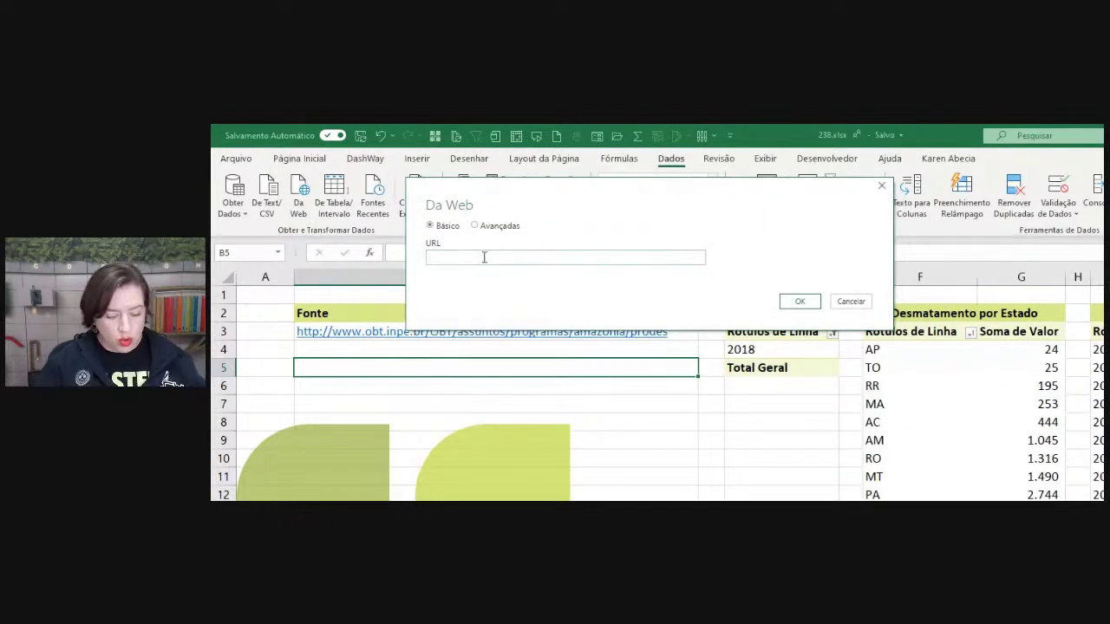
# Paste the PRODES page address, connect, and move the Navegador window into view
pyautogui.write('http://www.obt.inpe.br/OBT/assuntos/programas/amazonia/prodes')
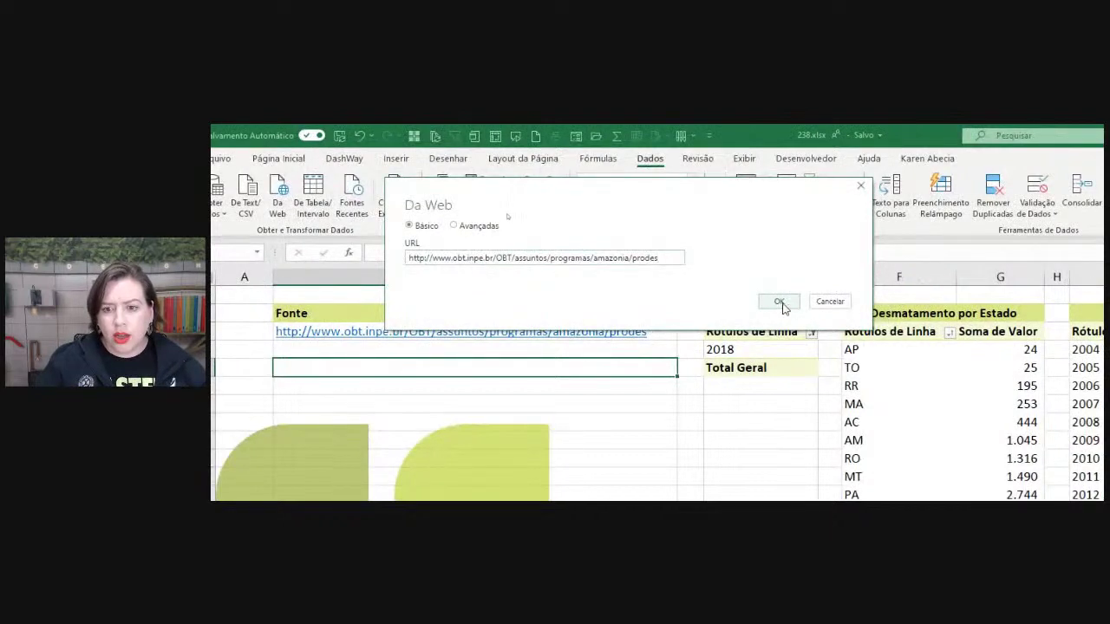
pyautogui.click(796, 303)
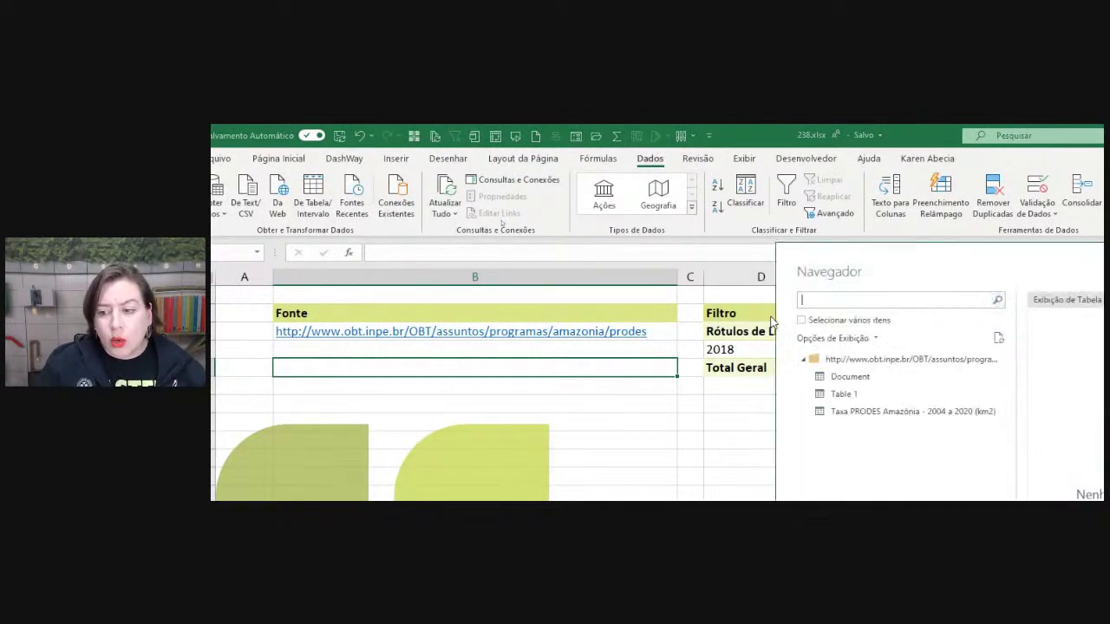
pyautogui.moveTo(811, 249)
pyautogui.mouseDown()
pyautogui.moveTo(336, 192)
pyautogui.moveTo(378, 173)
pyautogui.mouseUp()
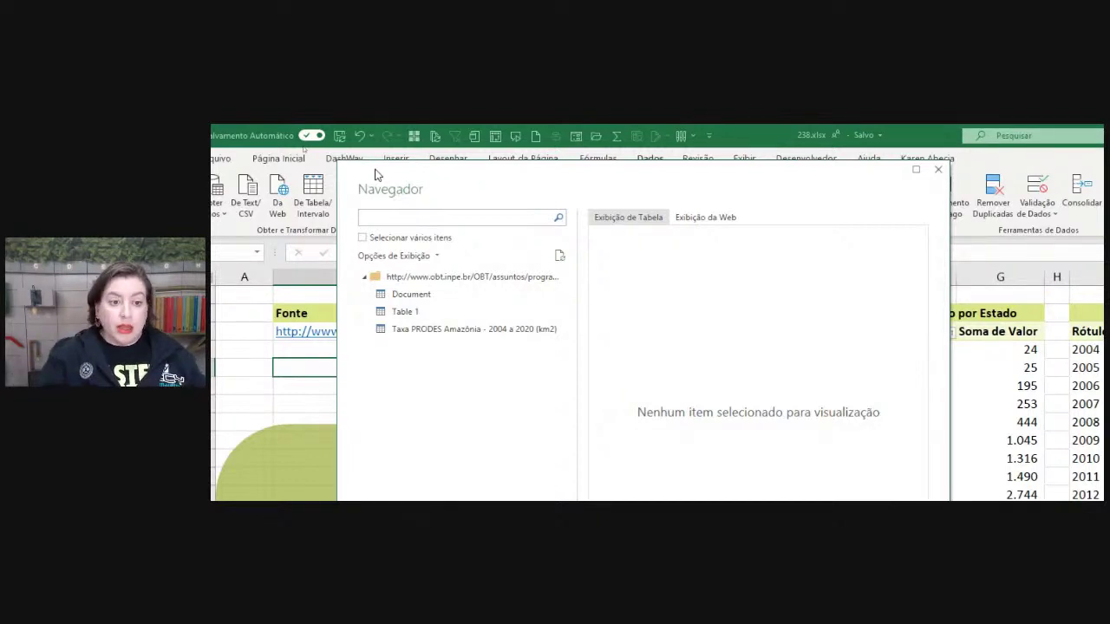
pyautogui.moveTo(375, 174); pyautogui.dragTo(366, 168)
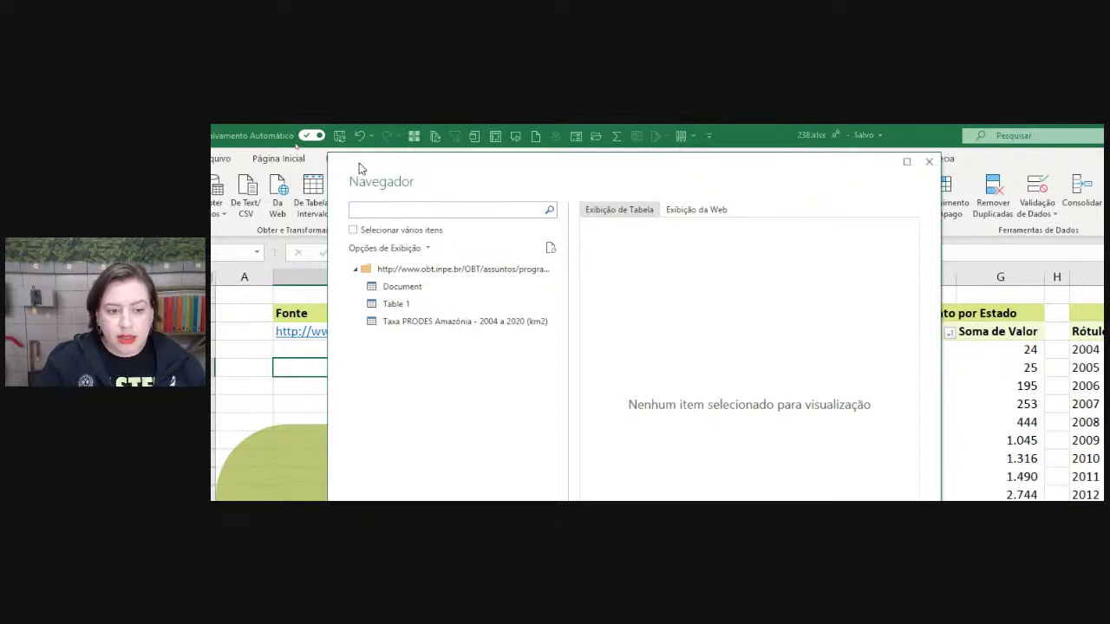
# Preview Document and Table 1, then settle on the Taxa PRODES Amazônia table
pyautogui.click(410, 293)
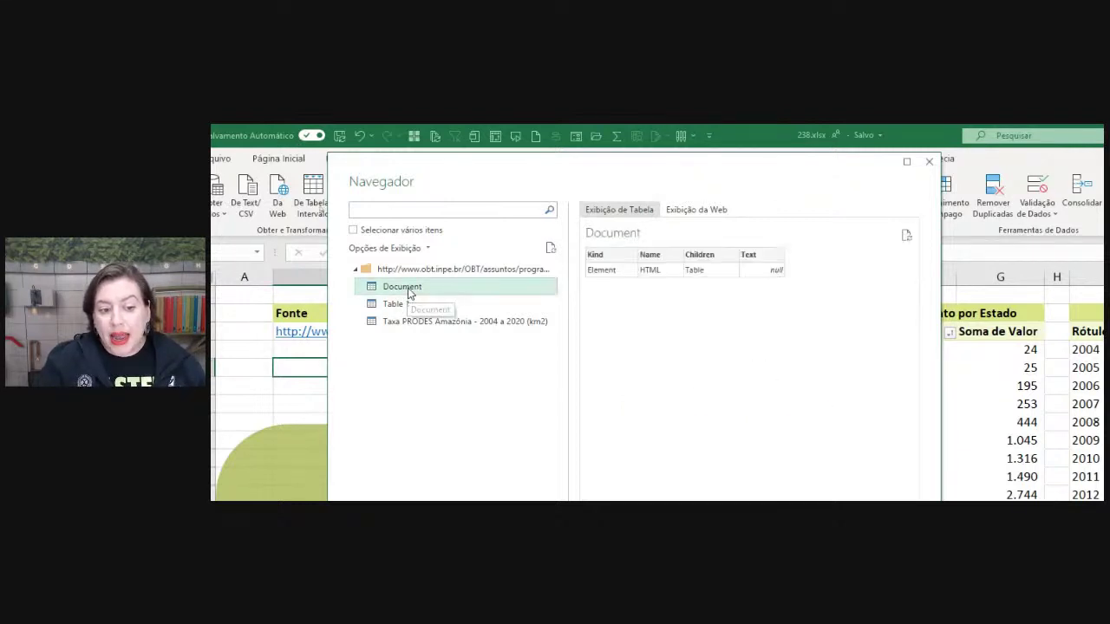
pyautogui.click(409, 305)
pyautogui.click(413, 321)
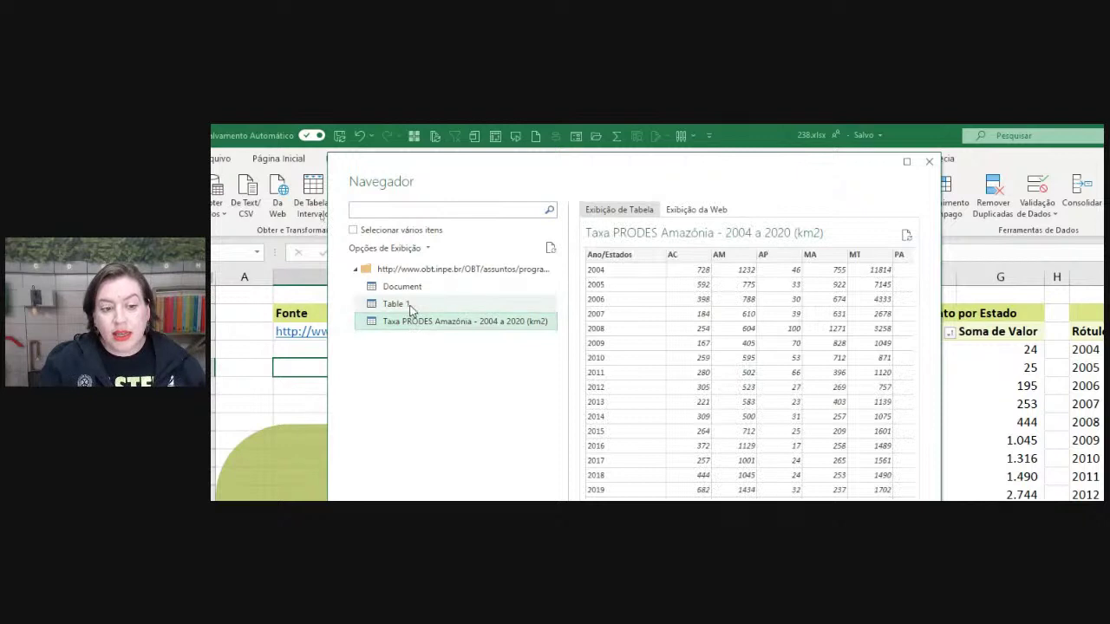
pyautogui.click(411, 305)
pyautogui.click(414, 288)
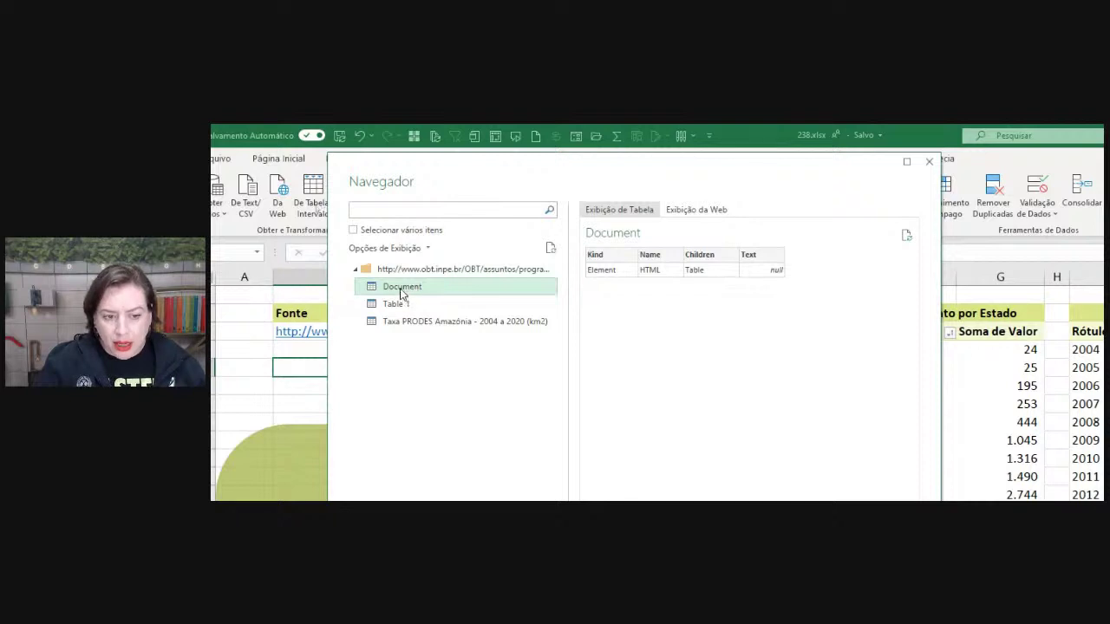
pyautogui.click(402, 307)
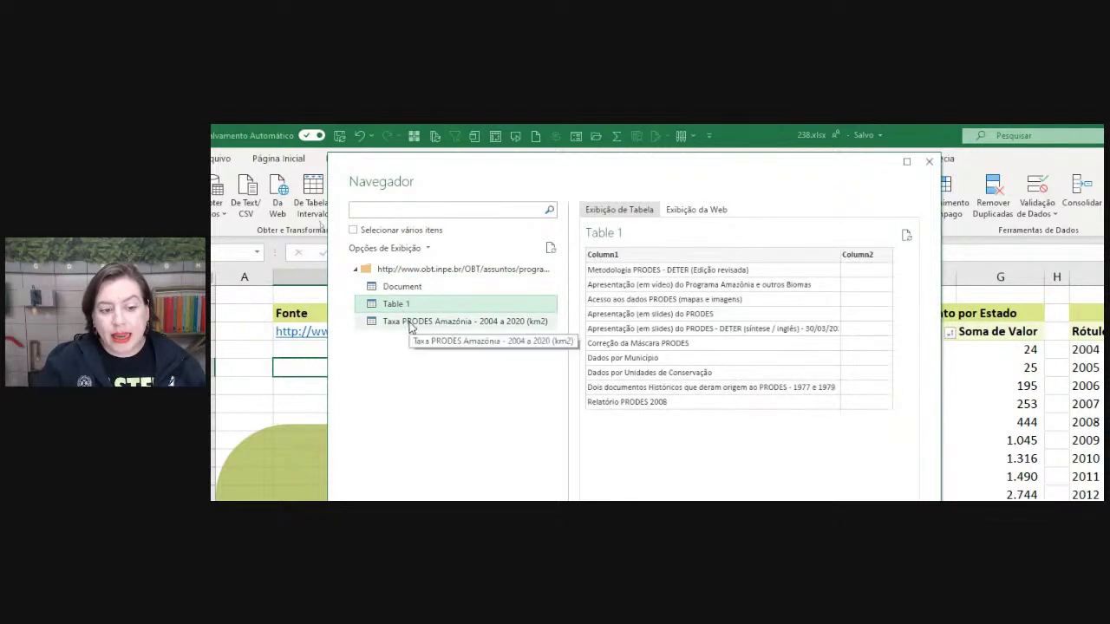
pyautogui.click(417, 323)
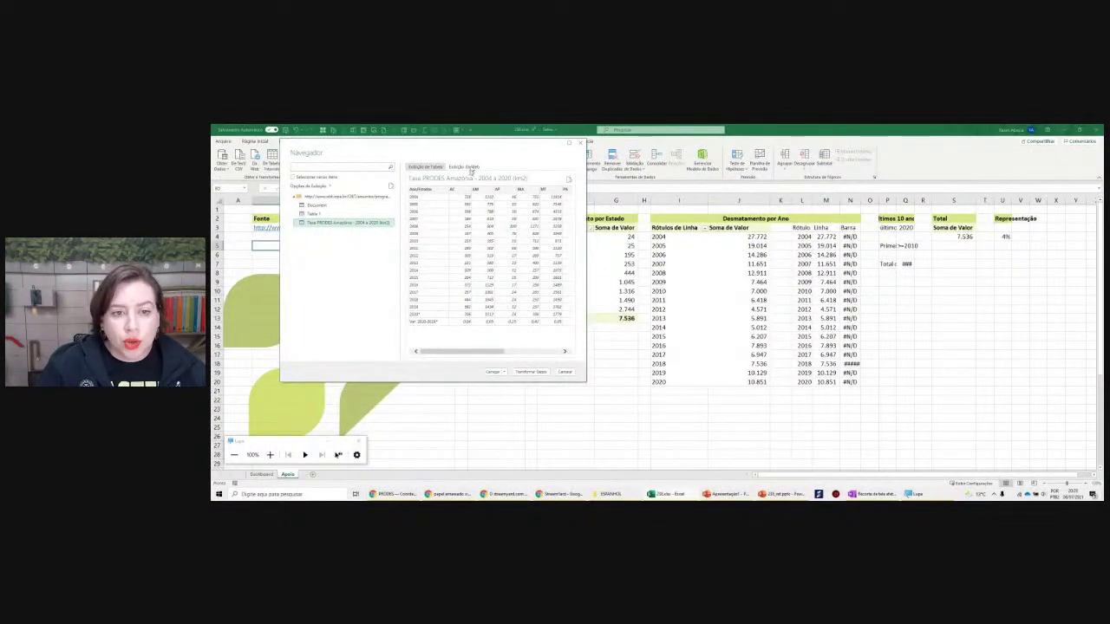
pyautogui.moveTo(476, 148); pyautogui.dragTo(565, 176)
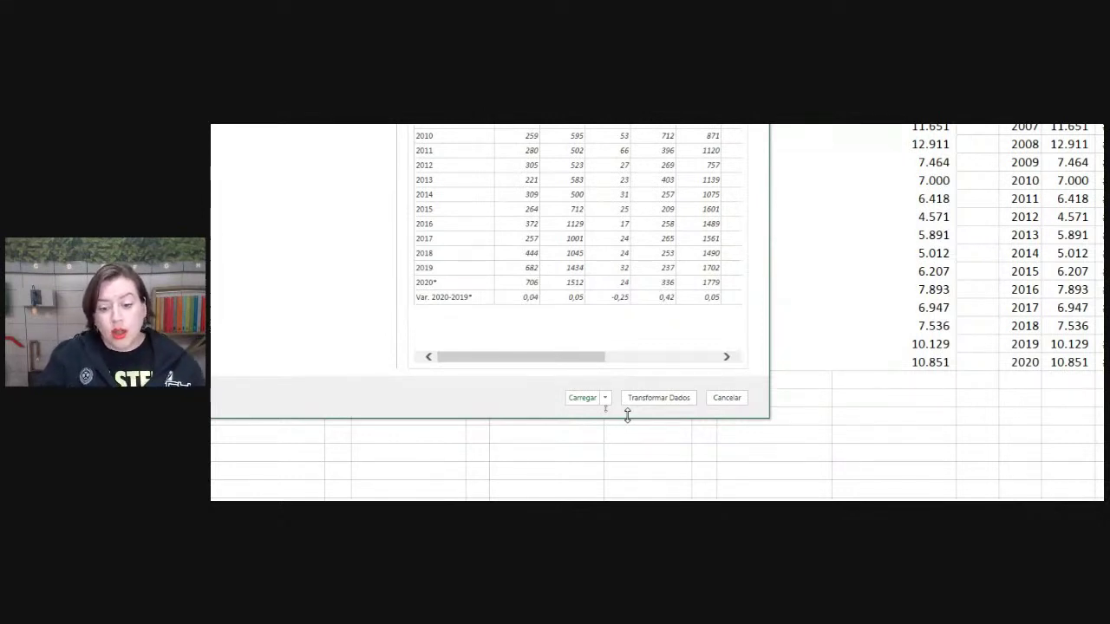
# Check the Carregar loading options and close them without loading anything
pyautogui.click(605, 400)
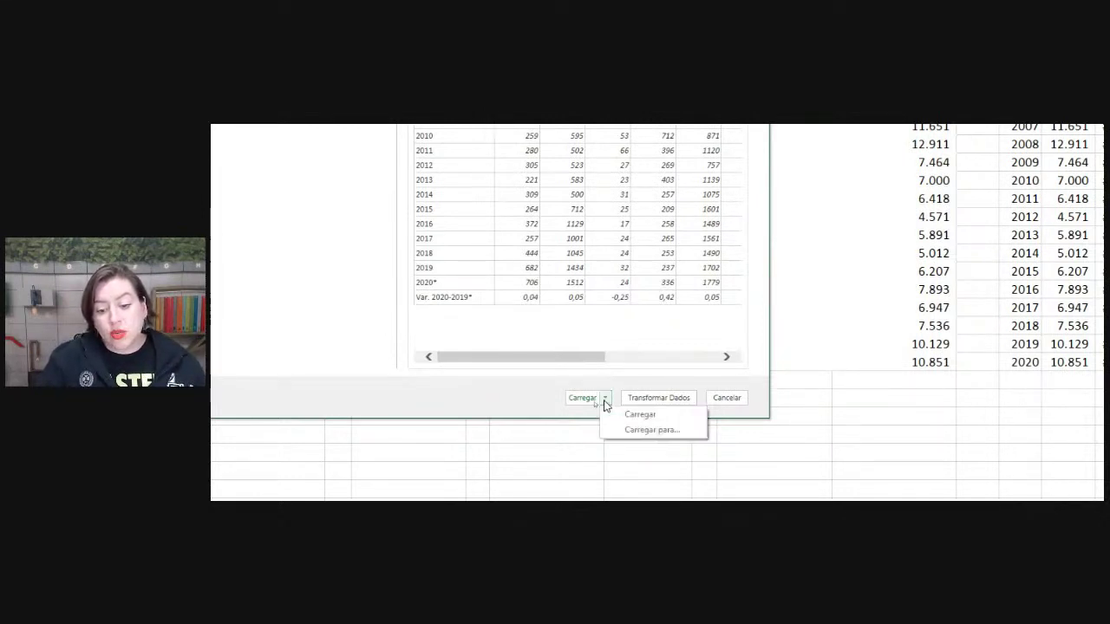
pyautogui.click(605, 403)
pyautogui.click(602, 402)
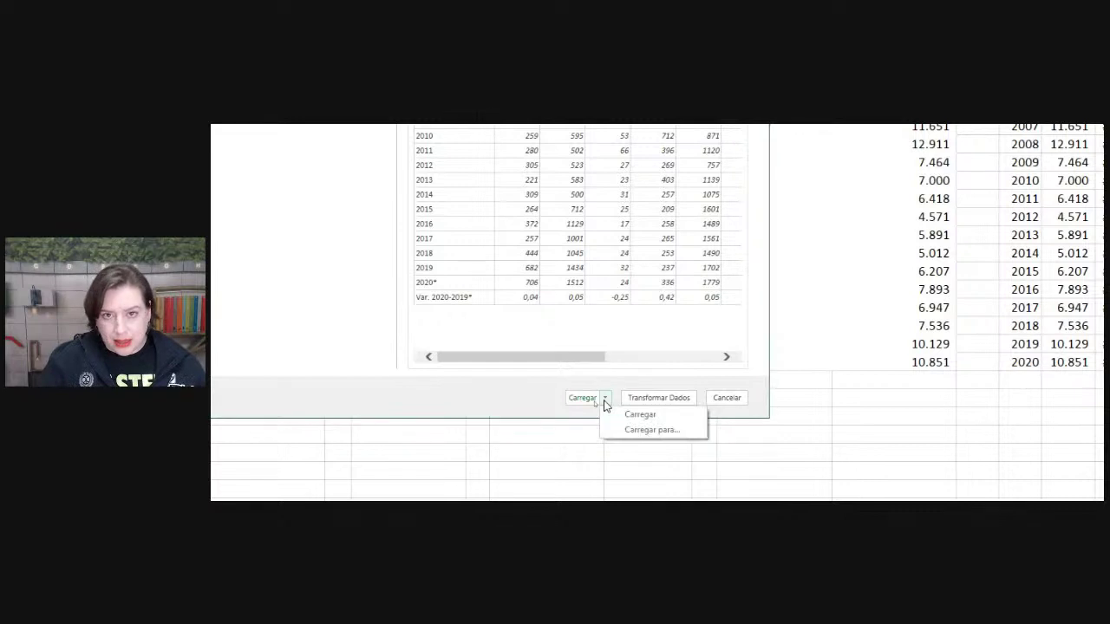
pyautogui.click(571, 416)
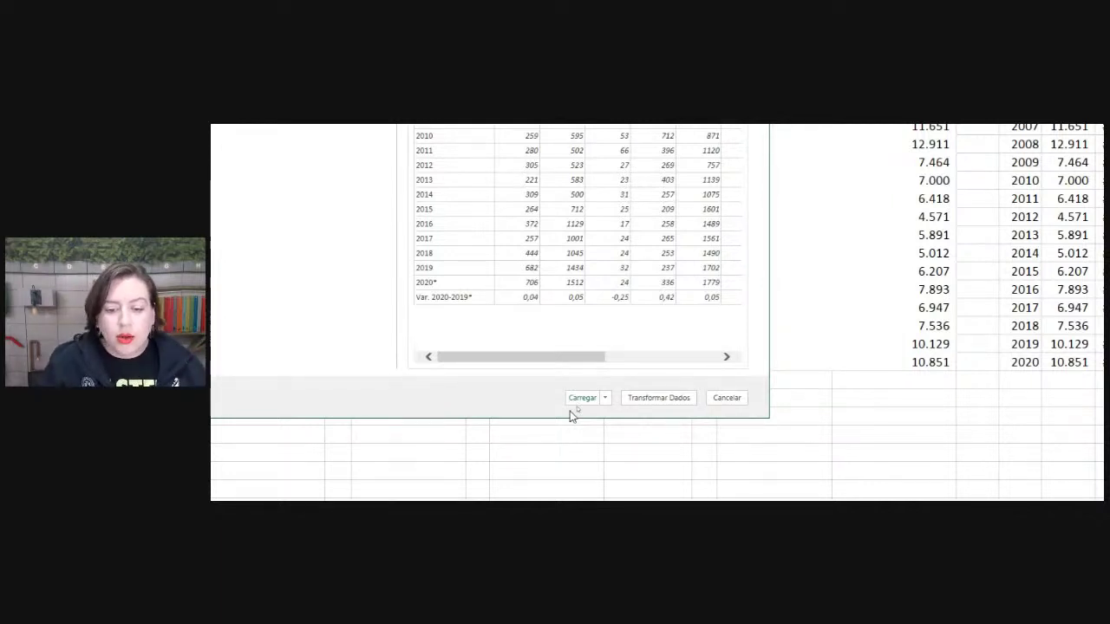
# Send the Taxa PRODES Amazônia table to the Power Query Editor via Transformar Dados
pyautogui.click(639, 405)
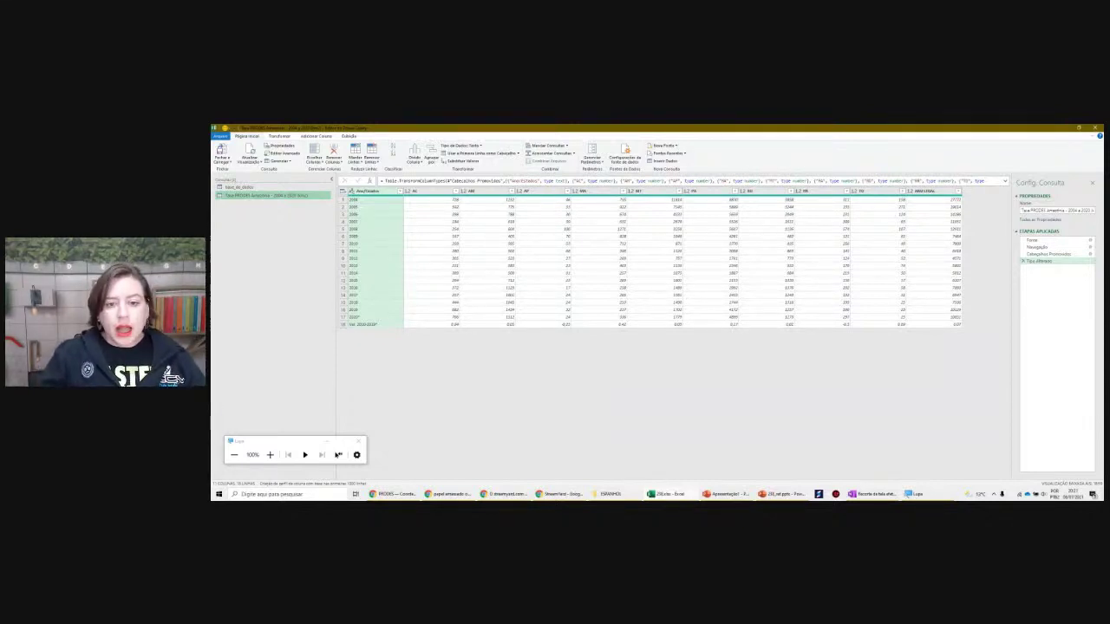
pyautogui.click(524, 259)
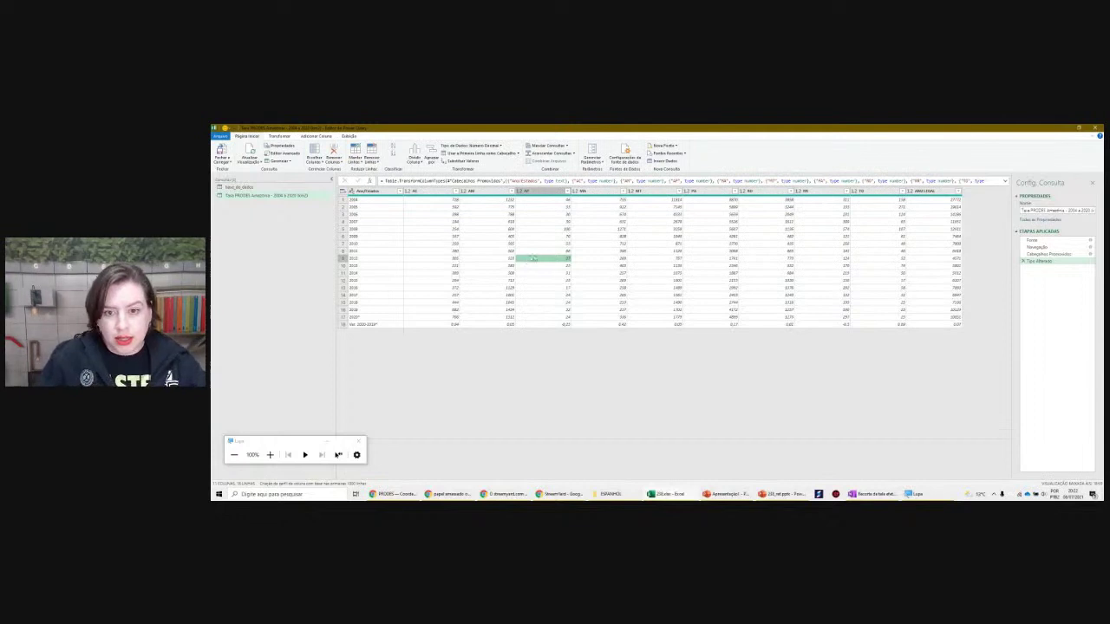
pyautogui.click(652, 245)
pyautogui.click(596, 264)
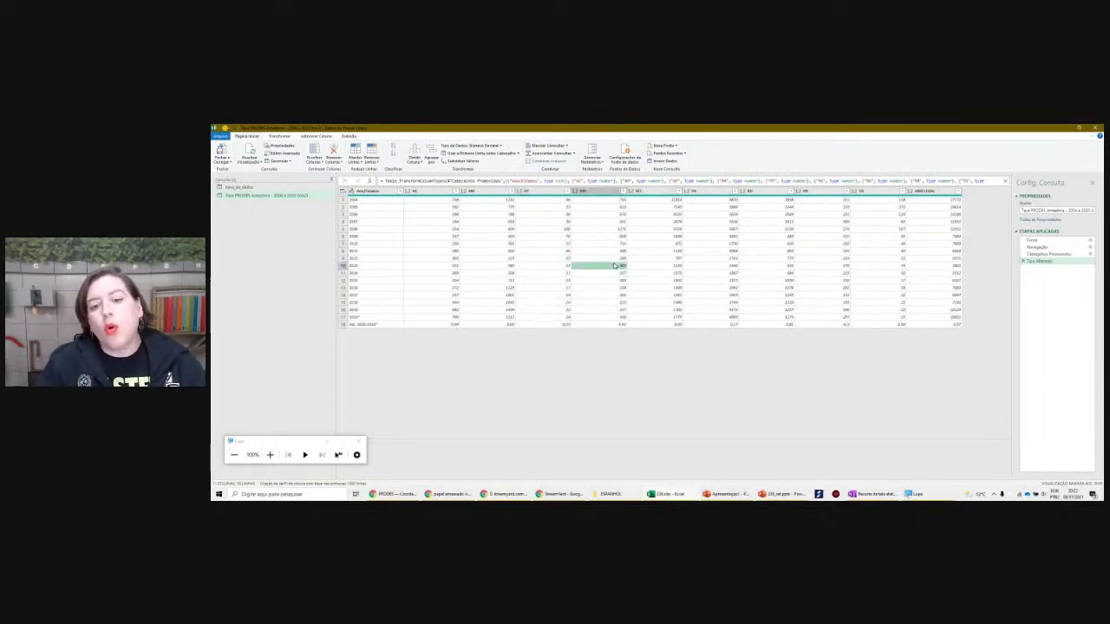
pyautogui.click(591, 237)
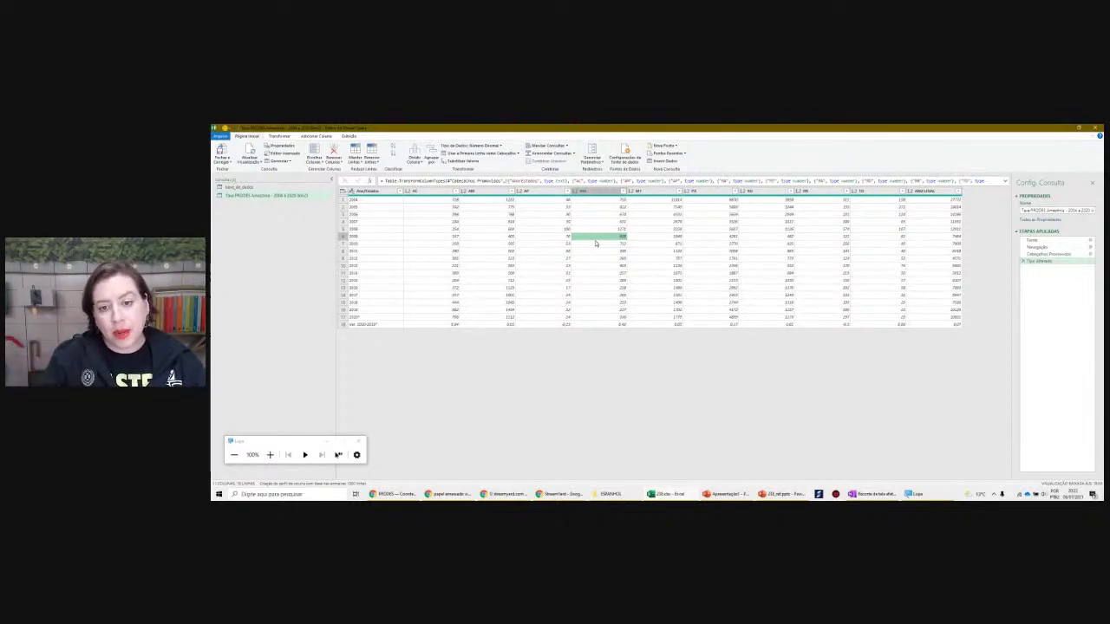
pyautogui.click(530, 230)
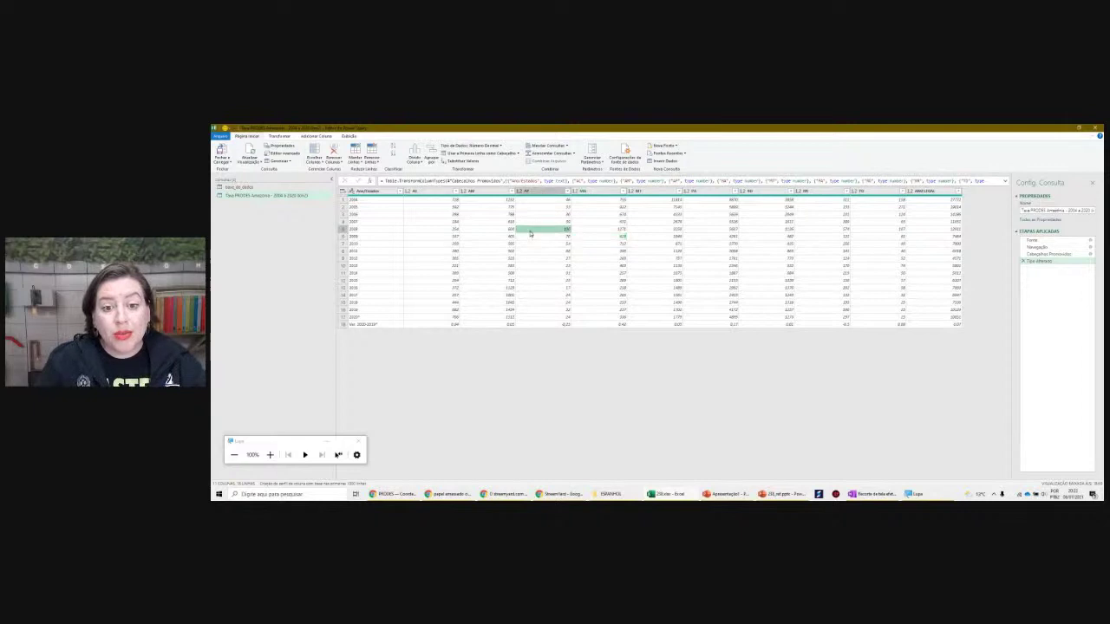
pyautogui.click(504, 246)
pyautogui.click(606, 253)
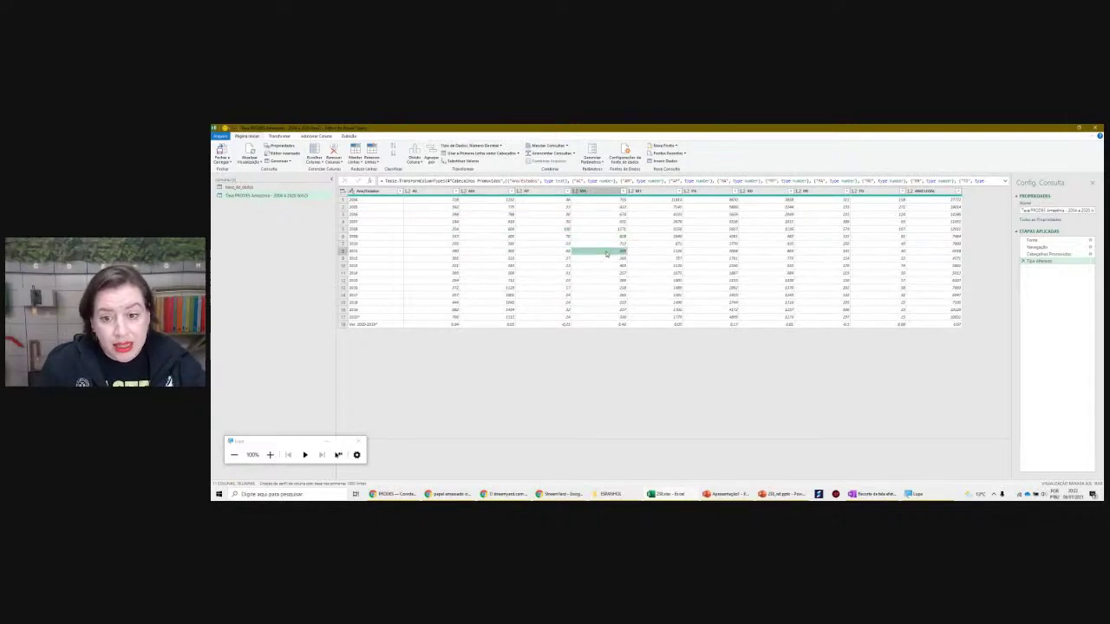
pyautogui.click(656, 248)
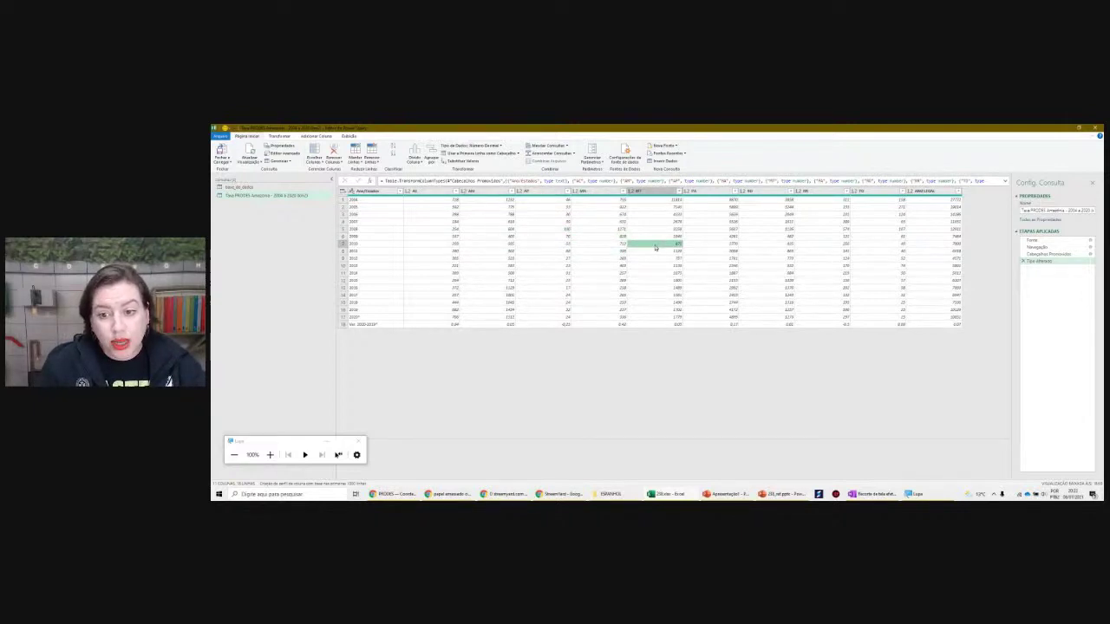
pyautogui.click(654, 192)
pyautogui.click(351, 237)
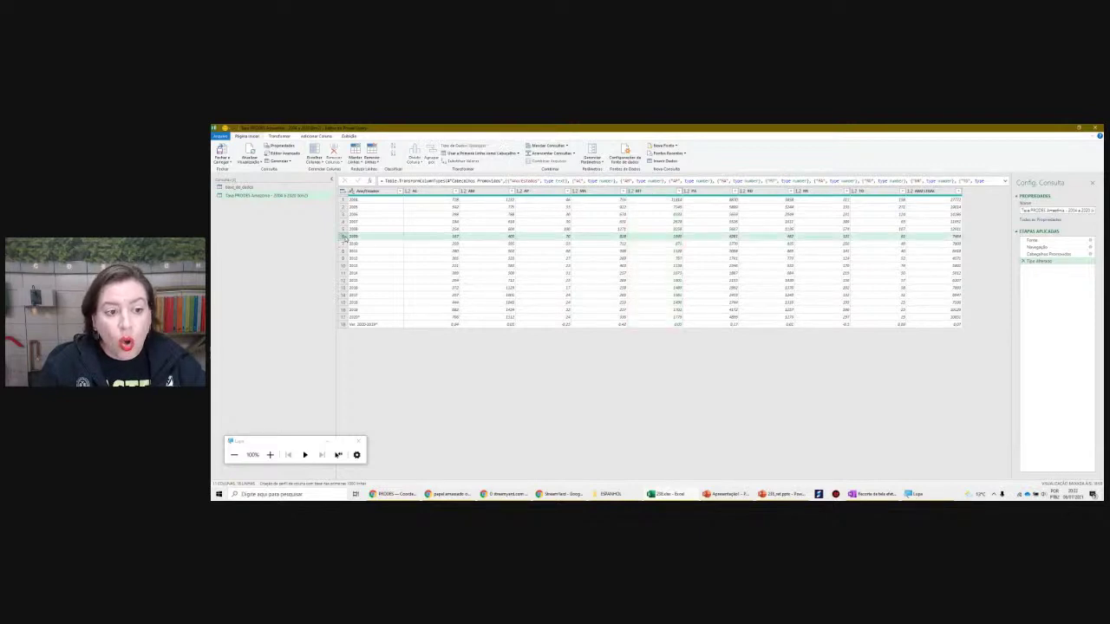
pyautogui.click(345, 274)
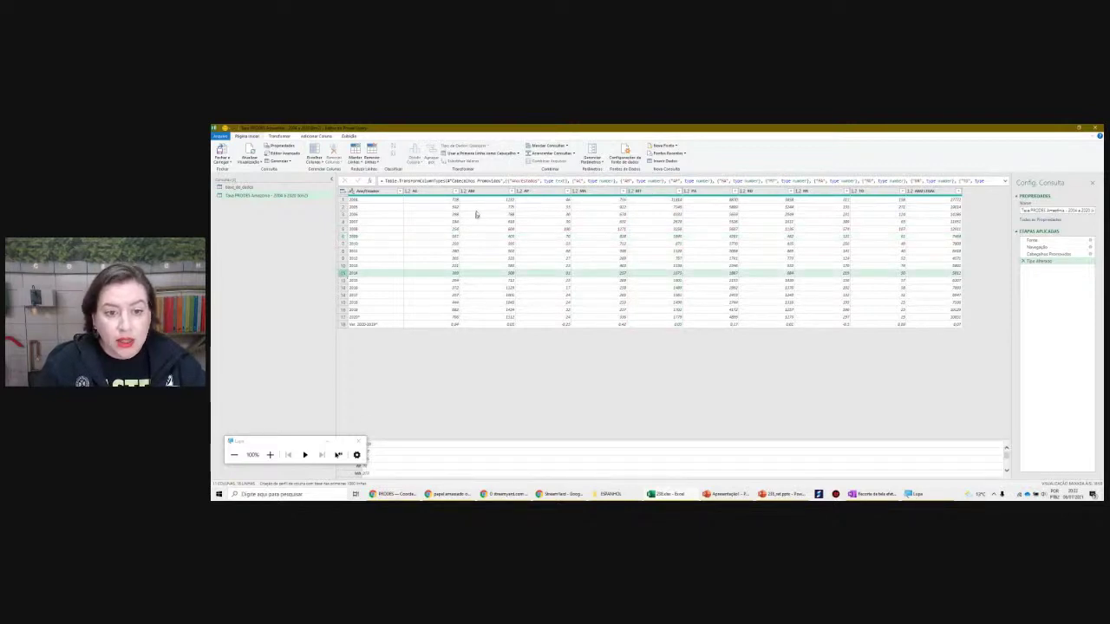
pyautogui.click(478, 194)
pyautogui.click(535, 237)
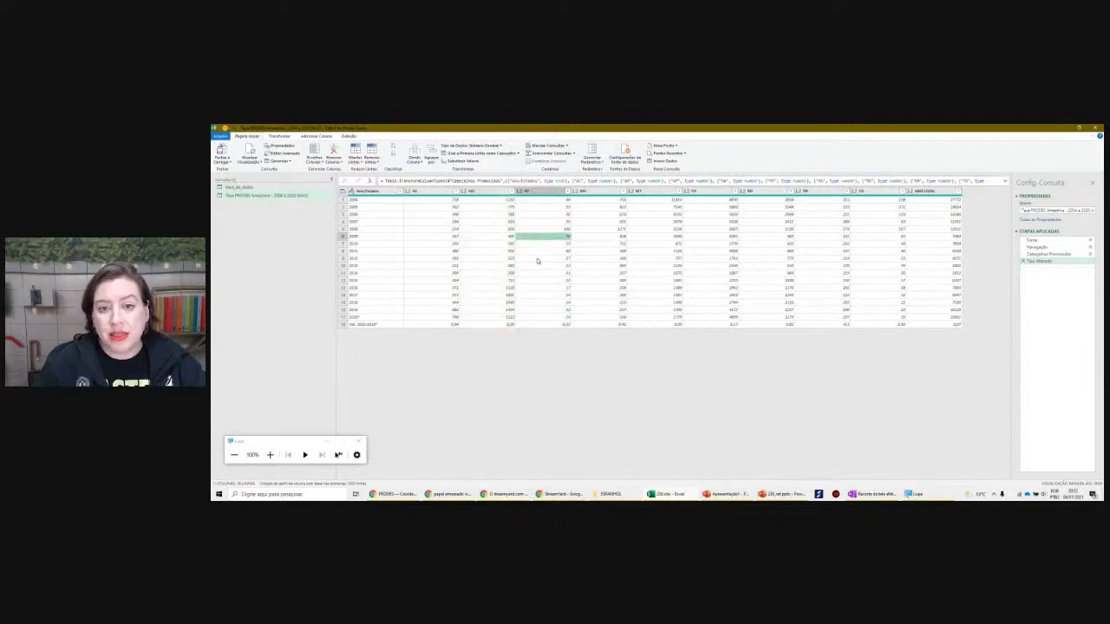
pyautogui.click(537, 259)
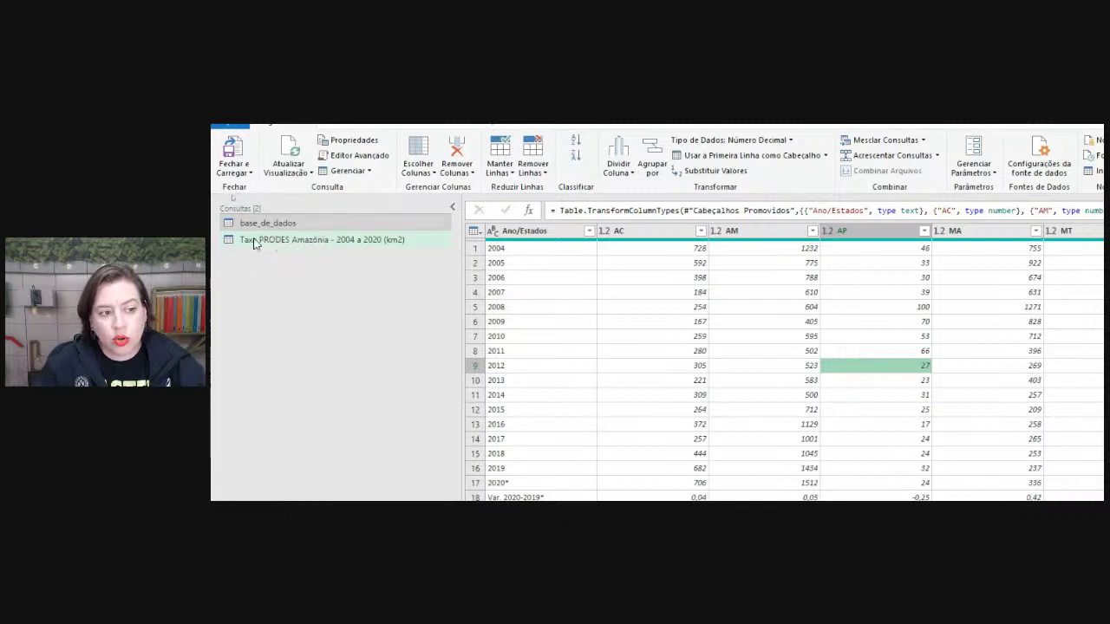
pyautogui.click(541, 324)
pyautogui.click(527, 232)
pyautogui.click(527, 249)
pyautogui.click(531, 279)
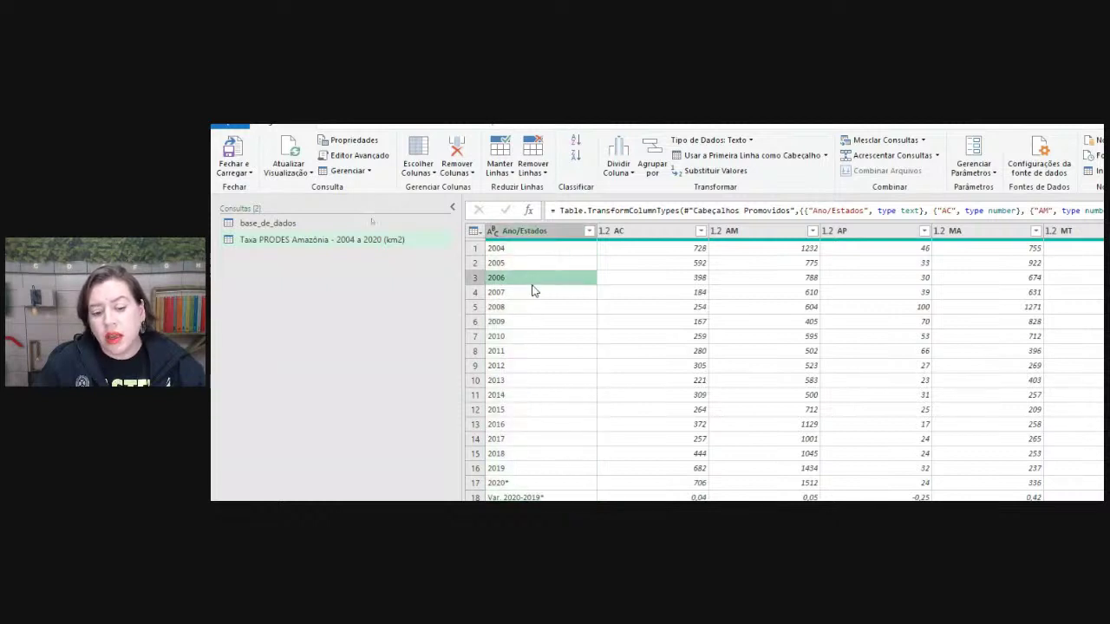
pyautogui.click(532, 308)
pyautogui.click(532, 323)
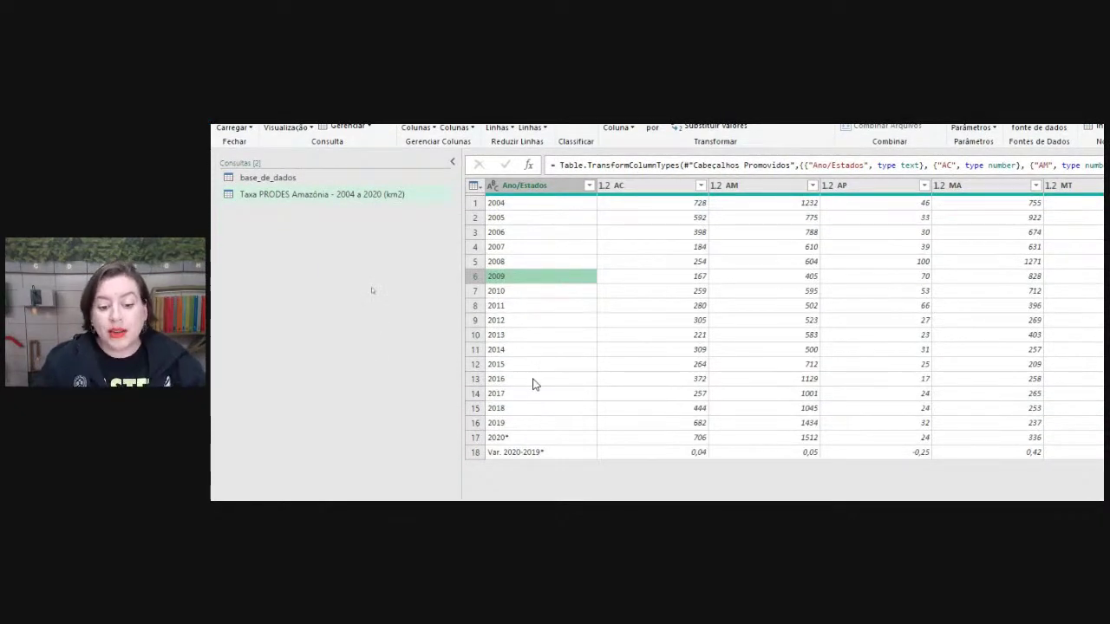
pyautogui.click(553, 454)
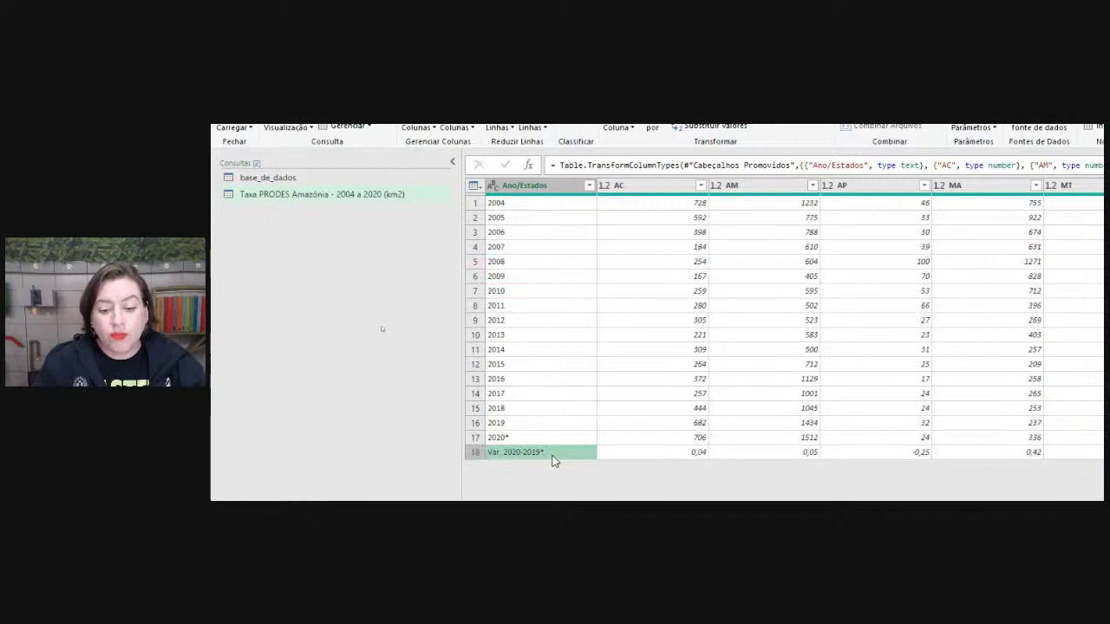
pyautogui.click(561, 356)
pyautogui.click(562, 309)
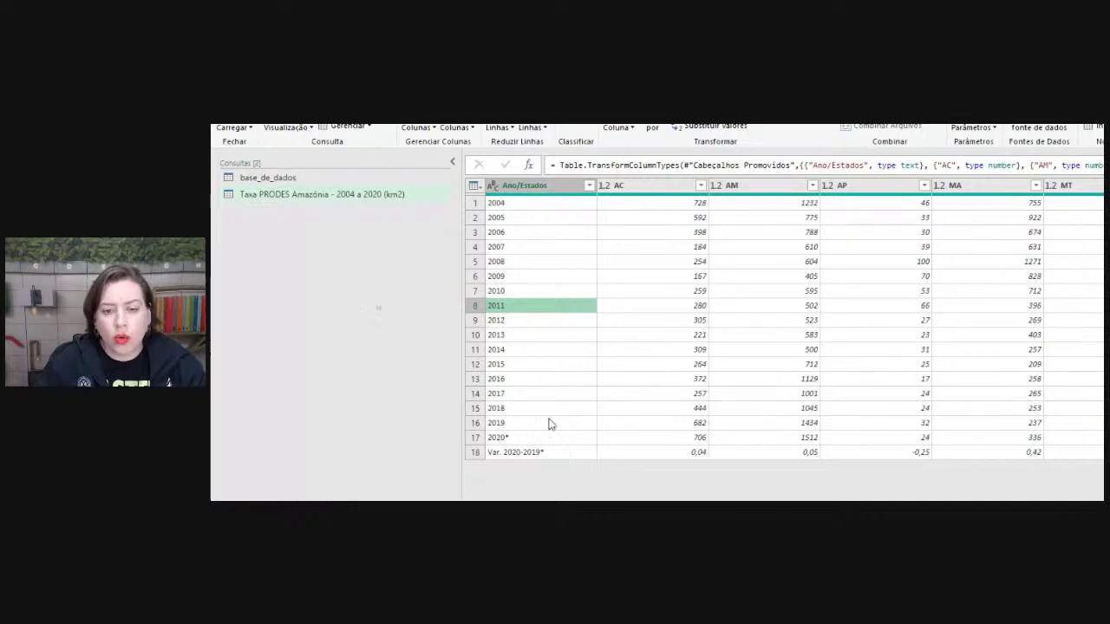
pyautogui.click(589, 186)
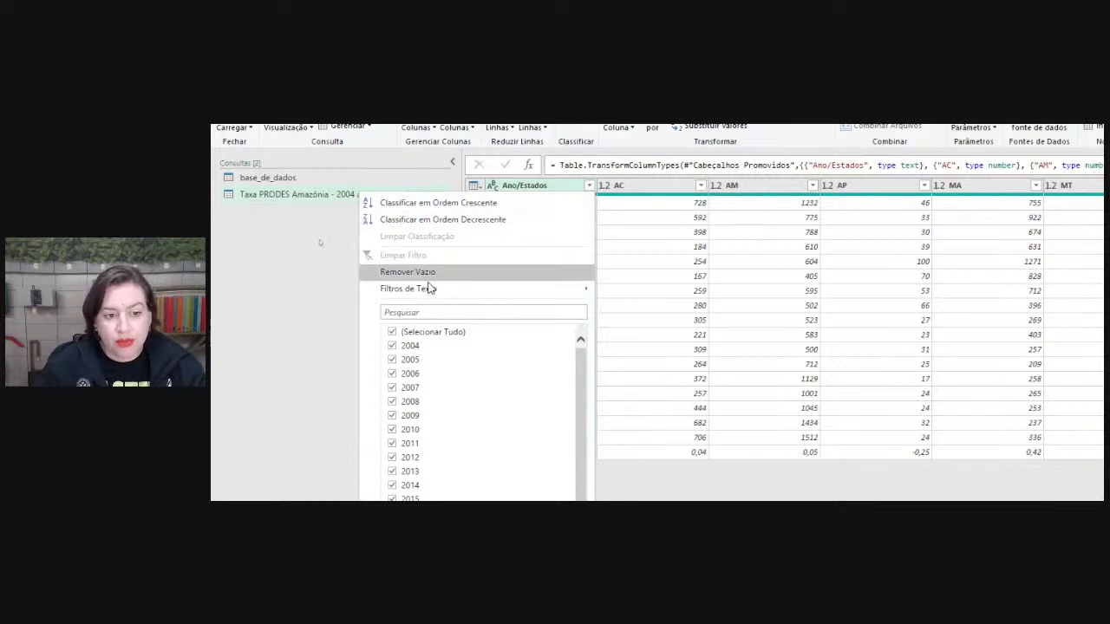
# Filter Ano/Estados to rows not ending with '*', keeping years 2004–2019
pyautogui.moveTo(425, 291)
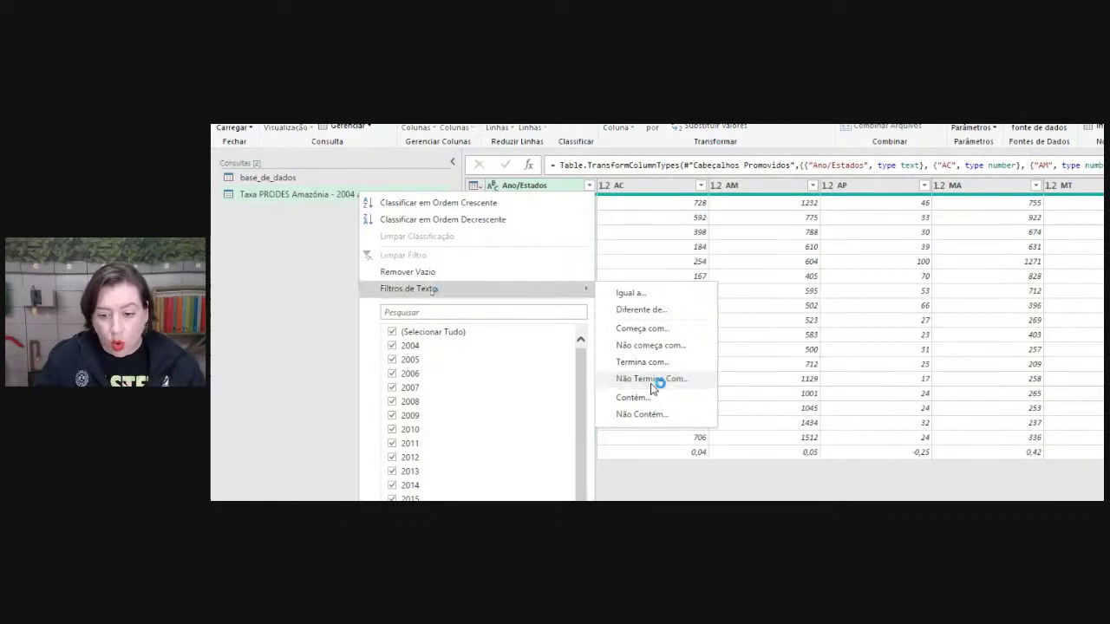
pyautogui.press('Escape')
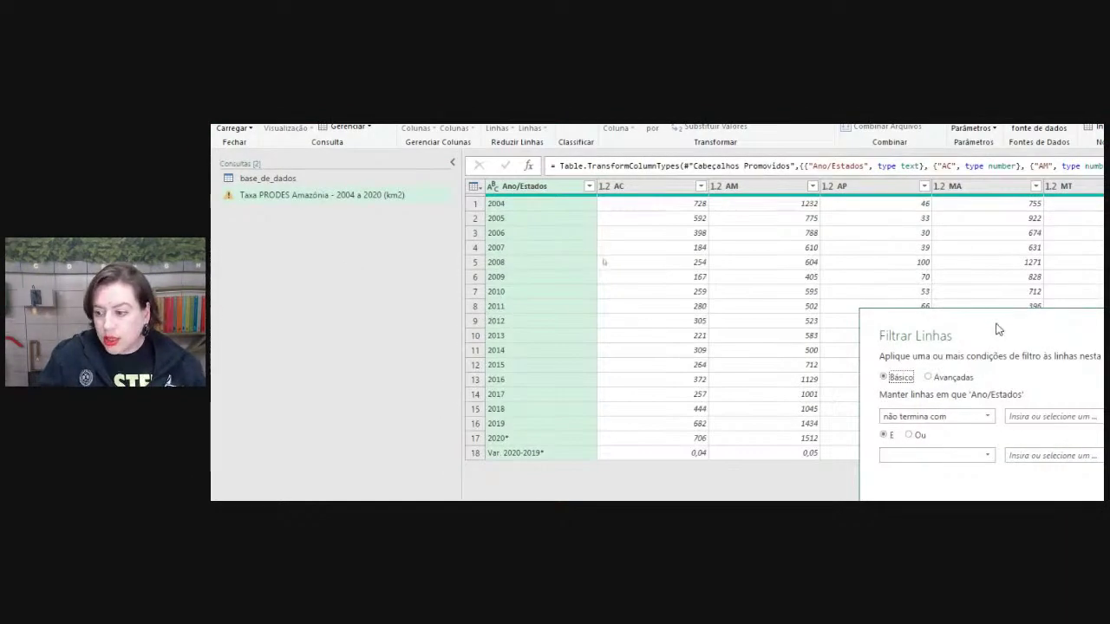
pyautogui.click(807, 318)
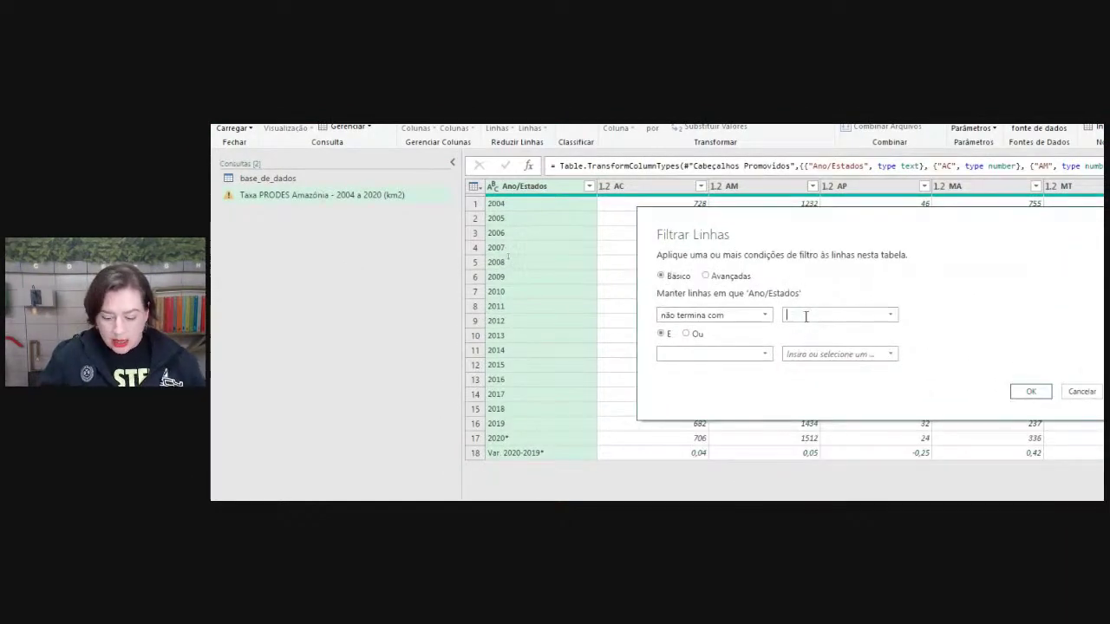
pyautogui.write('*')
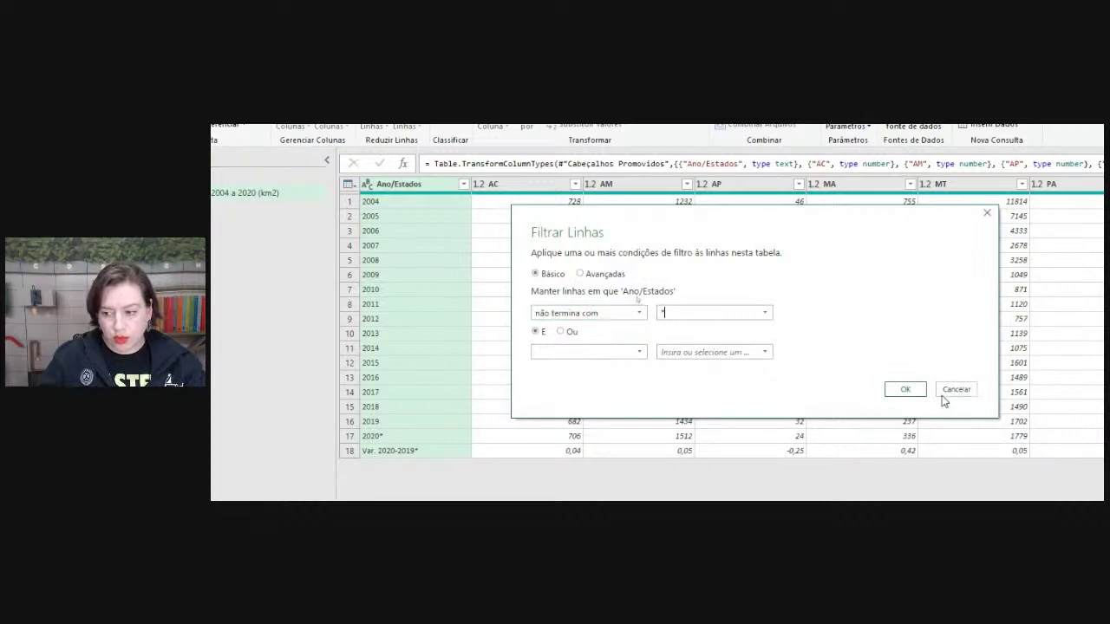
pyautogui.click(906, 389)
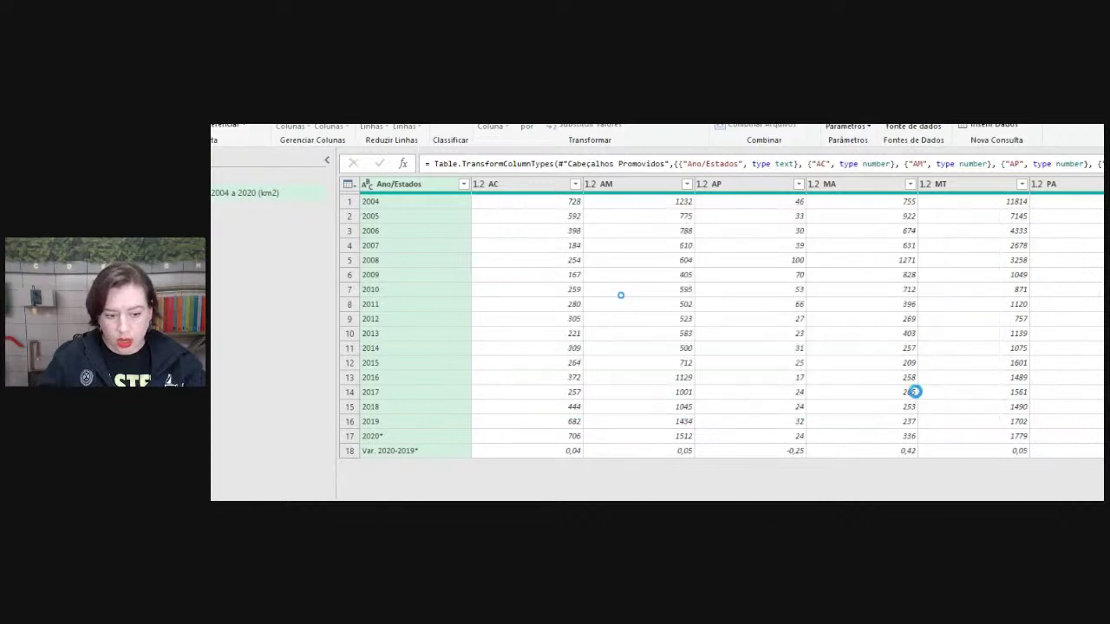
pyautogui.click(417, 364)
pyautogui.click(408, 318)
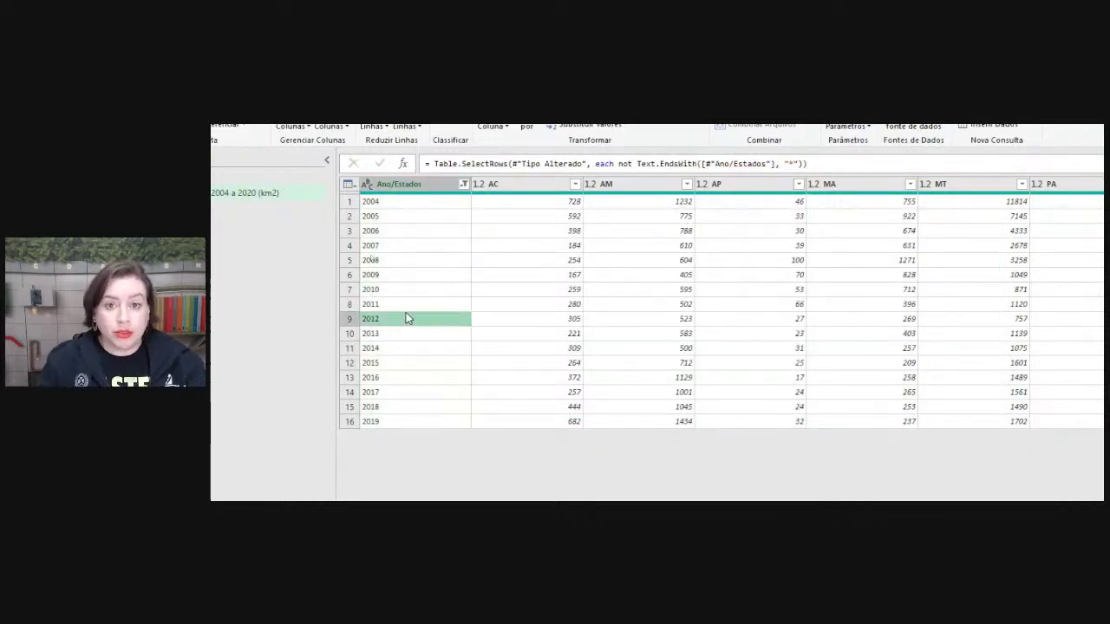
pyautogui.click(411, 278)
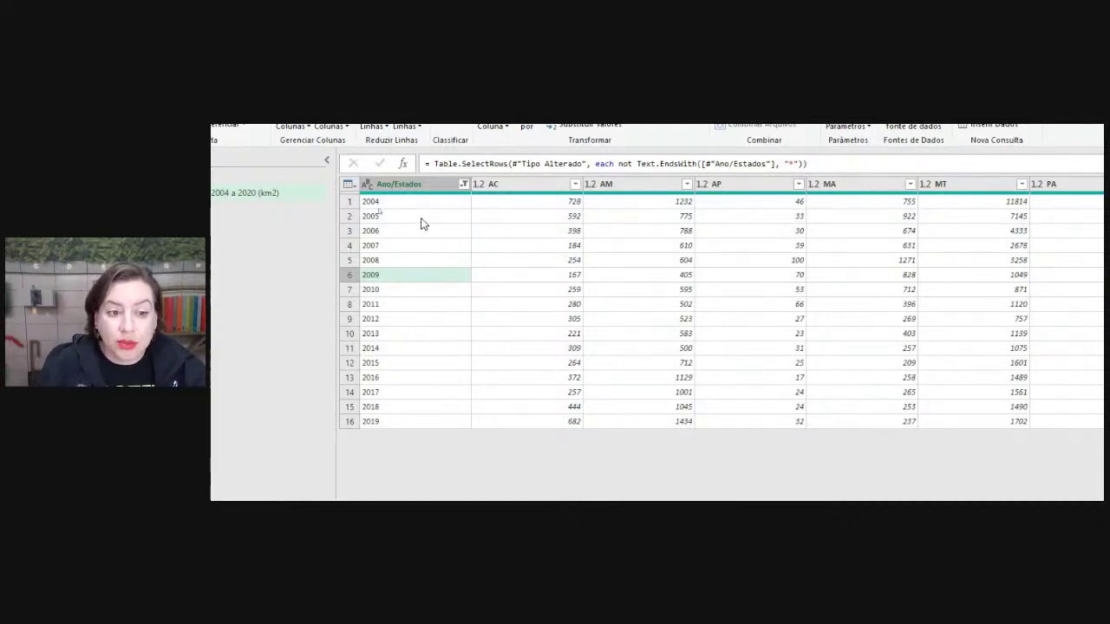
pyautogui.click(420, 218)
pyautogui.click(424, 247)
pyautogui.click(420, 306)
pyautogui.click(423, 335)
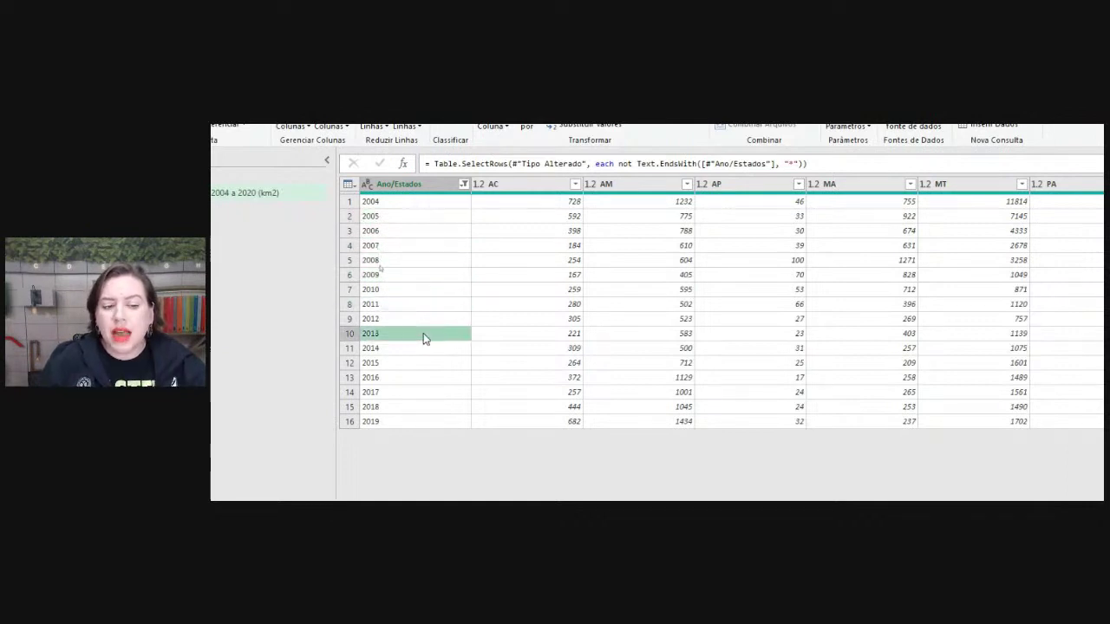
pyautogui.click(419, 290)
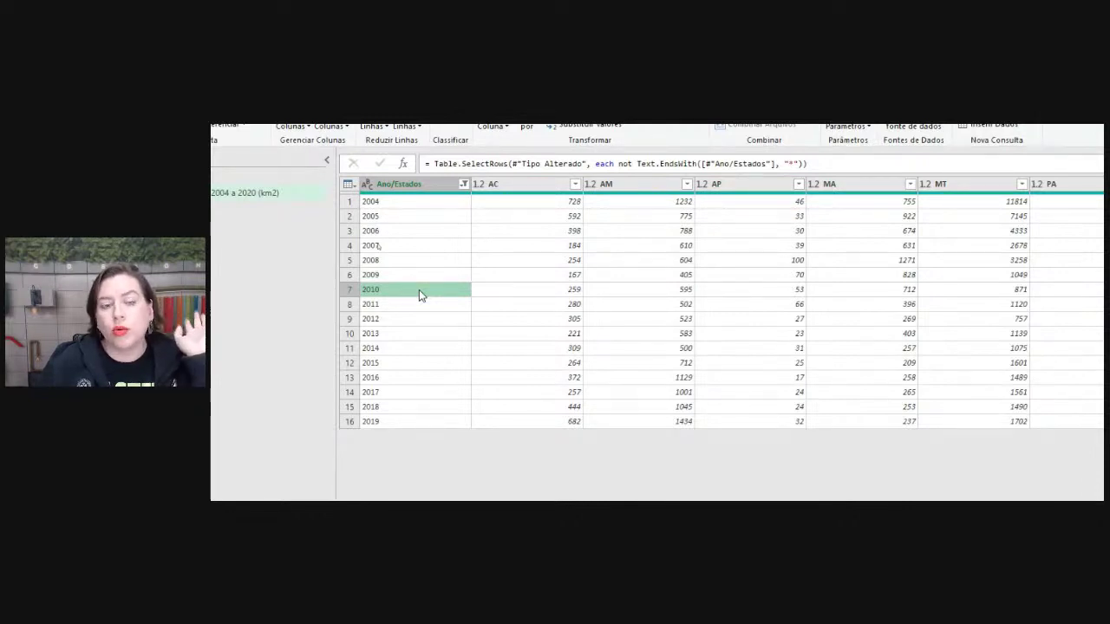
pyautogui.click(366, 185)
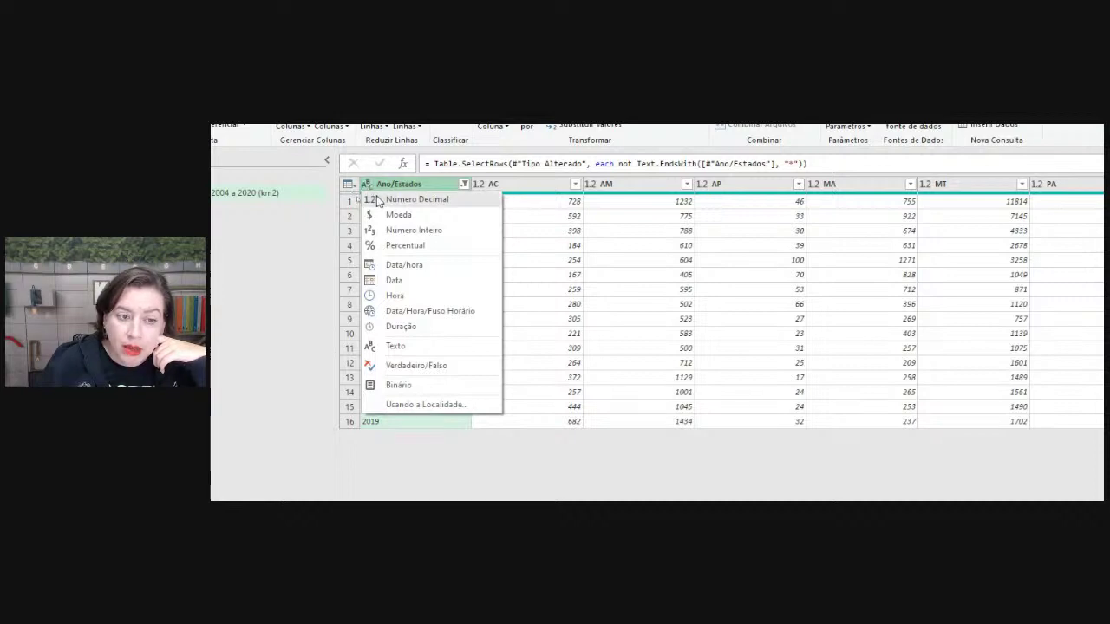
# Set Ano/Estados to Número Inteiro, then review the applied steps back to Tipo Alterado1
pyautogui.click(431, 238)
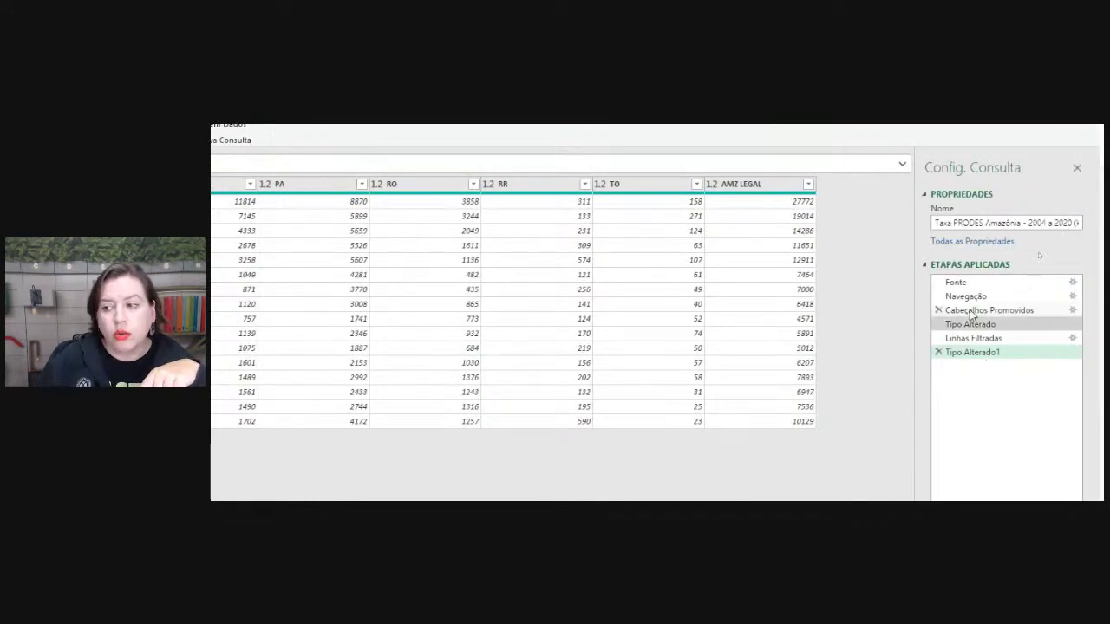
pyautogui.click(974, 282)
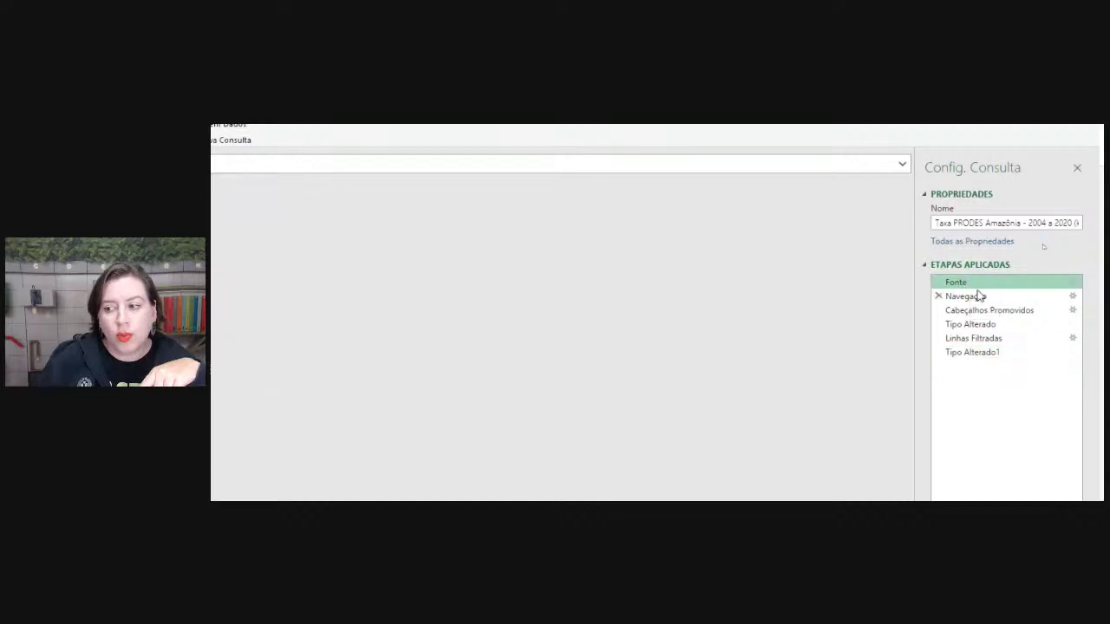
pyautogui.click(977, 296)
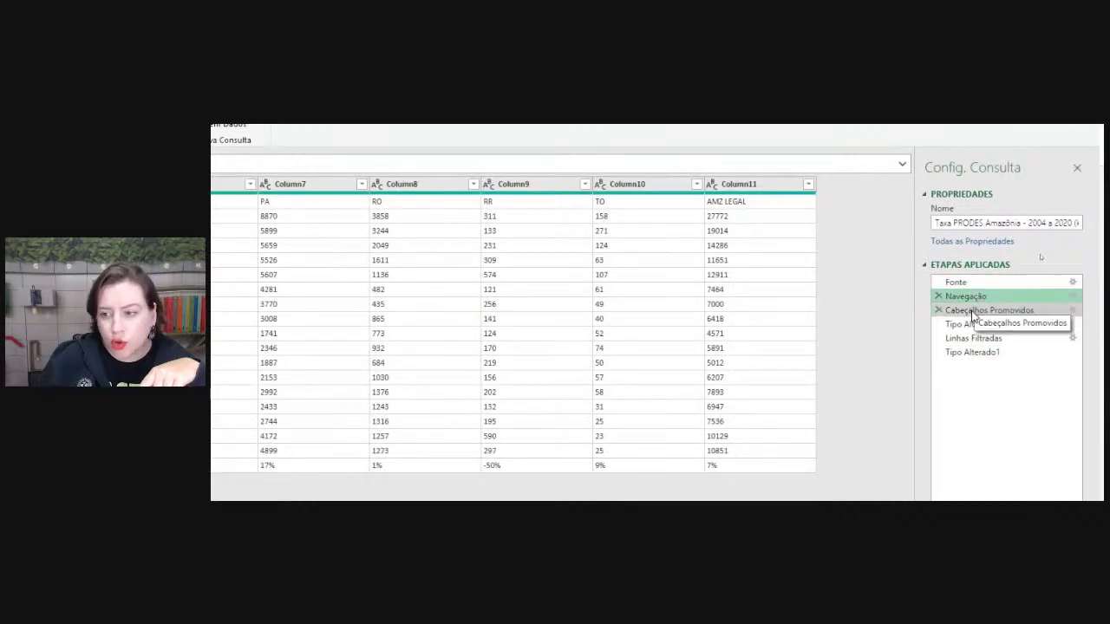
pyautogui.click(974, 311)
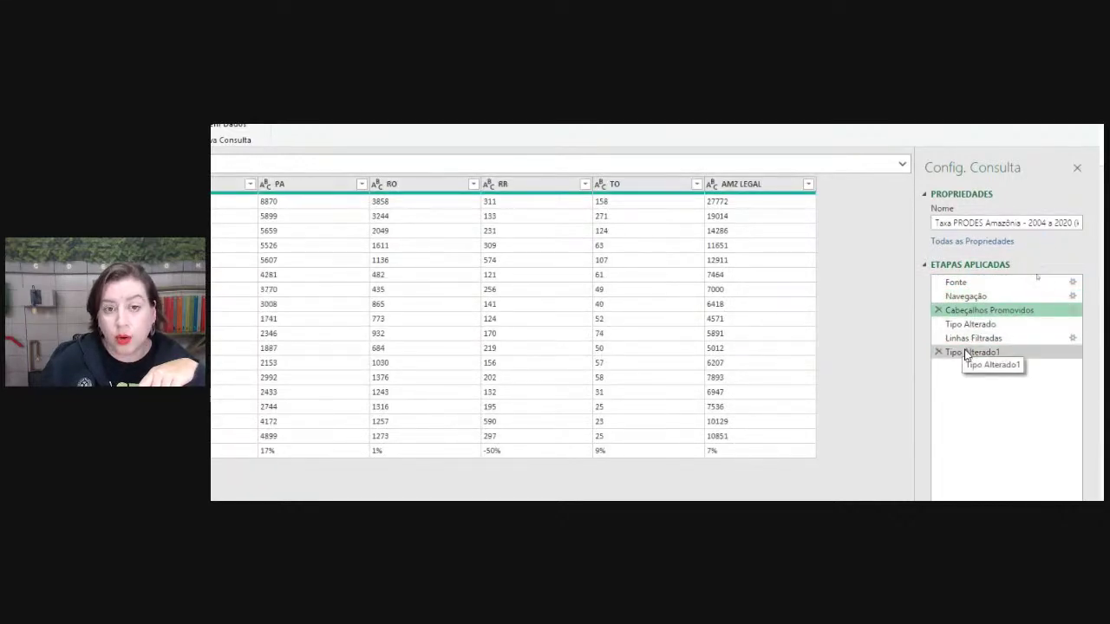
pyautogui.click(976, 327)
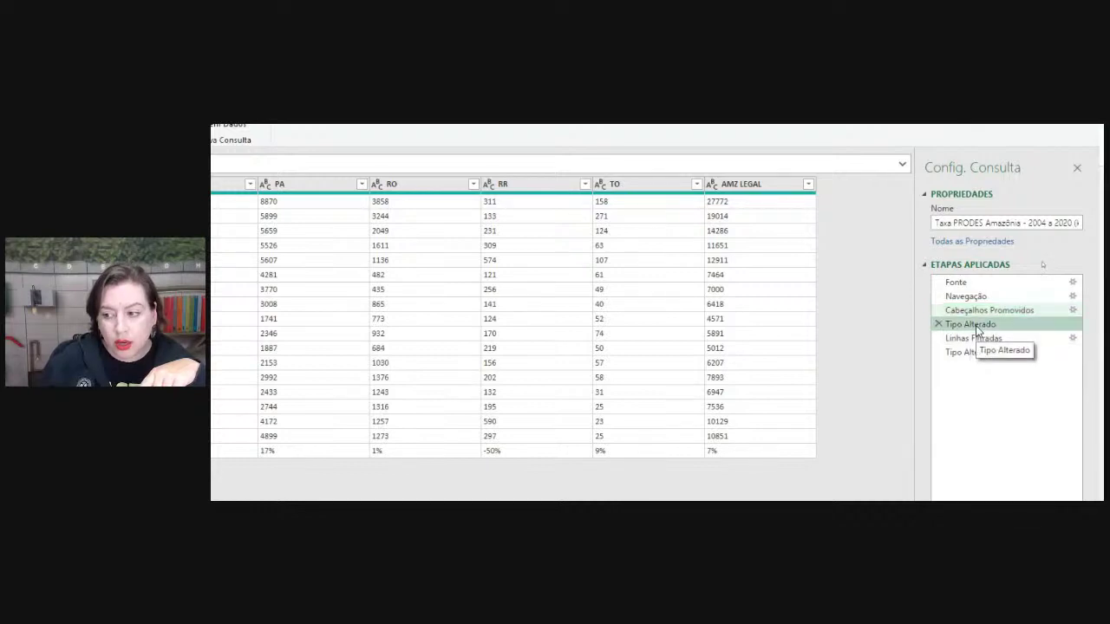
pyautogui.click(976, 338)
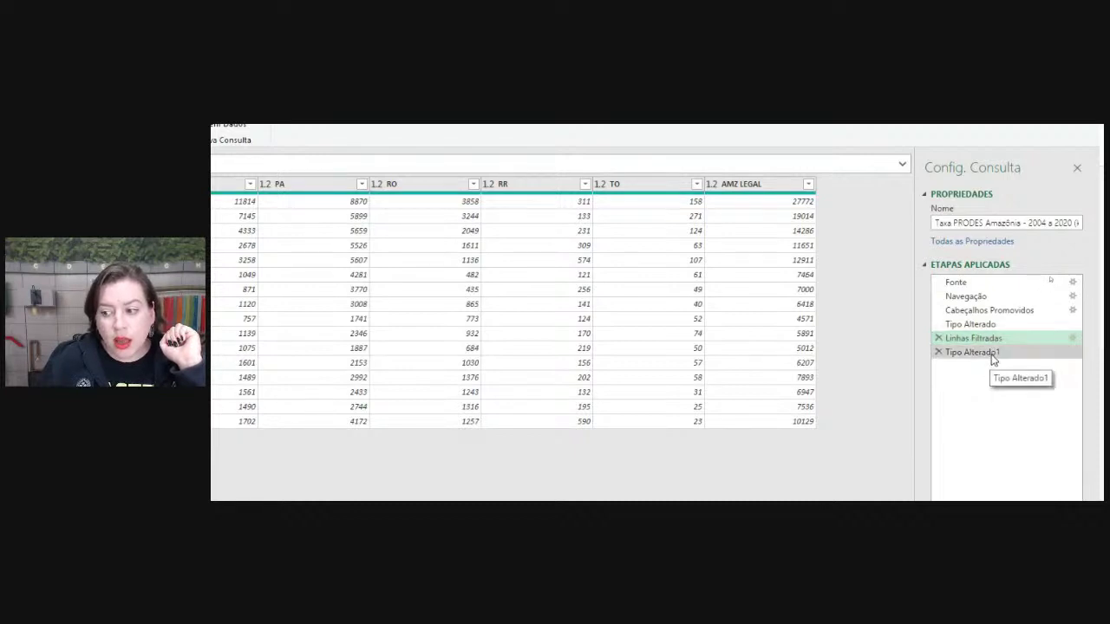
pyautogui.click(993, 354)
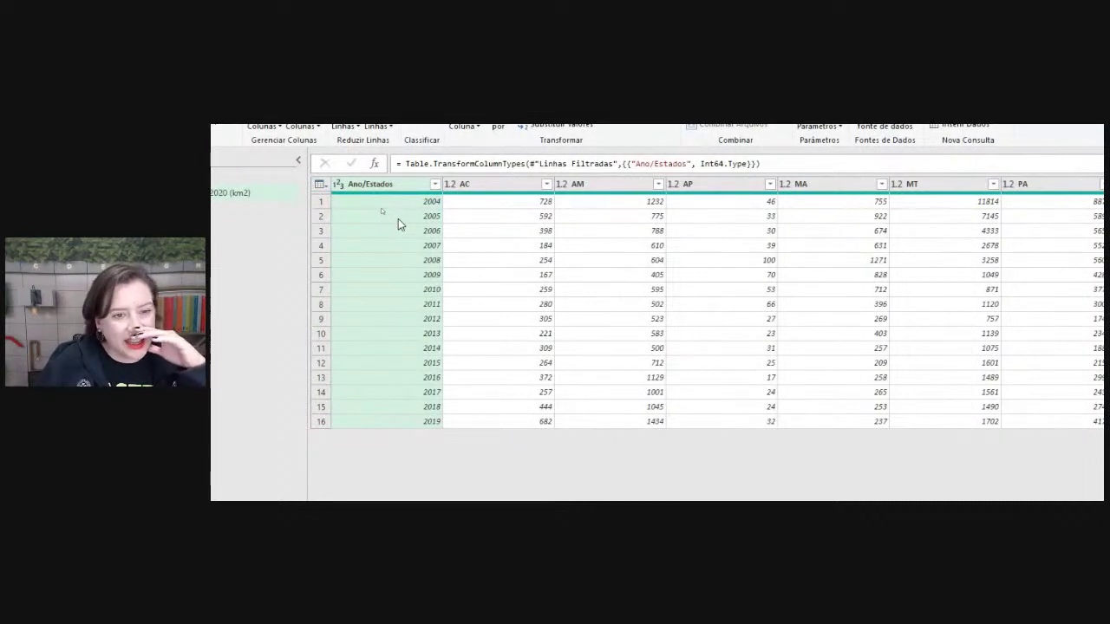
pyautogui.click(469, 239)
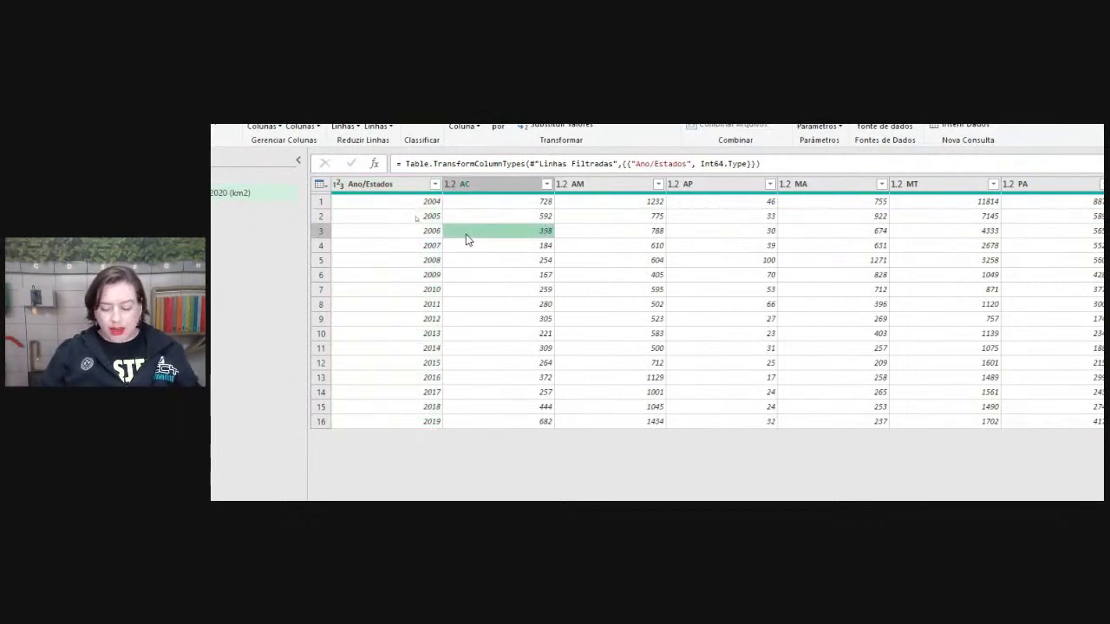
pyautogui.press('super+minus')
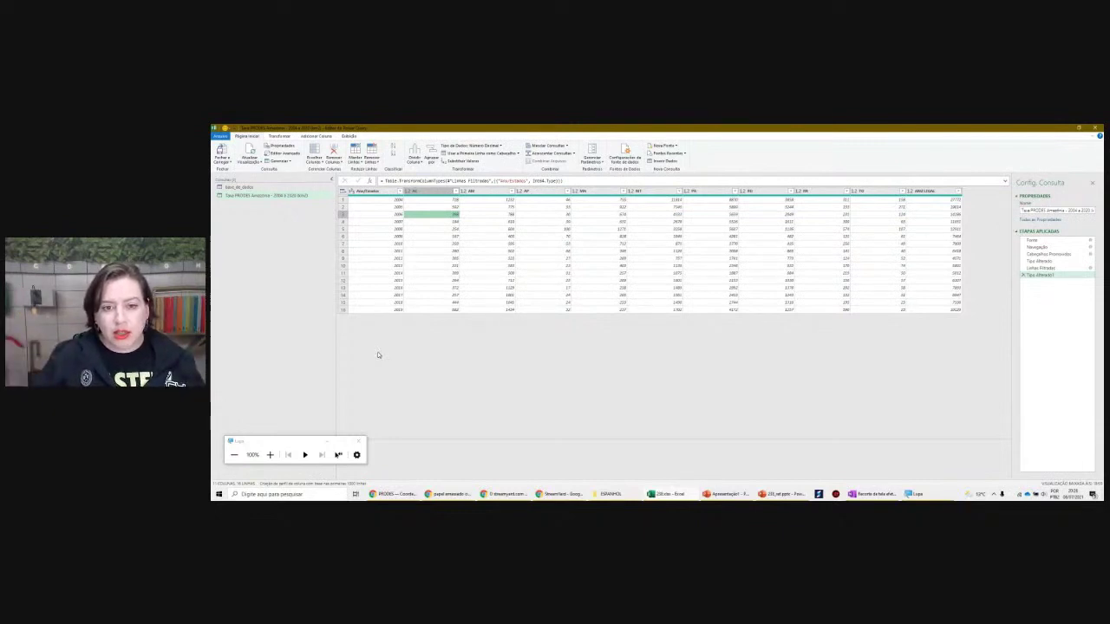
pyautogui.click(474, 237)
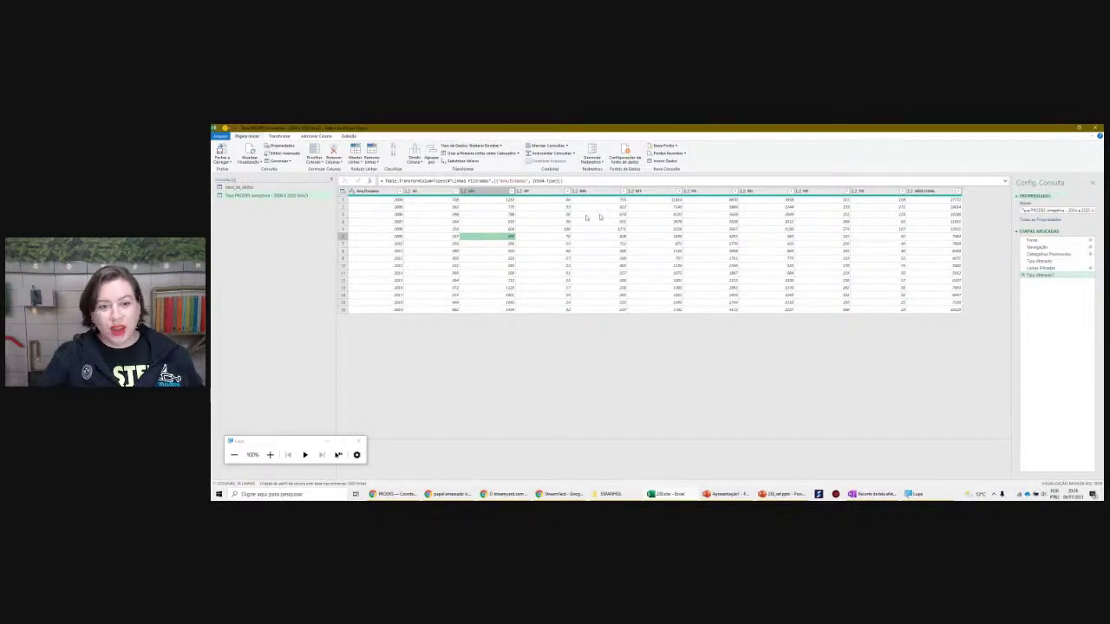
pyautogui.click(501, 224)
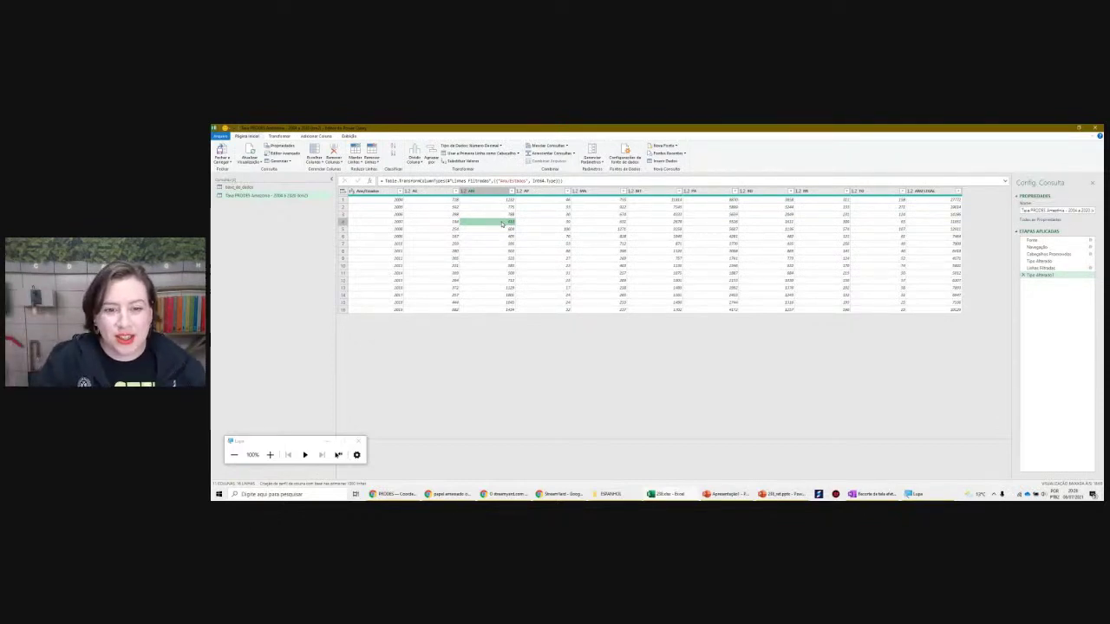
pyautogui.click(526, 225)
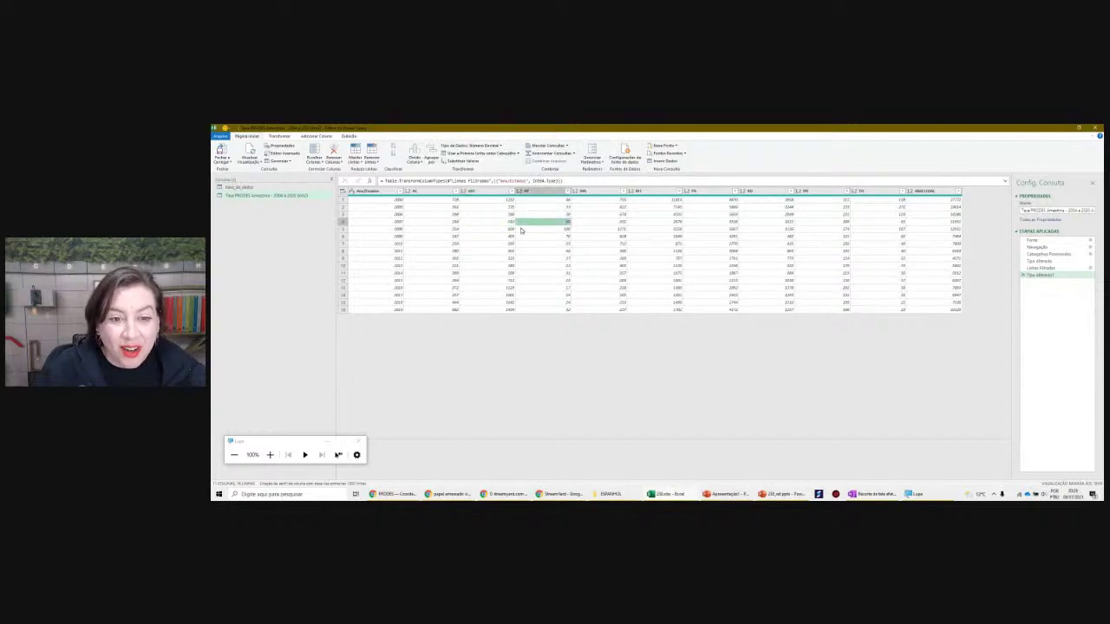
pyautogui.click(495, 247)
pyautogui.click(447, 224)
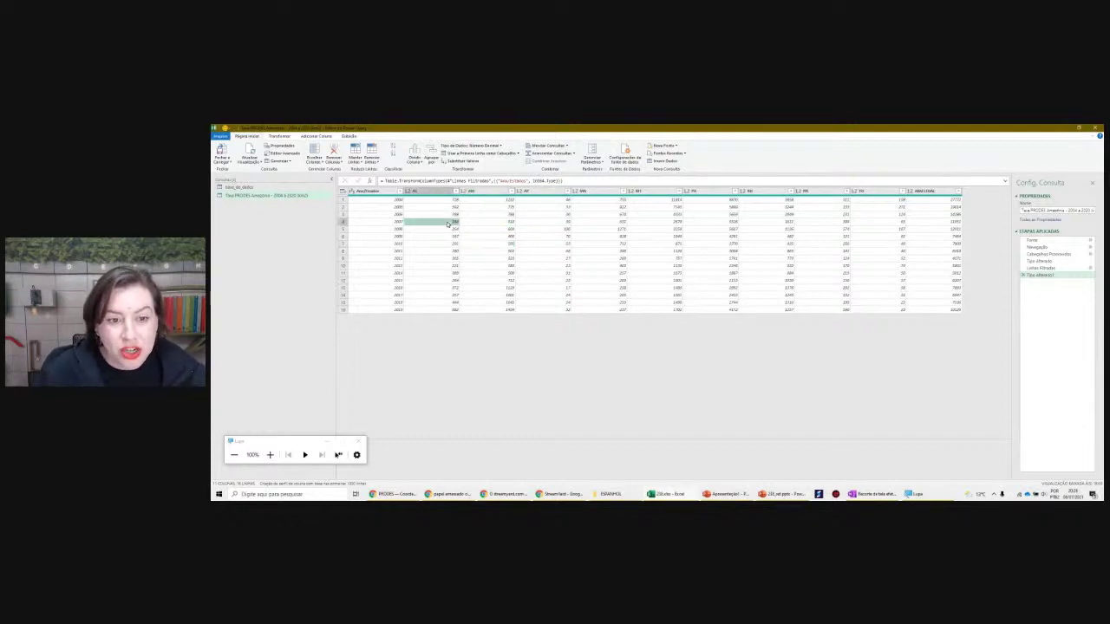
pyautogui.click(550, 245)
pyautogui.click(636, 253)
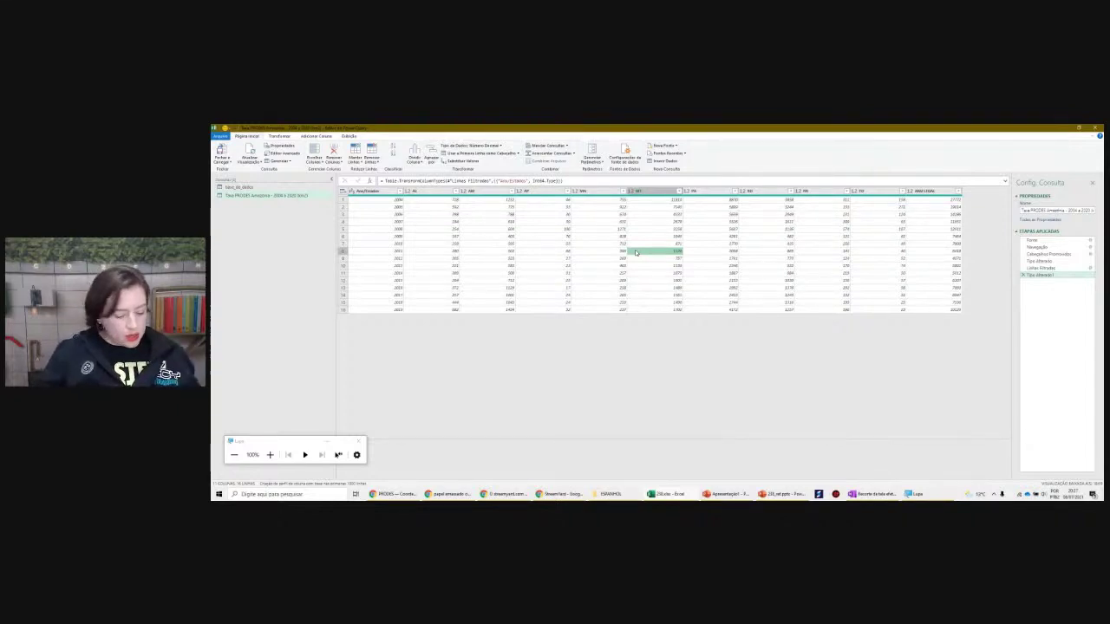
pyautogui.press('super')
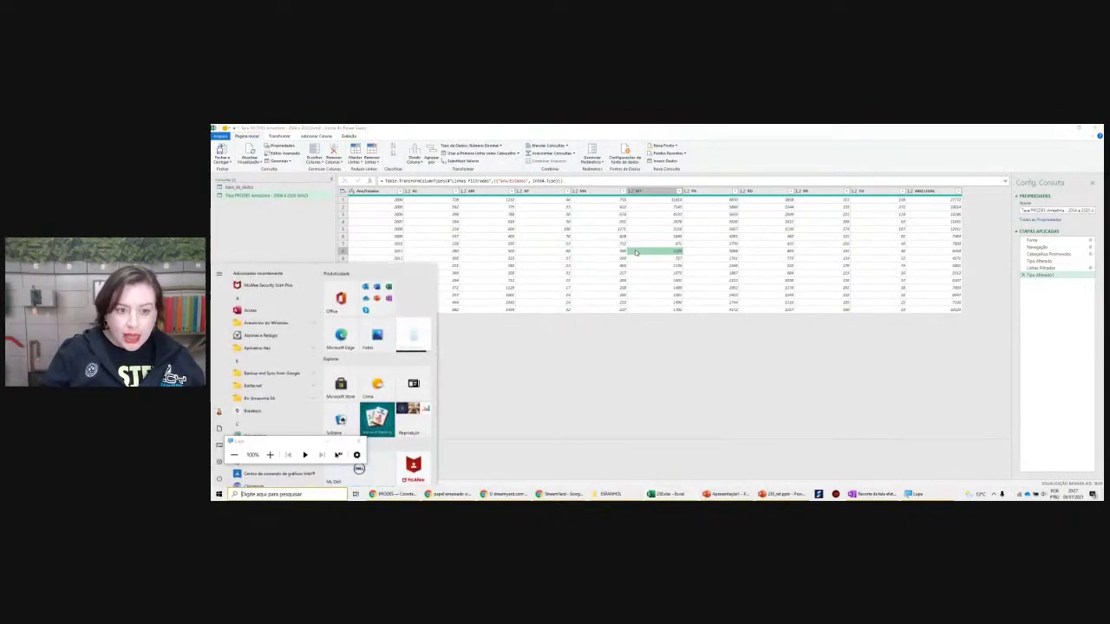
pyautogui.press('Escape')
pyautogui.press('super+plus')
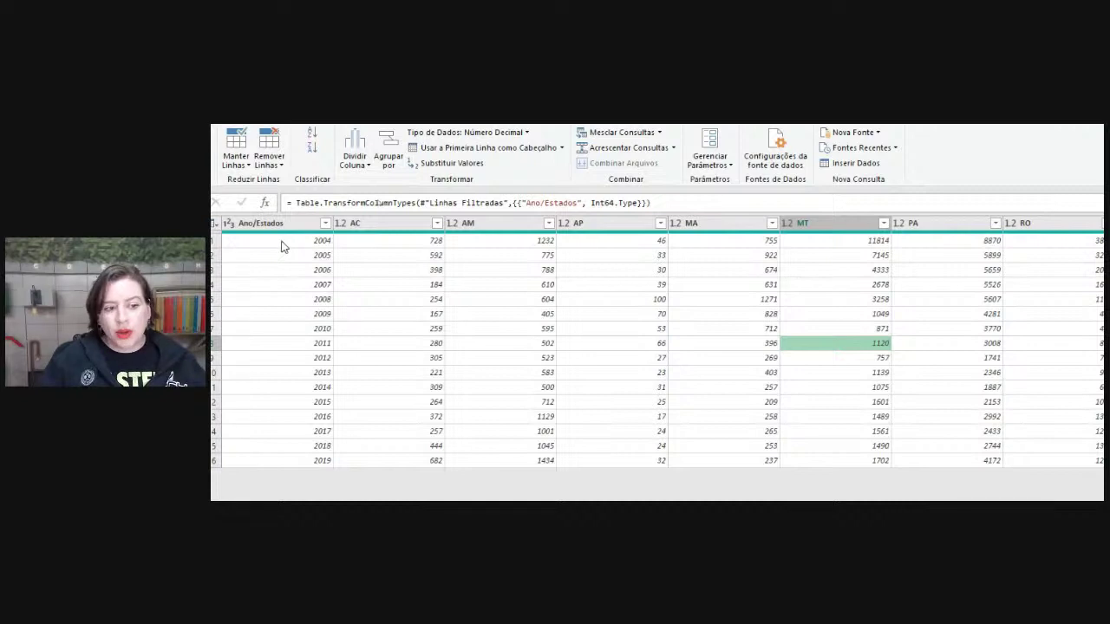
# Rename the Ano/Estados column header to Ano
pyautogui.doubleClick(282, 224)
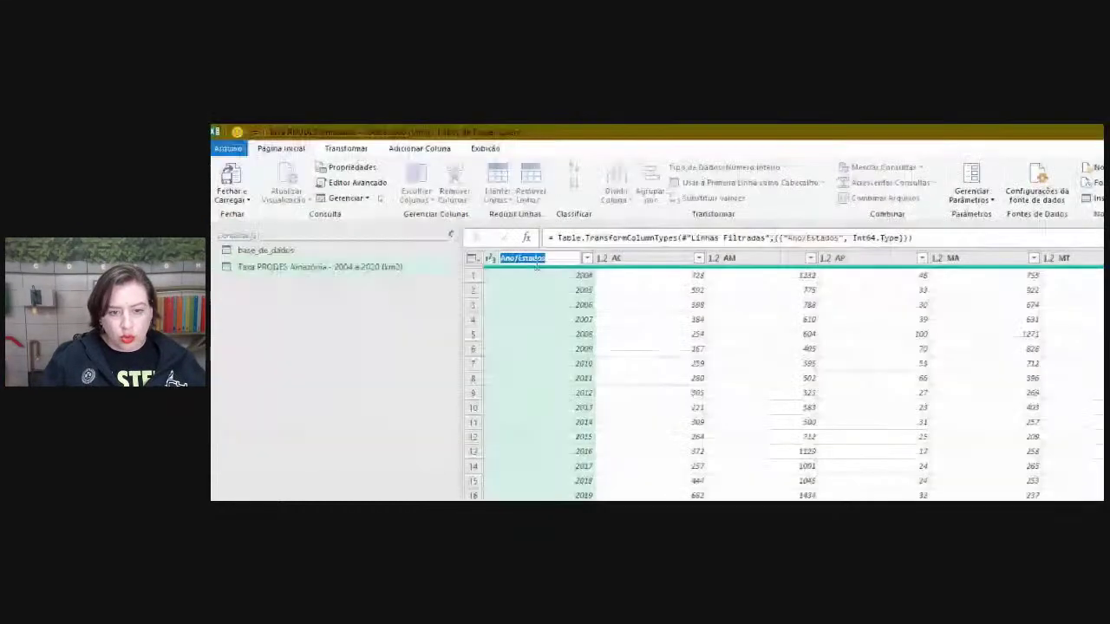
pyautogui.click(551, 259)
pyautogui.press('BackSpace')
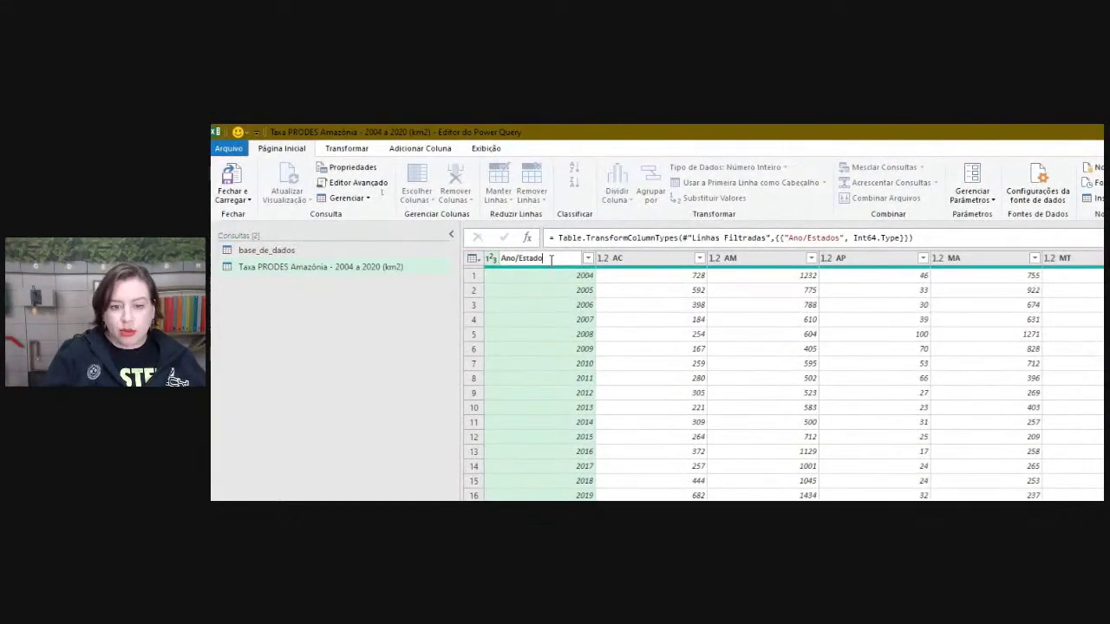
pyautogui.press('BackSpace')
pyautogui.press('BackSpace')
pyautogui.press('BackSpace')
pyautogui.press('BackSpace')
pyautogui.press('BackSpace')
pyautogui.press('BackSpace')
pyautogui.press('BackSpace')
pyautogui.press('Return')
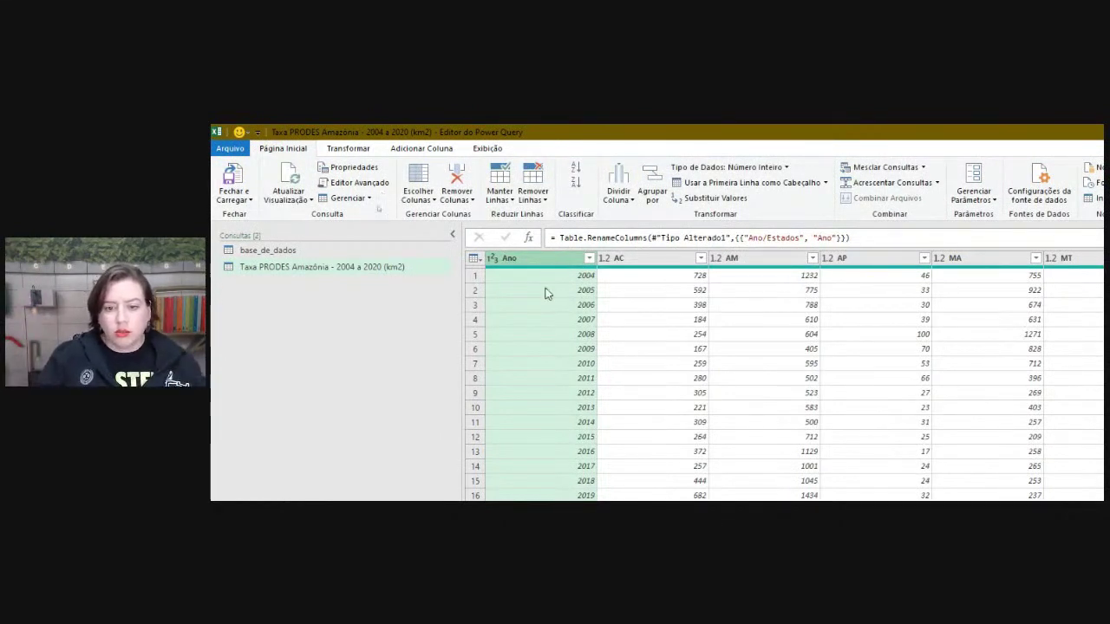
# Inspect AC values for 2004–2006 and narrow the queries list to widen the table
pyautogui.click(546, 293)
pyautogui.click(667, 278)
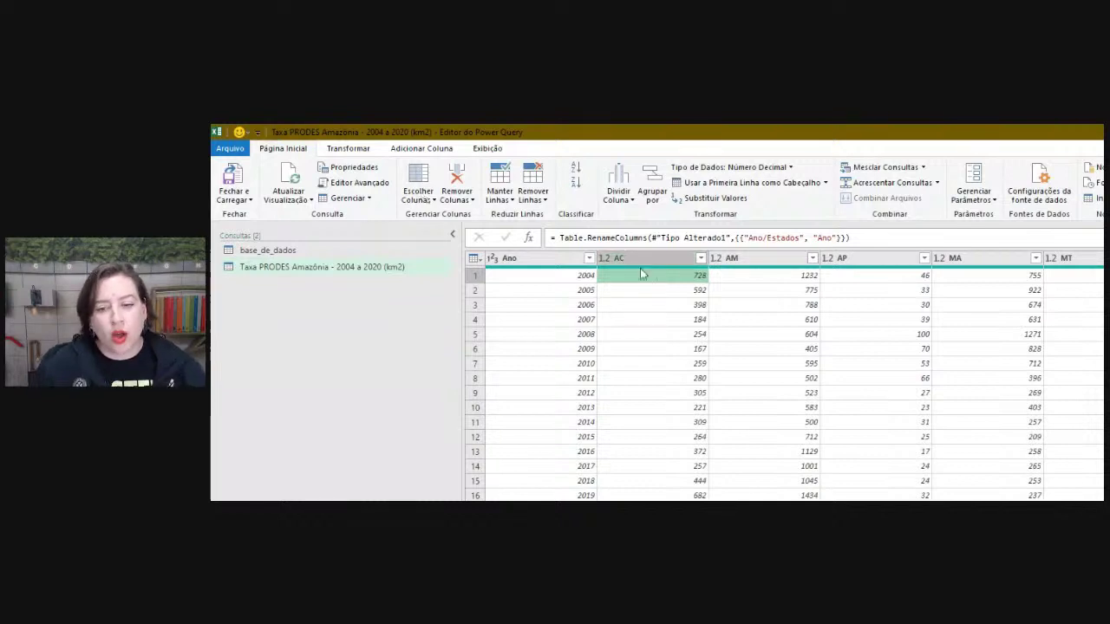
pyautogui.click(659, 294)
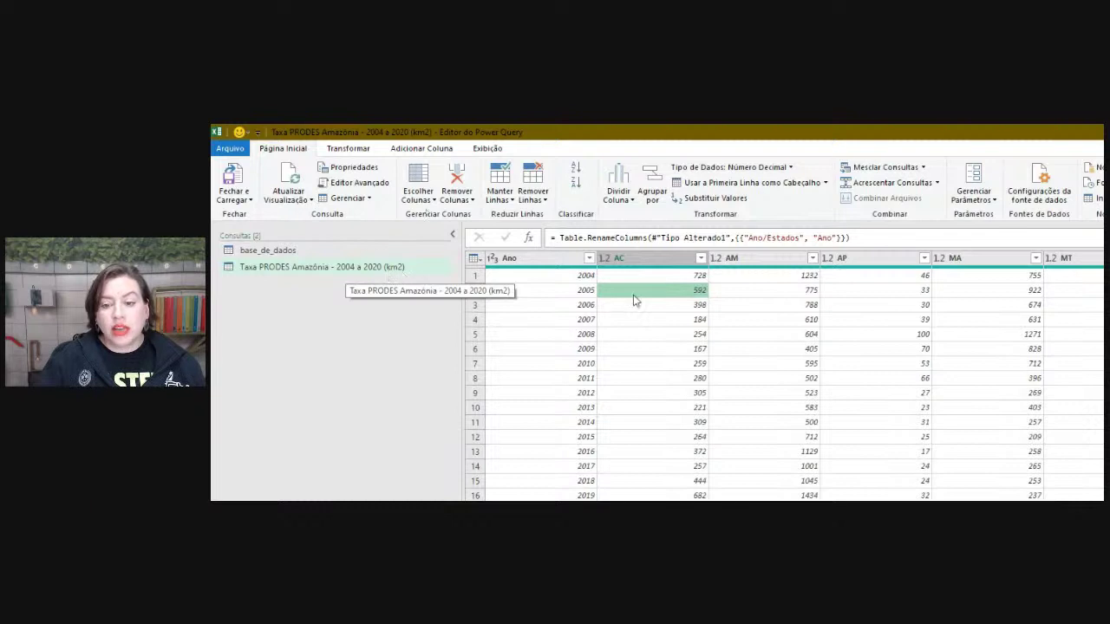
pyautogui.click(692, 308)
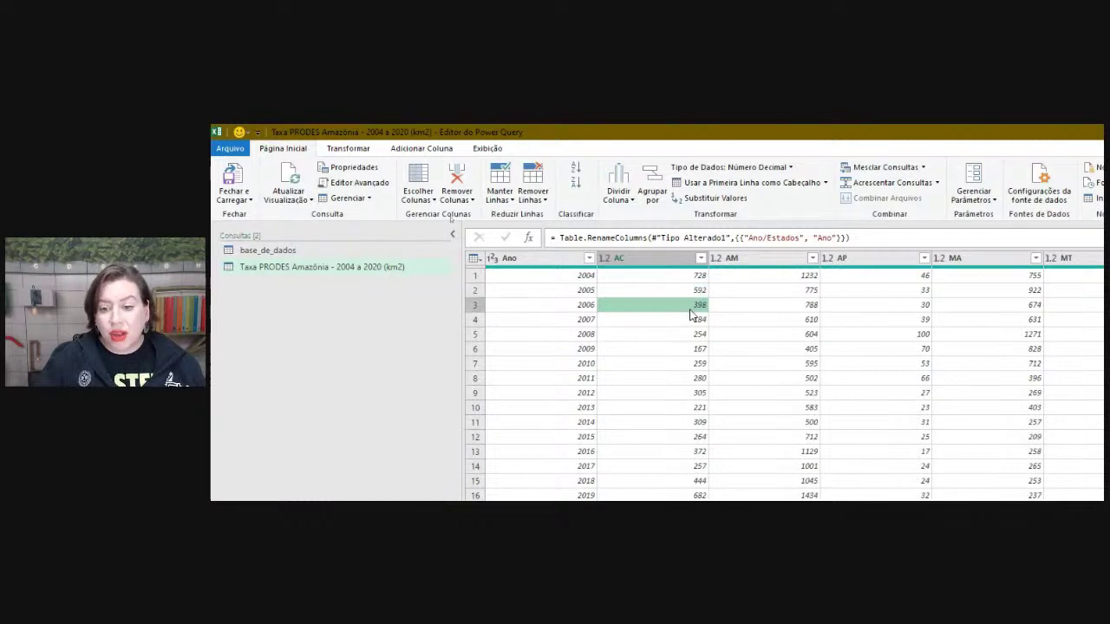
pyautogui.click(657, 259)
pyautogui.click(643, 310)
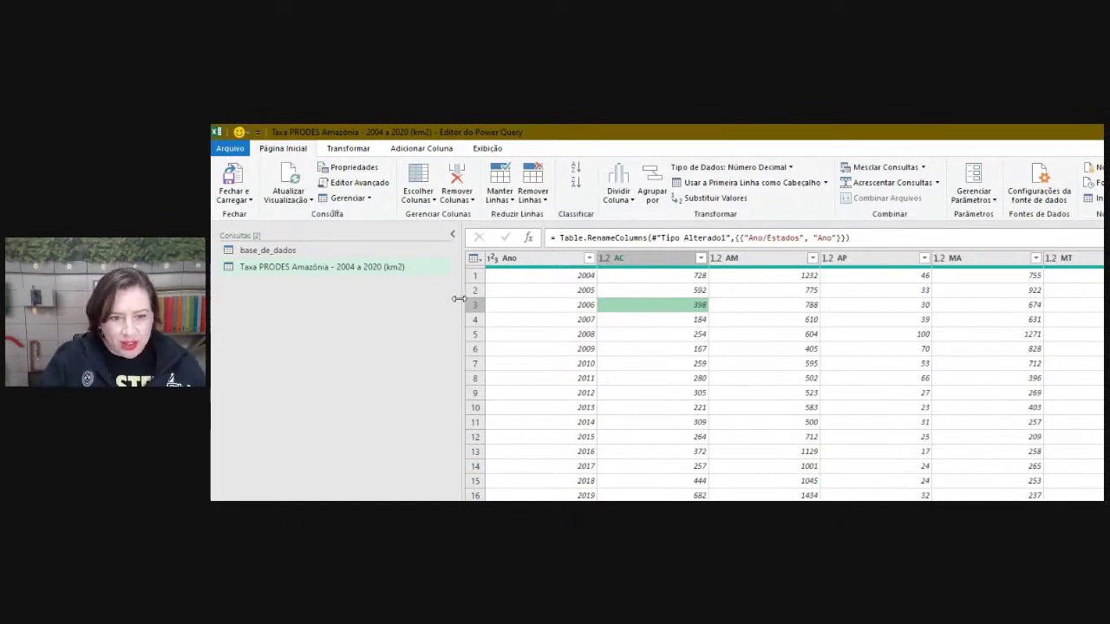
pyautogui.moveTo(458, 295); pyautogui.dragTo(246, 320)
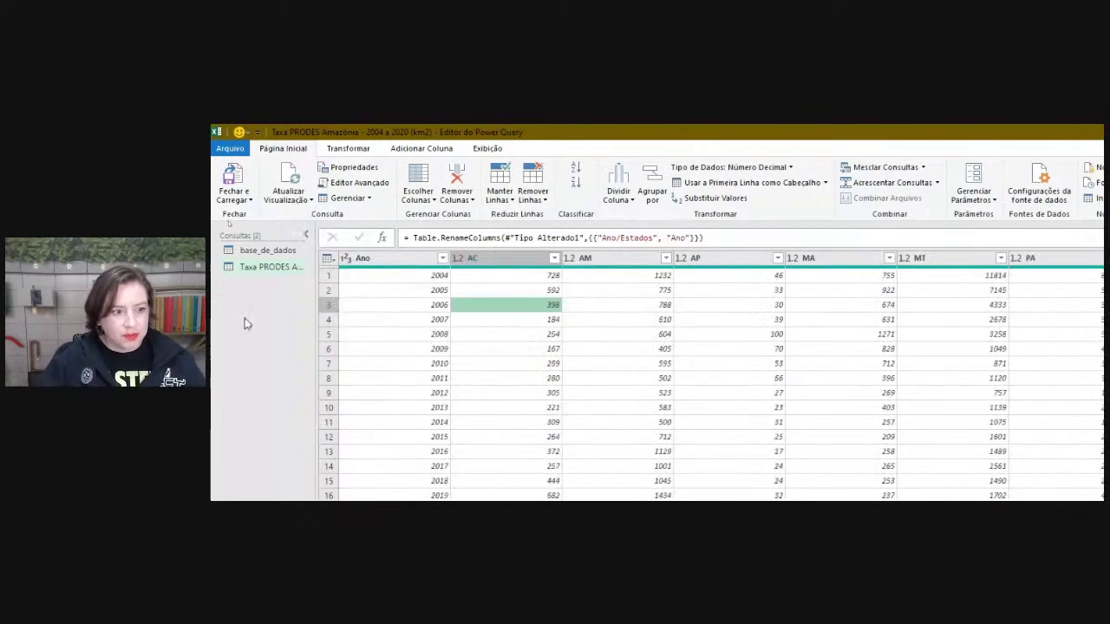
pyautogui.click(533, 294)
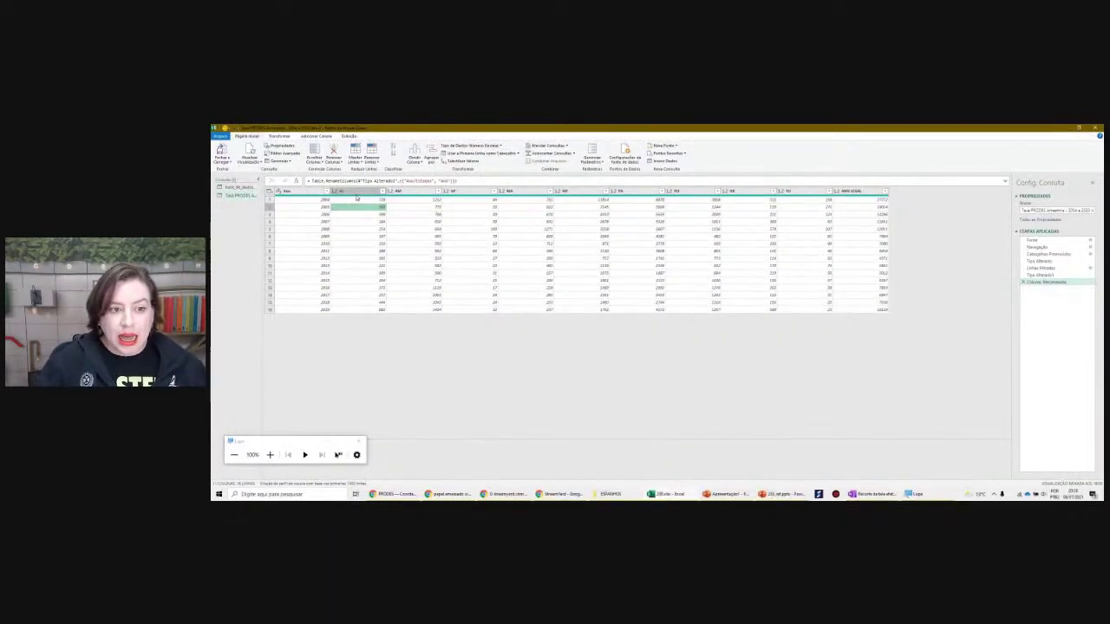
# Delete the last column holding the yearly totals
pyautogui.click(356, 192)
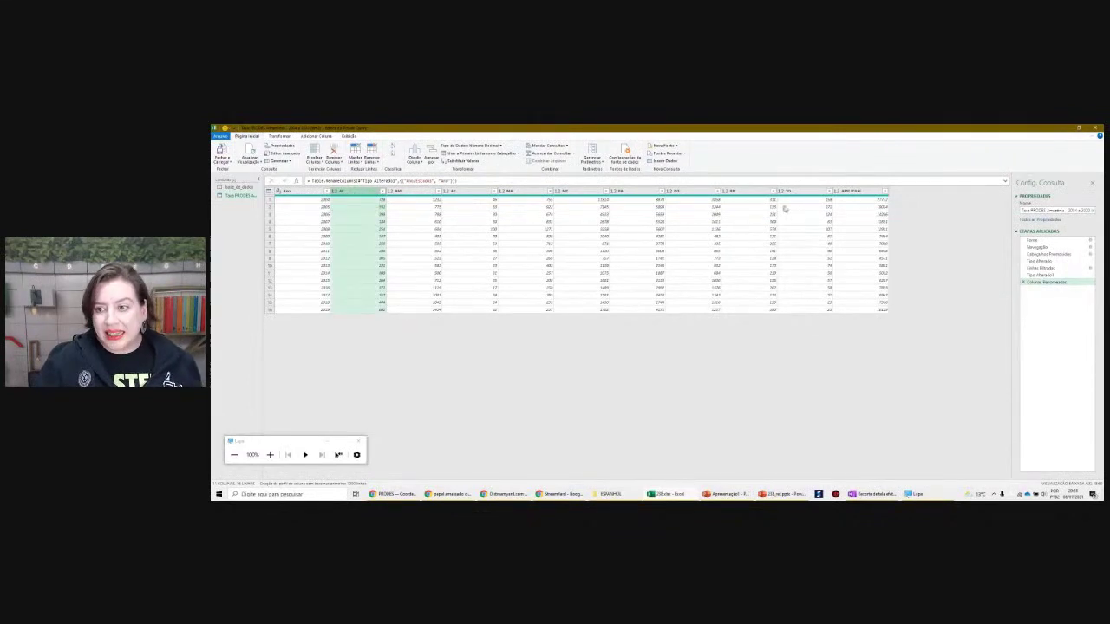
pyautogui.keyDown('shift'); pyautogui.click(850, 192); pyautogui.keyUp('shift')
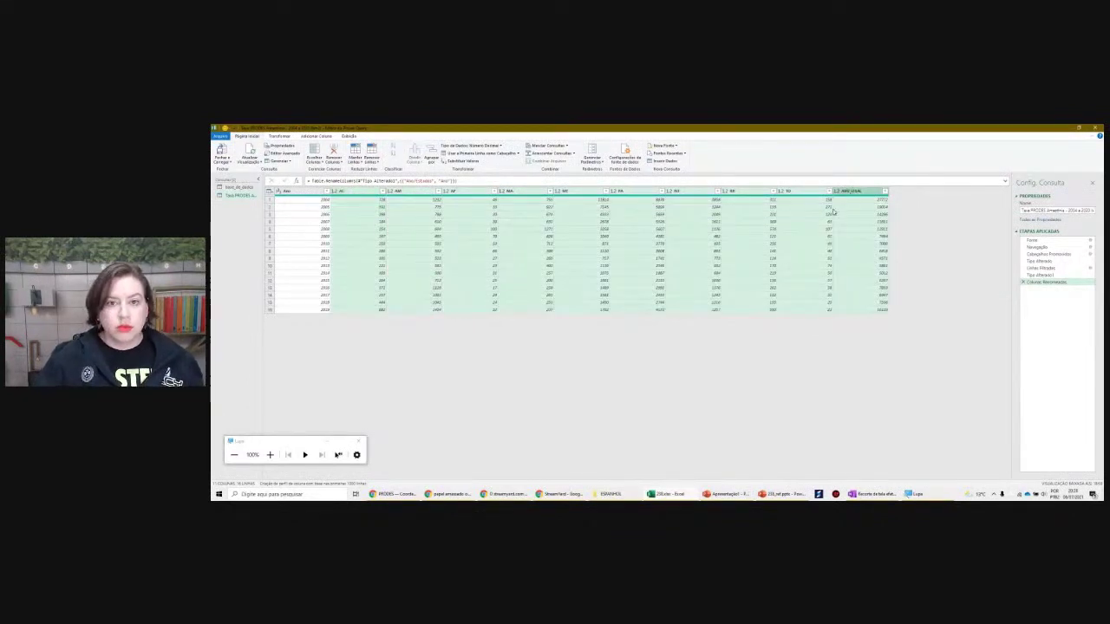
pyautogui.click(818, 215)
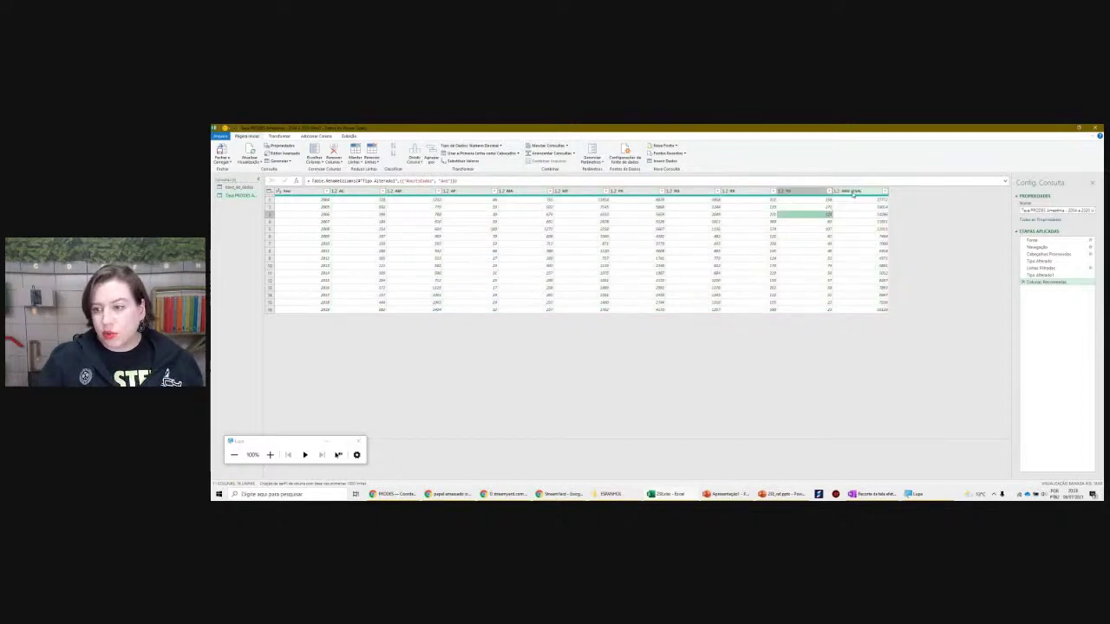
pyautogui.click(853, 192)
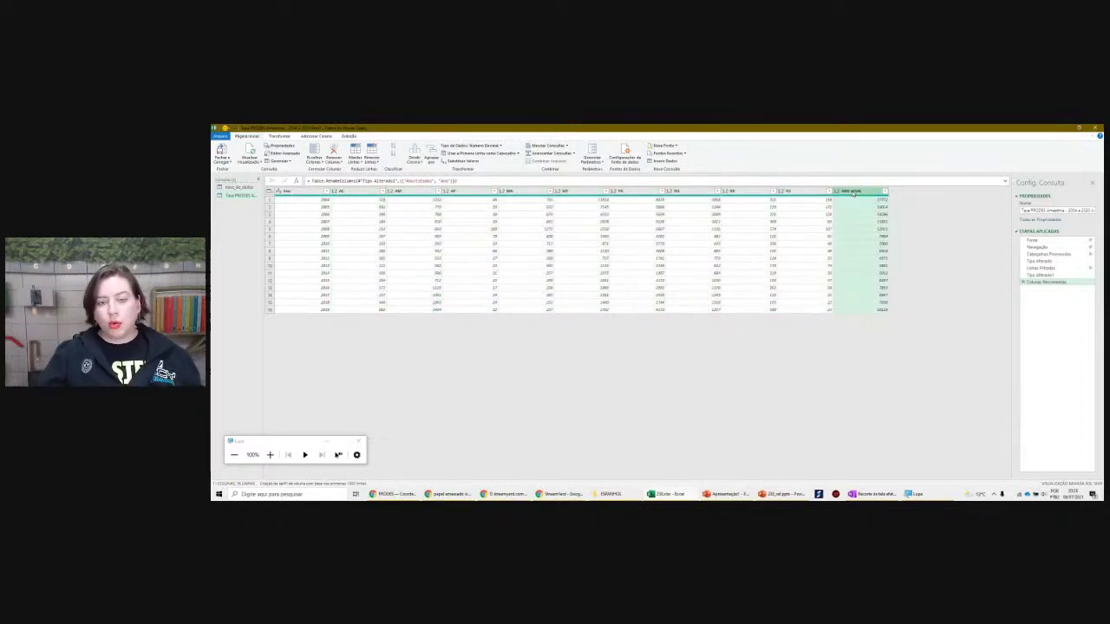
pyautogui.press('Delete')
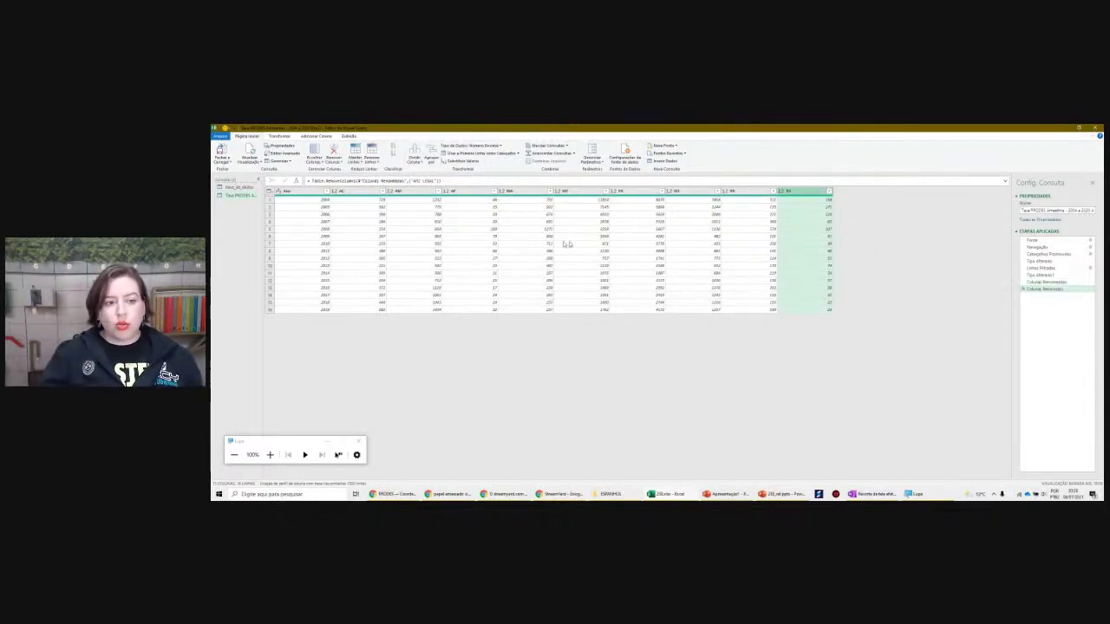
# Select all state columns from AC through TO
pyautogui.click(368, 191)
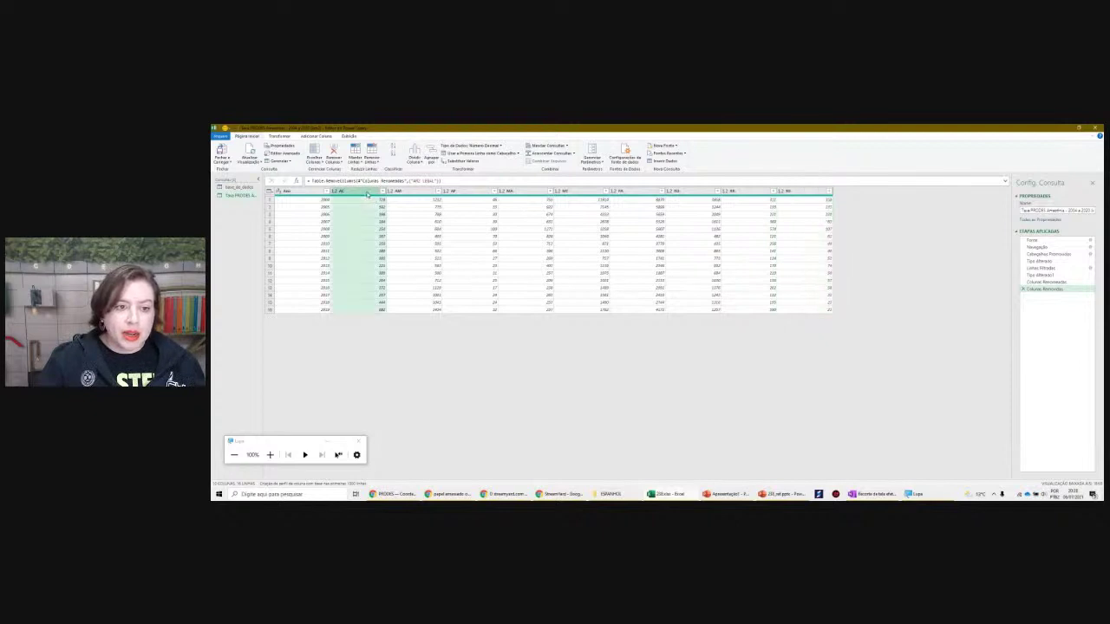
pyautogui.keyDown('shift'); pyautogui.click(805, 192); pyautogui.keyUp('shift')
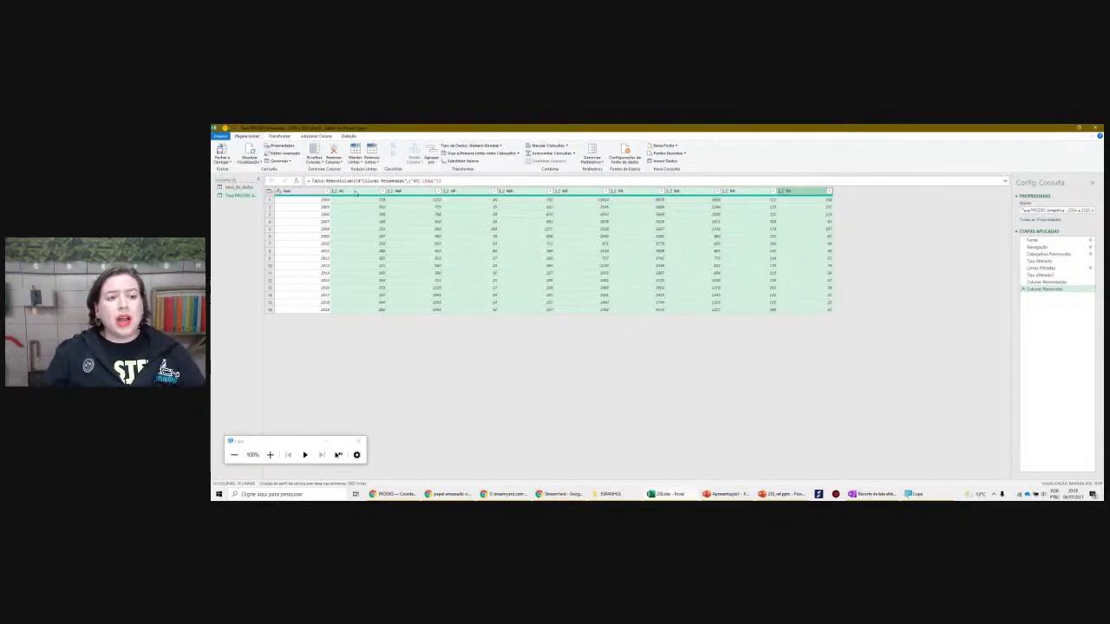
pyautogui.click(317, 136)
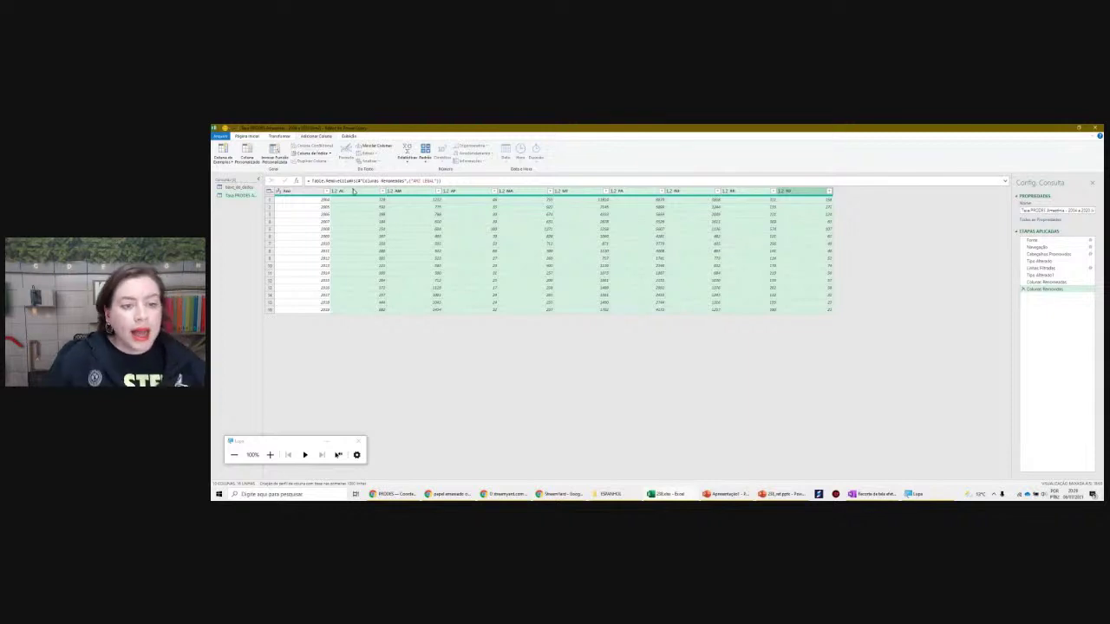
# Unpivot the state columns from the Transformar tab into Atributo and Valor, keeping Ano
pyautogui.click(287, 140)
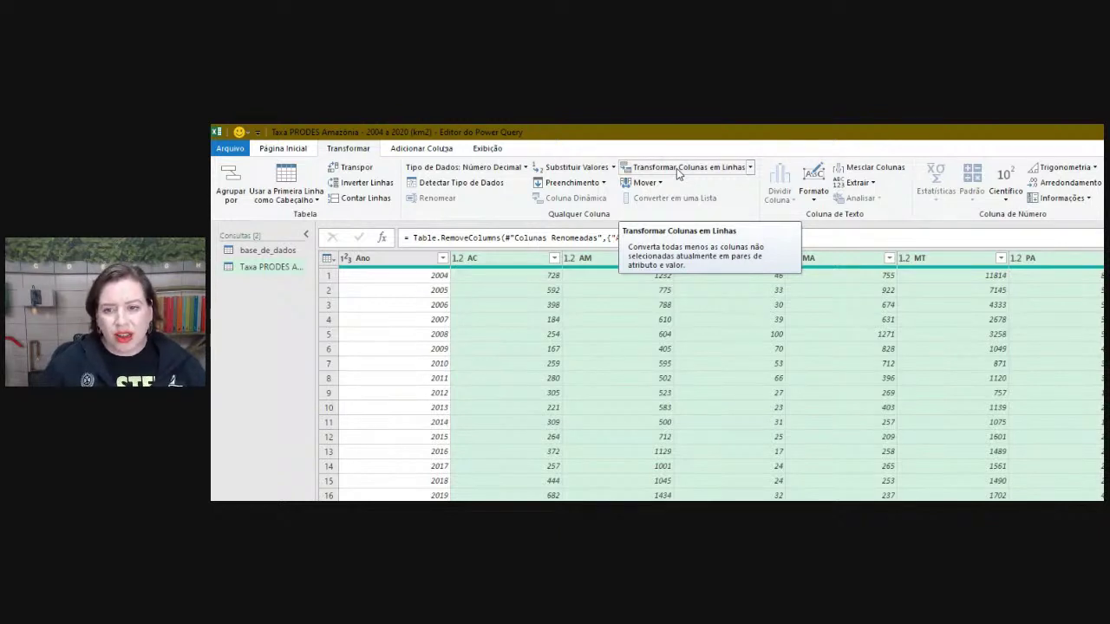
pyautogui.click(678, 171)
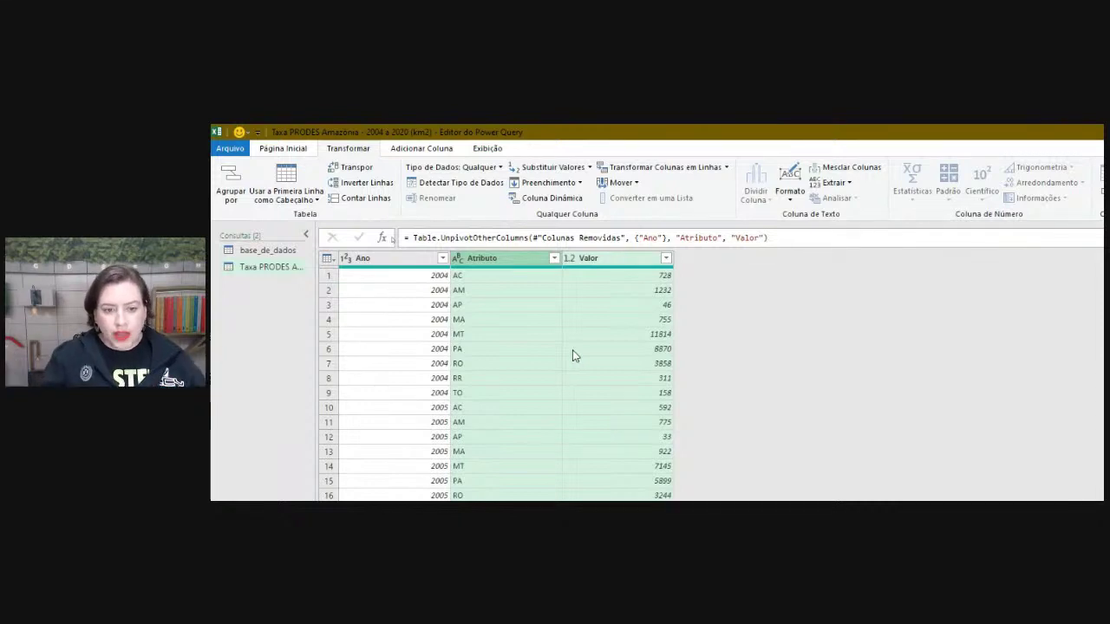
pyautogui.click(495, 278)
pyautogui.click(496, 293)
pyautogui.click(497, 318)
pyautogui.click(499, 334)
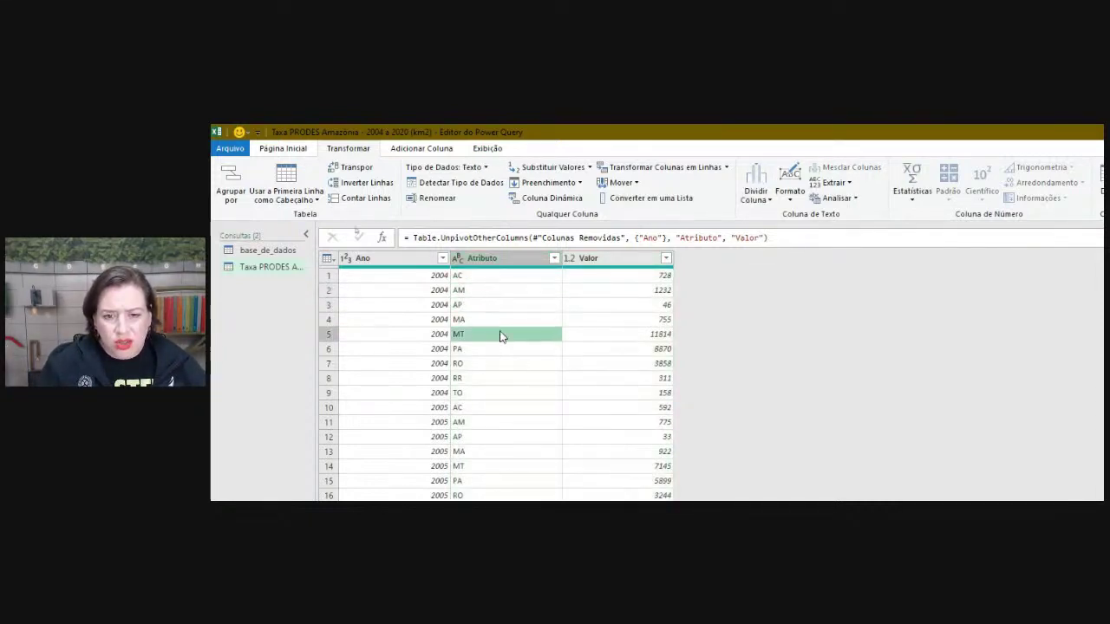
pyautogui.click(586, 278)
pyautogui.click(584, 295)
pyautogui.click(588, 276)
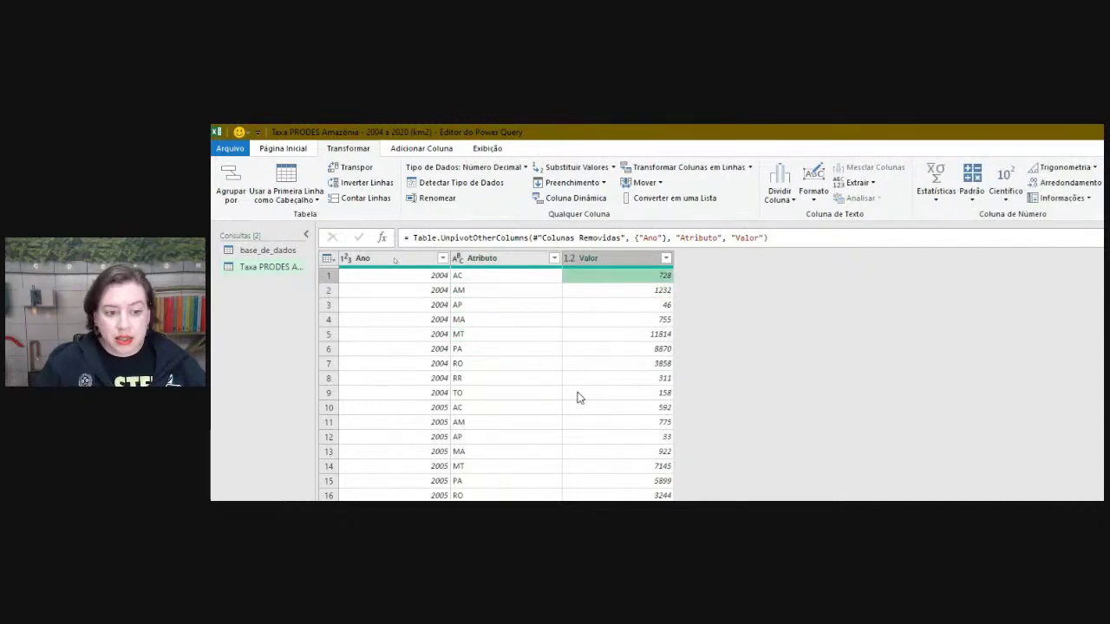
pyautogui.scroll(-5, 579, 397)
pyautogui.scroll(-7, 580, 398)
pyautogui.scroll(-7, 579, 397)
pyautogui.scroll(-8, 579, 397)
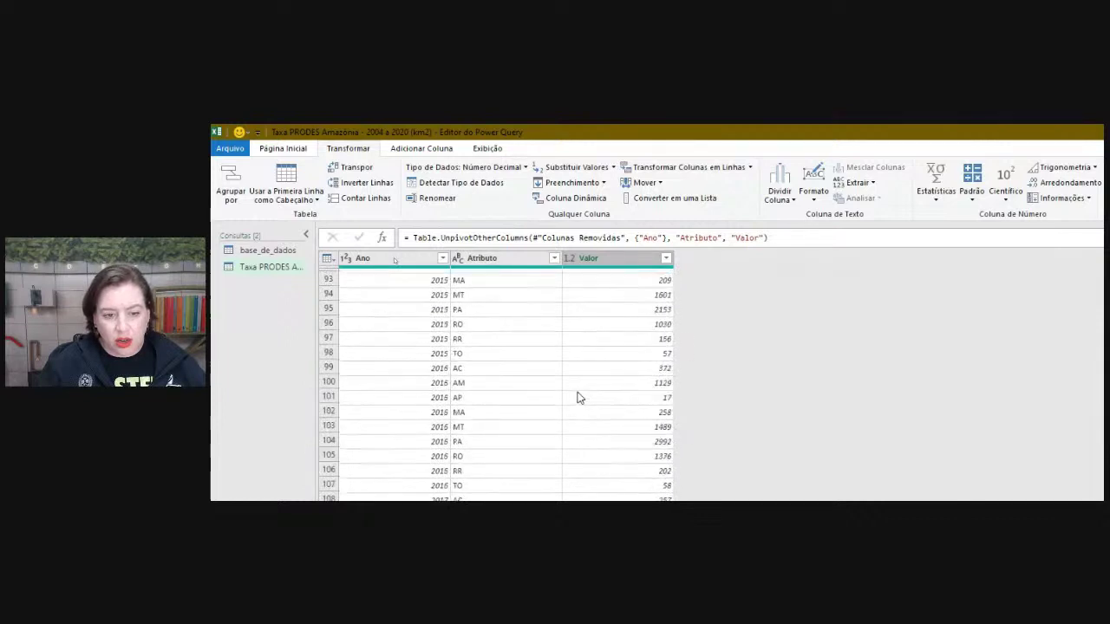
pyautogui.scroll(-7, 577, 397)
pyautogui.scroll(-3, 575, 396)
pyautogui.scroll(20, 555, 392)
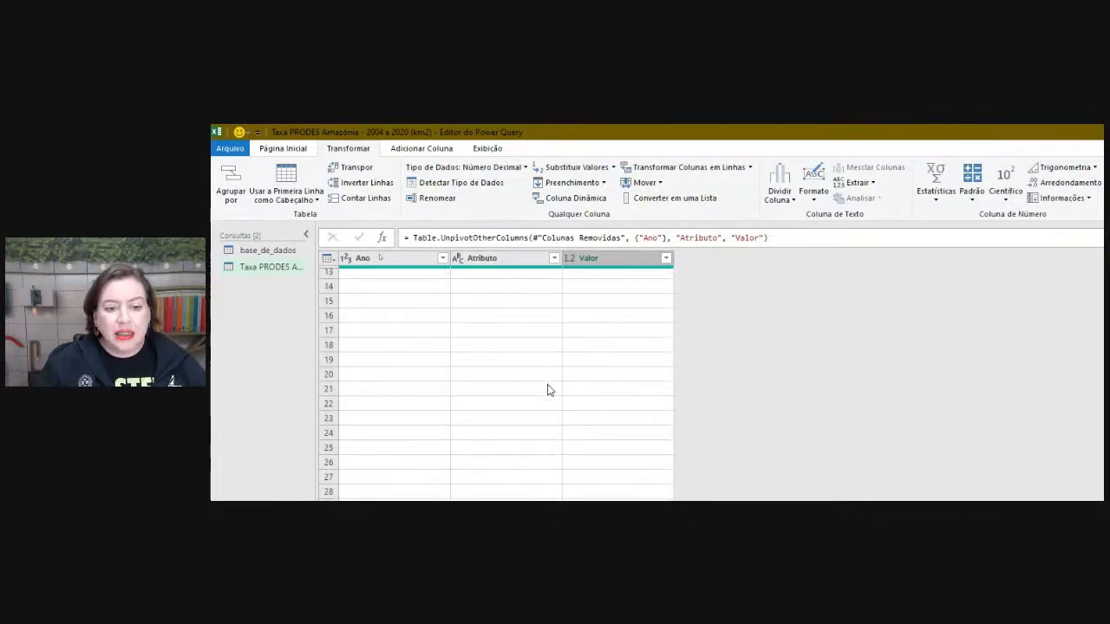
pyautogui.scroll(4, 547, 390)
pyautogui.click(421, 278)
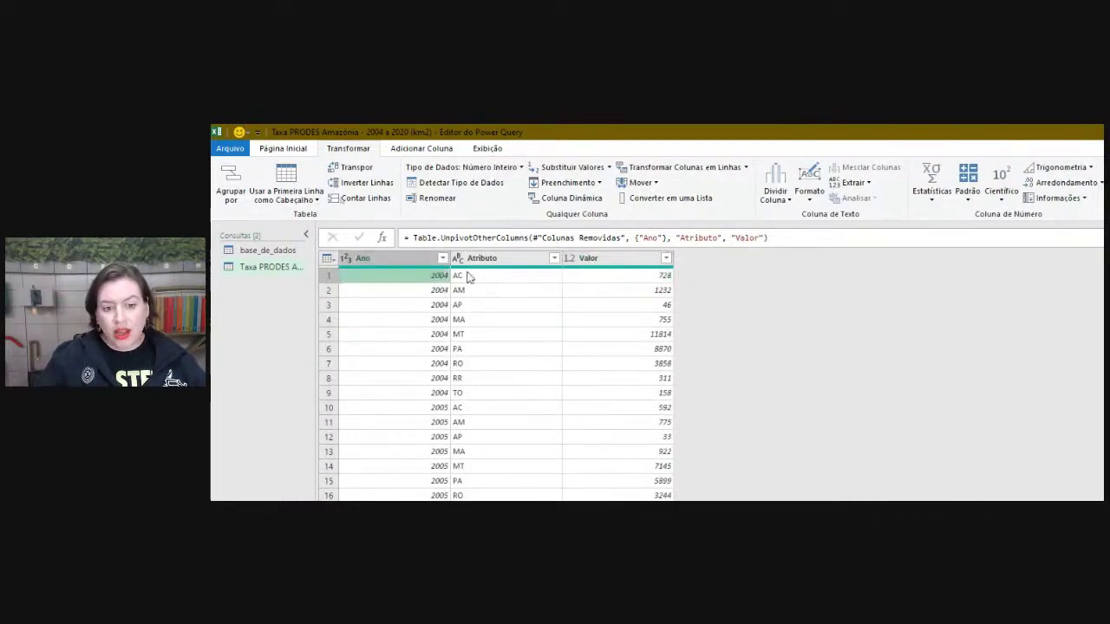
pyautogui.moveTo(467, 276); pyautogui.dragTo(479, 332)
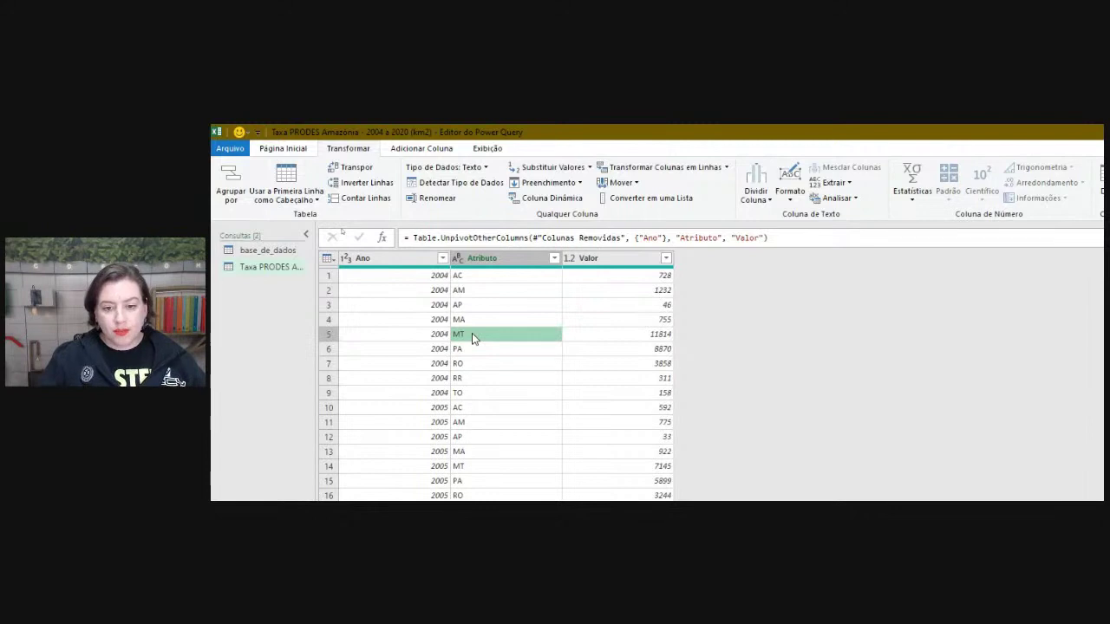
pyautogui.click(505, 260)
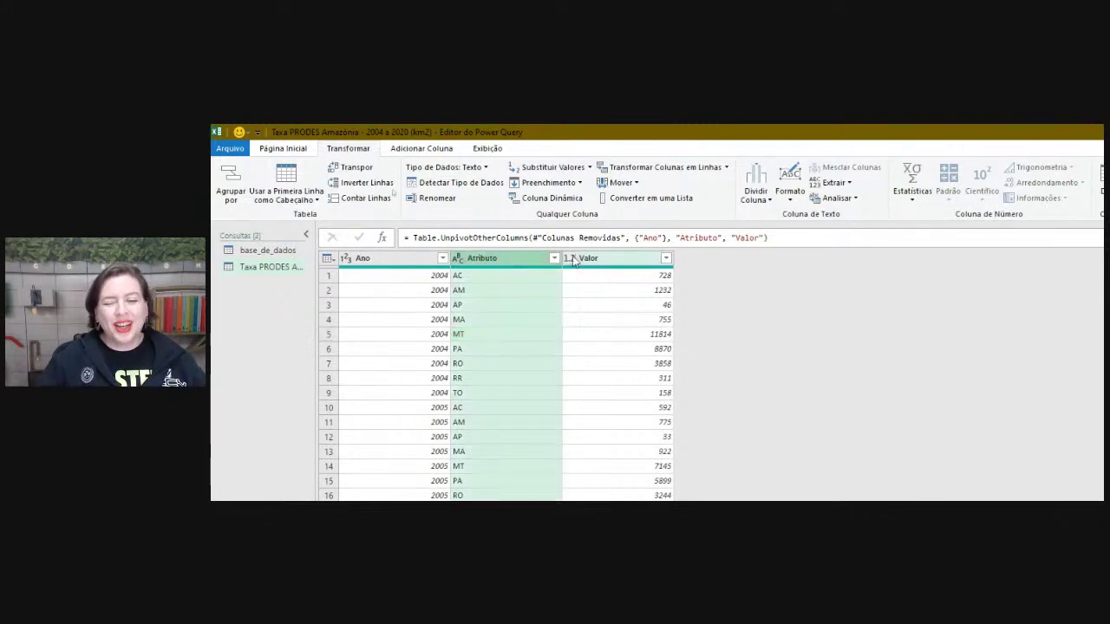
pyautogui.click(630, 260)
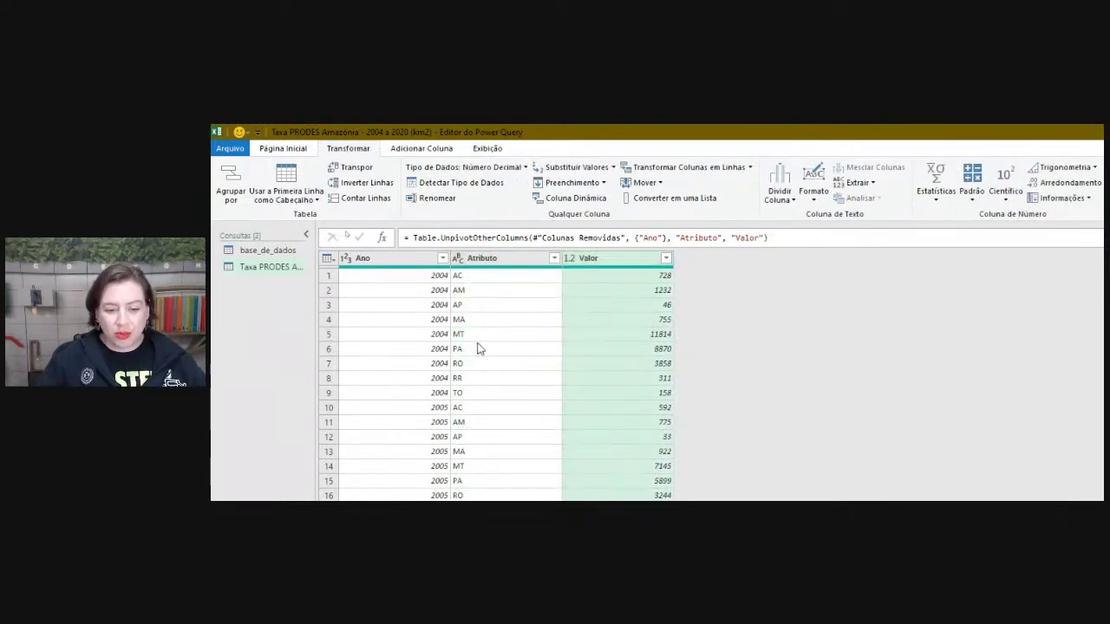
pyautogui.click(484, 336)
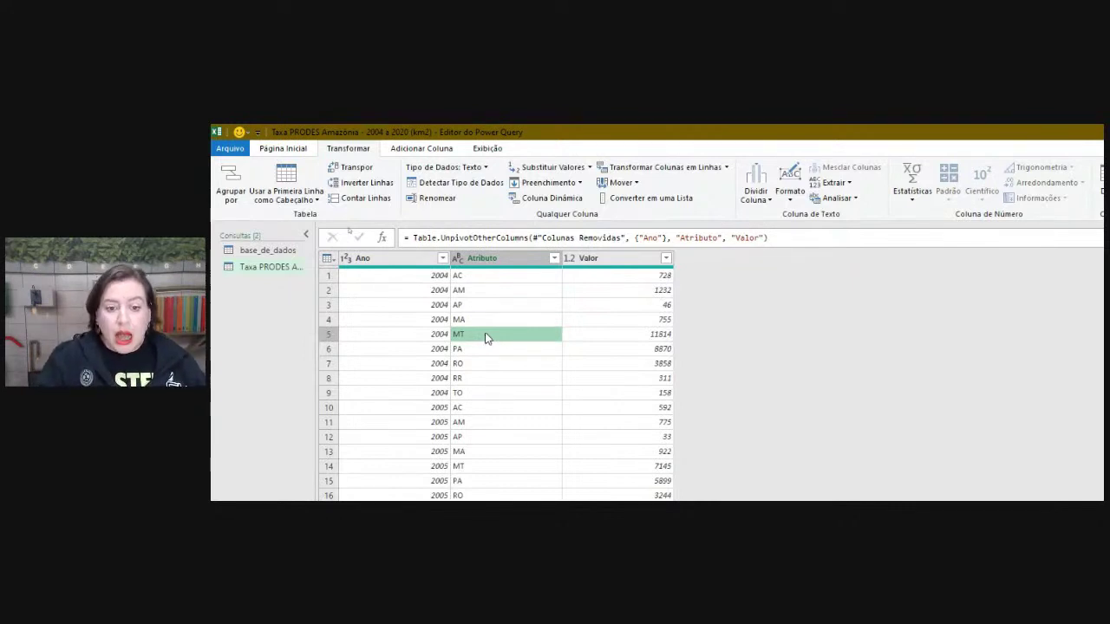
pyautogui.click(497, 313)
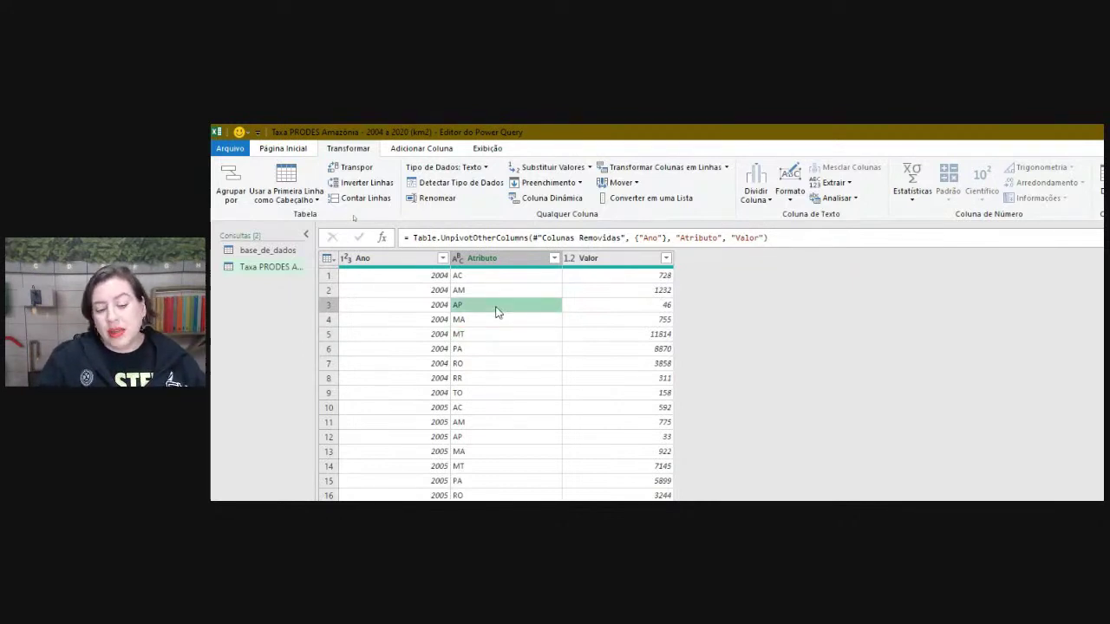
pyautogui.click(458, 276)
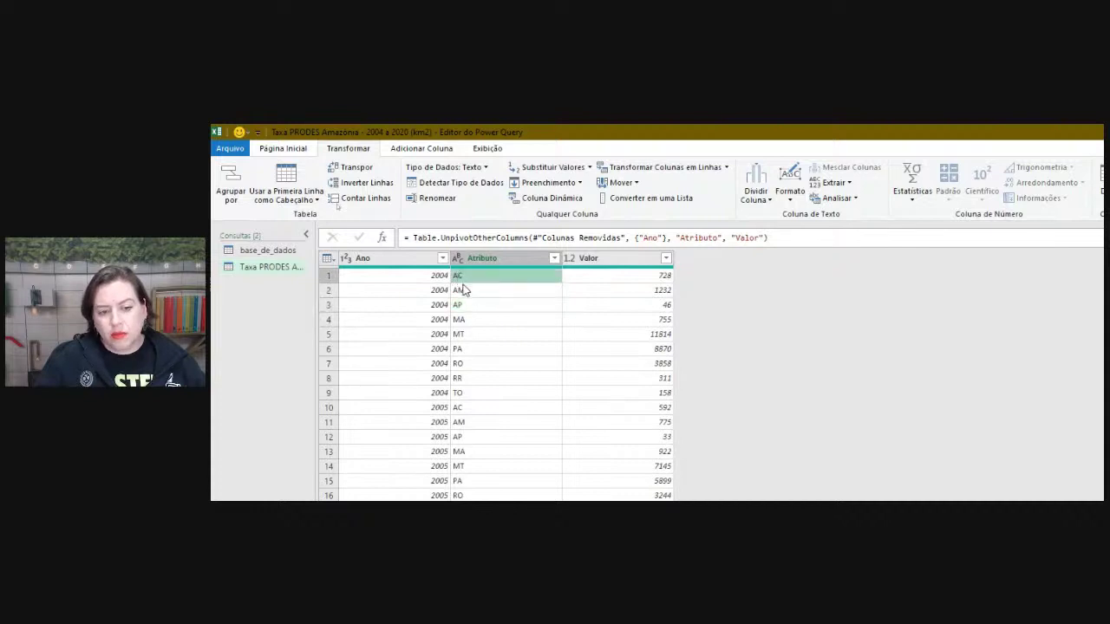
pyautogui.click(616, 293)
pyautogui.click(624, 279)
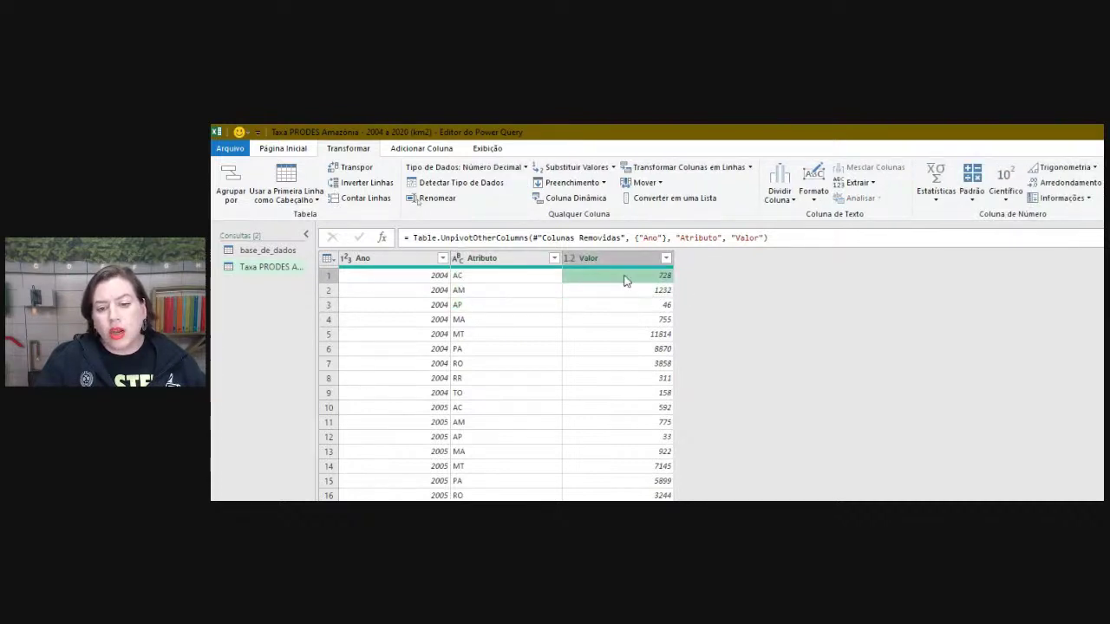
pyautogui.click(569, 260)
pyautogui.click(569, 260)
pyautogui.click(511, 389)
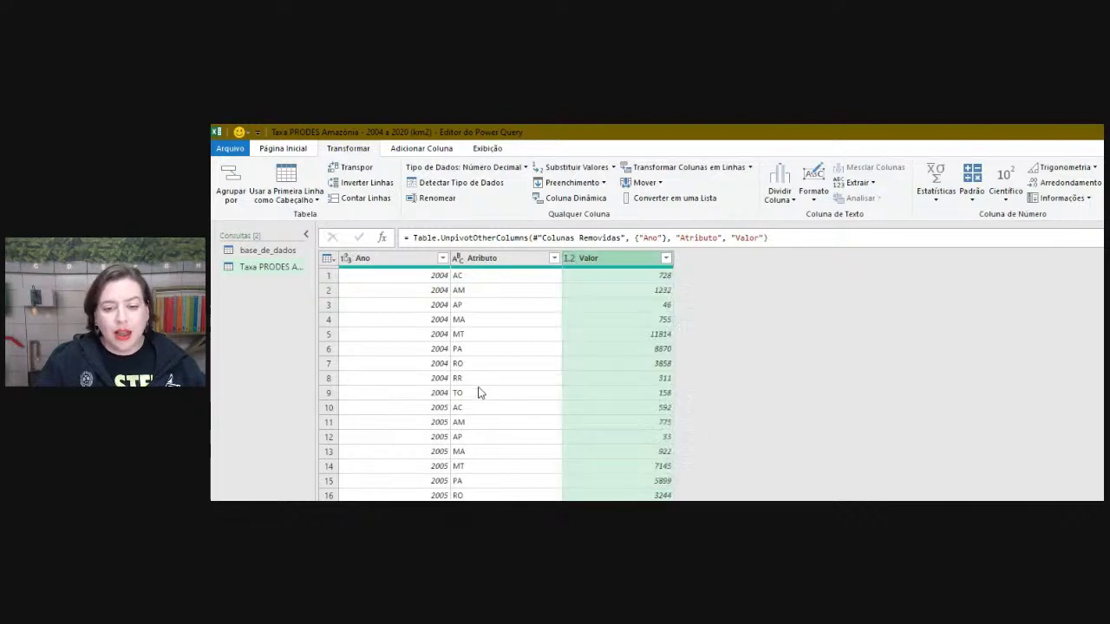
pyautogui.click(511, 391)
pyautogui.click(617, 335)
pyautogui.click(528, 338)
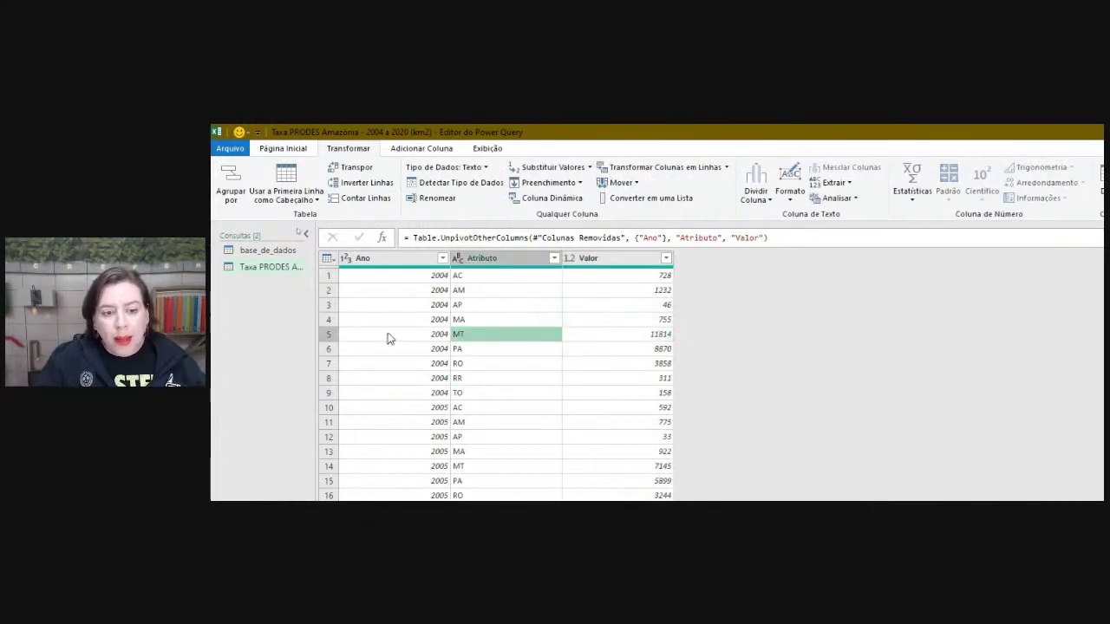
pyautogui.click(374, 336)
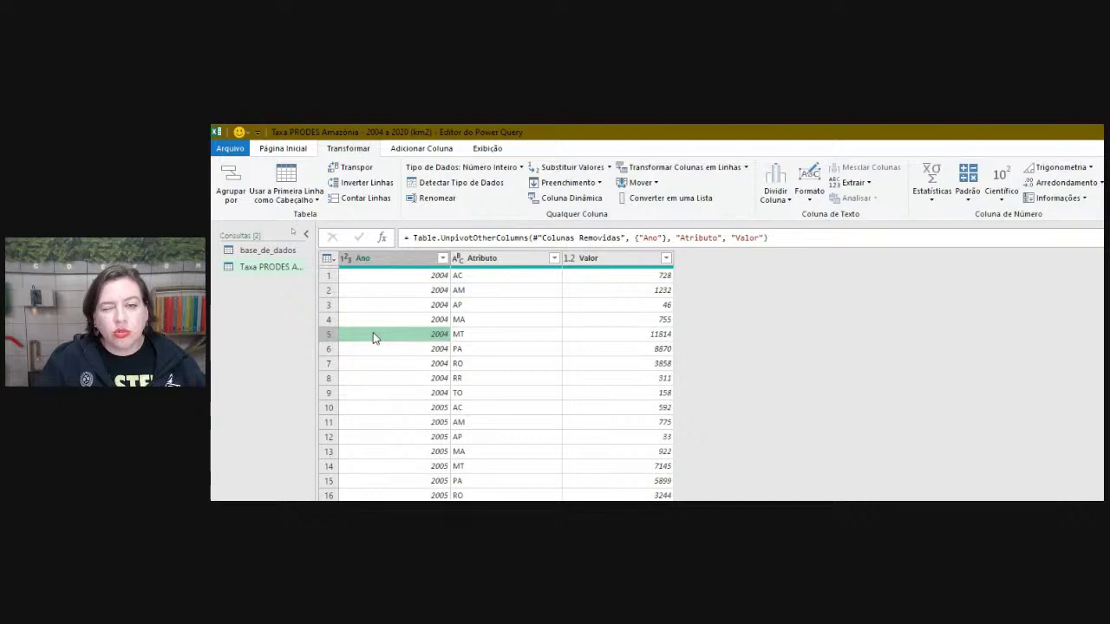
pyautogui.click(526, 326)
pyautogui.click(606, 326)
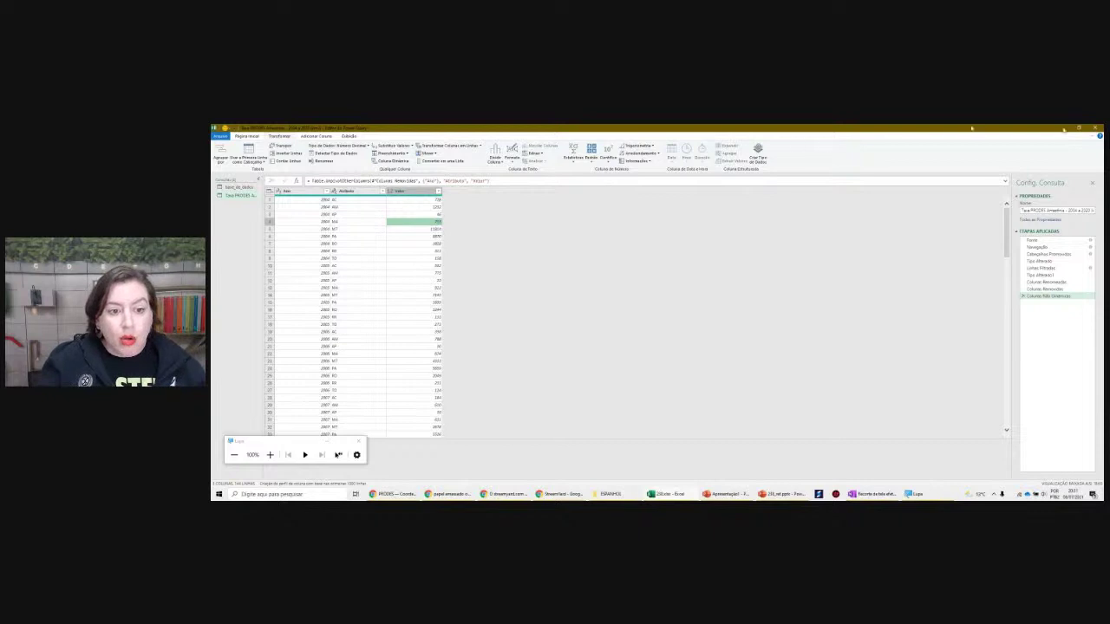
pyautogui.click(370, 265)
pyautogui.click(365, 246)
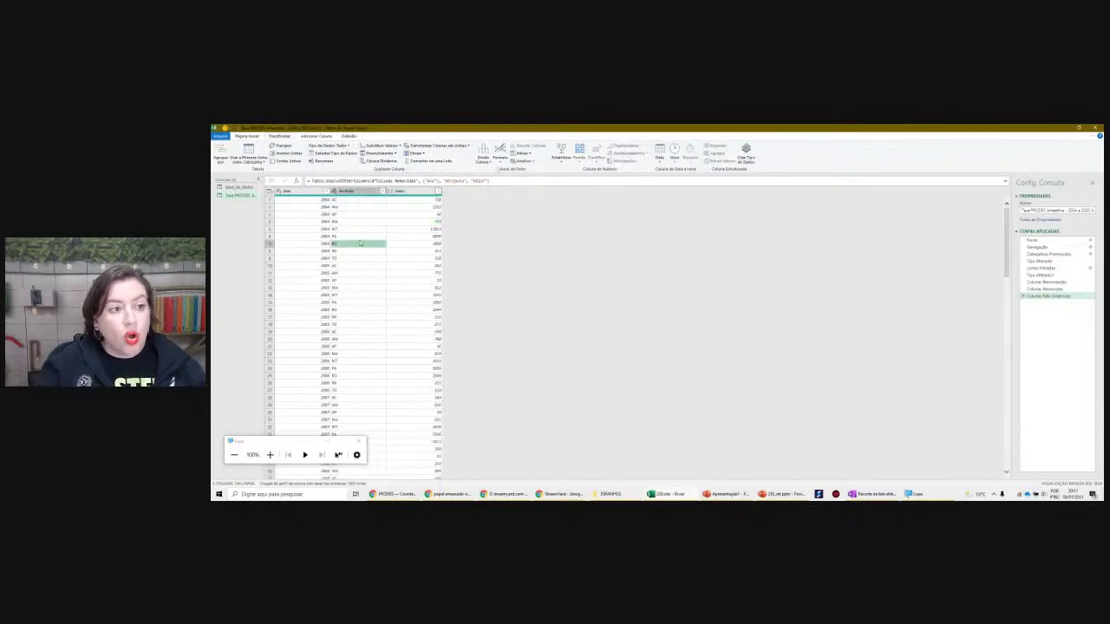
pyautogui.click(250, 138)
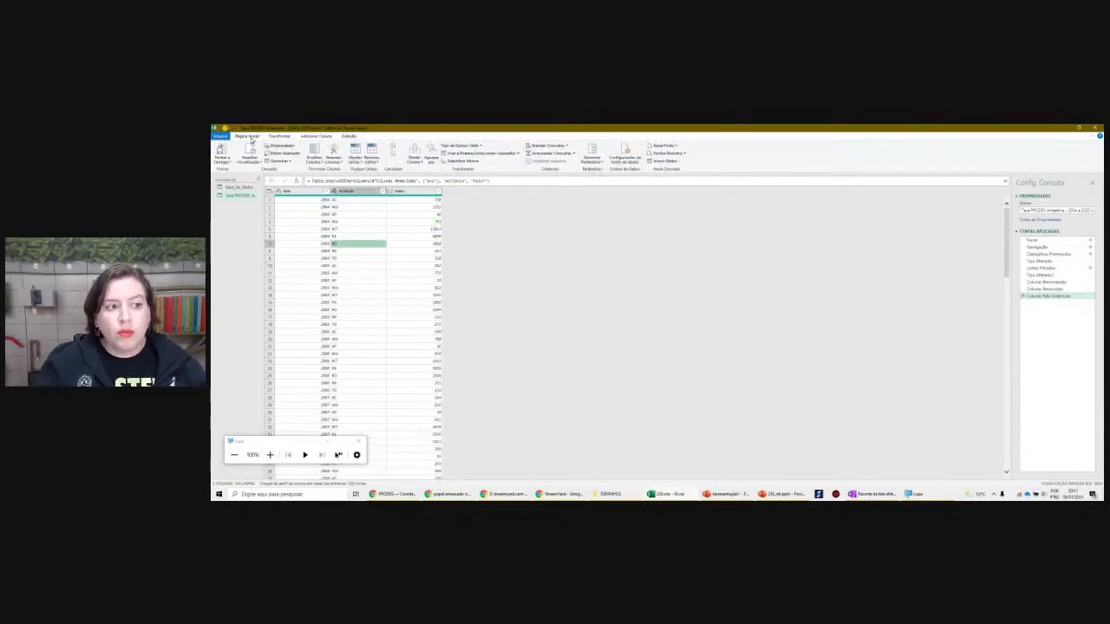
# Choose the close-and-load option from the Fechar e Carregar dropdown on Página Inicial
pyautogui.click(223, 162)
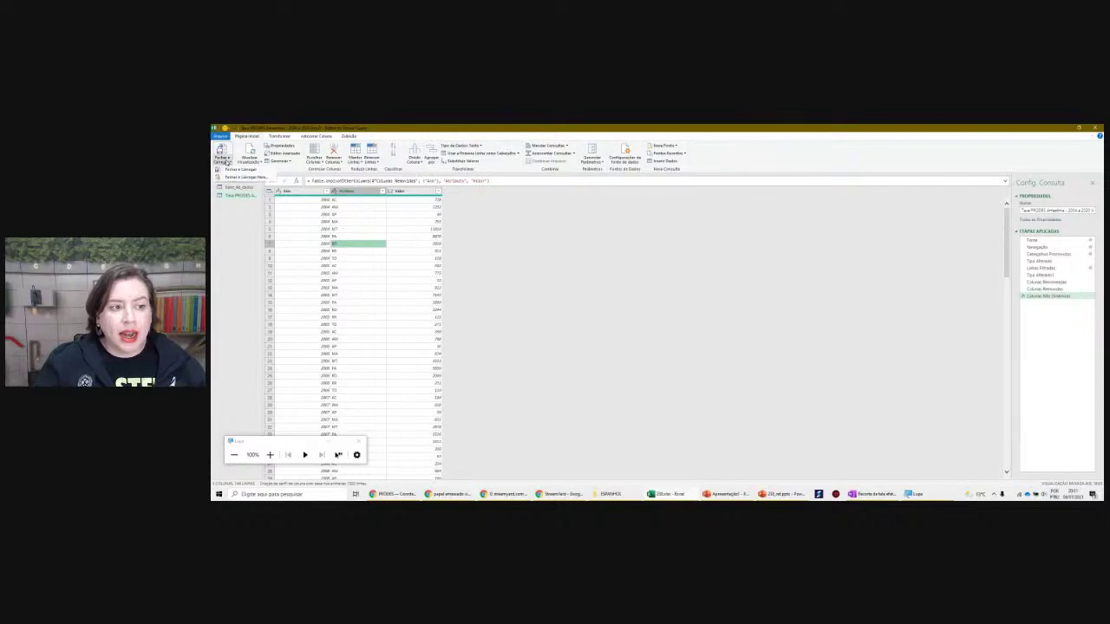
pyautogui.press('super+plus')
pyautogui.press('super+plus')
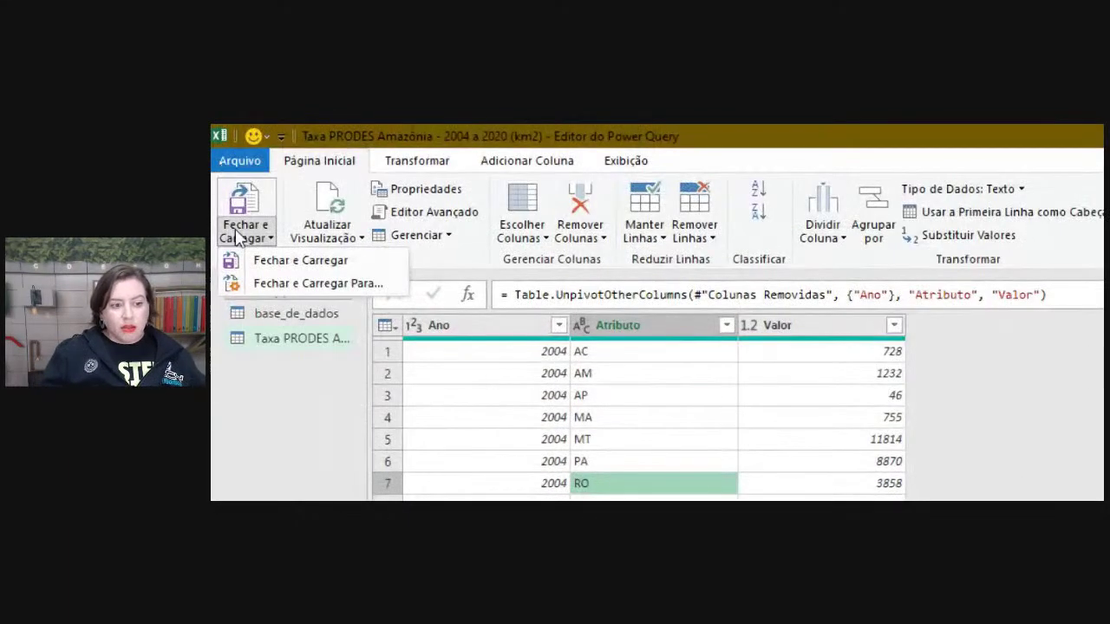
pyautogui.click(251, 244)
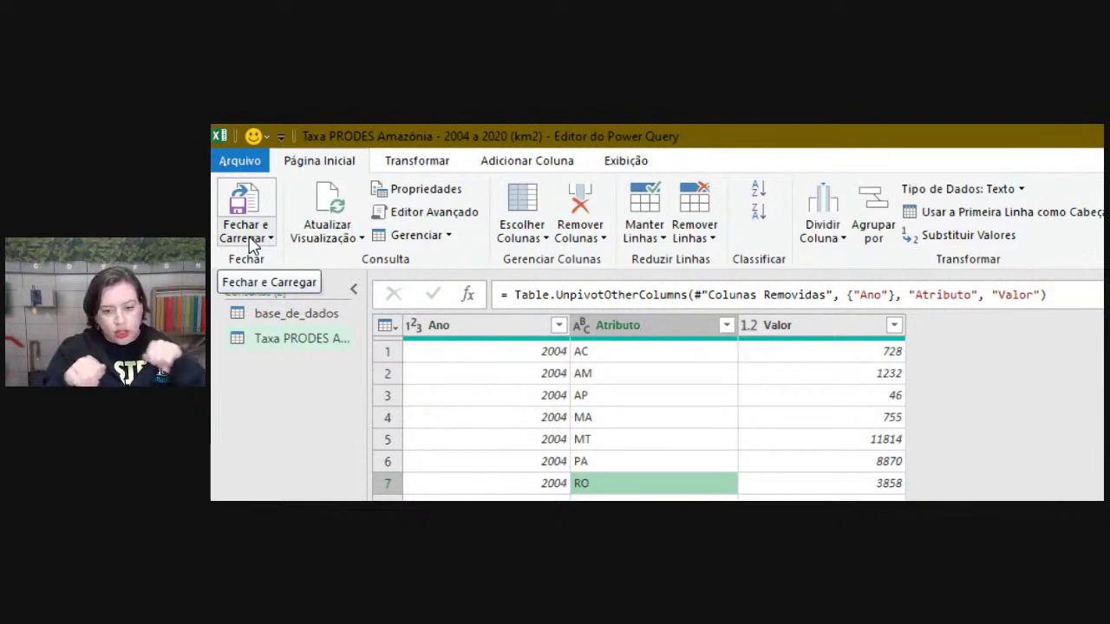
pyautogui.click(254, 239)
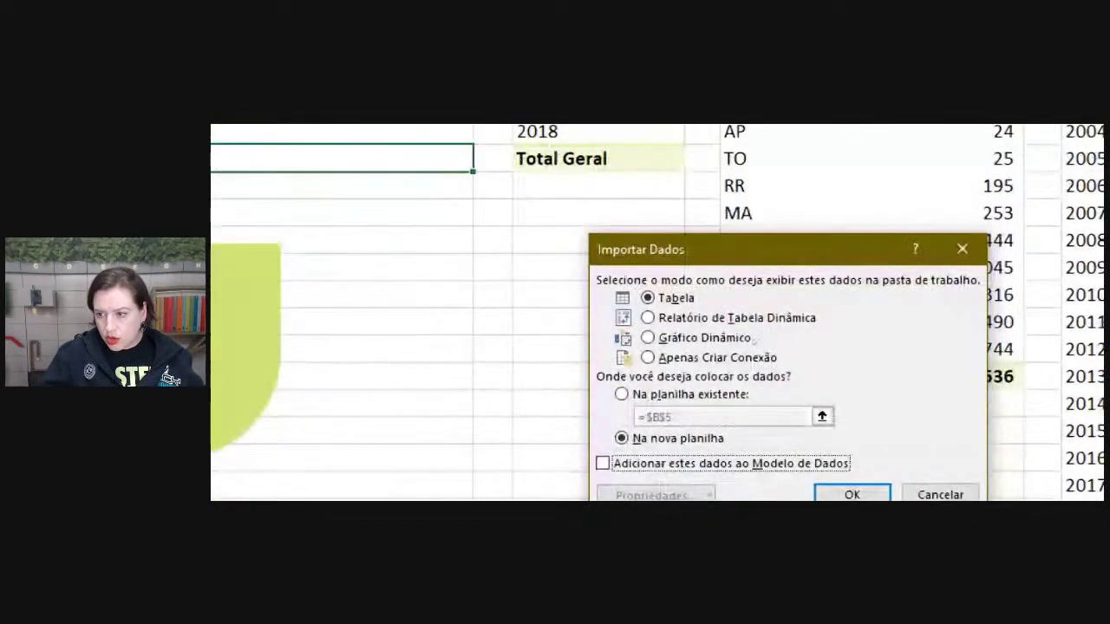
# Import the PRODES query with Apenas Criar Conexão and Adicionar estes dados ao Modelo de Dados ticked
pyautogui.moveTo(730, 262)
pyautogui.mouseDown()
pyautogui.moveTo(657, 262)
pyautogui.moveTo(483, 183)
pyautogui.mouseUp()
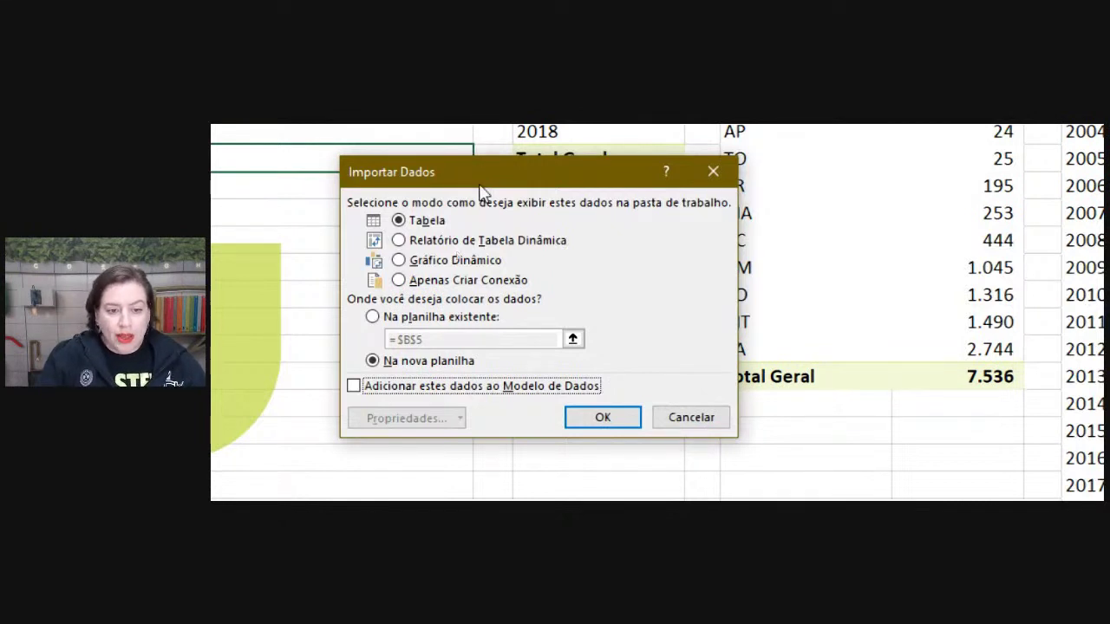
pyautogui.click(444, 285)
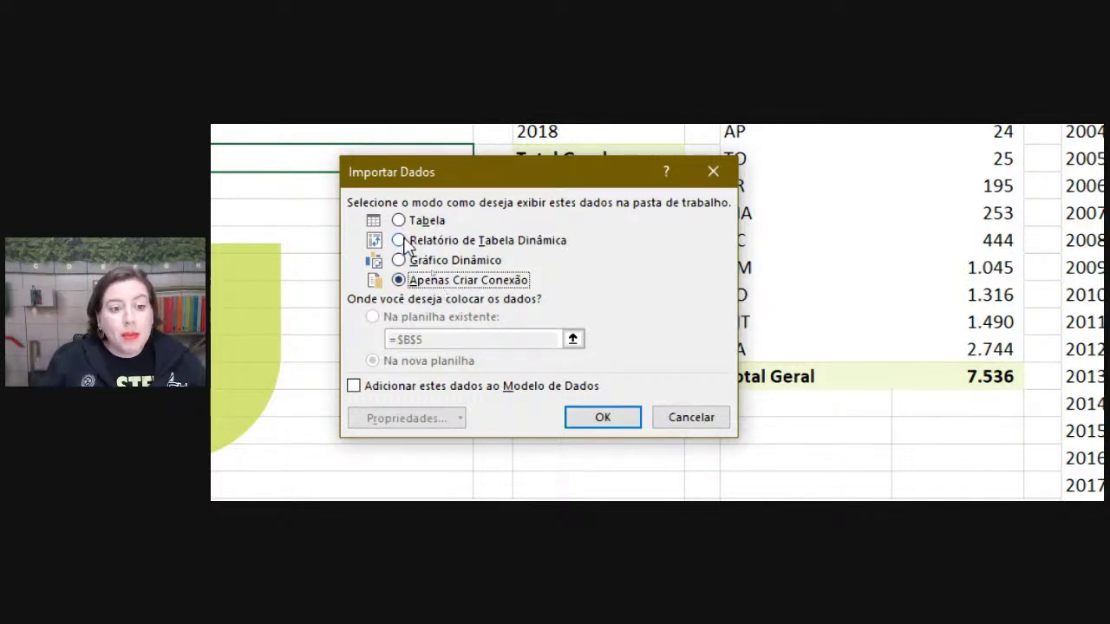
pyautogui.click(406, 223)
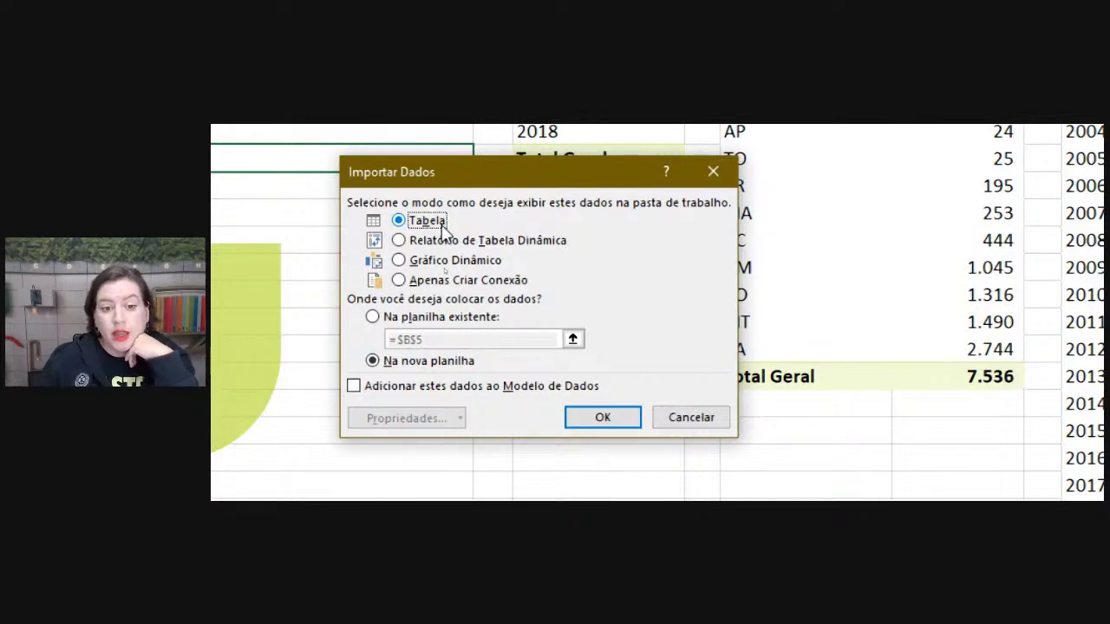
pyautogui.click(414, 284)
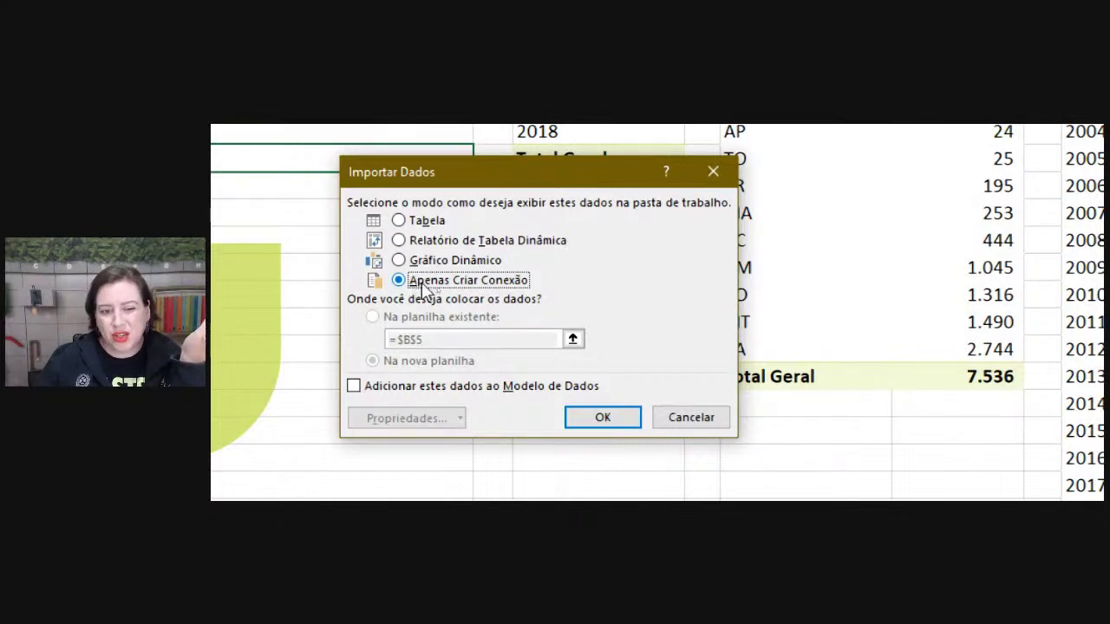
pyautogui.click(421, 242)
pyautogui.click(434, 261)
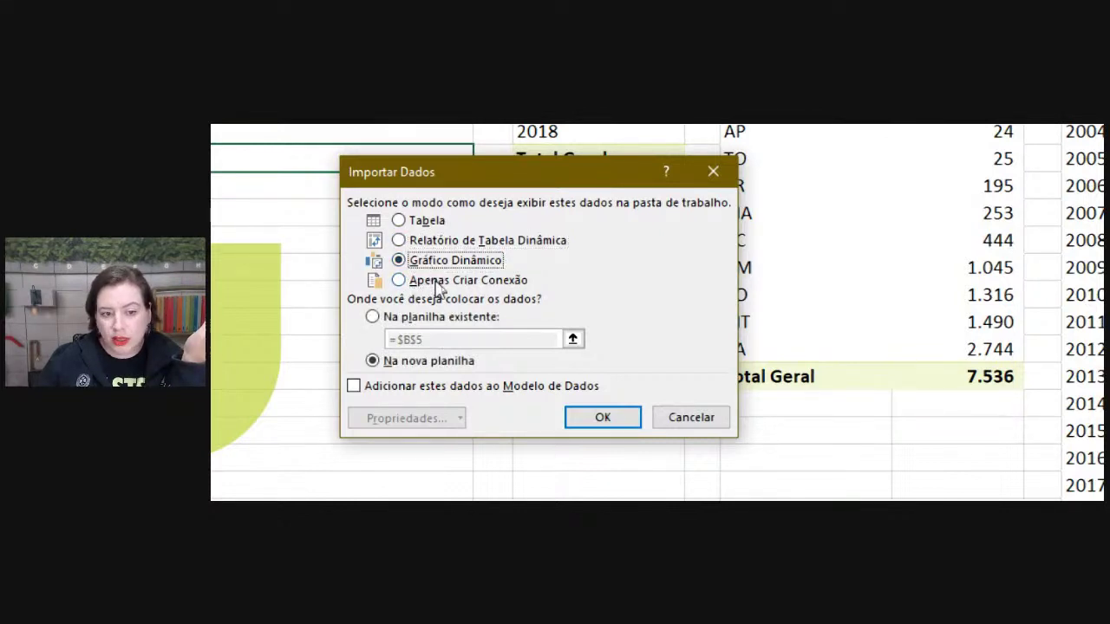
pyautogui.click(438, 282)
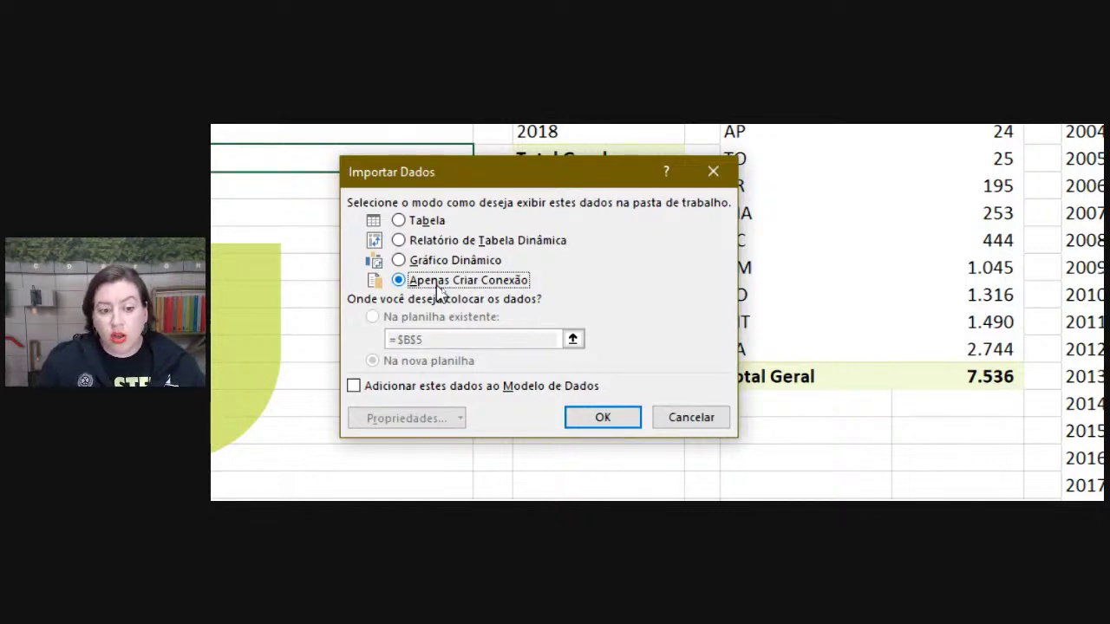
pyautogui.click(354, 386)
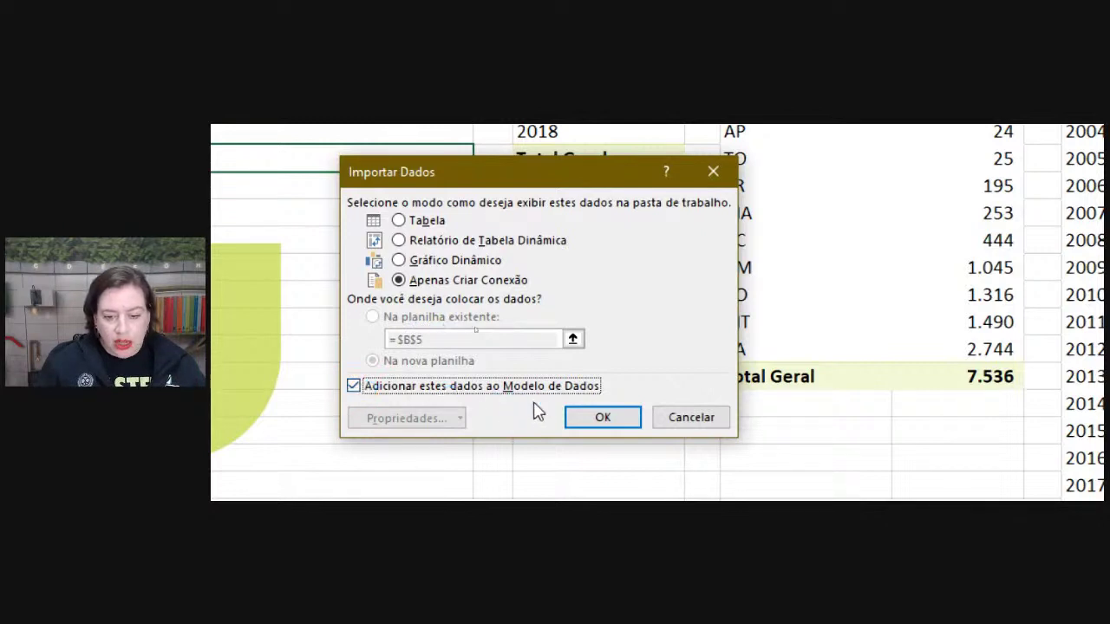
pyautogui.click(596, 421)
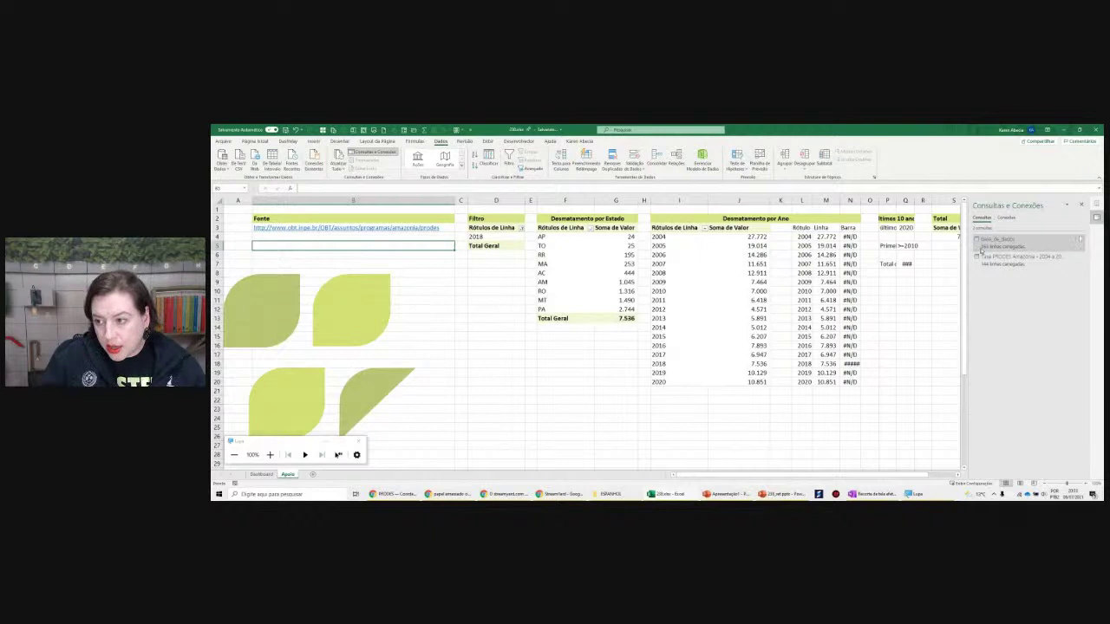
# Rename the Taxa PRODES Amazônia query to 'dados_amazonia' and confirm the rename
pyautogui.moveTo(987, 250)
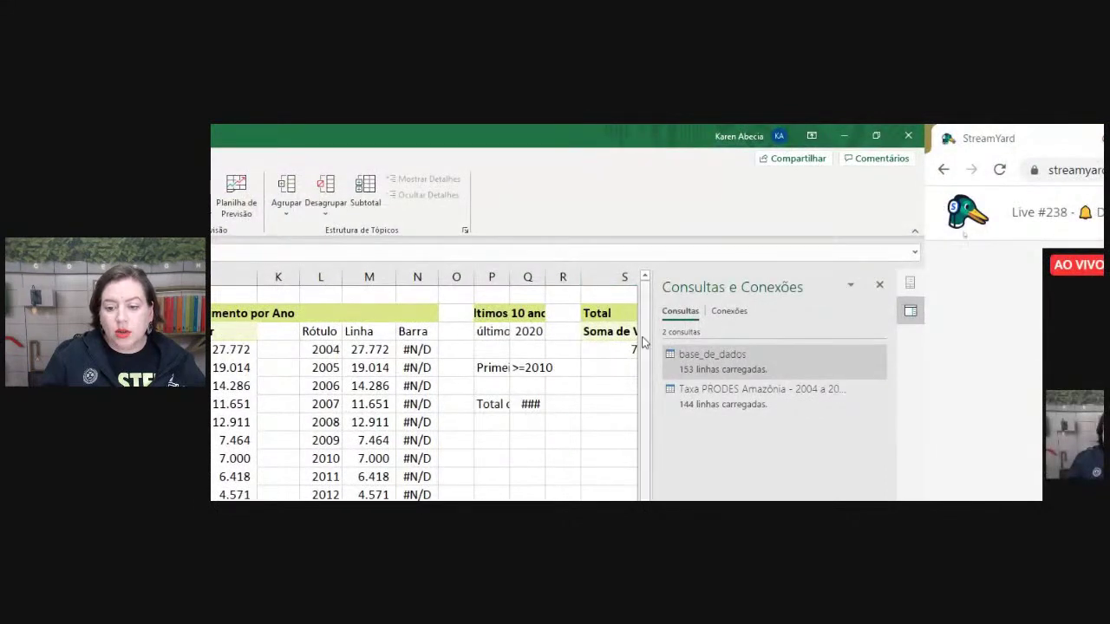
pyautogui.moveTo(690, 401)
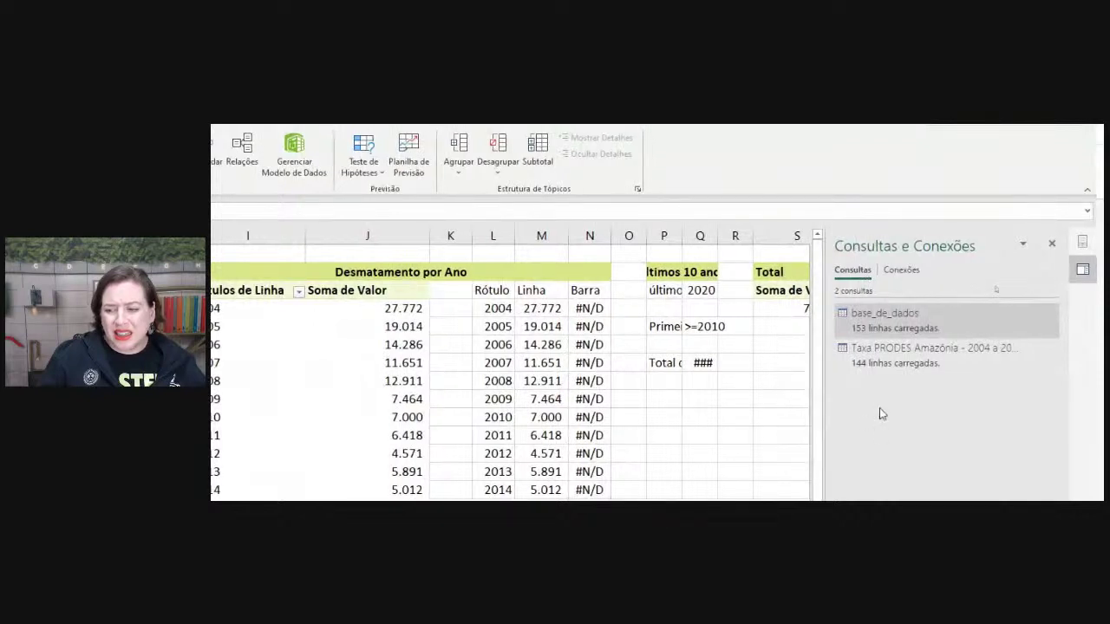
pyautogui.click(872, 356)
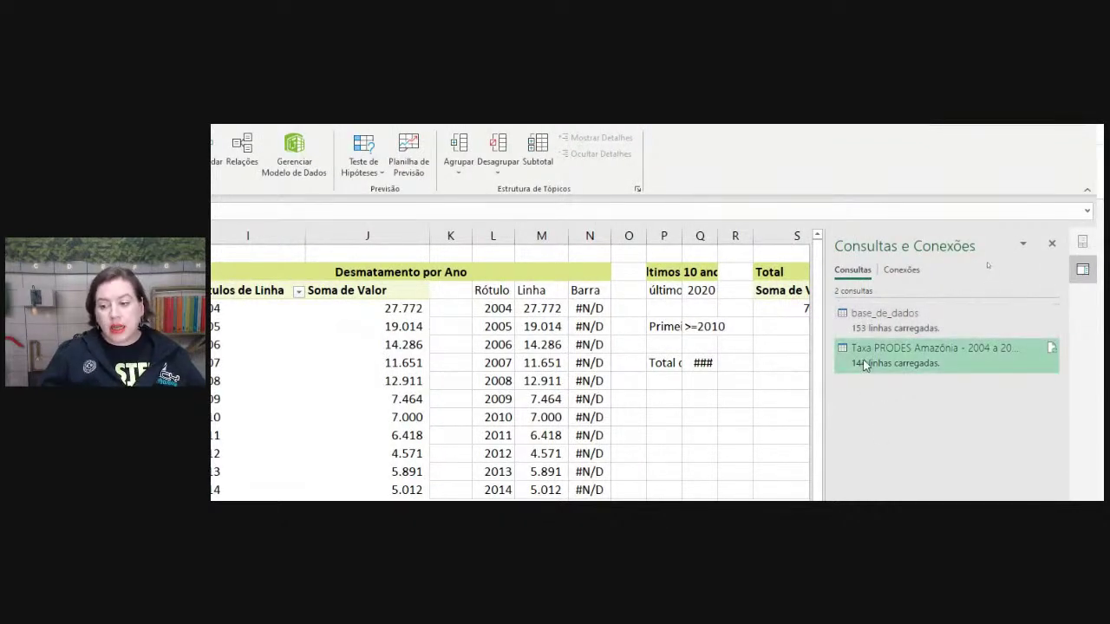
pyautogui.rightClick(872, 354)
pyautogui.click(914, 423)
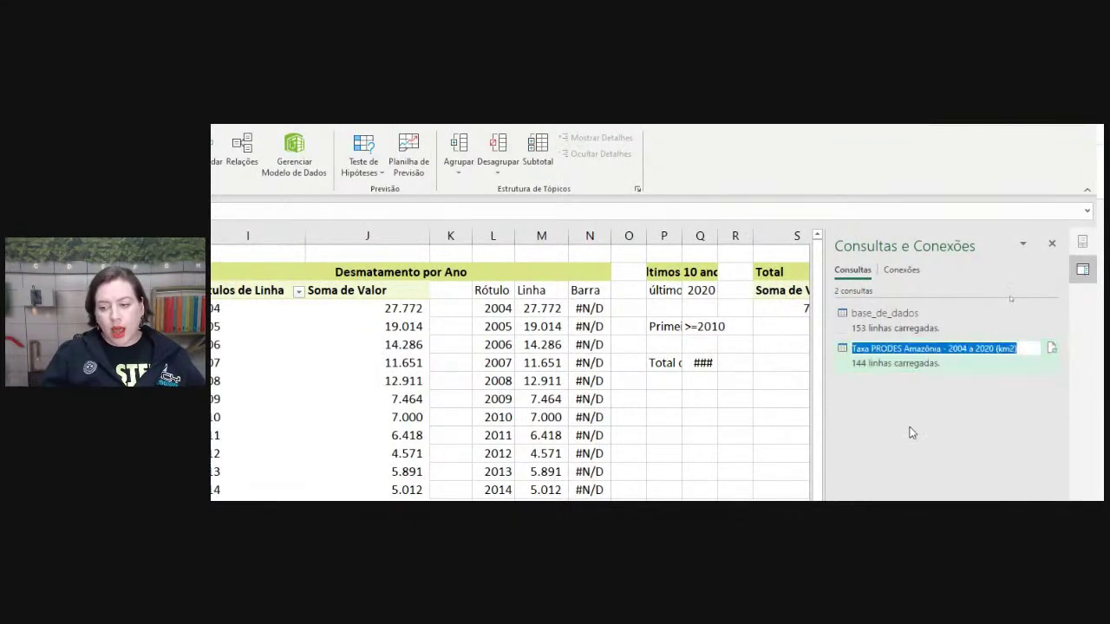
pyautogui.write('dados')
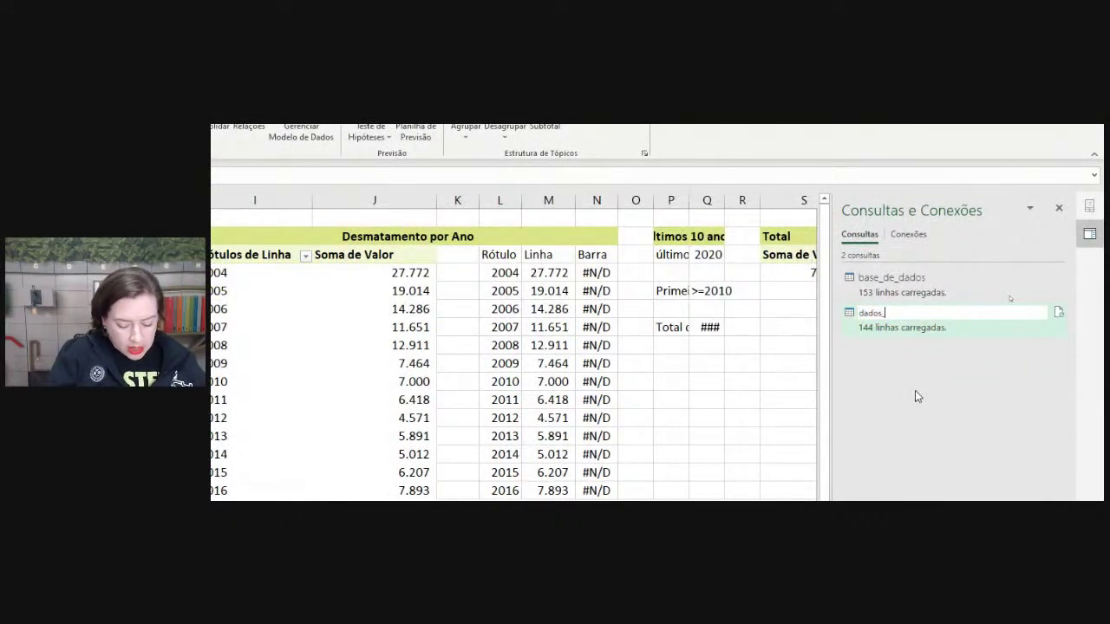
pyautogui.write('_amazonia')
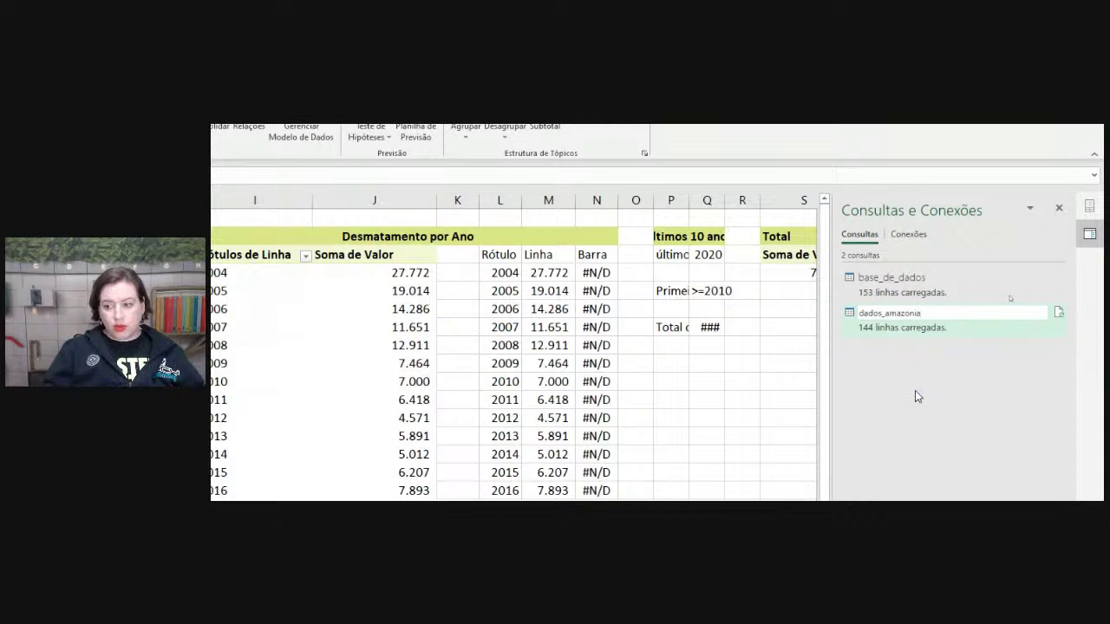
pyautogui.press('Return')
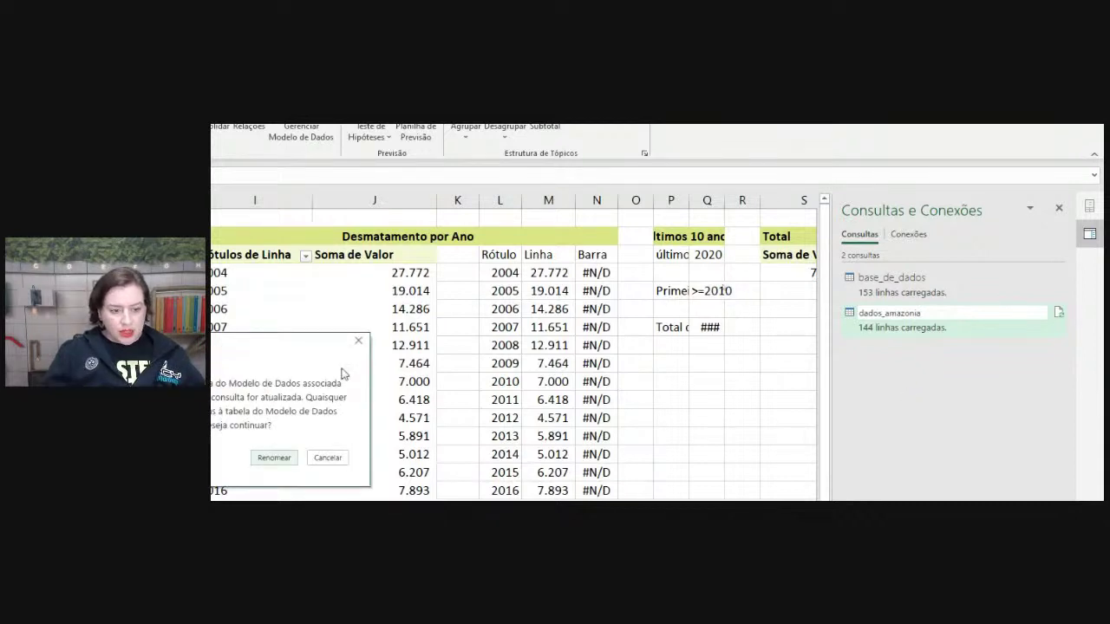
pyautogui.moveTo(331, 352); pyautogui.dragTo(753, 278)
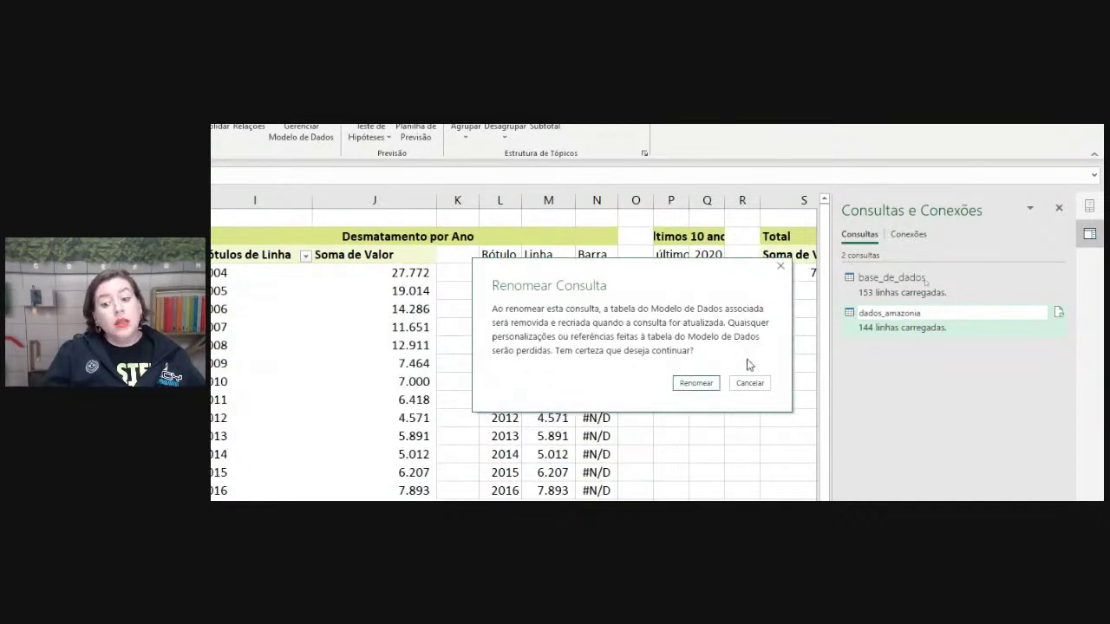
pyautogui.click(696, 384)
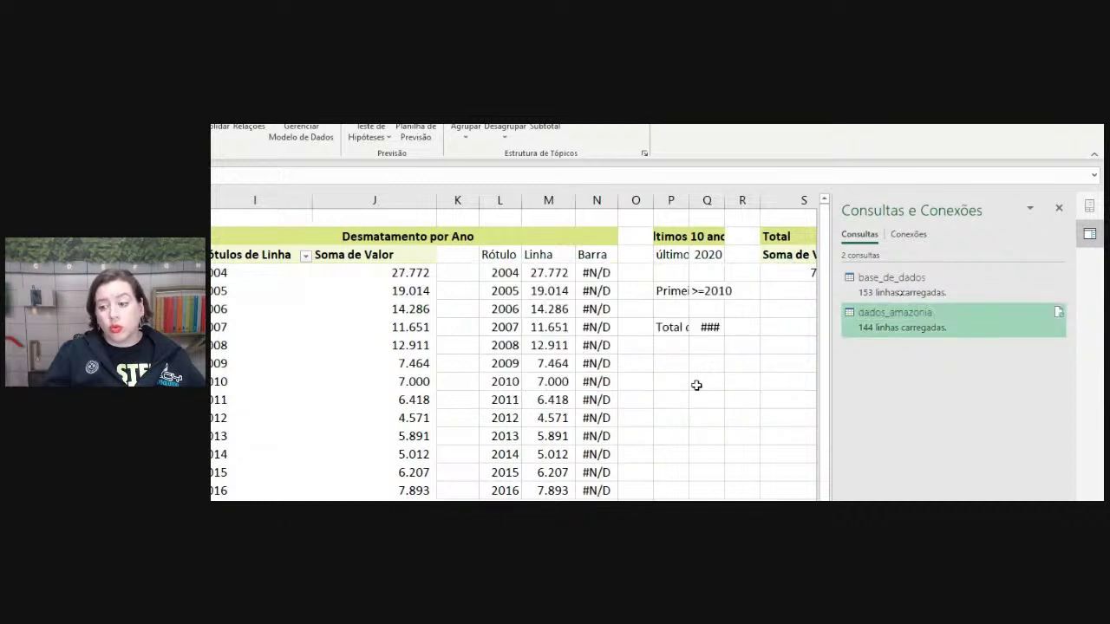
pyautogui.click(697, 385)
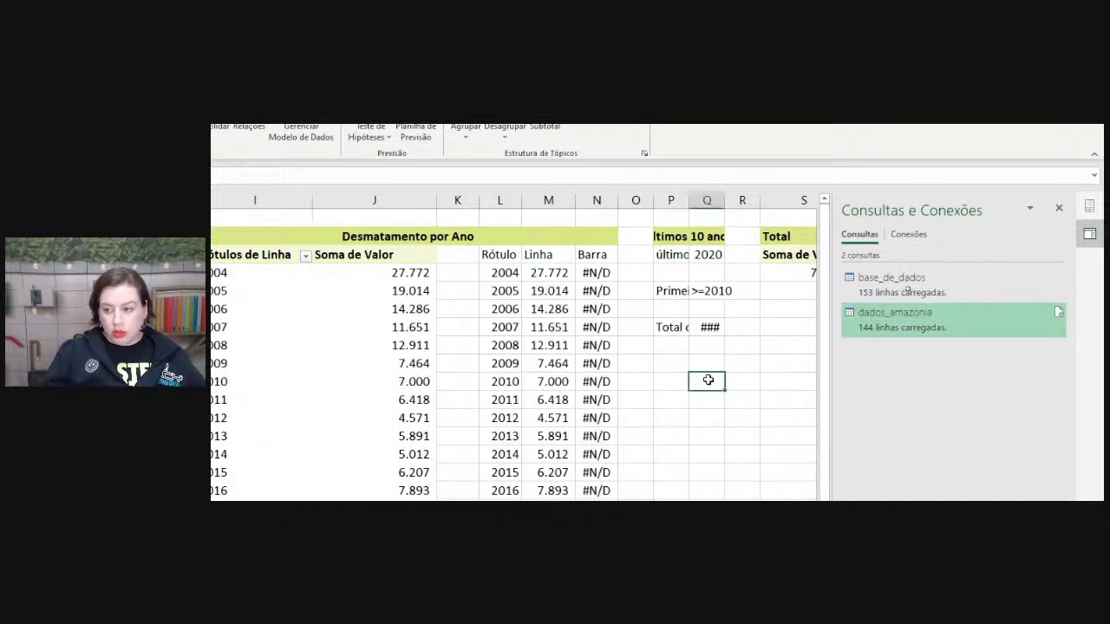
pyautogui.click(1060, 211)
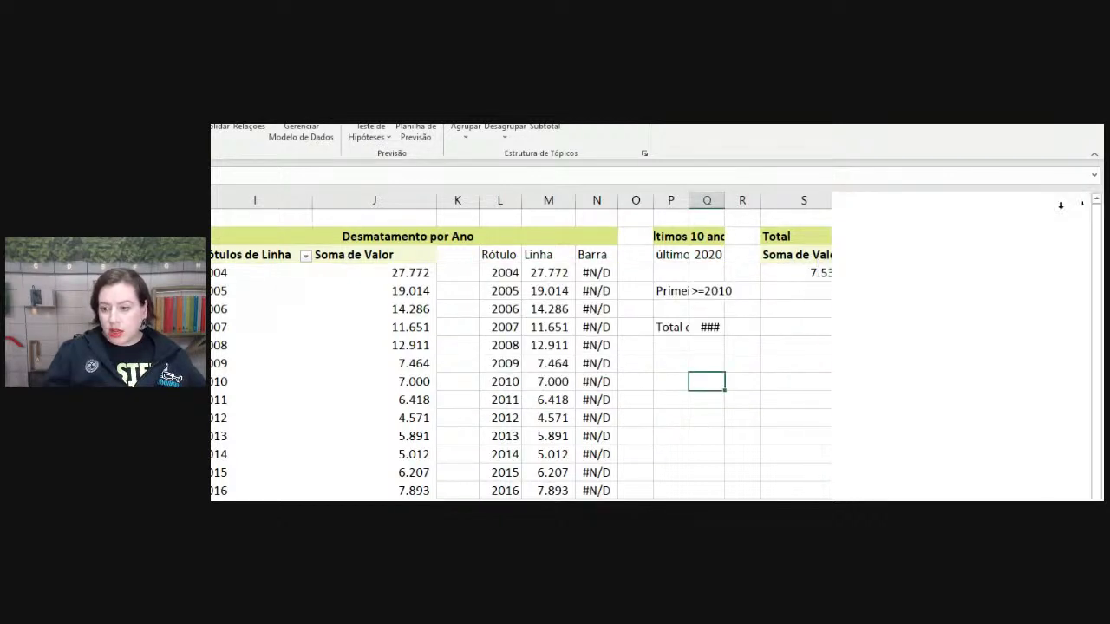
pyautogui.click(716, 351)
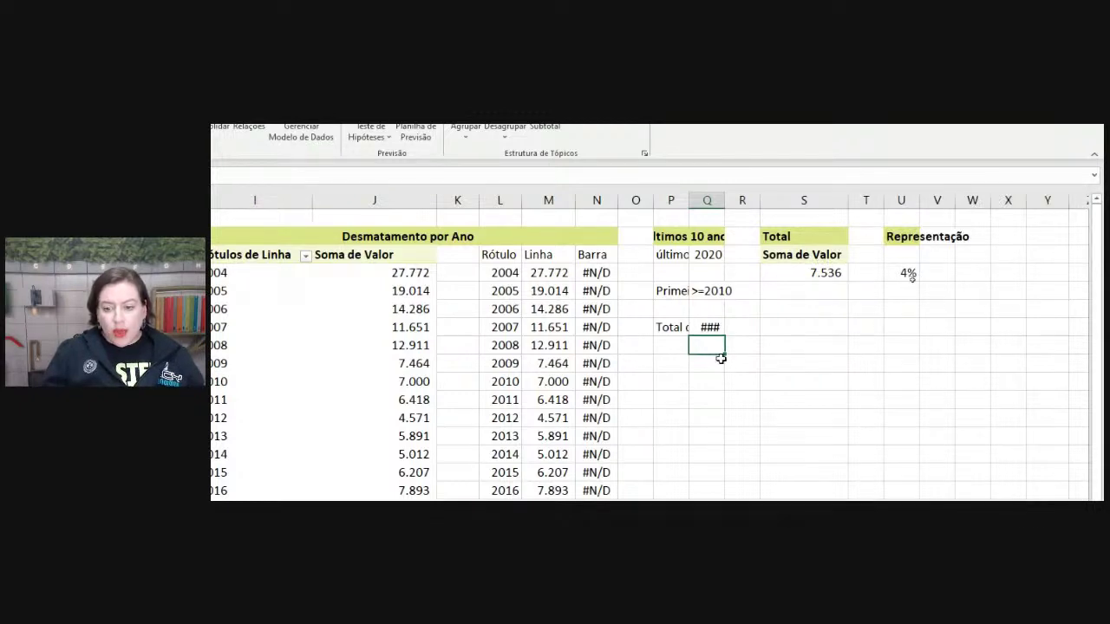
pyautogui.keyDown('ctrl'); pyautogui.scroll(-3, 721, 358); pyautogui.keyUp('ctrl')
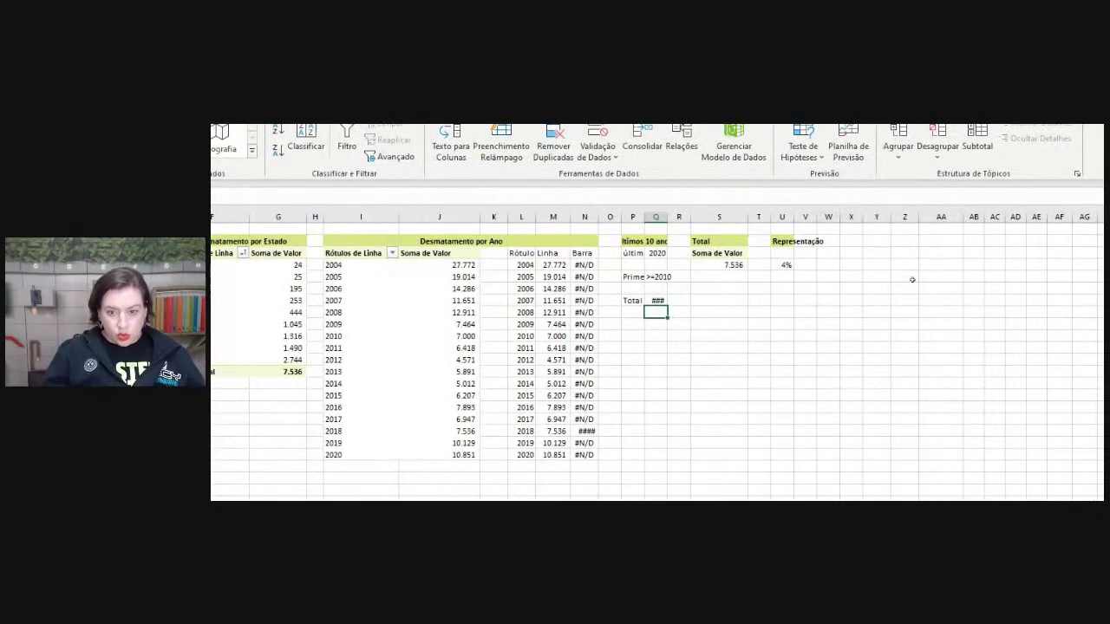
pyautogui.click(279, 335)
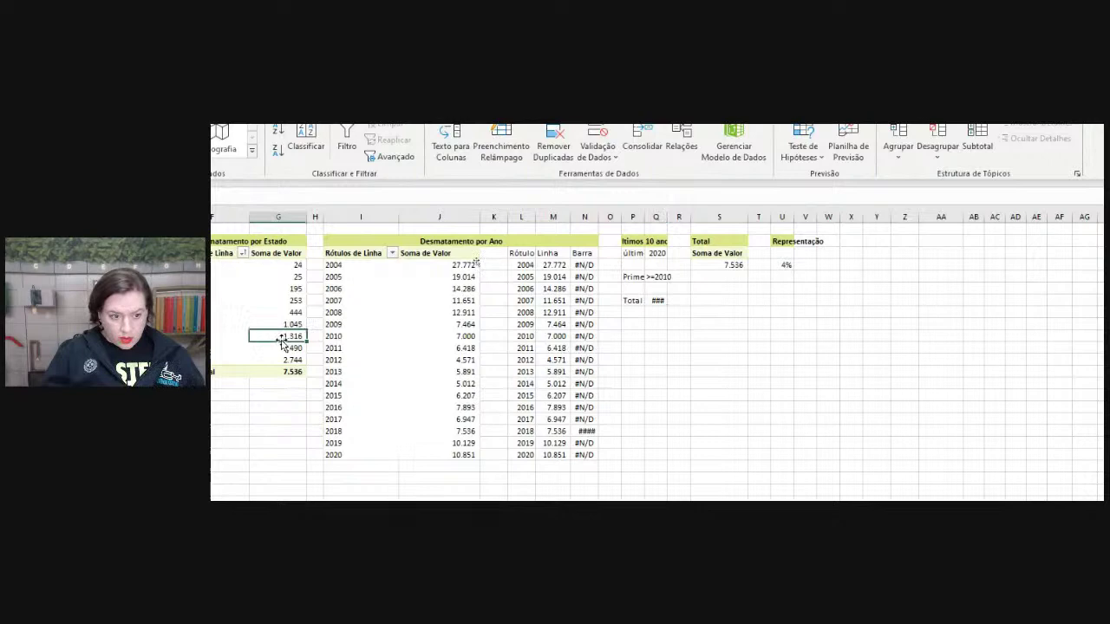
pyautogui.click(269, 403)
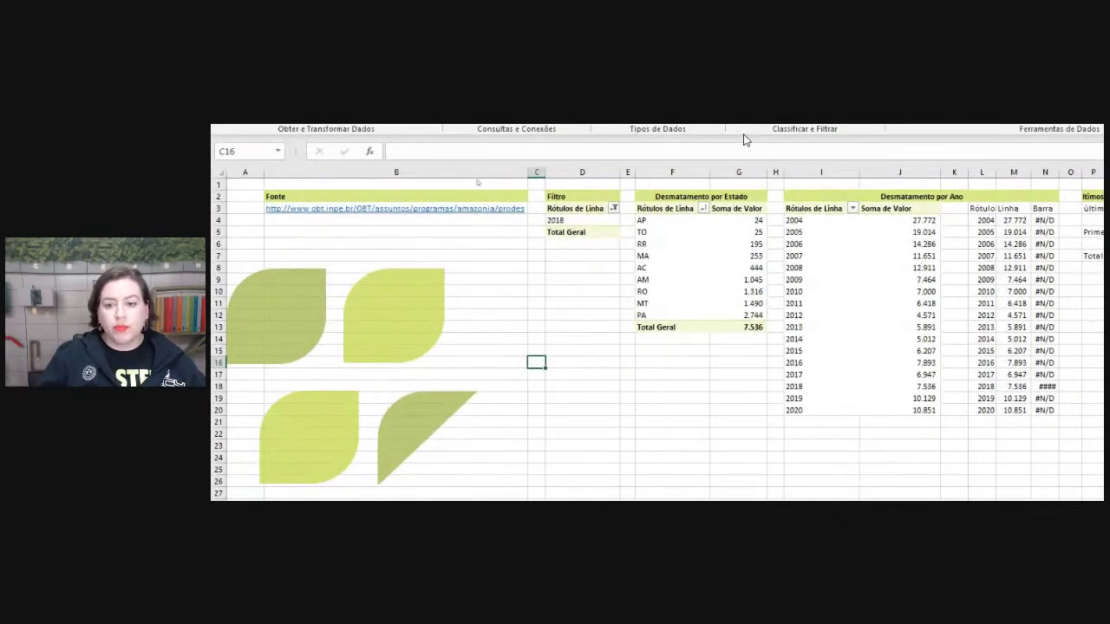
pyautogui.click(562, 423)
pyautogui.click(552, 410)
pyautogui.click(555, 396)
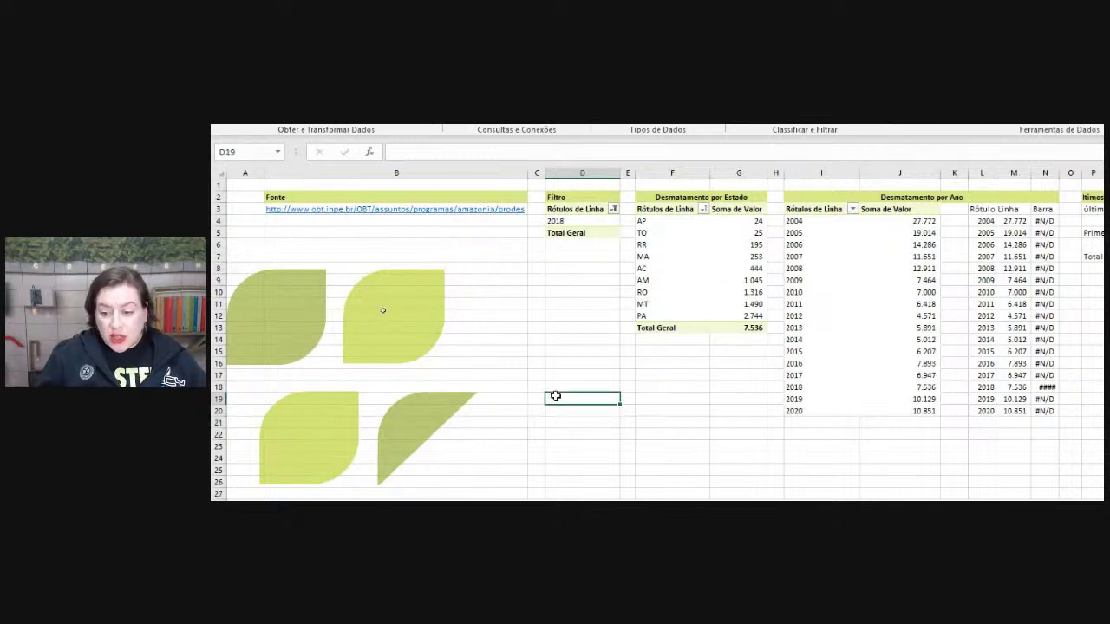
pyautogui.click(572, 451)
pyautogui.scroll(-3, 572, 451)
pyautogui.scroll(-2, 571, 452)
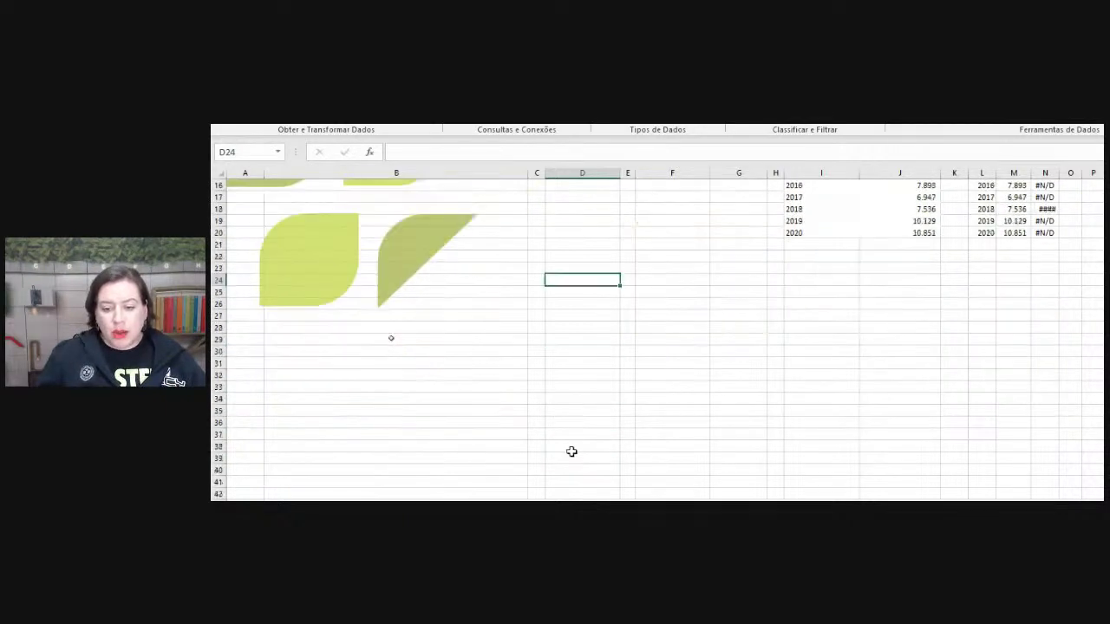
pyautogui.click(337, 365)
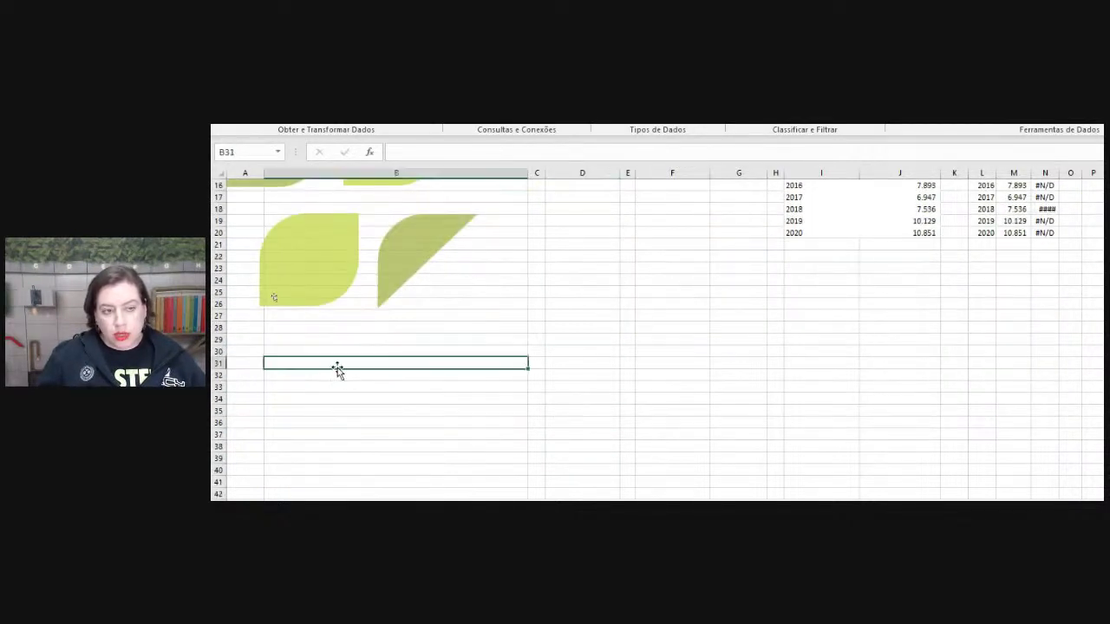
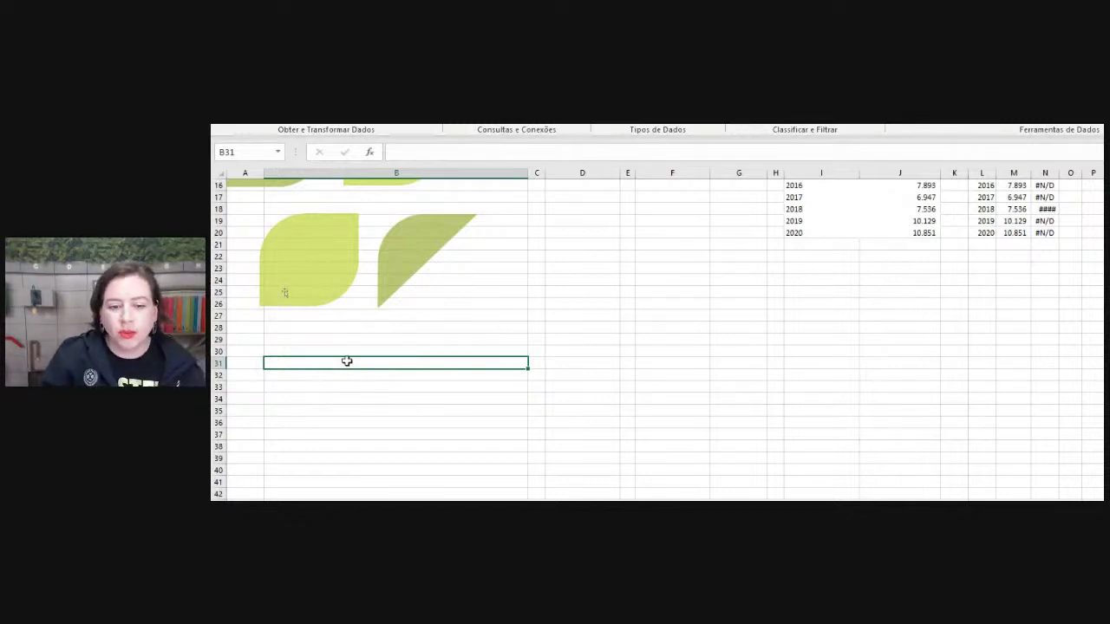
# Select cell B29 on the Apoio sheet, just below the leaf shapes
pyautogui.click(487, 320)
pyautogui.click(535, 329)
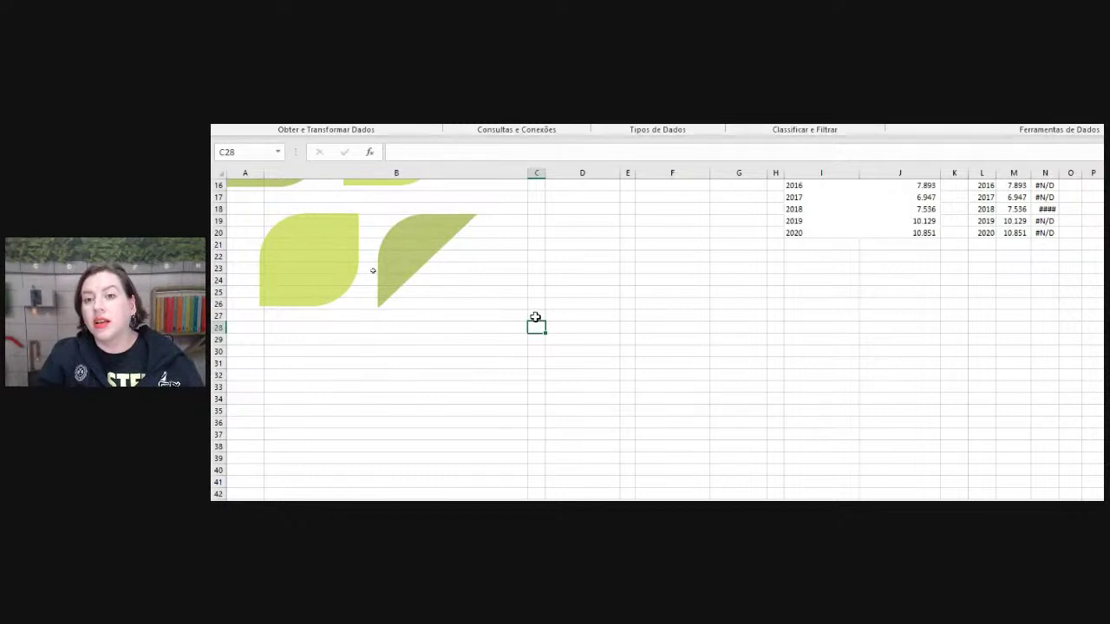
pyautogui.click(458, 343)
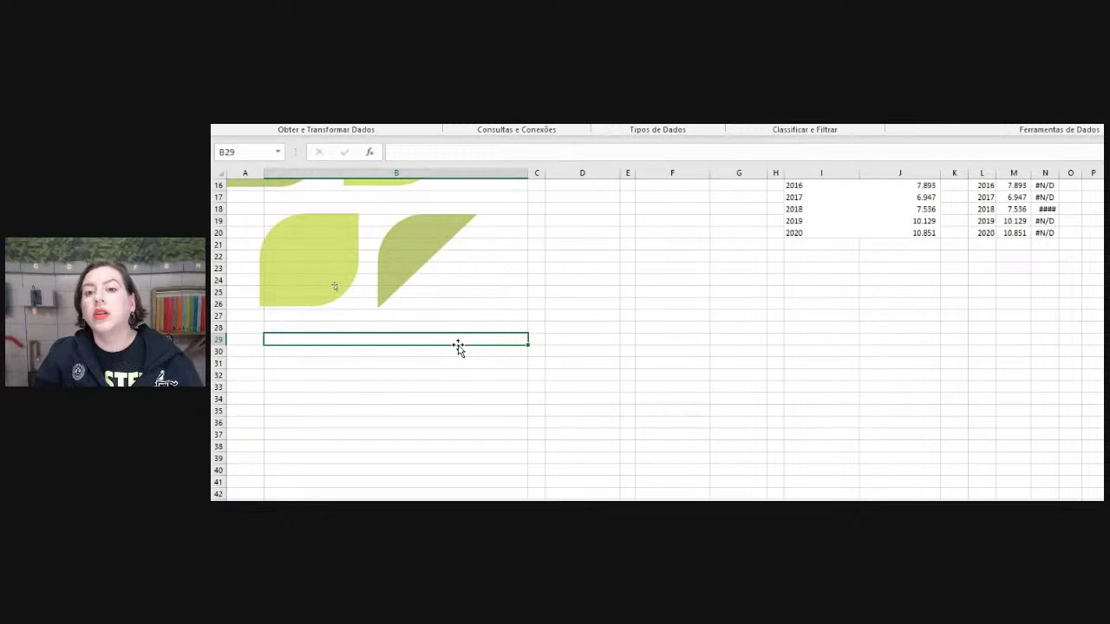
pyautogui.click(469, 351)
pyautogui.click(464, 339)
pyautogui.click(470, 329)
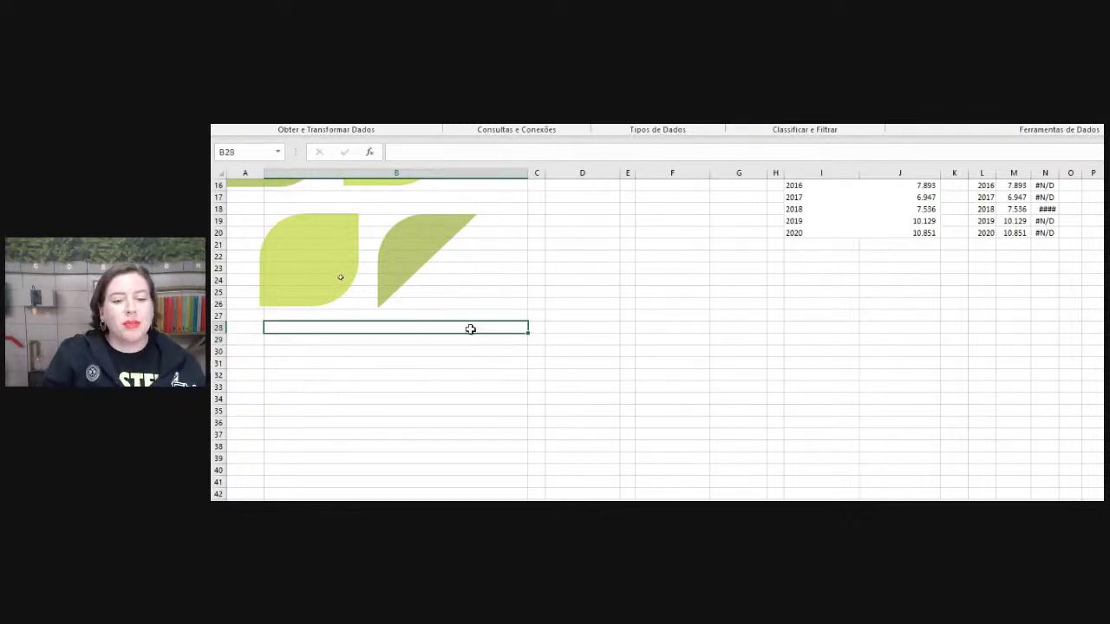
pyautogui.click(488, 339)
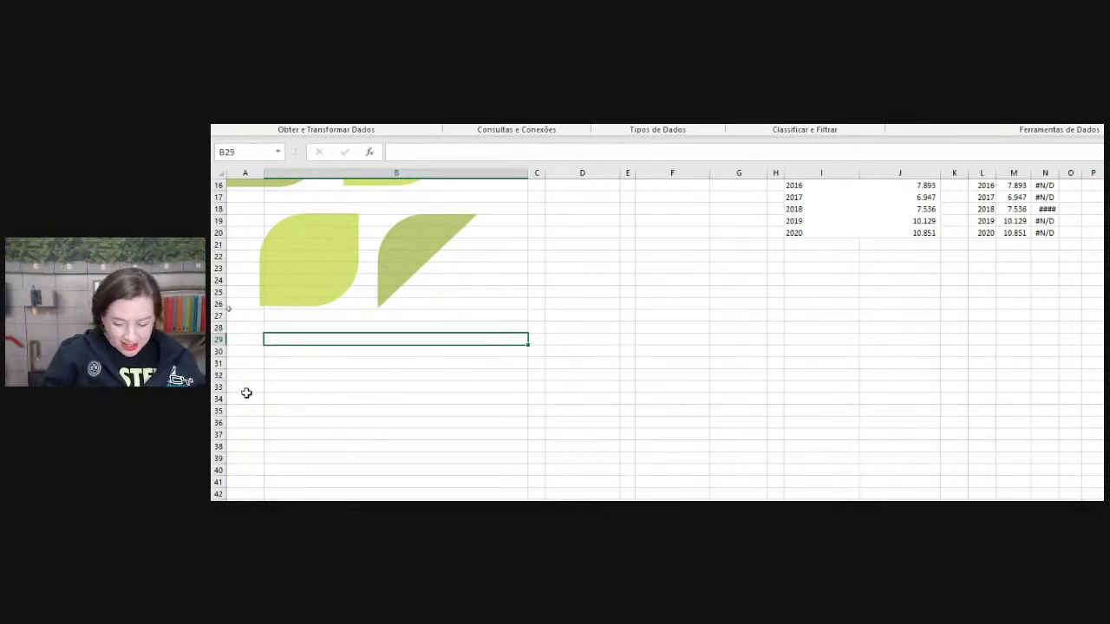
pyautogui.press('super+minus')
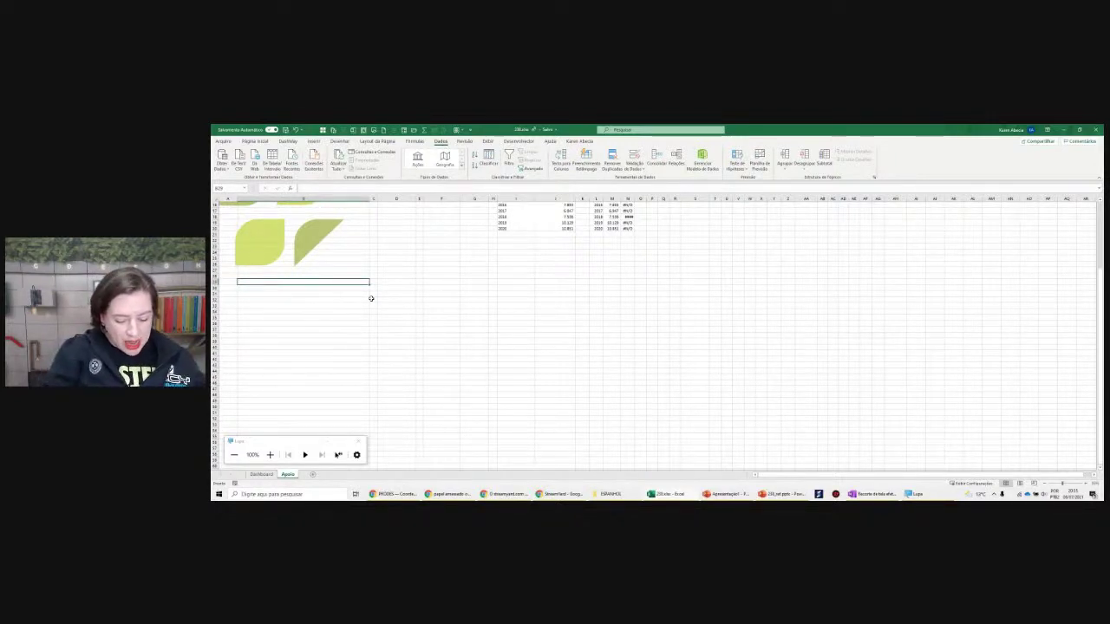
# Insert a pivot table at B29 using the workbook's data model as its source
pyautogui.hotkey('alt', 't')
pyautogui.press('b')
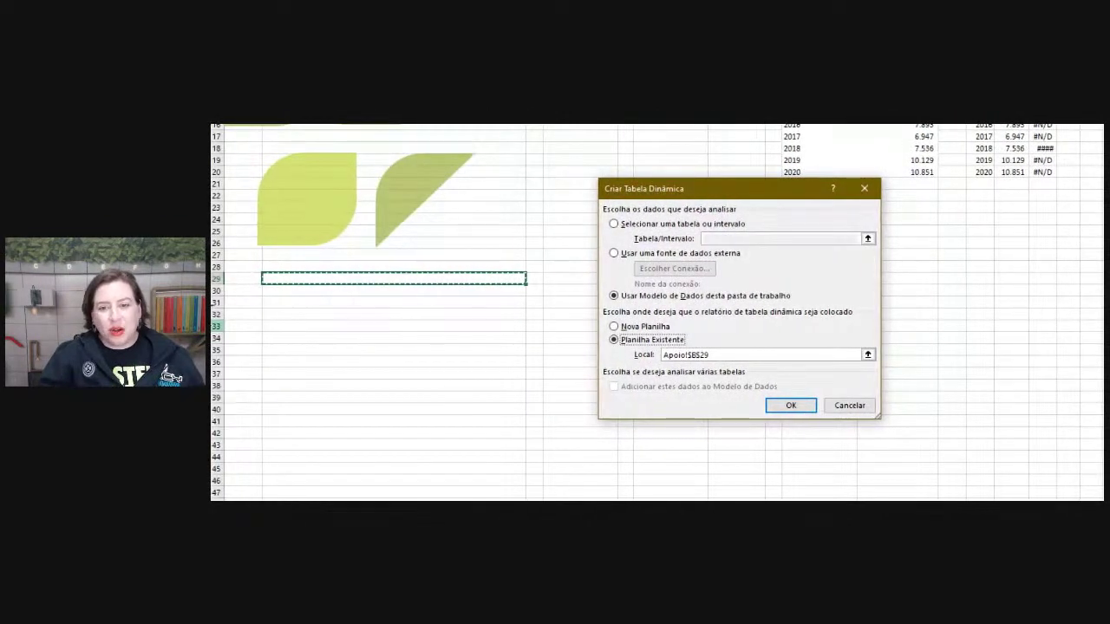
pyautogui.click(613, 224)
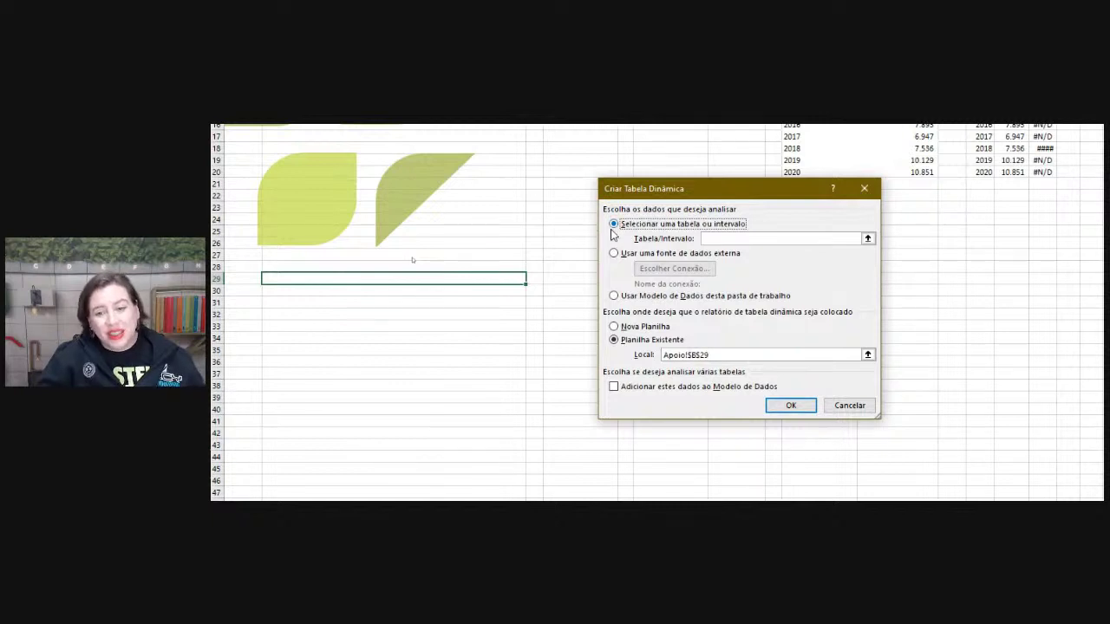
pyautogui.click(615, 253)
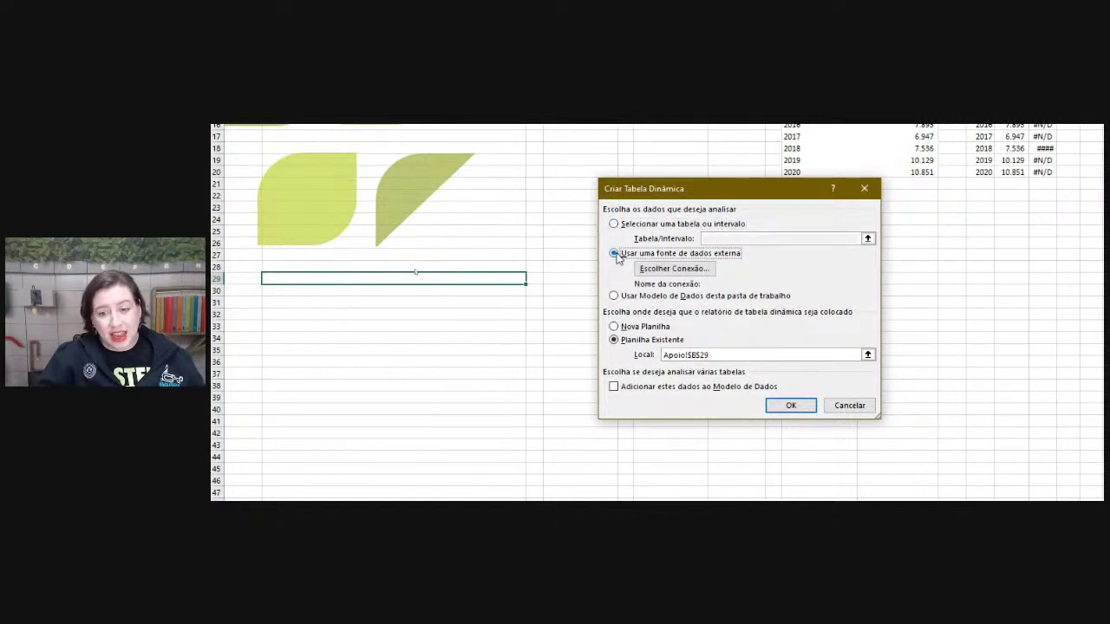
pyautogui.click(614, 296)
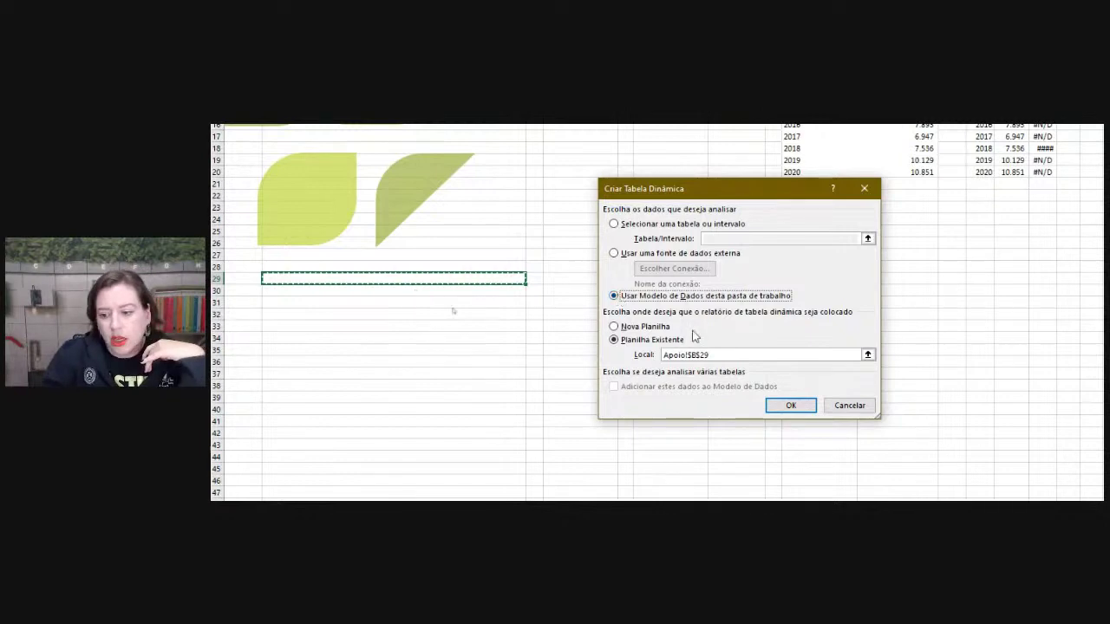
pyautogui.click(799, 408)
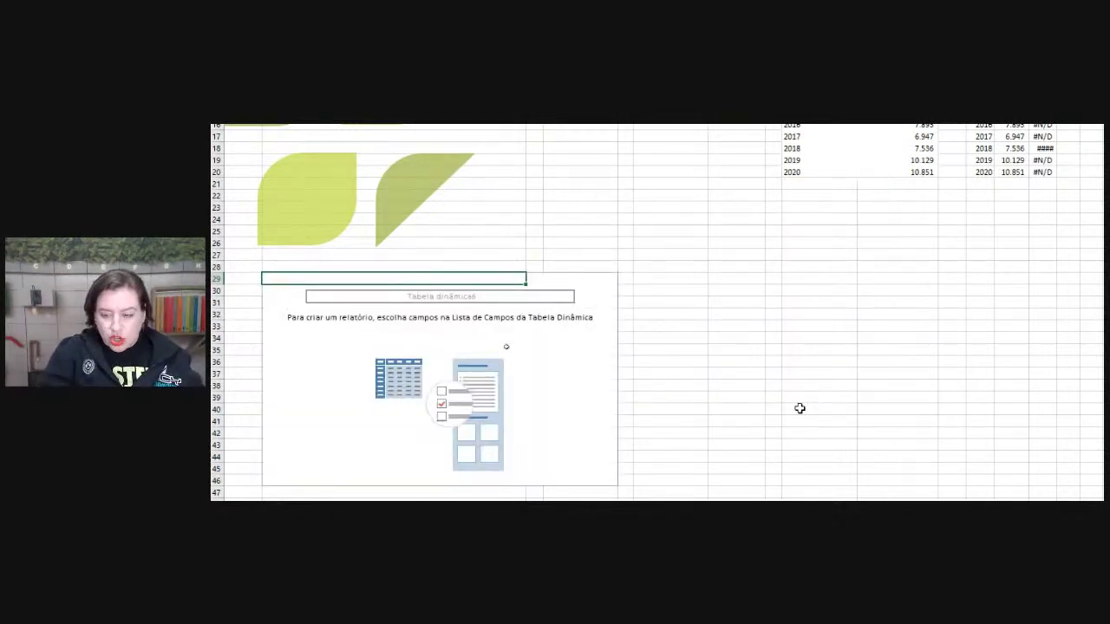
# Float and enlarge the PivotTable field list and expand the Taxa PRODES Amazônia fields
pyautogui.press('super+minus')
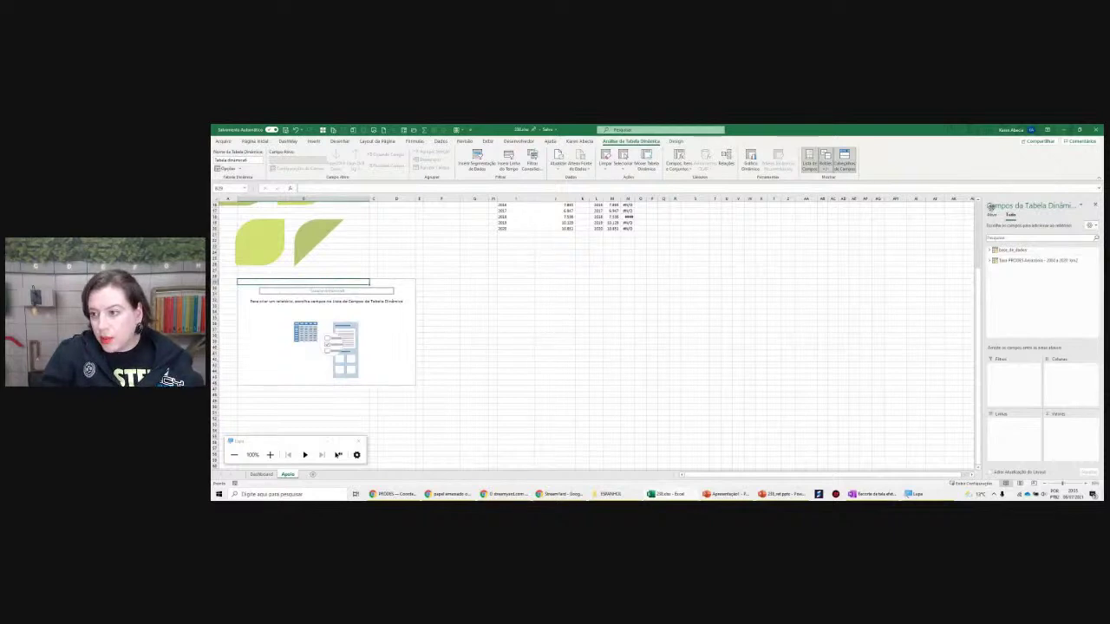
pyautogui.moveTo(990, 207); pyautogui.dragTo(448, 224)
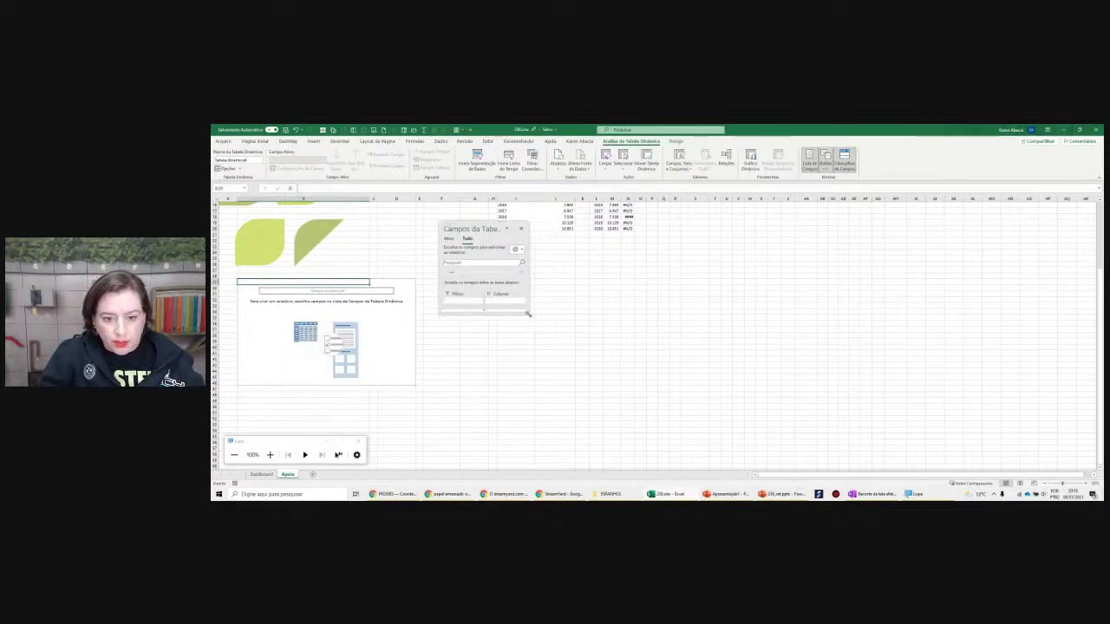
pyautogui.moveTo(528, 313); pyautogui.dragTo(583, 445)
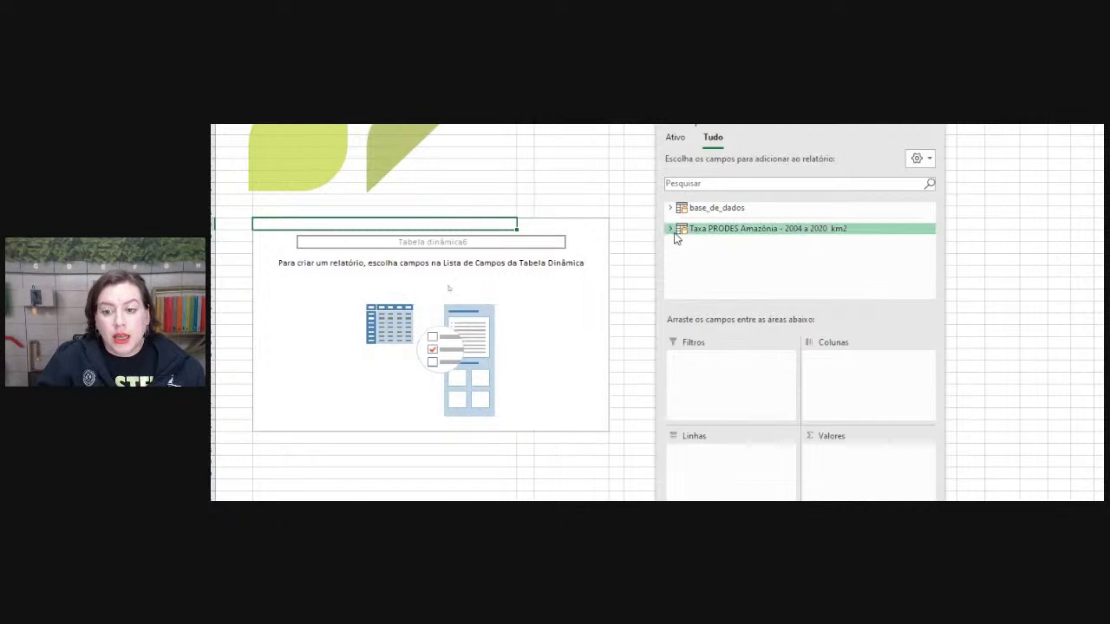
pyautogui.click(673, 231)
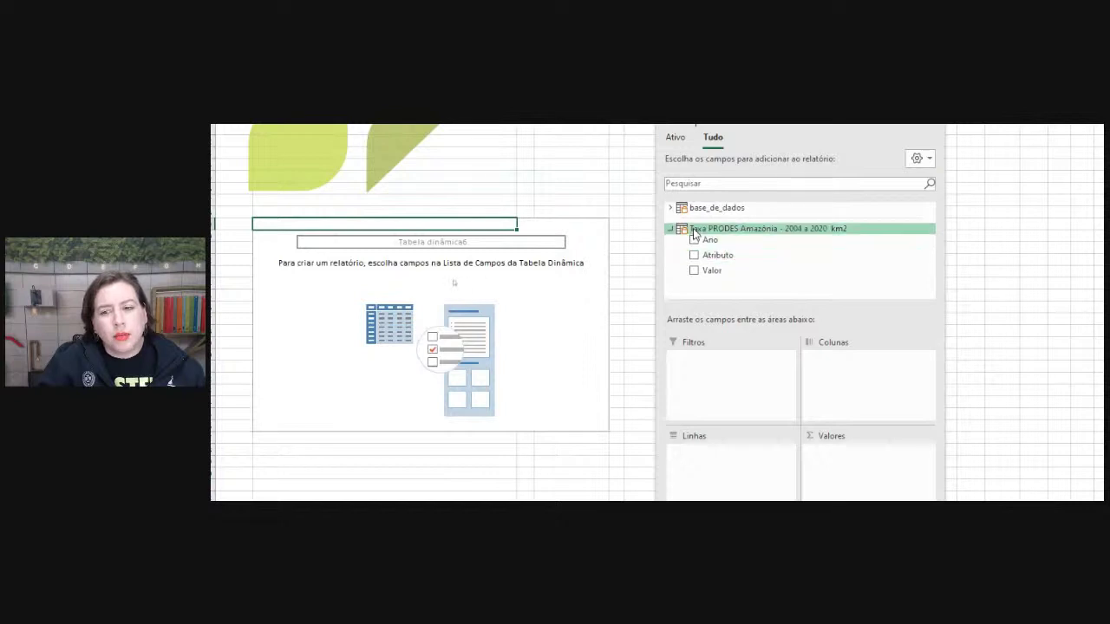
pyautogui.click(671, 209)
pyautogui.click(671, 208)
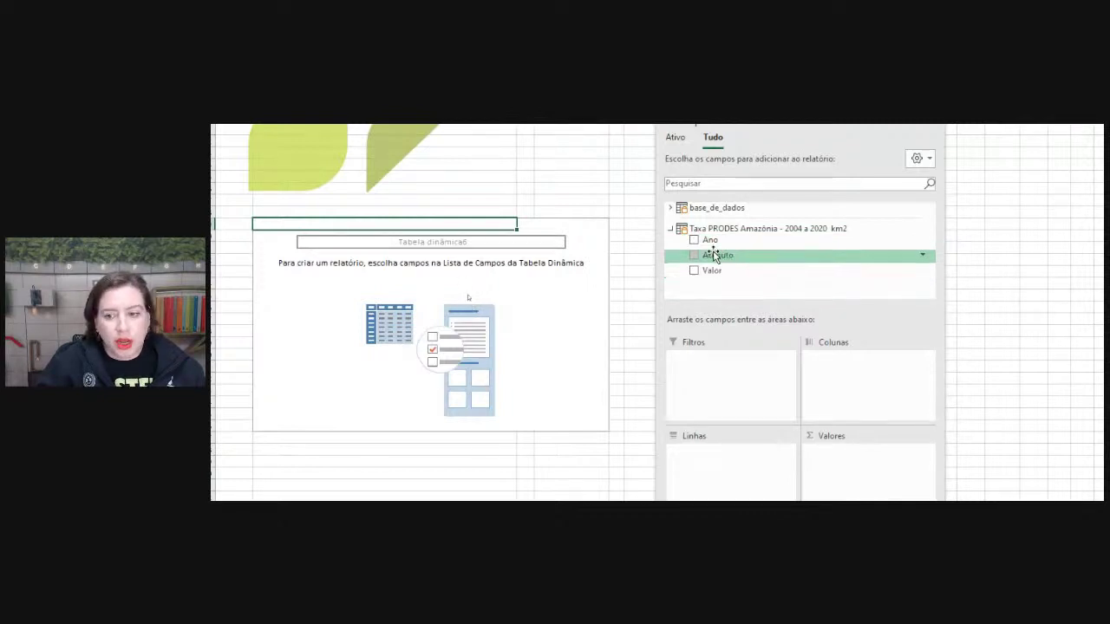
# Place Ano in Columns, Valor in Values and Atributo in Rows
pyautogui.moveTo(710, 239); pyautogui.dragTo(733, 473)
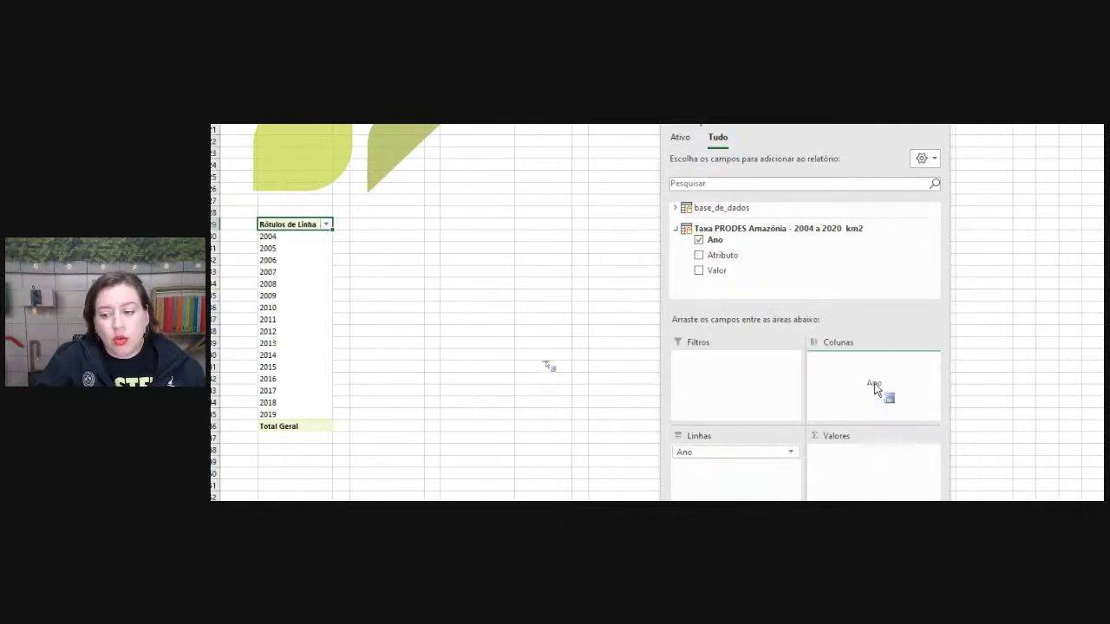
pyautogui.moveTo(708, 453); pyautogui.dragTo(877, 390)
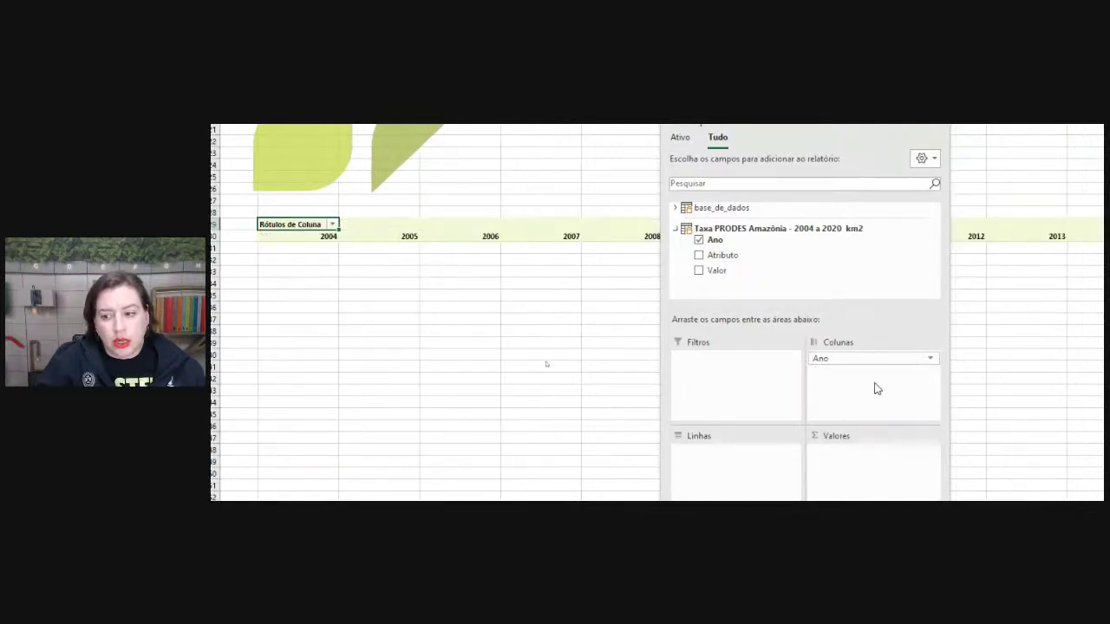
pyautogui.moveTo(714, 269); pyautogui.dragTo(828, 473)
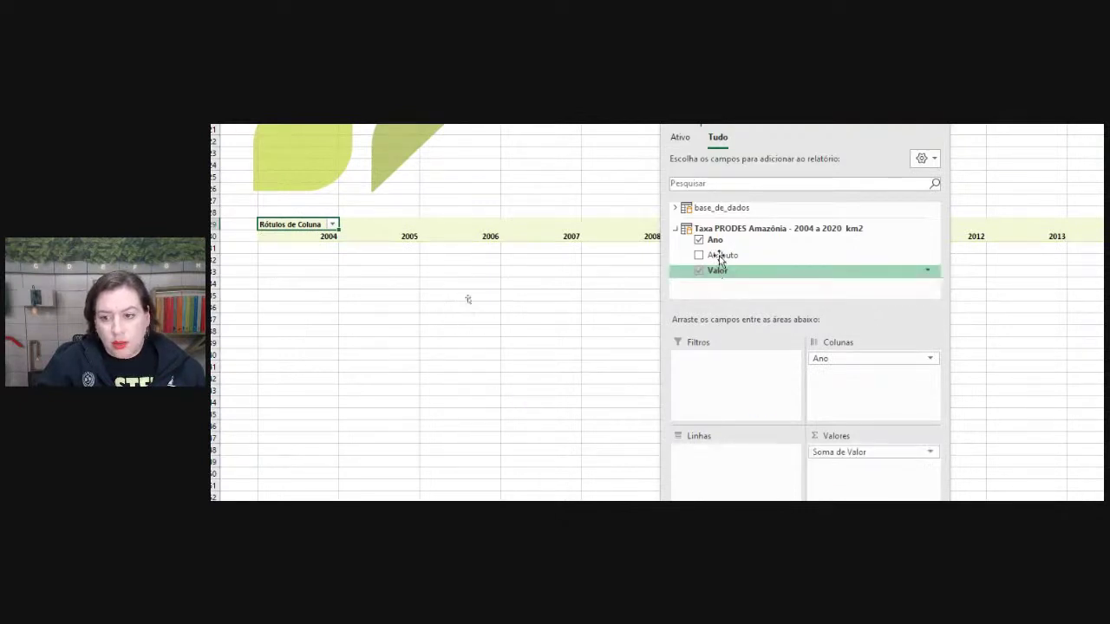
pyautogui.moveTo(719, 257); pyautogui.dragTo(699, 472)
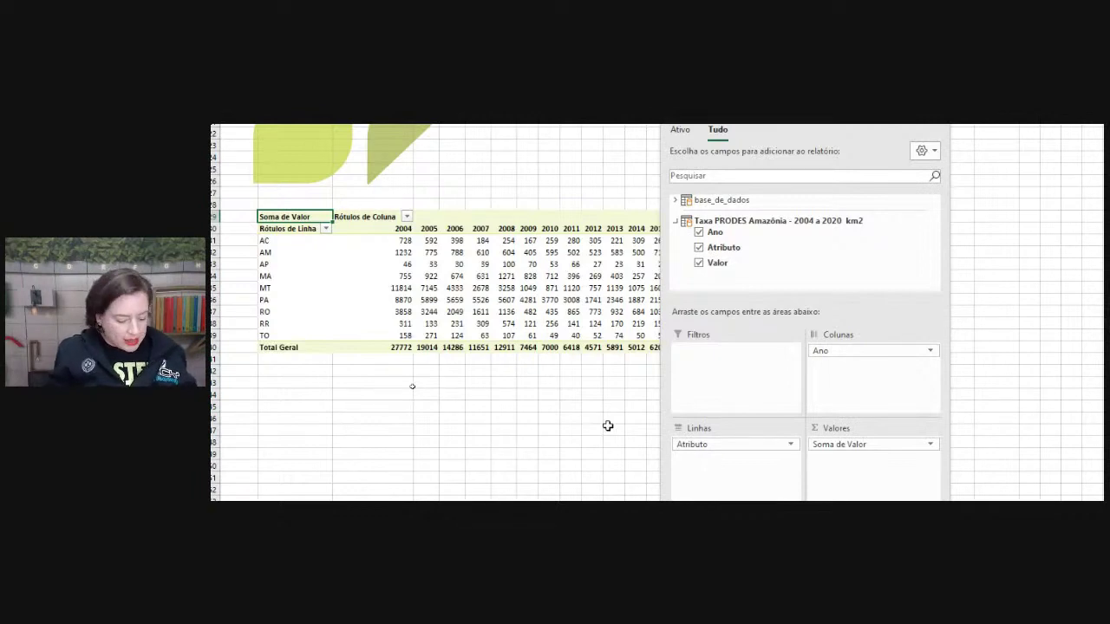
pyautogui.press('super+minus')
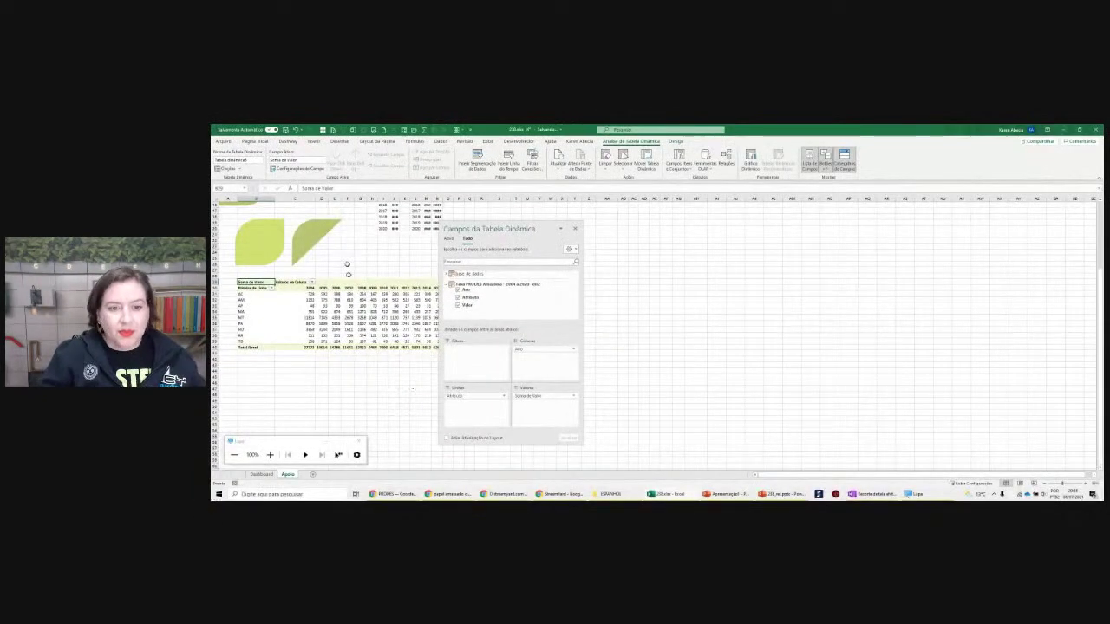
# Move the PivotTable field list off the table to the right and deselect the pivot
pyautogui.moveTo(473, 230); pyautogui.dragTo(562, 226)
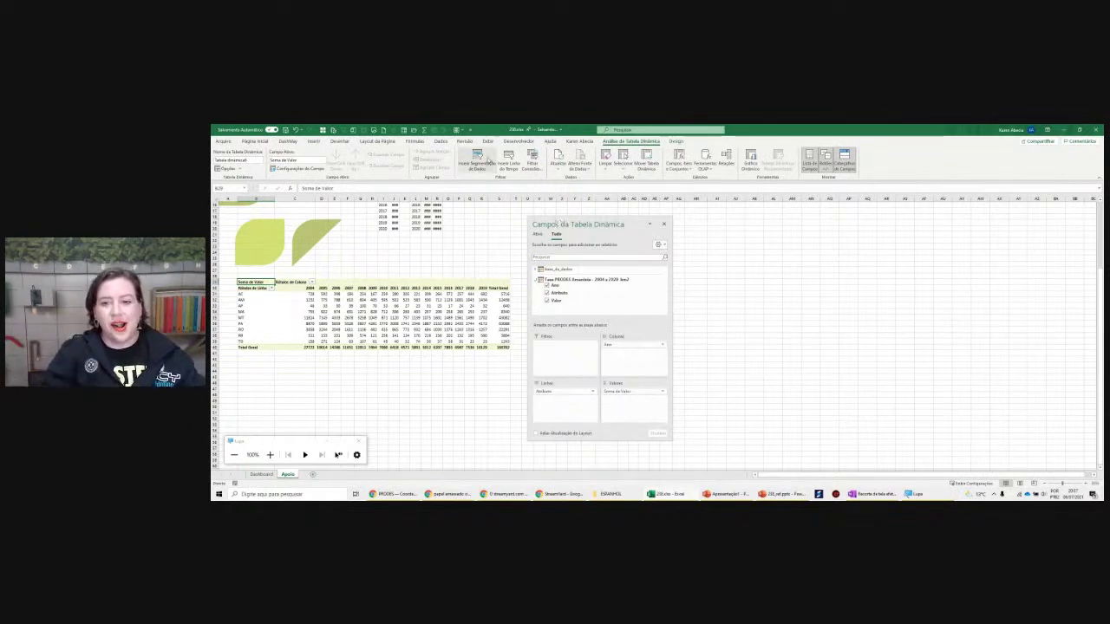
pyautogui.moveTo(561, 224); pyautogui.dragTo(1100, 233)
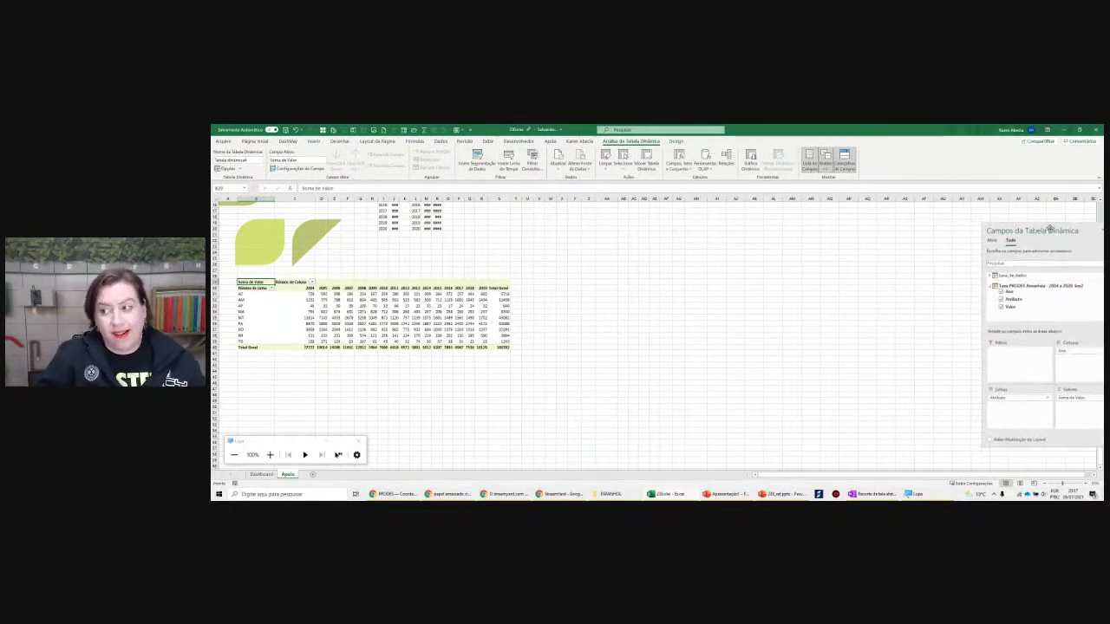
pyautogui.click(711, 250)
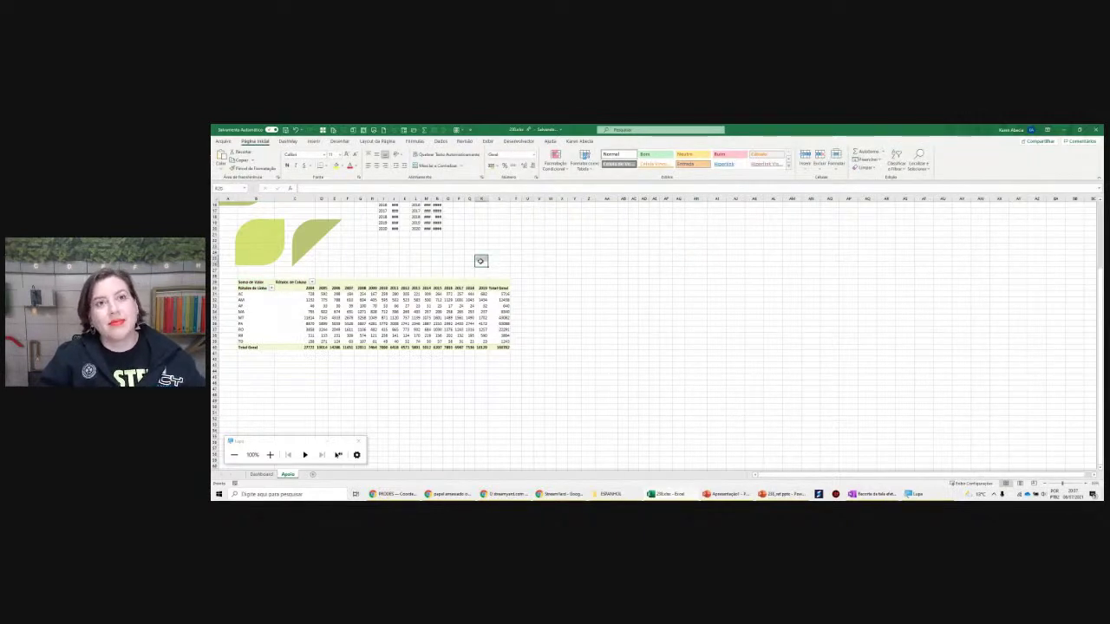
pyautogui.scroll(5, 479, 260)
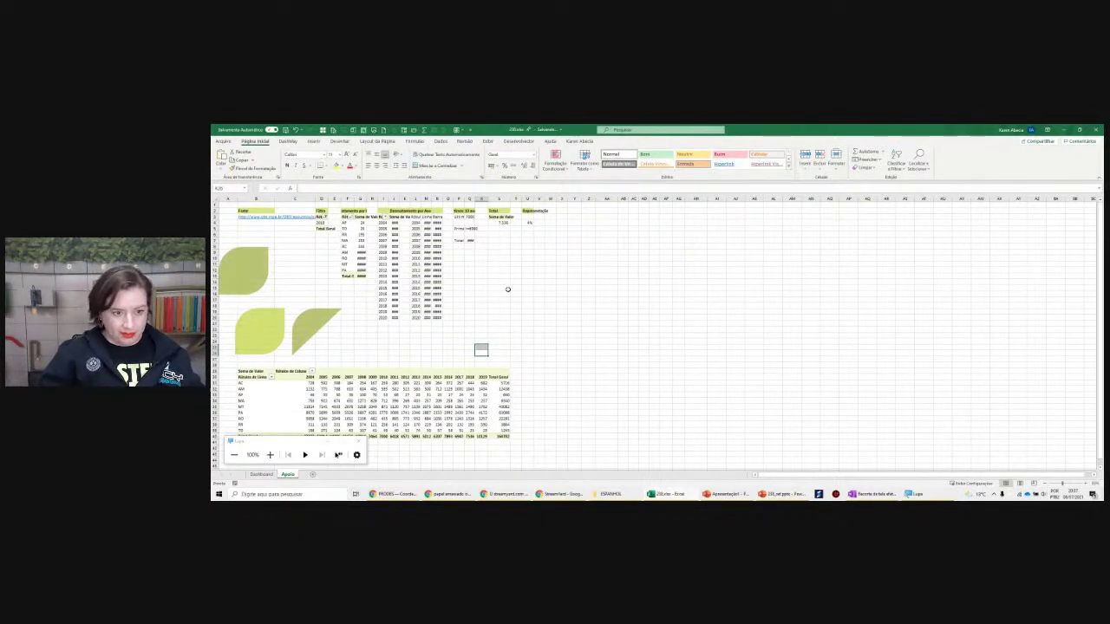
pyautogui.scroll(5, 509, 290)
pyautogui.scroll(3, 508, 291)
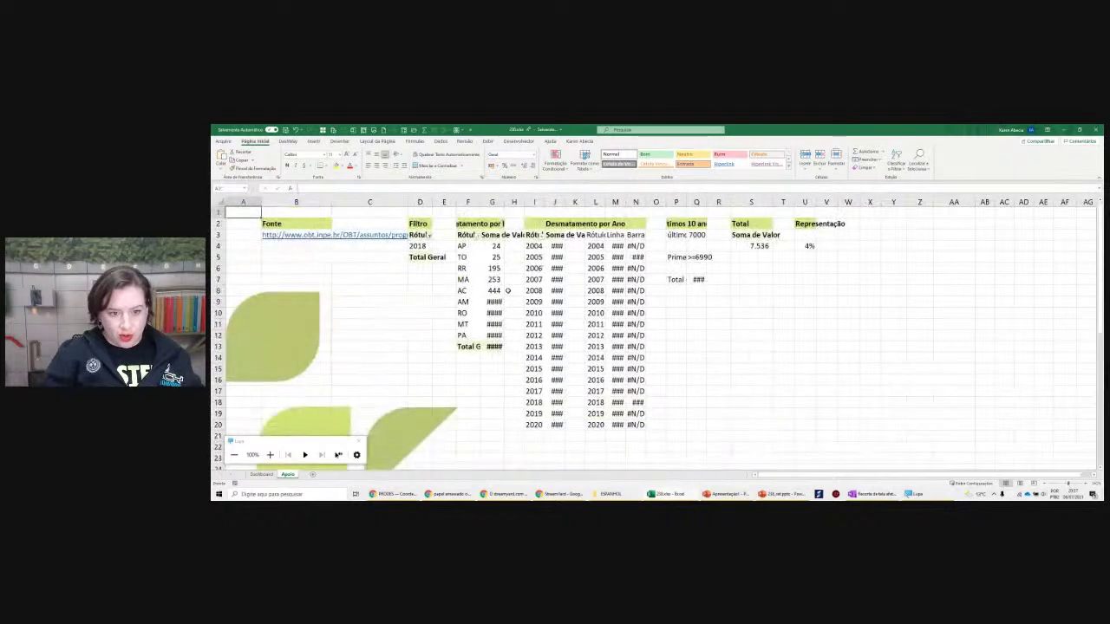
pyautogui.scroll(-5, 453, 321)
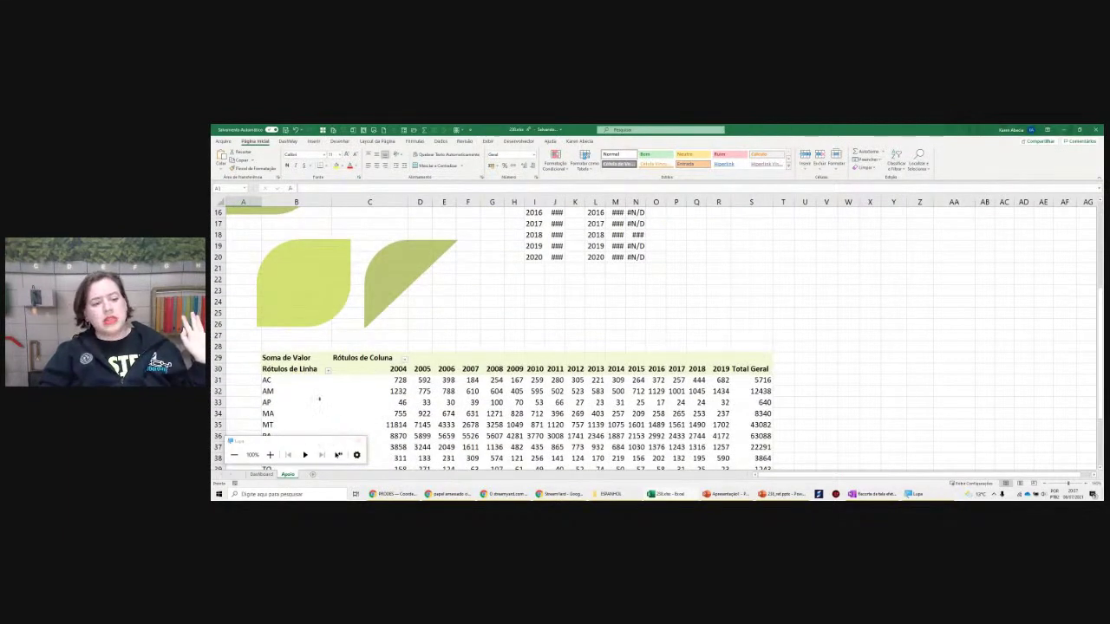
# Select the pivot table's full range and delete it
pyautogui.click(370, 403)
pyautogui.scroll(-3, 318, 371)
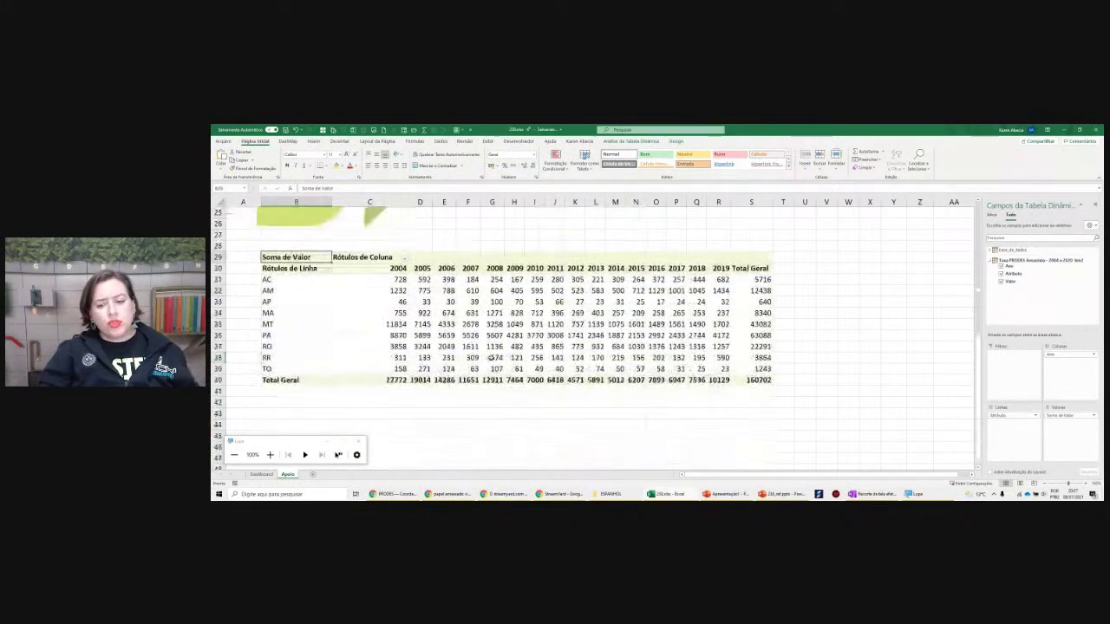
pyautogui.moveTo(286, 257); pyautogui.dragTo(759, 382)
pyautogui.press('Delete')
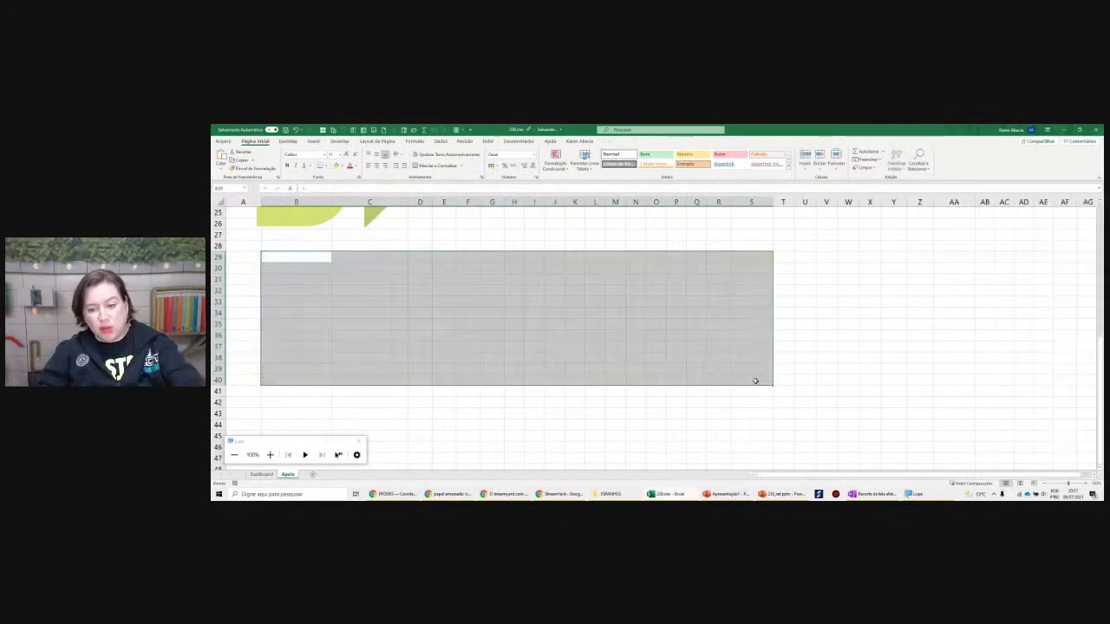
# AutoFit column G so its values display, then go to the Dashboard sheet
pyautogui.scroll(6, 573, 341)
pyautogui.scroll(2, 572, 341)
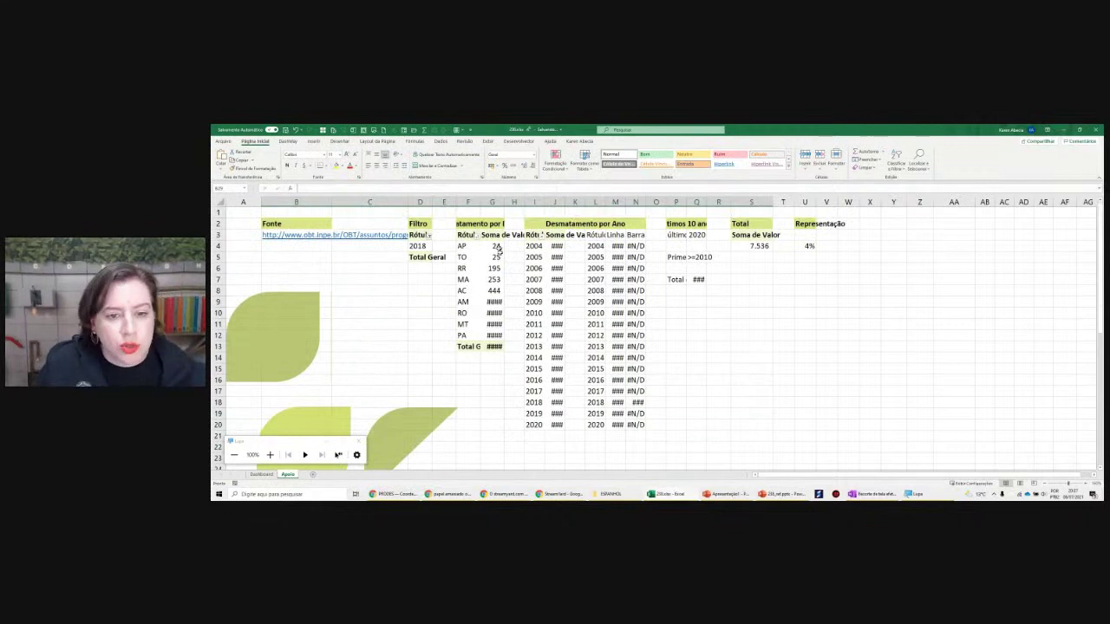
pyautogui.doubleClick(504, 203)
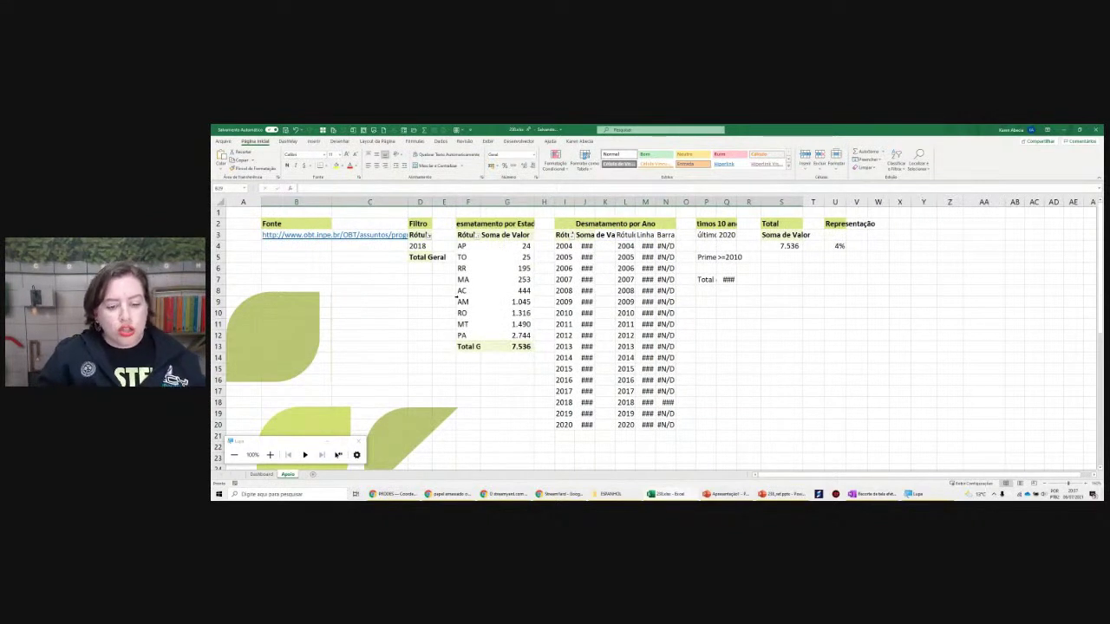
pyautogui.click(262, 474)
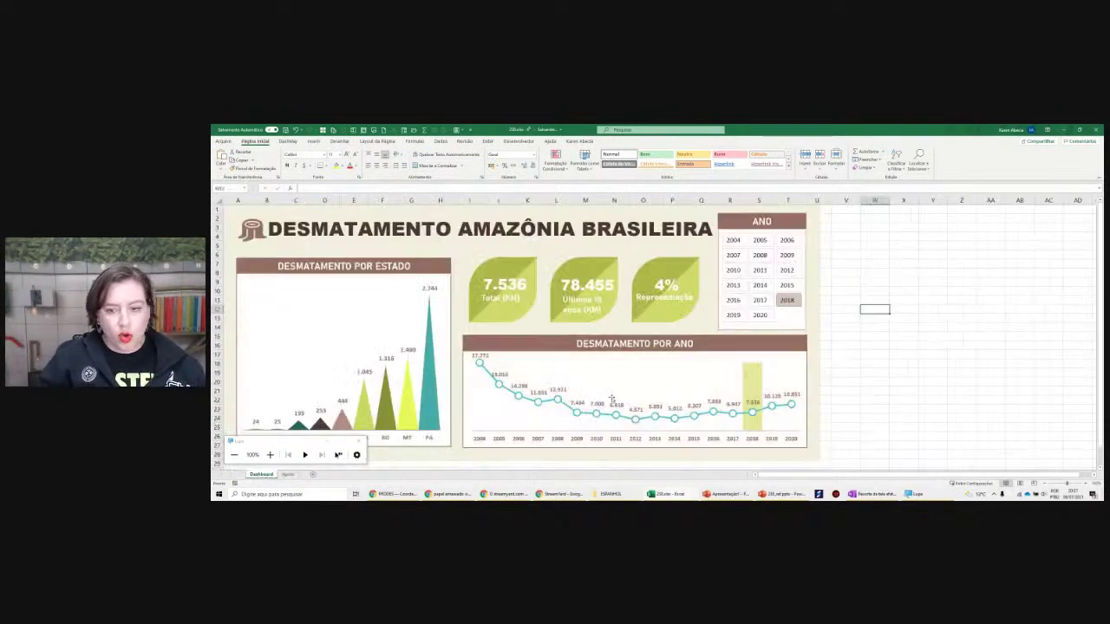
# Draw a large green rectangle to the right of the dashboard
pyautogui.keyDown('ctrl'); pyautogui.scroll(-1, 879, 367); pyautogui.keyUp('ctrl')
pyautogui.keyDown('ctrl'); pyautogui.scroll(-1, 880, 367); pyautogui.keyUp('ctrl')
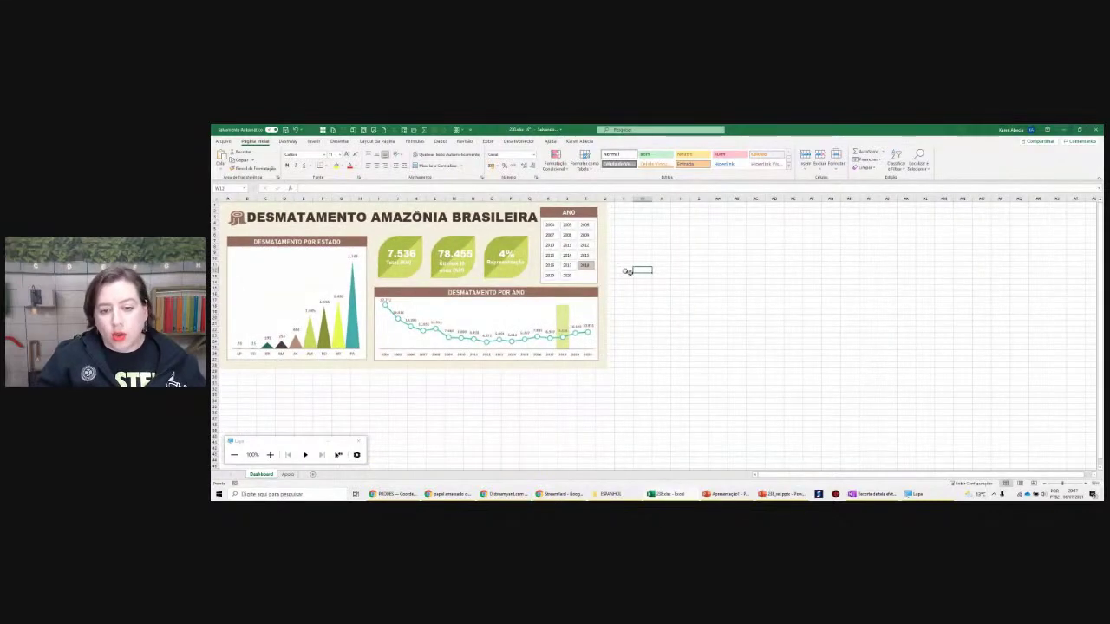
pyautogui.click(642, 253)
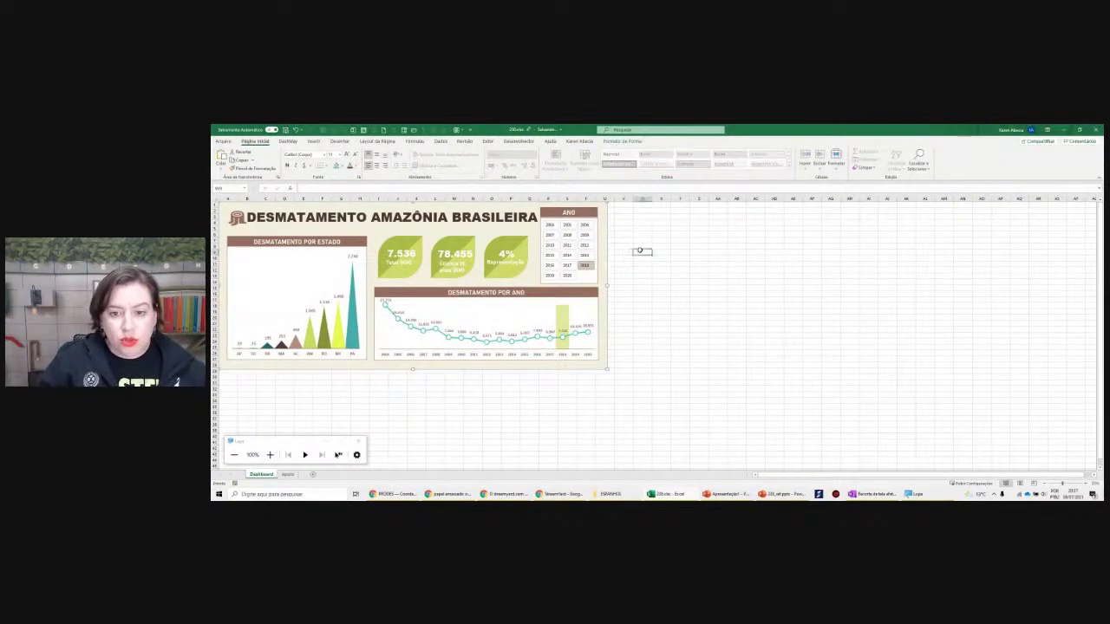
pyautogui.click(313, 140)
pyautogui.click(315, 164)
pyautogui.click(334, 187)
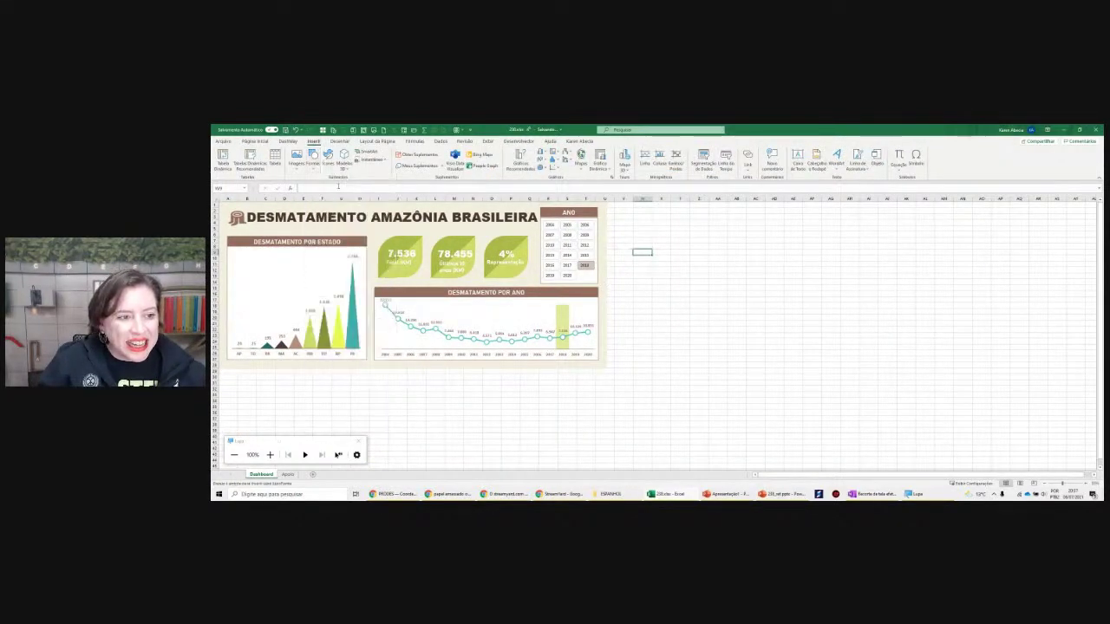
pyautogui.moveTo(619, 364); pyautogui.dragTo(994, 199)
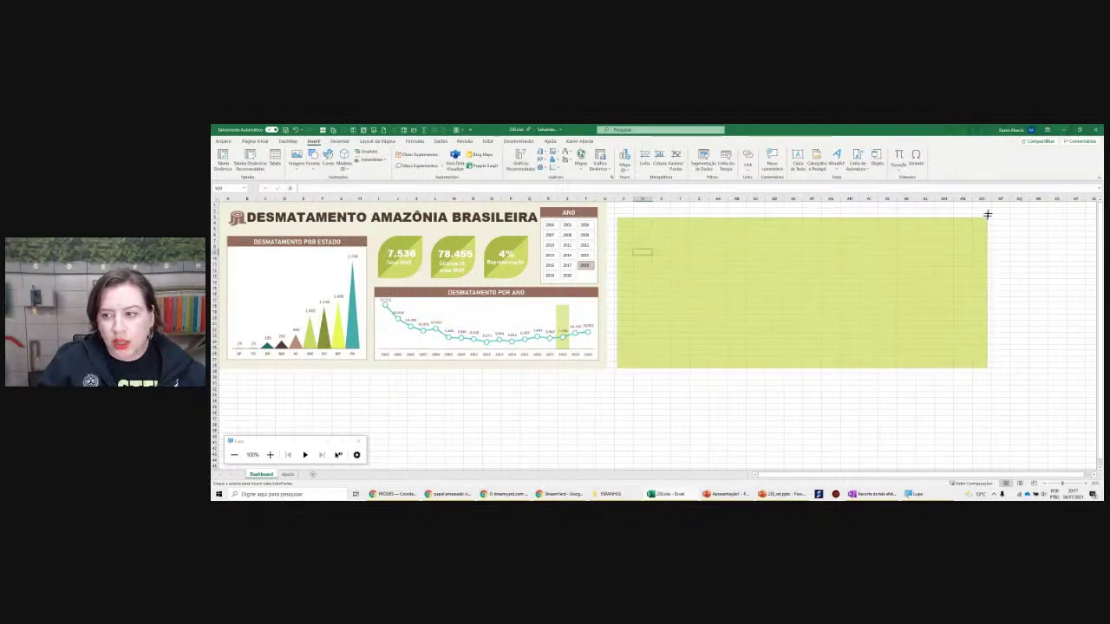
pyautogui.click(492, 406)
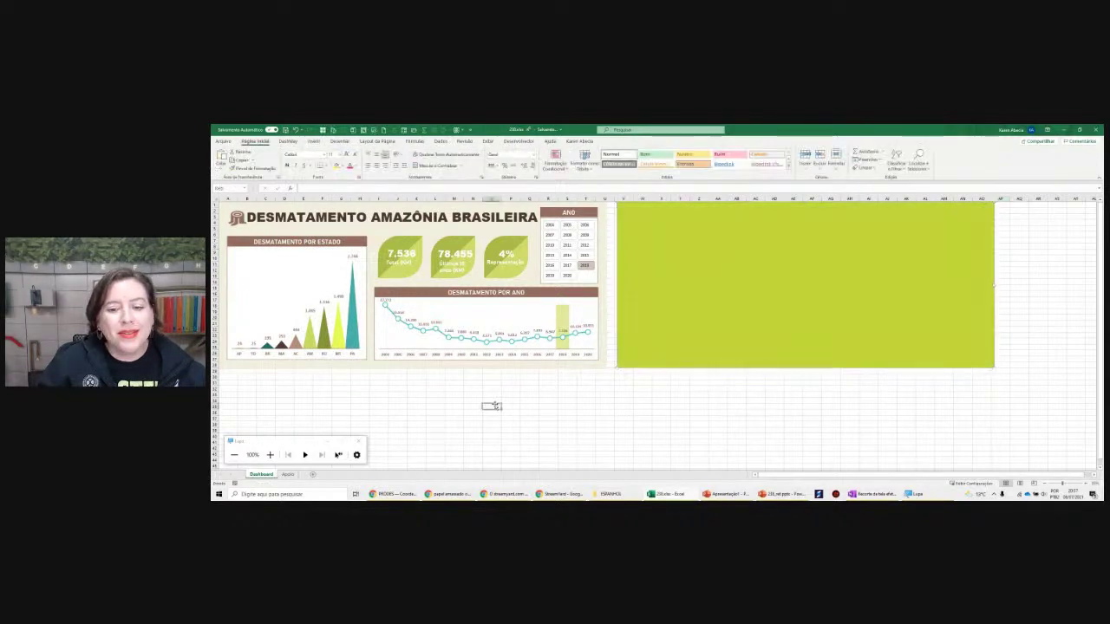
# Start creating custom theme colours from Page Layout > Colours
pyautogui.click(374, 142)
pyautogui.click(238, 151)
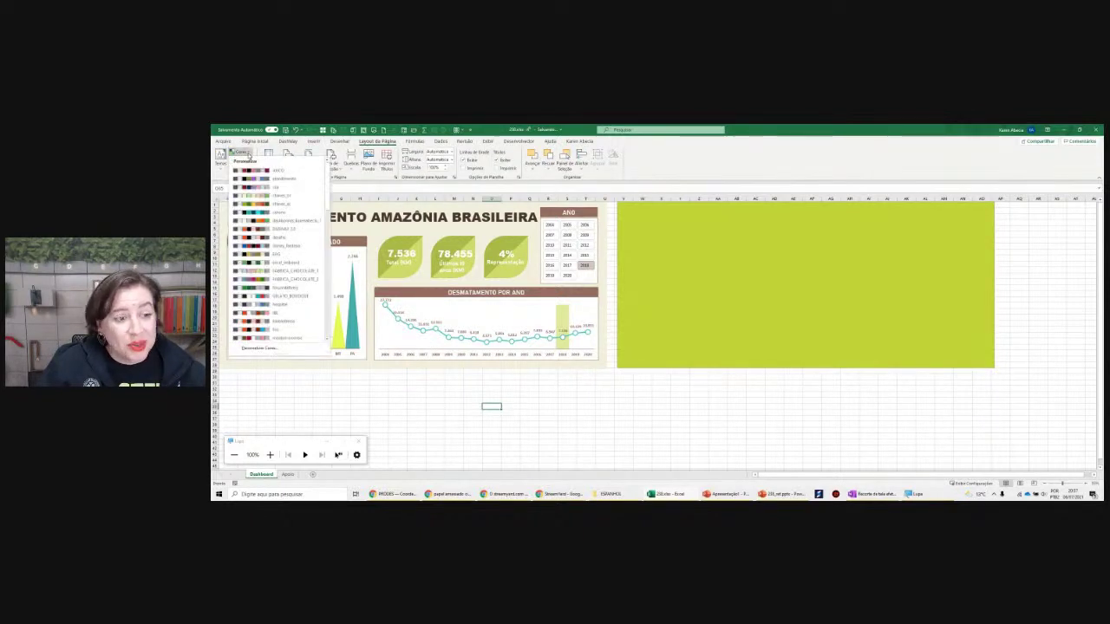
pyautogui.click(261, 347)
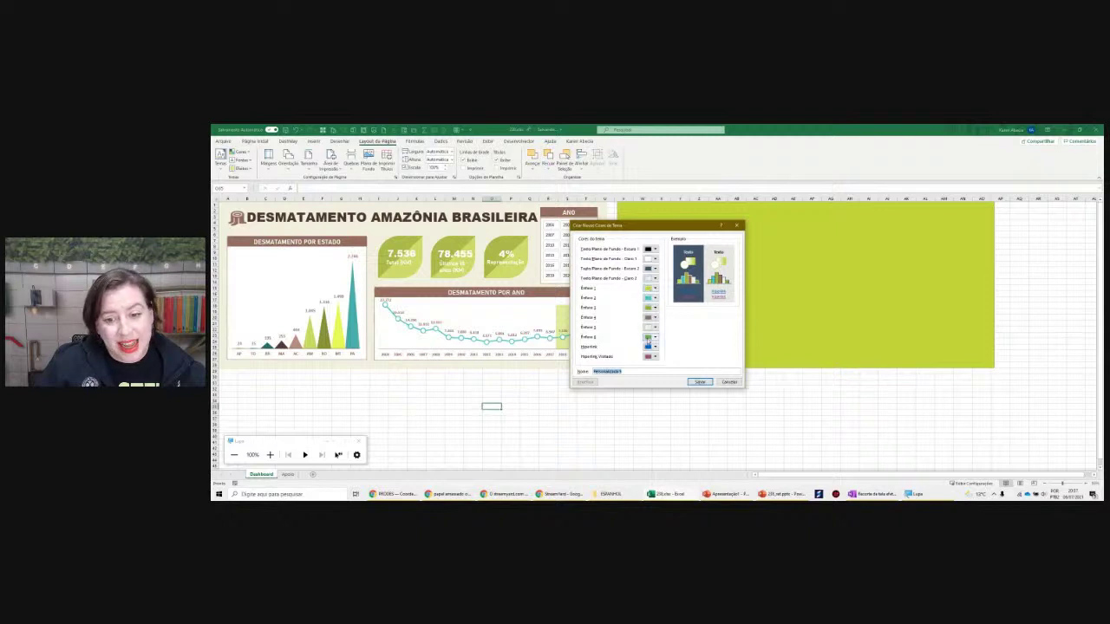
# In PowerPoint, move the infographic beside the #C3D338, #46C3BF and #9DAC3B swatches
pyautogui.click(763, 495)
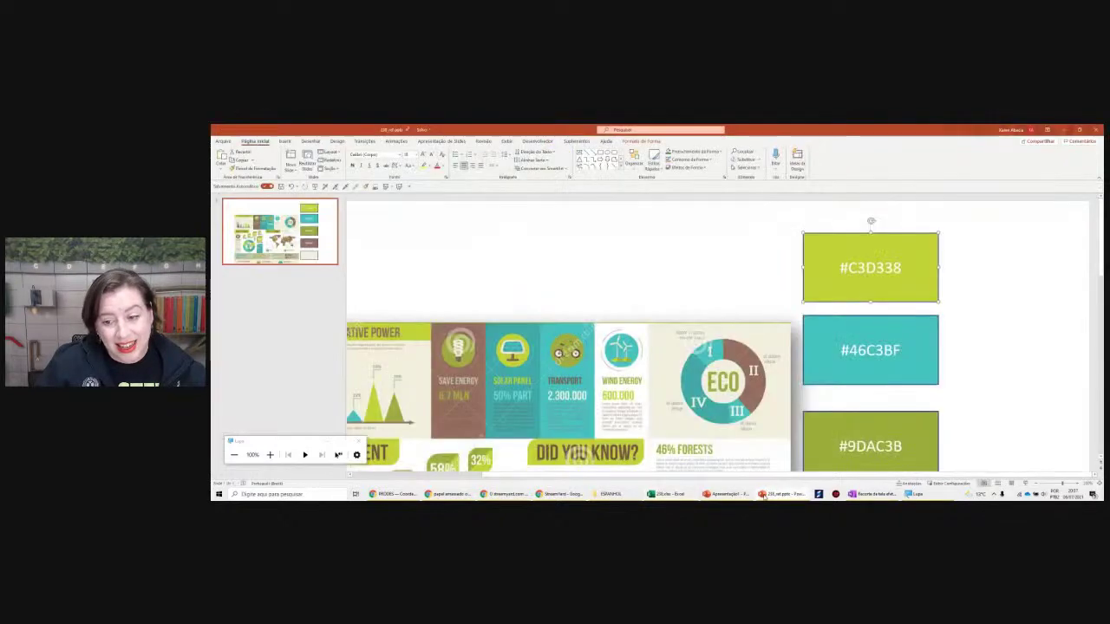
pyautogui.moveTo(656, 433); pyautogui.dragTo(742, 324)
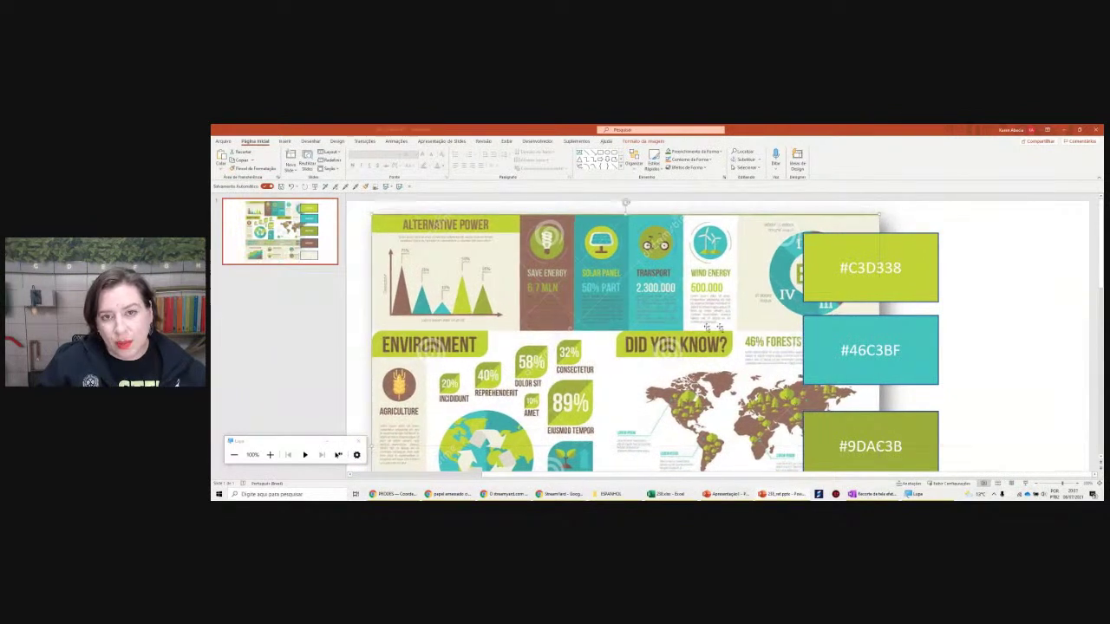
pyautogui.moveTo(596, 316); pyautogui.dragTo(552, 317)
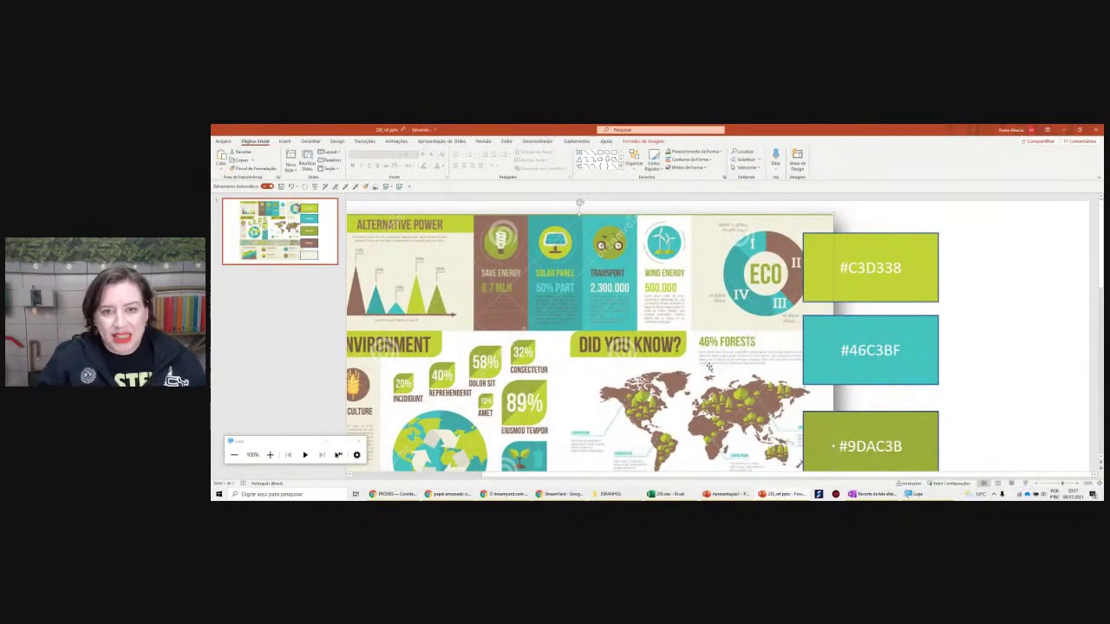
pyautogui.hotkey('alt', 'Tab')
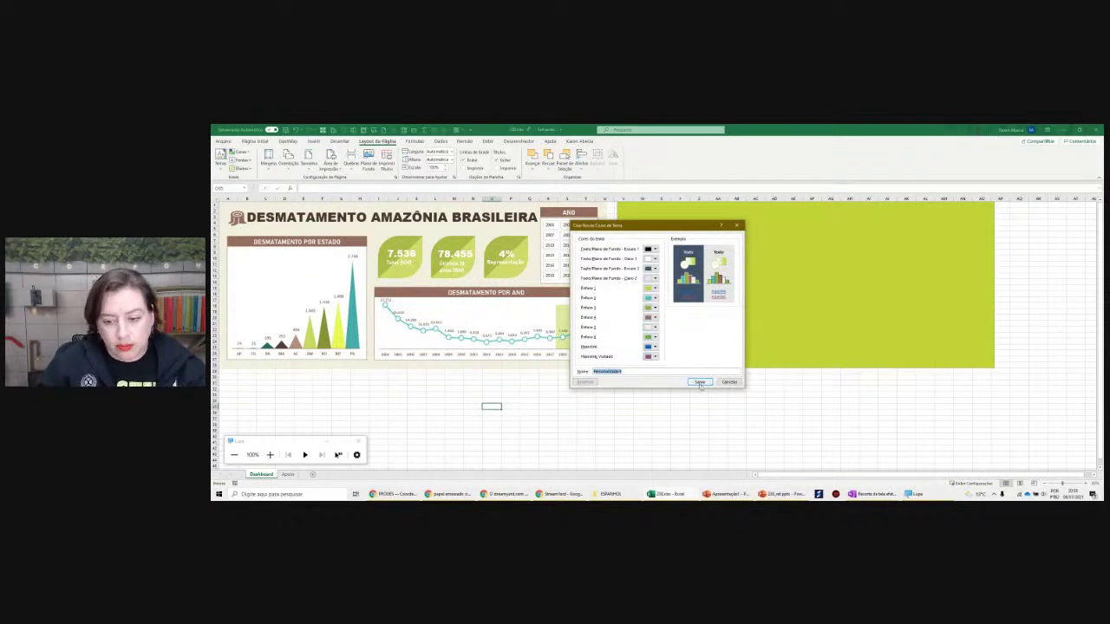
# Cancel the new theme colours and select the green rectangle
pyautogui.click(733, 382)
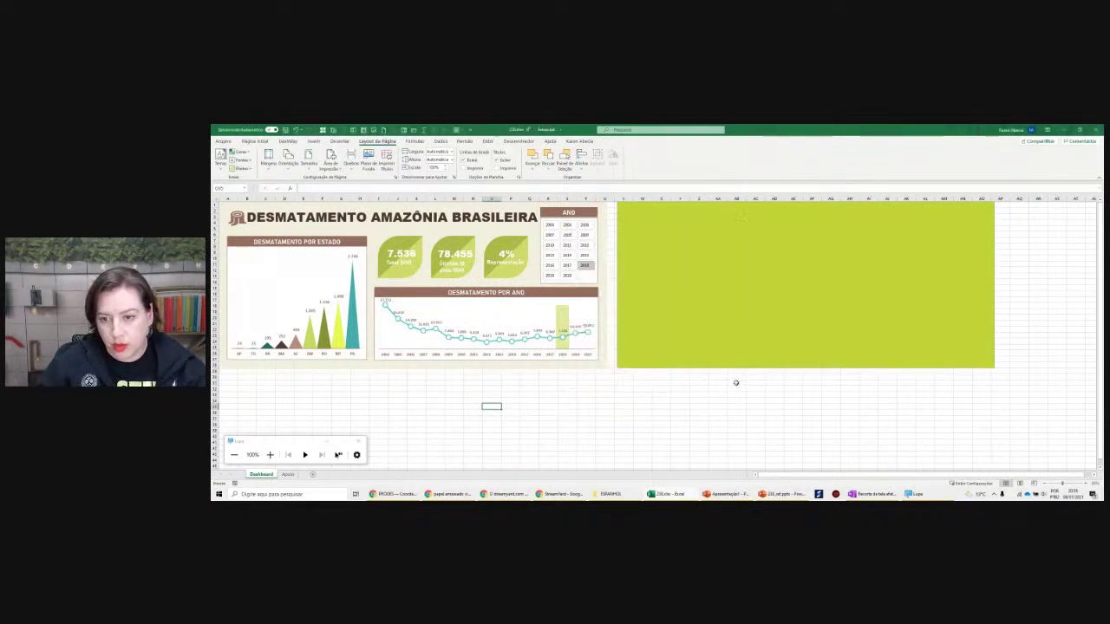
pyautogui.moveTo(675, 248); pyautogui.dragTo(676, 258)
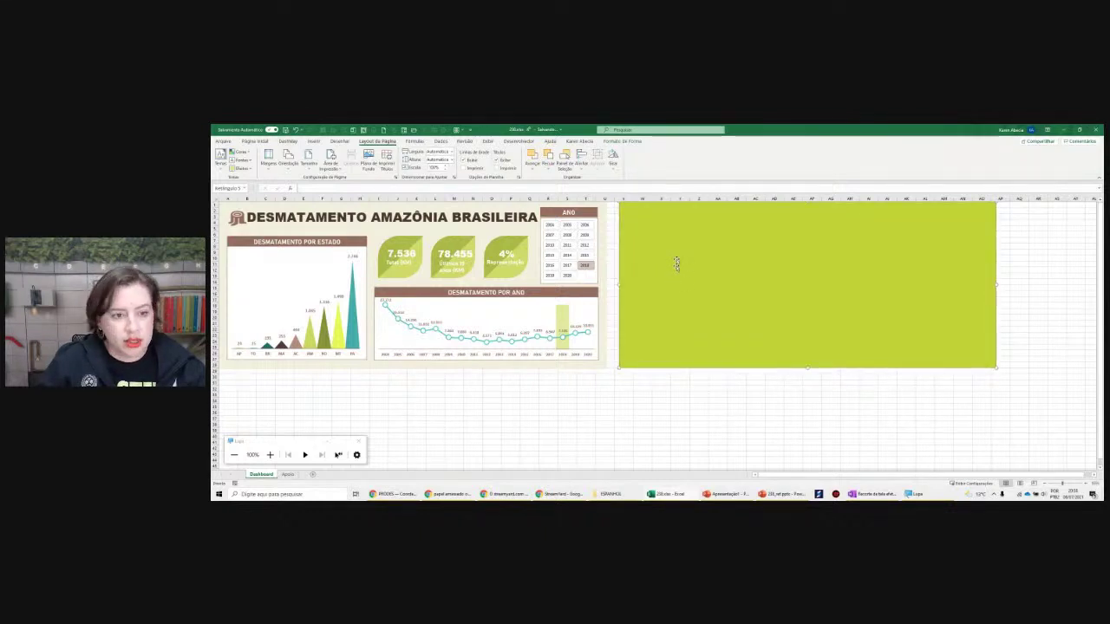
pyautogui.click(692, 392)
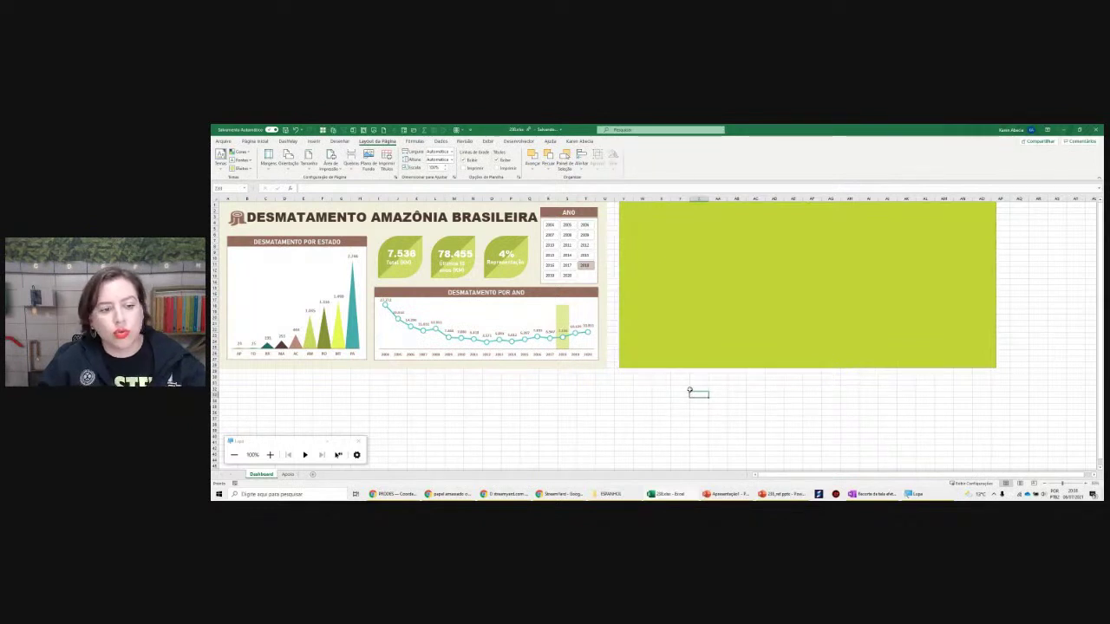
pyautogui.click(655, 279)
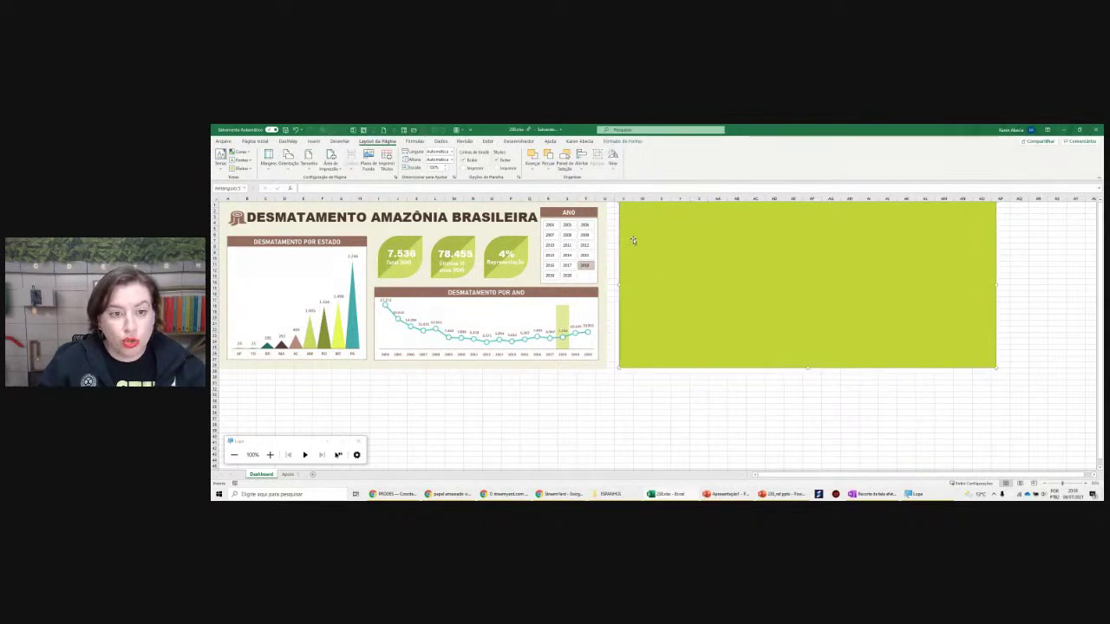
# Set the rectangle's outline and change its fill to light beige
pyautogui.click(617, 142)
pyautogui.click(477, 160)
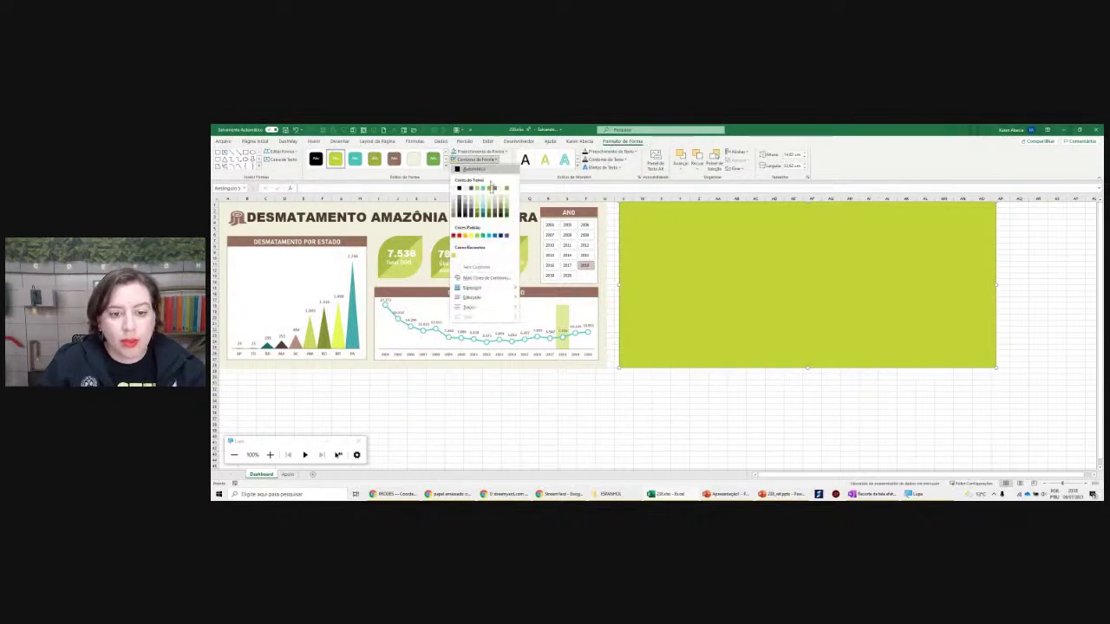
pyautogui.click(484, 266)
pyautogui.click(479, 152)
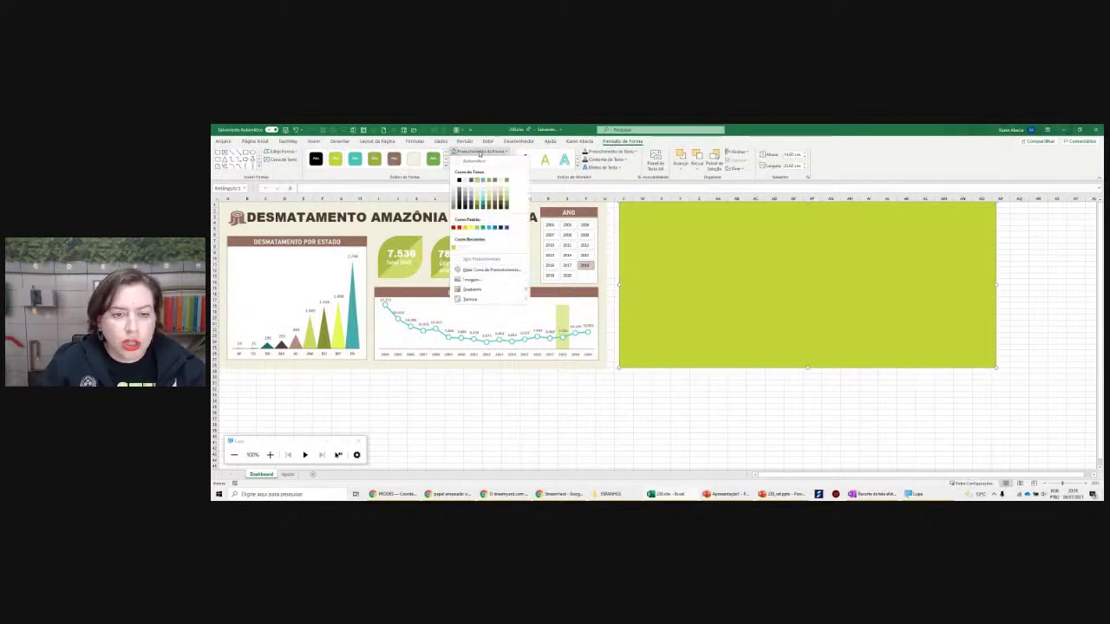
pyautogui.click(501, 182)
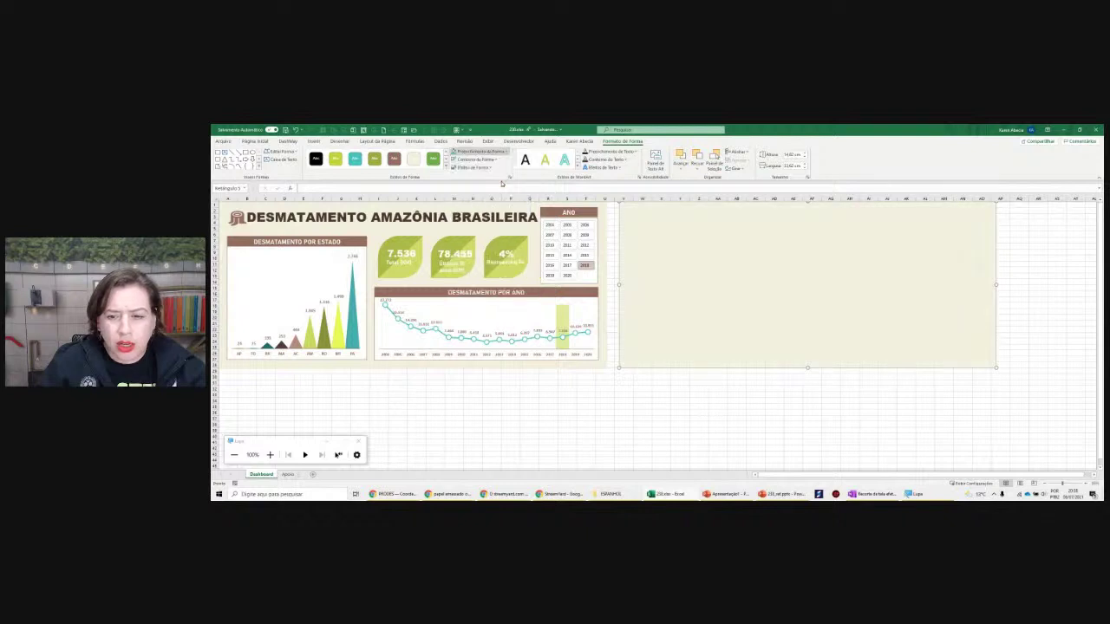
pyautogui.click(620, 392)
pyautogui.click(653, 316)
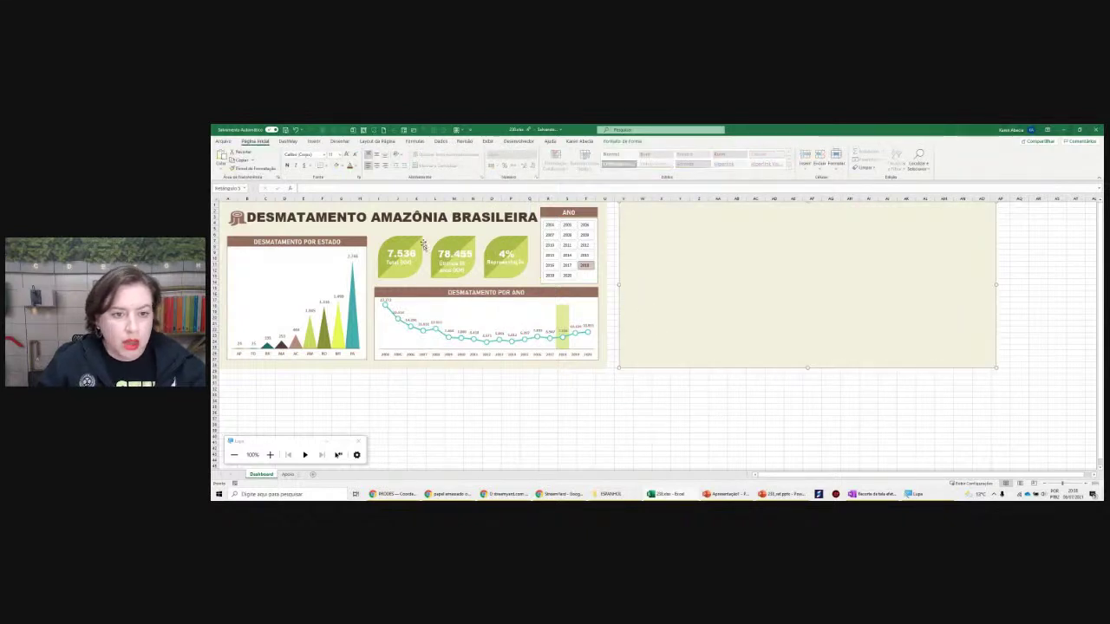
# Copy the main dashboard title onto the beige panel
pyautogui.moveTo(422, 222); pyautogui.dragTo(838, 227)
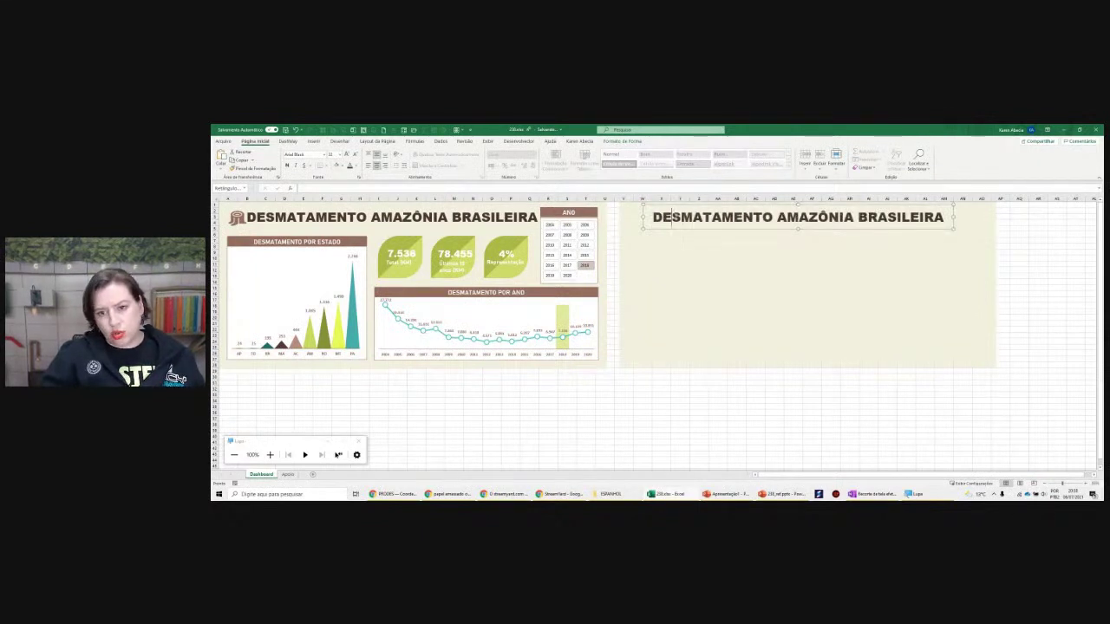
pyautogui.moveTo(673, 217); pyautogui.dragTo(743, 217)
pyautogui.click(547, 392)
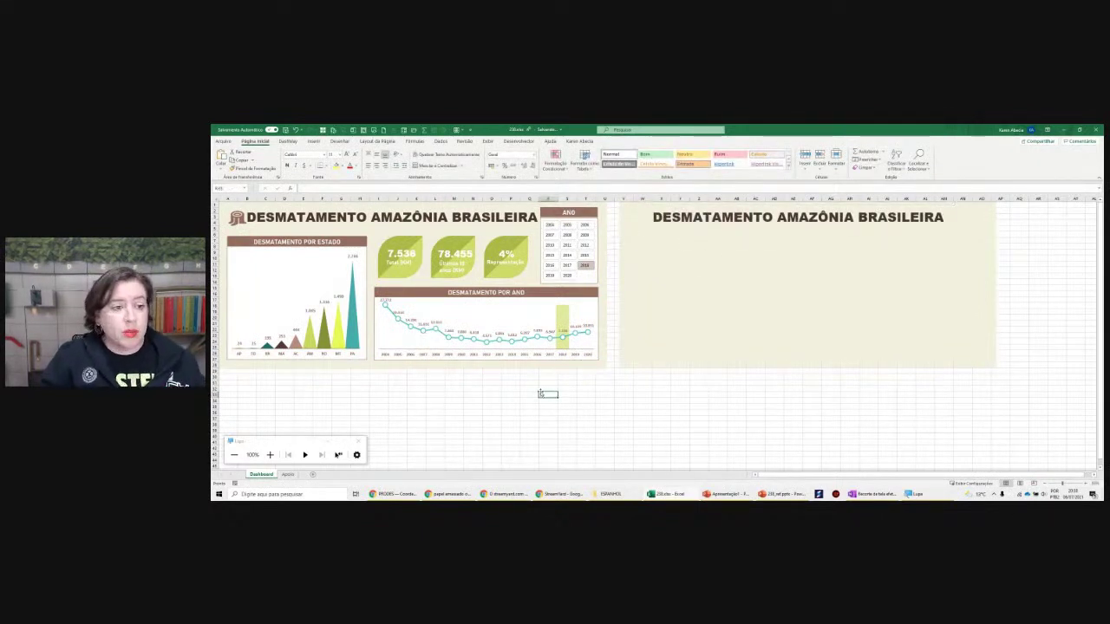
# Restyle the tree-stump logo brown with a Graphics Format style, then bring up the Icons gallery
pyautogui.click(233, 219)
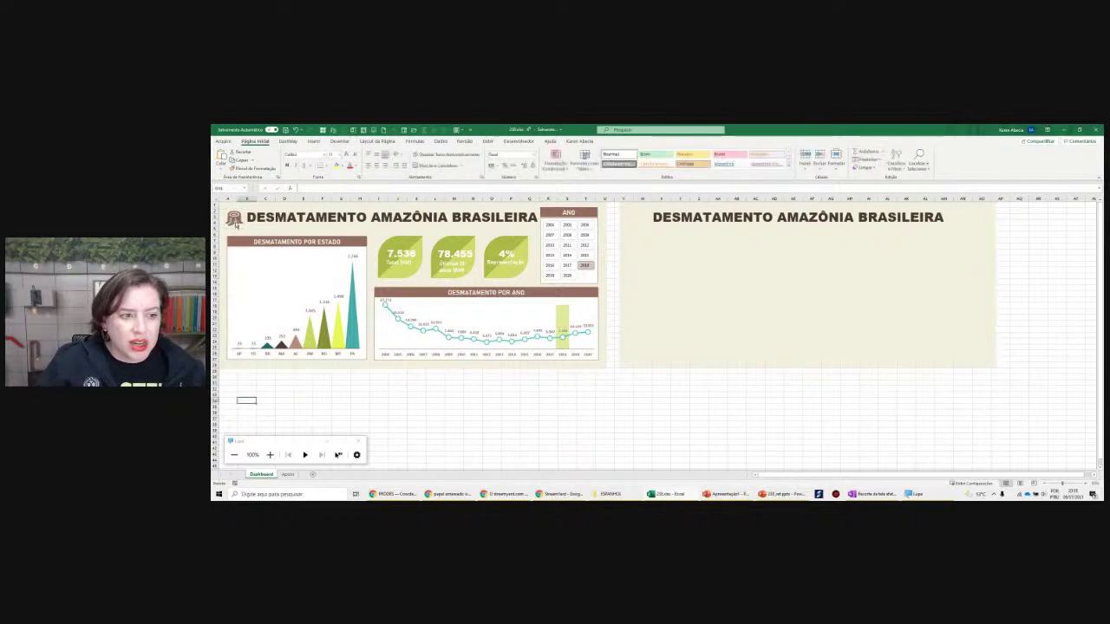
pyautogui.scroll(1, 290, 287)
pyautogui.scroll(1, 290, 286)
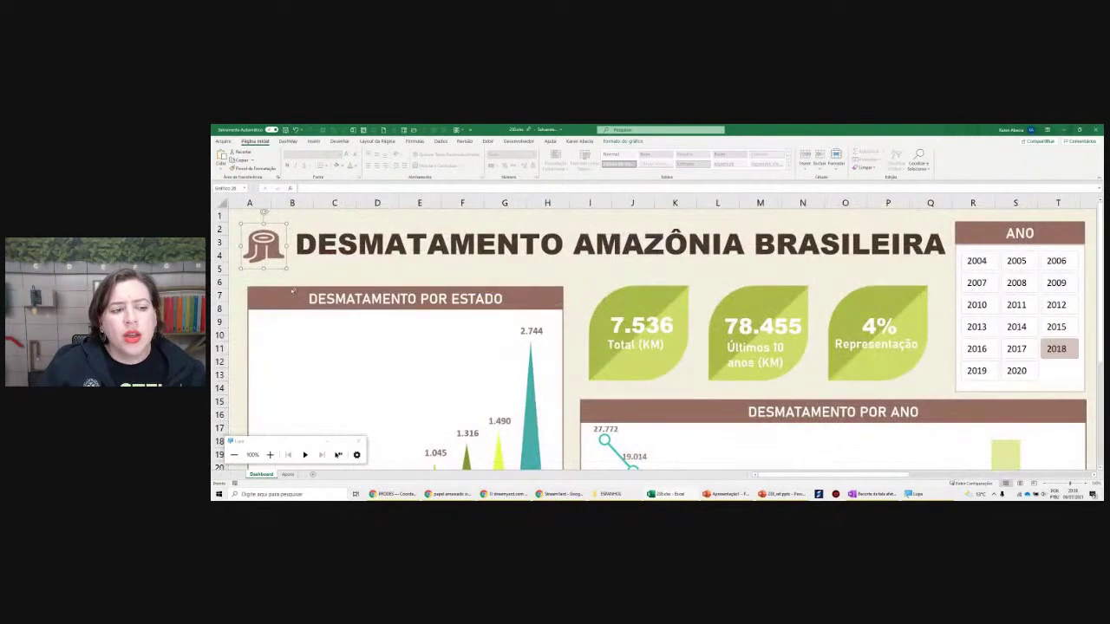
pyautogui.scroll(1, 290, 288)
pyautogui.scroll(1, 291, 292)
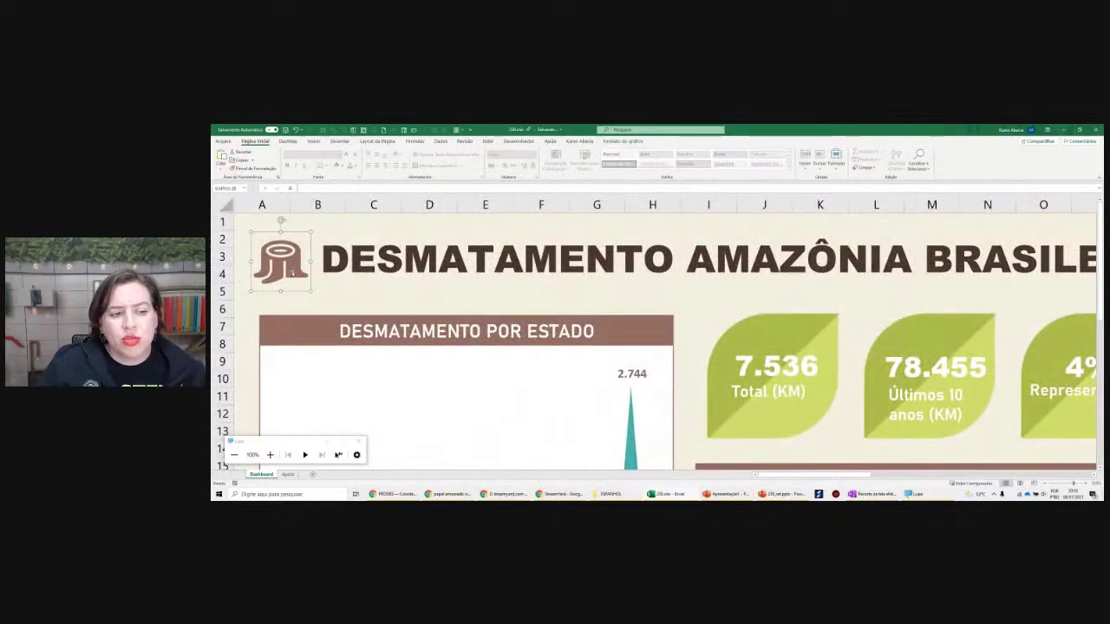
pyautogui.click(321, 261)
pyautogui.click(281, 288)
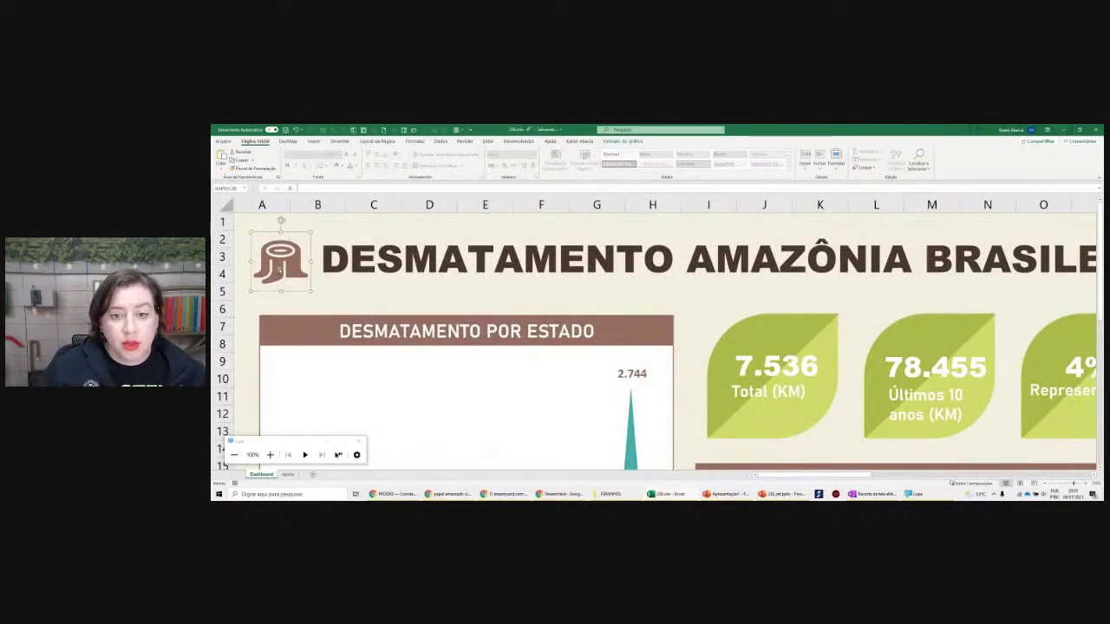
pyautogui.click(620, 142)
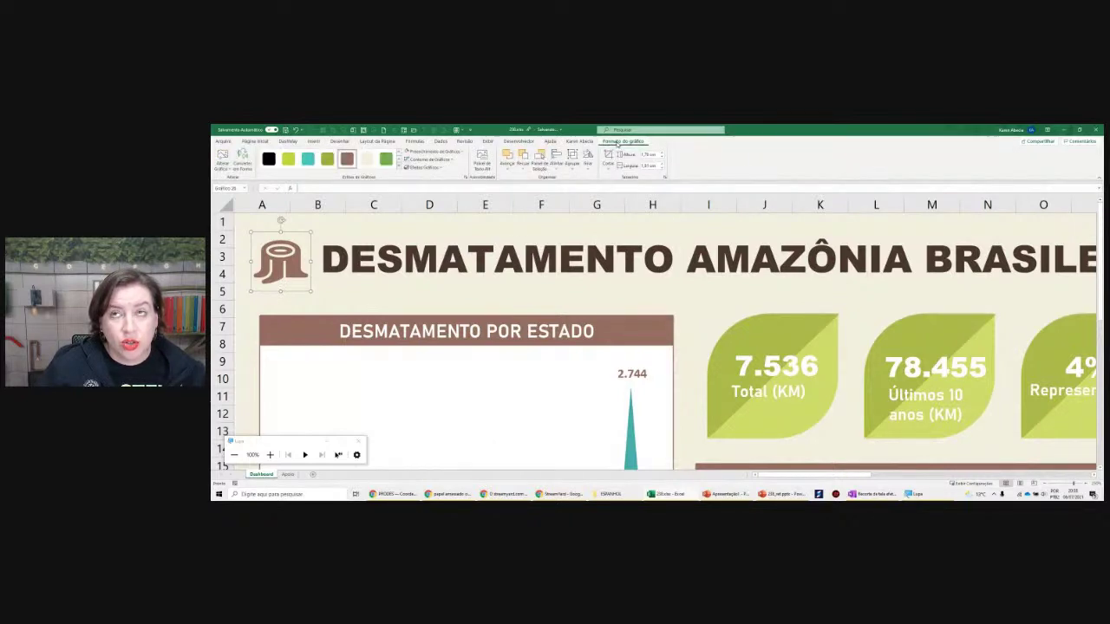
pyautogui.click(386, 160)
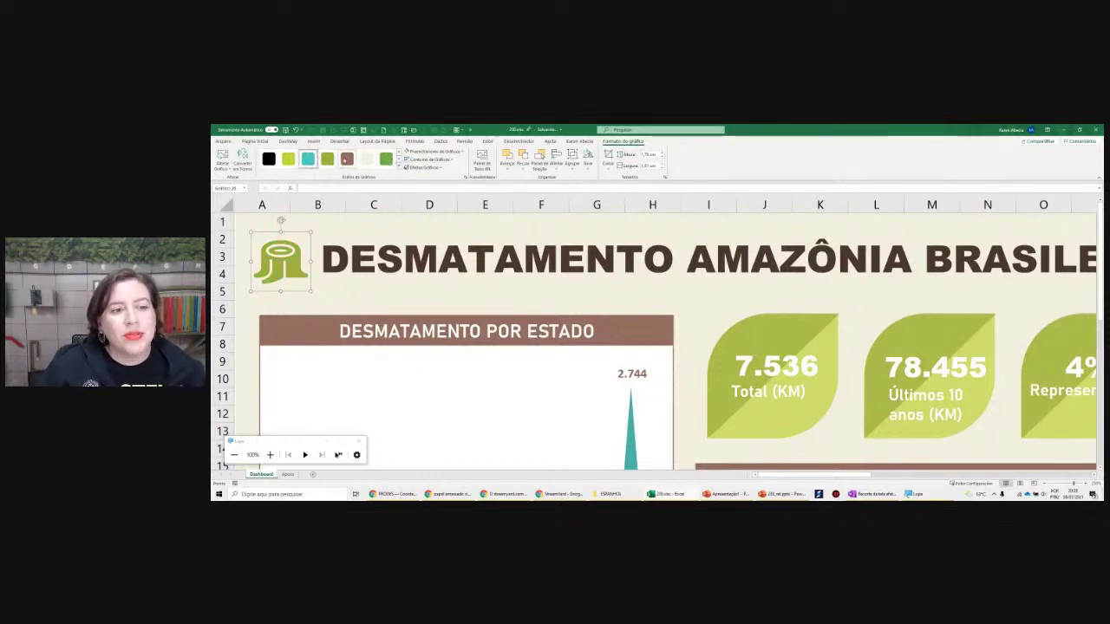
pyautogui.click(347, 160)
pyautogui.click(313, 140)
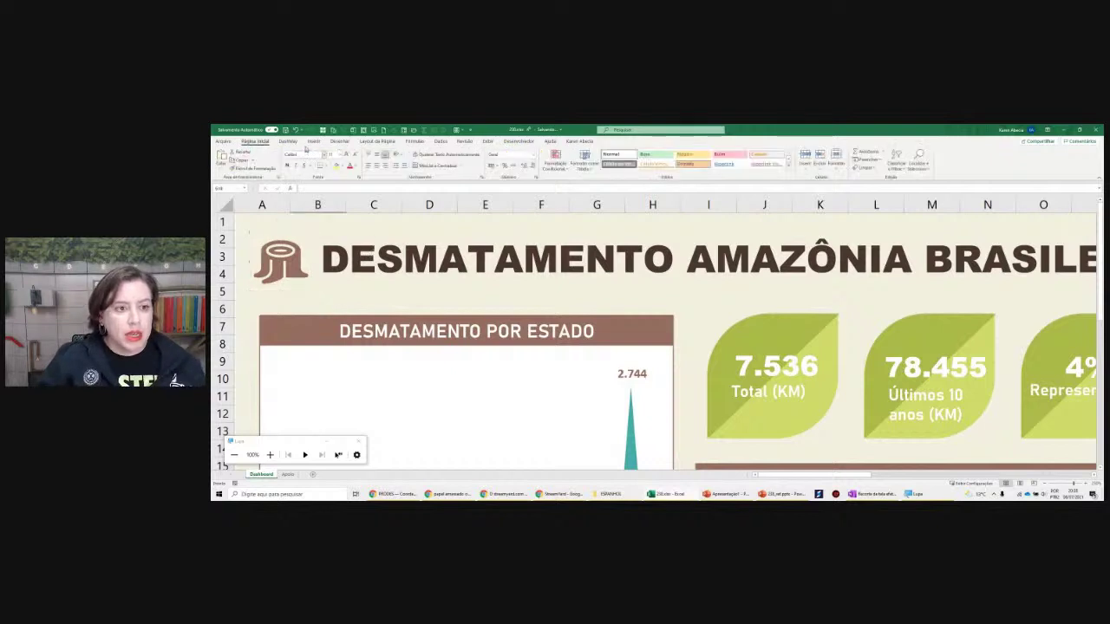
pyautogui.click(328, 156)
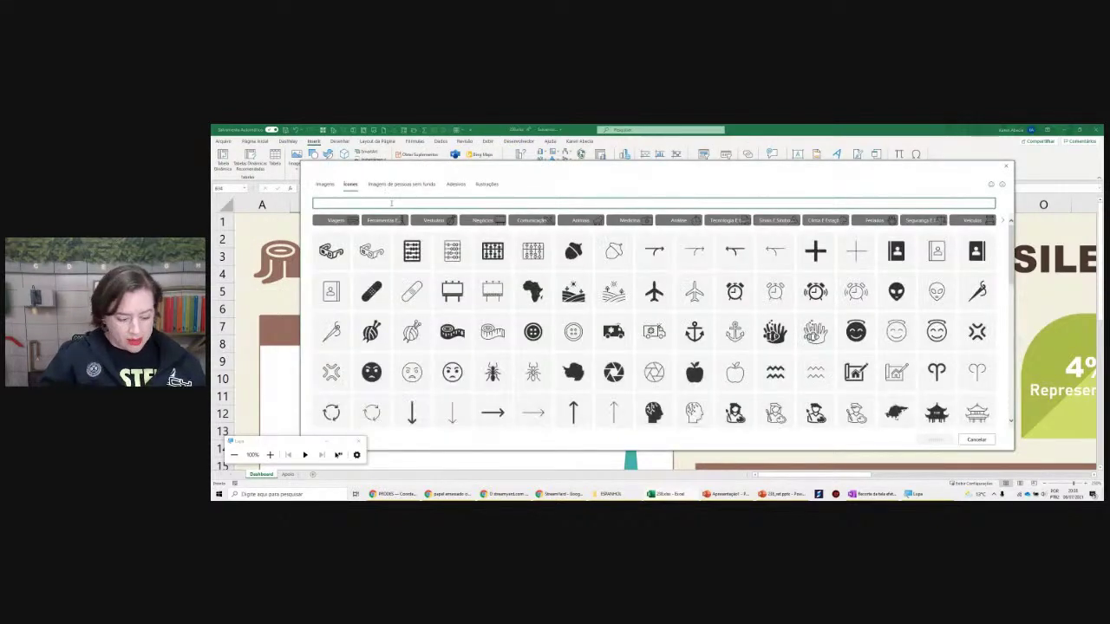
# Search icons for 'arv', insert the tree-stump icon and select it on the sheet
pyautogui.write('arv')
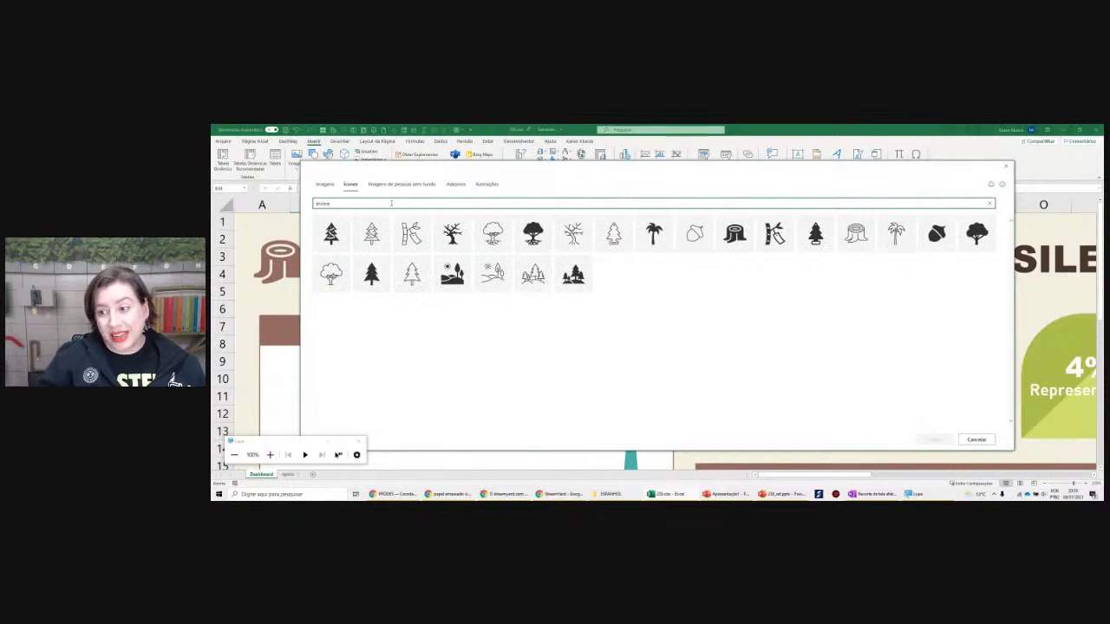
pyautogui.click(734, 234)
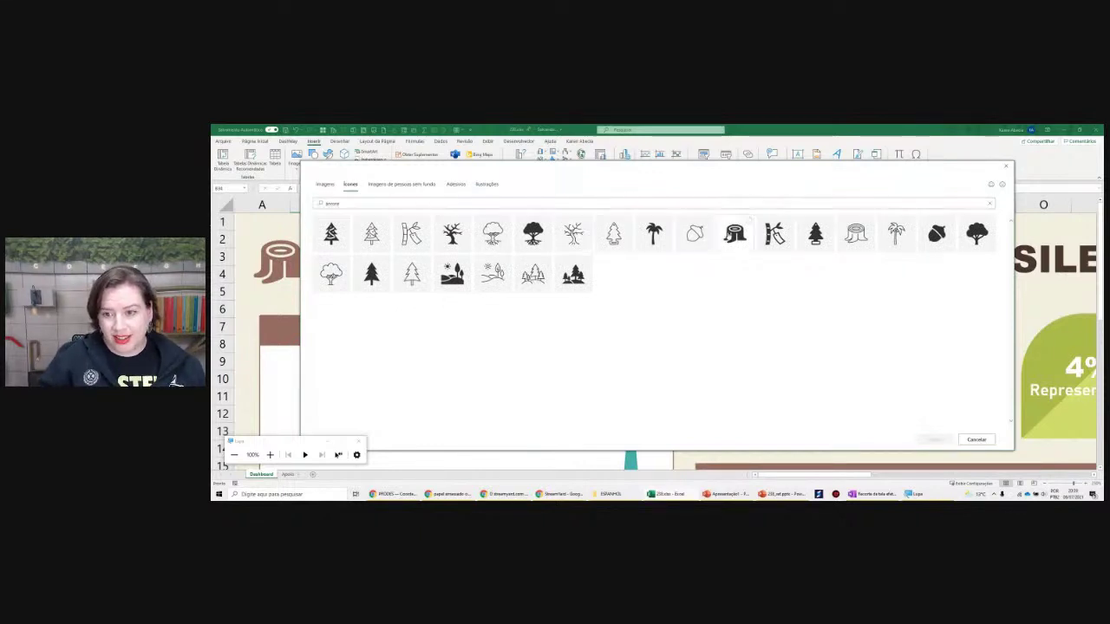
pyautogui.click(932, 440)
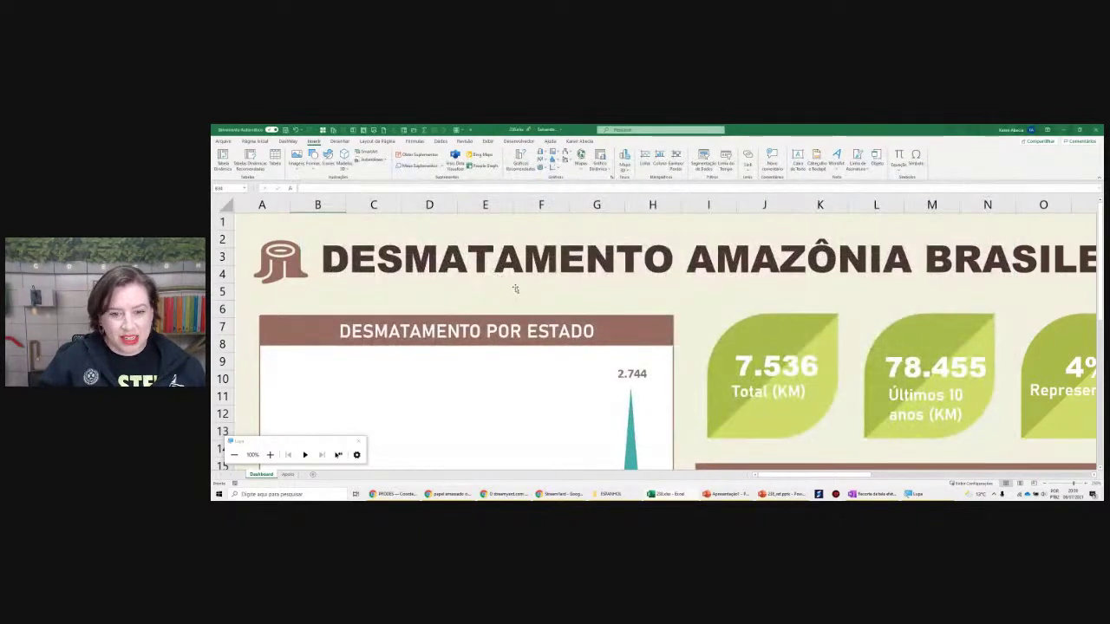
pyautogui.click(469, 338)
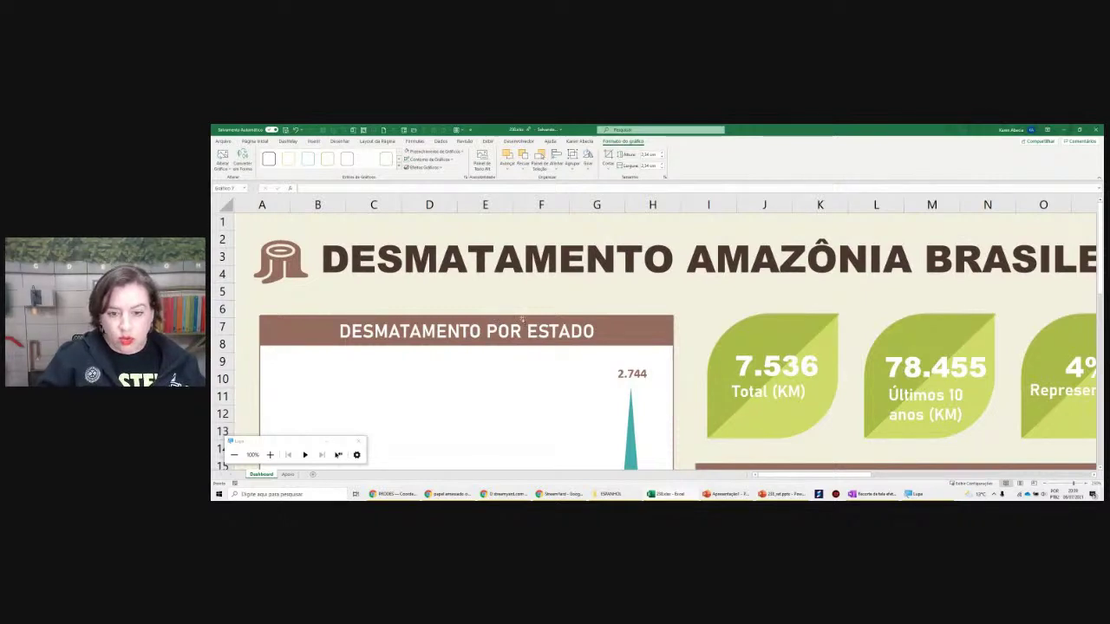
# Move and enlarge the stump icon into the right-hand panel and fill it brown
pyautogui.click(538, 302)
pyautogui.scroll(-4, 564, 275)
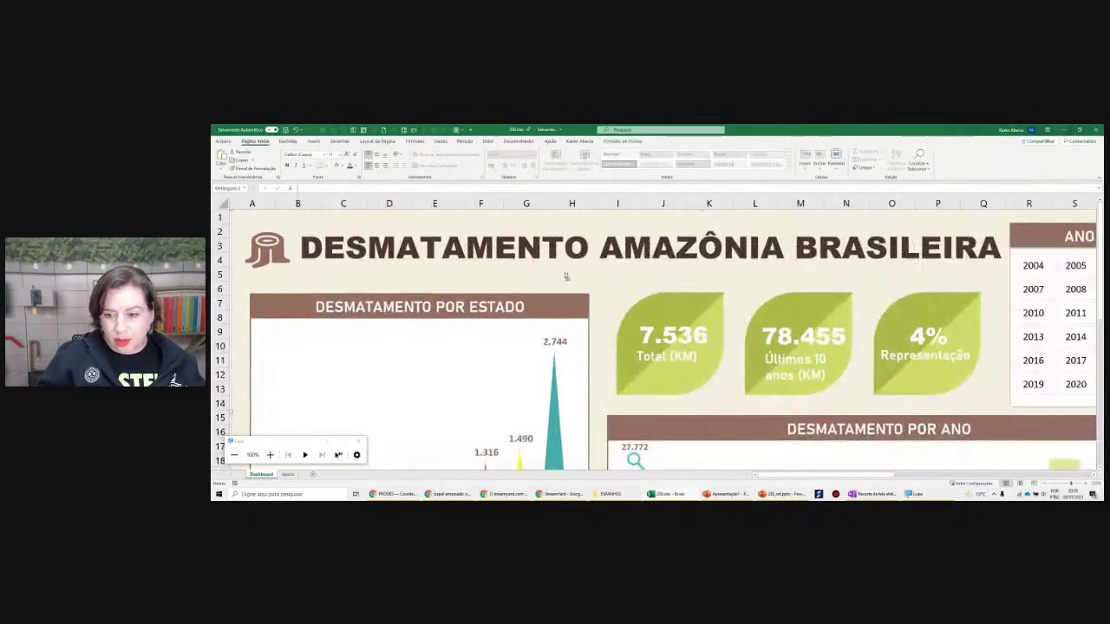
pyautogui.scroll(-1, 564, 276)
pyautogui.scroll(-1, 555, 286)
pyautogui.scroll(-1, 538, 304)
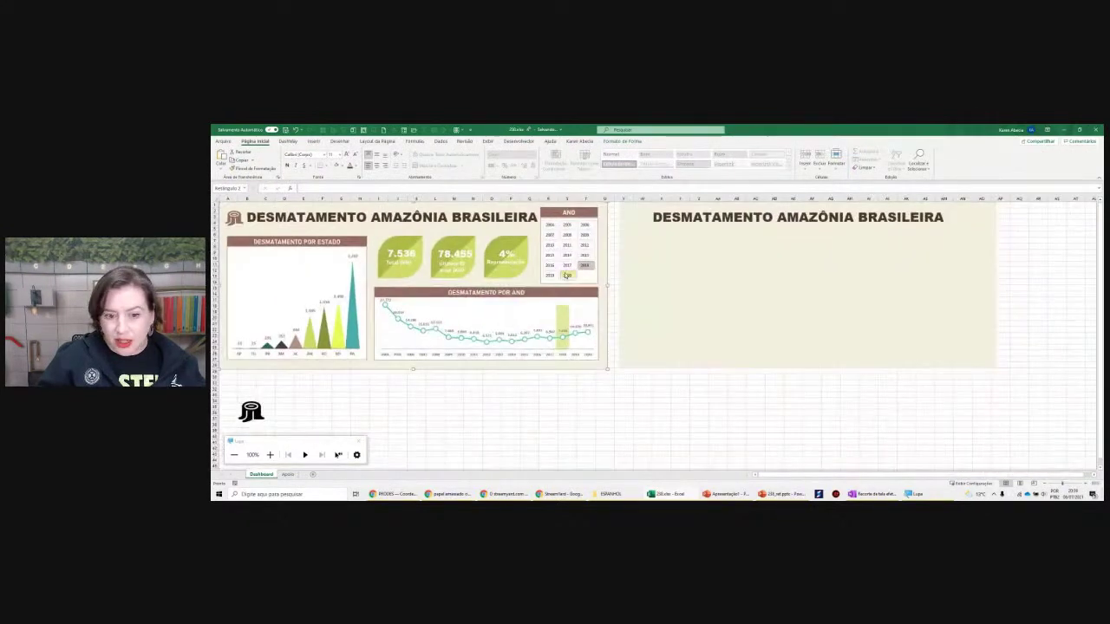
pyautogui.moveTo(252, 412)
pyautogui.mouseDown()
pyautogui.moveTo(300, 407)
pyautogui.moveTo(373, 347)
pyautogui.mouseUp()
pyautogui.moveTo(338, 383); pyautogui.dragTo(681, 299)
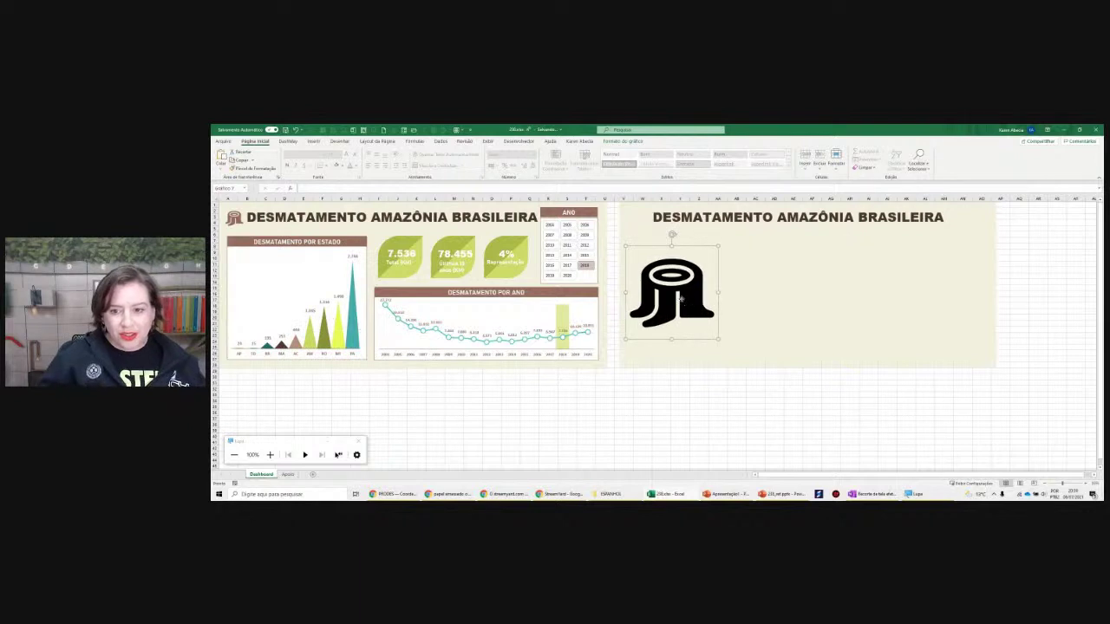
pyautogui.click(460, 151)
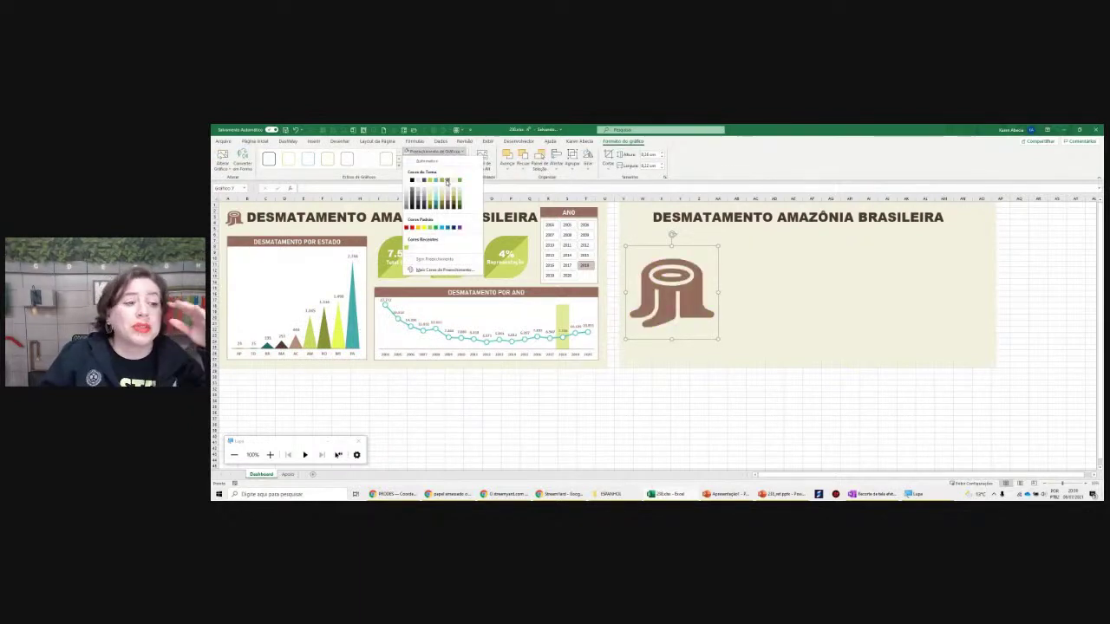
pyautogui.click(447, 181)
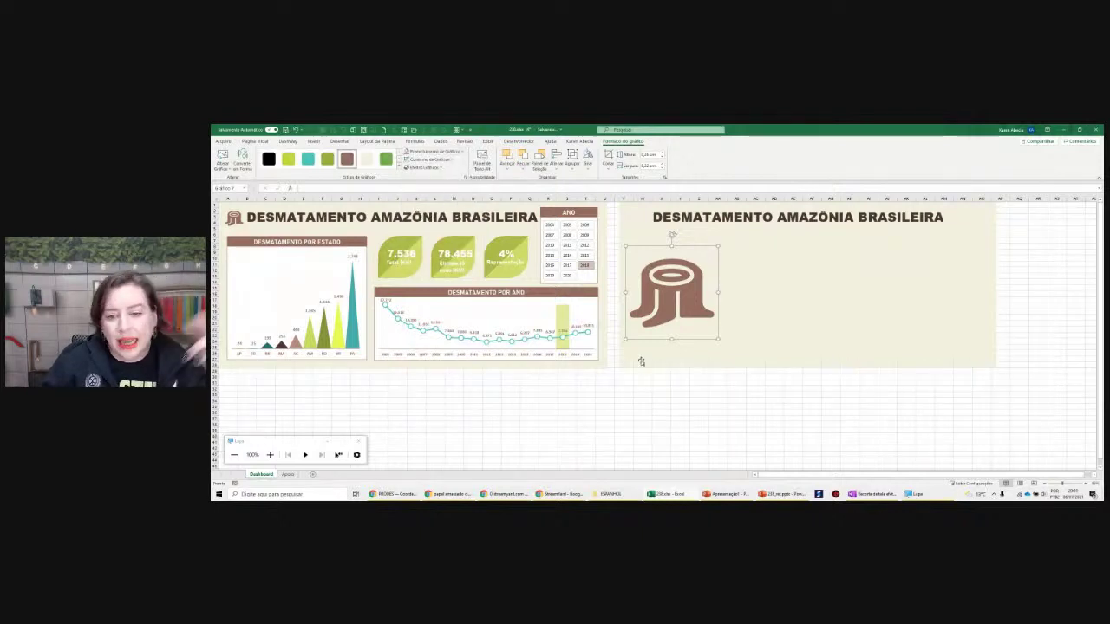
# Reselect the brown stump icon and delete it
pyautogui.click(641, 389)
pyautogui.click(661, 320)
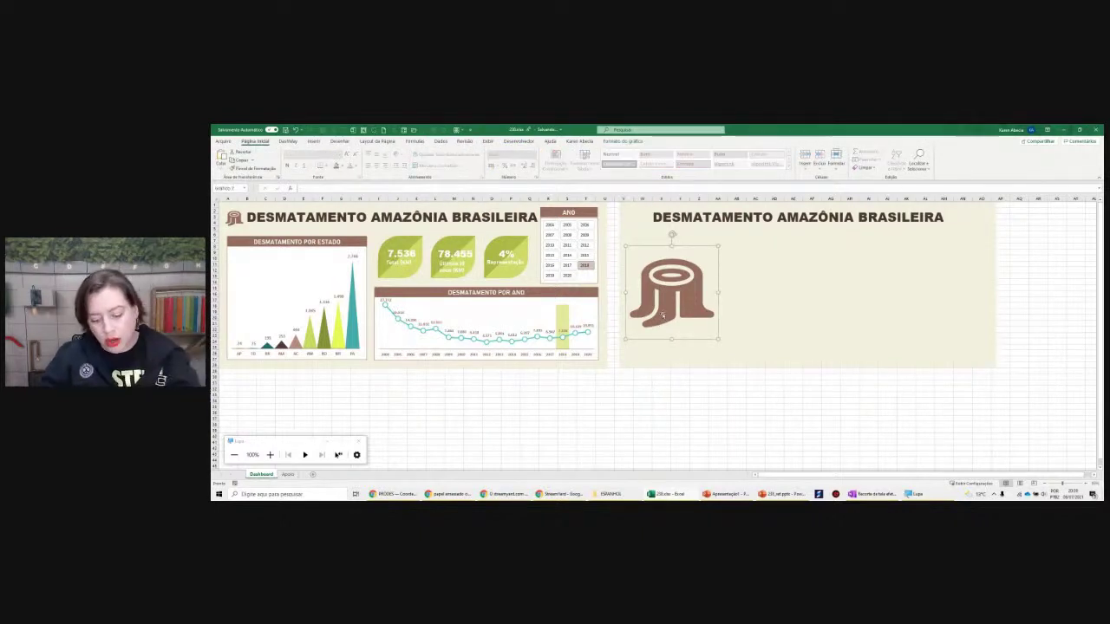
pyautogui.press('Delete')
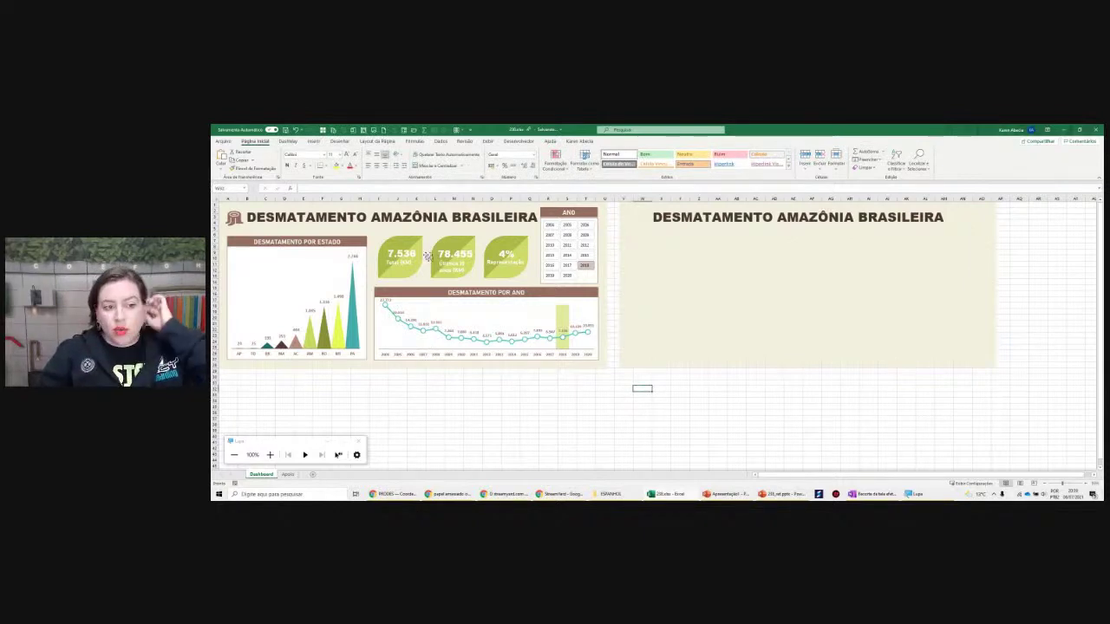
# On the Apoio sheet, AutoFit columns I through N so the yearly values show
pyautogui.click(306, 263)
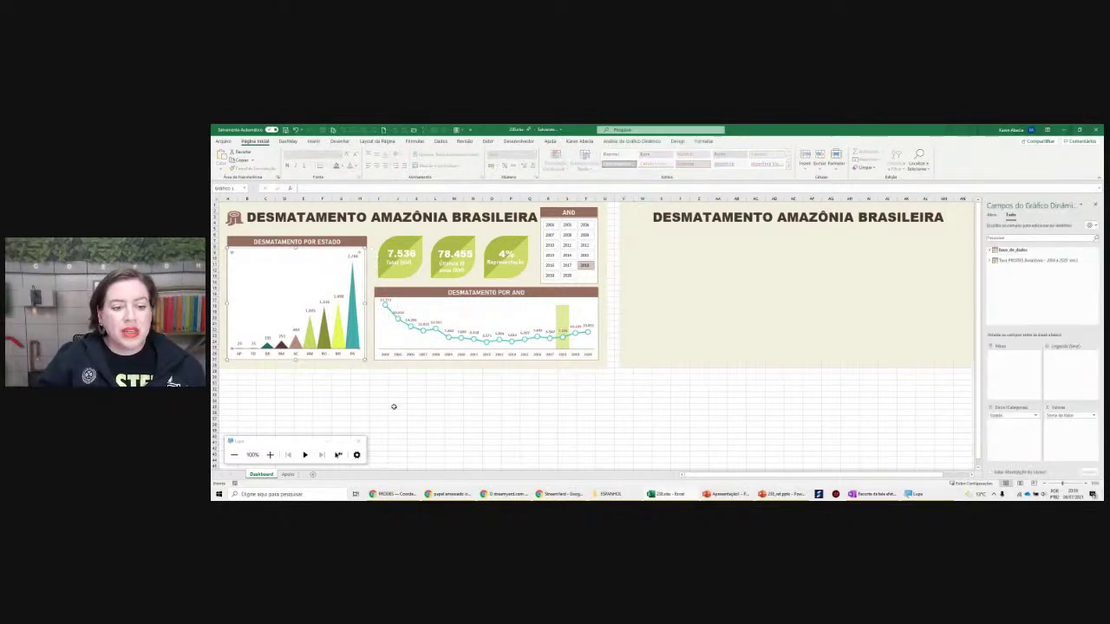
pyautogui.click(394, 404)
pyautogui.click(289, 474)
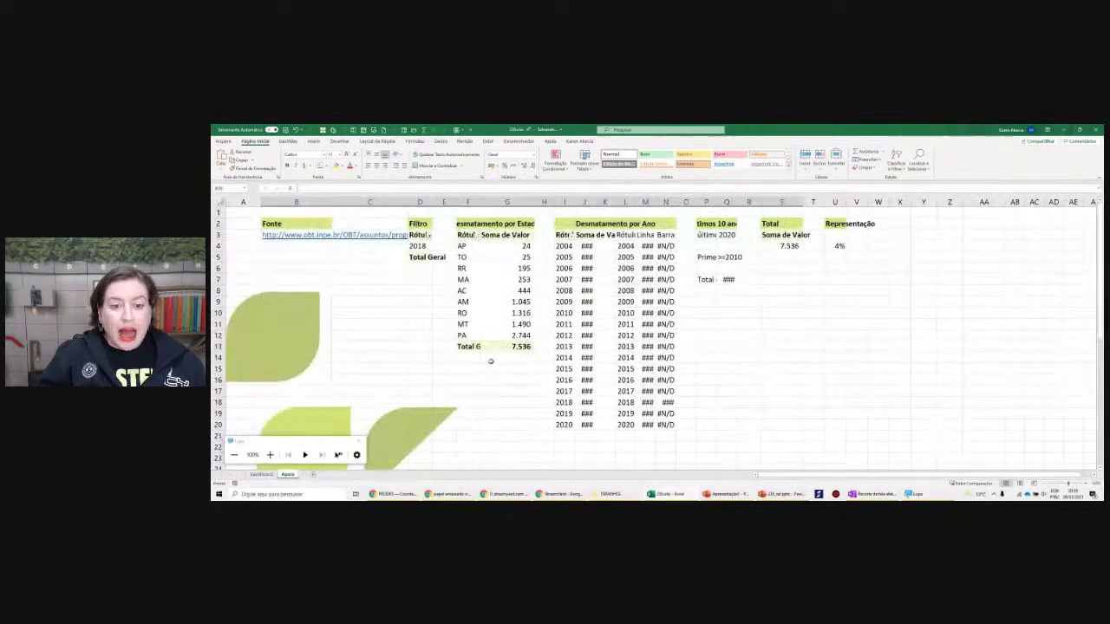
pyautogui.click(507, 290)
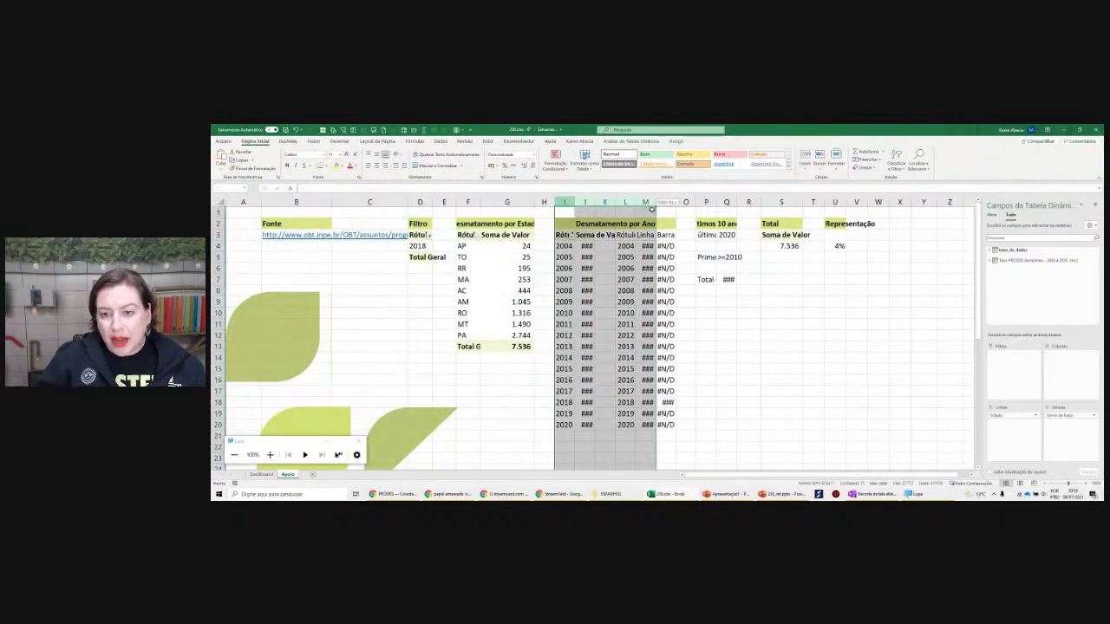
pyautogui.moveTo(565, 202); pyautogui.dragTo(666, 202)
pyautogui.doubleClick(655, 202)
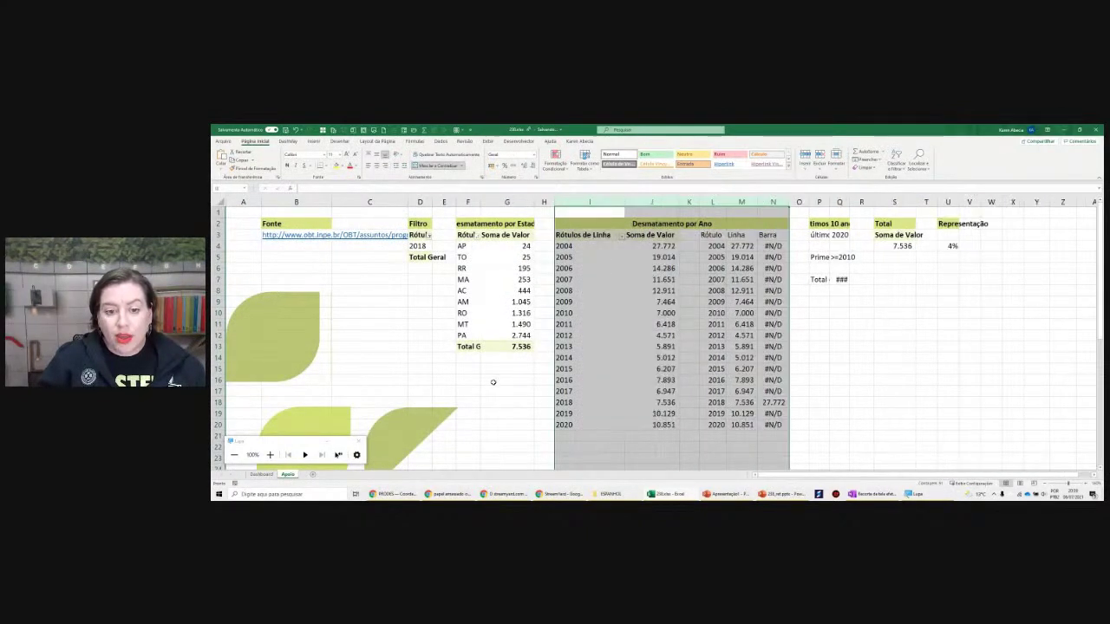
pyautogui.click(494, 382)
# Select the state labels, browse column chart types without inserting one, and return to the Dashboard
pyautogui.click(476, 260)
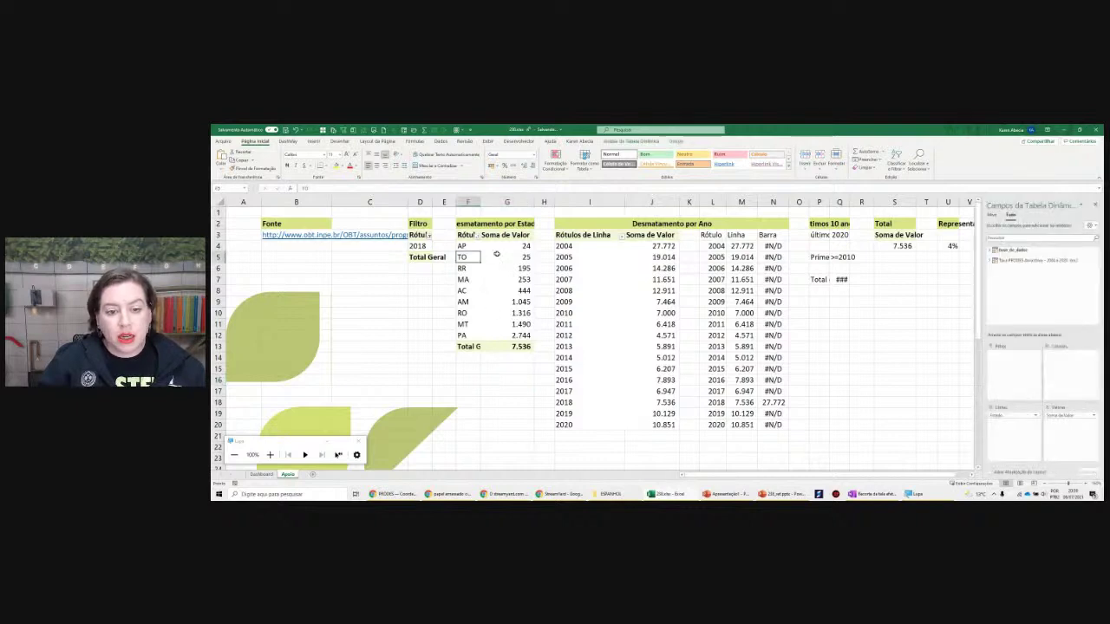
pyautogui.click(469, 286)
pyautogui.click(465, 291)
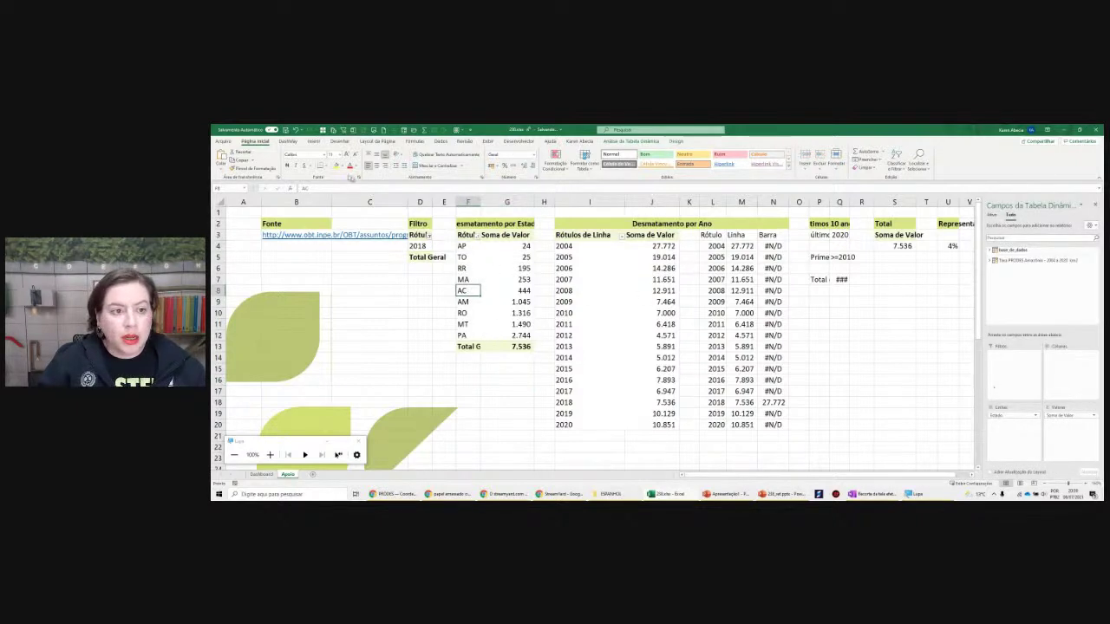
pyautogui.click(313, 141)
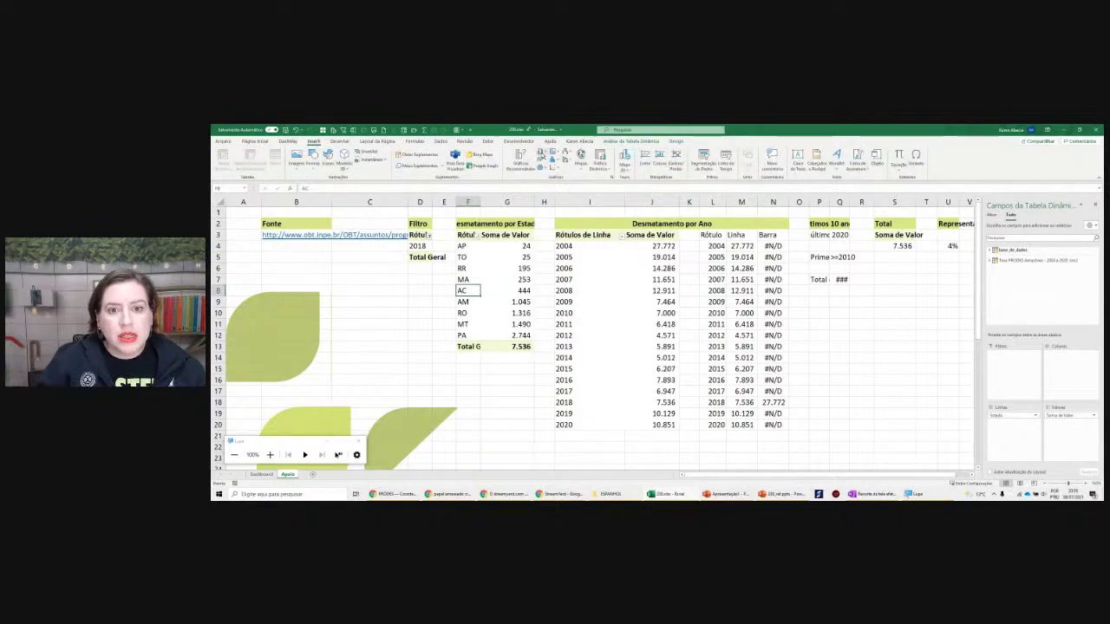
pyautogui.click(542, 154)
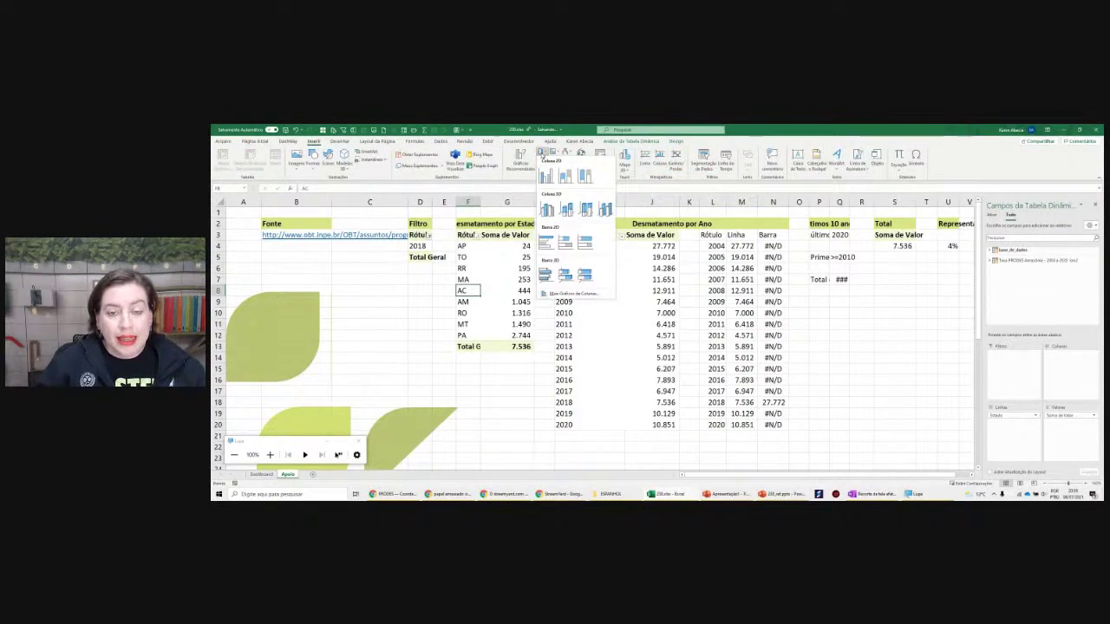
pyautogui.click(542, 154)
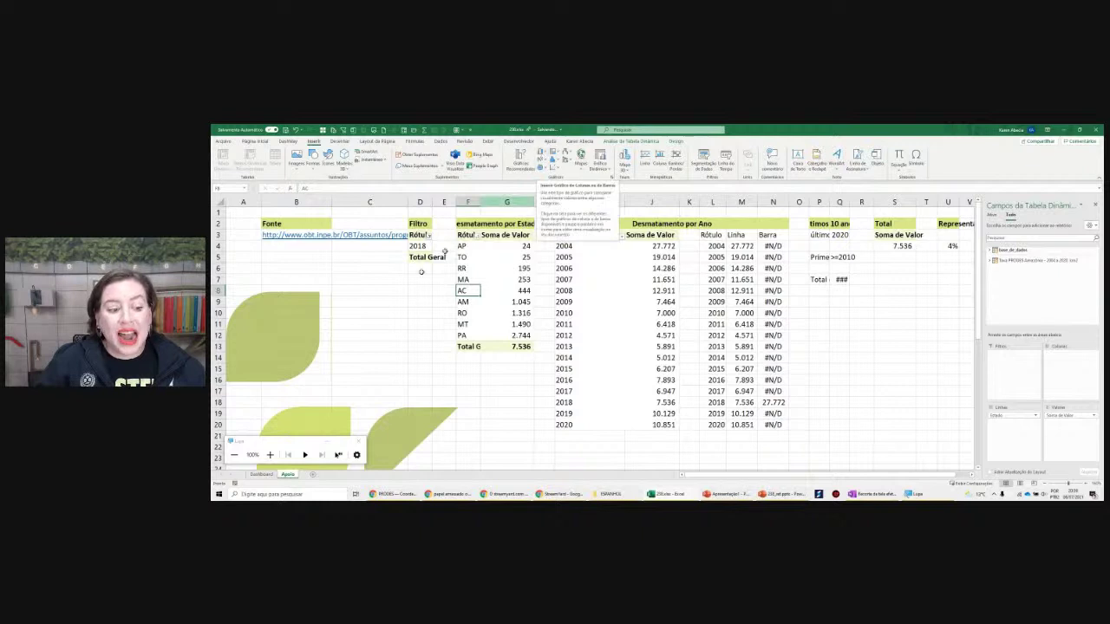
pyautogui.click(271, 474)
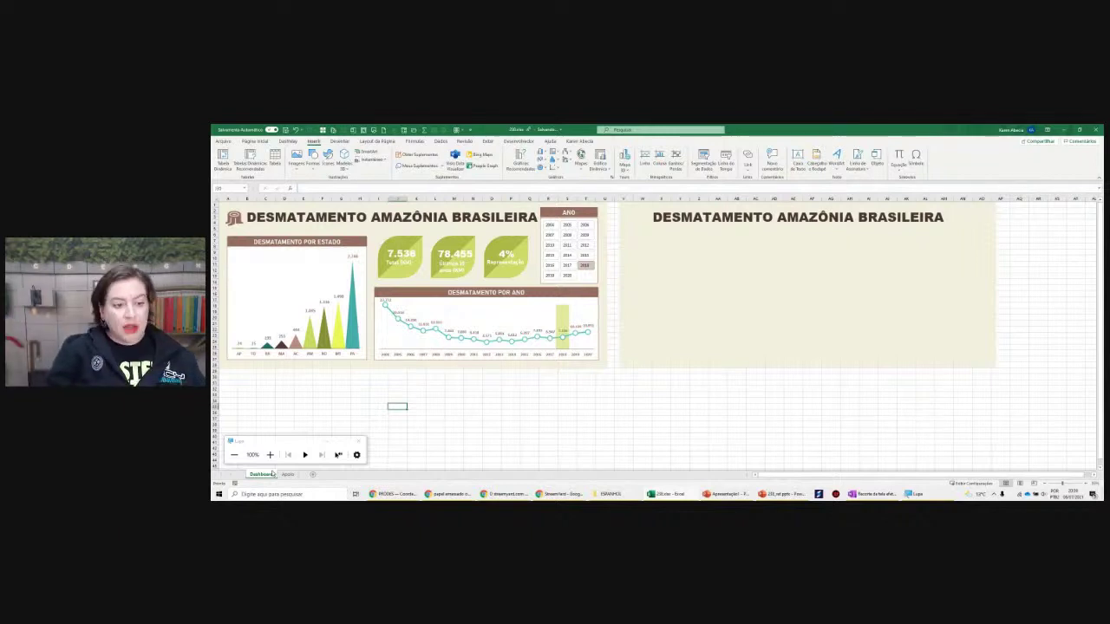
# Click off the state chart and switch to the PowerPoint slide with swatches #C3D338, #46C3BF and #9DAC3B
pyautogui.click(280, 290)
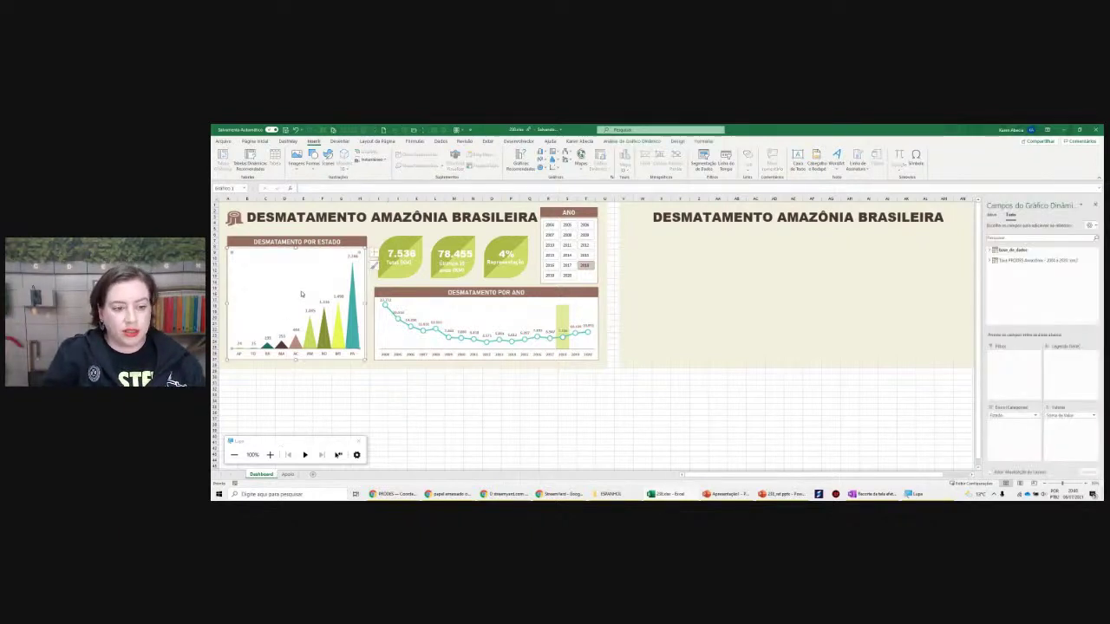
pyautogui.click(346, 382)
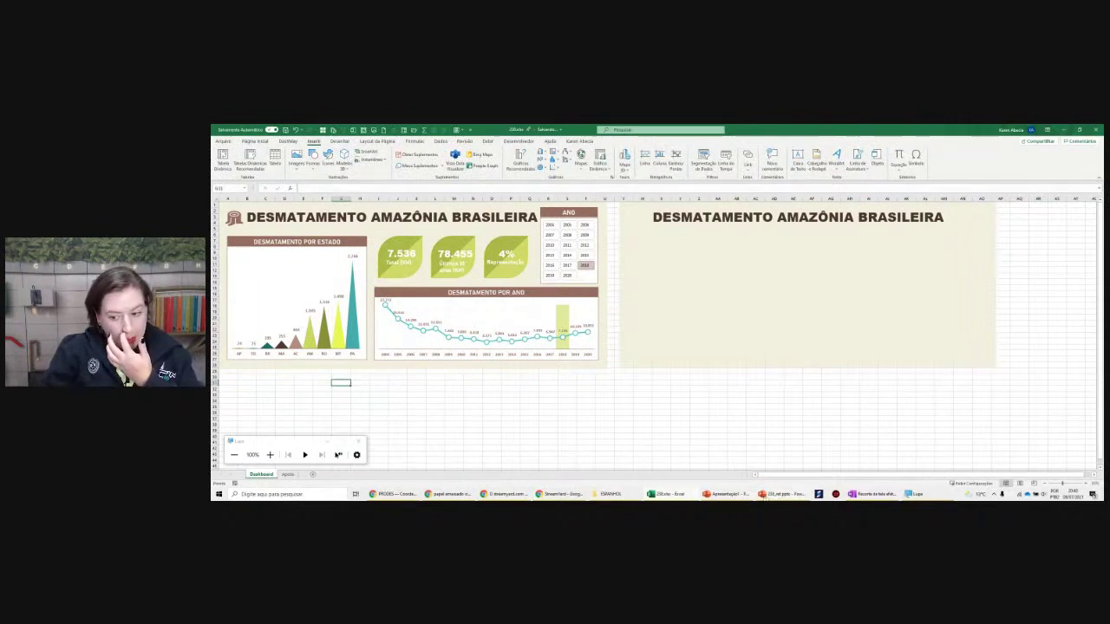
pyautogui.hotkey('alt', 'Tab')
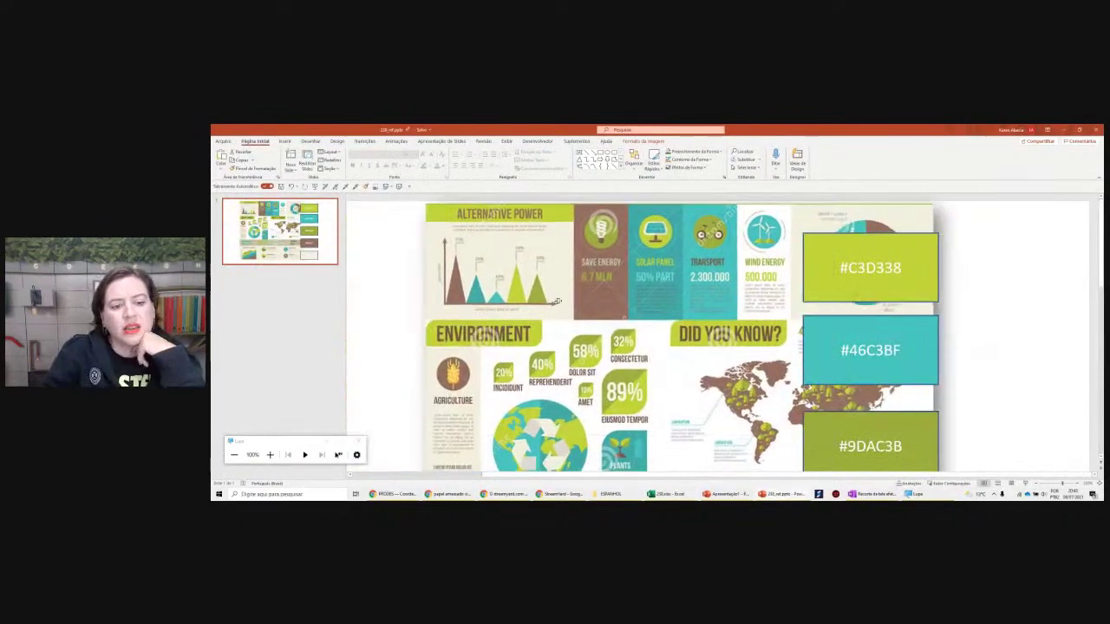
# Shift the infographic picture right and down, check its green and teal colours, then return to Excel
pyautogui.moveTo(558, 301); pyautogui.dragTo(584, 330)
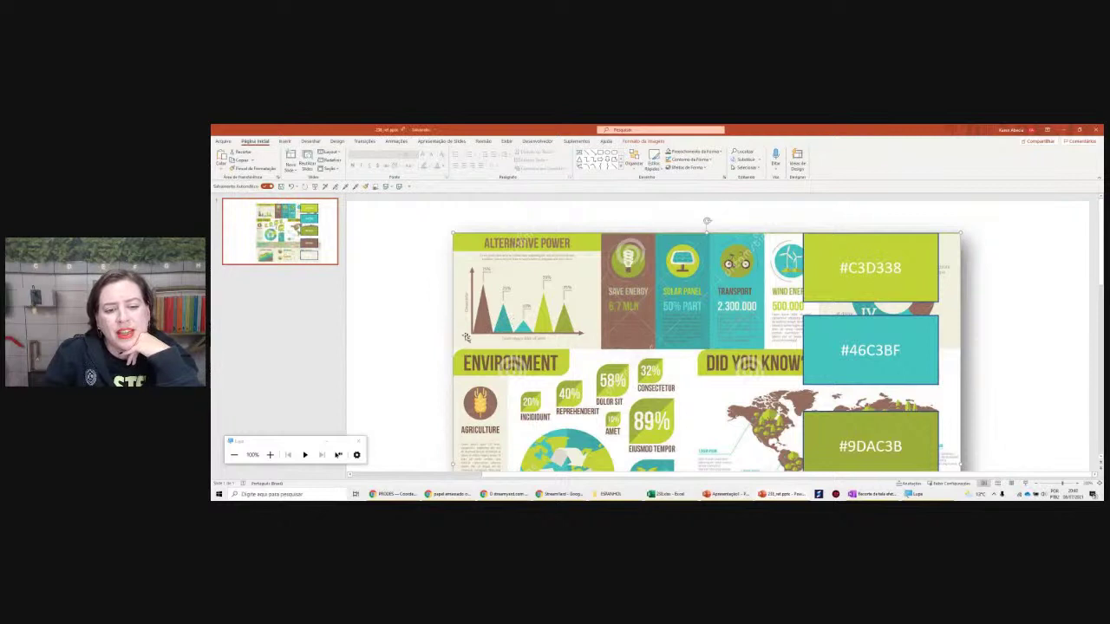
pyautogui.click(376, 301)
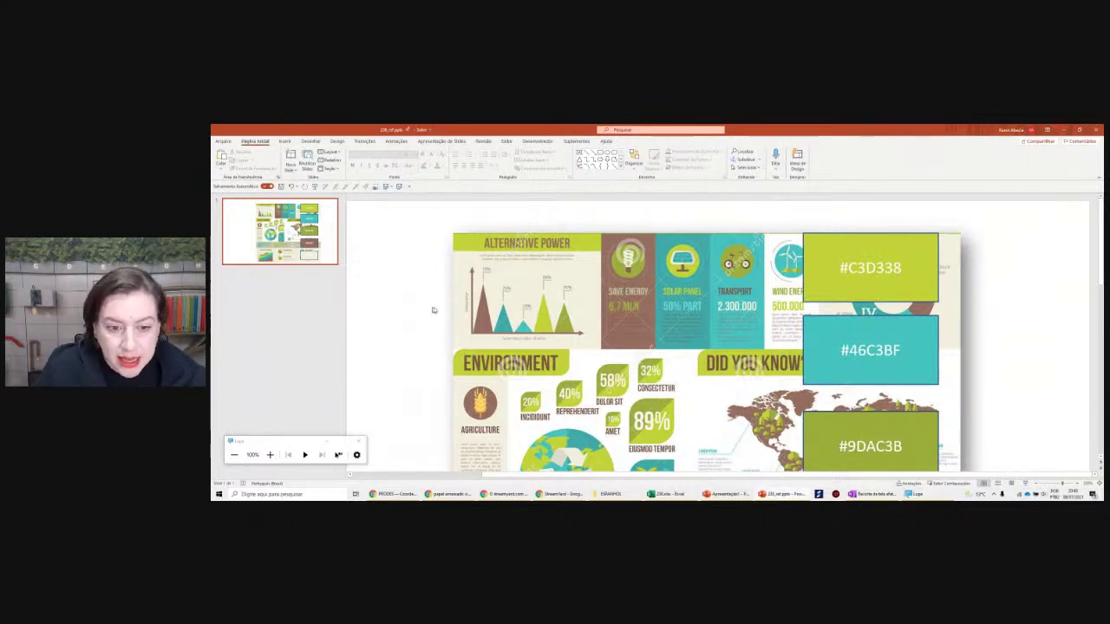
pyautogui.click(474, 332)
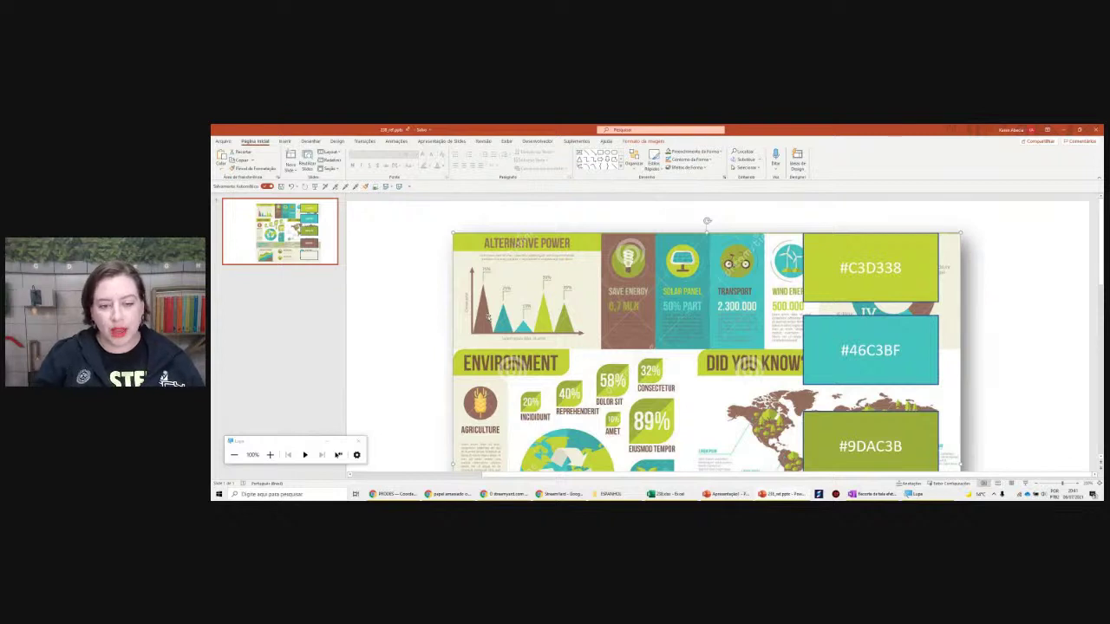
pyautogui.press('Escape')
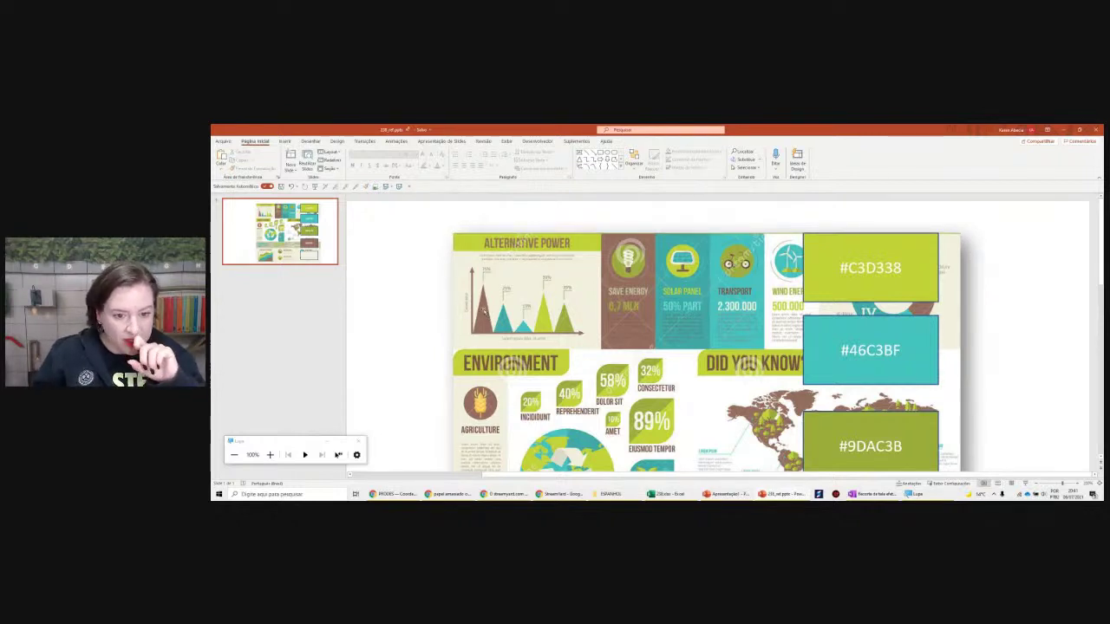
pyautogui.click(478, 314)
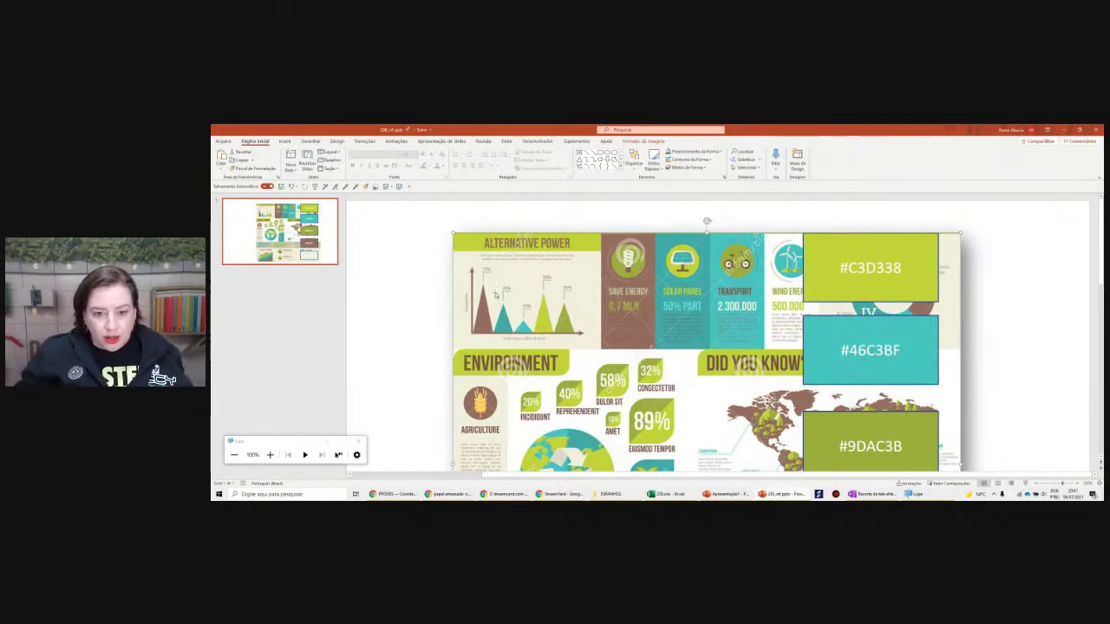
pyautogui.hotkey('alt', 'Tab')
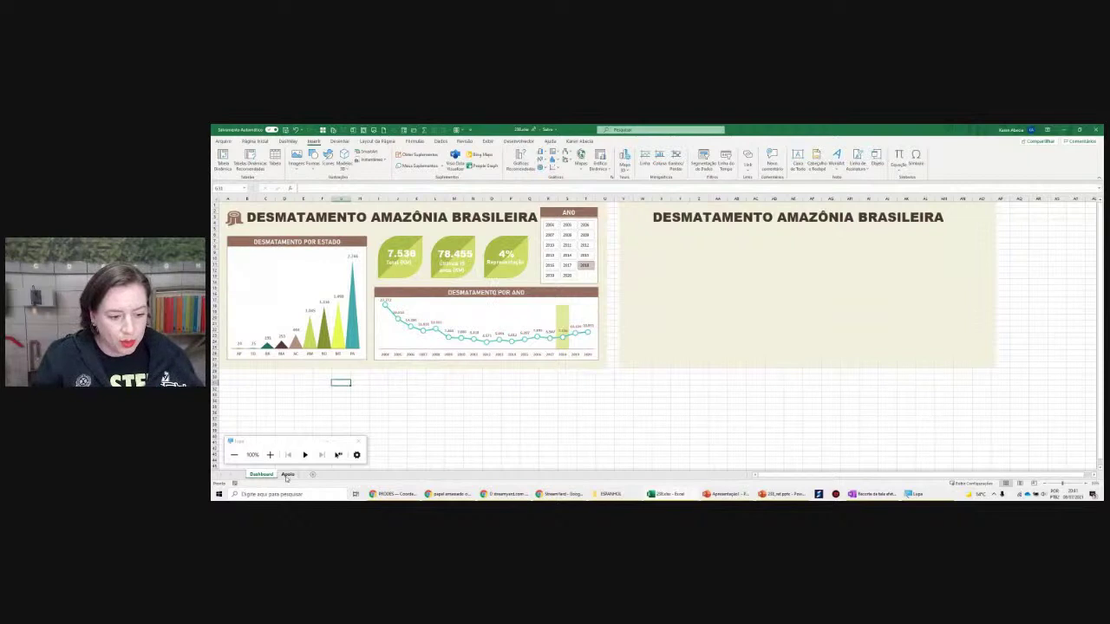
# Insert a 2D clustered column chart from the Apoio state pivot table, cut it, and go to Dashboard
pyautogui.click(287, 475)
pyautogui.click(505, 285)
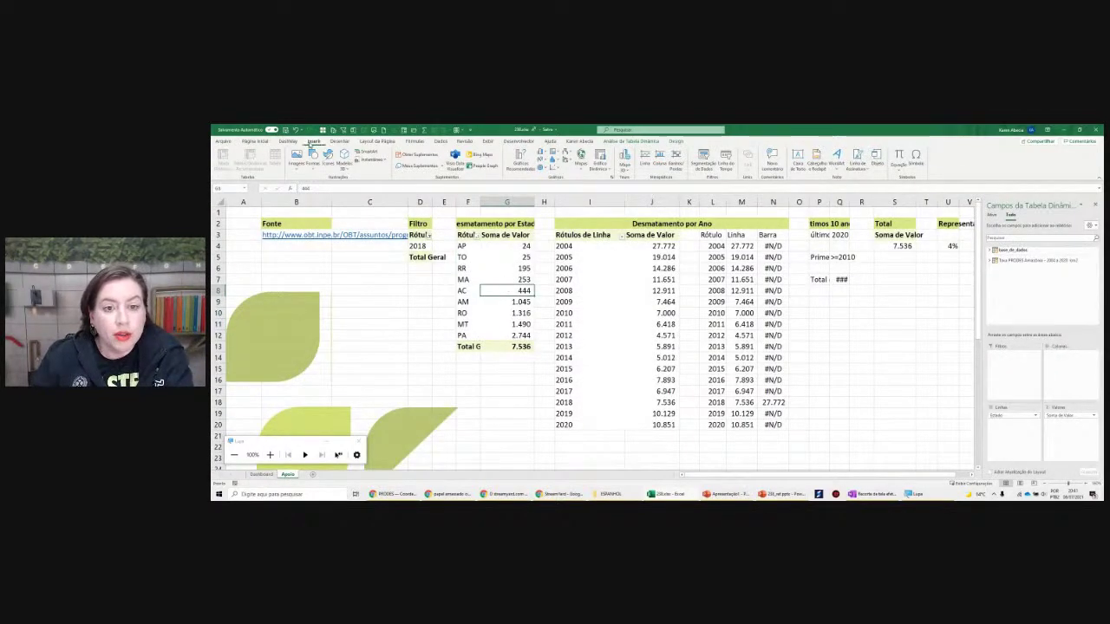
pyautogui.click(542, 154)
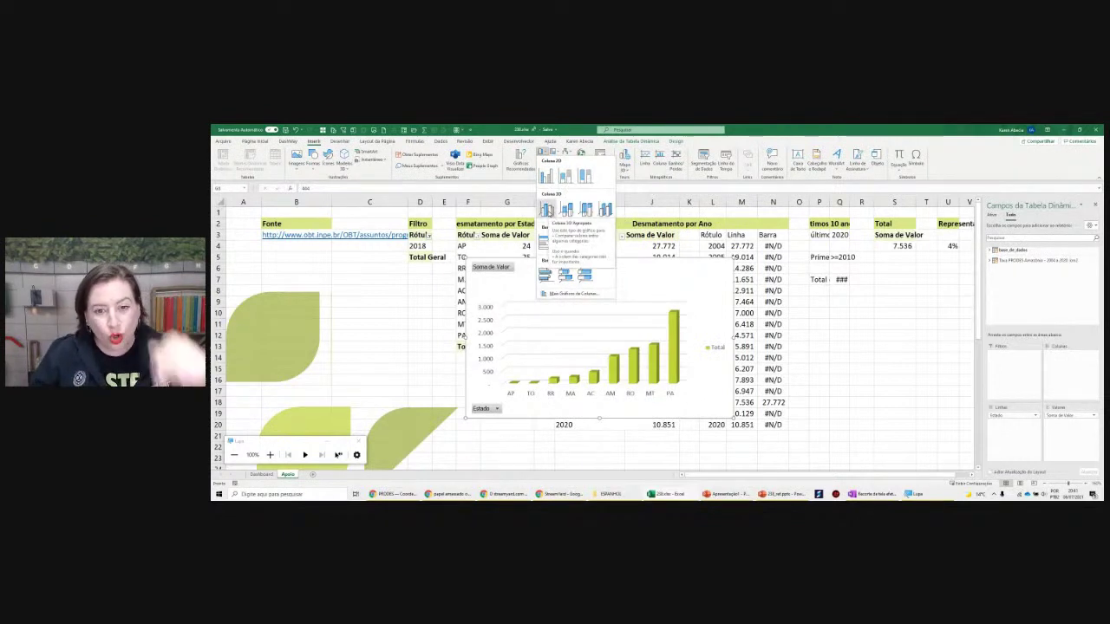
pyautogui.click(548, 211)
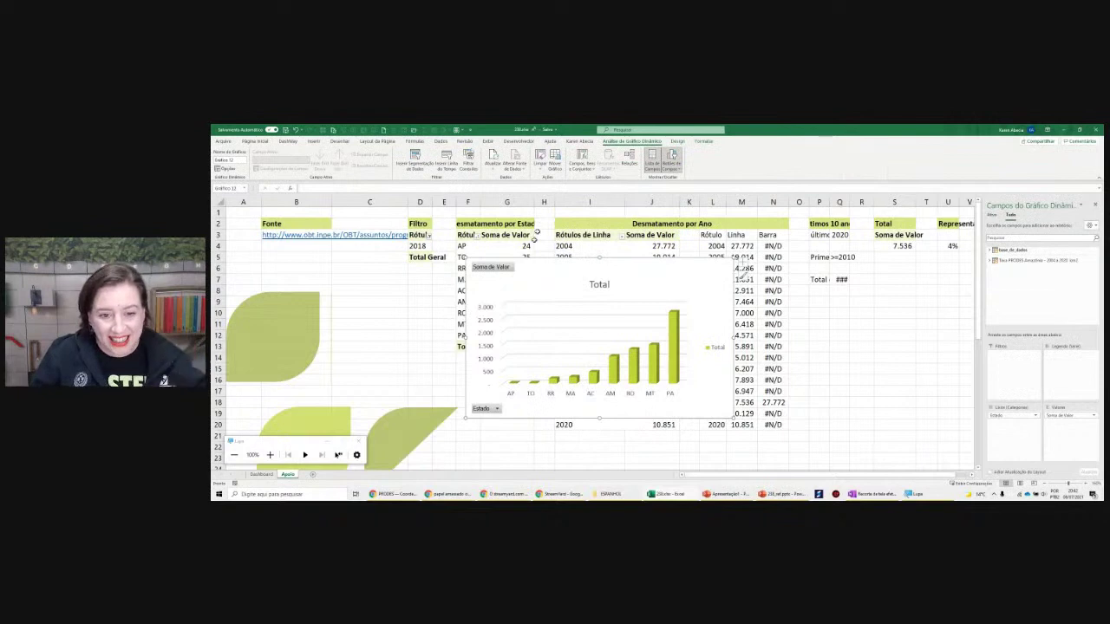
pyautogui.hotkey('ctrl', 'z')
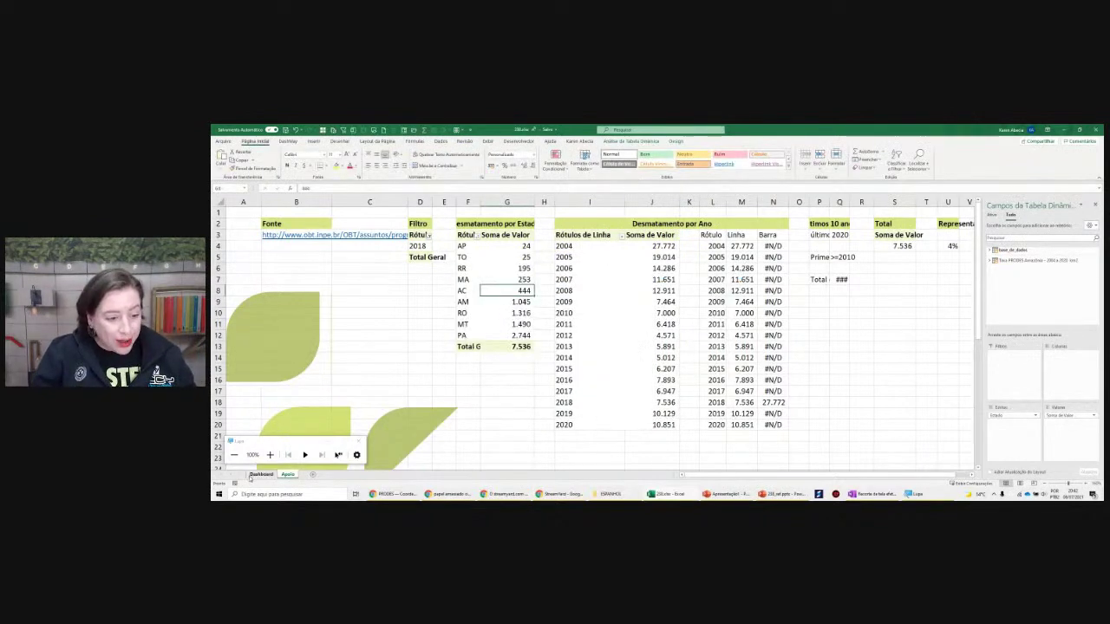
pyautogui.click(260, 475)
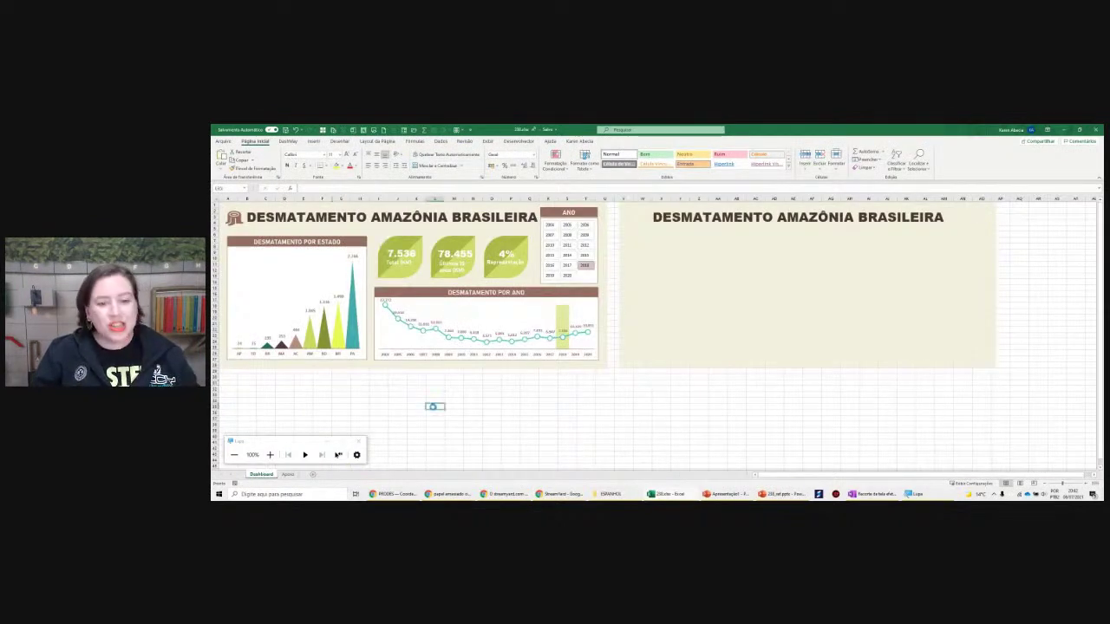
# Position the pasted 'Total' state column chart over the KPI cards and close the PivotChart Fields pane
pyautogui.moveTo(465, 410); pyautogui.dragTo(415, 268)
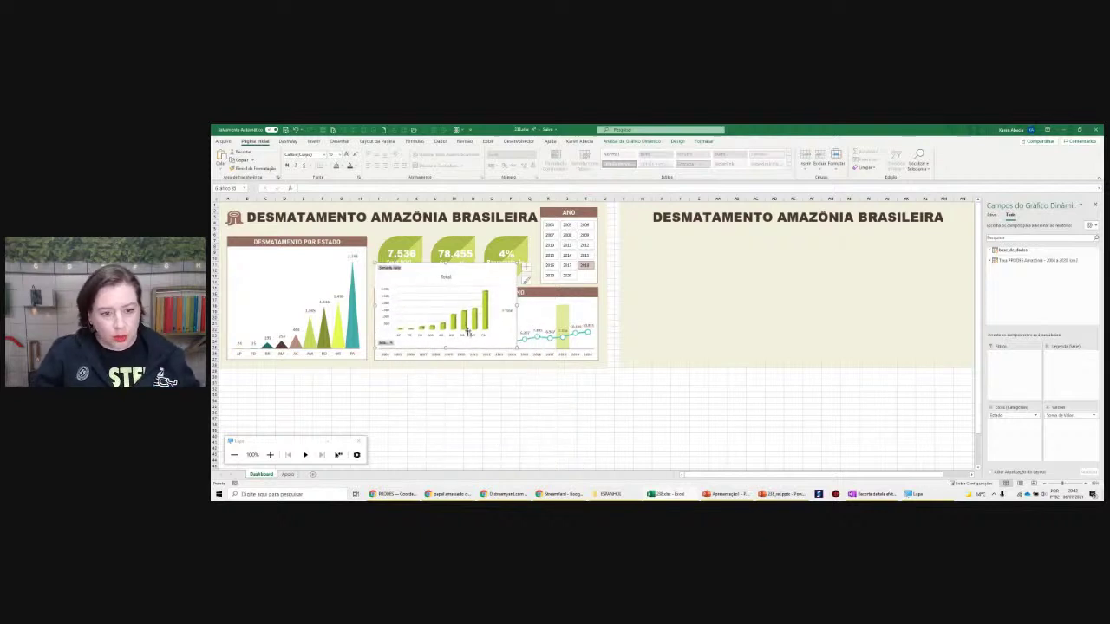
pyautogui.scroll(3, 472, 336)
pyautogui.moveTo(618, 353); pyautogui.dragTo(603, 295)
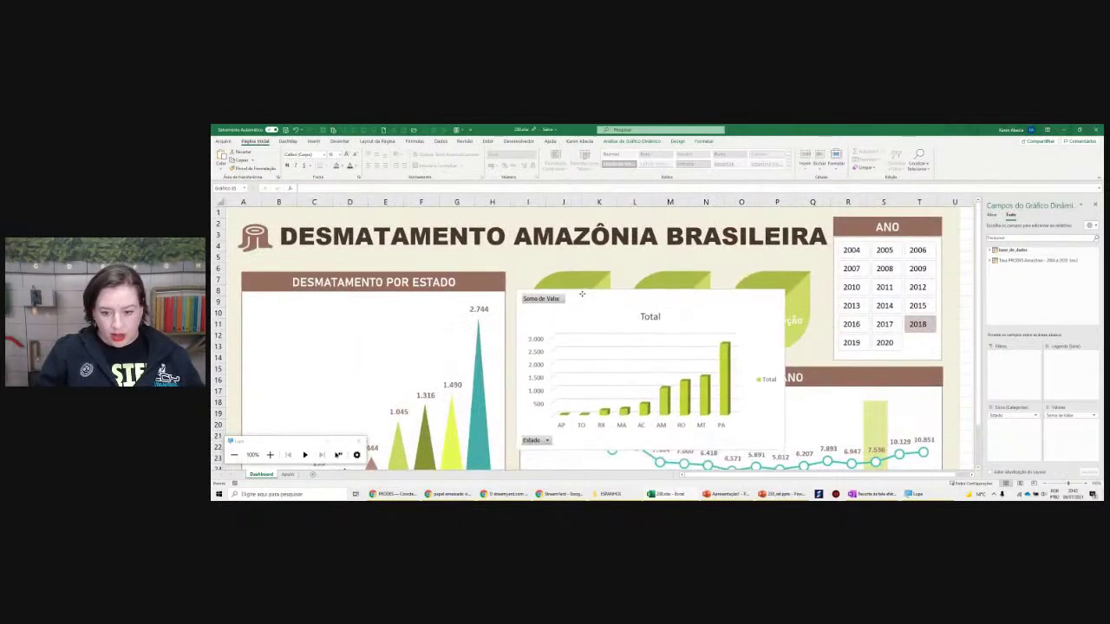
pyautogui.scroll(-3, 603, 296)
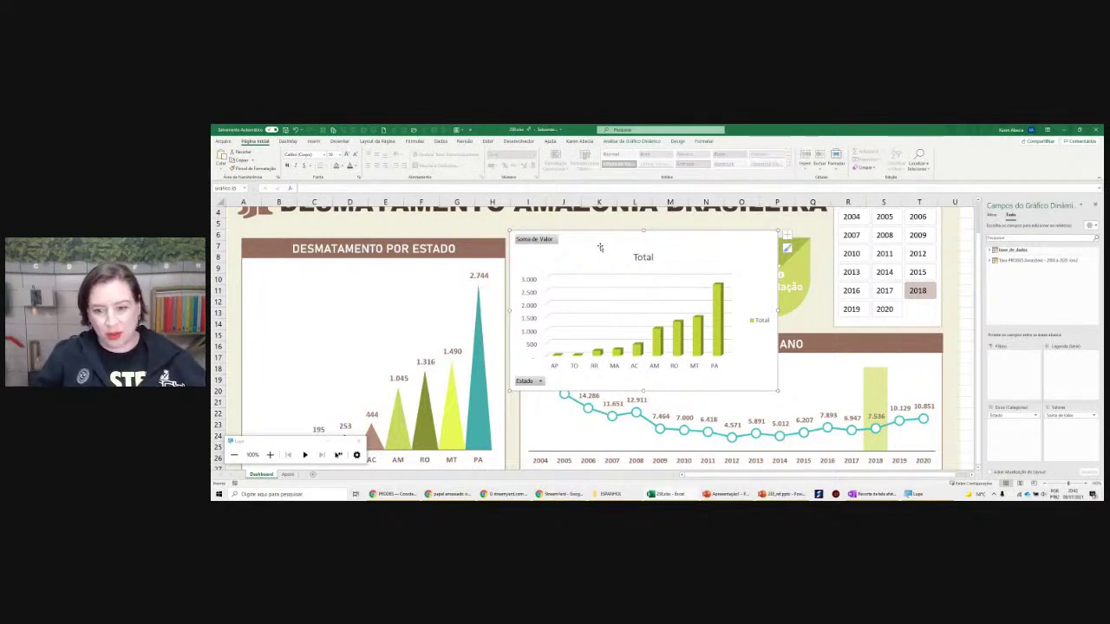
pyautogui.click(718, 298)
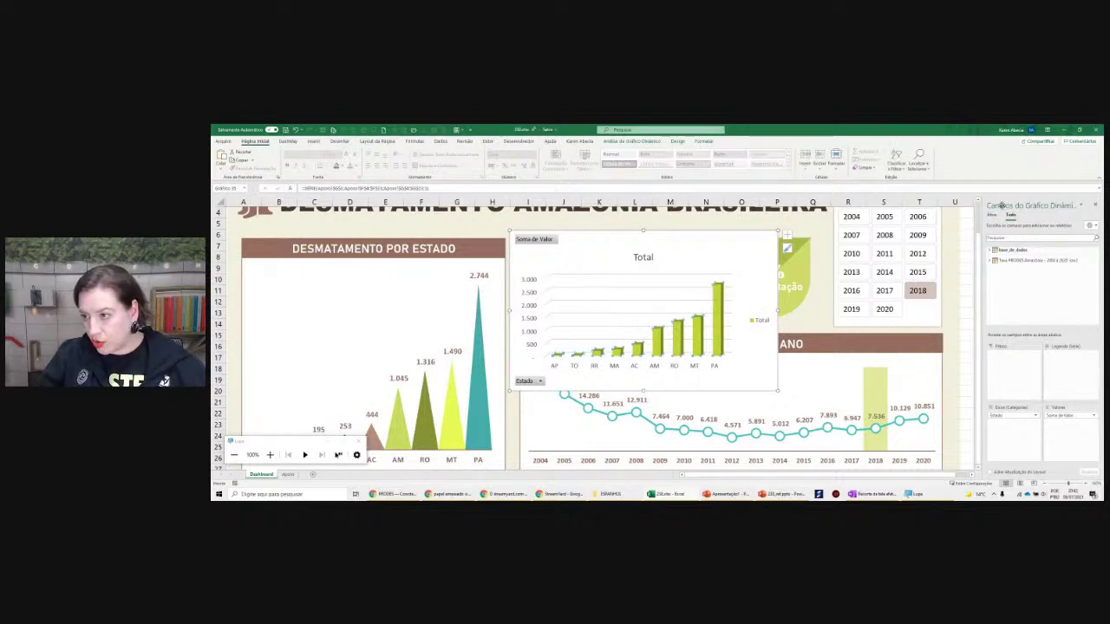
pyautogui.click(1097, 206)
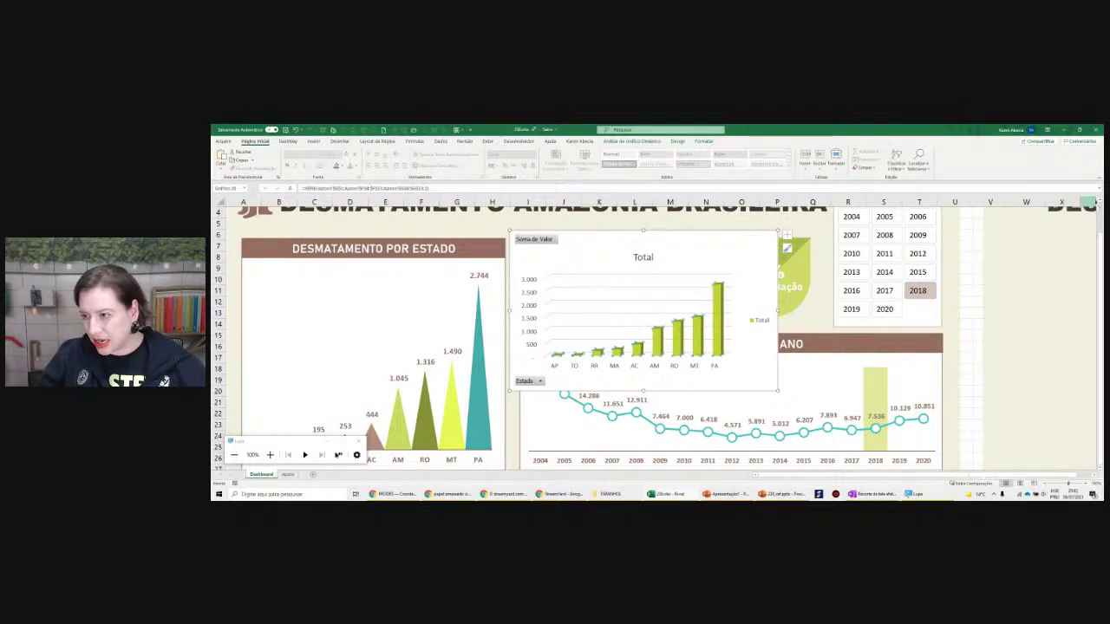
pyautogui.rightClick(716, 293)
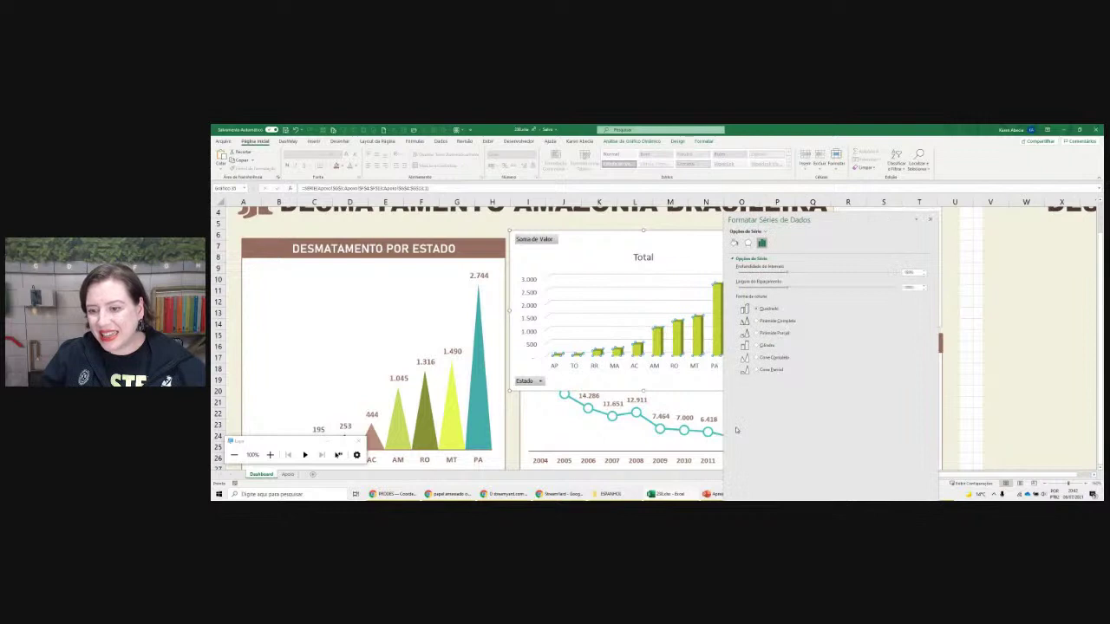
# Set the state chart's column shape to Full Pyramid in Format Data Series
pyautogui.moveTo(790, 222); pyautogui.dragTo(807, 176)
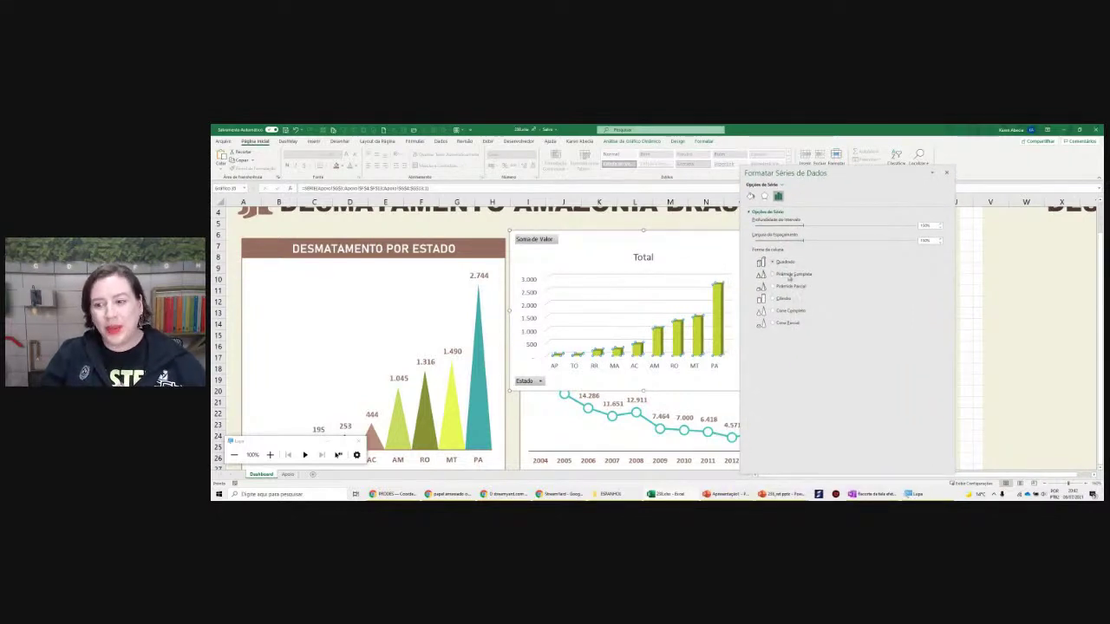
pyautogui.click(789, 275)
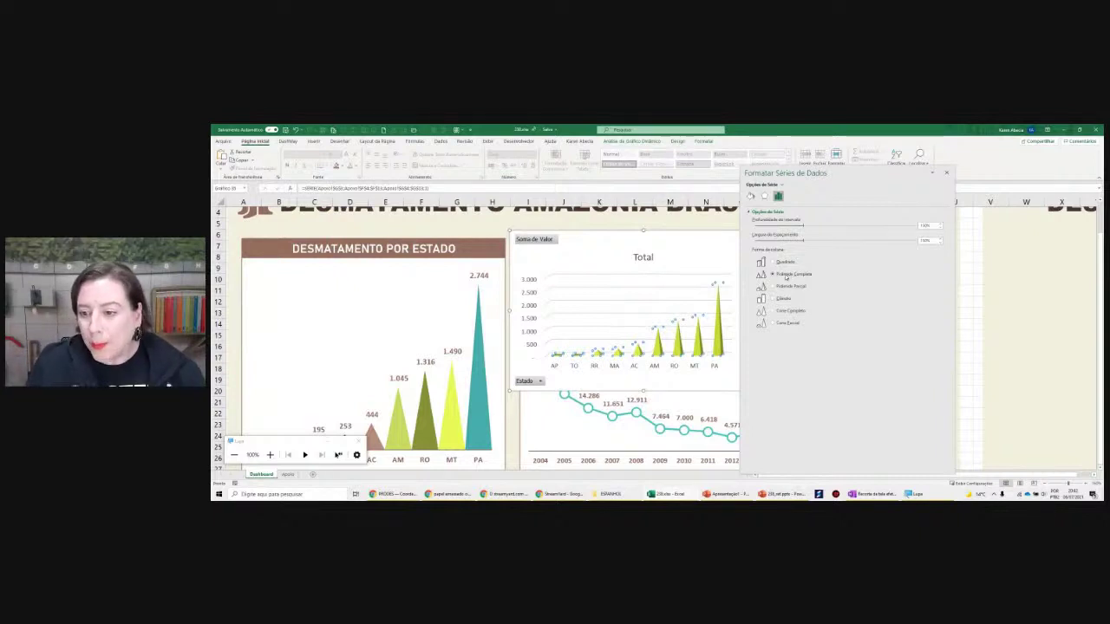
pyautogui.moveTo(776, 175); pyautogui.dragTo(805, 170)
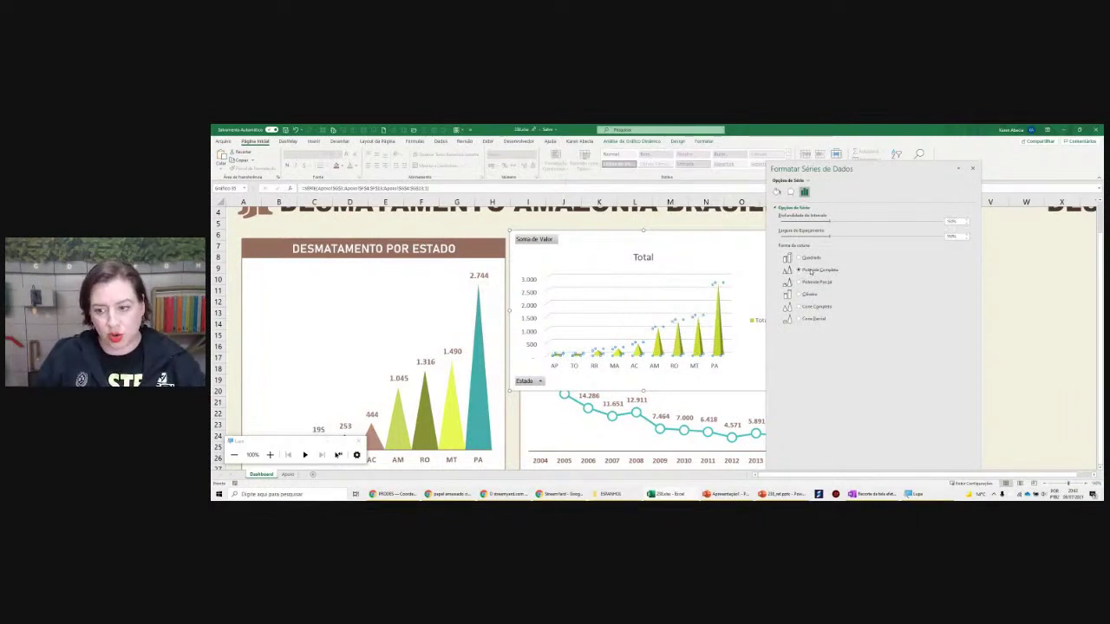
# Move the pyramid chart left and delete its Total legend, title, value axis and field buttons
pyautogui.moveTo(720, 249); pyautogui.dragTo(662, 251)
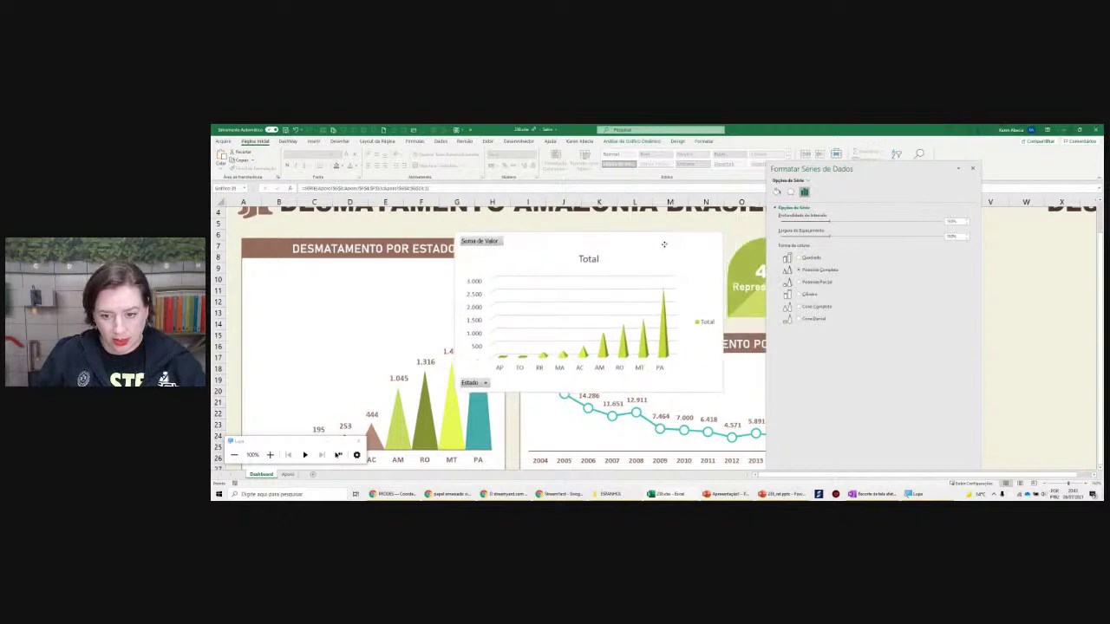
pyautogui.click(699, 320)
pyautogui.press('Delete')
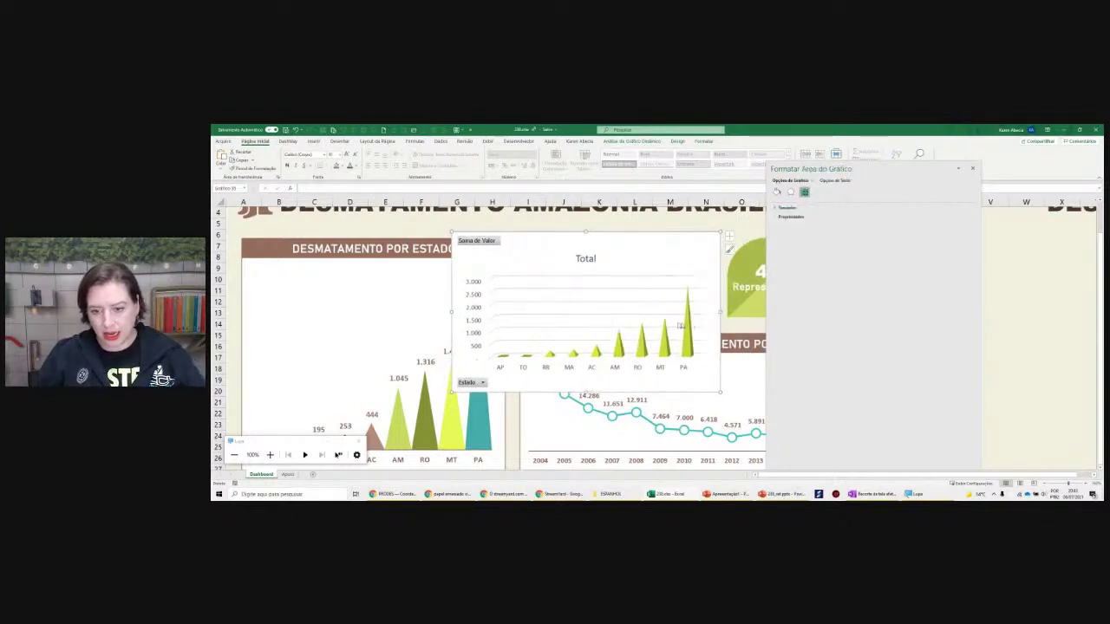
pyautogui.click(578, 259)
pyautogui.press('Delete')
pyautogui.click(473, 283)
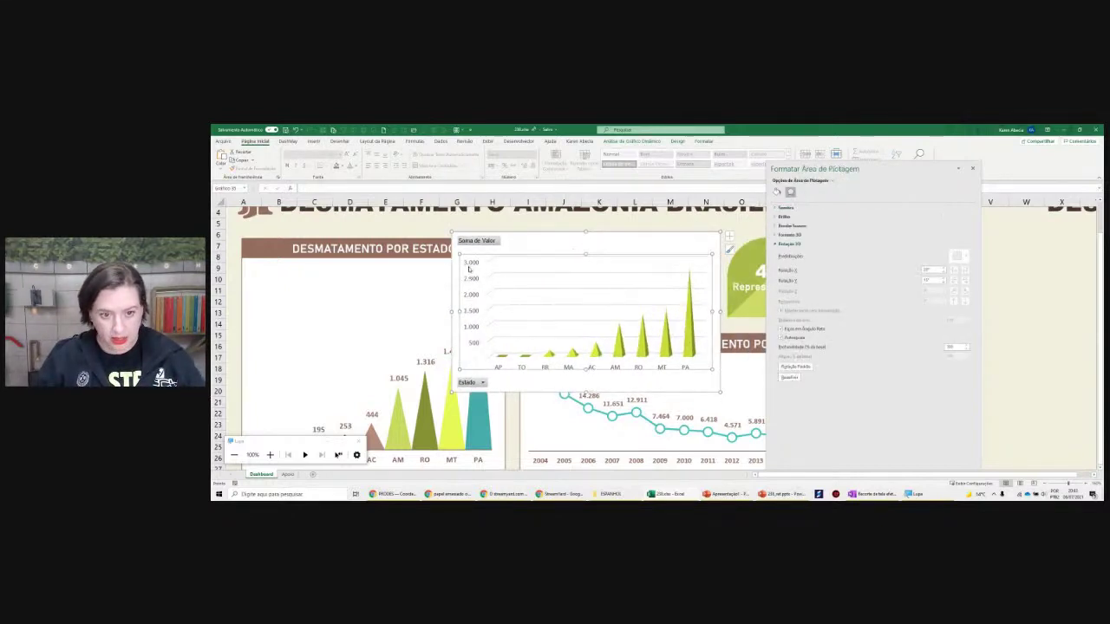
pyautogui.press('Delete')
pyautogui.click(478, 240)
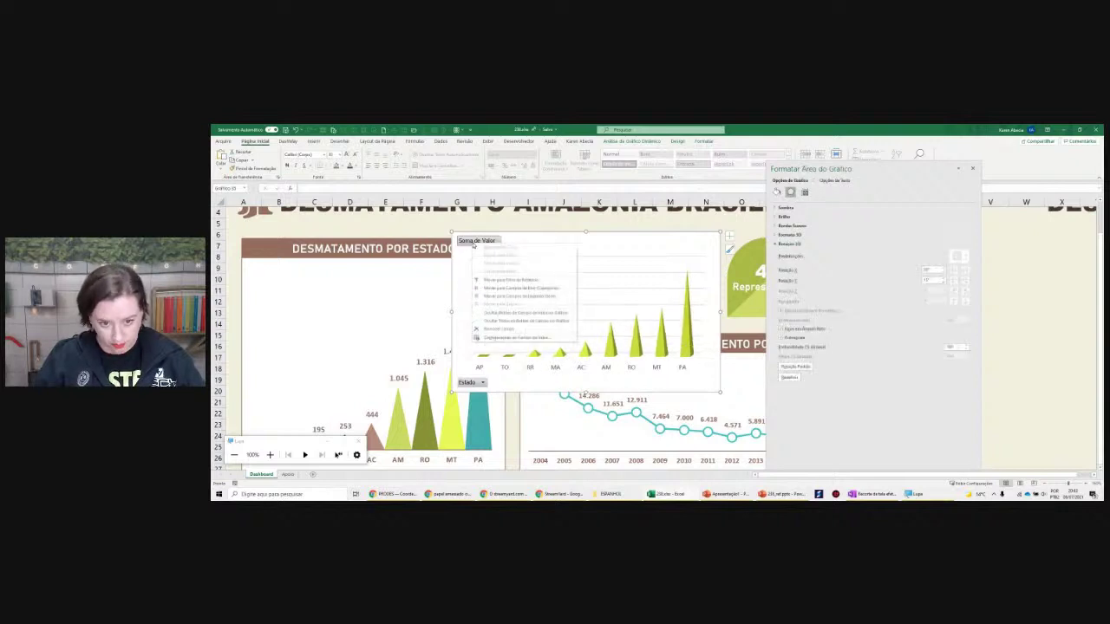
pyautogui.click(512, 321)
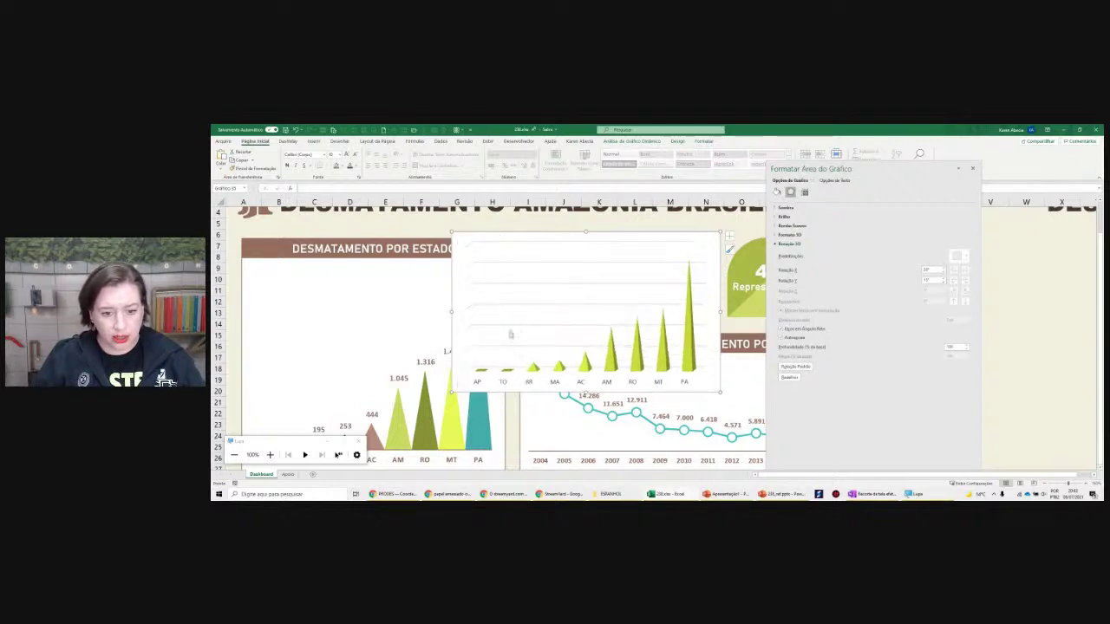
# Select the chart's gridlines and walls, then move the chart up over the dashboard header
pyautogui.click(528, 307)
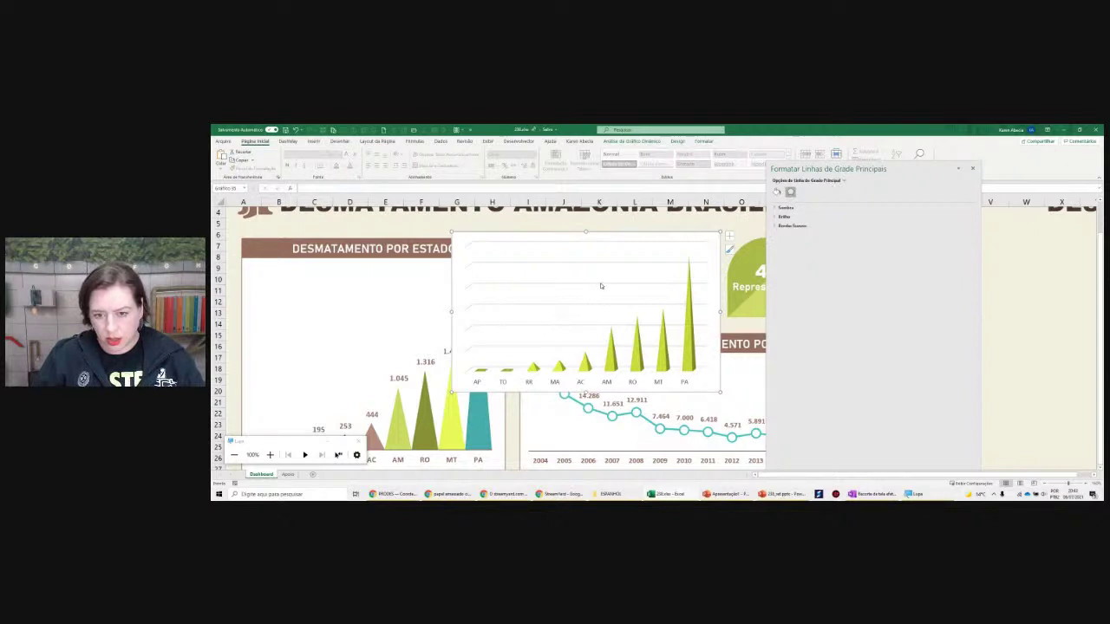
pyautogui.click(598, 306)
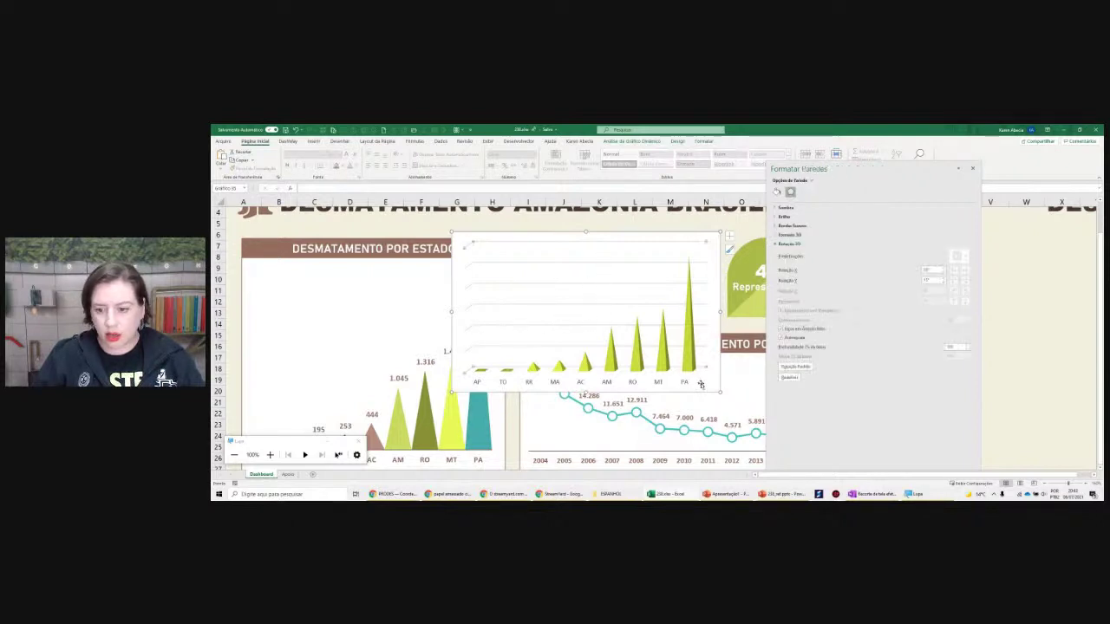
pyautogui.click(608, 306)
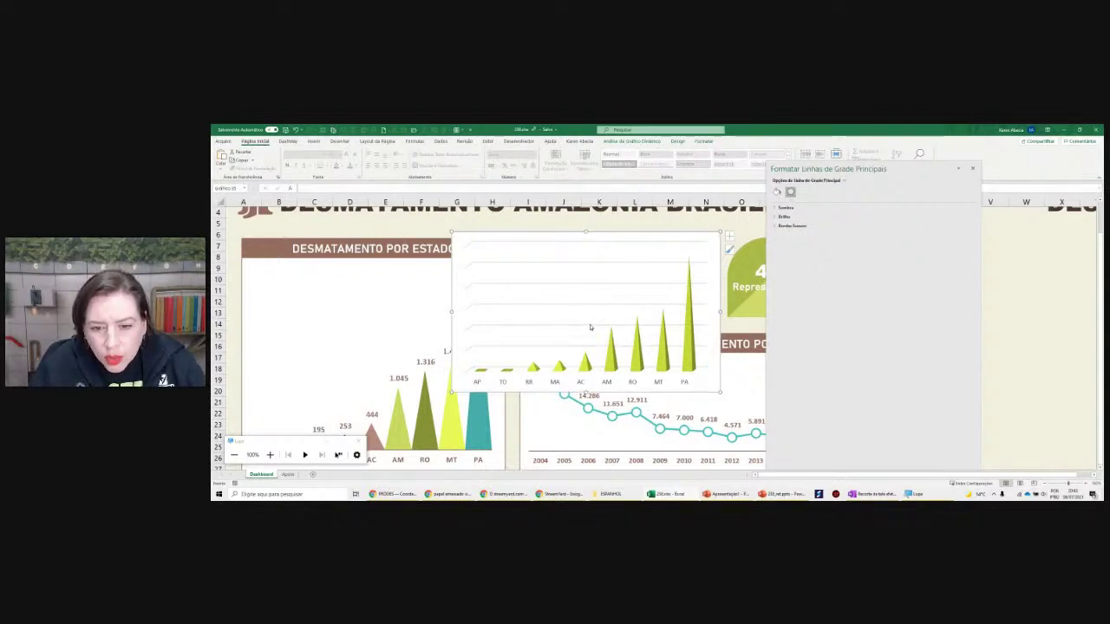
pyautogui.moveTo(691, 390); pyautogui.dragTo(701, 393)
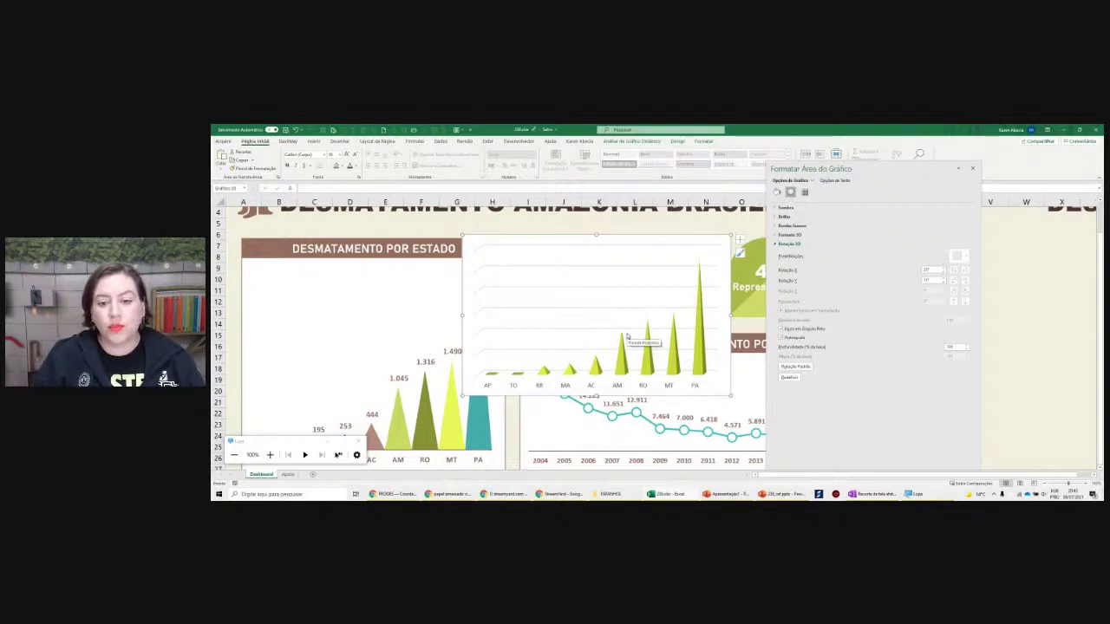
pyautogui.moveTo(706, 392); pyautogui.dragTo(714, 363)
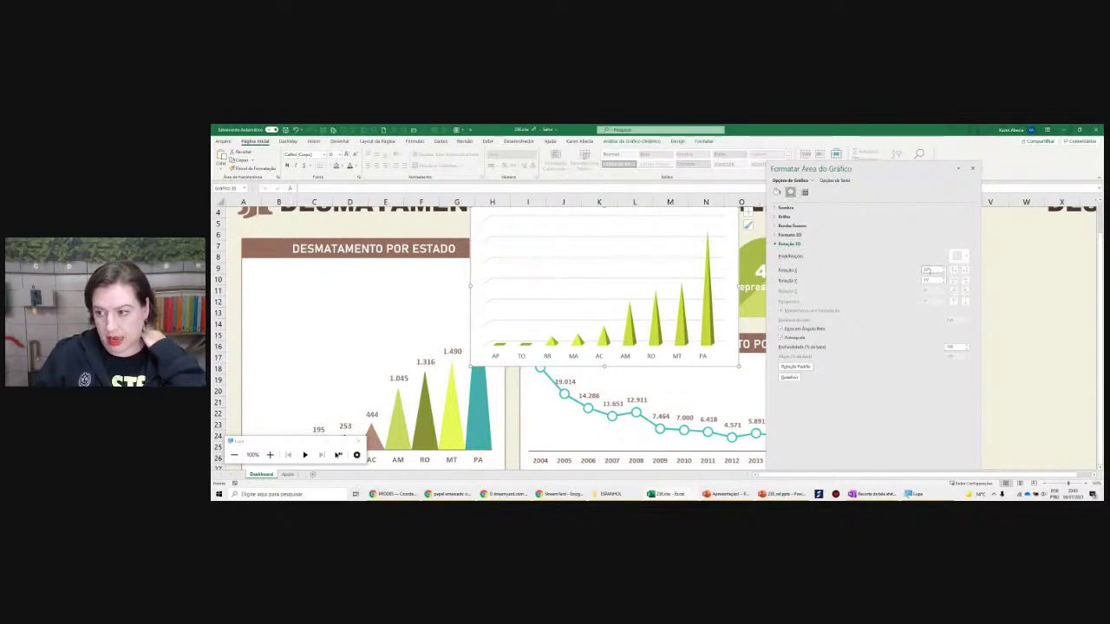
# Set the chart's 3D X and Y rotation to 0 and resize it
pyautogui.write('0')
pyautogui.press('Return')
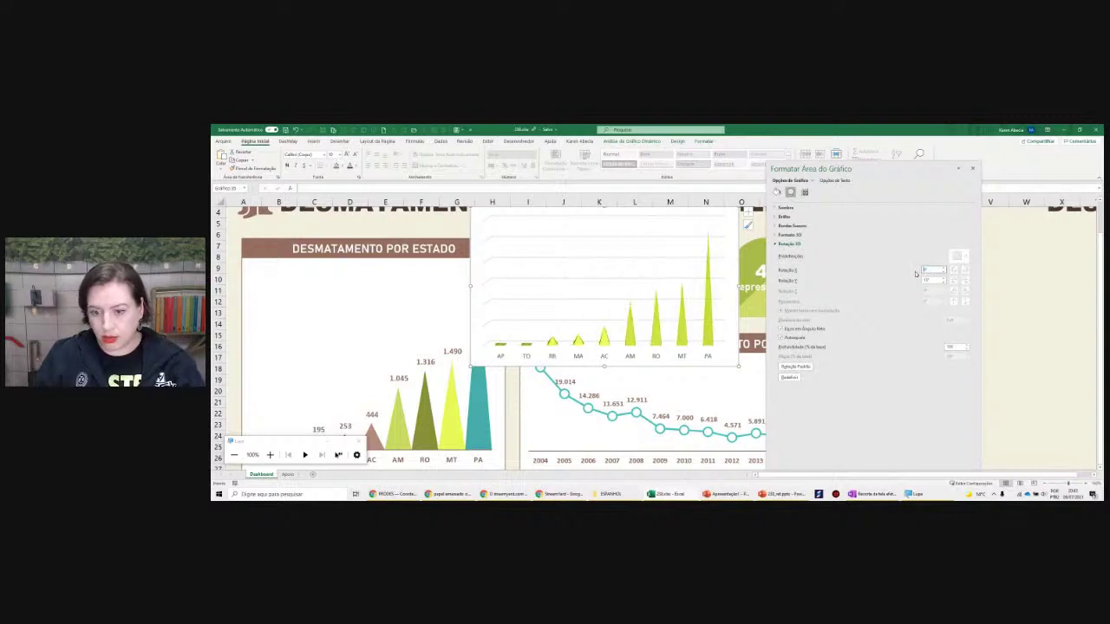
pyautogui.doubleClick(928, 281)
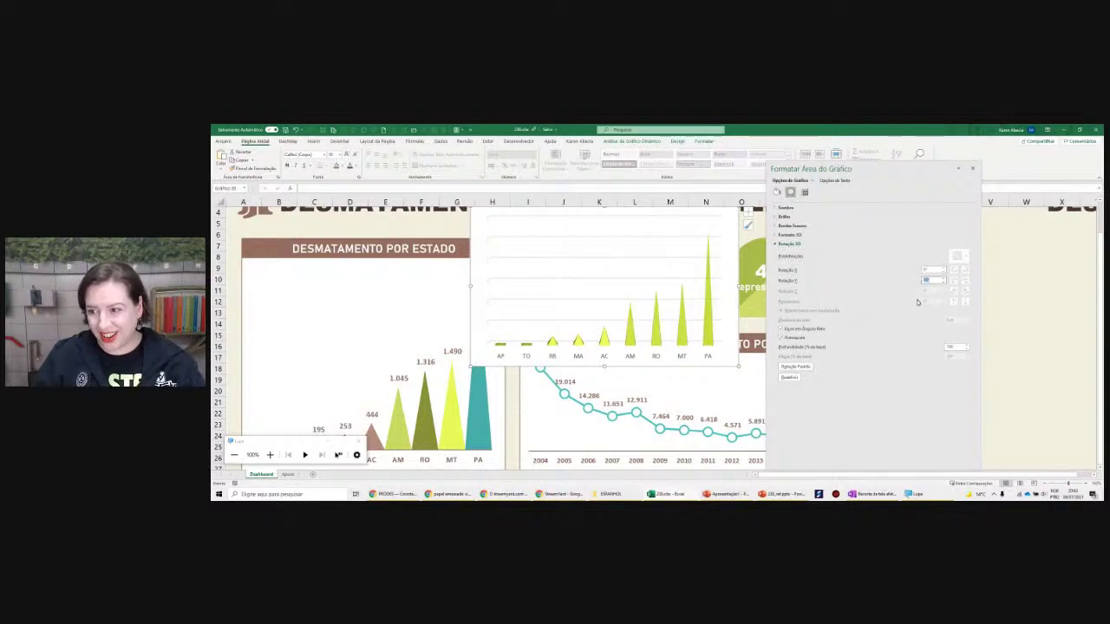
pyautogui.write('0')
pyautogui.press('Return')
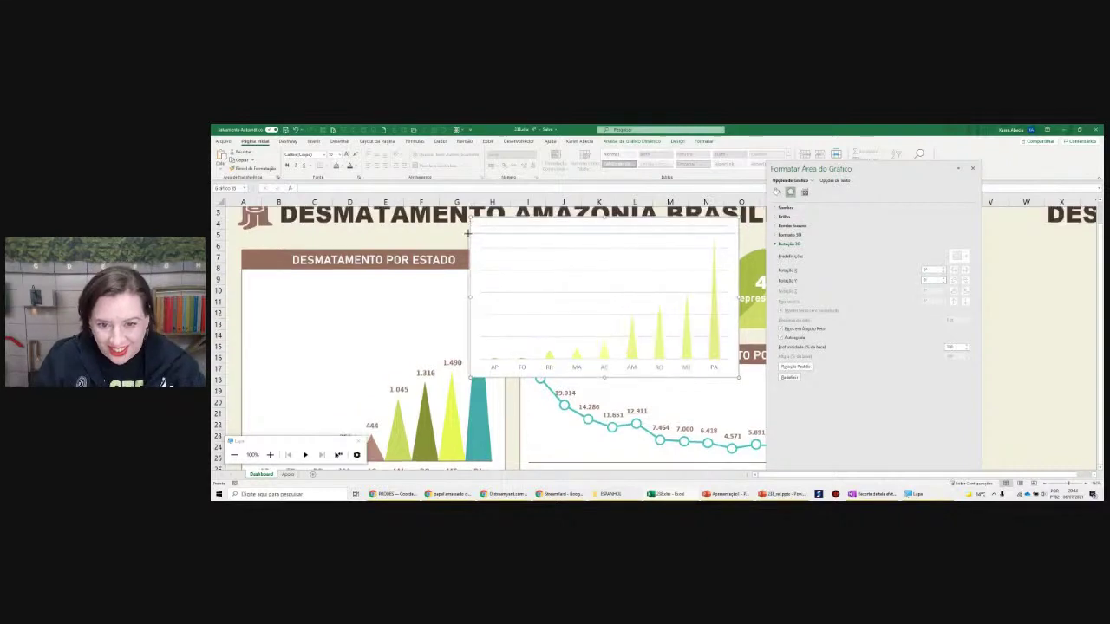
pyautogui.moveTo(471, 207); pyautogui.dragTo(468, 234)
pyautogui.click(562, 288)
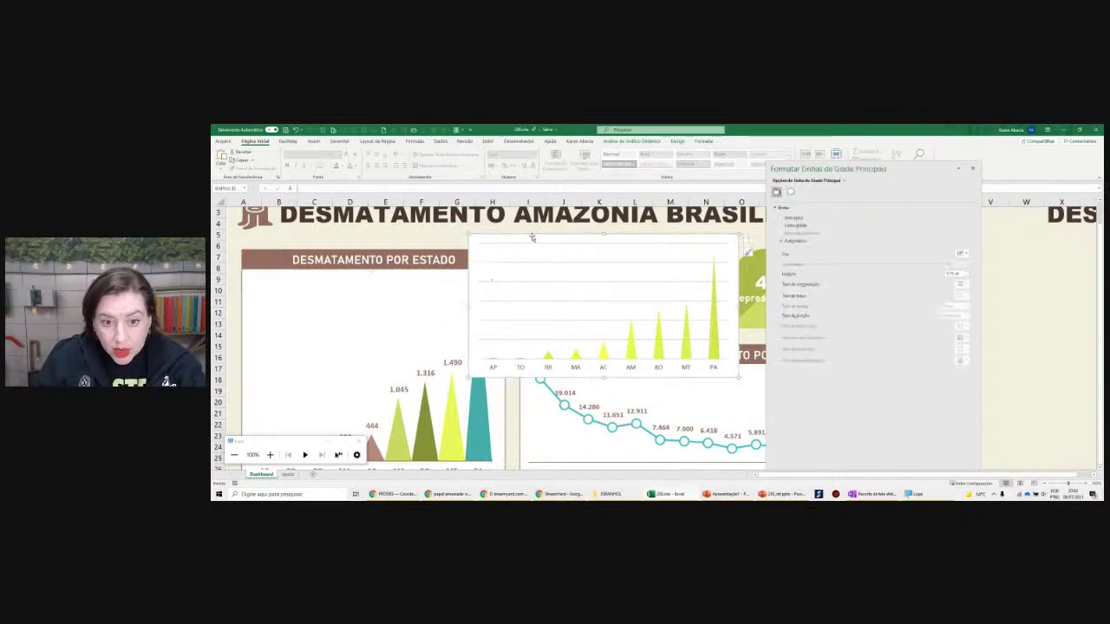
# Uncheck Linhas de Grade in Chart Elements to remove the pyramid chart's gridlines
pyautogui.moveTo(534, 232); pyautogui.dragTo(543, 233)
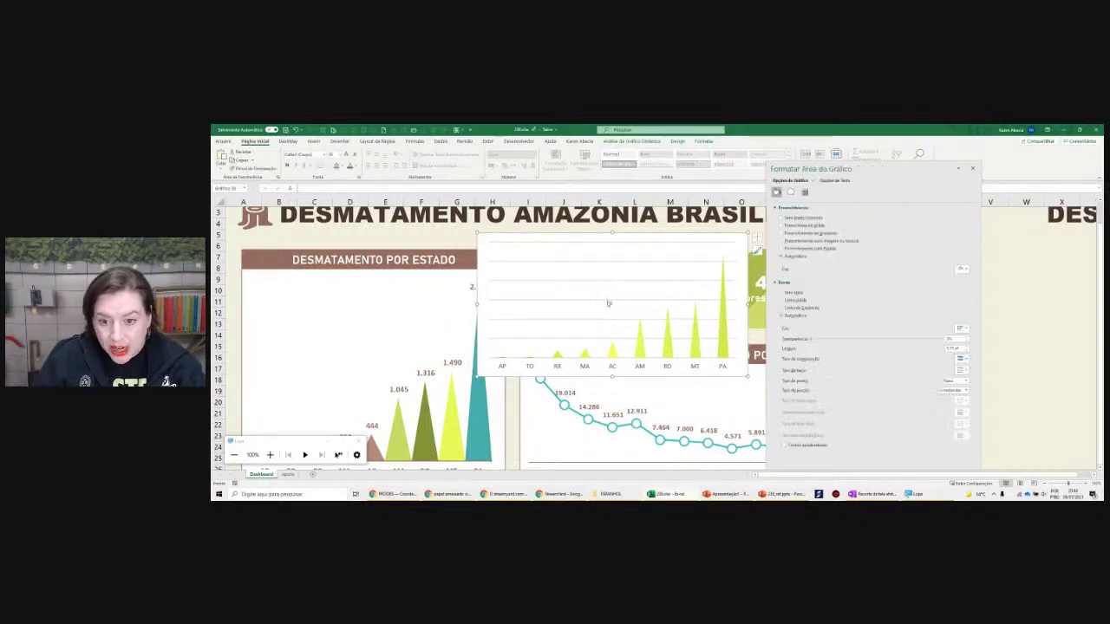
pyautogui.click(609, 301)
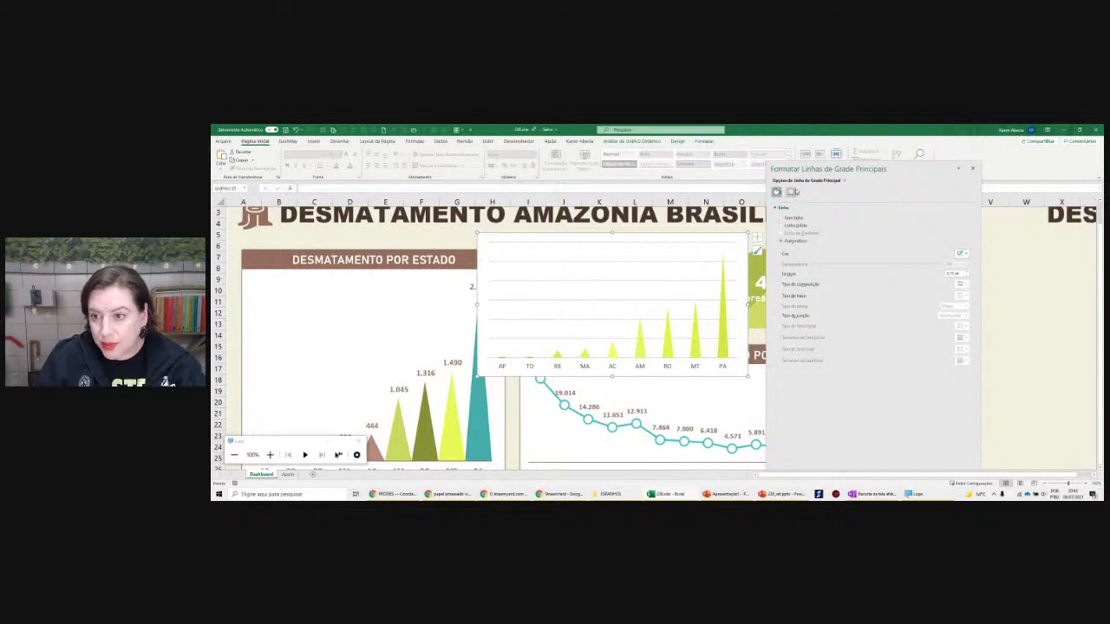
pyautogui.moveTo(810, 170); pyautogui.dragTo(908, 162)
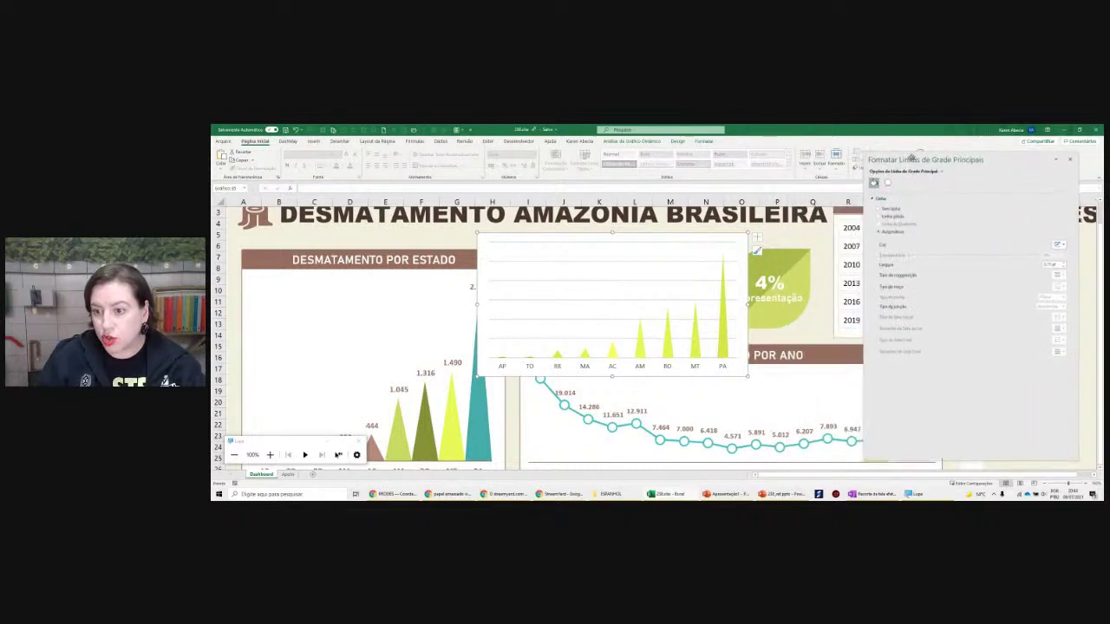
pyautogui.moveTo(727, 238); pyautogui.dragTo(712, 243)
pyautogui.click(742, 243)
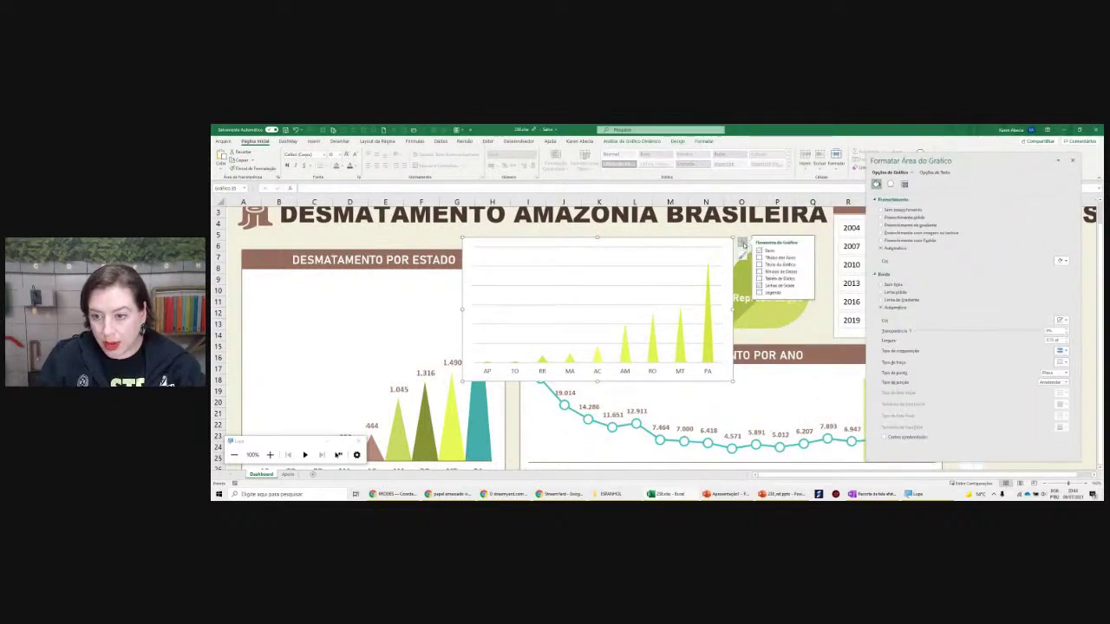
pyautogui.click(760, 286)
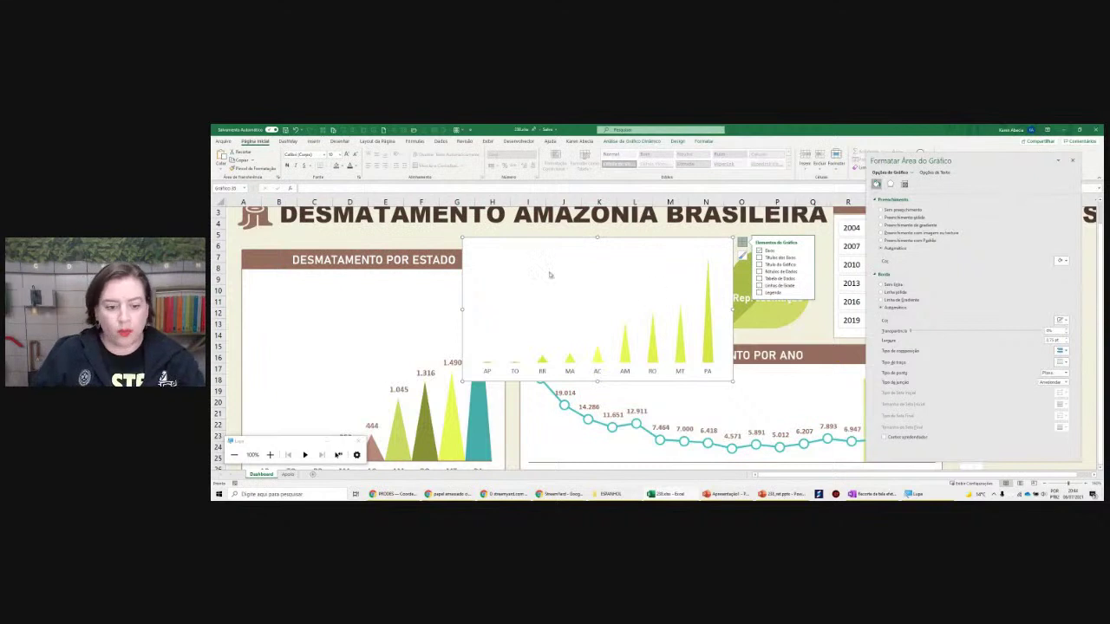
# Nudge the pyramid chart right, select the cone series, and resize the chart
pyautogui.moveTo(481, 239); pyautogui.dragTo(500, 238)
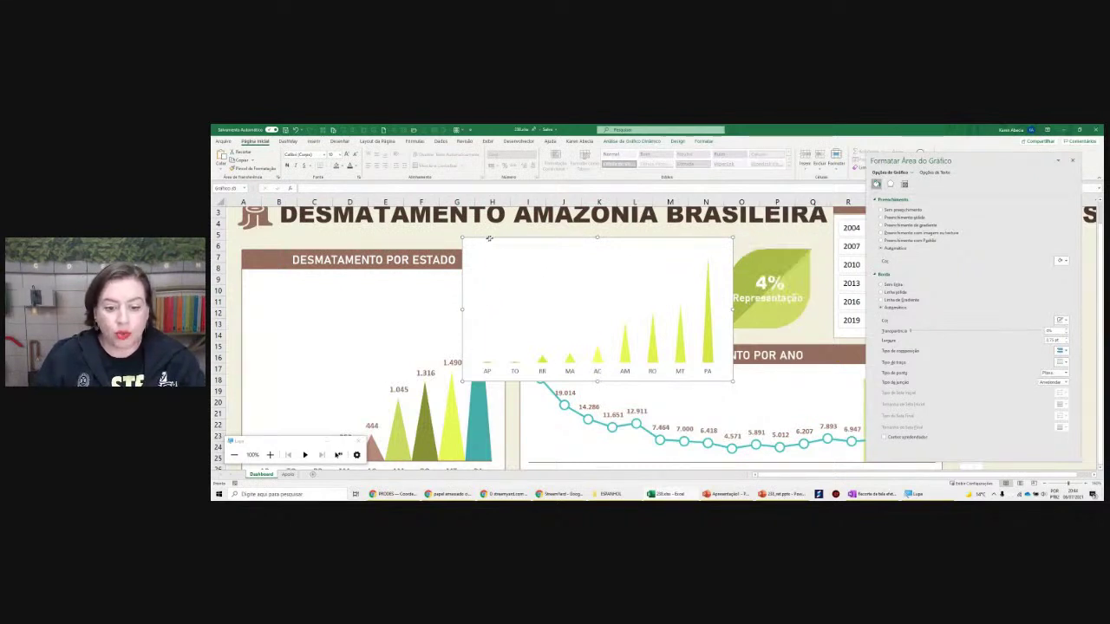
pyautogui.click(729, 324)
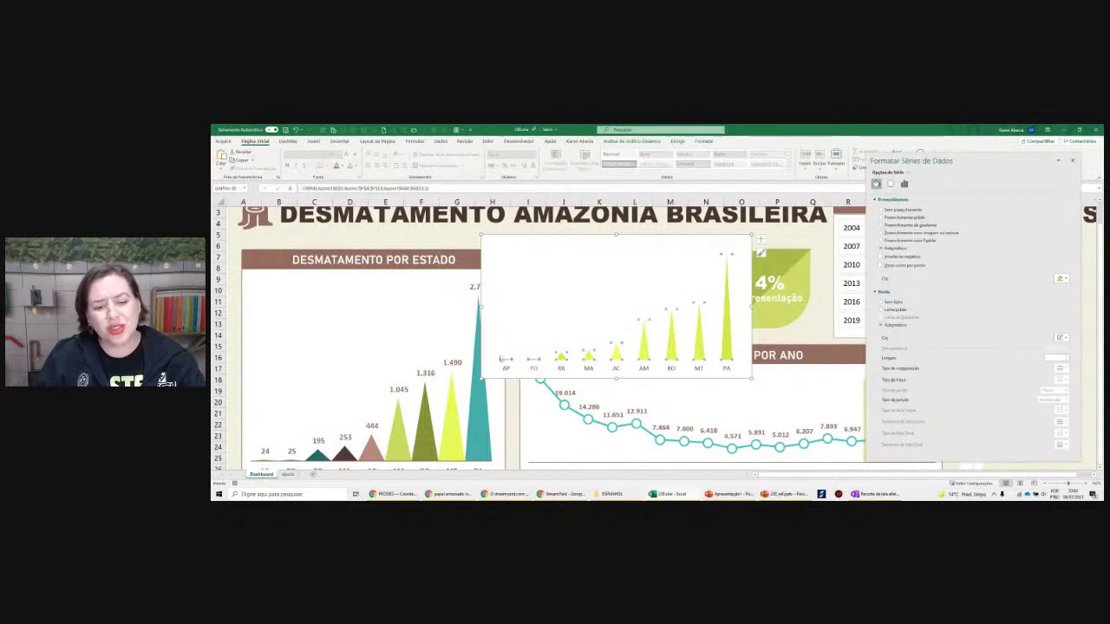
pyautogui.moveTo(483, 379); pyautogui.dragTo(508, 401)
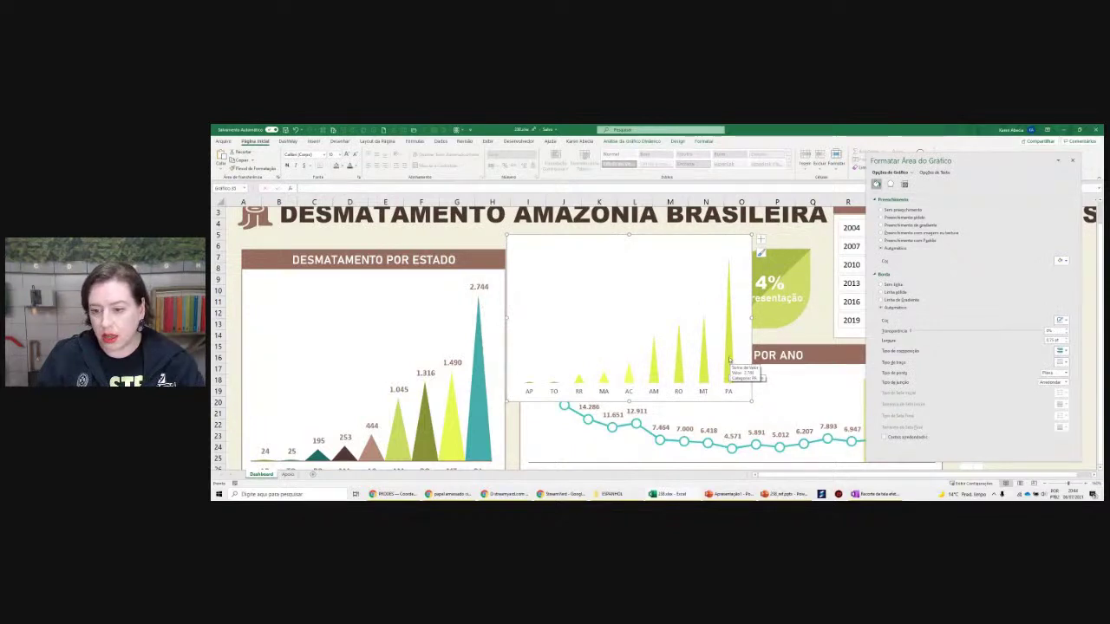
# Check Variar cores por ponto under Preenchimento e Linha in Formatar Série de Dados
pyautogui.rightClick(729, 360)
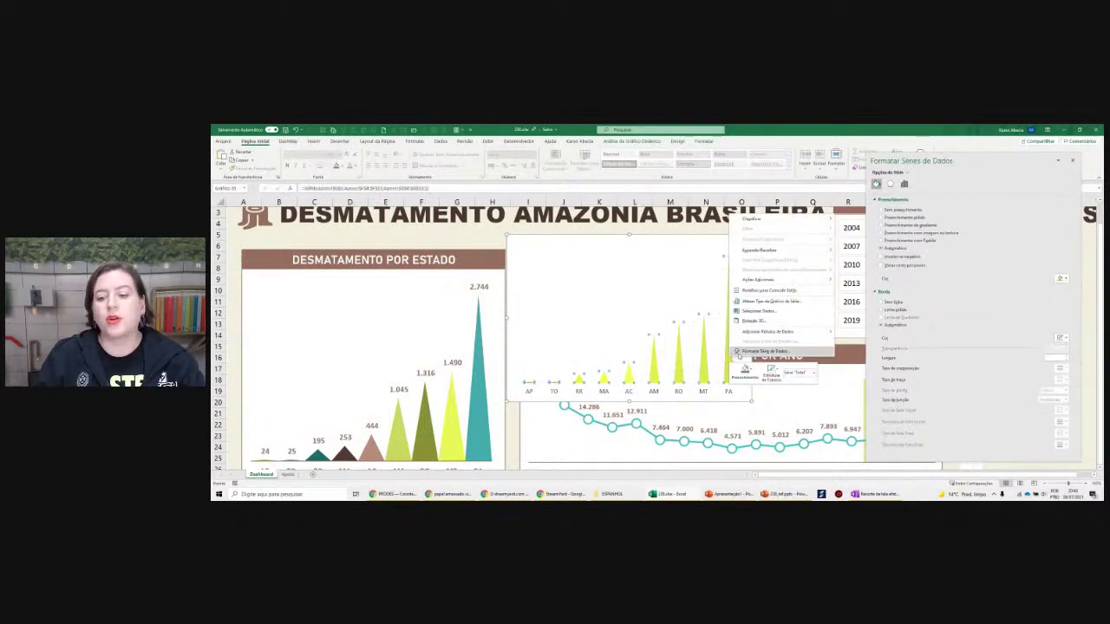
pyautogui.click(747, 352)
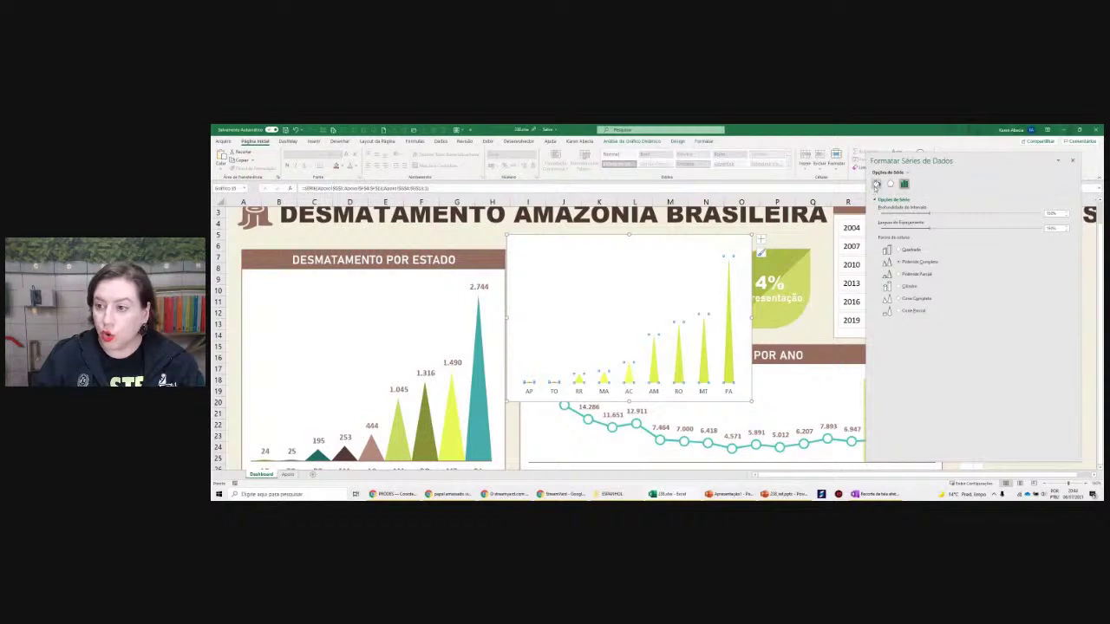
pyautogui.click(876, 184)
pyautogui.moveTo(876, 163); pyautogui.dragTo(778, 169)
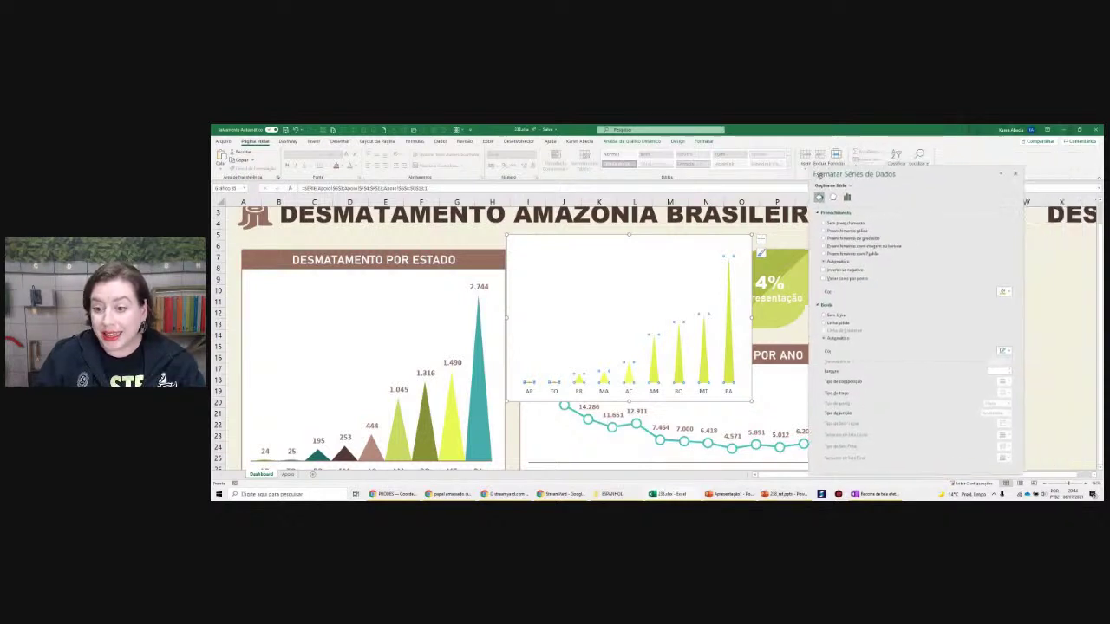
pyautogui.click(782, 271)
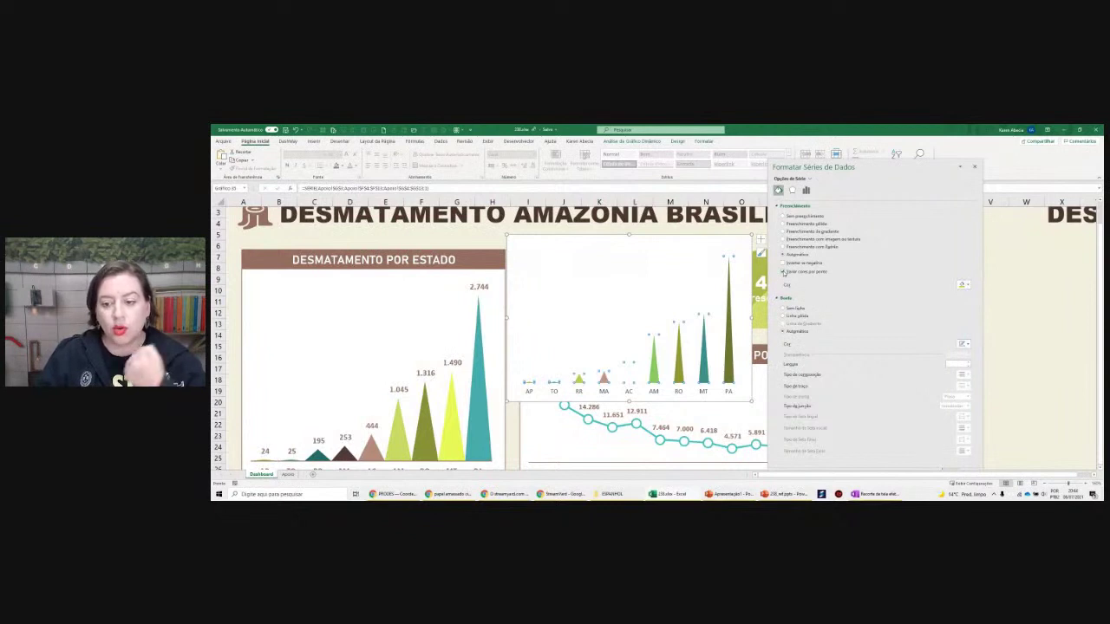
pyautogui.click(579, 250)
pyautogui.click(575, 240)
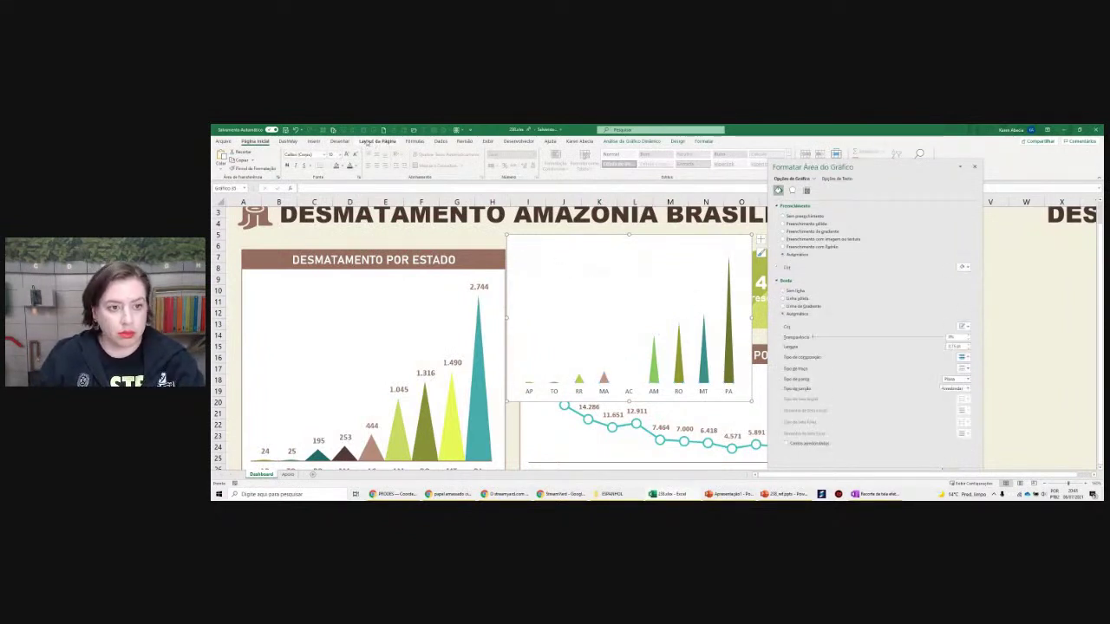
pyautogui.click(367, 143)
pyautogui.click(241, 153)
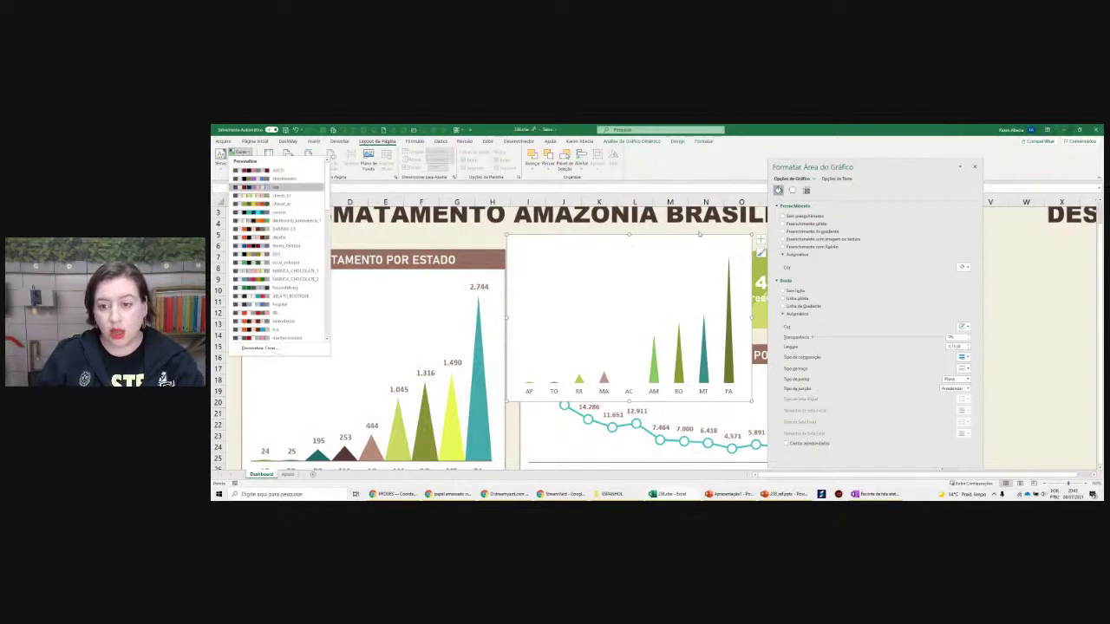
pyautogui.click(701, 229)
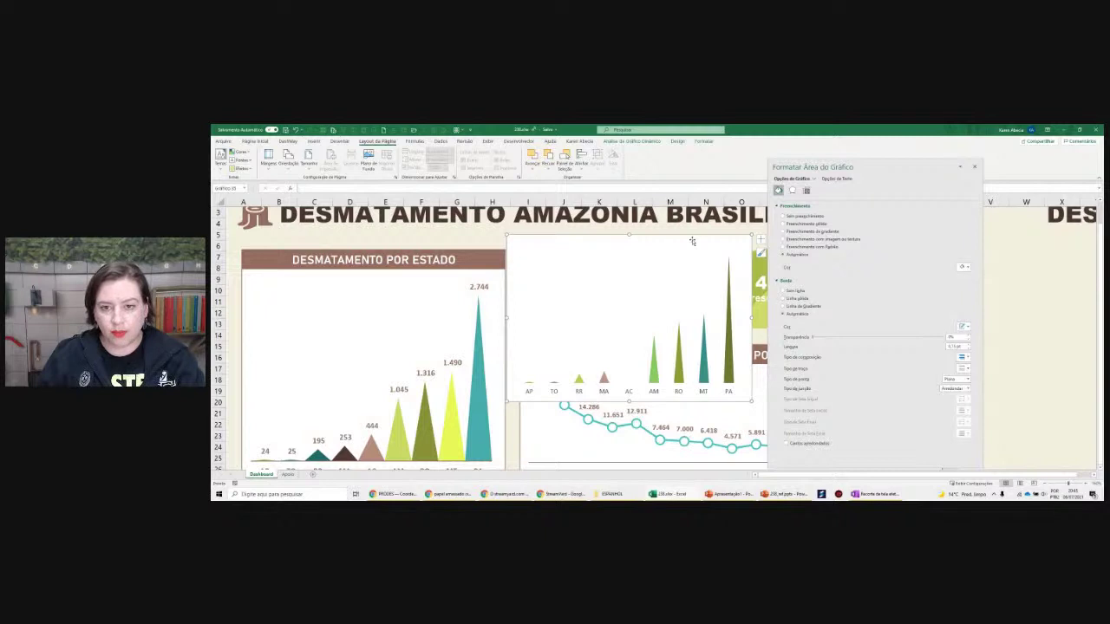
pyautogui.click(678, 142)
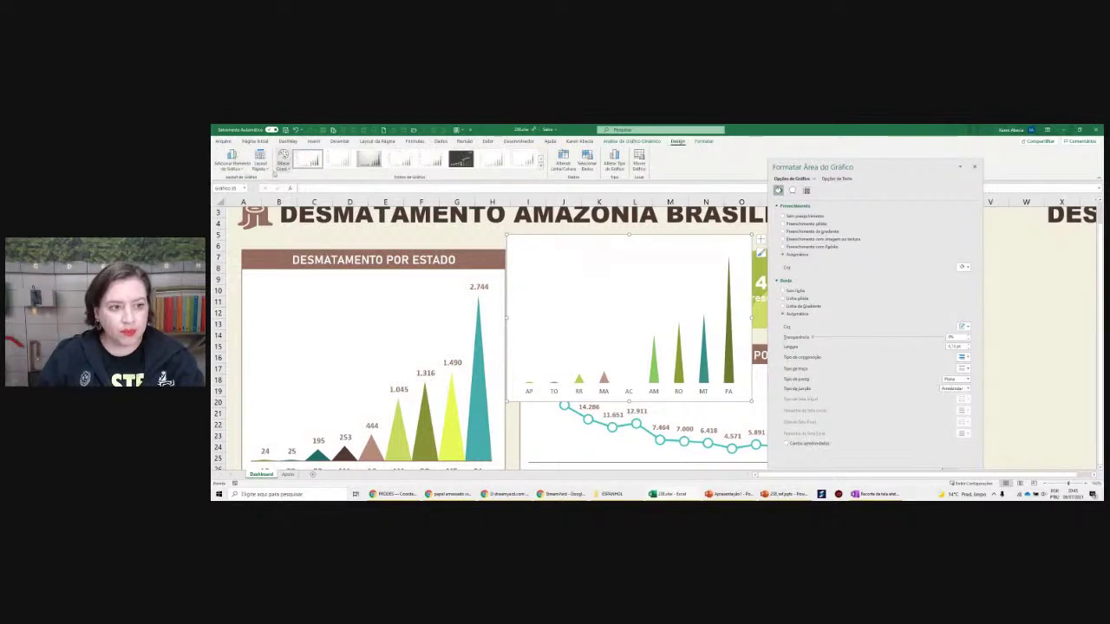
pyautogui.click(284, 163)
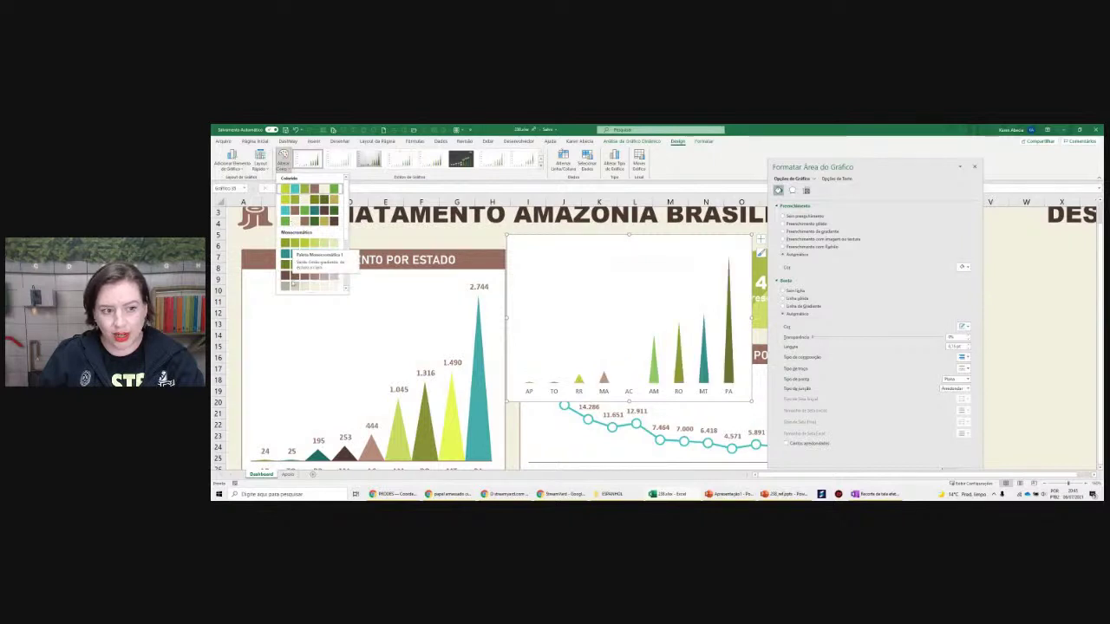
pyautogui.click(491, 235)
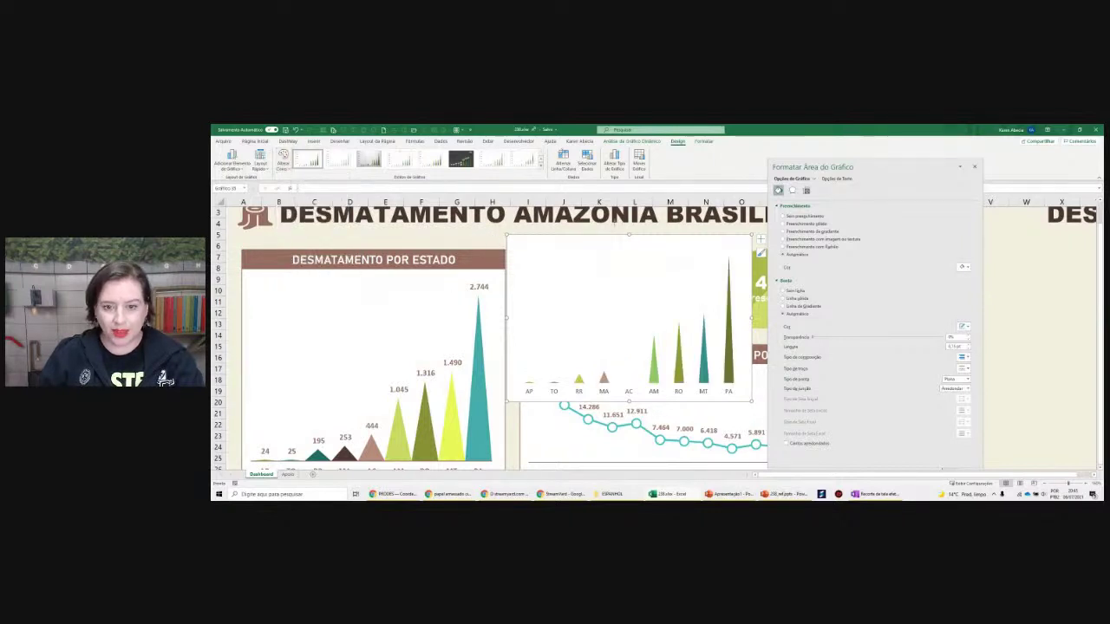
pyautogui.moveTo(974, 169); pyautogui.dragTo(987, 159)
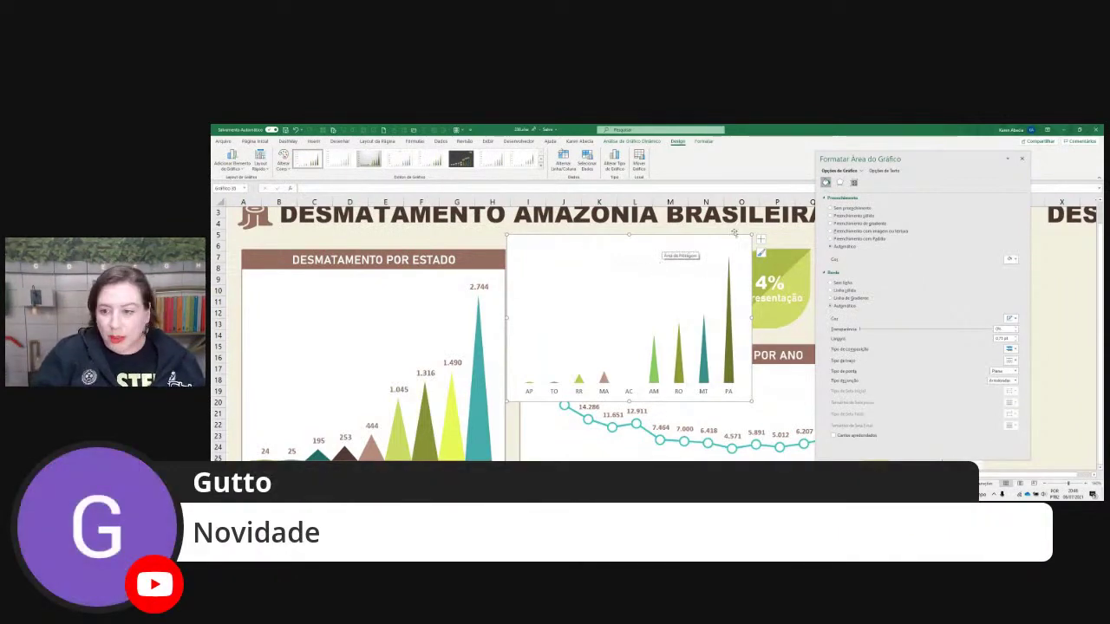
# Enlarge the pyramid chart's plot area downward and add data labels above the cones
pyautogui.click(1022, 159)
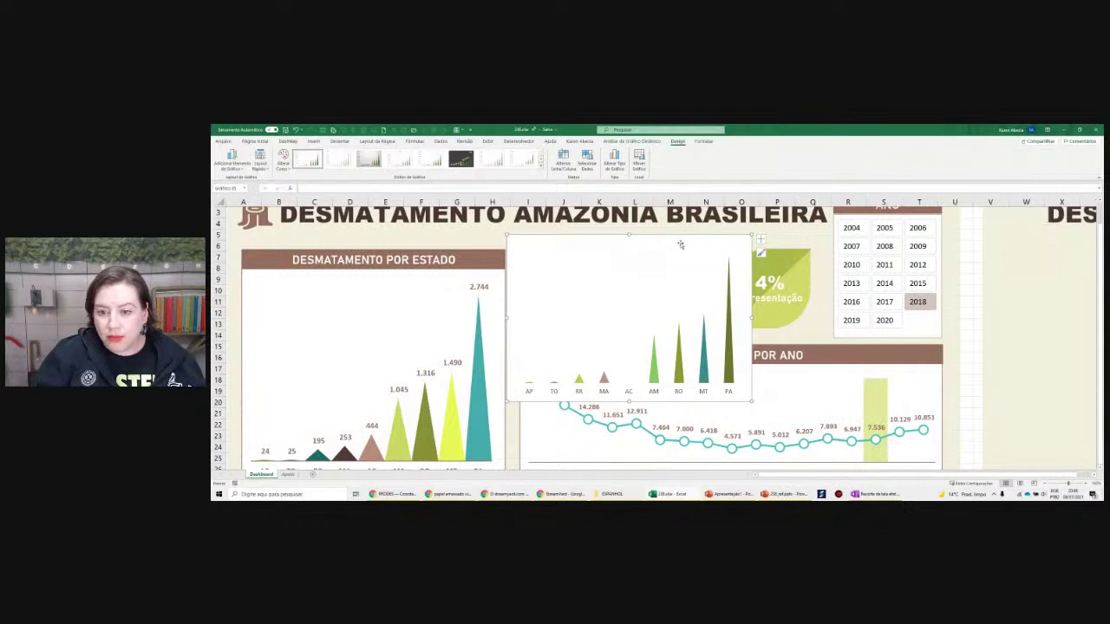
pyautogui.click(708, 266)
pyautogui.moveTo(628, 390); pyautogui.dragTo(629, 401)
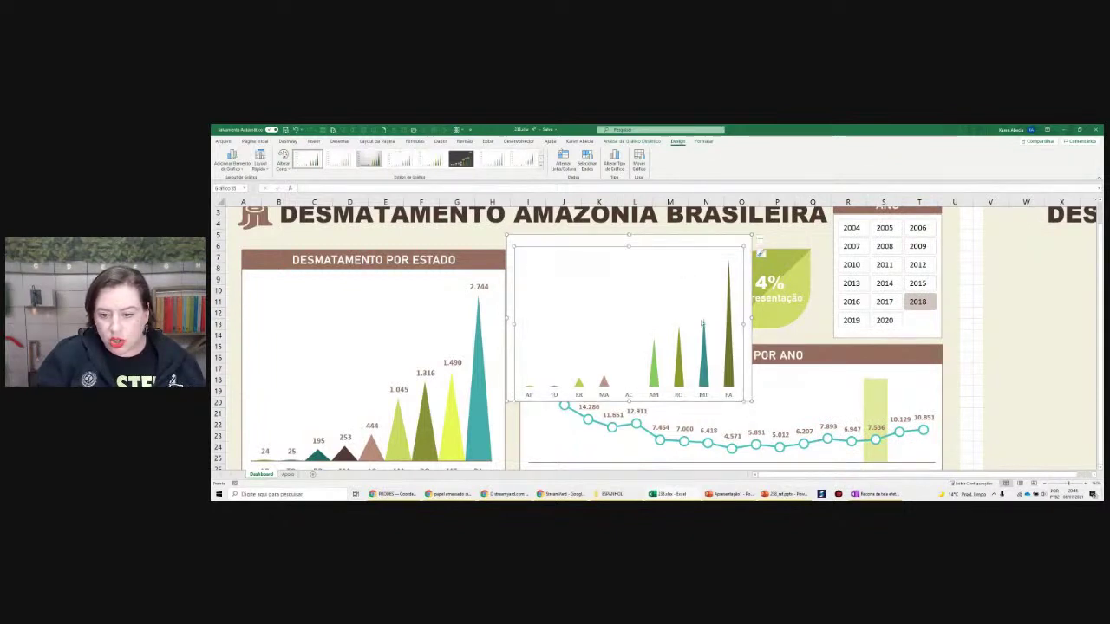
pyautogui.rightClick(729, 322)
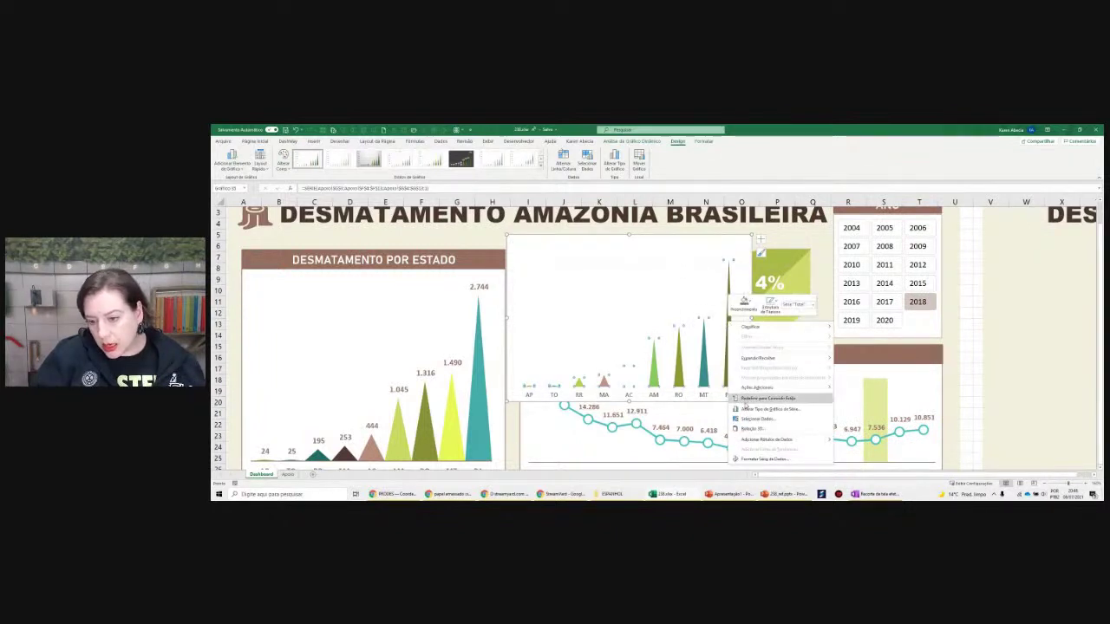
pyautogui.click(756, 440)
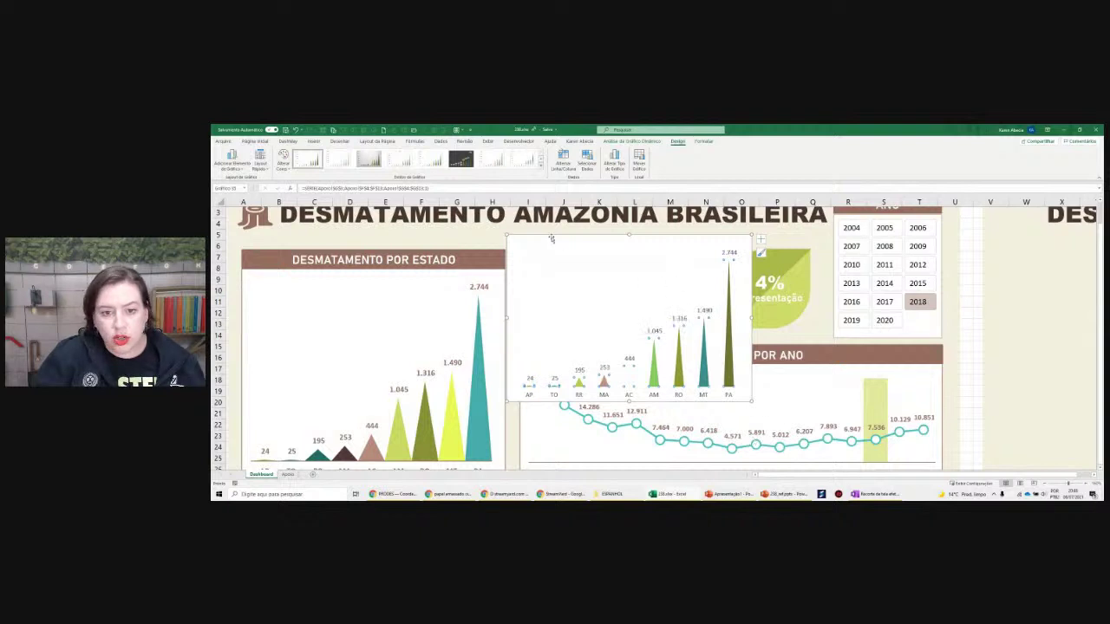
# Delete the stray chart copy over the KPI cards and nudge the DESMATAMENTO POR ESTADO header down
pyautogui.moveTo(551, 239); pyautogui.dragTo(263, 287)
pyautogui.hotkey('ctrl', 'z')
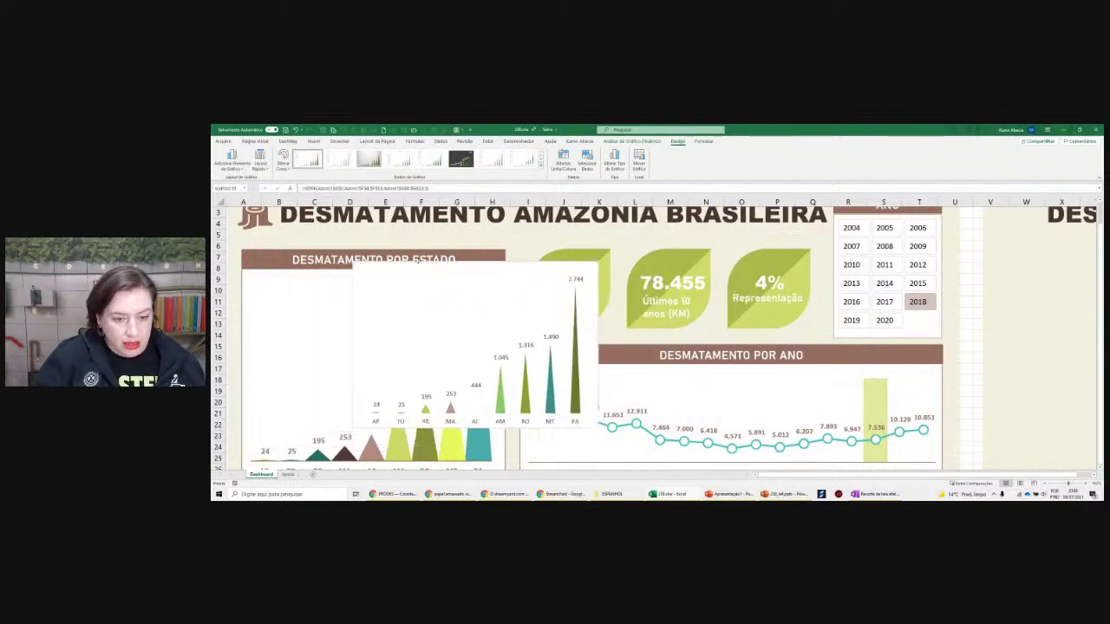
pyautogui.scroll(-1, 460, 305)
pyautogui.scroll(2, 460, 305)
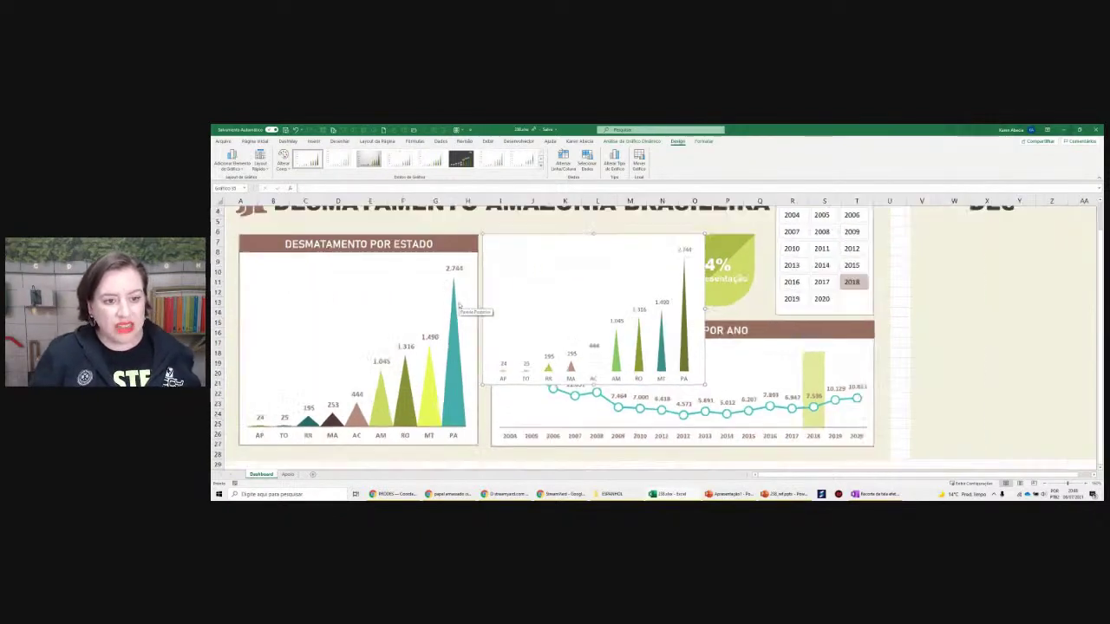
pyautogui.keyDown('ctrl'); pyautogui.scroll(-1, 459, 305); pyautogui.keyUp('ctrl')
pyautogui.keyDown('ctrl'); pyautogui.scroll(-2, 451, 277); pyautogui.keyUp('ctrl')
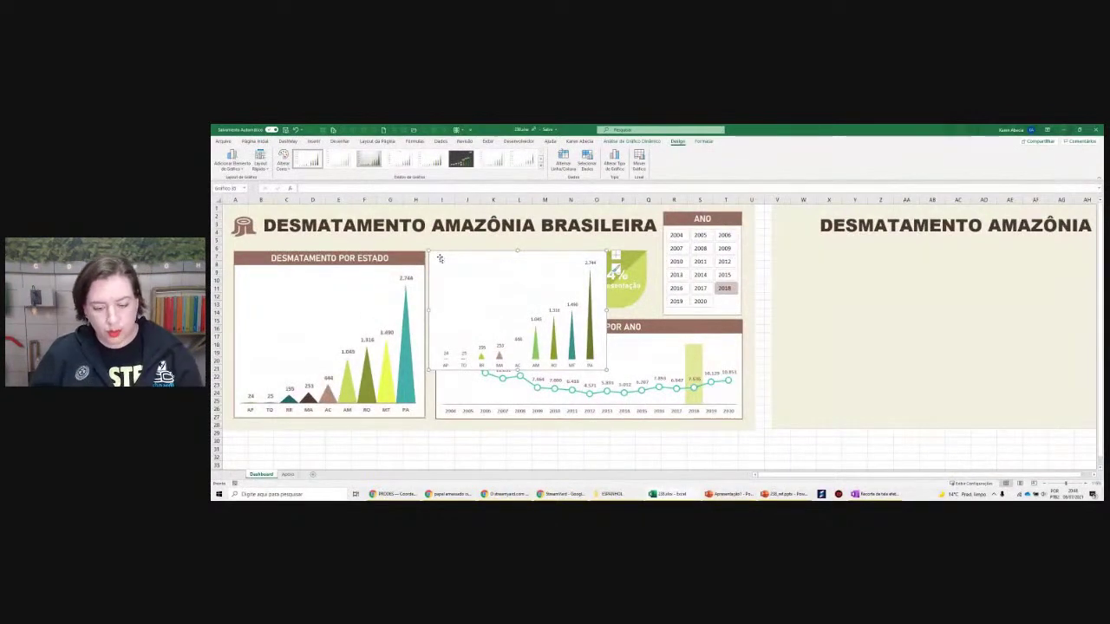
pyautogui.press('Delete')
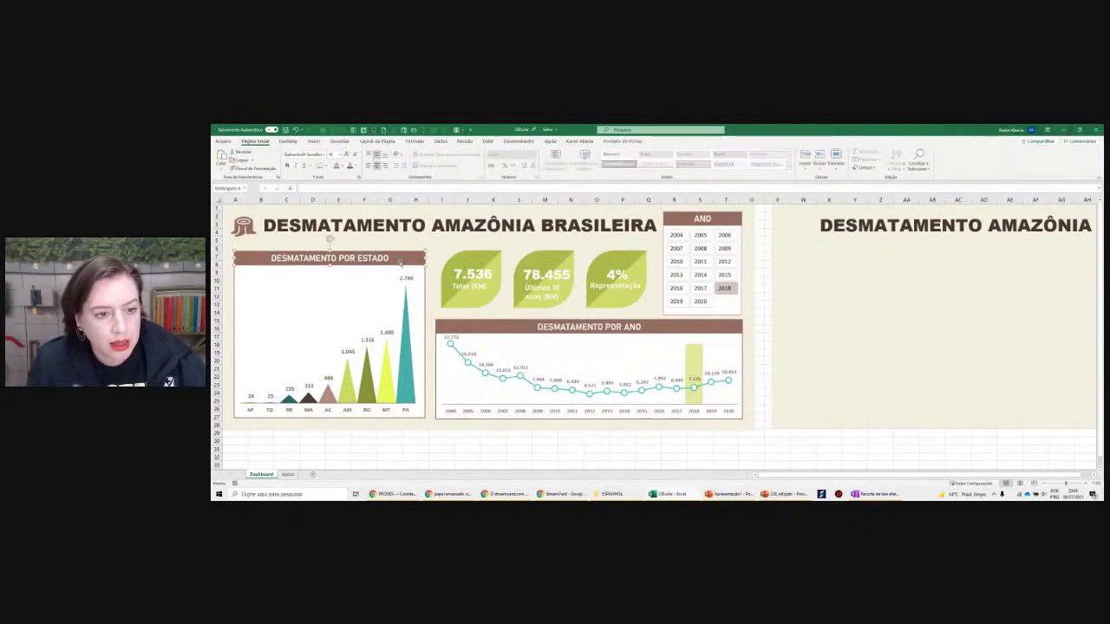
pyautogui.moveTo(396, 259)
pyautogui.mouseDown()
pyautogui.moveTo(391, 271)
pyautogui.moveTo(395, 263)
pyautogui.mouseUp()
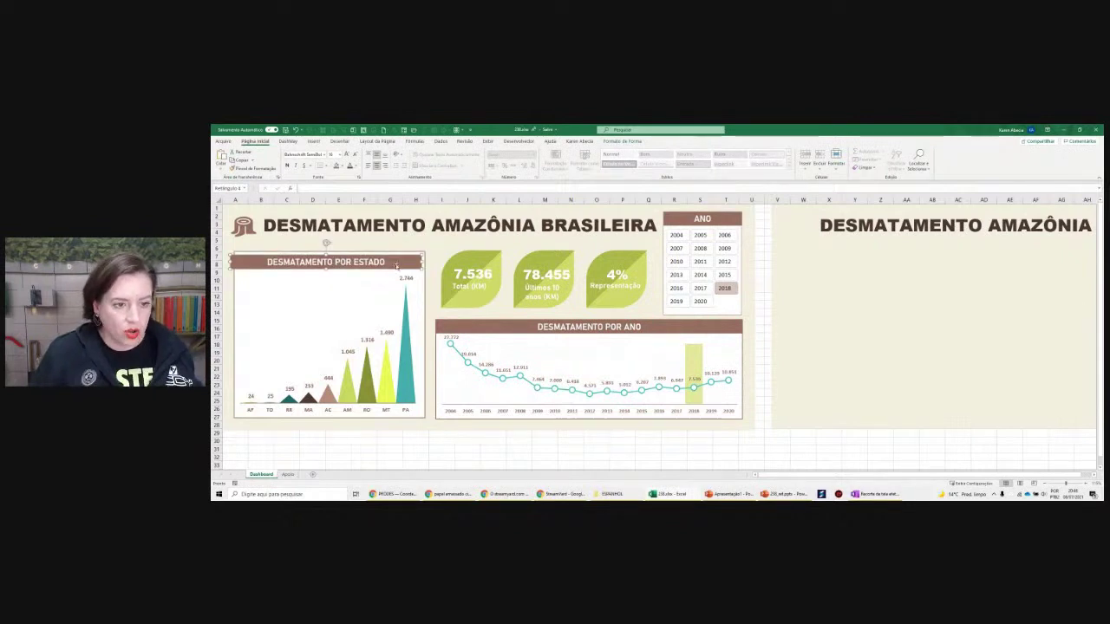
pyautogui.hotkey('alt', 'Tab')
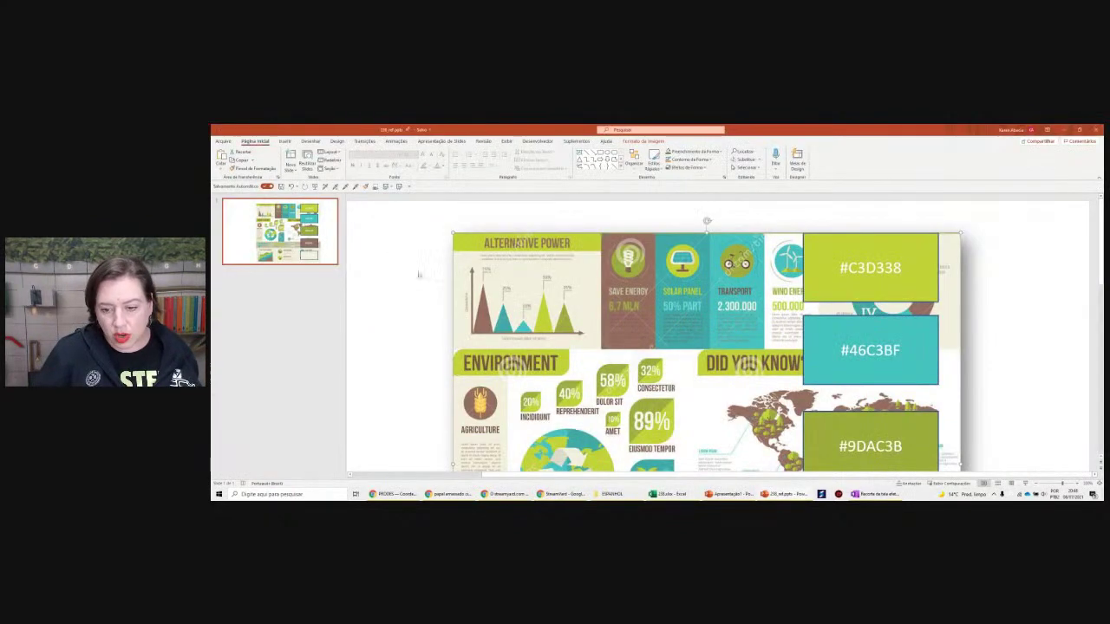
# Scroll through the colour-code slide, shift the infographic picture left, and return to Excel
pyautogui.scroll(-1, 564, 314)
pyautogui.scroll(-1, 555, 312)
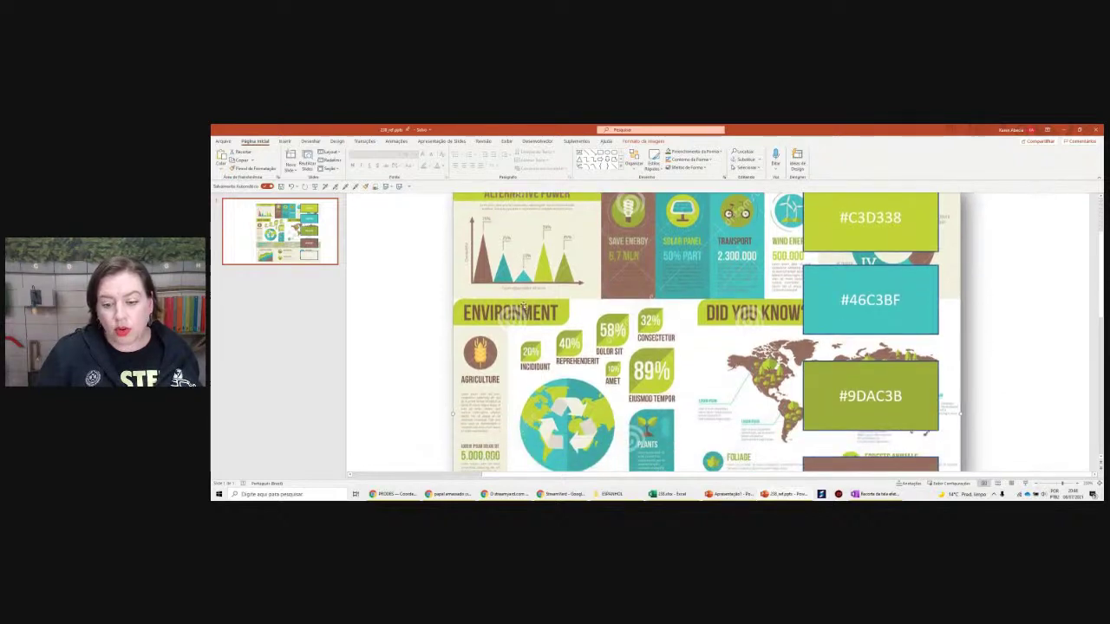
pyautogui.scroll(-1, 538, 308)
pyautogui.scroll(-1, 523, 304)
pyautogui.scroll(-1, 503, 307)
pyautogui.scroll(-1, 468, 309)
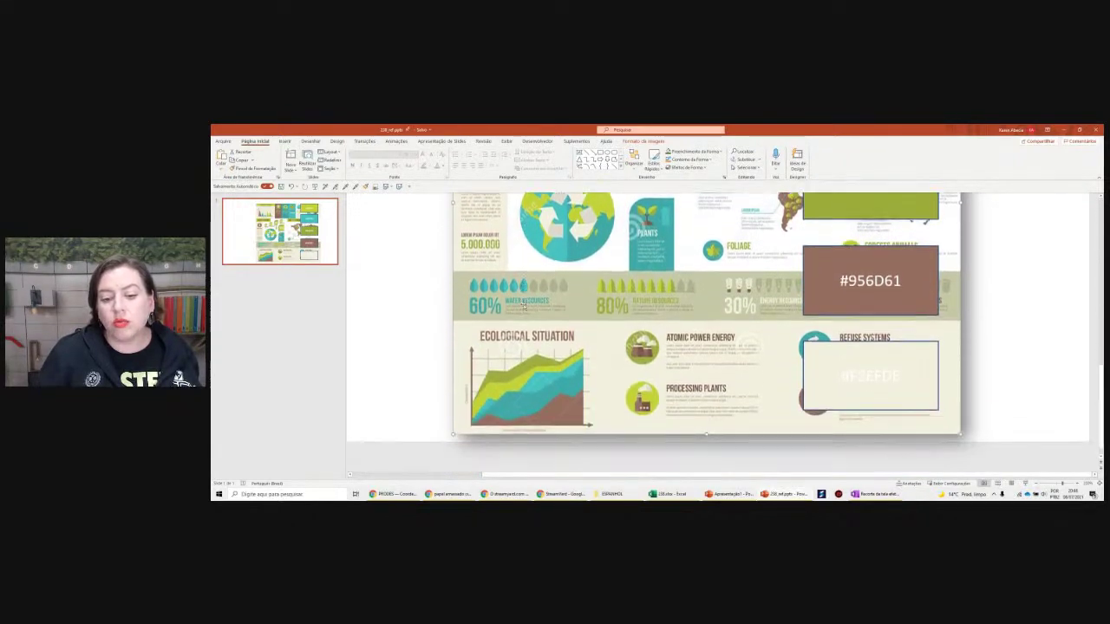
pyautogui.scroll(1, 441, 312)
pyautogui.scroll(2, 442, 313)
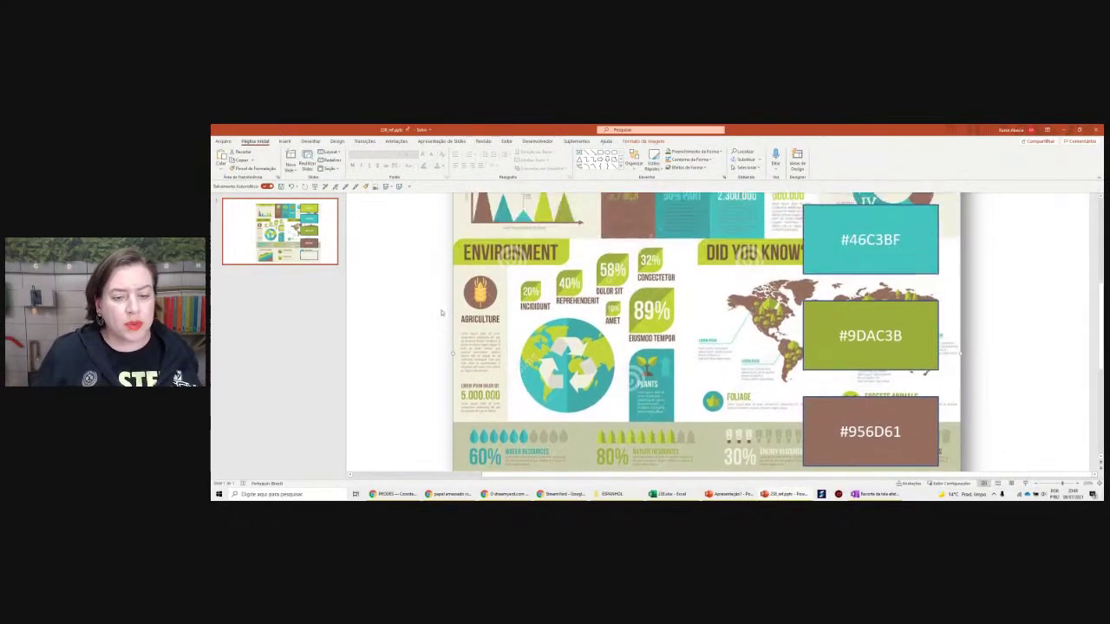
pyautogui.scroll(1, 442, 312)
pyautogui.scroll(1, 443, 313)
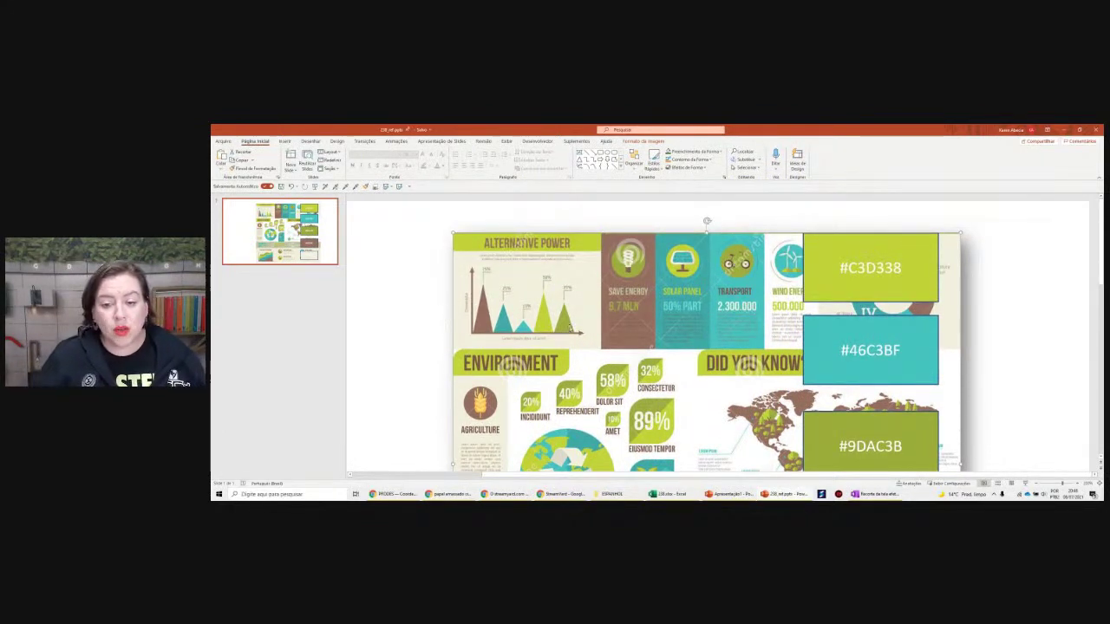
pyautogui.moveTo(570, 328); pyautogui.dragTo(583, 327)
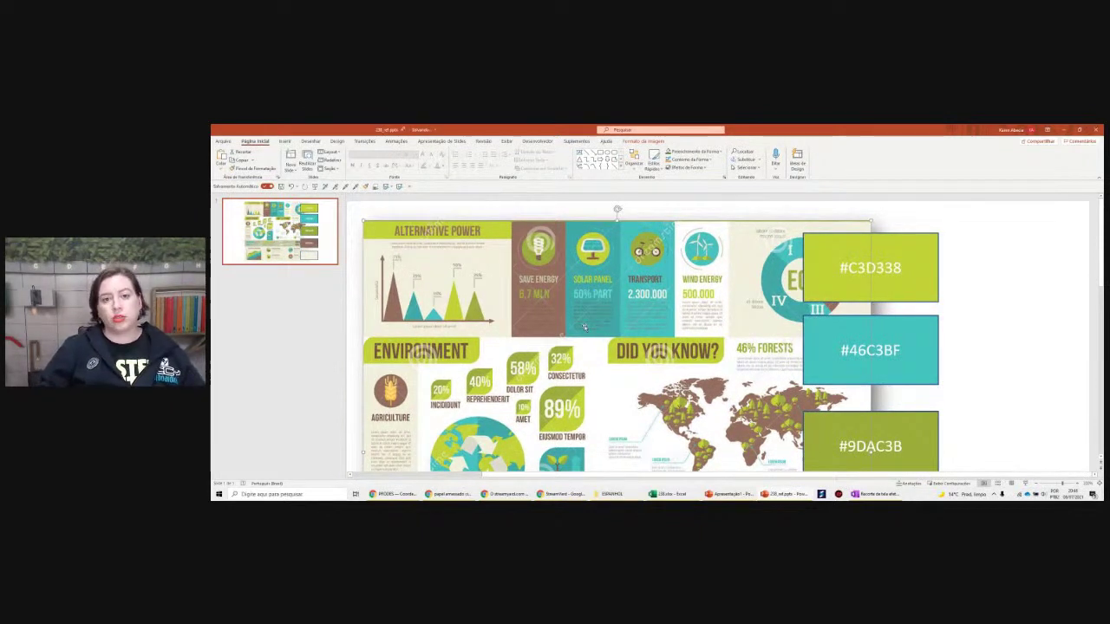
pyautogui.hotkey('alt', 'Tab')
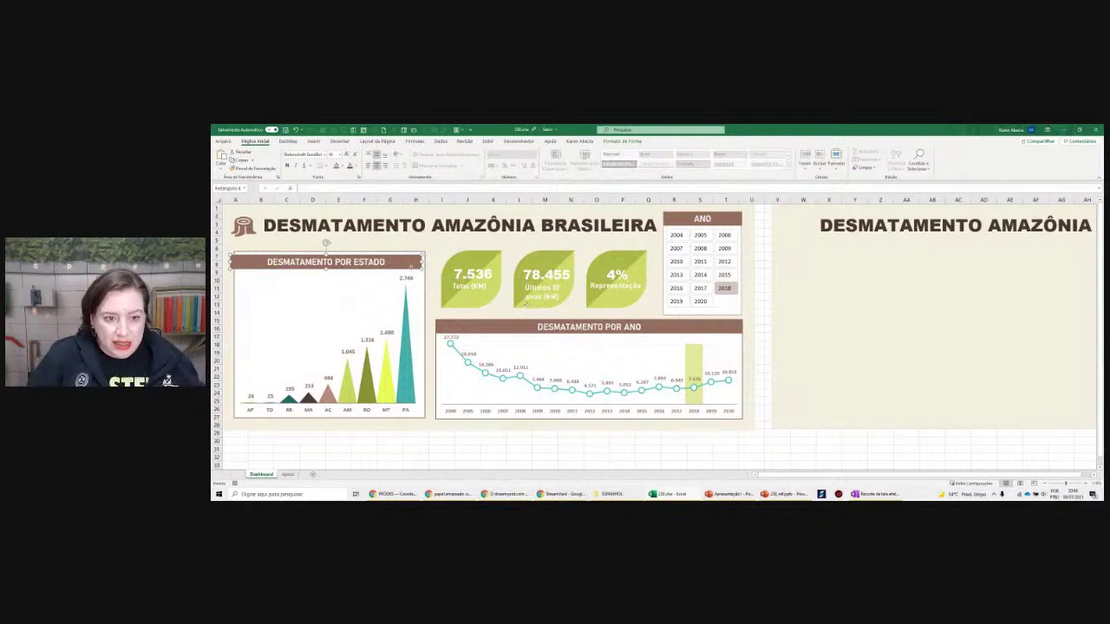
# Nudge the DESMATAMENTO POR ESTADO title bar up to sit over its chart
pyautogui.press('Escape')
pyautogui.click(413, 264)
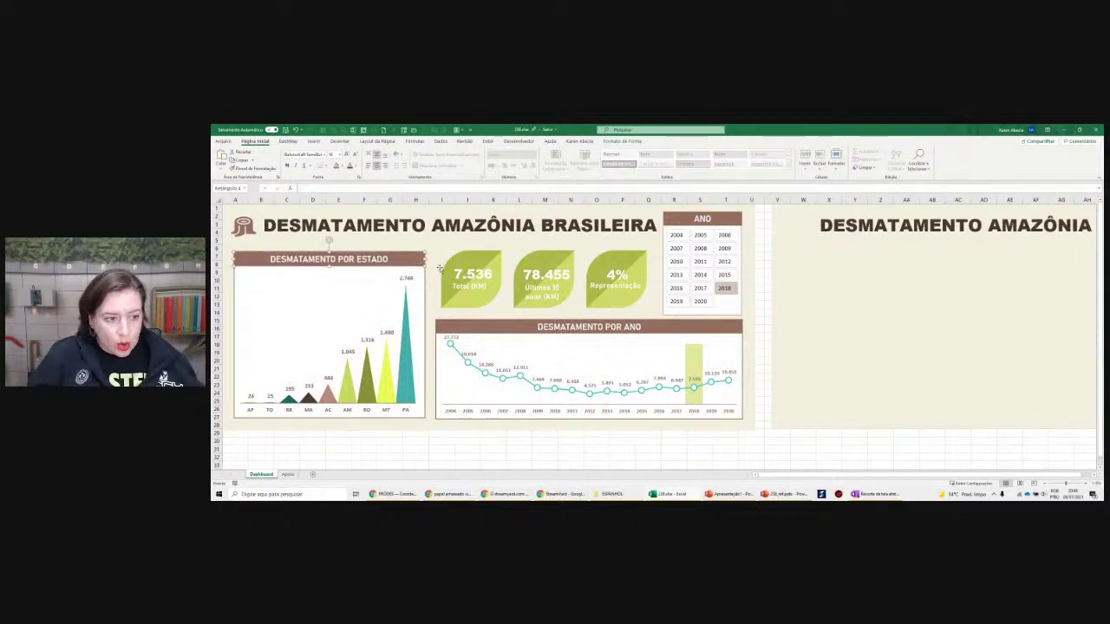
pyautogui.press('Up')
pyautogui.press('Up')
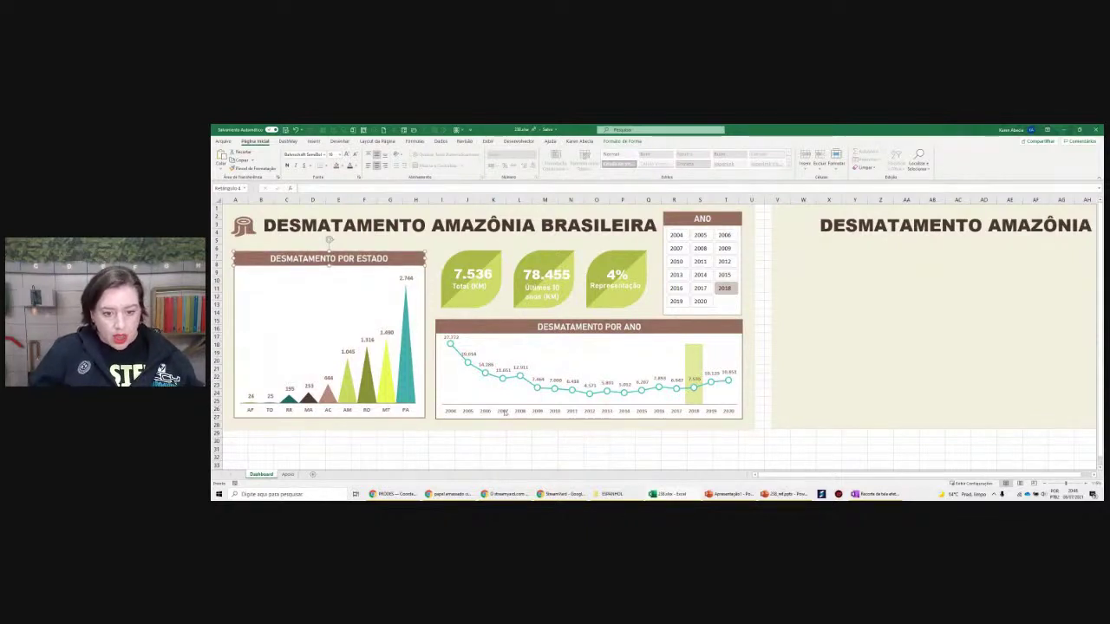
pyautogui.click(493, 449)
pyautogui.click(415, 260)
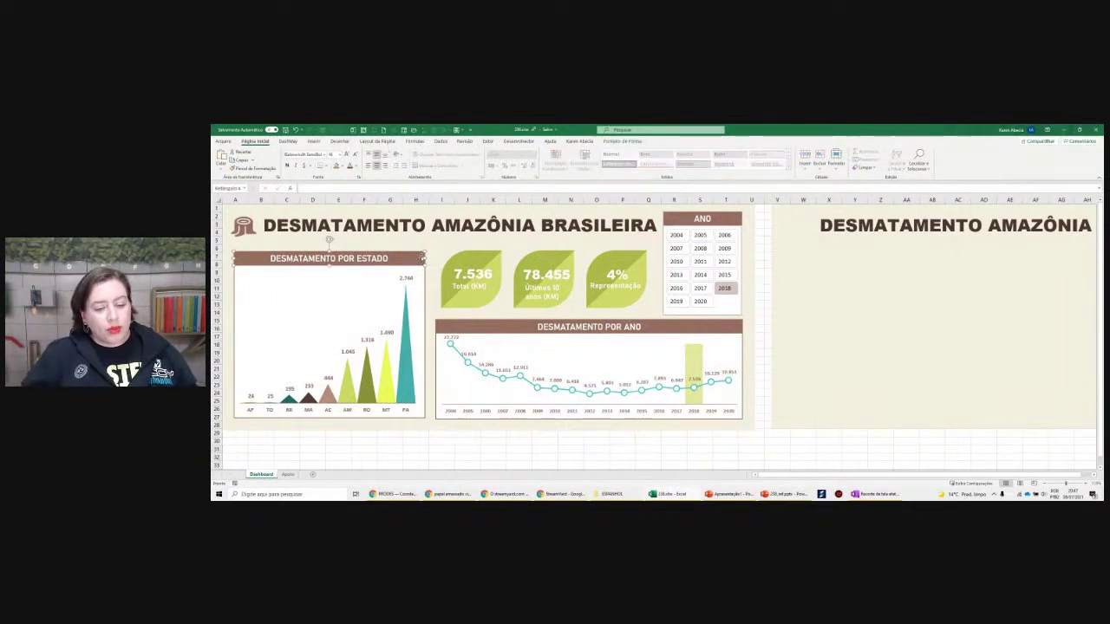
# Check the DESMATAMENTO POR ANO title bar, then select the Desmatamento por Estado pivot chart
pyautogui.click(478, 328)
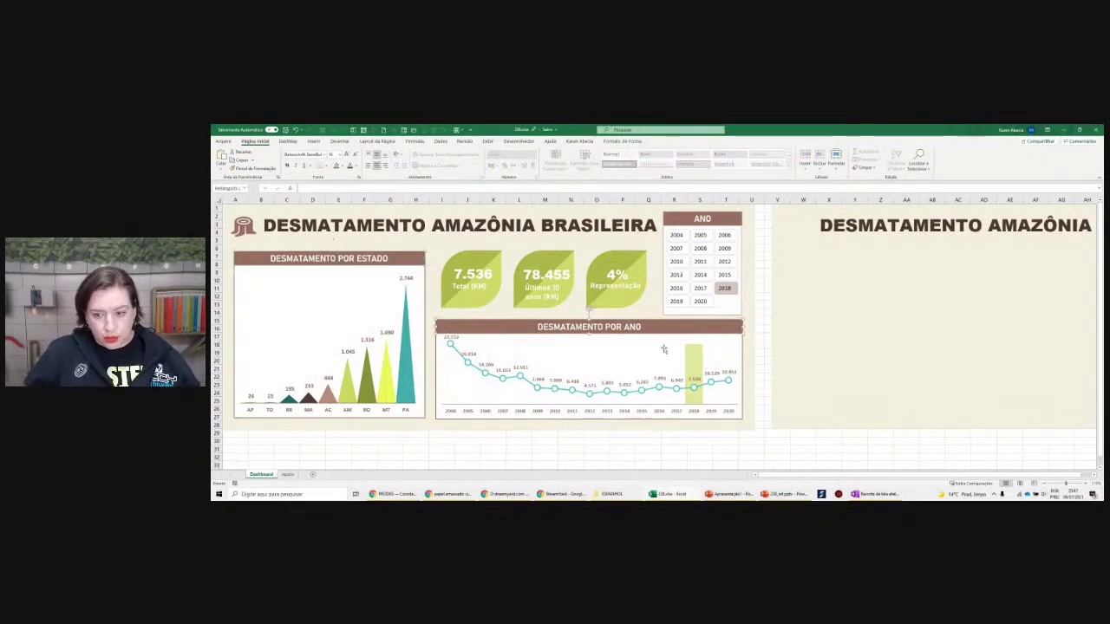
pyautogui.click(764, 323)
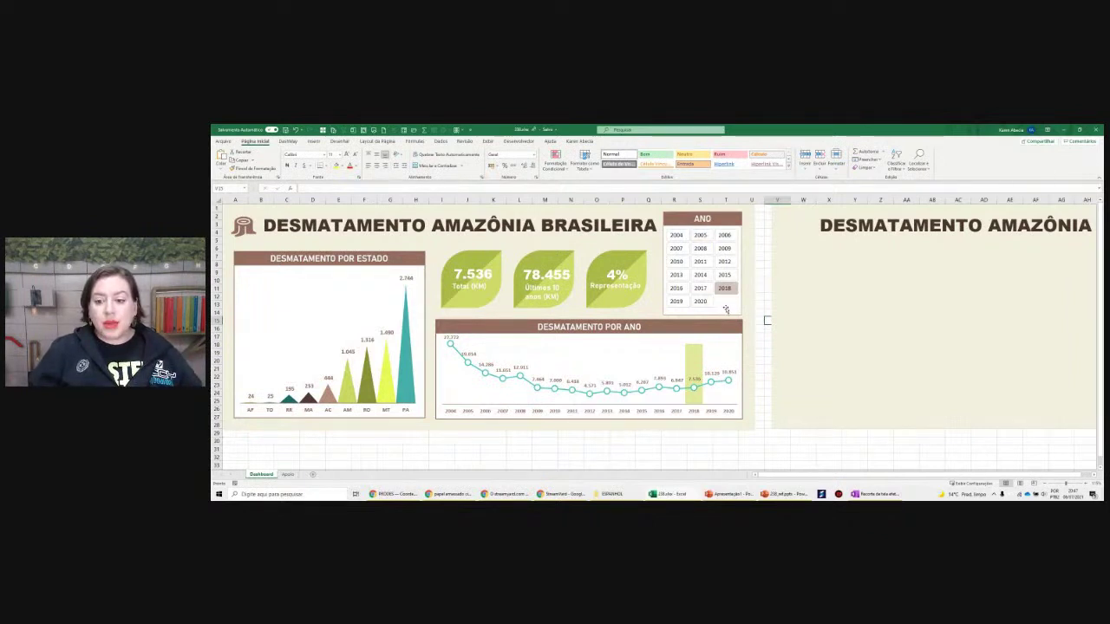
pyautogui.click(378, 305)
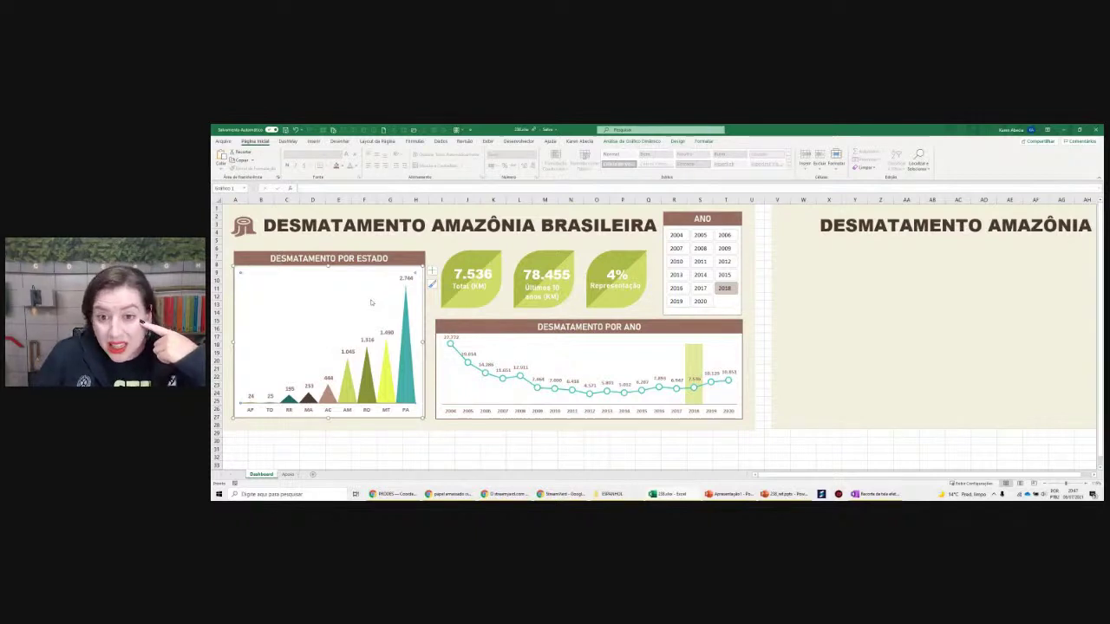
# Insert a slicer for the Ano field from the pivot chart analysis tools
pyautogui.click(617, 142)
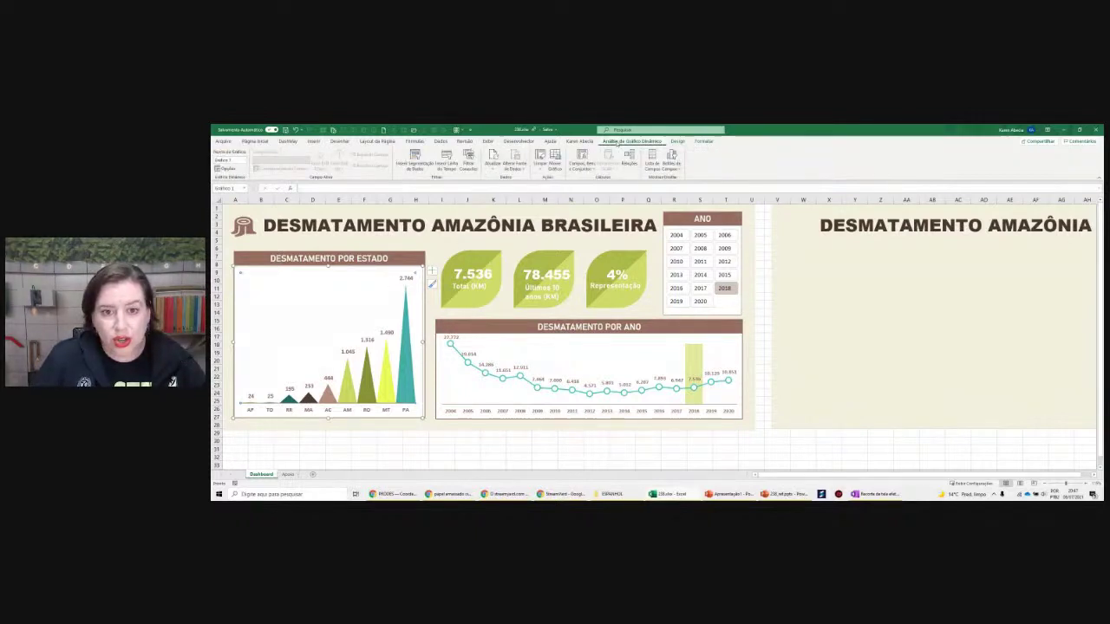
pyautogui.click(416, 161)
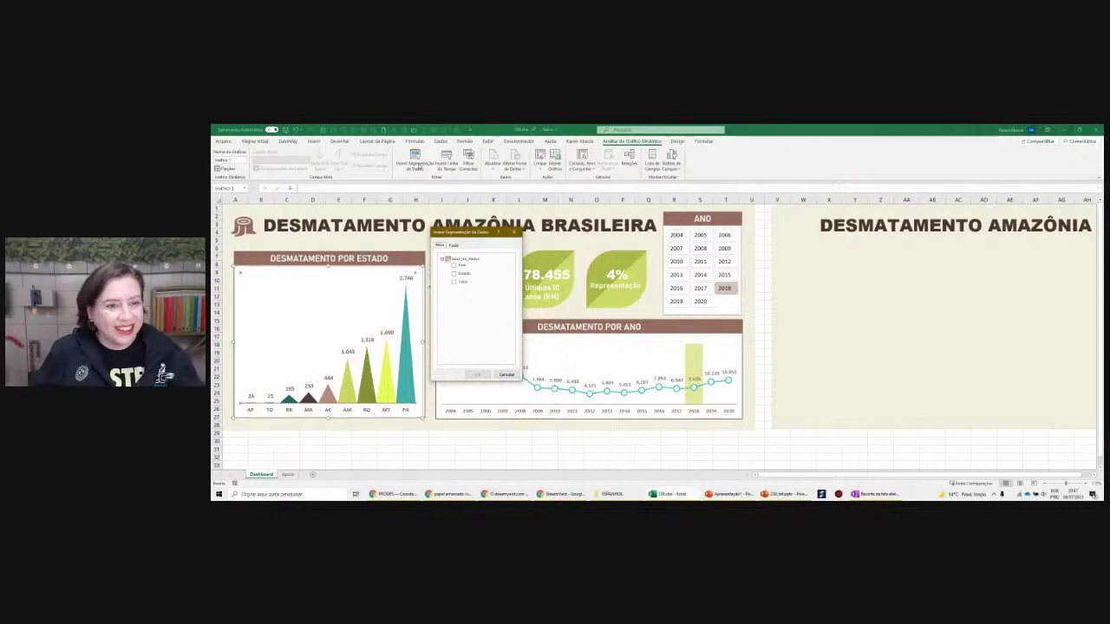
pyautogui.click(456, 259)
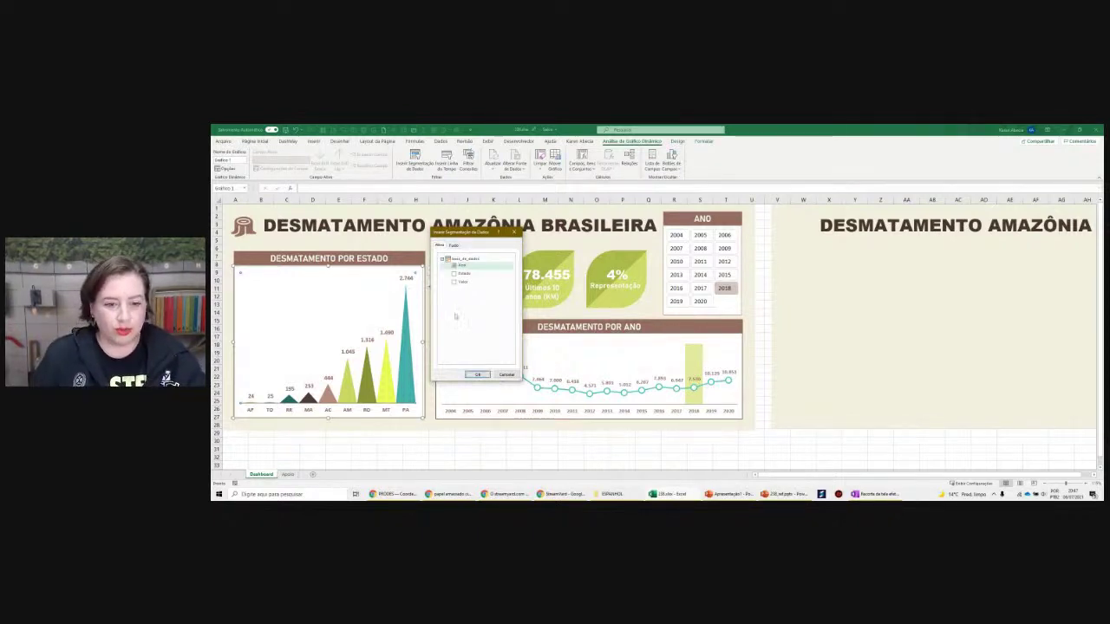
pyautogui.click(478, 375)
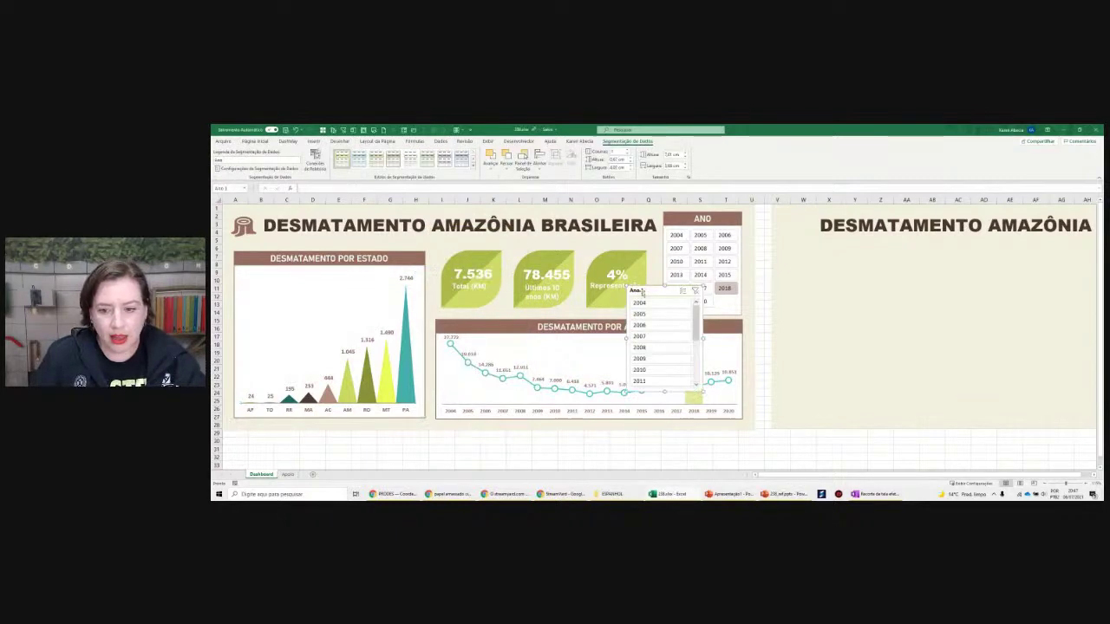
# Move the Ano slicer into the right-hand panel, set it to 3 columns and resize it
pyautogui.moveTo(642, 295)
pyautogui.mouseDown()
pyautogui.moveTo(468, 237)
pyautogui.moveTo(557, 264)
pyautogui.mouseUp()
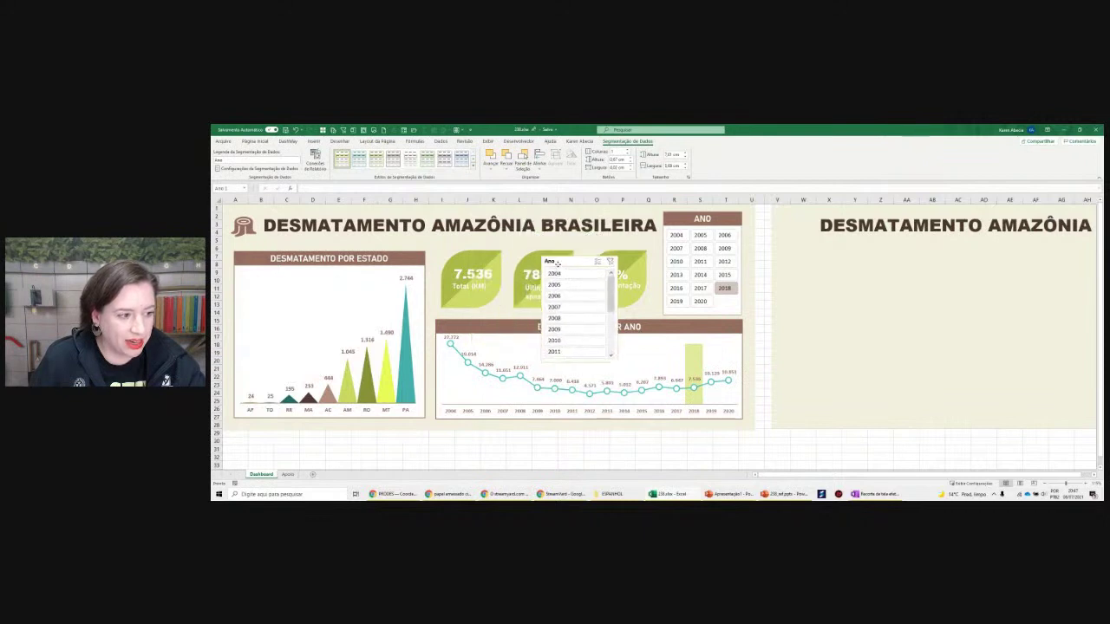
pyautogui.moveTo(556, 262); pyautogui.dragTo(793, 249)
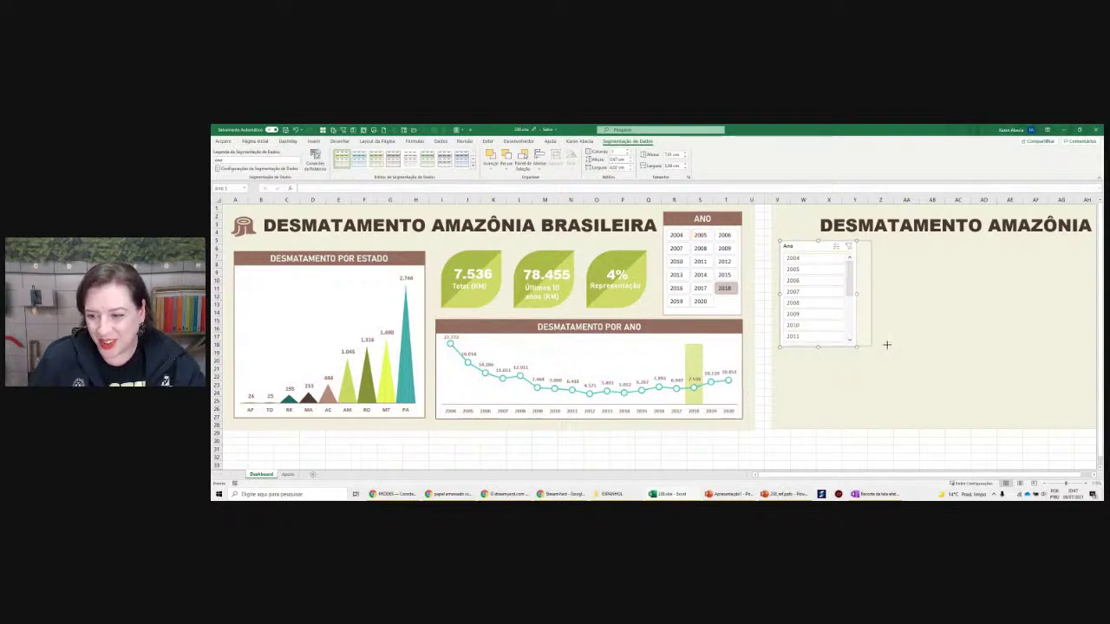
pyautogui.moveTo(858, 349); pyautogui.dragTo(905, 346)
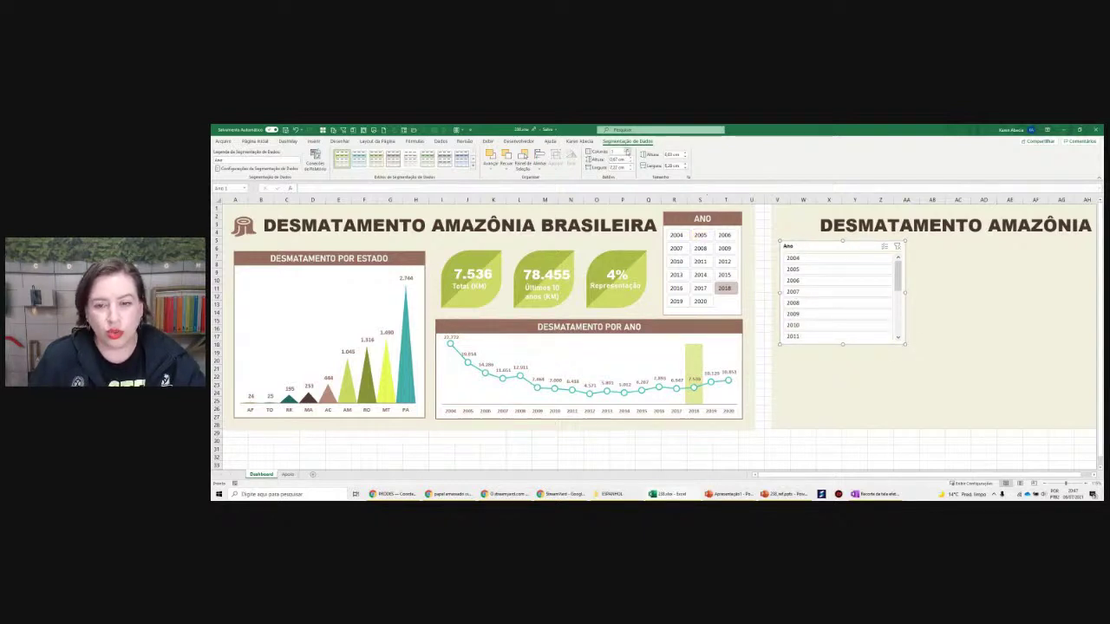
pyautogui.click(627, 150)
pyautogui.click(627, 150)
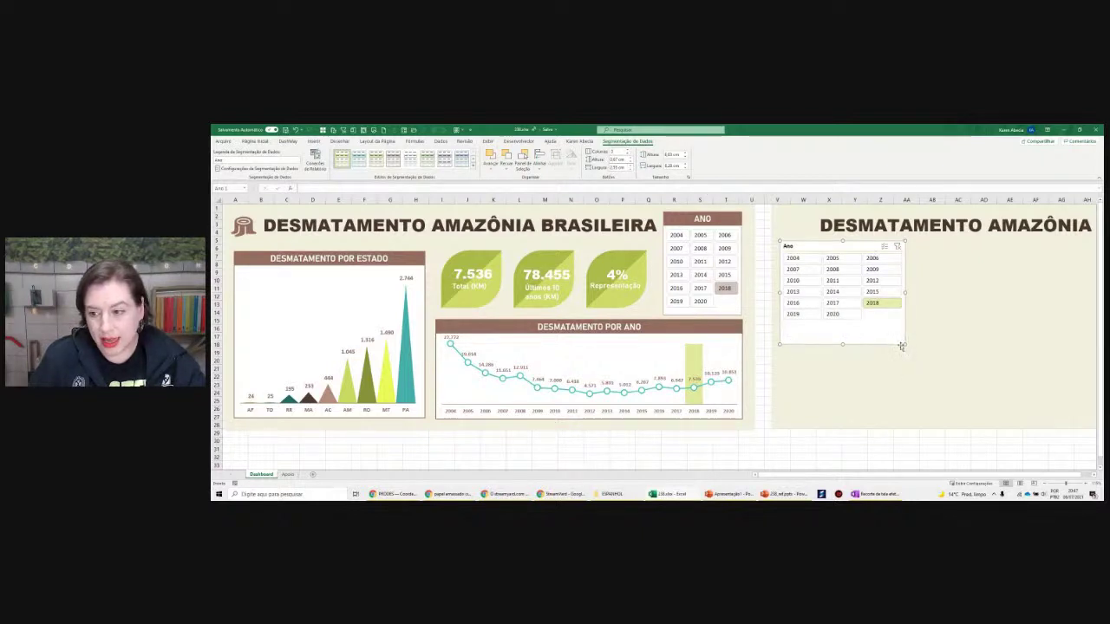
pyautogui.moveTo(904, 345)
pyautogui.mouseDown()
pyautogui.moveTo(850, 340)
pyautogui.moveTo(854, 327)
pyautogui.moveTo(837, 334)
pyautogui.mouseUp()
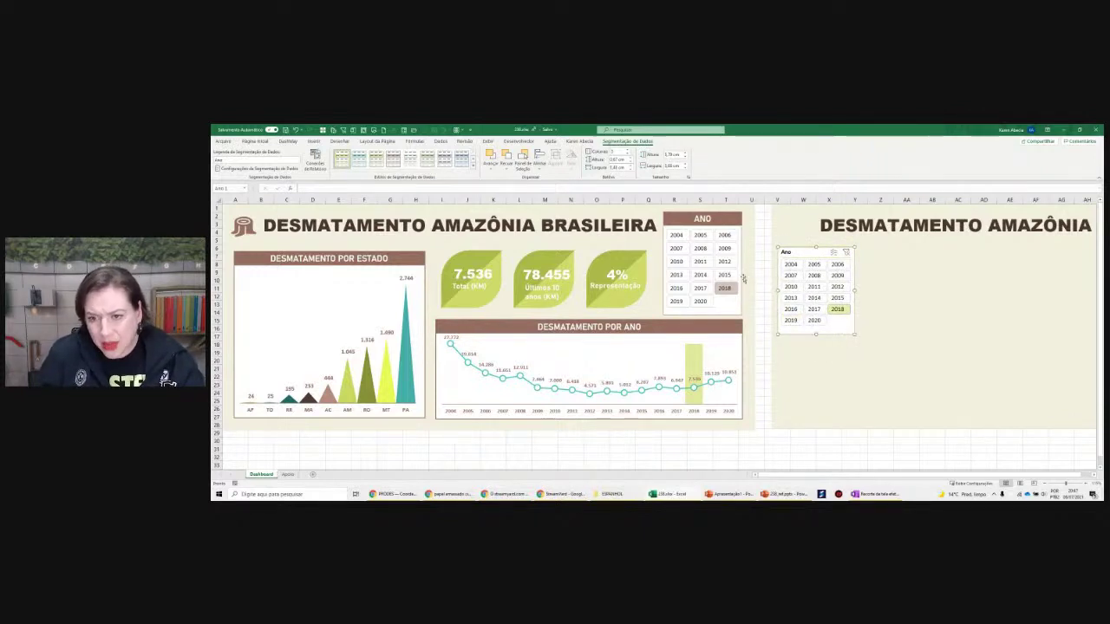
# Try years 2007, 2008, 2011, 2013–2016 in the Ano slicers, ending filtered to 2018
pyautogui.click(734, 221)
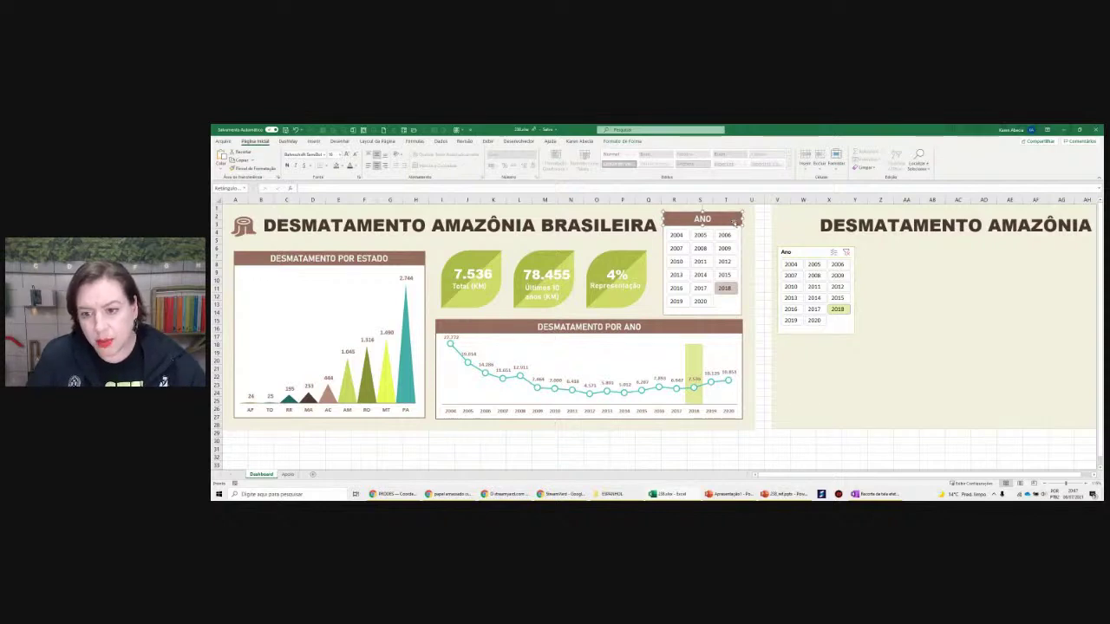
pyautogui.click(791, 275)
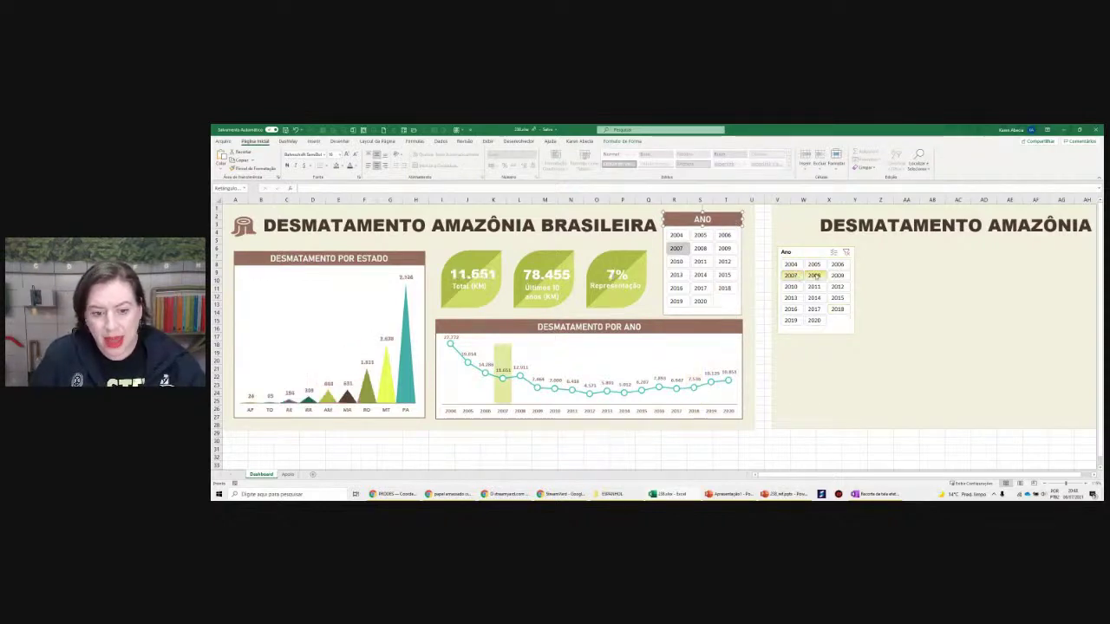
pyautogui.click(815, 275)
pyautogui.click(814, 286)
pyautogui.click(791, 309)
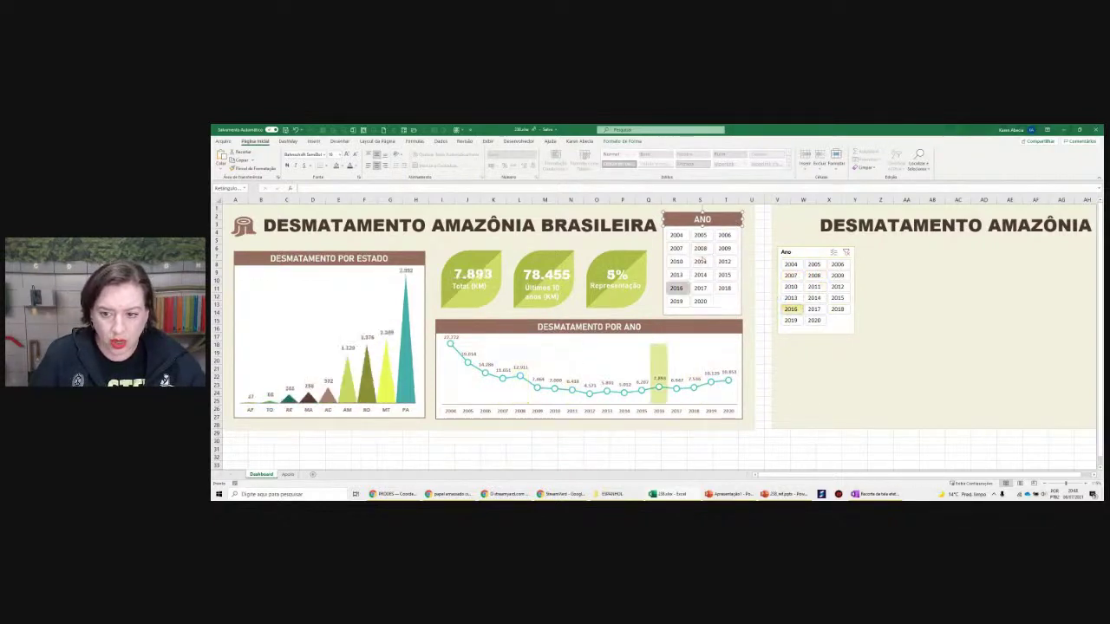
pyautogui.click(676, 248)
pyautogui.click(701, 248)
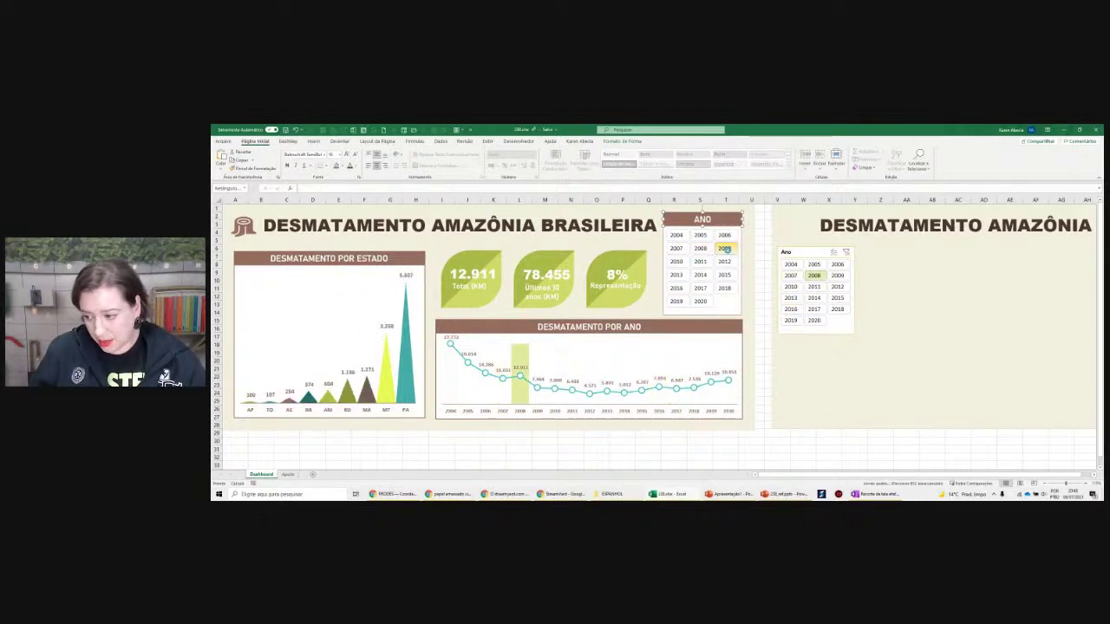
pyautogui.click(725, 249)
pyautogui.click(724, 261)
pyautogui.click(701, 274)
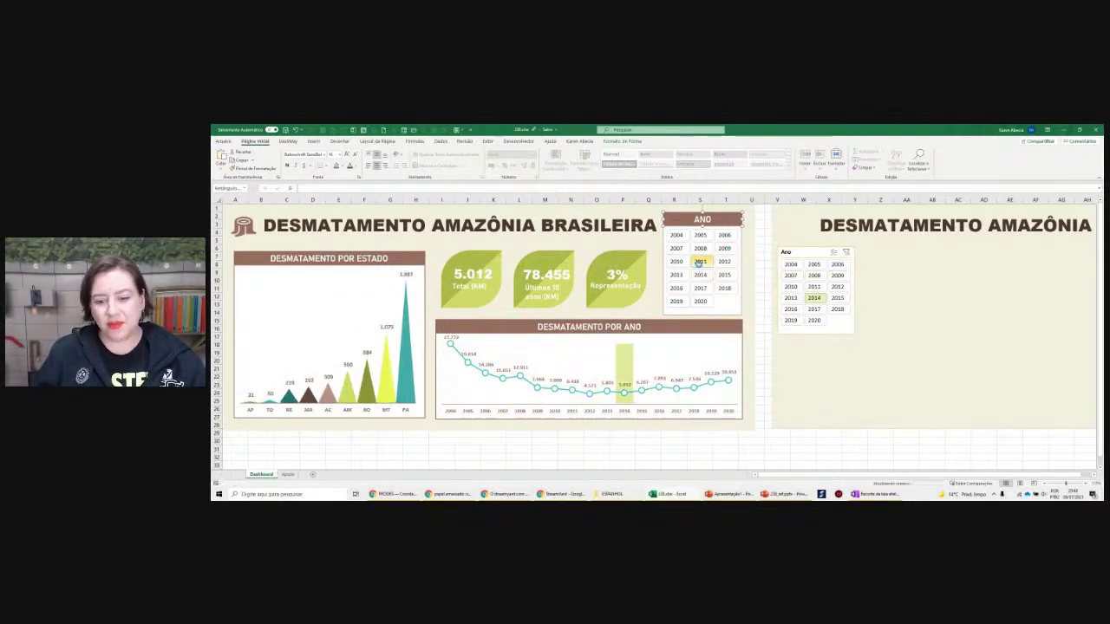
pyautogui.click(699, 261)
pyautogui.click(676, 274)
pyautogui.click(701, 274)
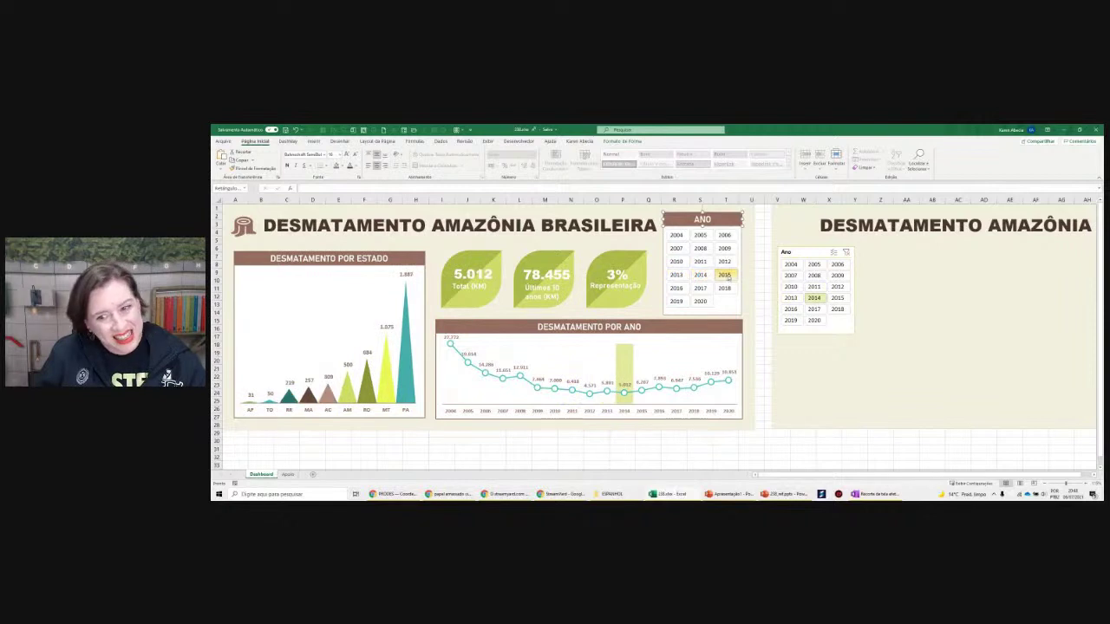
pyautogui.click(724, 275)
pyautogui.click(724, 287)
# Select the second Ano slicer, then deselect it onto a blank cell
pyautogui.click(729, 449)
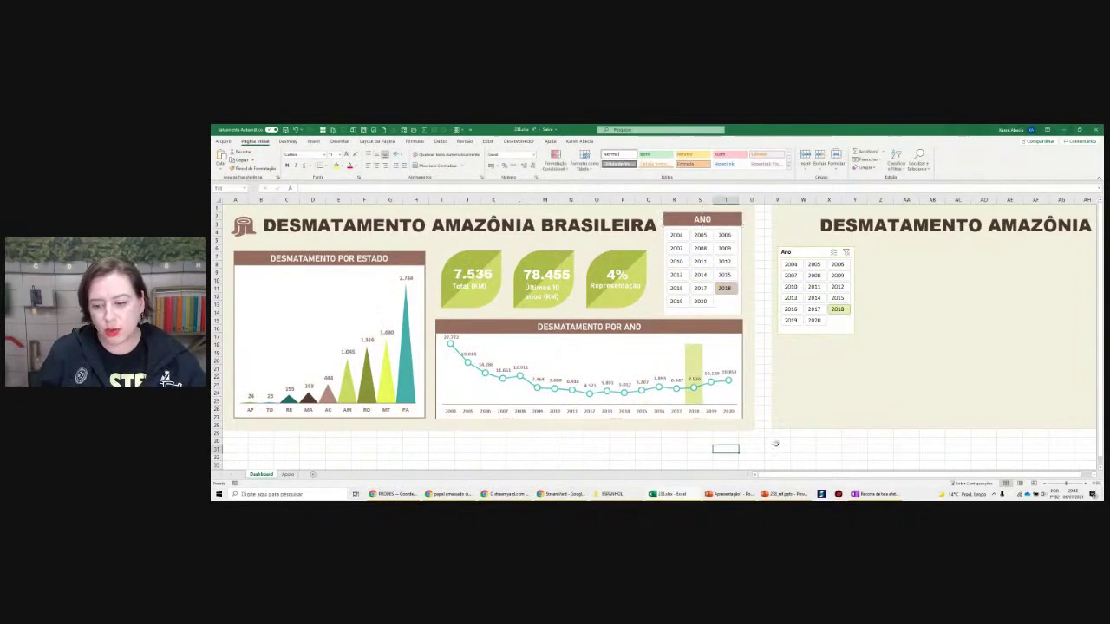
pyautogui.click(776, 443)
pyautogui.click(807, 251)
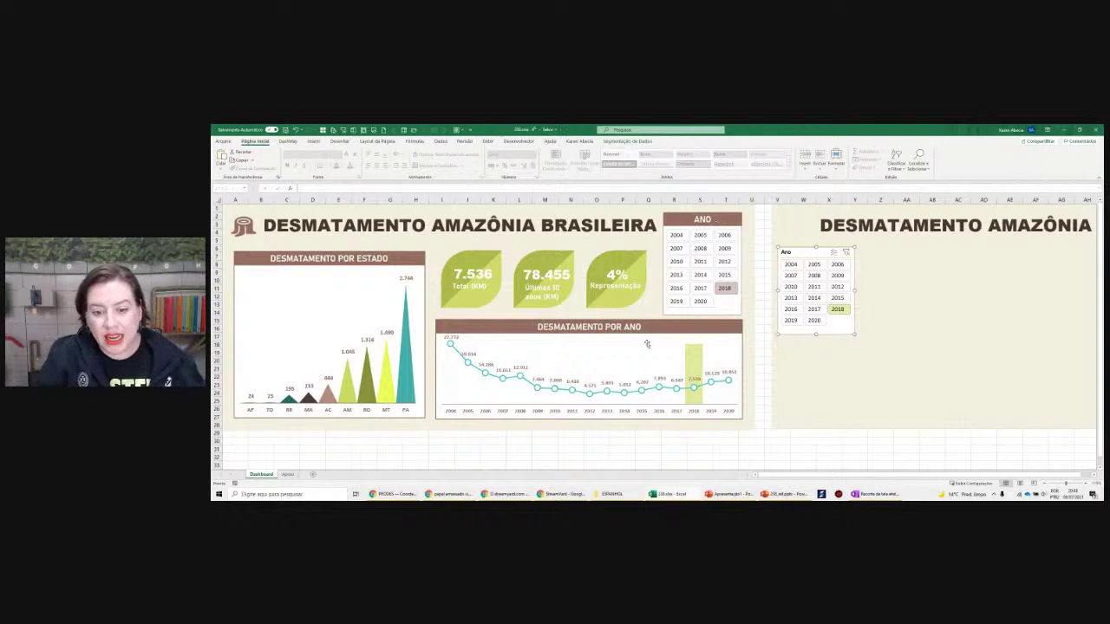
pyautogui.click(589, 451)
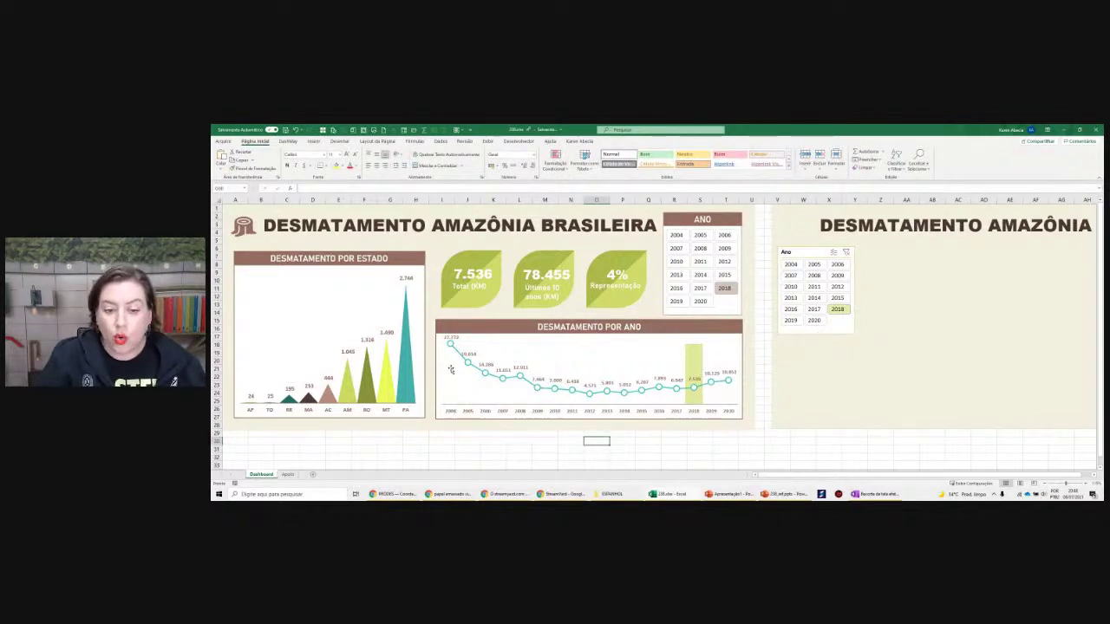
pyautogui.moveTo(455, 349)
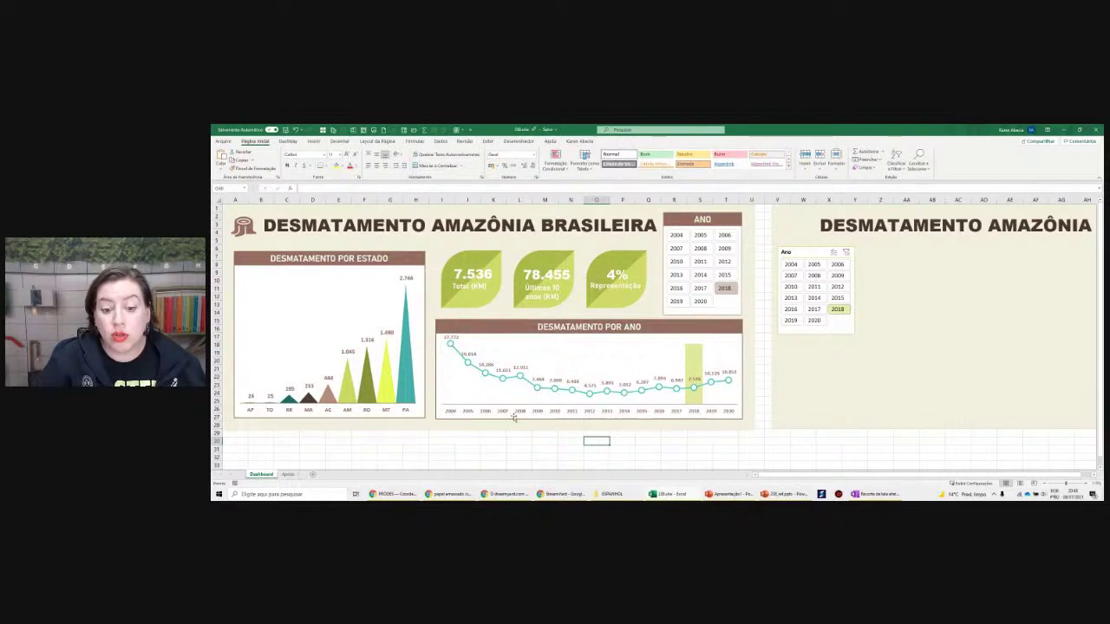
# On Apoio, highlight the years 2004–2011 and their yearly deforestation values
pyautogui.click(288, 475)
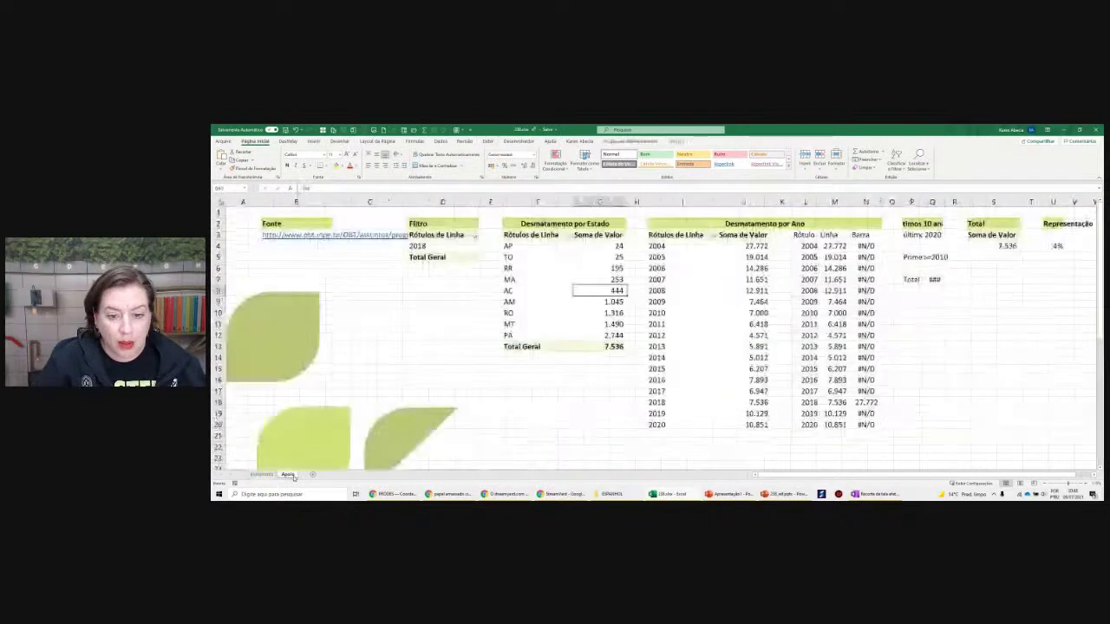
pyautogui.click(677, 279)
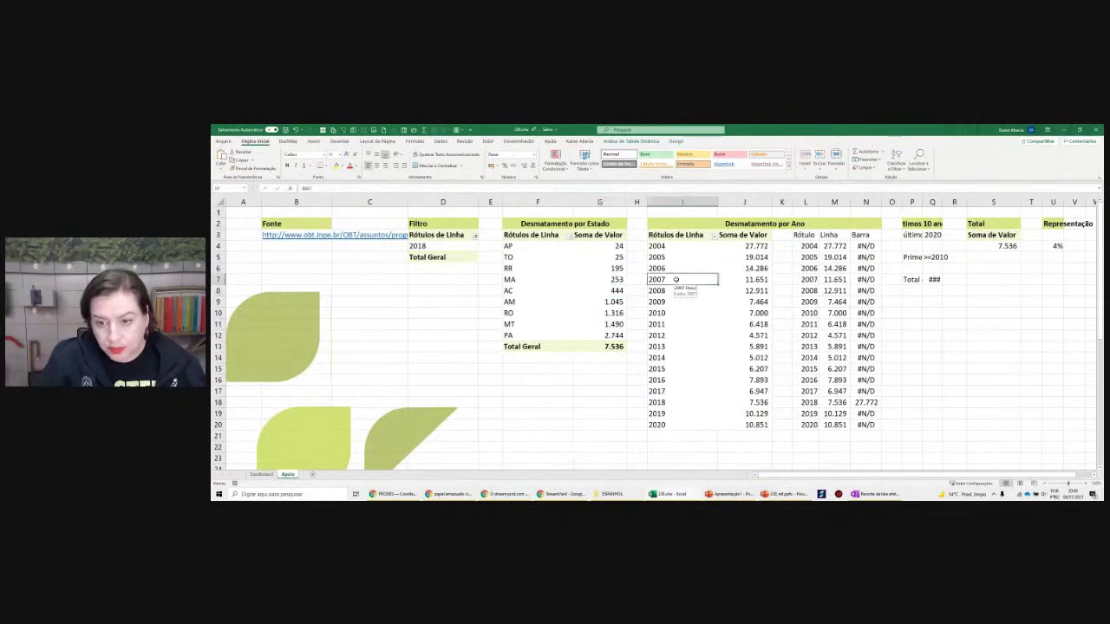
pyautogui.moveTo(678, 246); pyautogui.dragTo(676, 324)
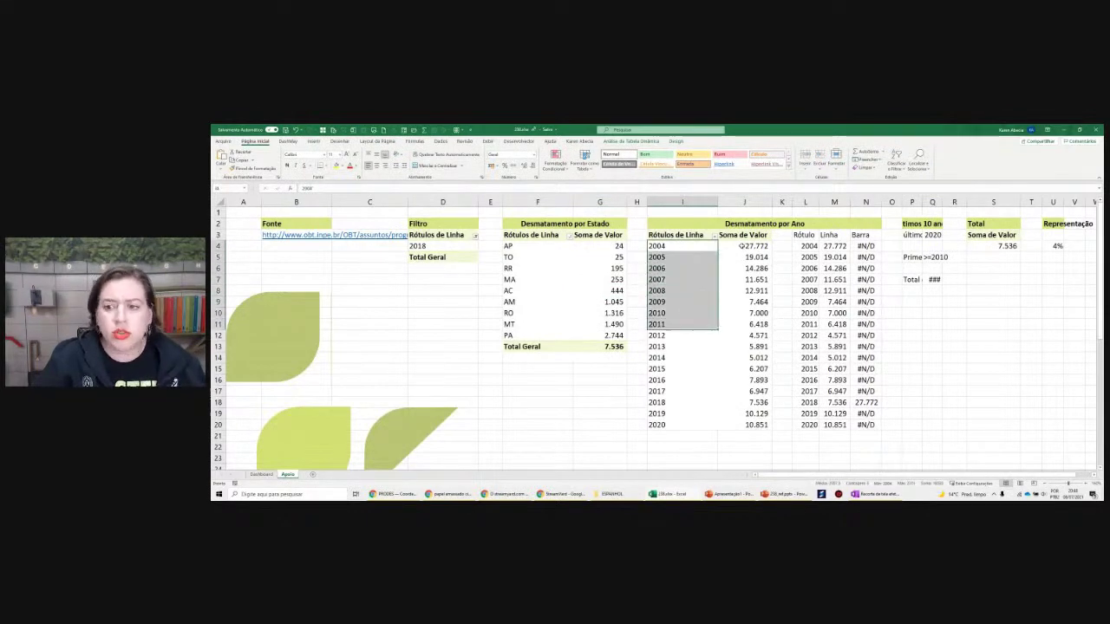
pyautogui.moveTo(742, 245); pyautogui.dragTo(743, 357)
pyautogui.click(742, 369)
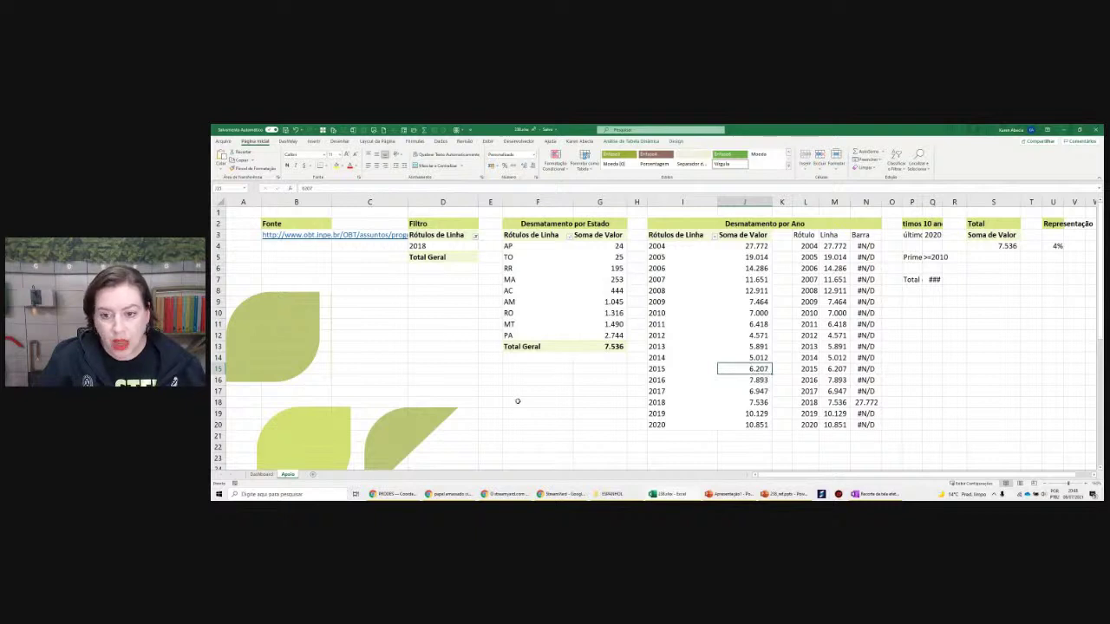
# Compare Apoio's 2009 value with the Dashboard line chart, then select its line series
pyautogui.click(261, 475)
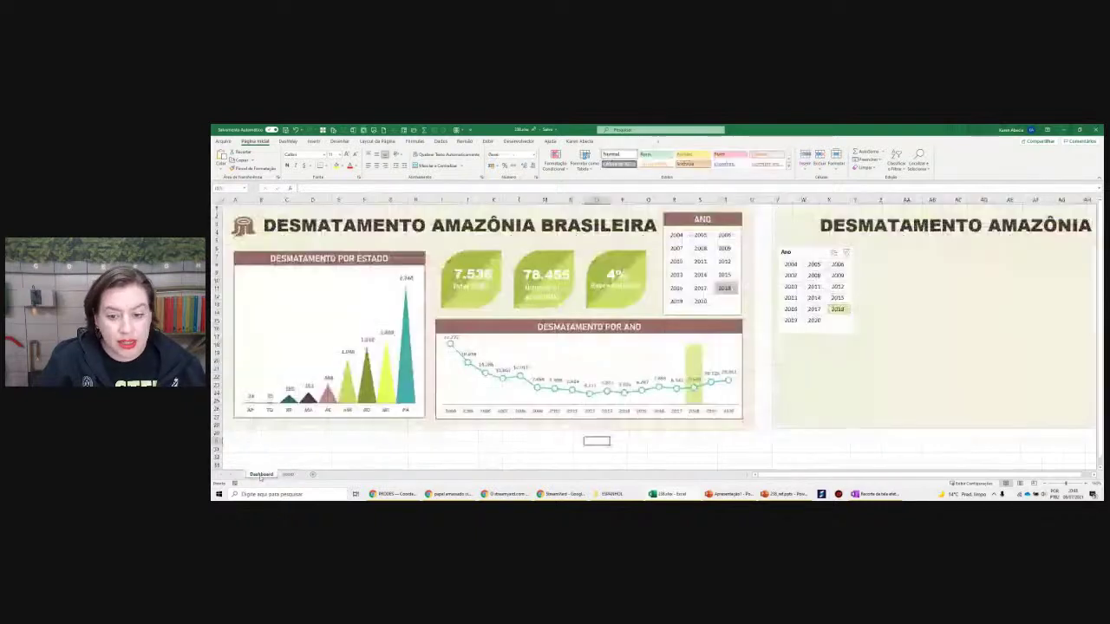
pyautogui.click(607, 382)
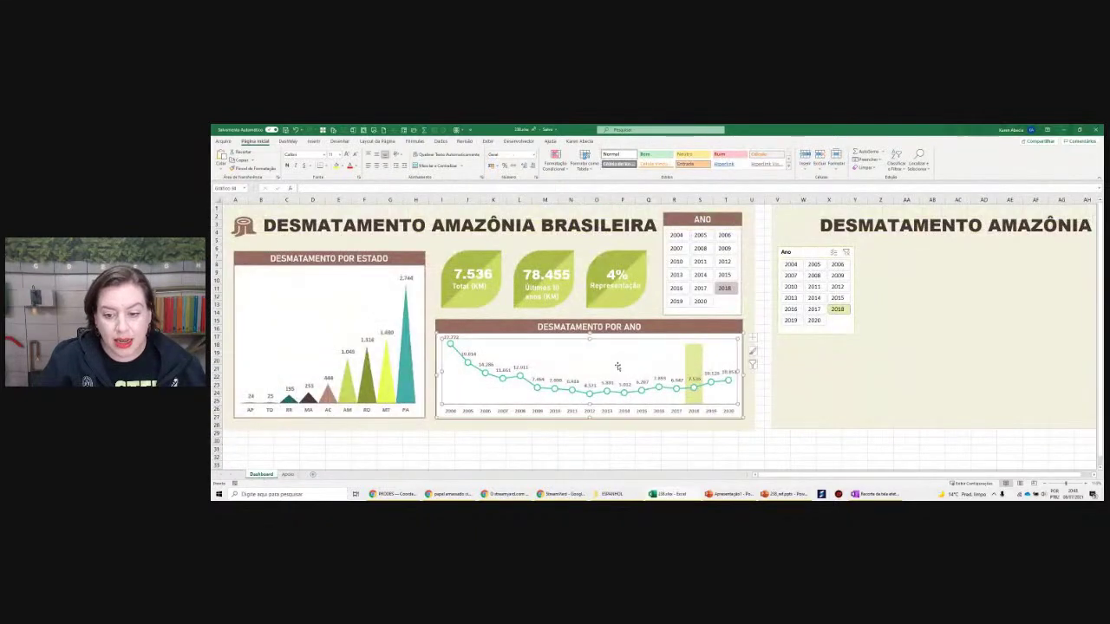
pyautogui.click(287, 475)
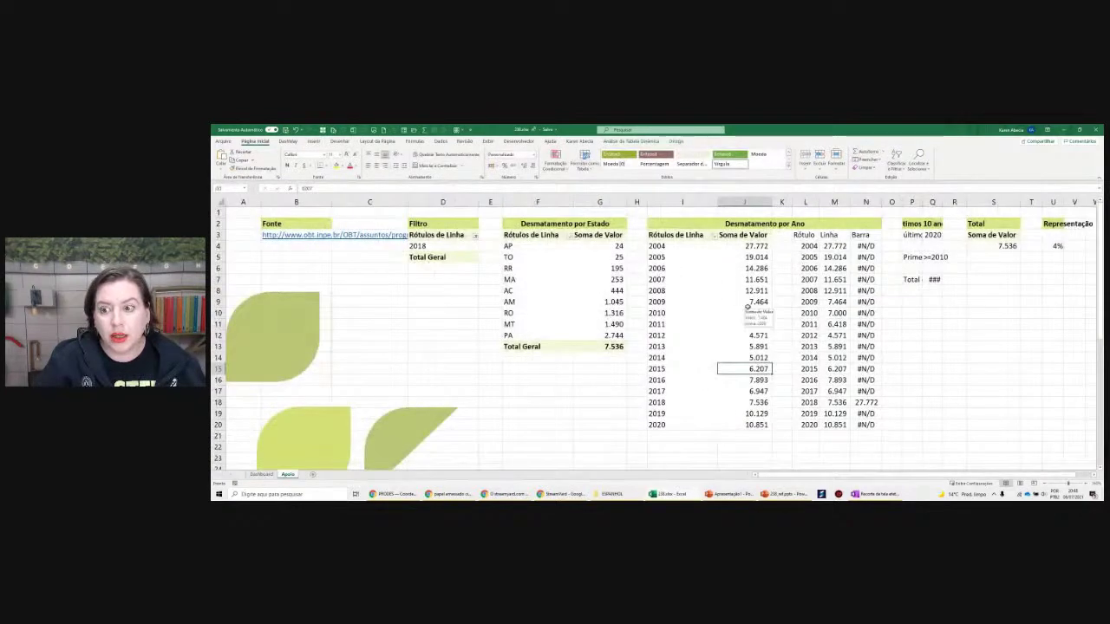
pyautogui.click(722, 303)
pyautogui.click(260, 475)
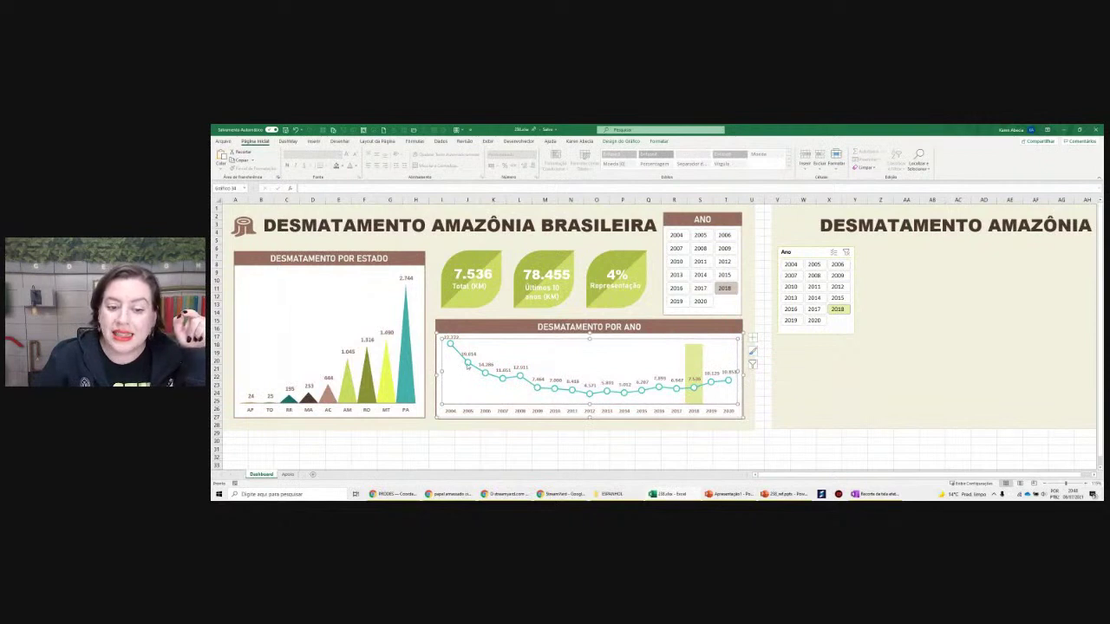
pyautogui.click(469, 364)
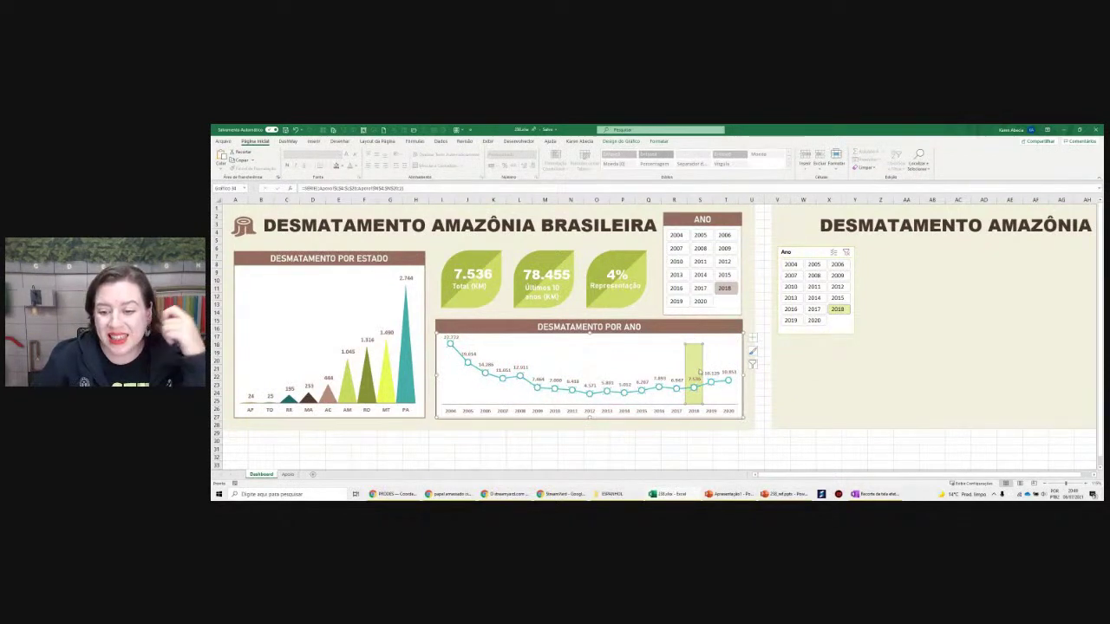
# Filter the dashboard to year ranges 2010–2012, 2007–2012 and 2012–2017
pyautogui.click(725, 441)
pyautogui.moveTo(675, 261); pyautogui.dragTo(723, 262)
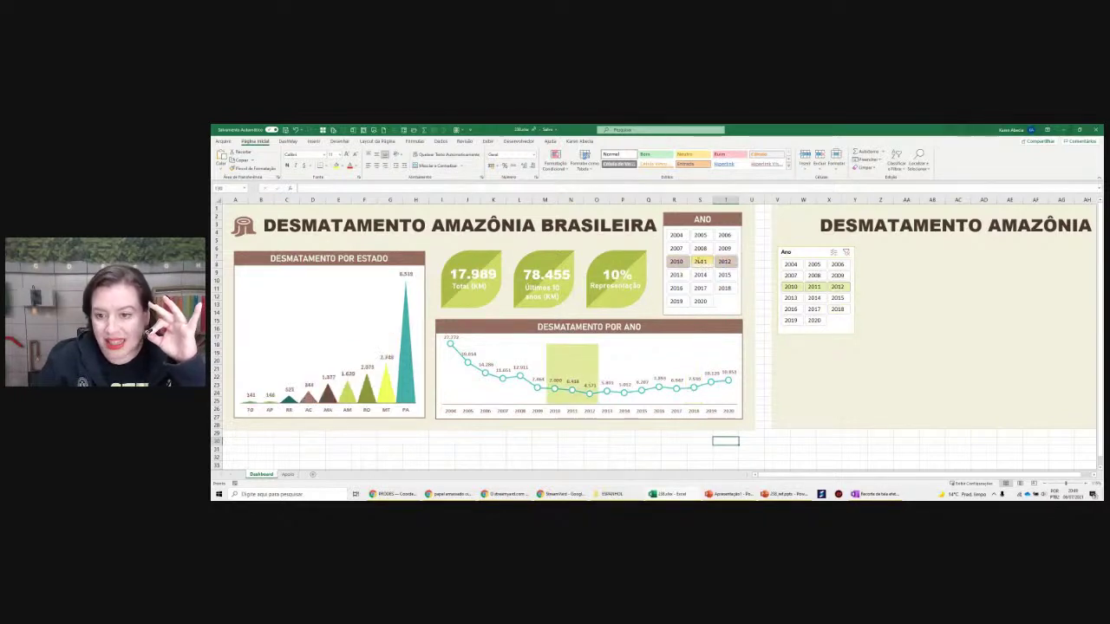
pyautogui.moveTo(676, 248)
pyautogui.mouseDown()
pyautogui.moveTo(724, 261)
pyautogui.moveTo(701, 262)
pyautogui.moveTo(709, 264)
pyautogui.mouseUp()
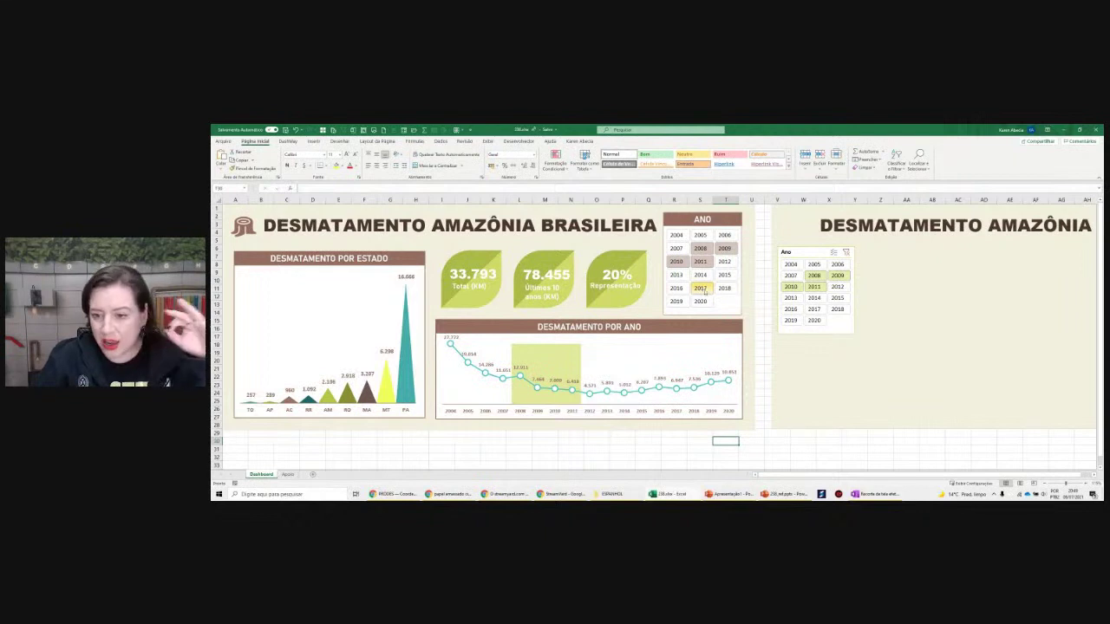
pyautogui.moveTo(703, 289); pyautogui.dragTo(721, 270)
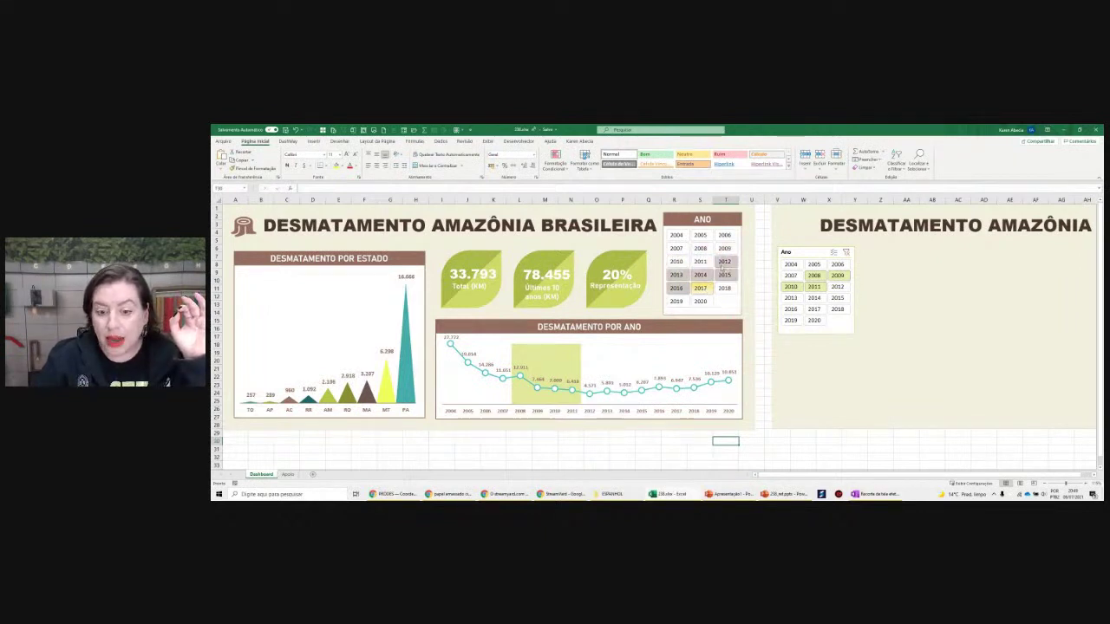
# Filter to single years 2010, 2014, 2015, 2018, 2017, 2016, 2012 and 2010 in turn
pyautogui.click(677, 261)
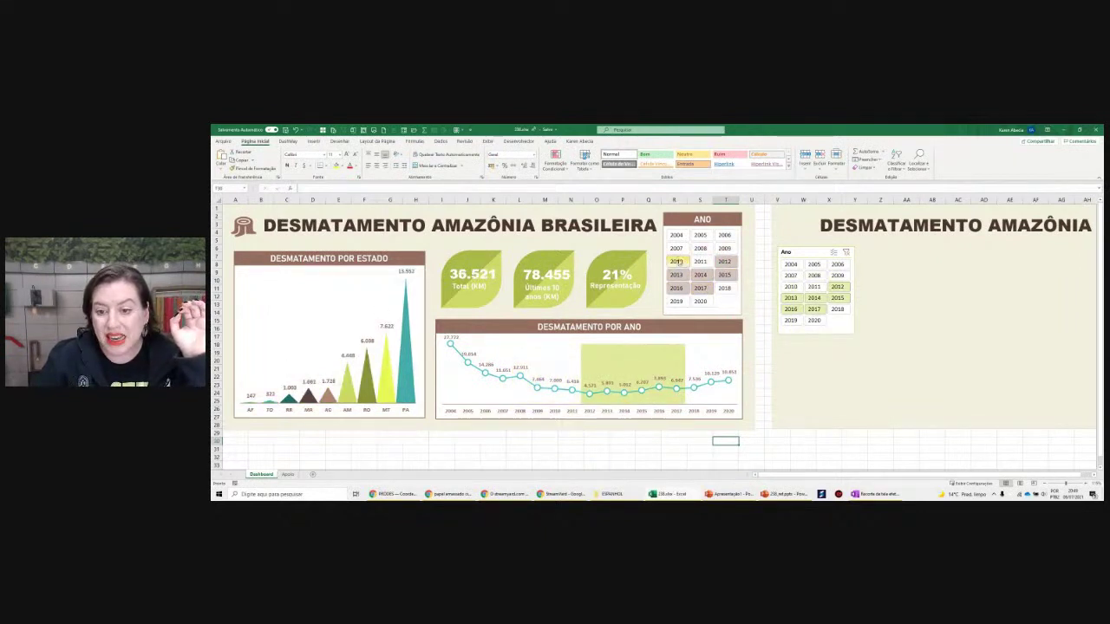
pyautogui.click(701, 274)
pyautogui.click(727, 275)
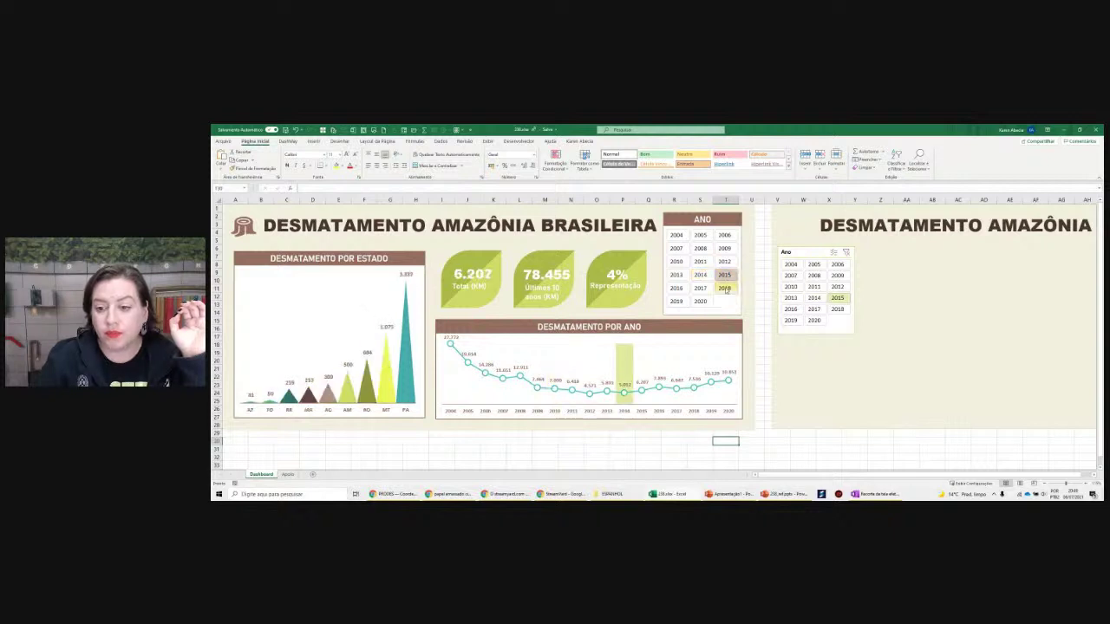
pyautogui.click(725, 287)
pyautogui.click(701, 288)
pyautogui.click(675, 288)
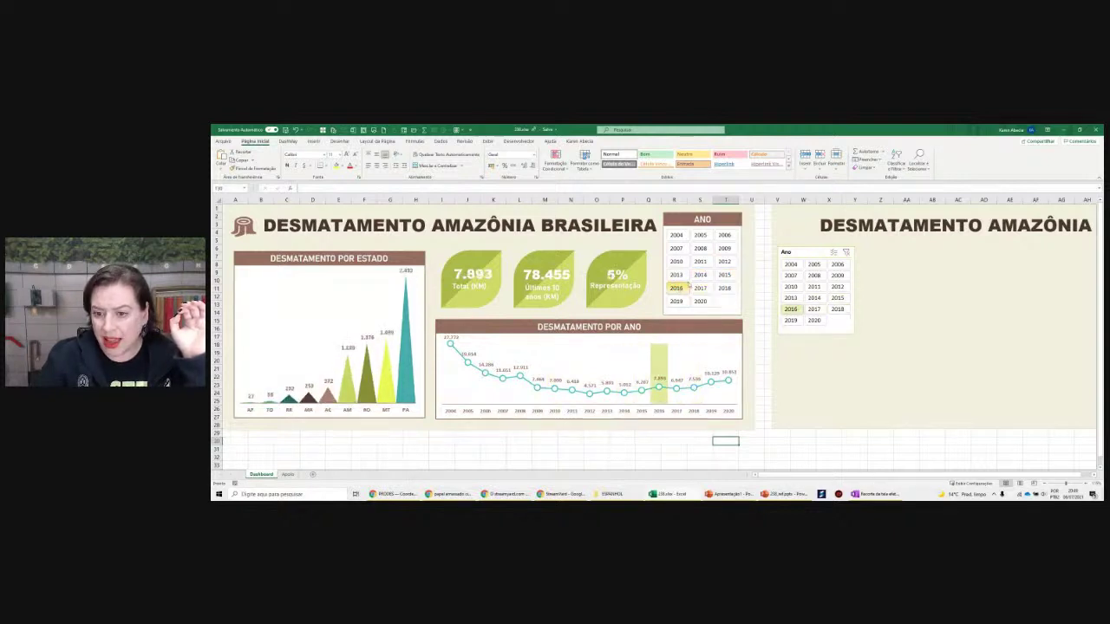
pyautogui.click(724, 261)
pyautogui.click(677, 261)
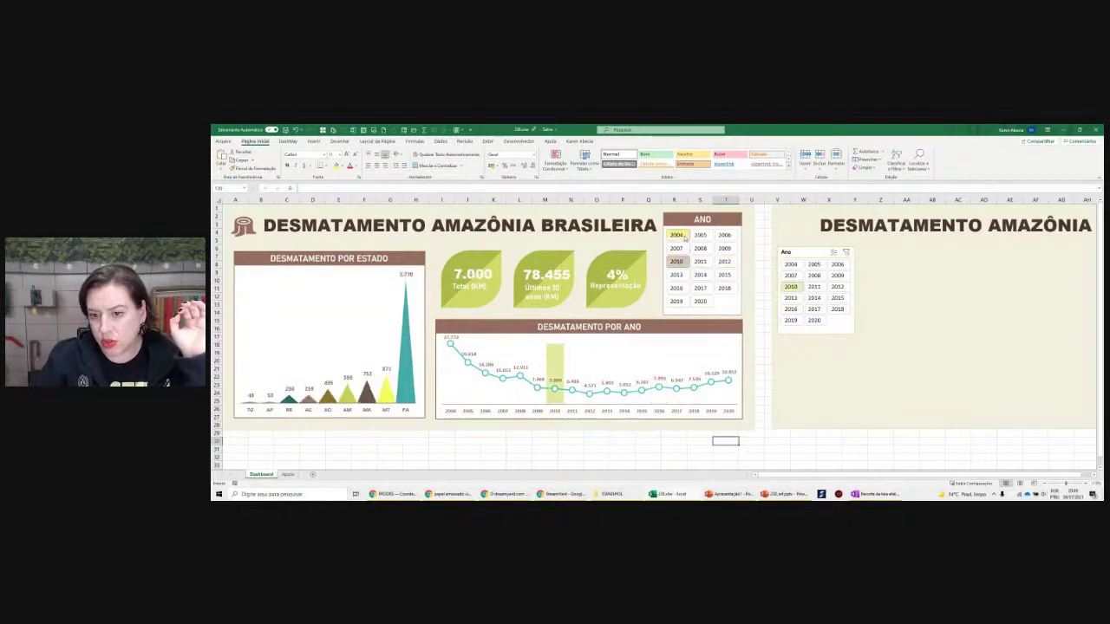
# Try 2004, 2009, 2015, 2013 and 2016, settle on 2010 and select the yearly line chart
pyautogui.click(677, 235)
pyautogui.click(724, 248)
pyautogui.click(724, 275)
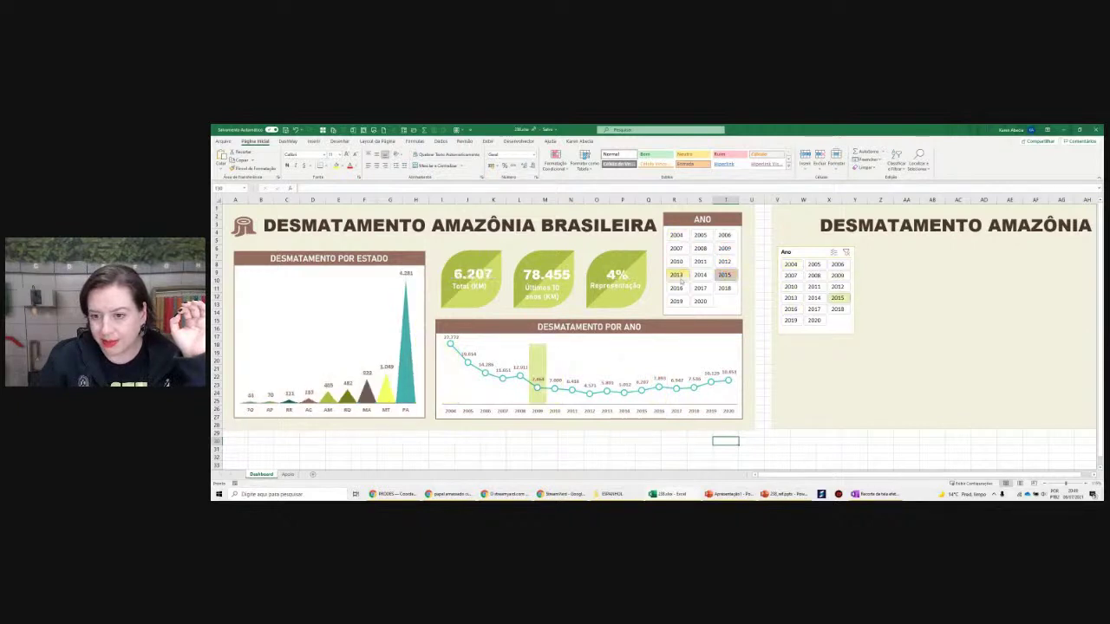
pyautogui.click(676, 275)
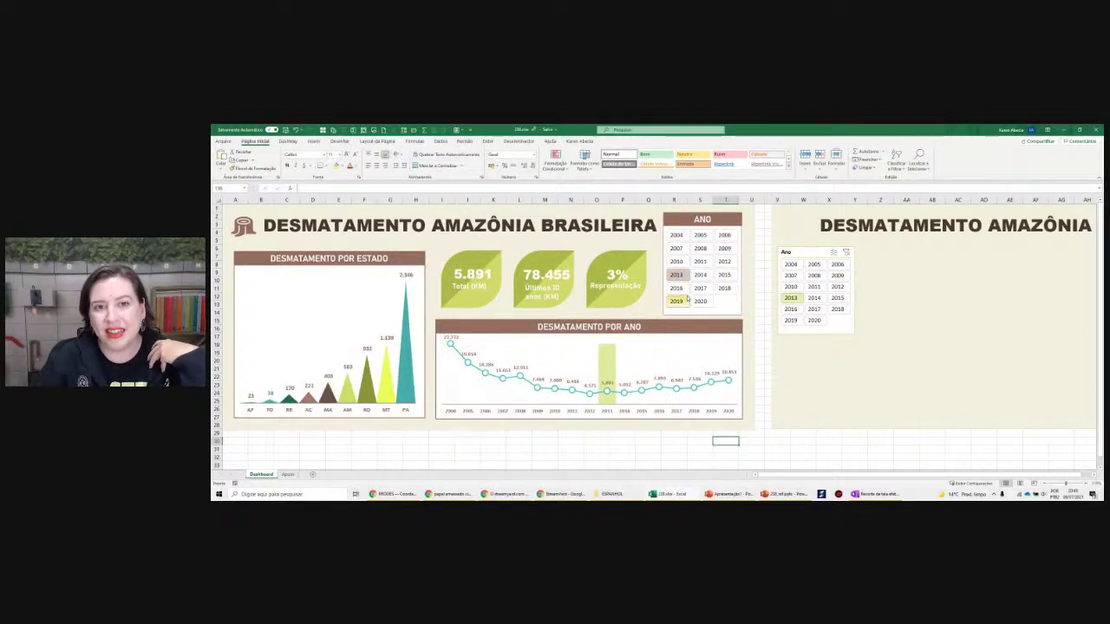
pyautogui.click(676, 288)
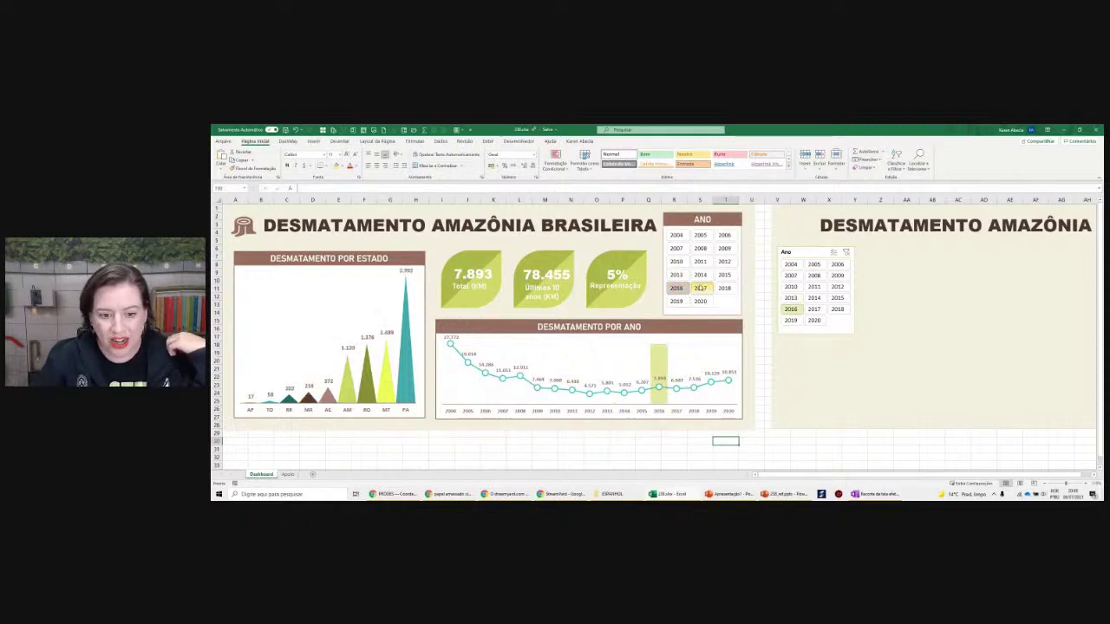
pyautogui.click(678, 262)
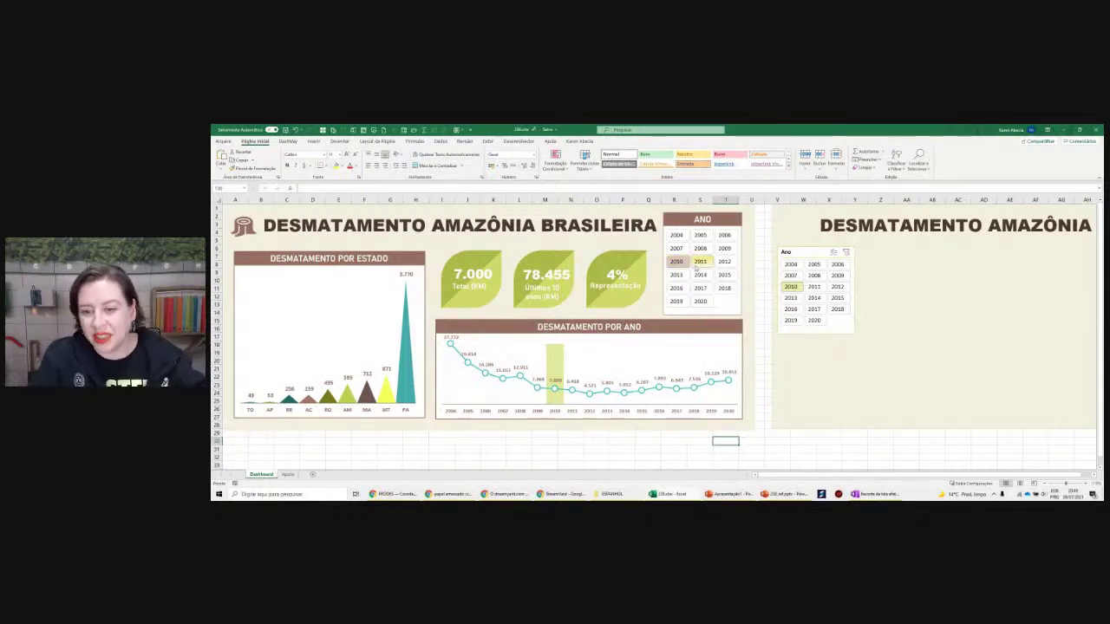
pyautogui.click(538, 368)
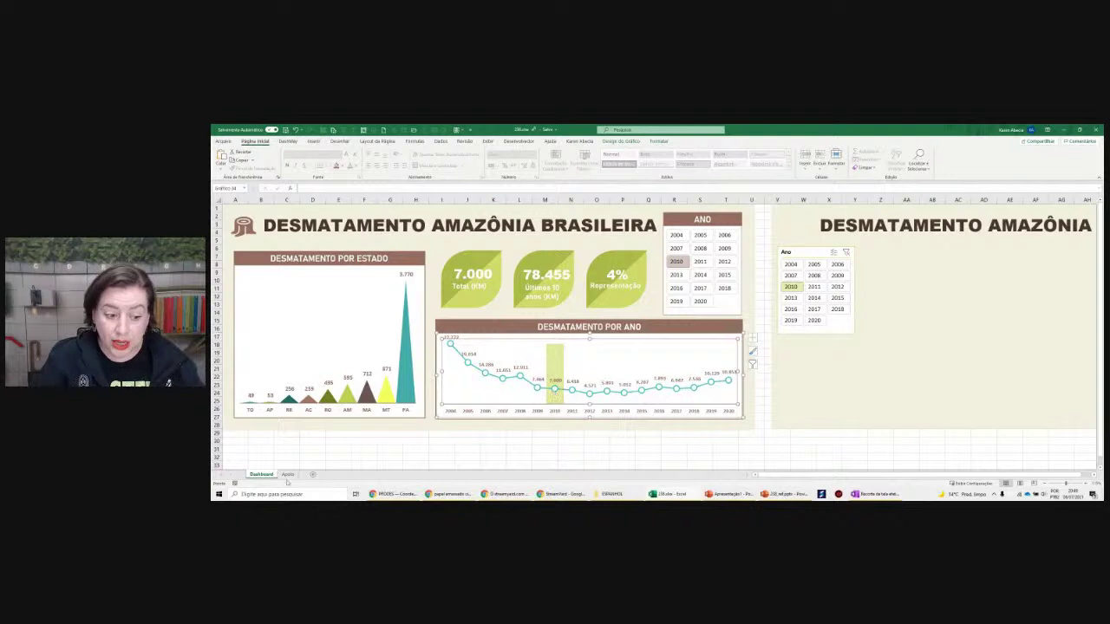
pyautogui.click(287, 475)
pyautogui.moveTo(656, 245); pyautogui.dragTo(747, 423)
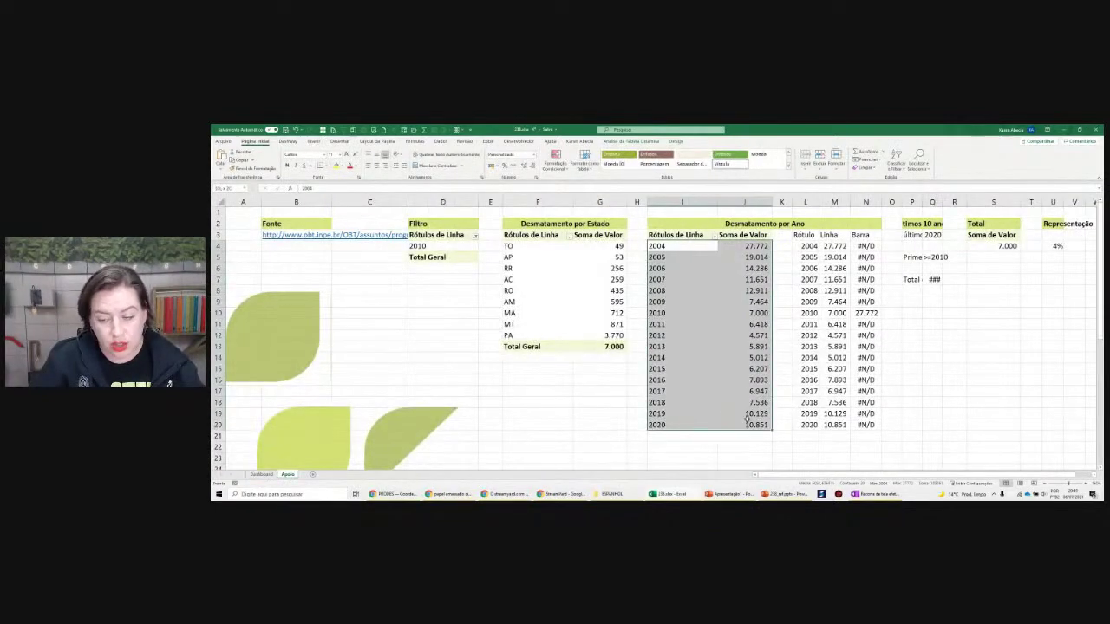
pyautogui.click(921, 437)
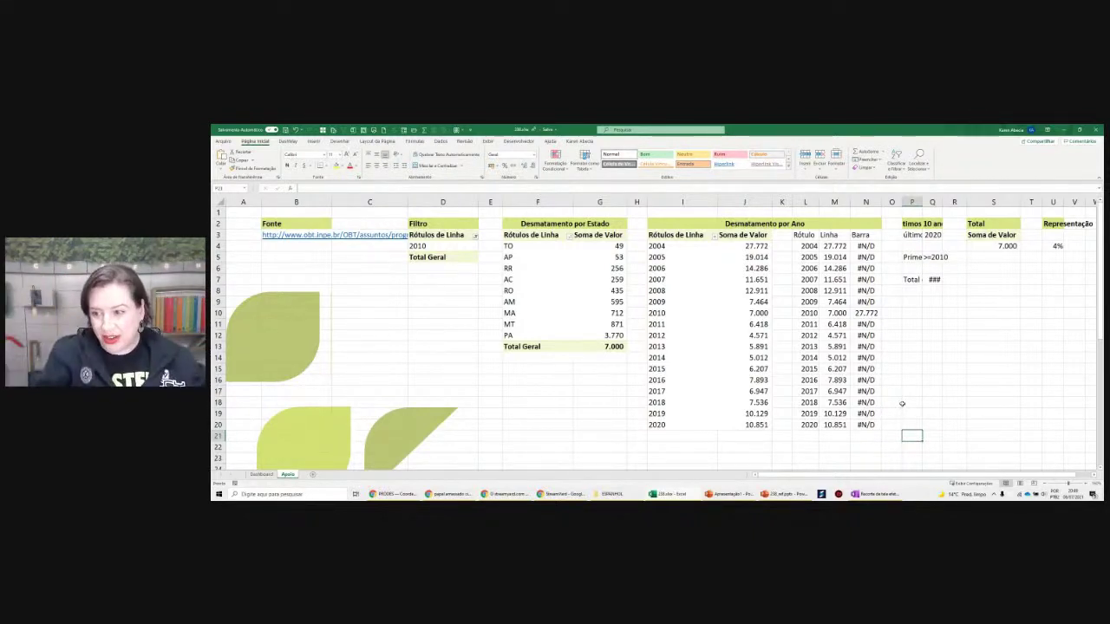
pyautogui.click(879, 368)
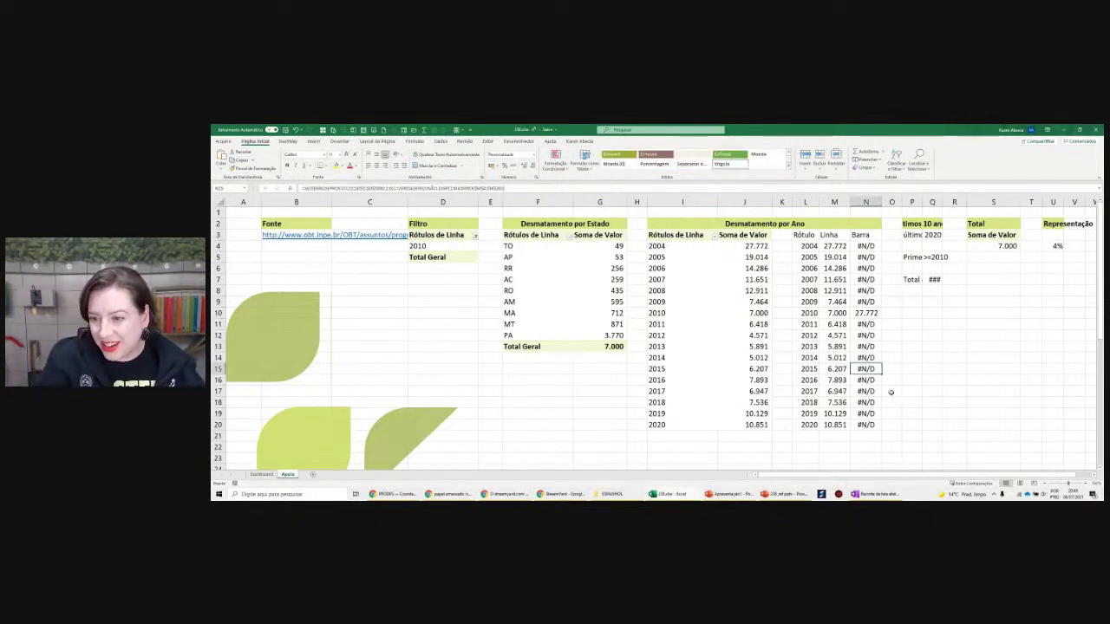
pyautogui.scroll(1, 890, 391)
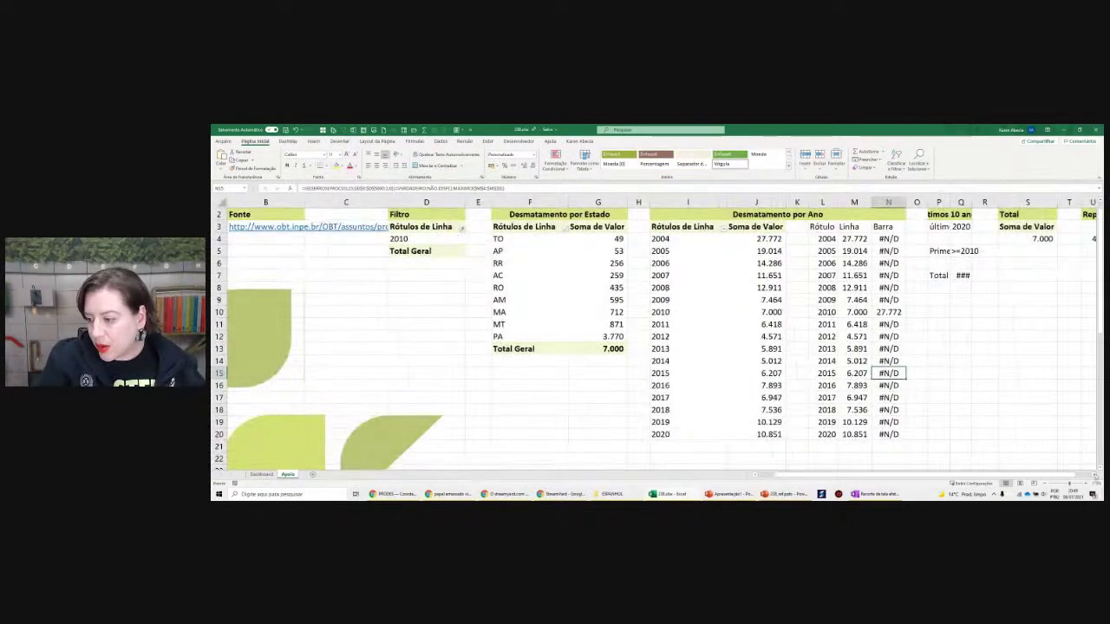
pyautogui.hscroll(5, 819, 388)
pyautogui.click(818, 389)
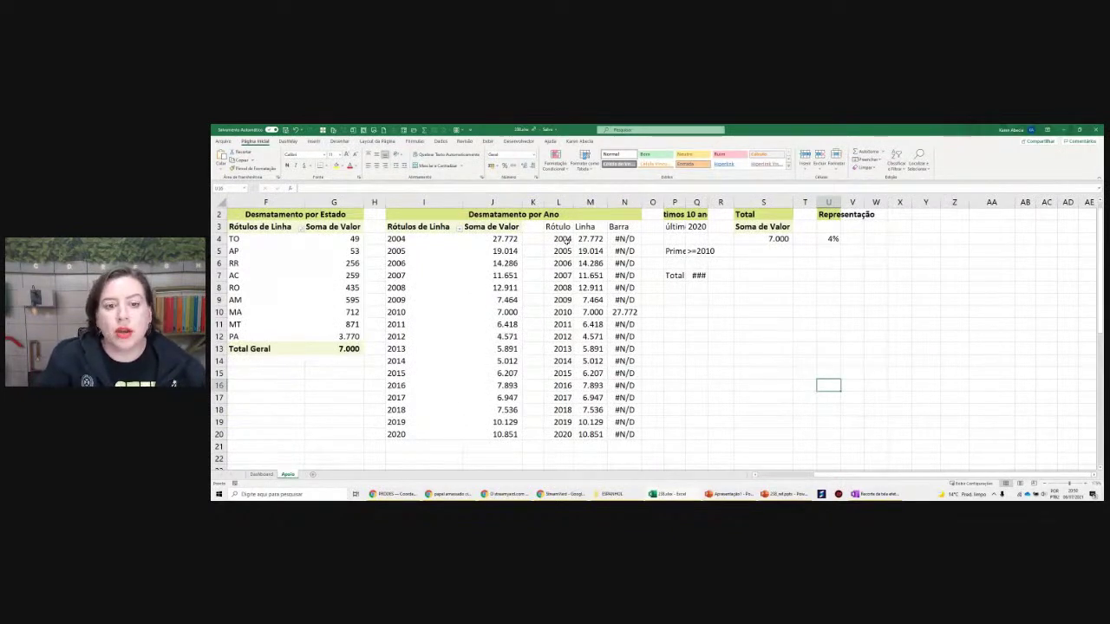
pyautogui.click(506, 239)
pyautogui.click(493, 263)
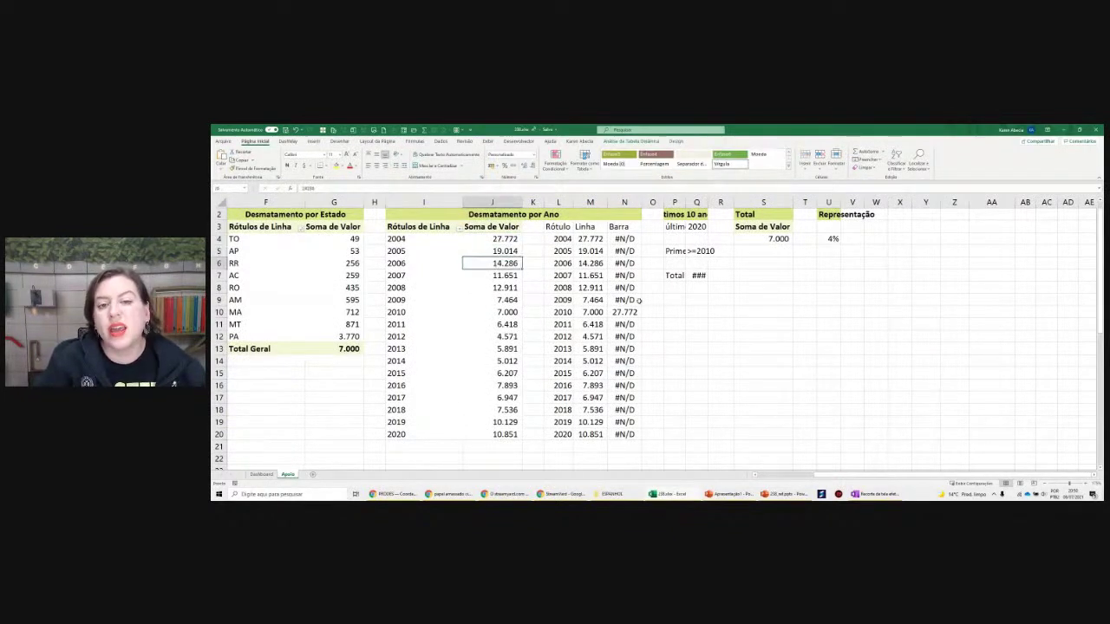
pyautogui.moveTo(443, 241); pyautogui.dragTo(490, 433)
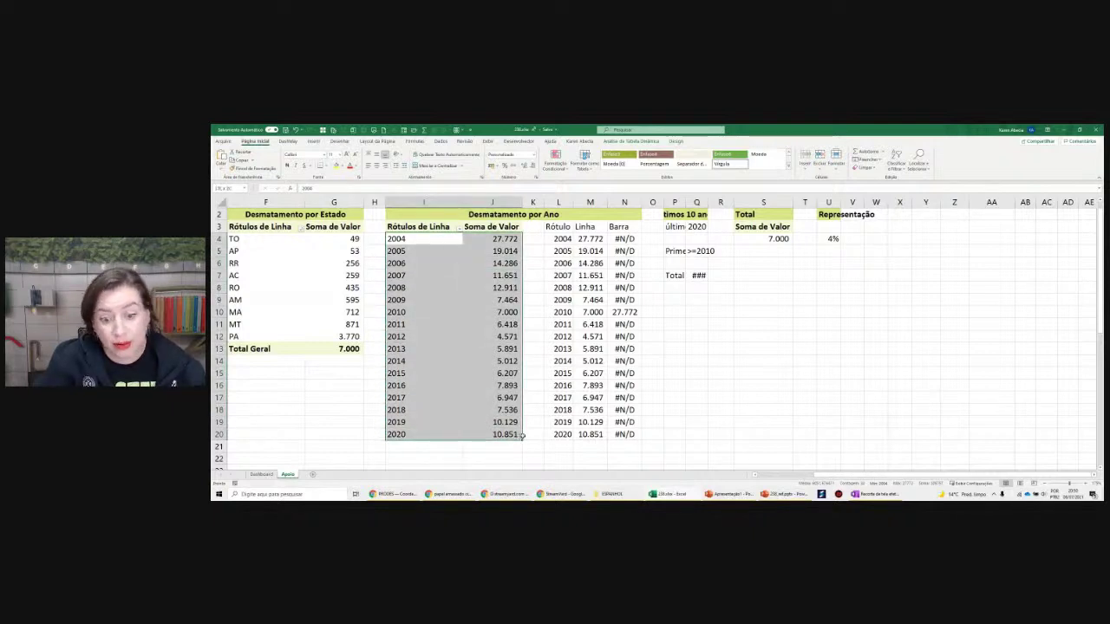
pyautogui.moveTo(490, 434); pyautogui.dragTo(517, 435)
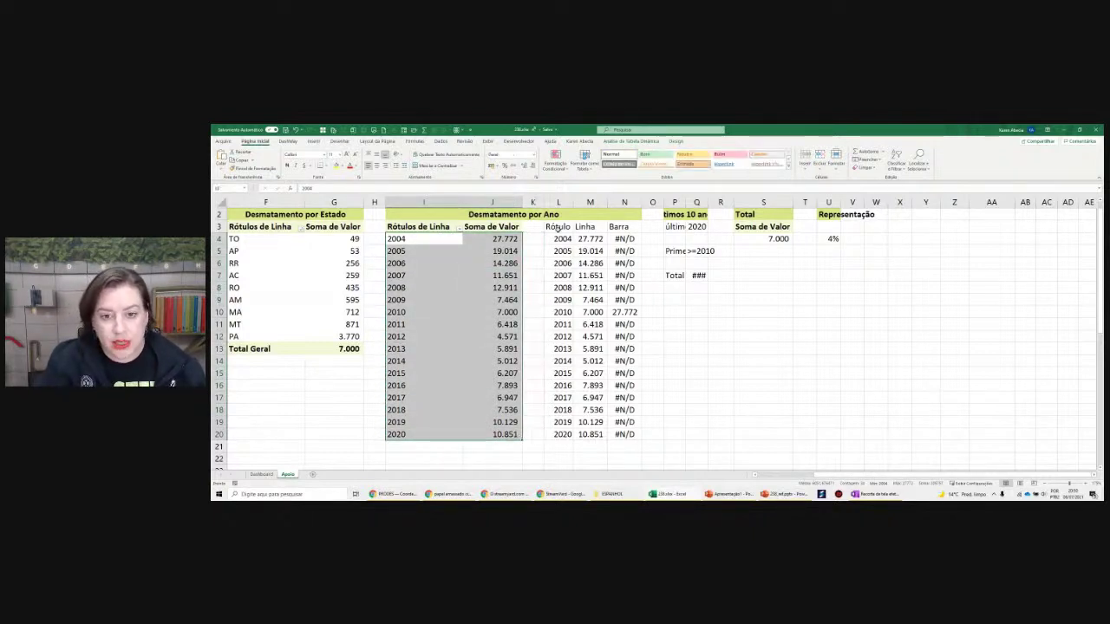
pyautogui.click(560, 239)
pyautogui.write('=I4')
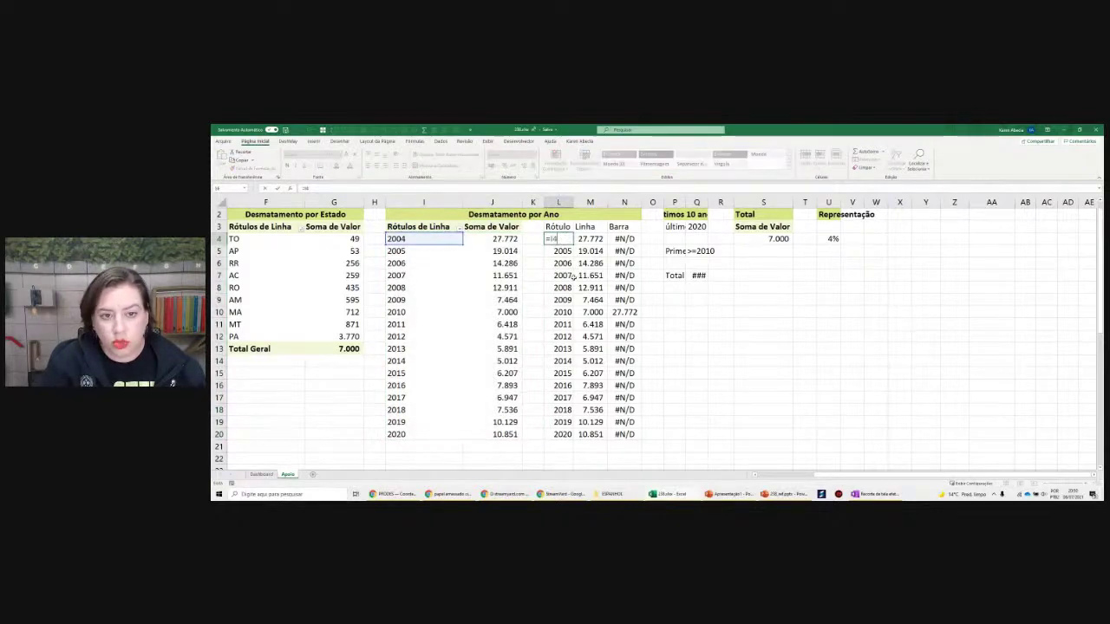
pyautogui.press('Return')
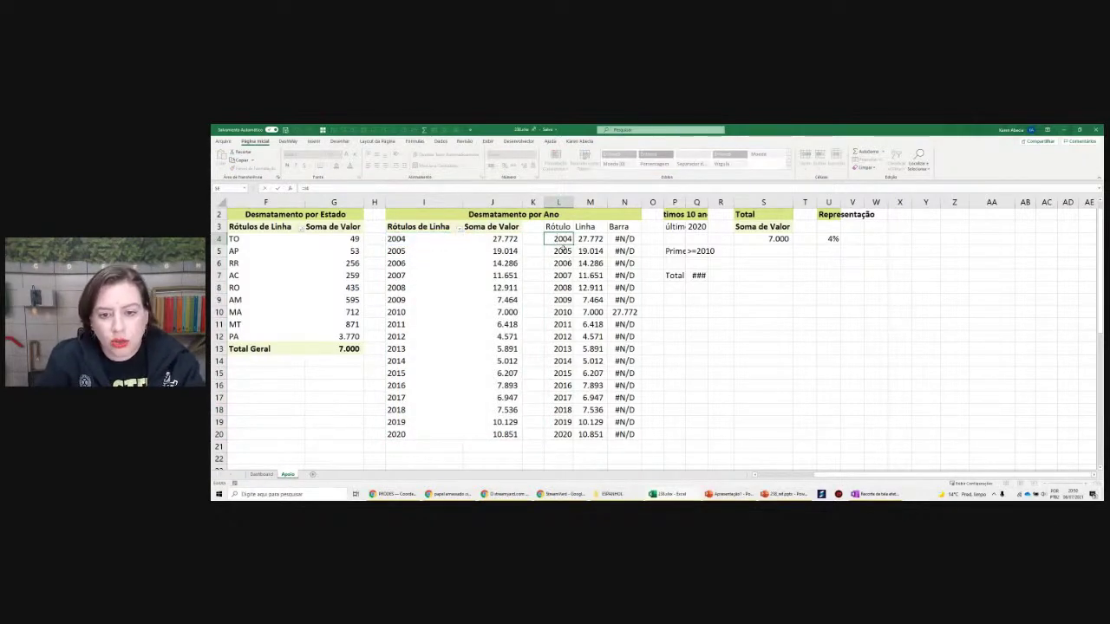
pyautogui.moveTo(562, 240); pyautogui.dragTo(598, 242)
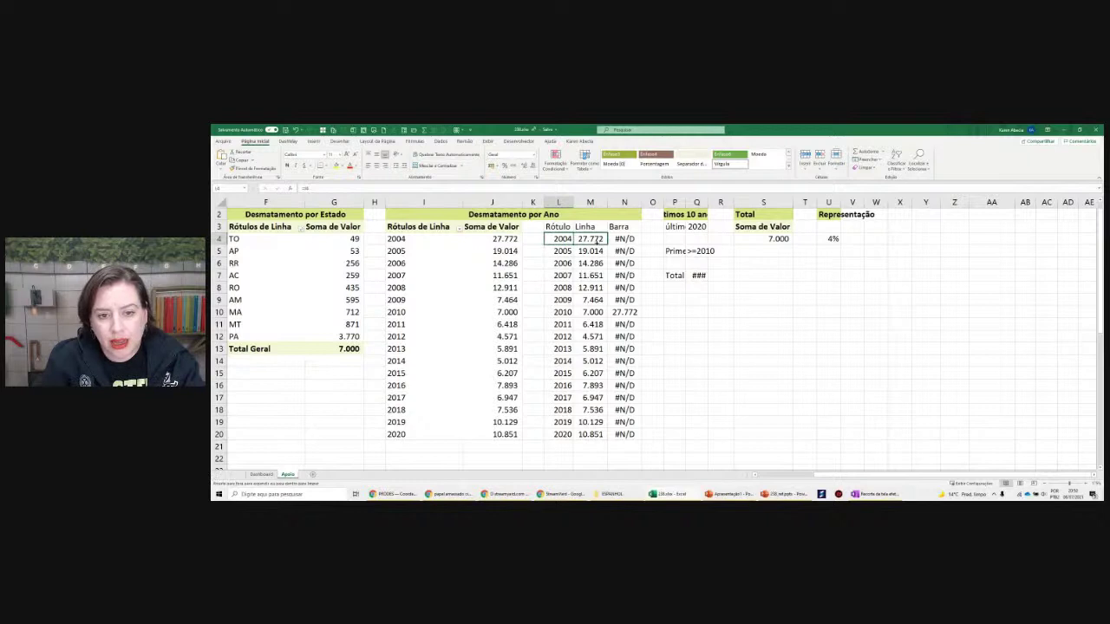
pyautogui.click(569, 242)
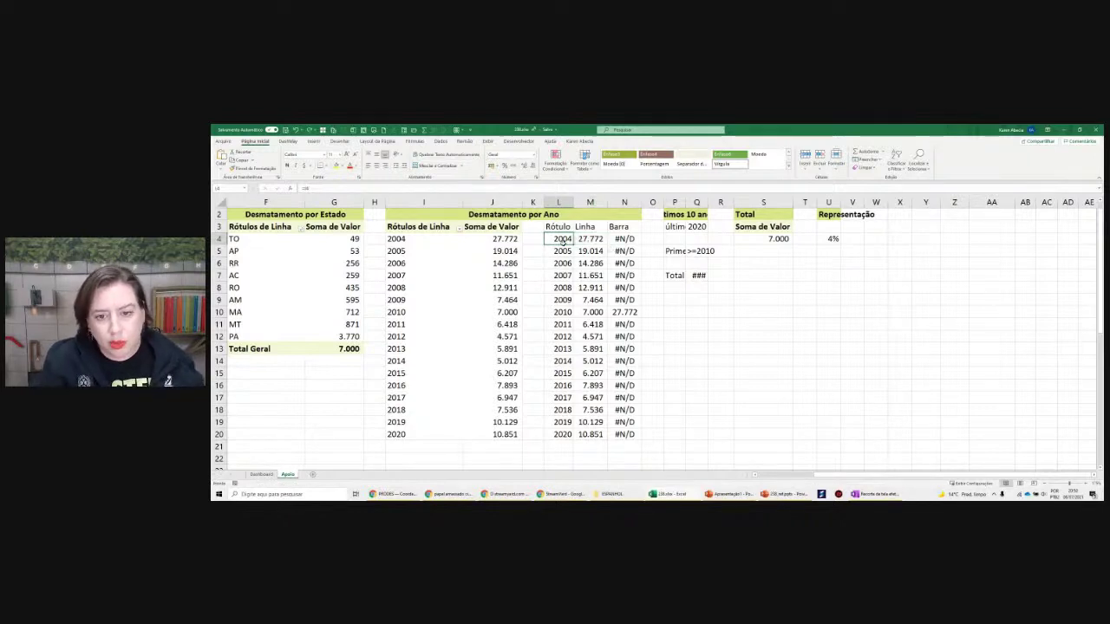
pyautogui.moveTo(571, 246); pyautogui.dragTo(575, 441)
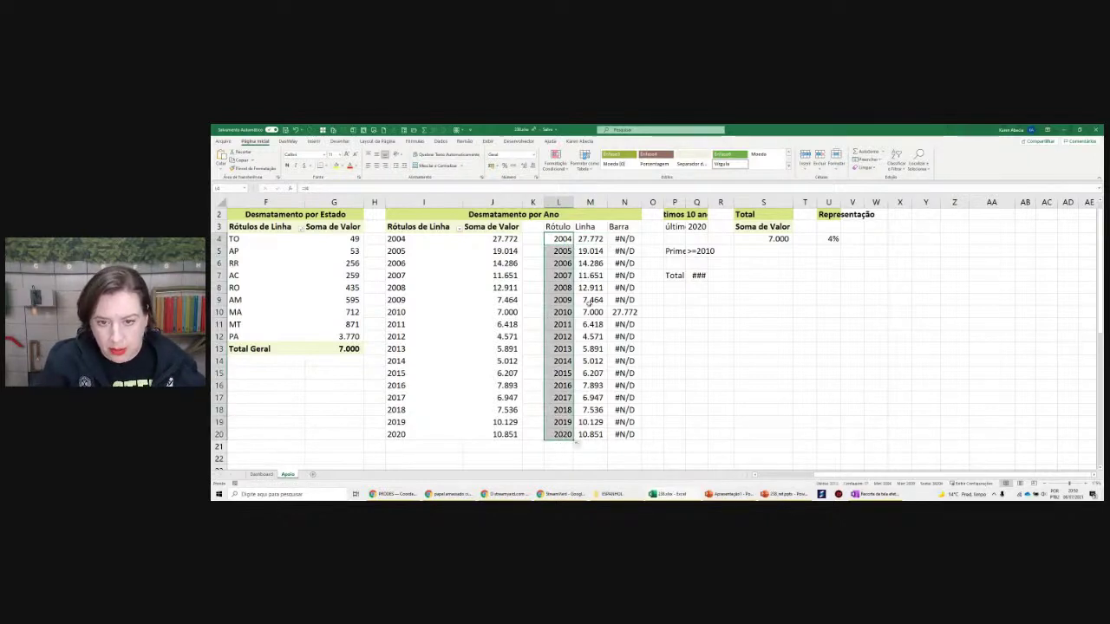
pyautogui.click(592, 241)
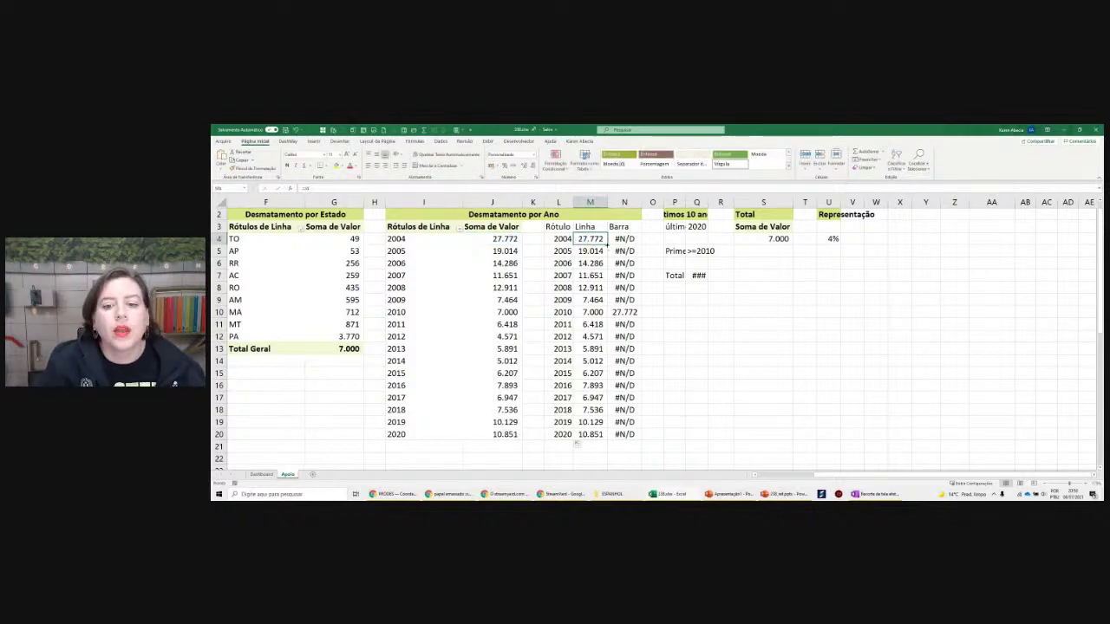
pyautogui.moveTo(592, 241); pyautogui.dragTo(591, 436)
pyautogui.click(626, 227)
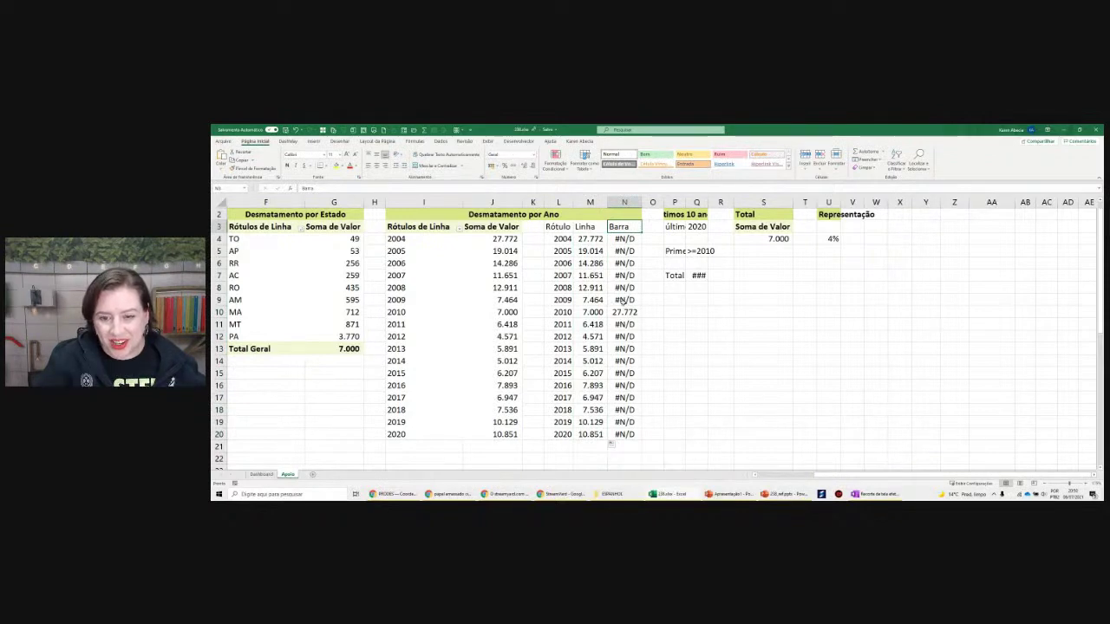
pyautogui.click(720, 312)
pyautogui.scroll(3, 686, 376)
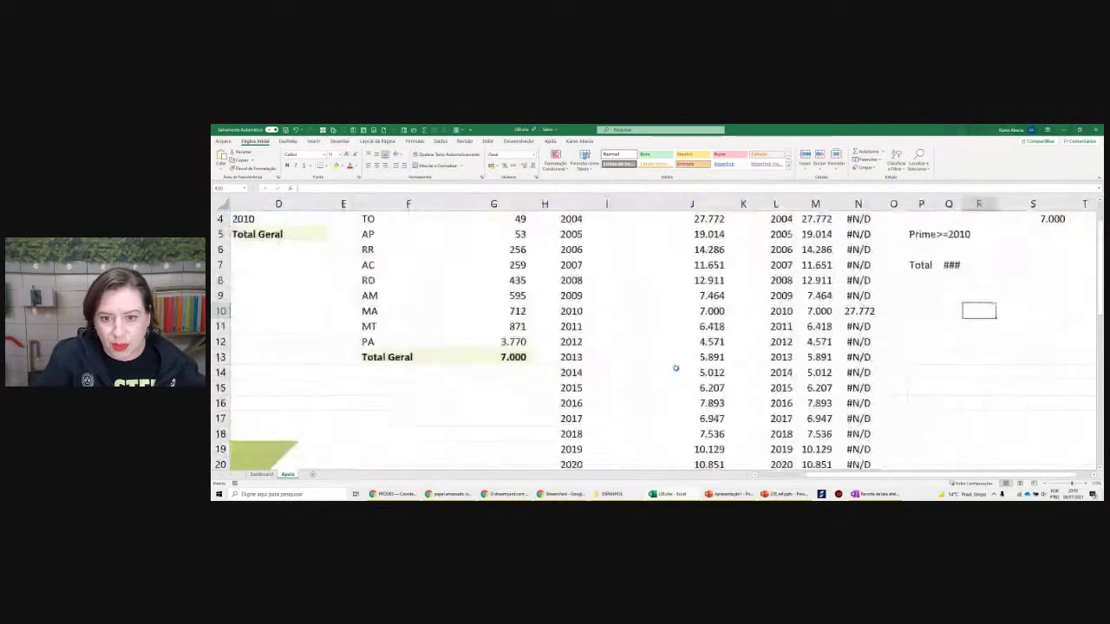
pyautogui.click(801, 254)
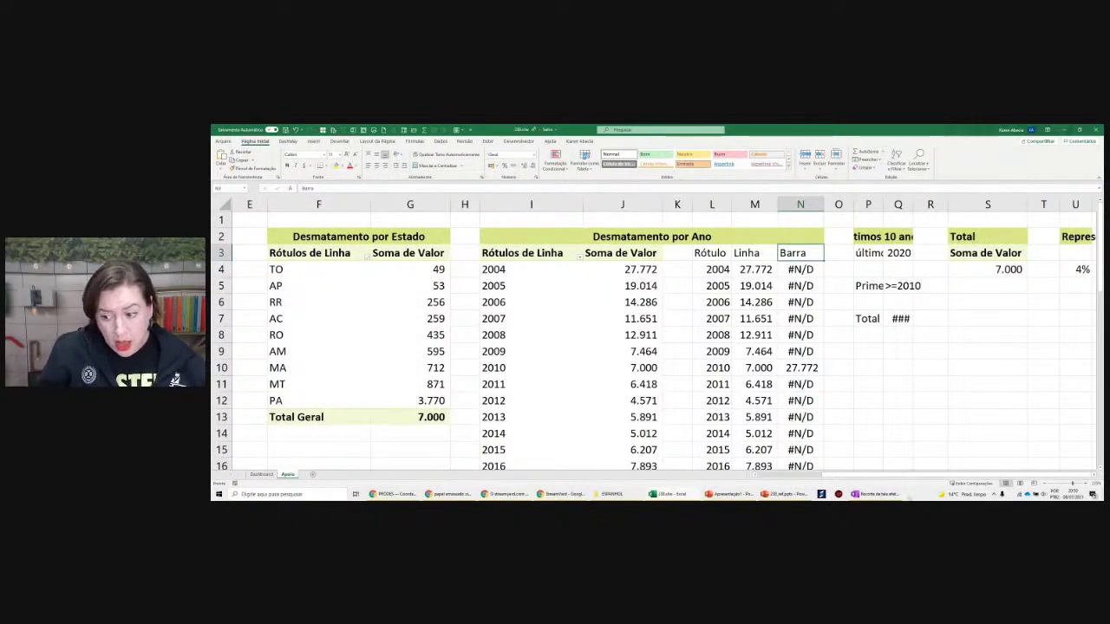
pyautogui.hscroll(-5, 882, 322)
# Show the Filtro pivot's field list from its 2010 cell, float it, then return to Dashboard
pyautogui.hscroll(-2, 547, 398)
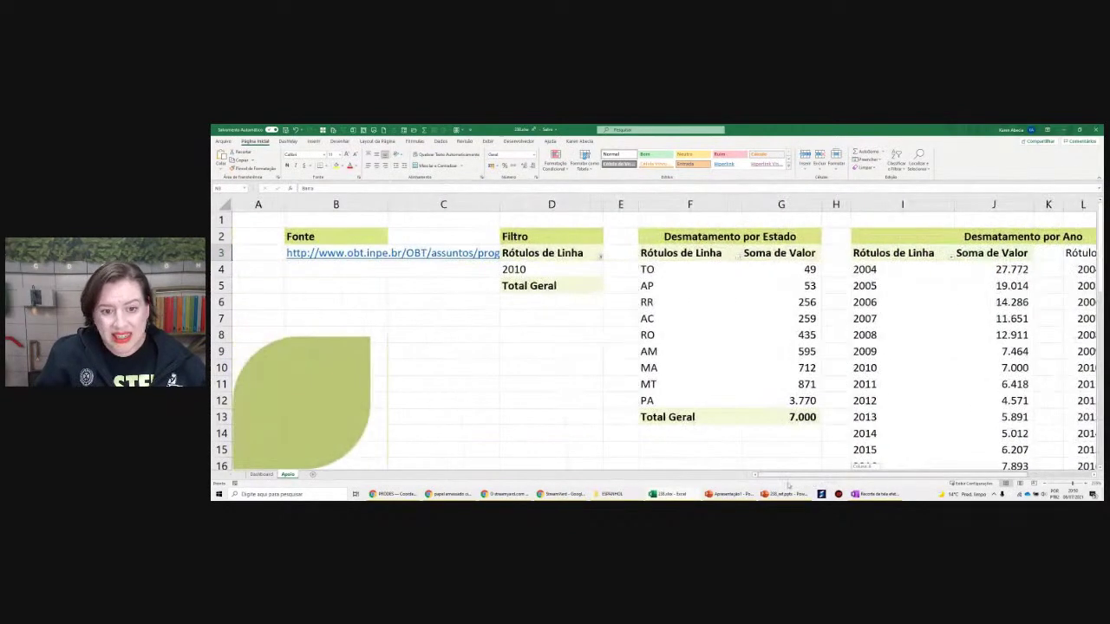
pyautogui.click(469, 330)
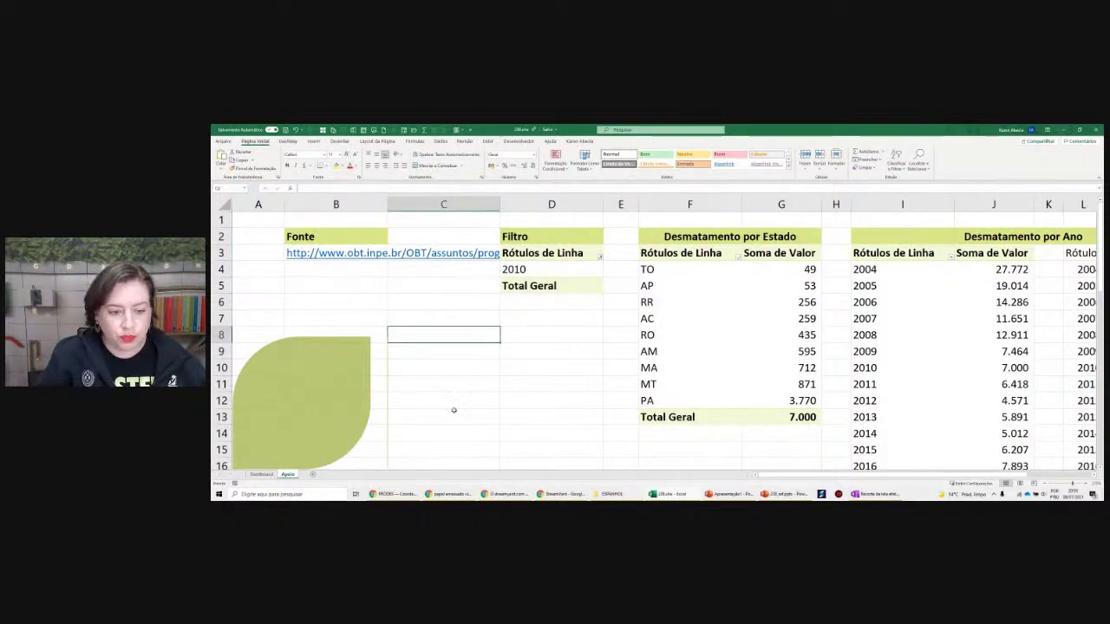
pyautogui.moveTo(531, 242); pyautogui.dragTo(535, 284)
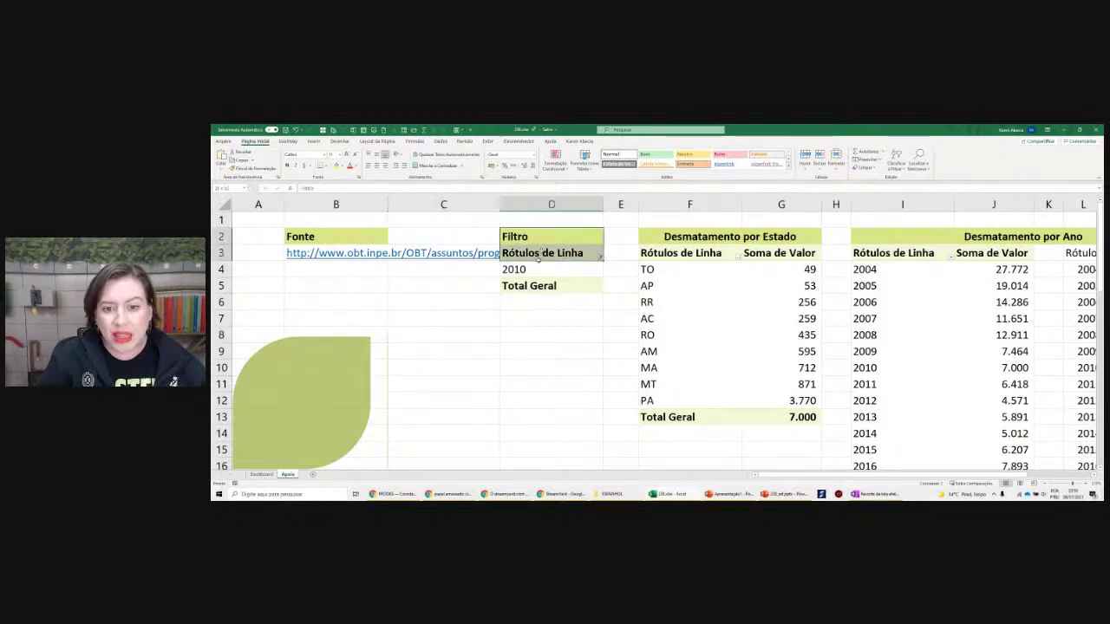
pyautogui.click(488, 315)
pyautogui.click(532, 274)
pyautogui.rightClick(533, 275)
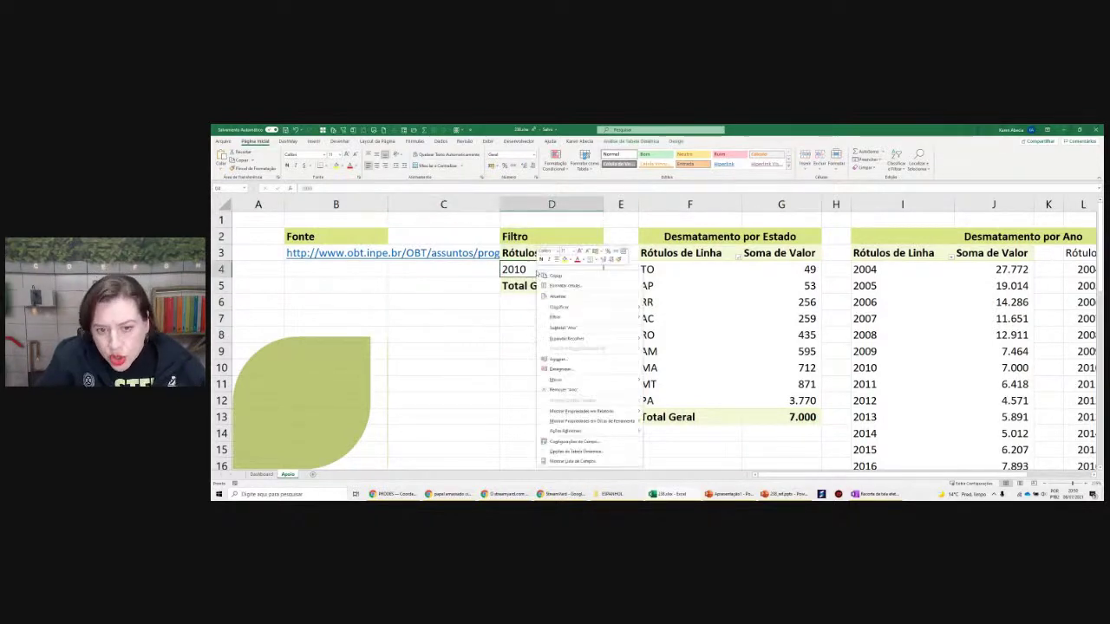
pyautogui.click(572, 464)
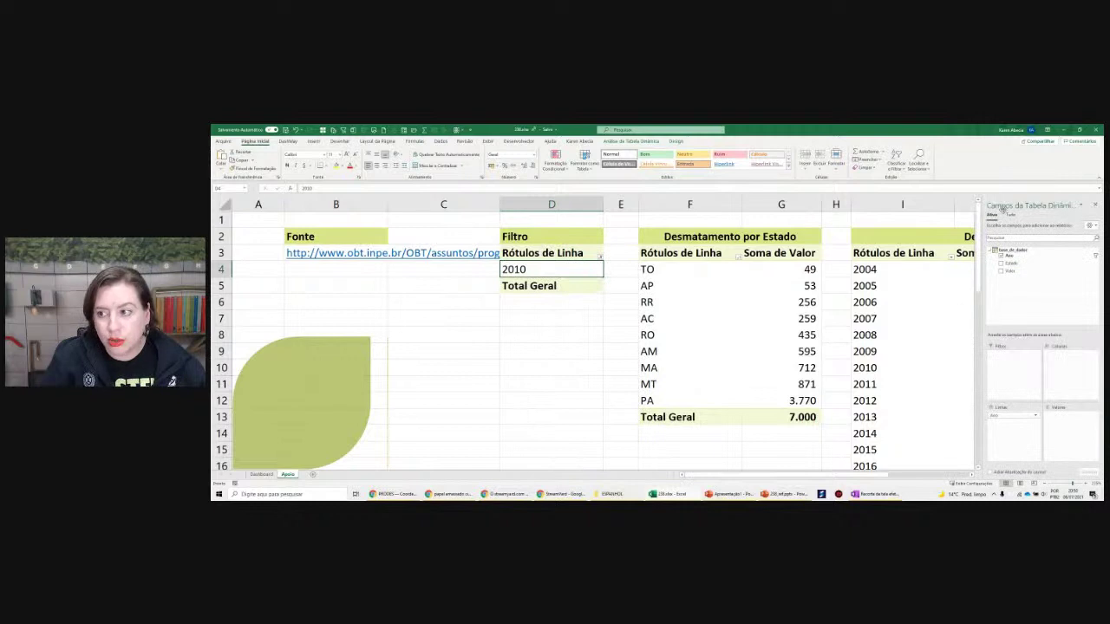
pyautogui.moveTo(1001, 208); pyautogui.dragTo(649, 198)
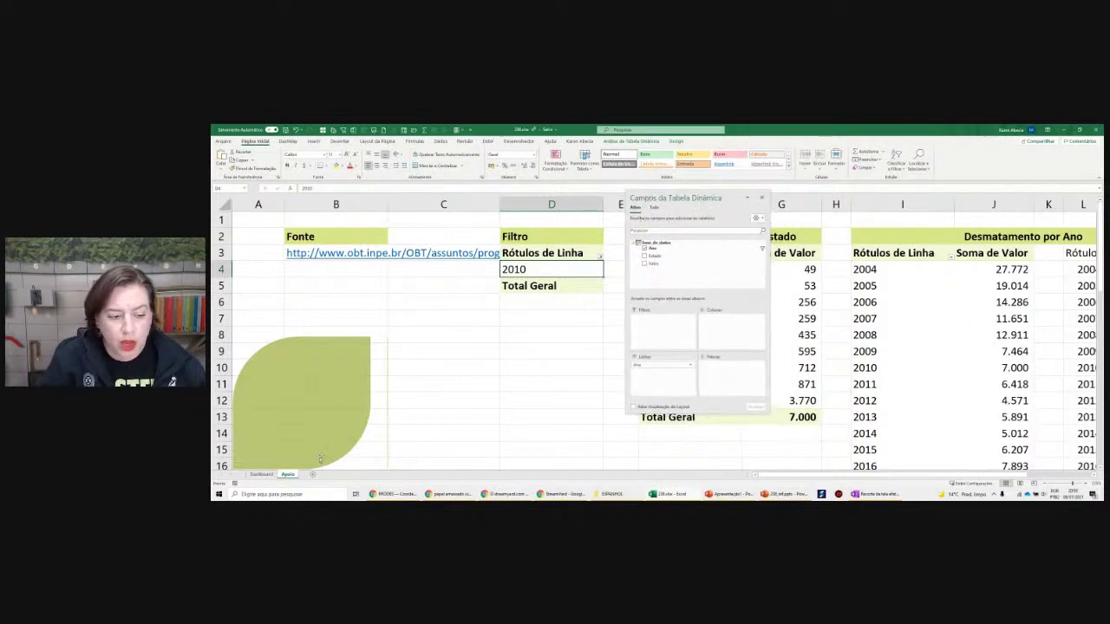
pyautogui.click(262, 475)
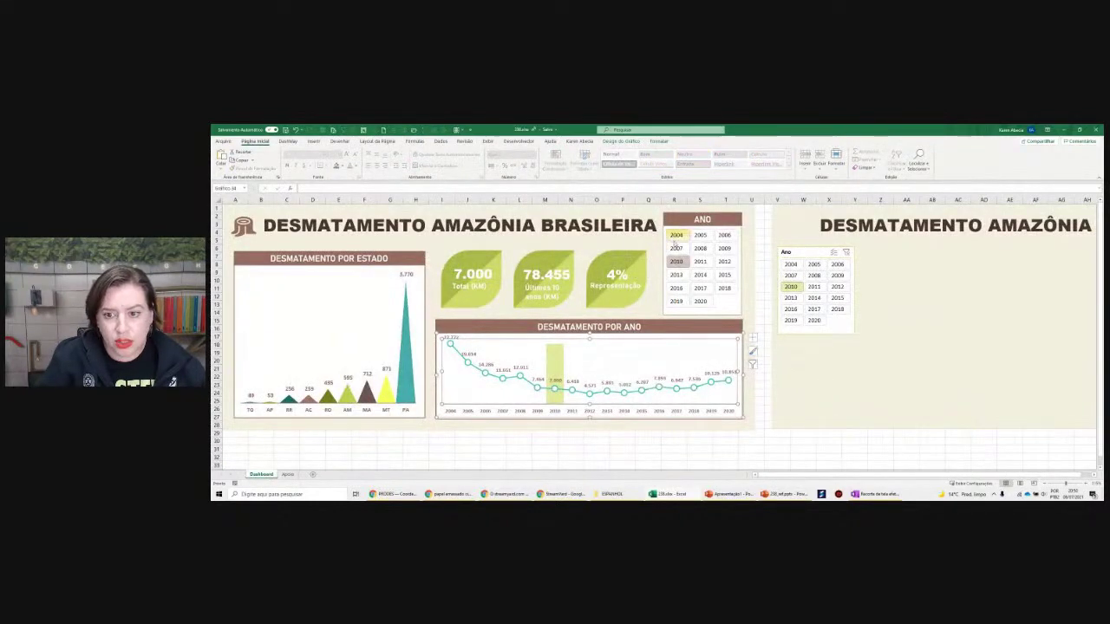
# Filter the dashboard to 2005 and remove the grand total from the Apoio Filtro pivot
pyautogui.click(700, 235)
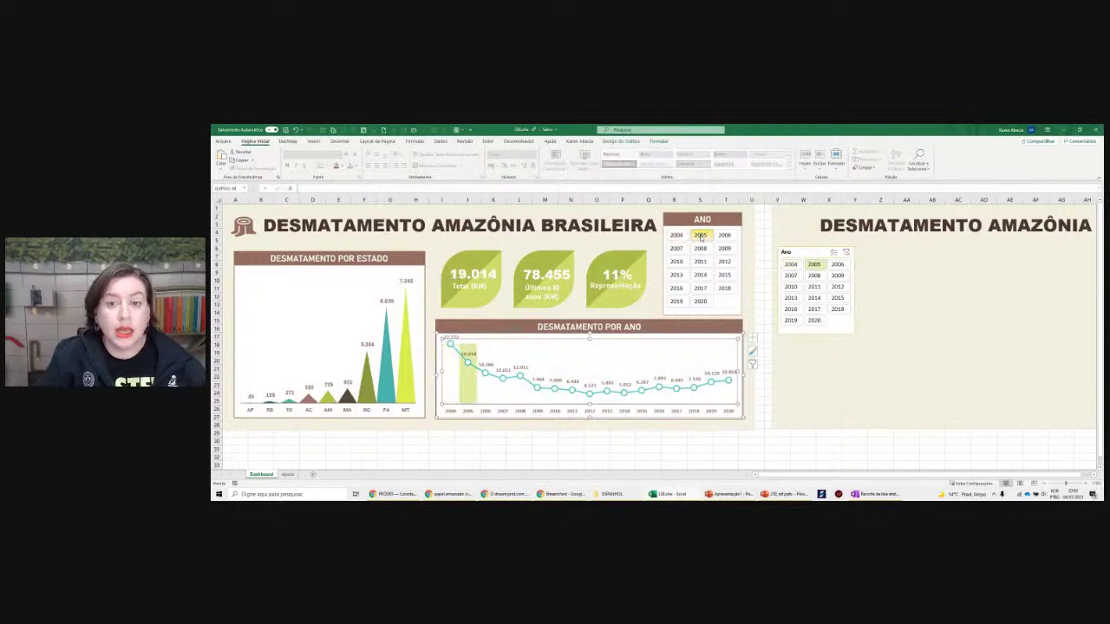
pyautogui.click(287, 474)
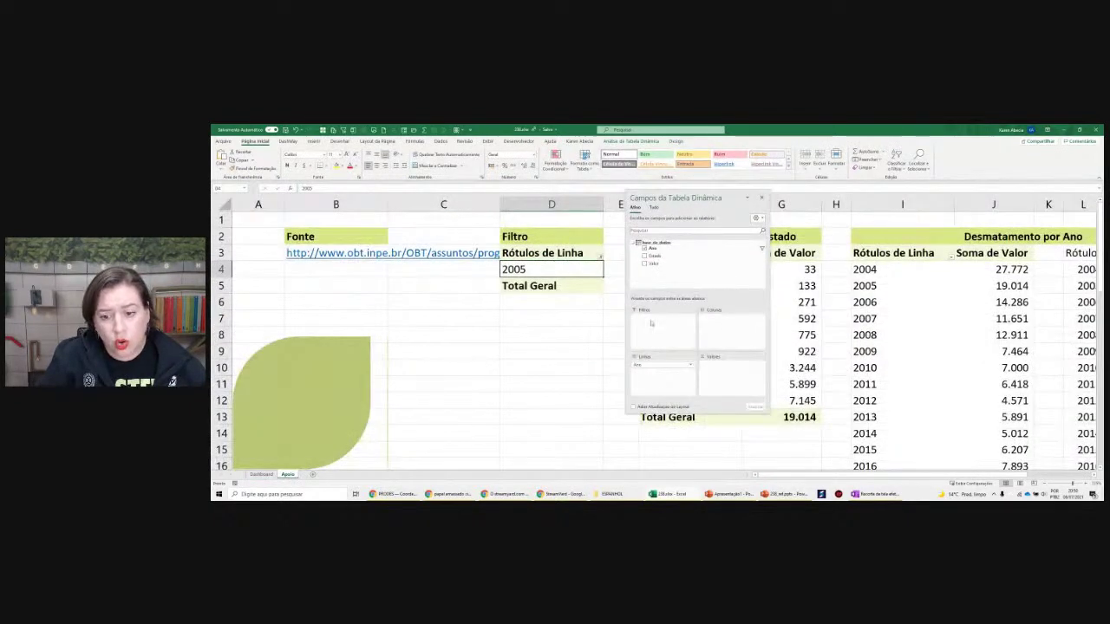
pyautogui.click(555, 286)
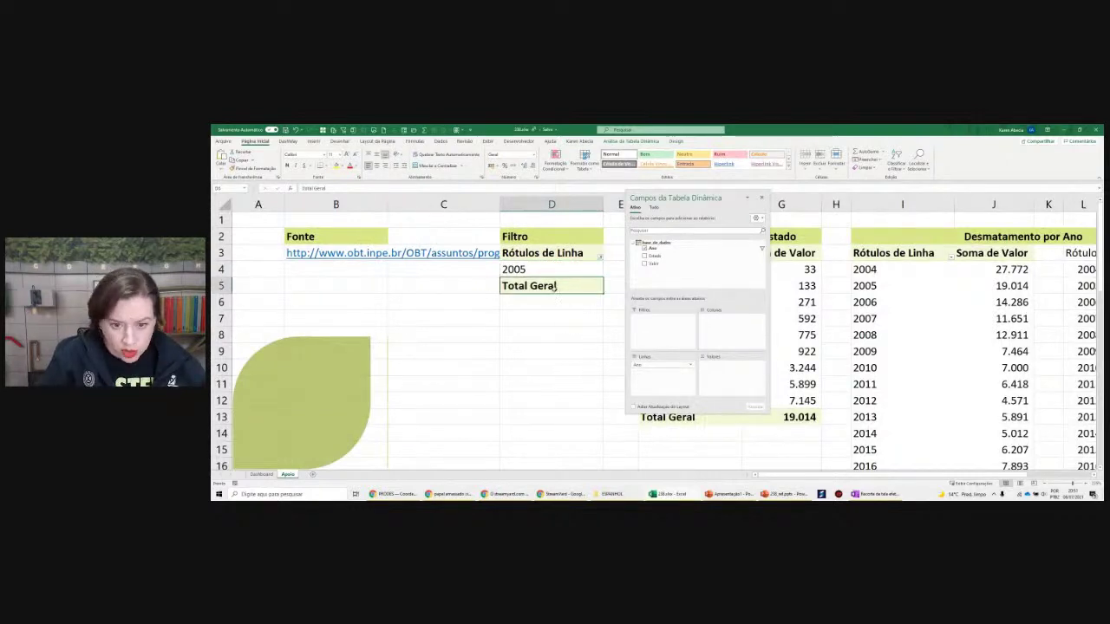
pyautogui.rightClick(547, 286)
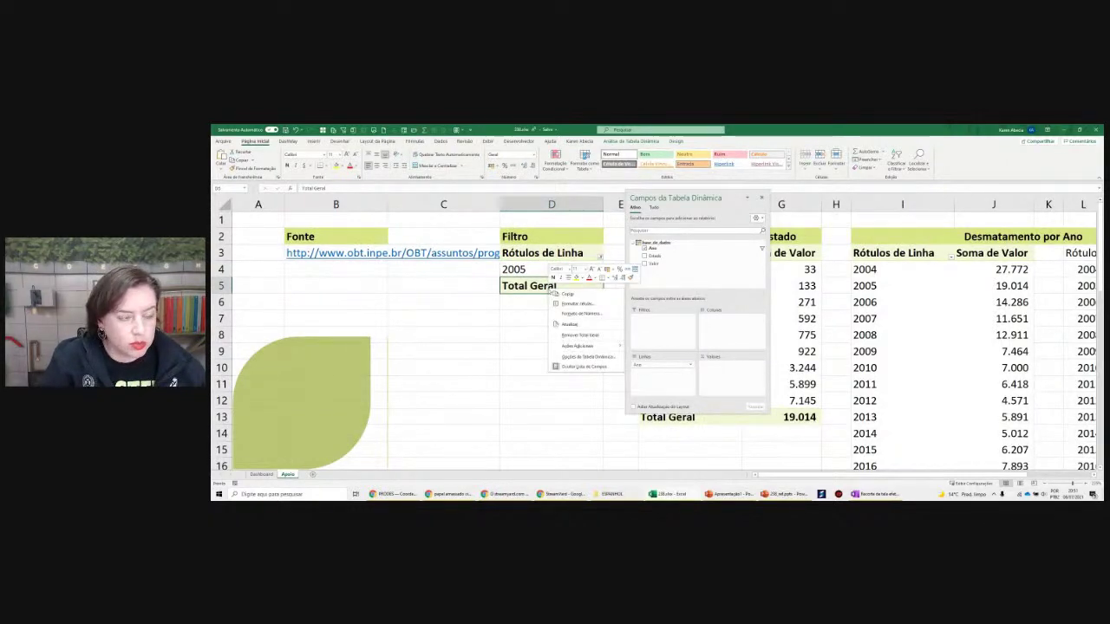
pyautogui.click(580, 335)
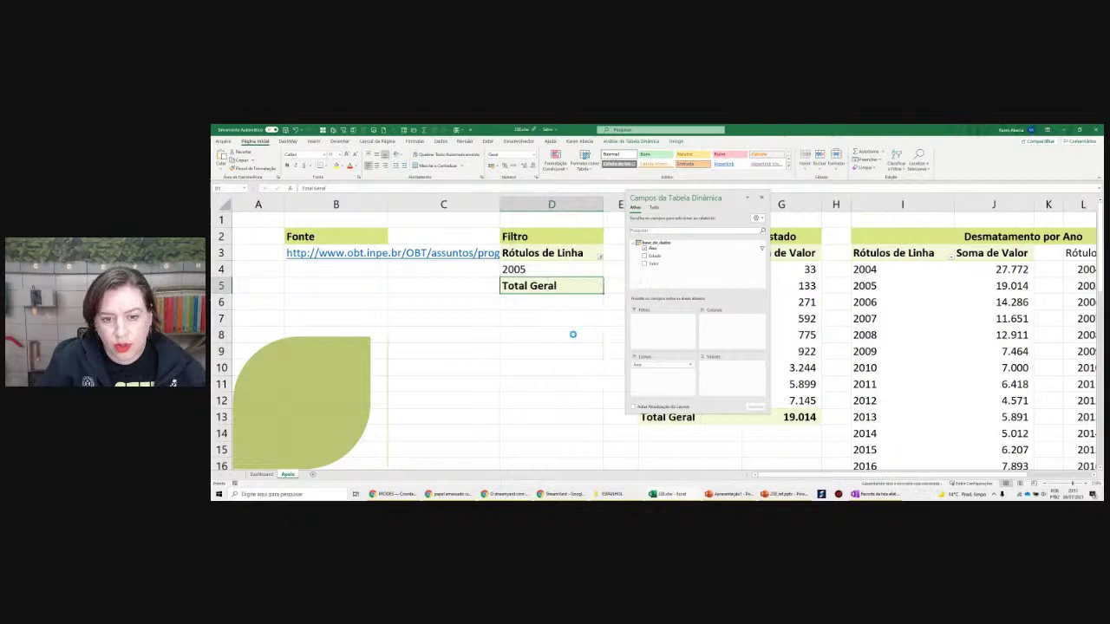
pyautogui.click(464, 300)
pyautogui.click(525, 273)
# Review the Filtro pivot's 2007, 2008 and 2009 entries and the empty cells below them
pyautogui.click(261, 475)
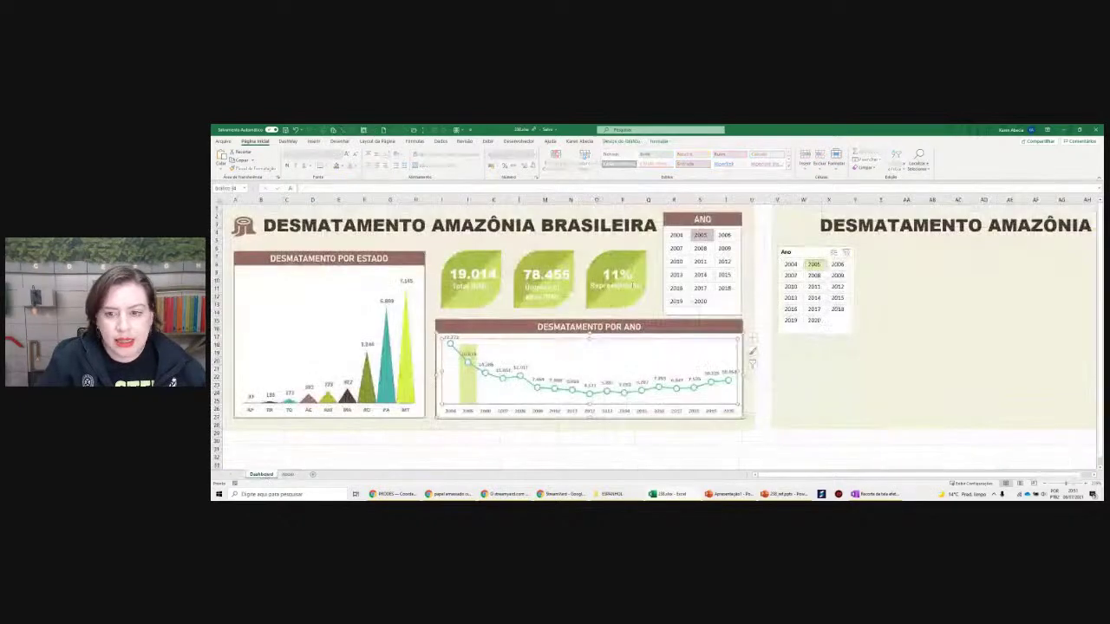
pyautogui.click(288, 474)
pyautogui.moveTo(553, 276); pyautogui.dragTo(535, 345)
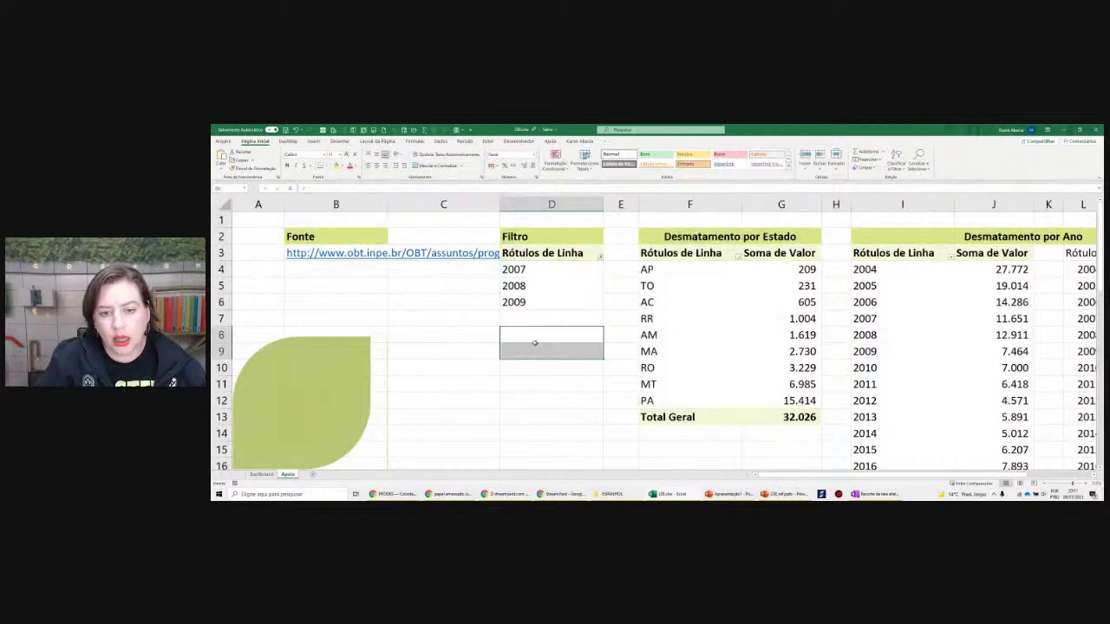
pyautogui.click(535, 347)
pyautogui.click(550, 271)
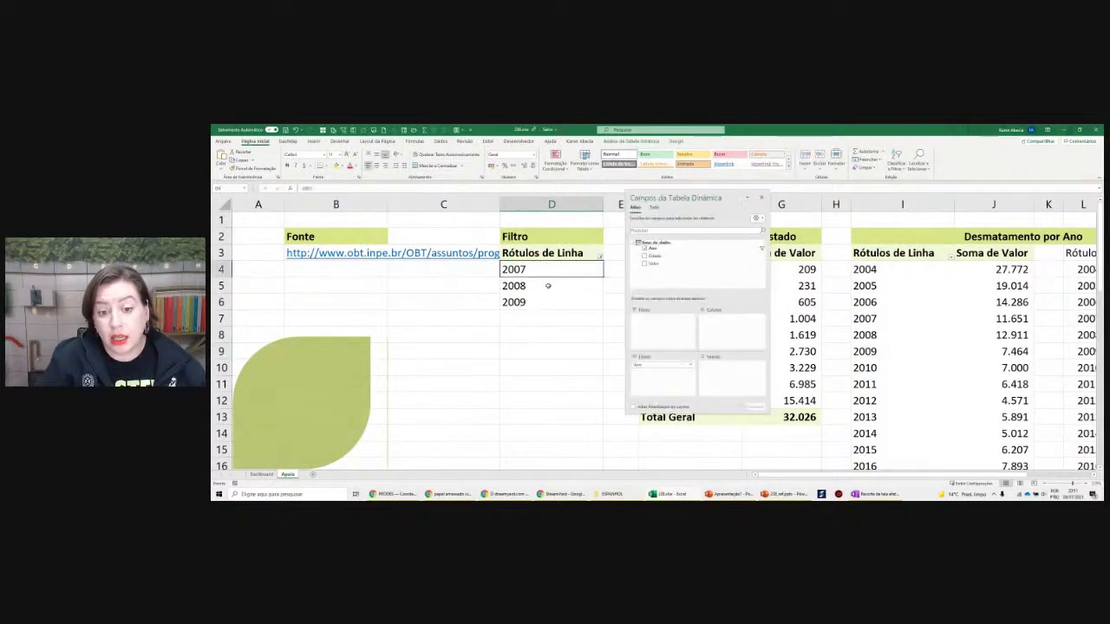
pyautogui.click(547, 286)
pyautogui.click(545, 302)
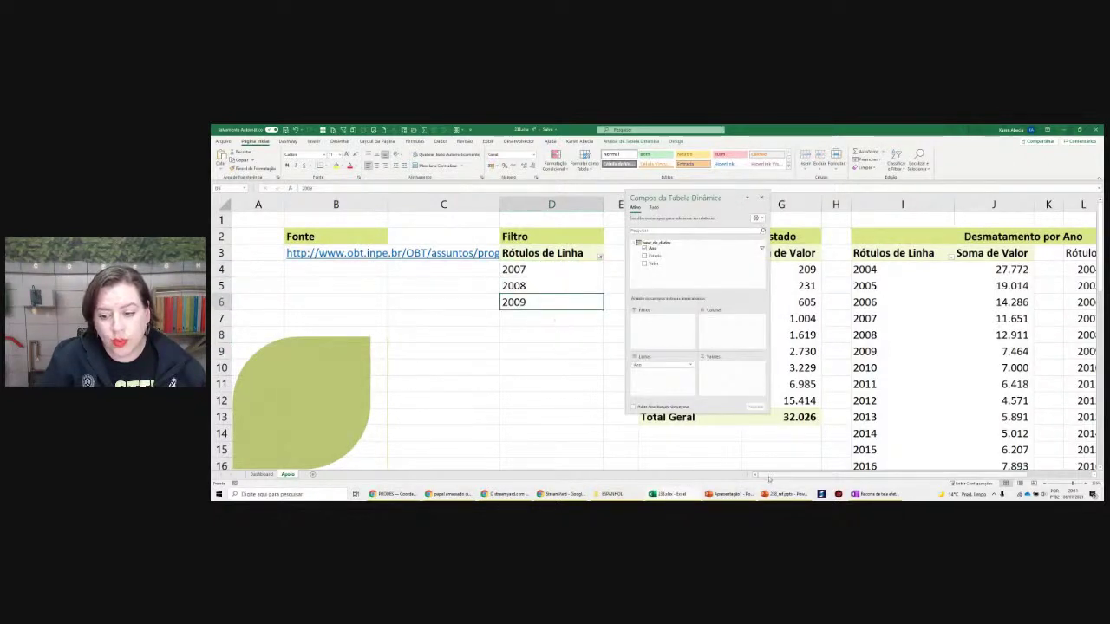
pyautogui.hscroll(3, 665, 340)
# Dock and close the pivot field list, then move to the Barra header in N3
pyautogui.hscroll(2, 686, 274)
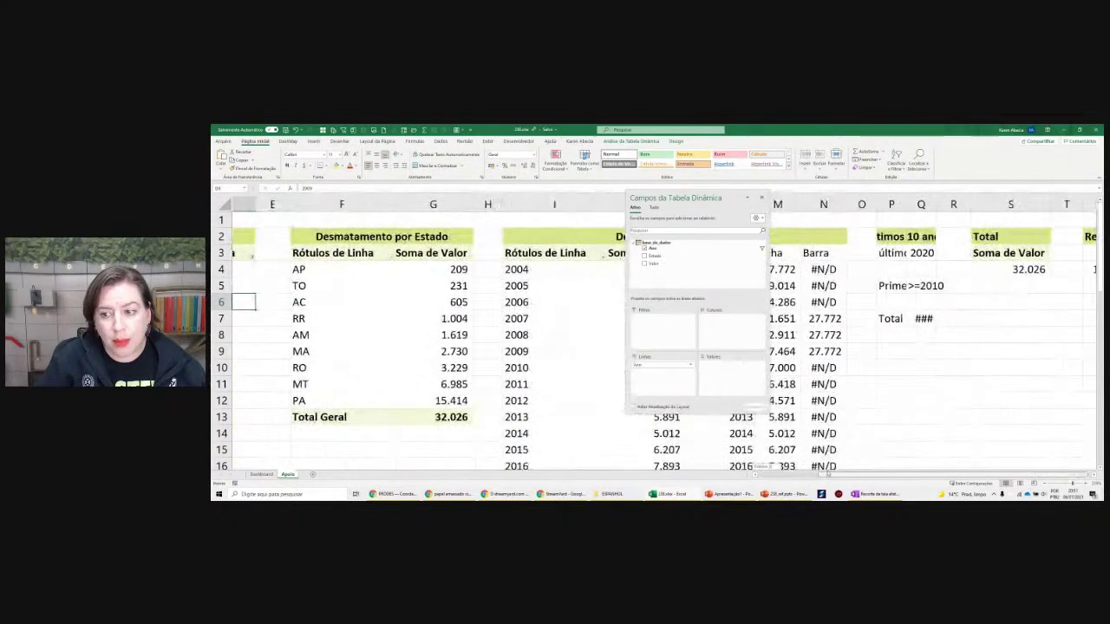
pyautogui.hscroll(1, 686, 274)
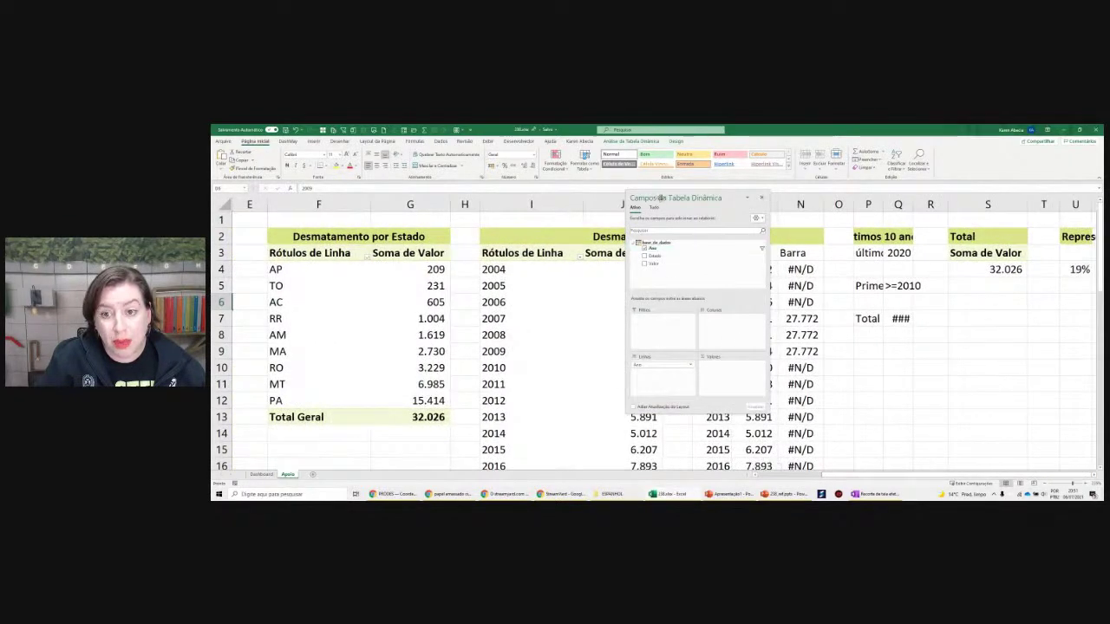
pyautogui.doubleClick(661, 199)
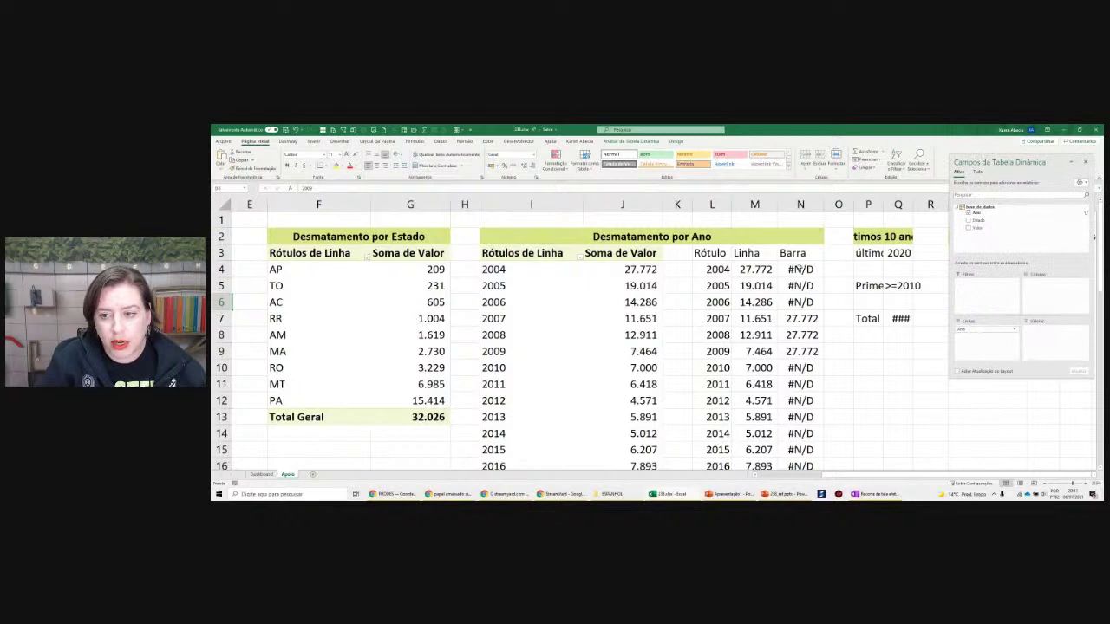
pyautogui.click(837, 295)
pyautogui.click(834, 274)
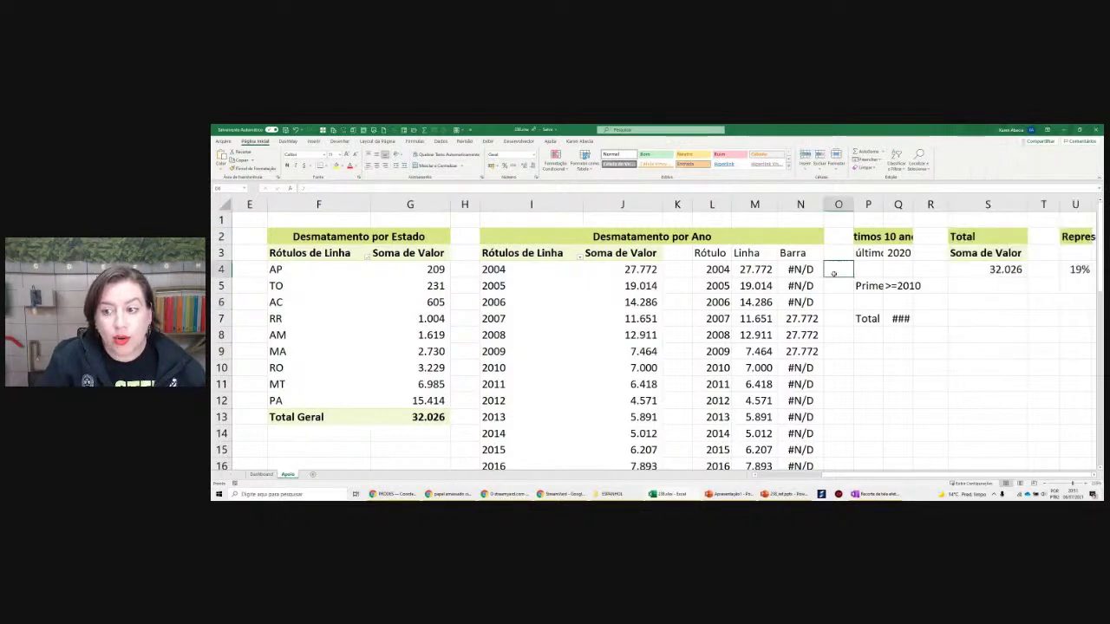
pyautogui.press('Up')
pyautogui.press('Left')
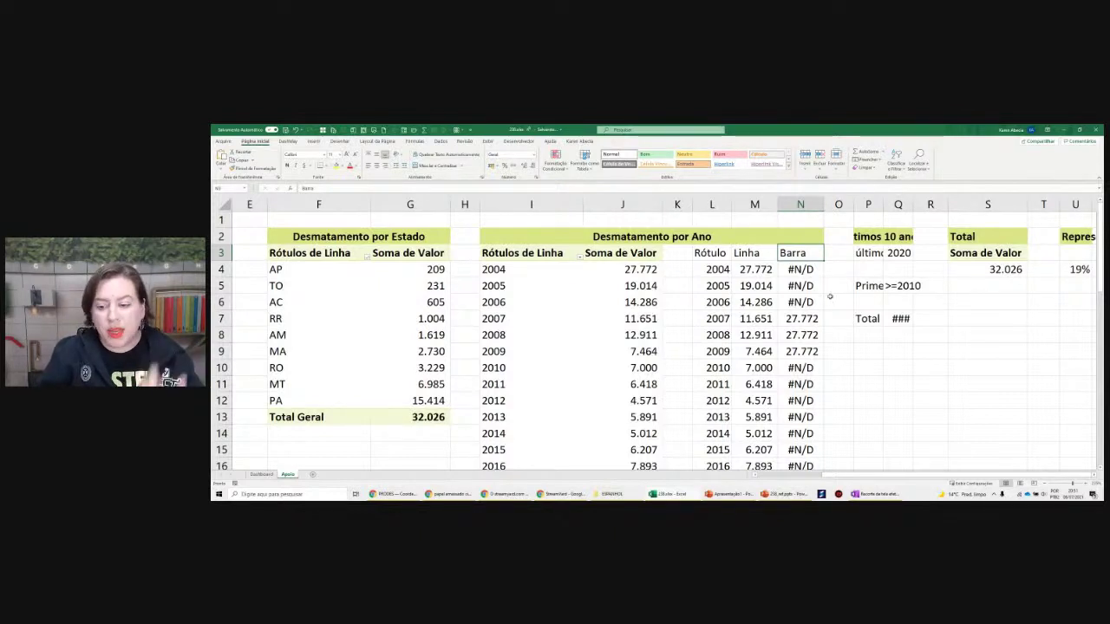
# Select the Filtro cells D4:D14, closing the field list when it reappears
pyautogui.hscroll(-4, 549, 303)
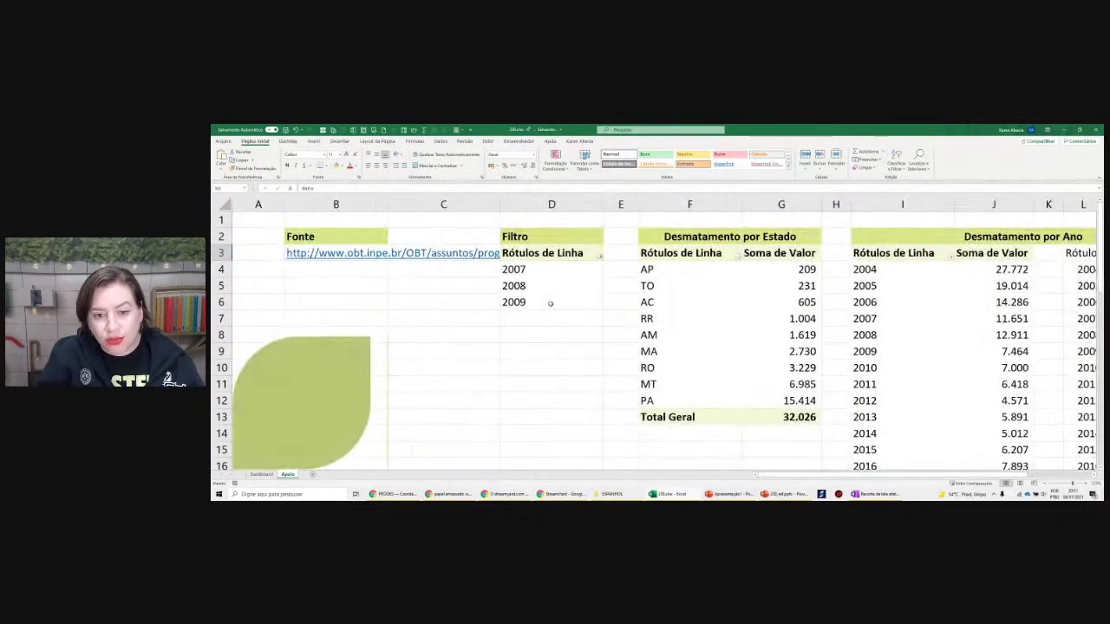
pyautogui.moveTo(548, 271); pyautogui.dragTo(548, 300)
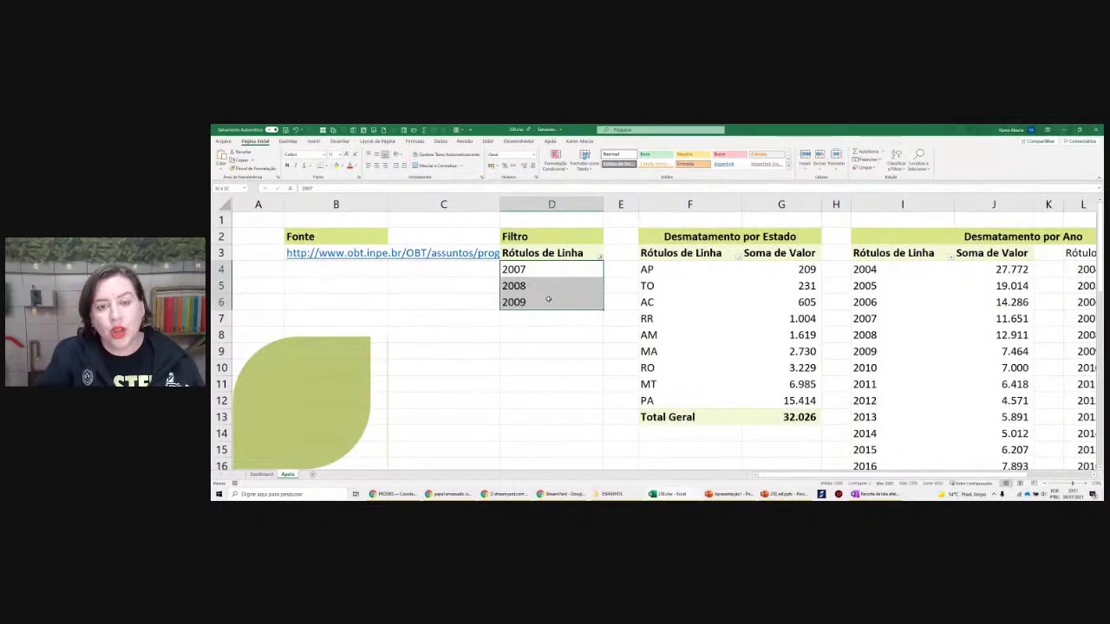
pyautogui.click(1089, 162)
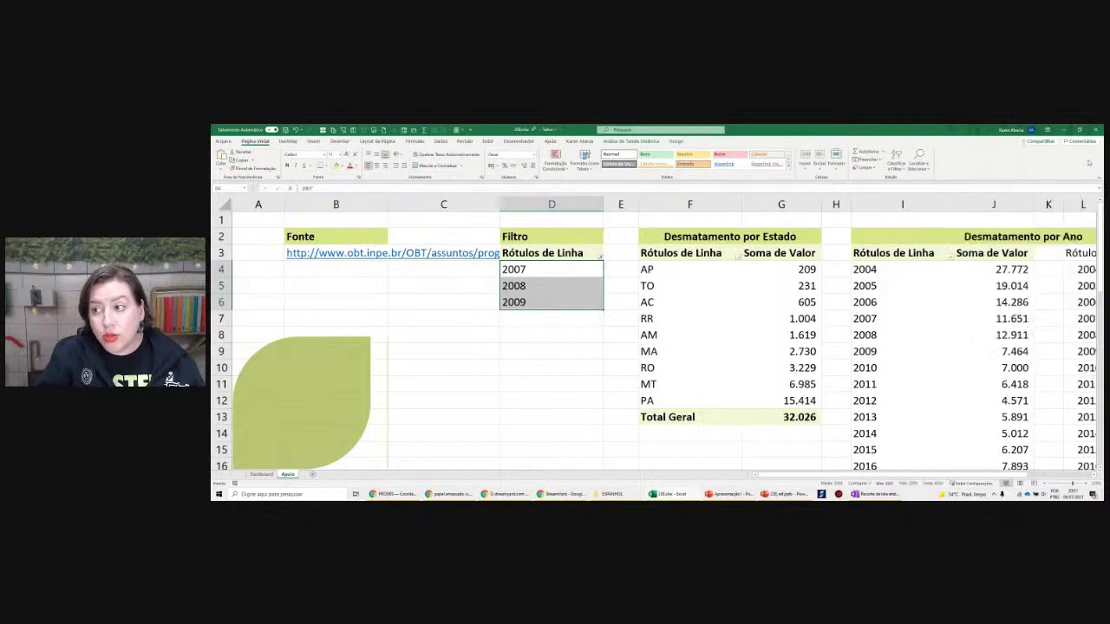
pyautogui.moveTo(579, 271); pyautogui.dragTo(560, 435)
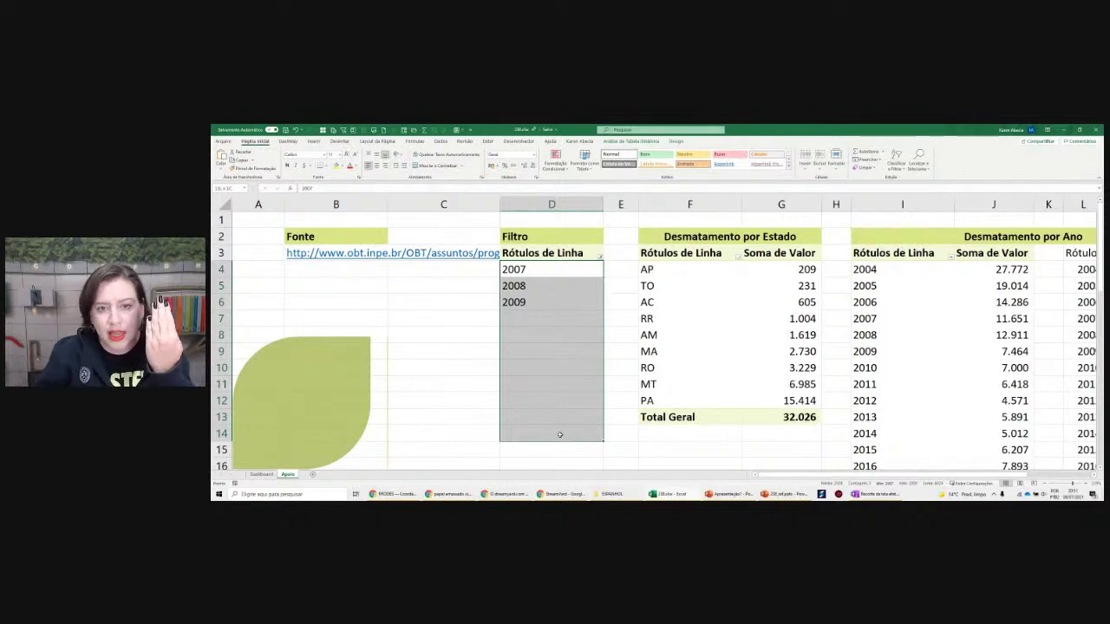
pyautogui.moveTo(763, 476); pyautogui.dragTo(846, 478)
# Break the N4 Barra formula onto new lines before ÉERROS, PROCV, NÃO.DISP and MÁXIMO
pyautogui.doubleClick(800, 268)
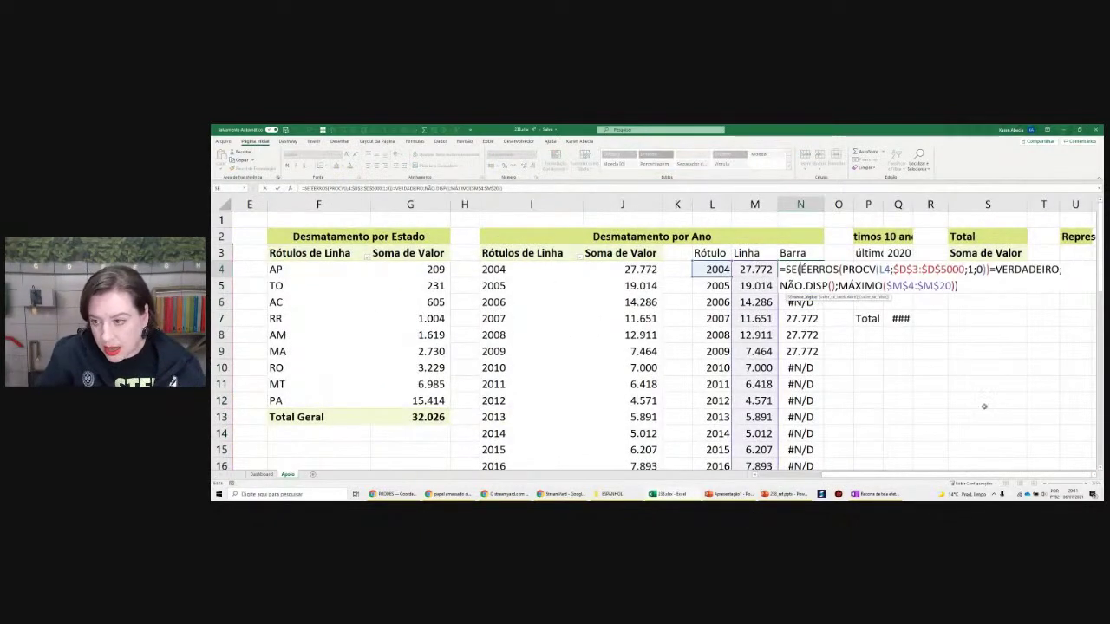
pyautogui.moveTo(1024, 477); pyautogui.dragTo(1094, 478)
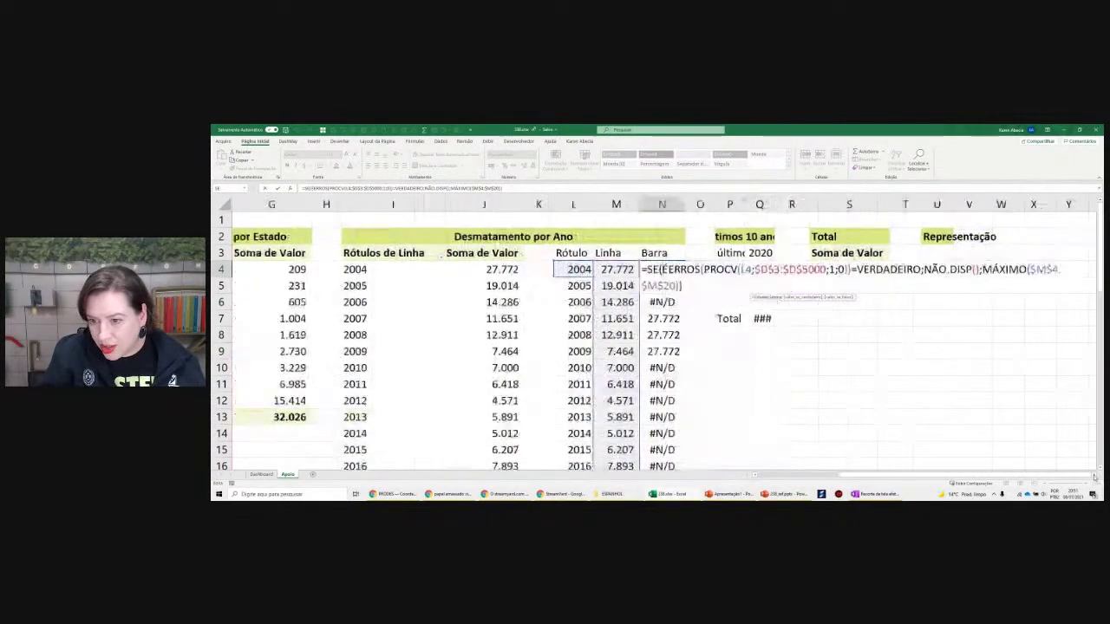
pyautogui.click(1095, 476)
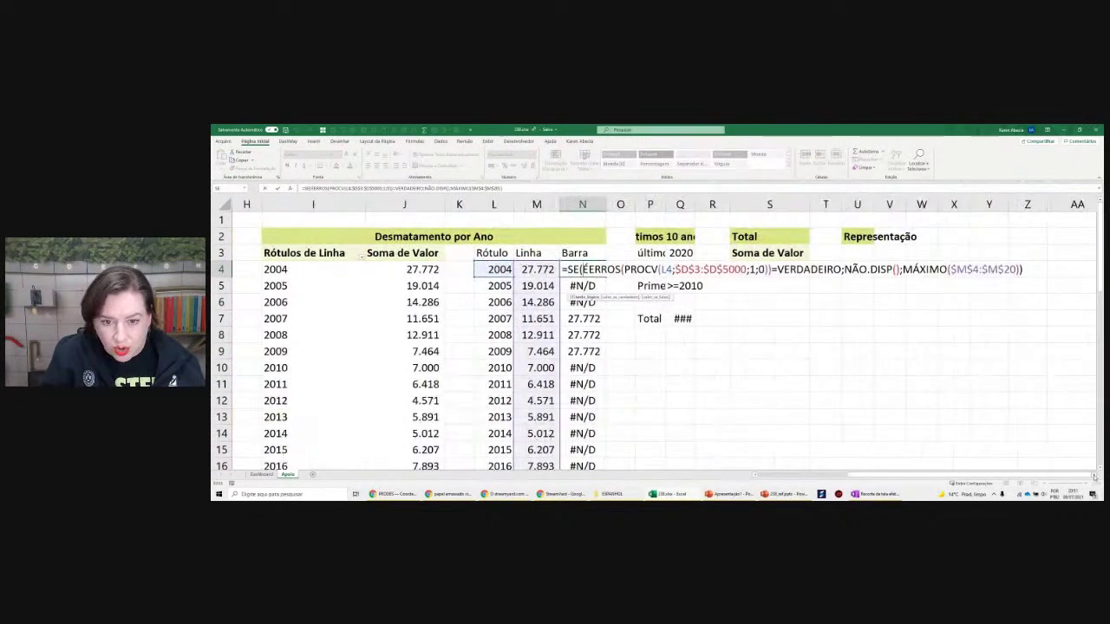
pyautogui.click(1094, 477)
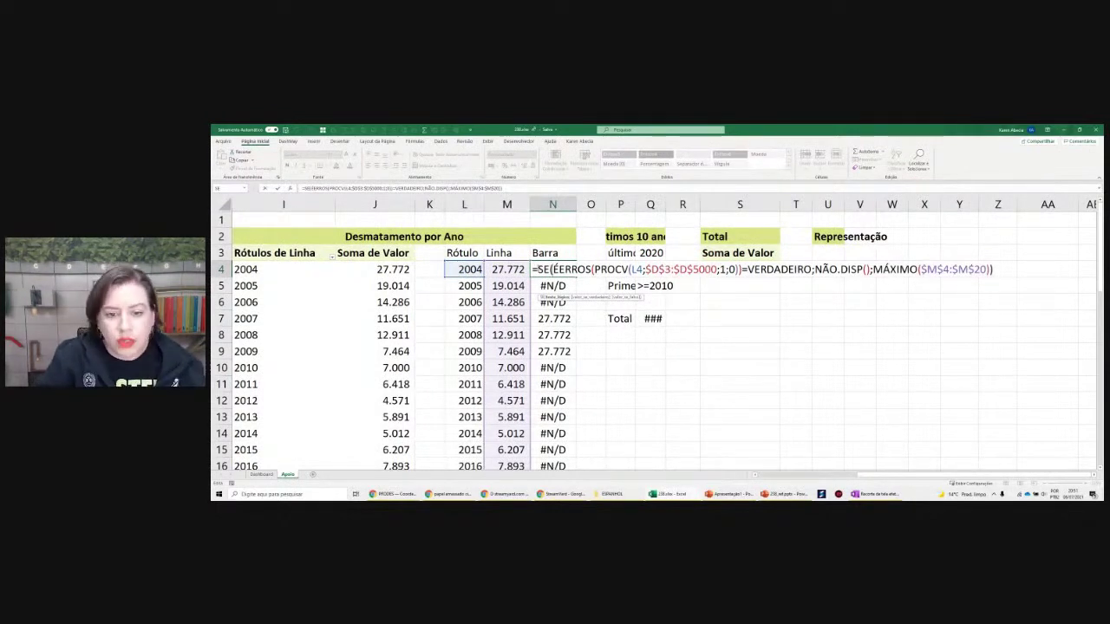
pyautogui.click(550, 270)
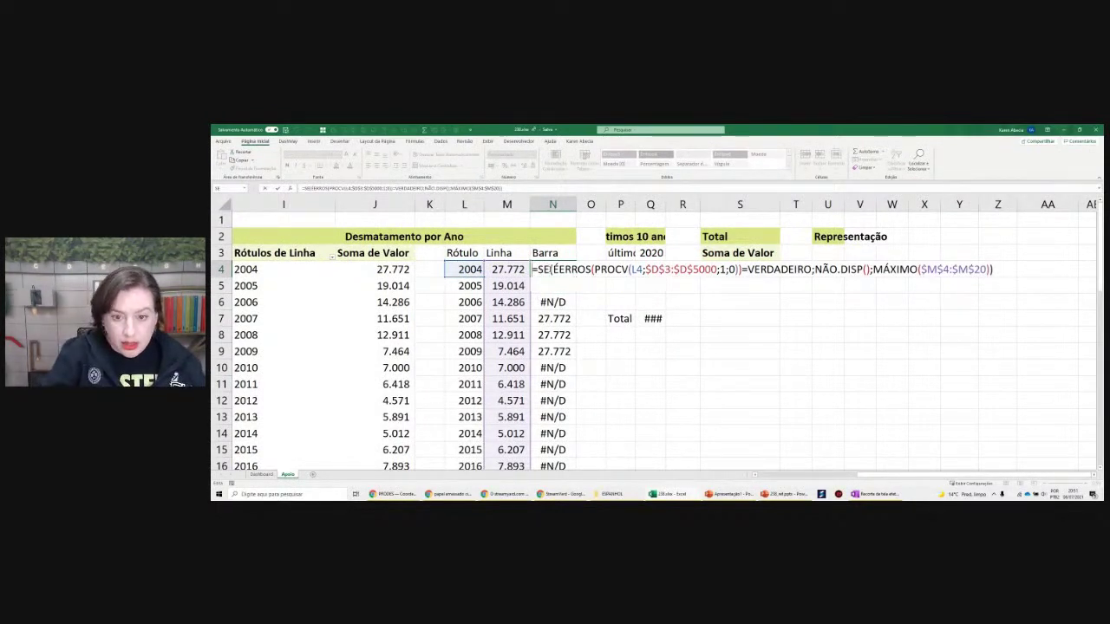
pyautogui.hotkey('alt', 'Return')
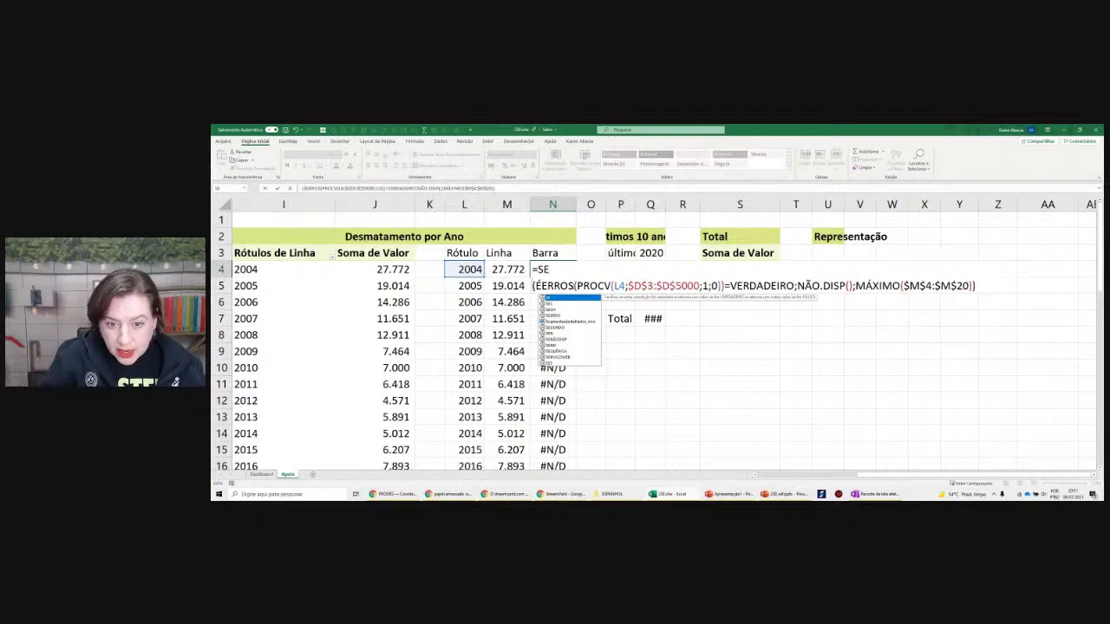
pyautogui.click(574, 285)
pyautogui.hotkey('alt', 'Return')
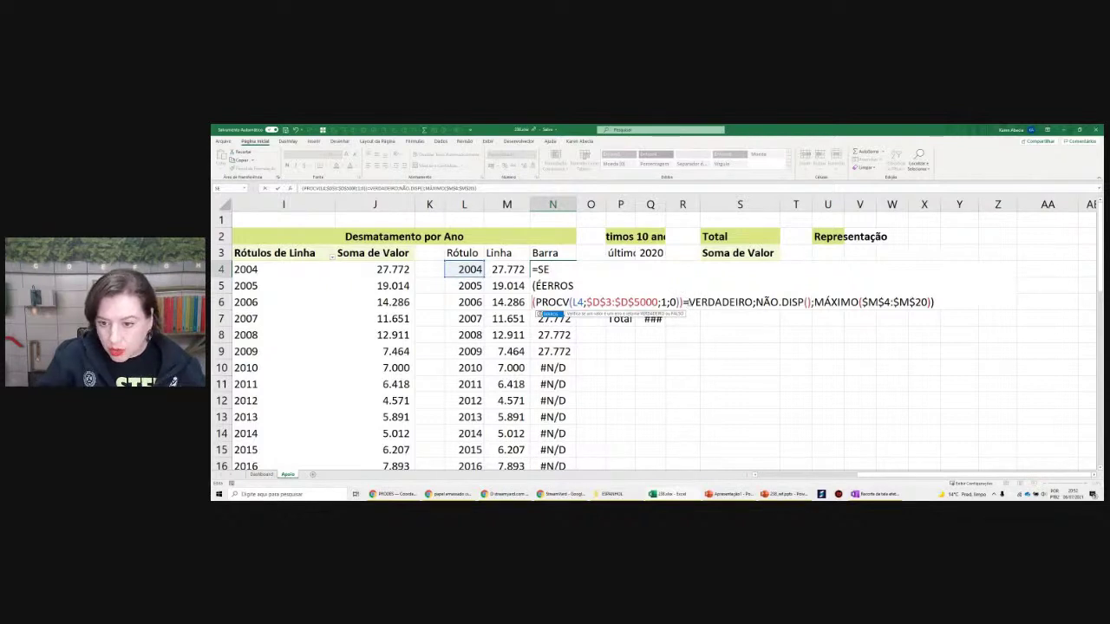
pyautogui.click(756, 302)
pyautogui.hotkey('alt', 'Return')
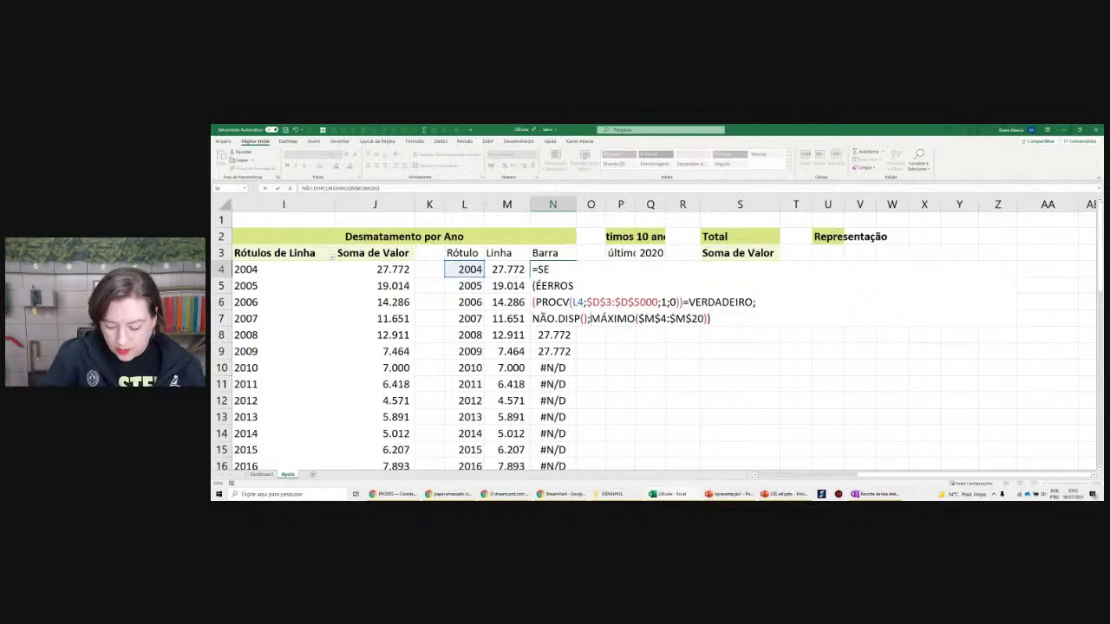
pyautogui.hotkey('alt', 'Return')
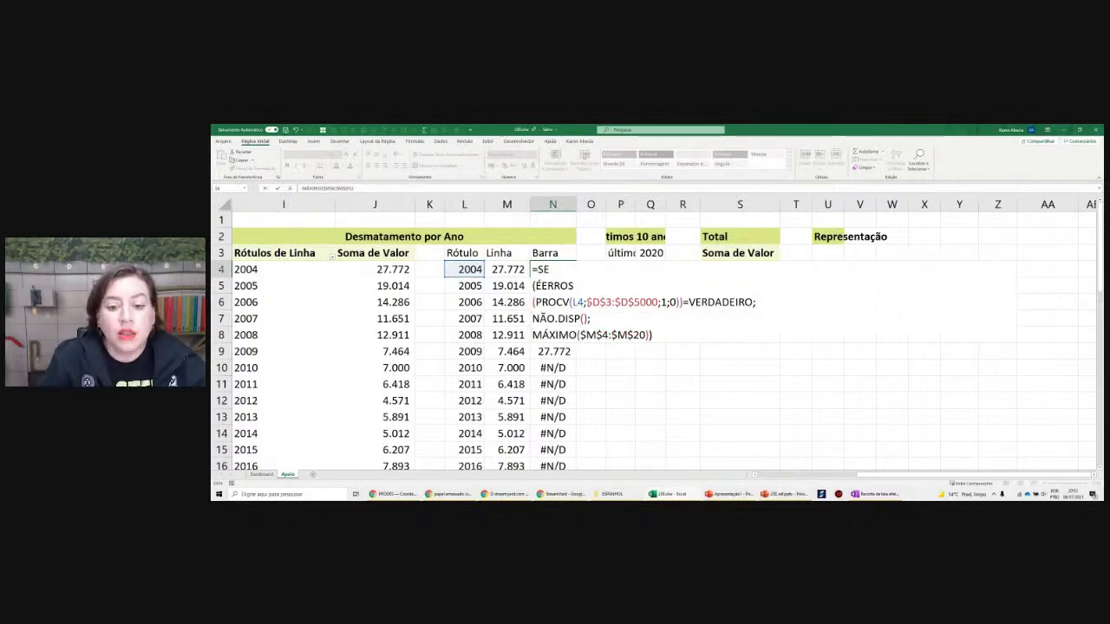
# Highlight the PROCV arguments, including the $D$3:$D$5000 lookup range
pyautogui.click(585, 301)
pyautogui.moveTo(535, 302); pyautogui.dragTo(658, 302)
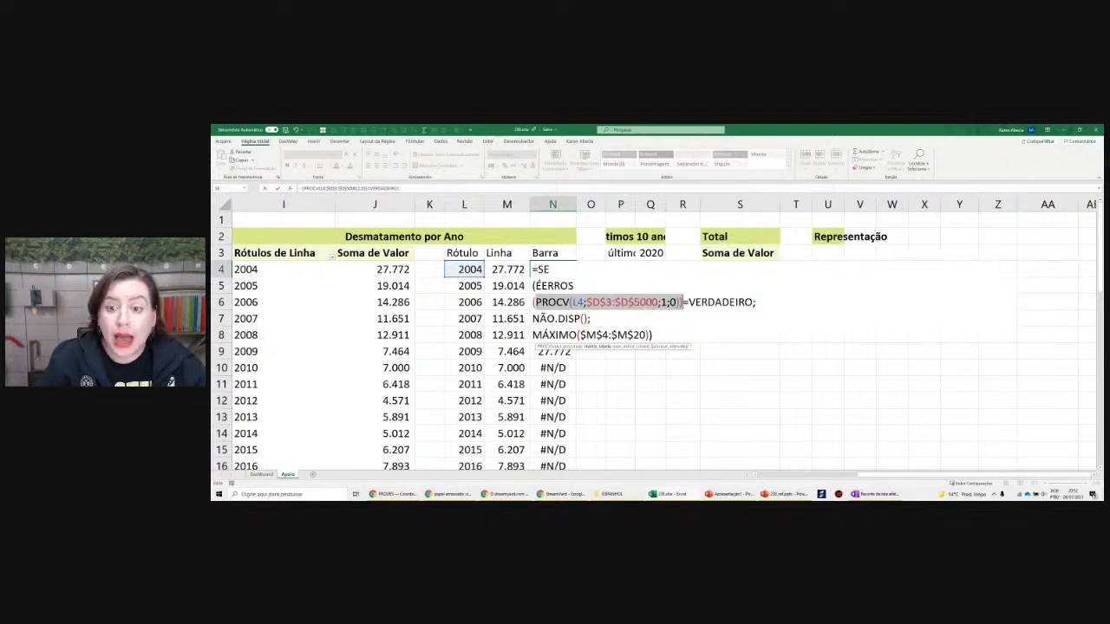
pyautogui.moveTo(680, 301); pyautogui.dragTo(676, 302)
pyautogui.hotkey('ctrl', 'c')
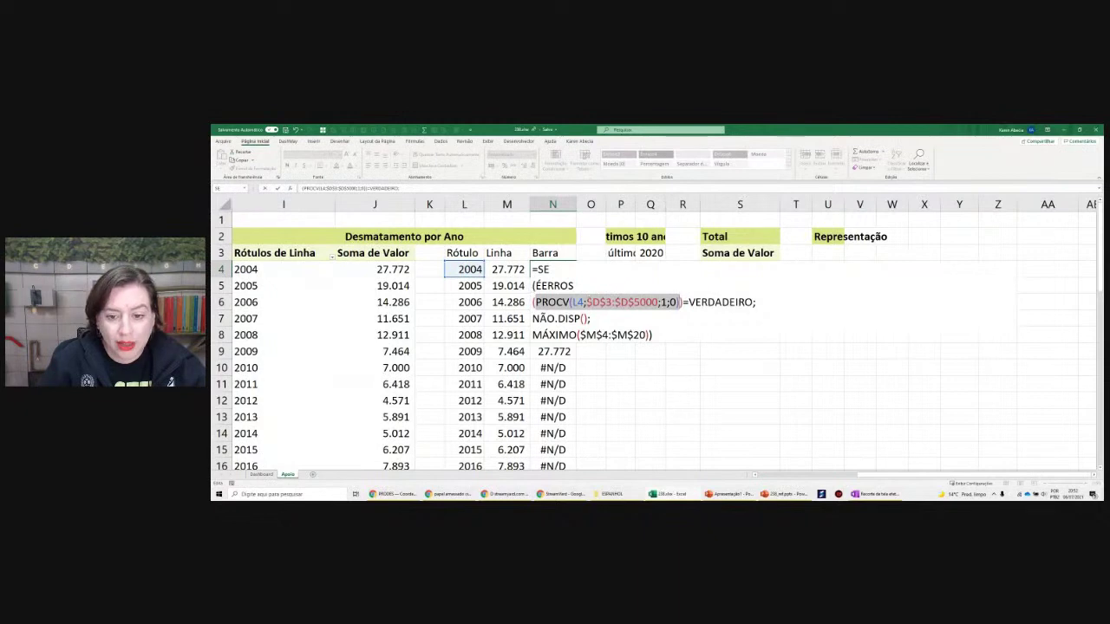
pyautogui.moveTo(588, 301); pyautogui.dragTo(659, 302)
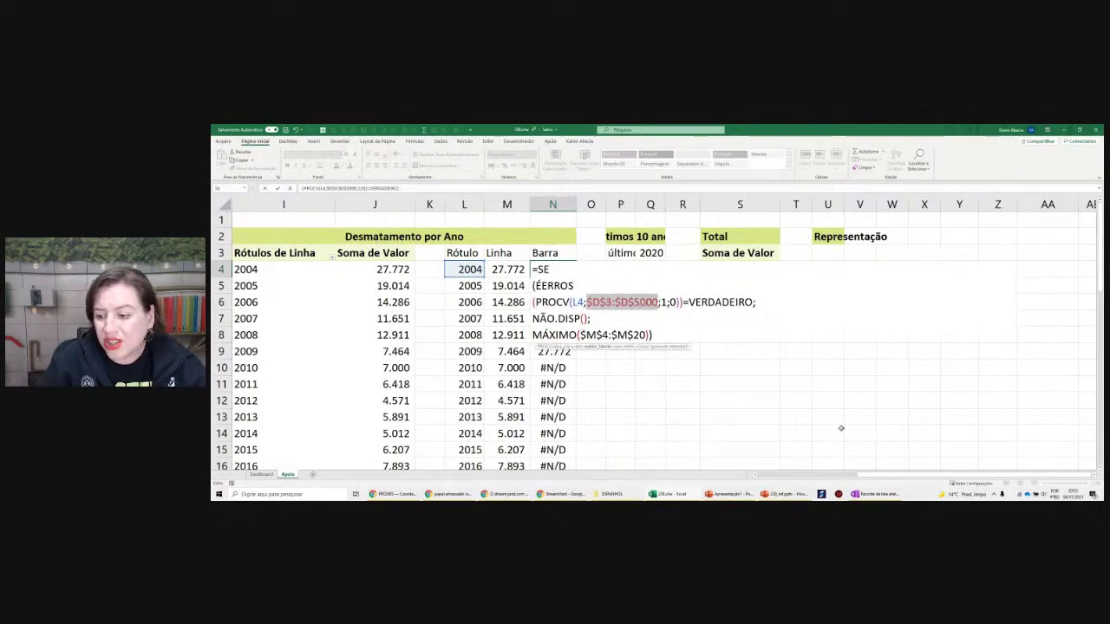
pyautogui.hscroll(-5, 626, 384)
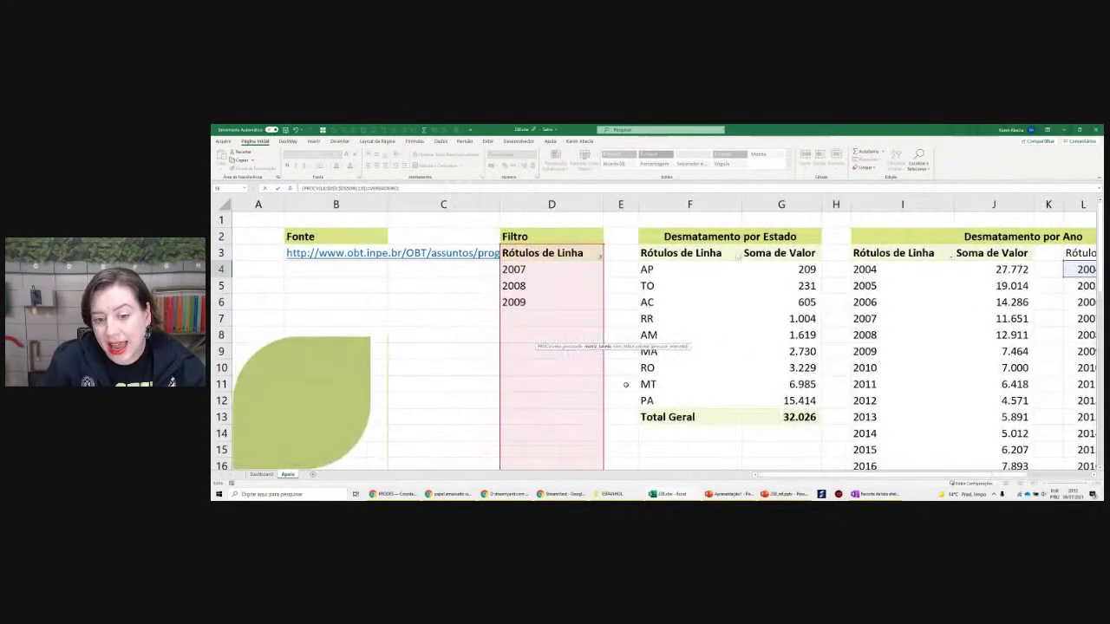
pyautogui.scroll(-4, 554, 323)
pyautogui.scroll(-3, 548, 326)
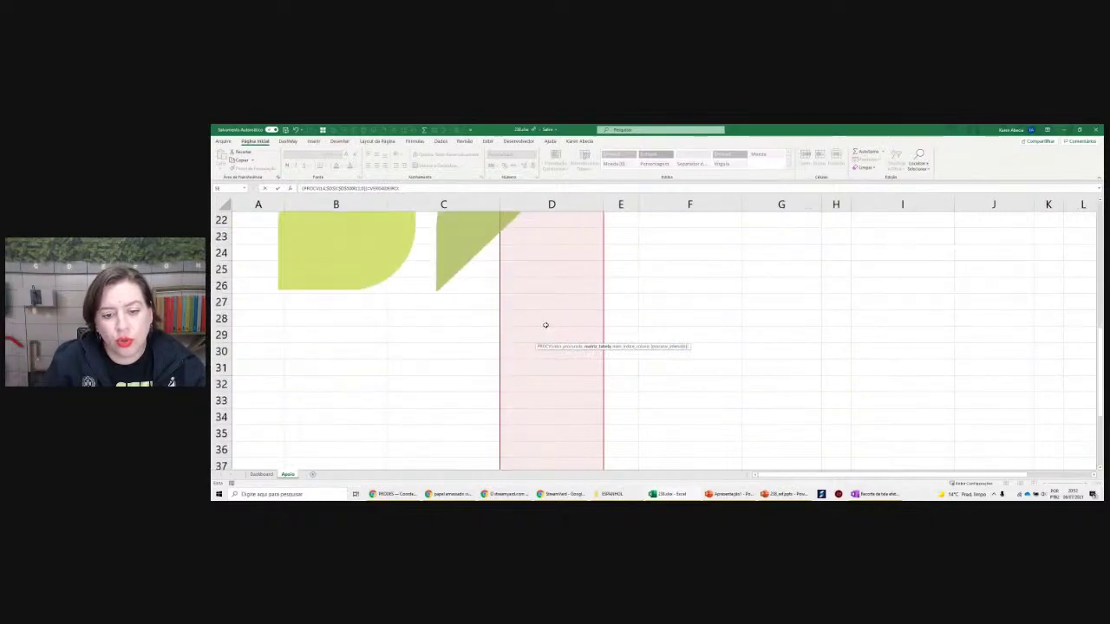
pyautogui.scroll(-5, 545, 325)
pyautogui.scroll(6, 545, 323)
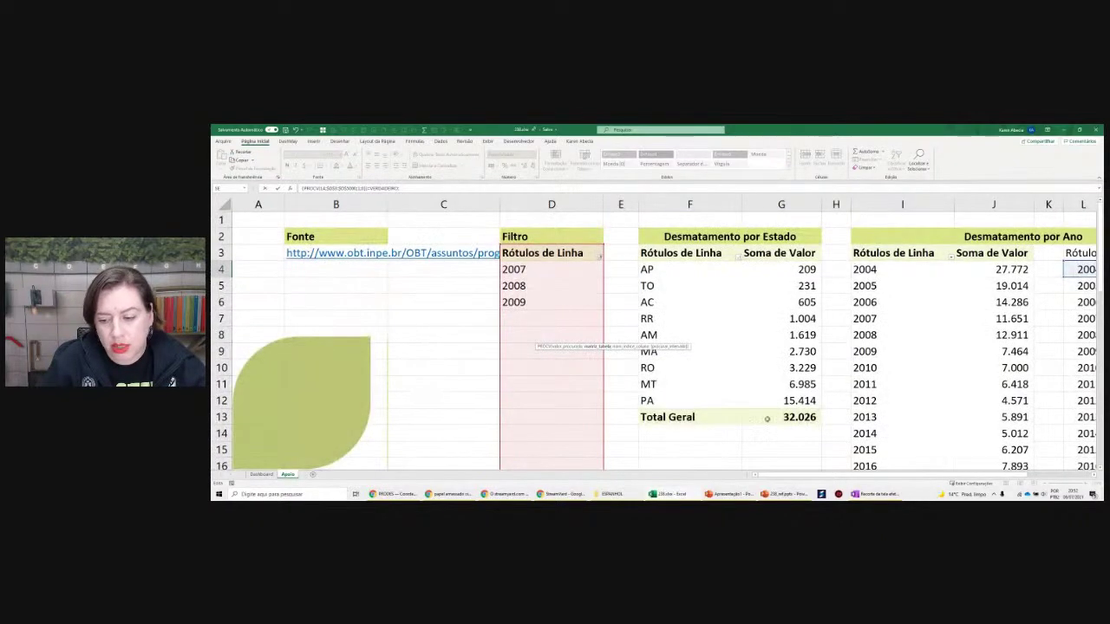
pyautogui.hscroll(3, 885, 443)
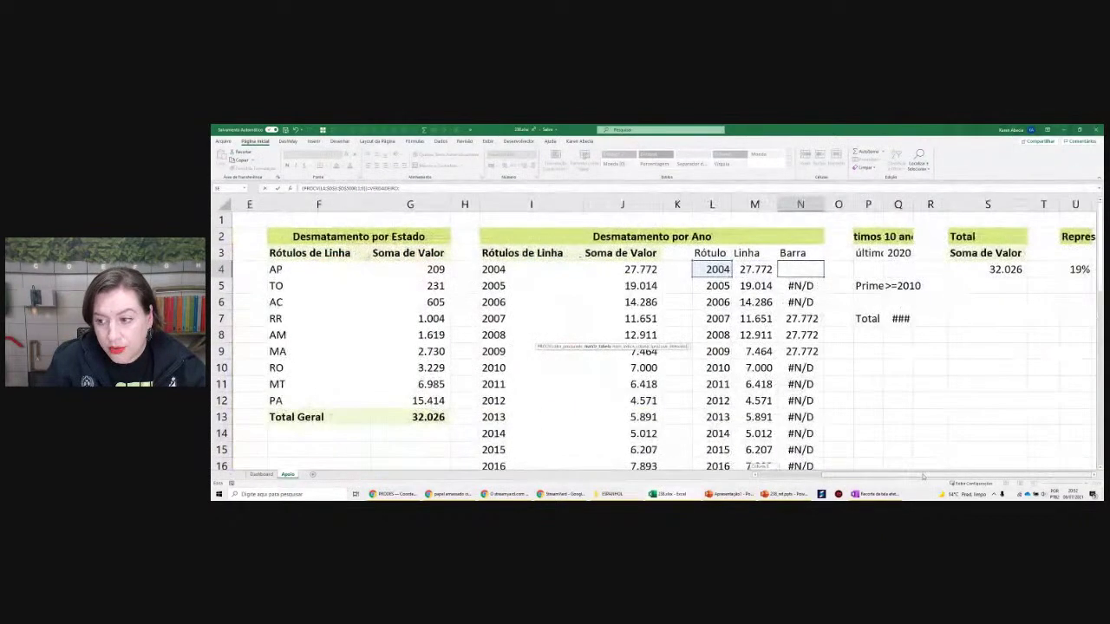
pyautogui.click(1096, 477)
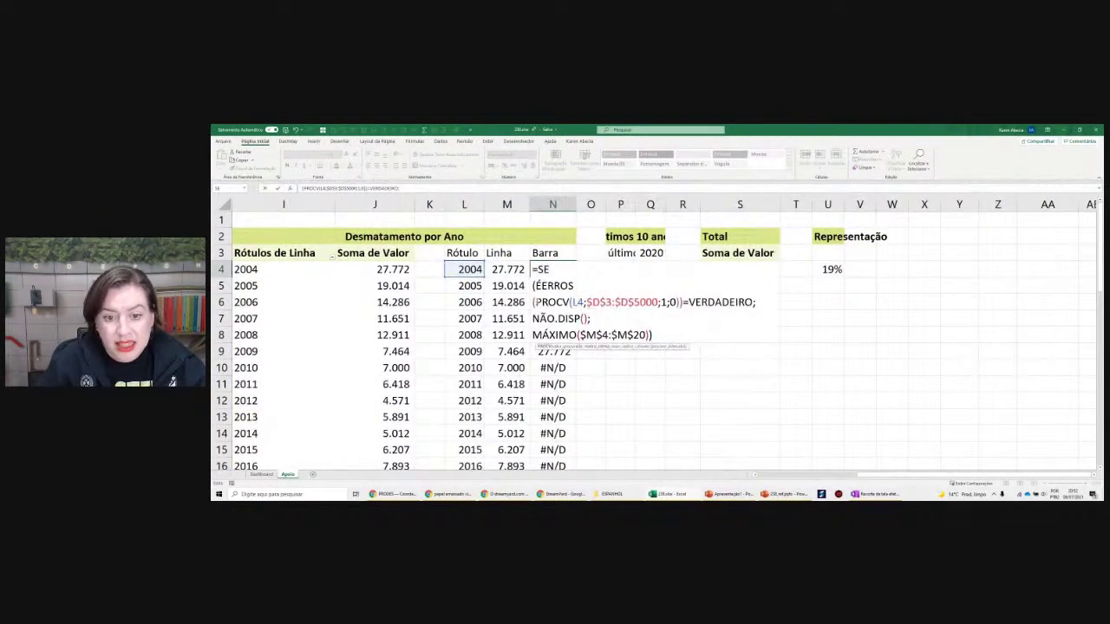
# Evaluate the start of the PROCV lookup with F9, then dismiss the error and leave N4
pyautogui.moveTo(534, 302); pyautogui.dragTo(674, 301)
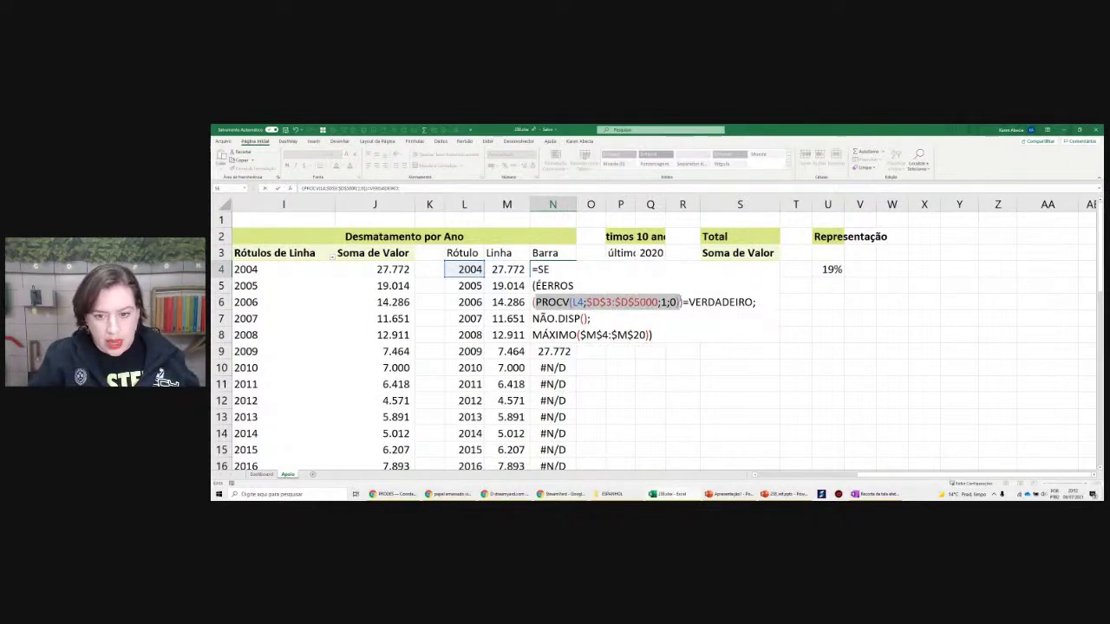
pyautogui.press('F9')
pyautogui.click(646, 346)
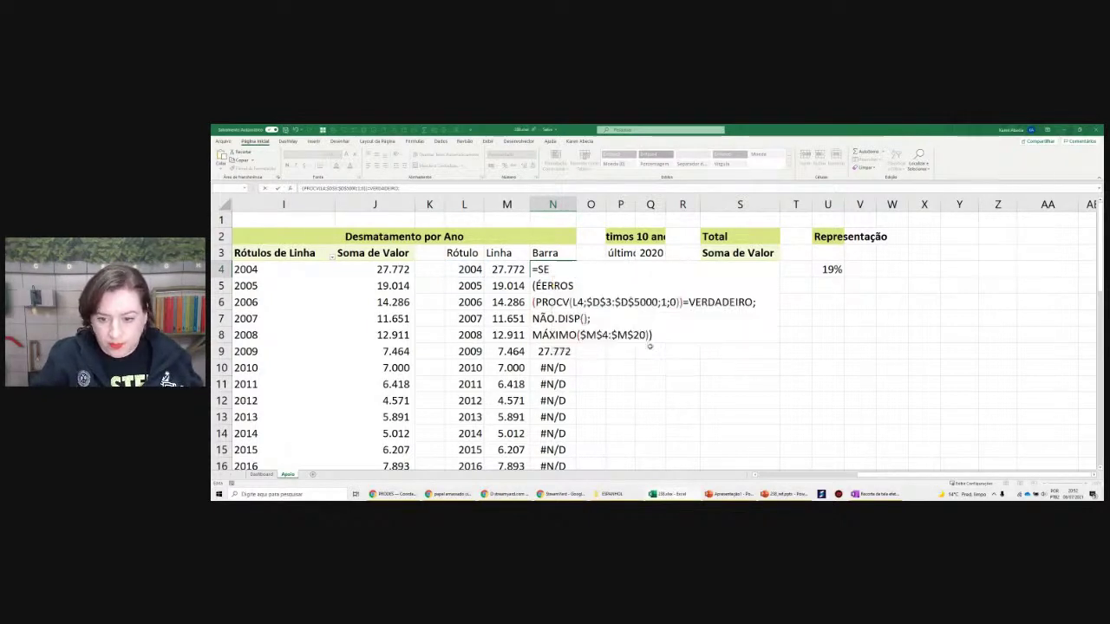
pyautogui.press('Escape')
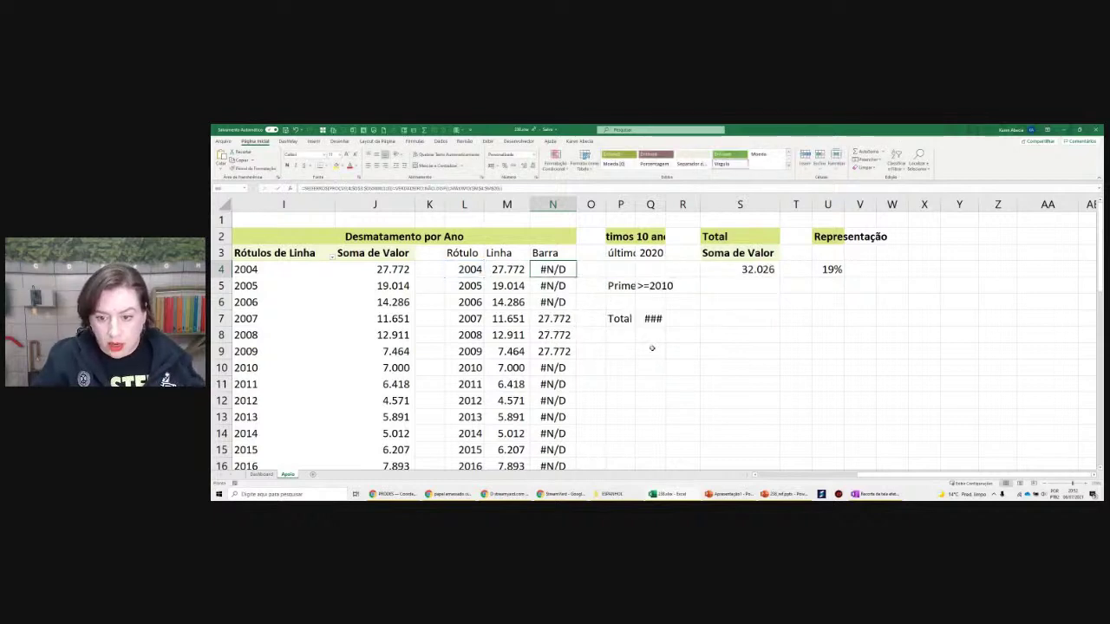
# Paste the copied PROCV part into Q9 and turn it into a formula by prefixing =
pyautogui.click(652, 351)
pyautogui.hotkey('ctrl', 'v')
pyautogui.doubleClick(652, 351)
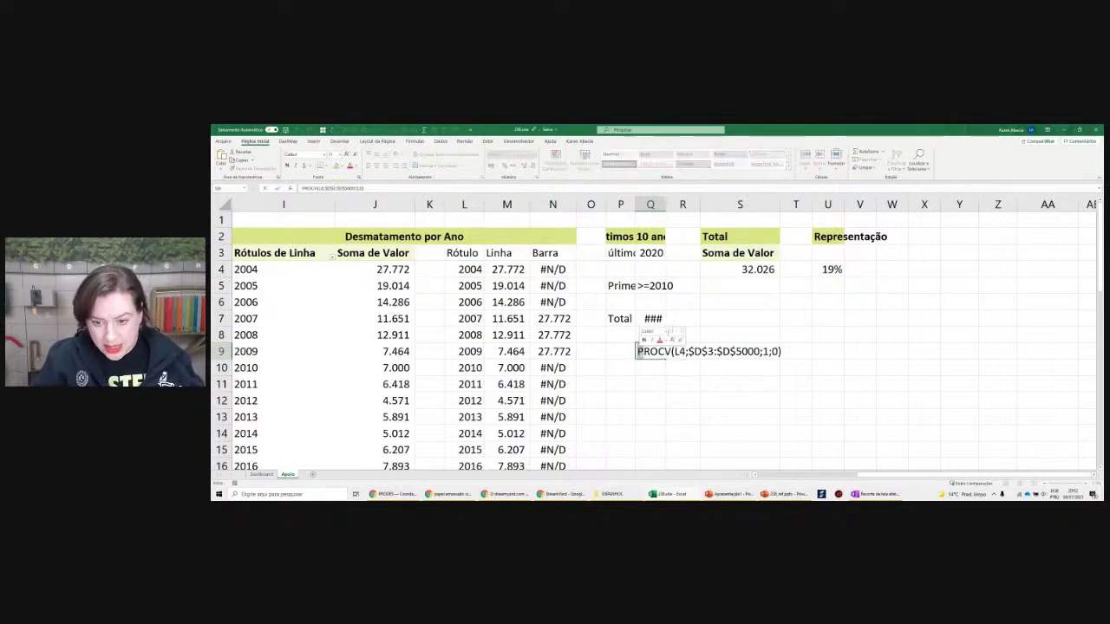
pyautogui.press('Home')
pyautogui.write('=')
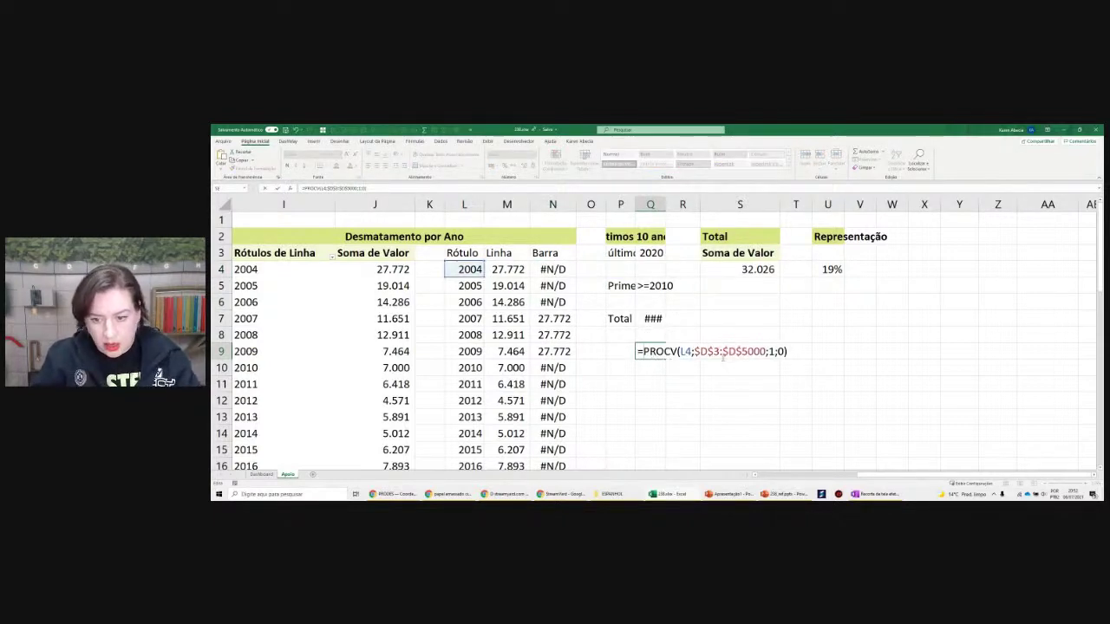
pyautogui.press('Return')
pyautogui.click(657, 352)
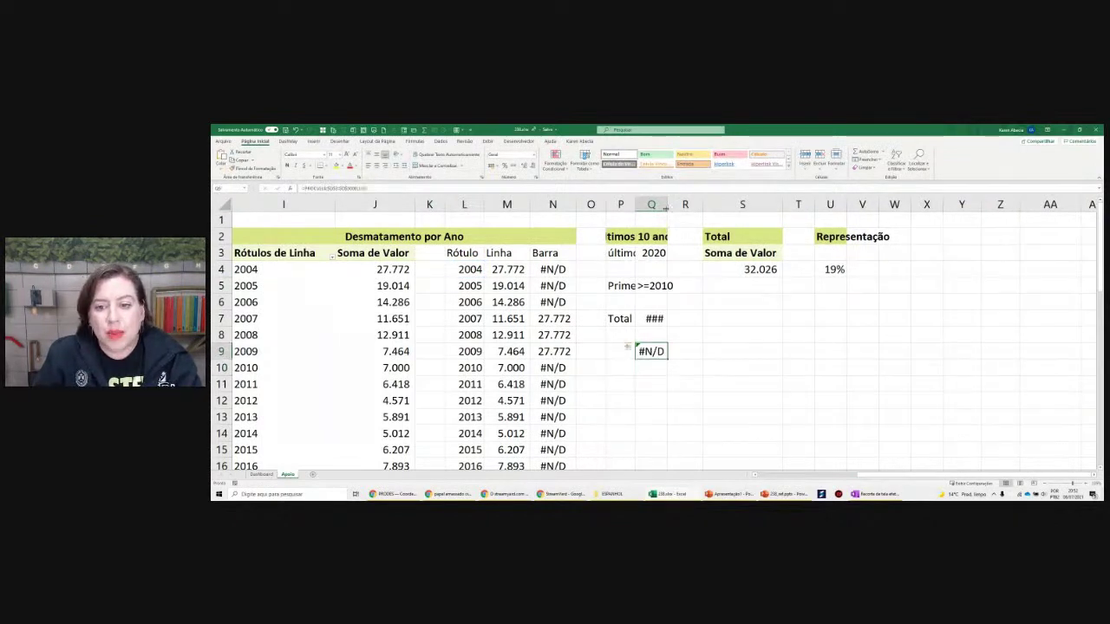
# Widen column Q and fill the Q9 test lookup down to Q14
pyautogui.moveTo(667, 204); pyautogui.dragTo(678, 204)
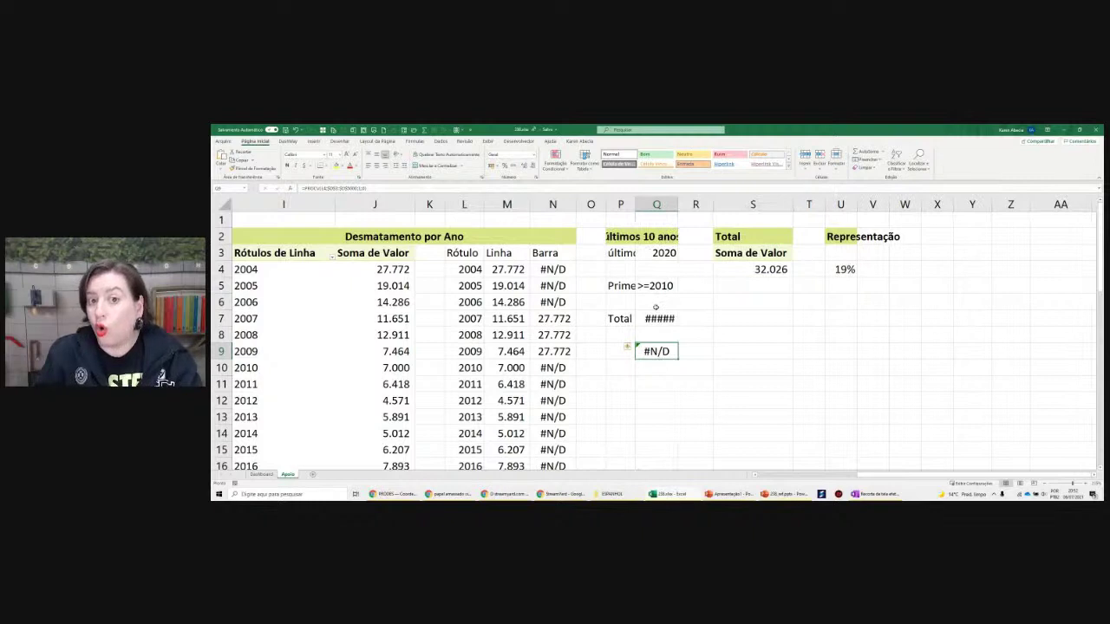
pyautogui.click(677, 362)
pyautogui.click(670, 352)
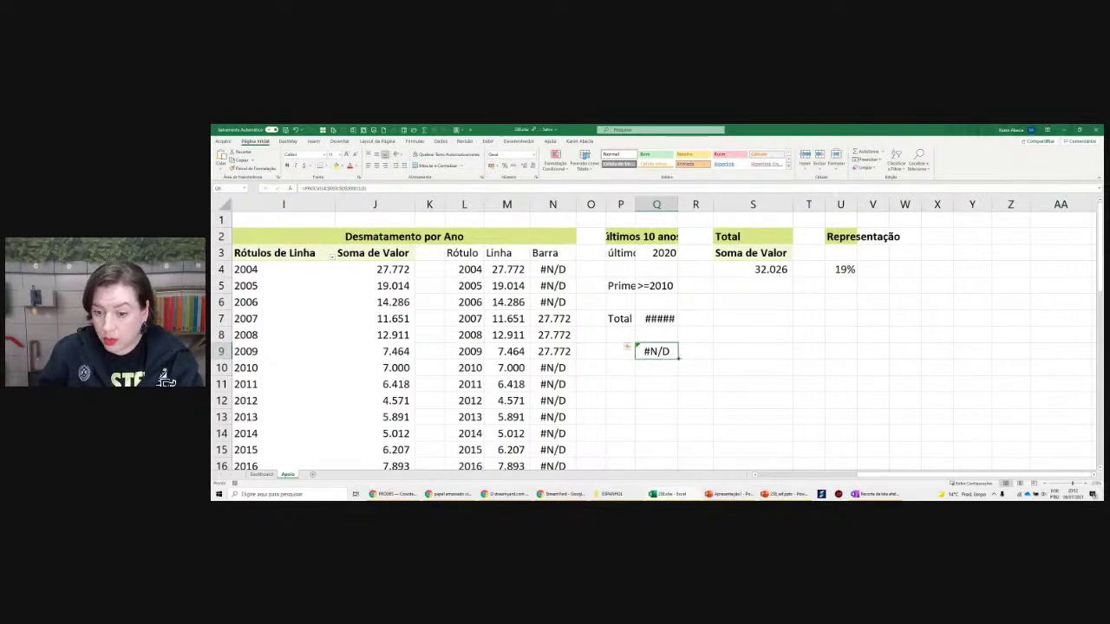
pyautogui.moveTo(677, 359); pyautogui.dragTo(667, 438)
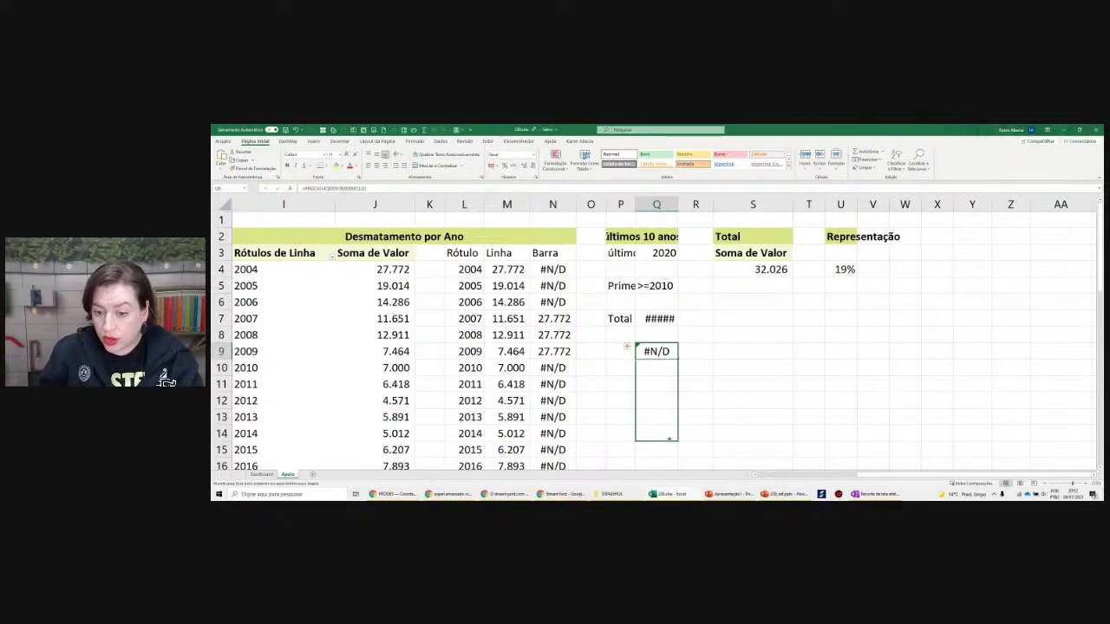
# Inspect the lookup references and results in Q9 through Q14 without changing them
pyautogui.click(657, 351)
pyautogui.doubleClick(657, 351)
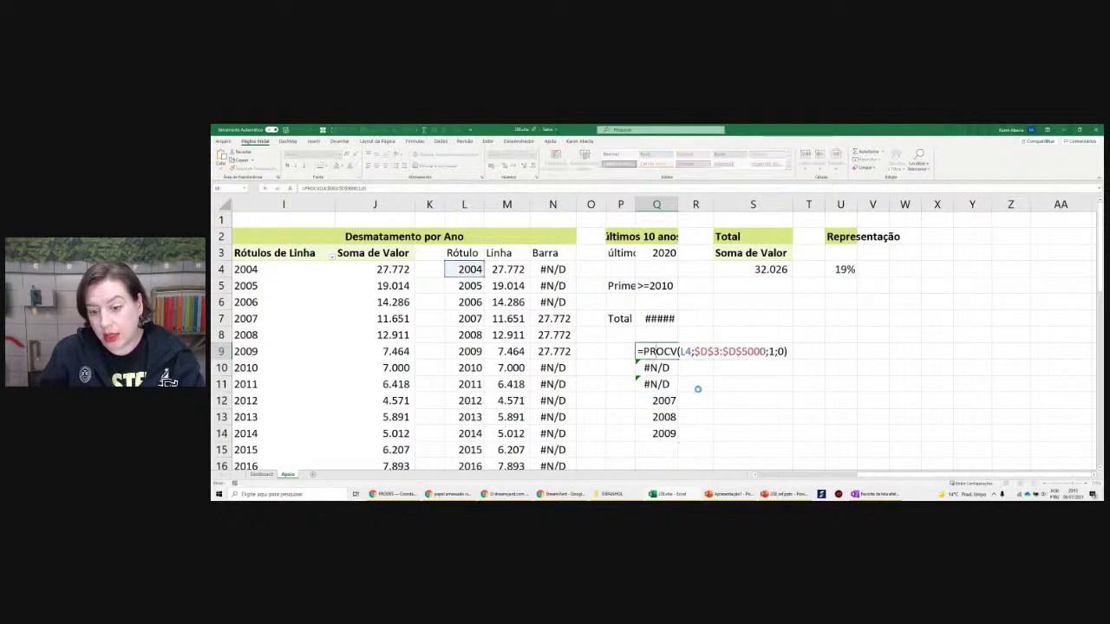
pyautogui.press('Return')
pyautogui.doubleClick(656, 368)
pyautogui.press('Return')
pyautogui.doubleClick(653, 384)
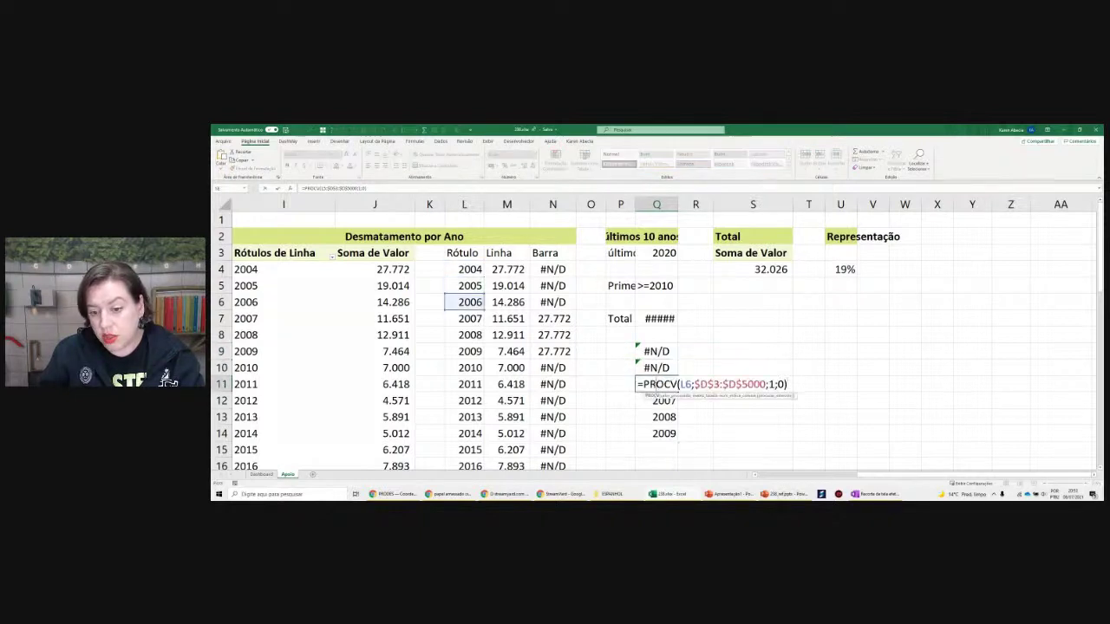
pyautogui.press('Return')
pyautogui.doubleClick(650, 401)
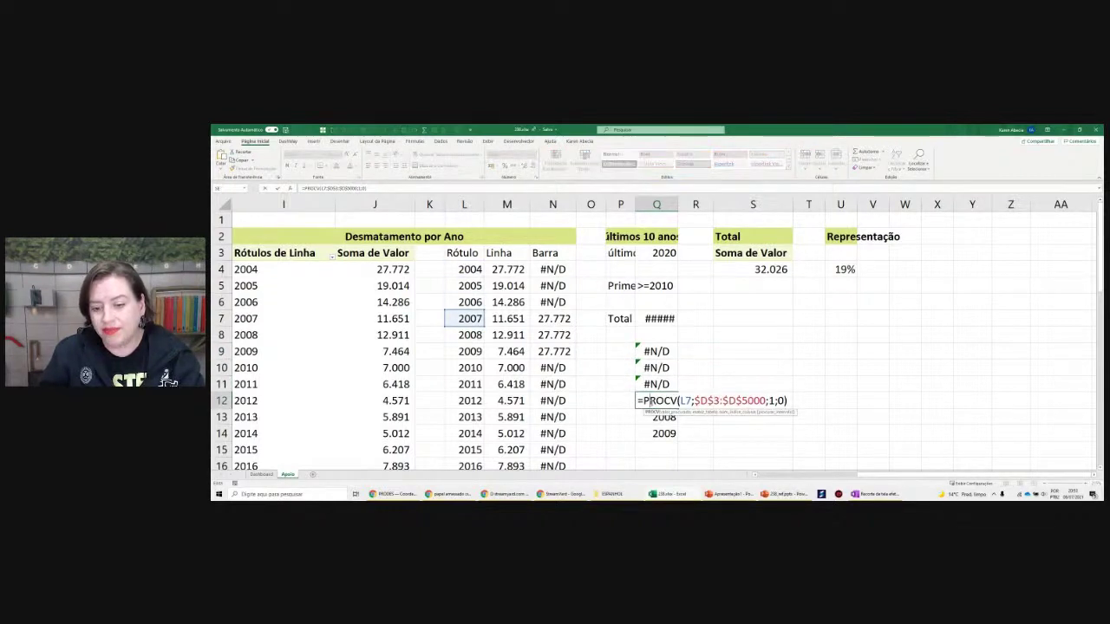
pyautogui.press('Return')
pyautogui.doubleClick(647, 414)
pyautogui.press('Return')
pyautogui.press('Up')
pyautogui.press('Up')
pyautogui.press('Down')
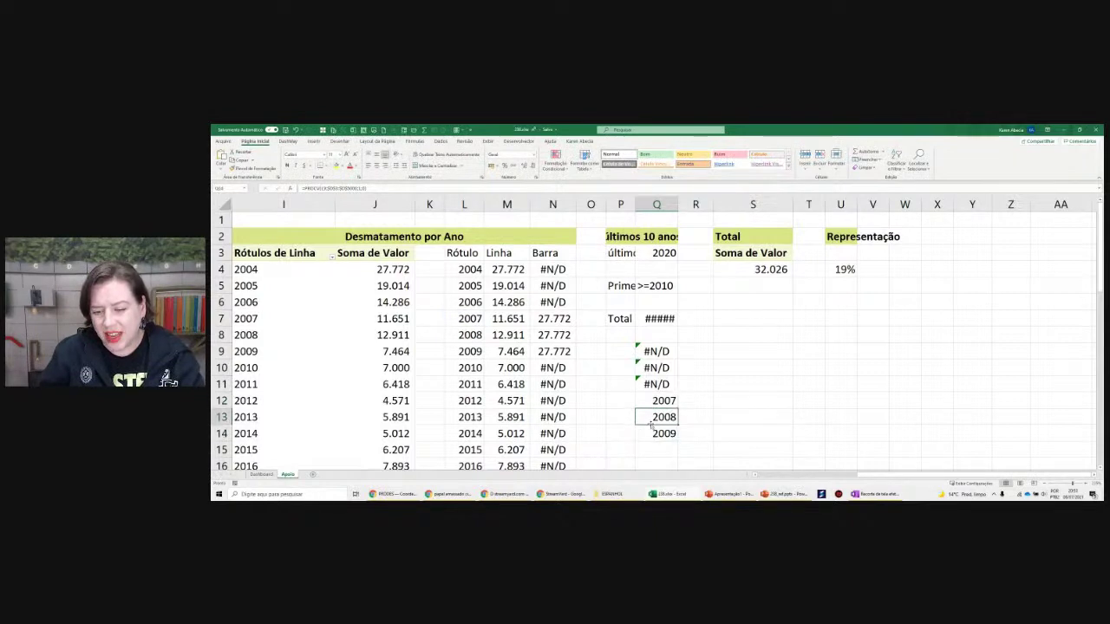
pyautogui.press('Down')
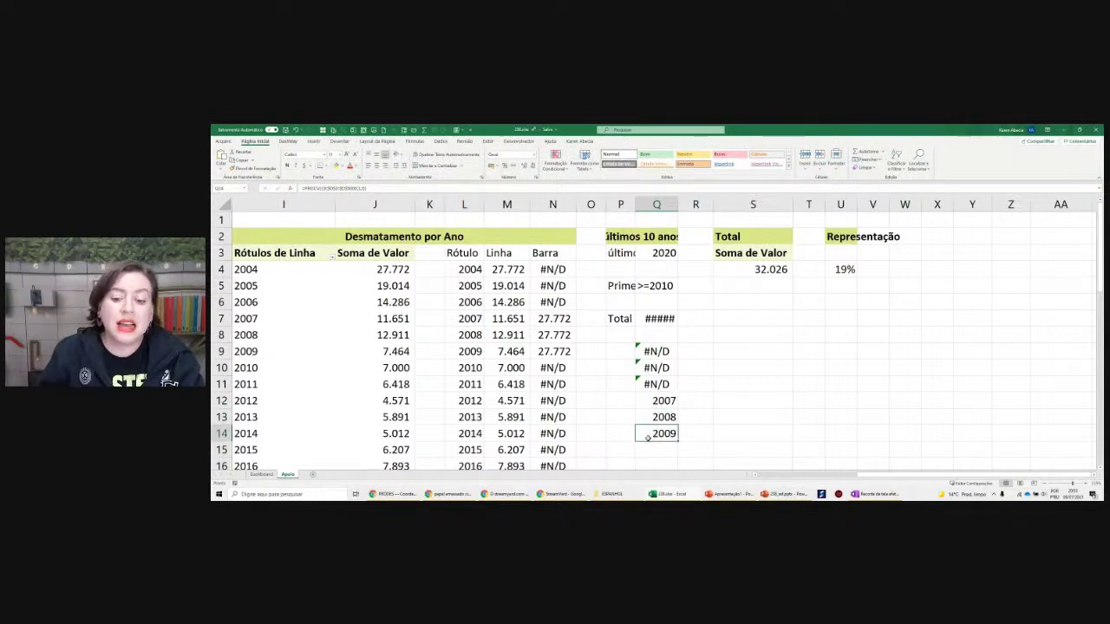
# Clear the Q9:Q14 test lookups and reopen the Barra formula in N4
pyautogui.moveTo(648, 438); pyautogui.dragTo(660, 351)
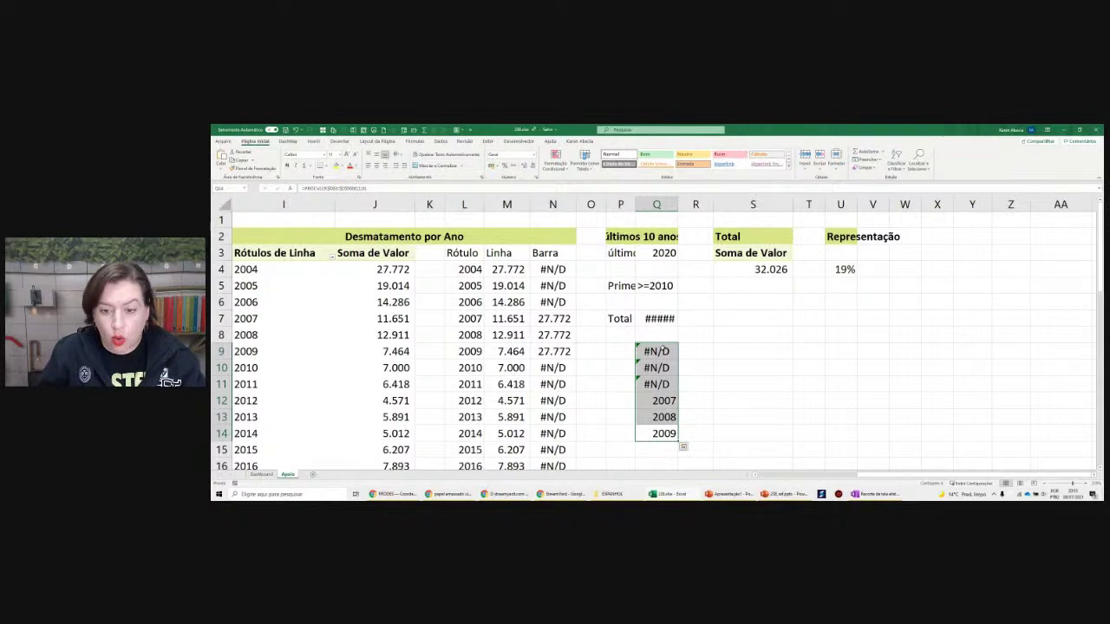
pyautogui.press('Delete')
pyautogui.doubleClick(552, 269)
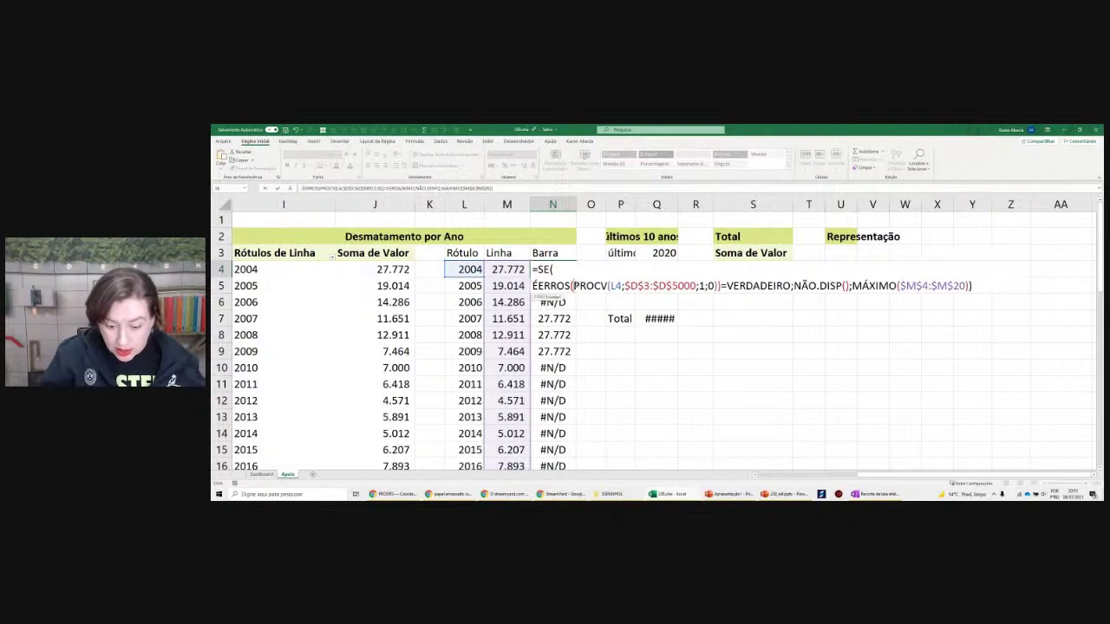
# Break N4's formula into lines before ÉERROS, after VERDADEIRO; and before MÁXIMO
pyautogui.hotkey('alt', 'Return')
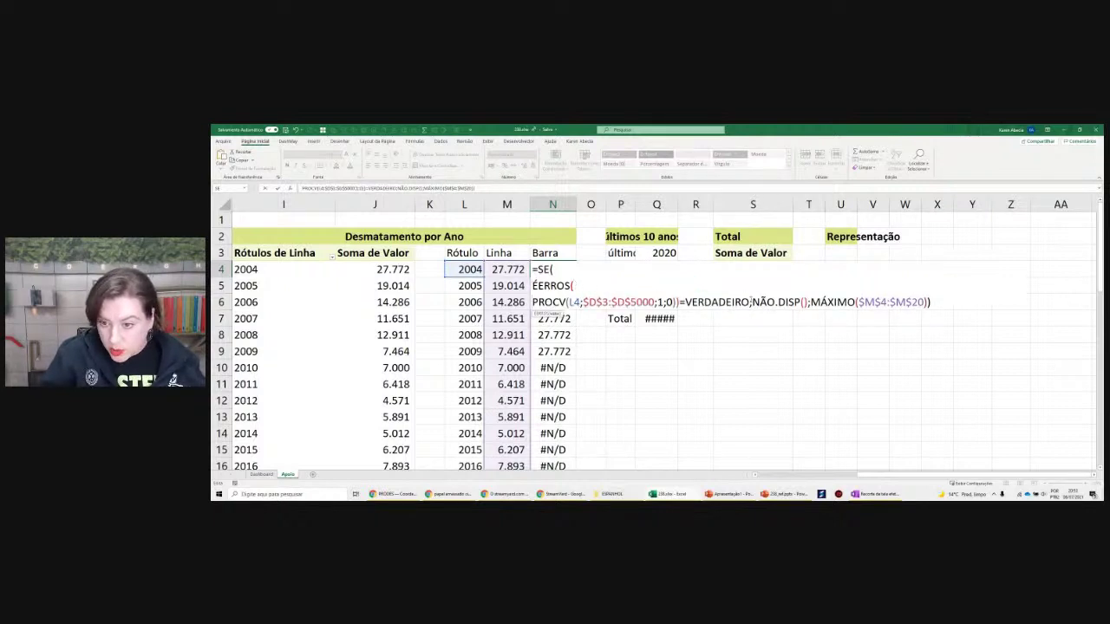
pyautogui.hotkey('alt', 'Return')
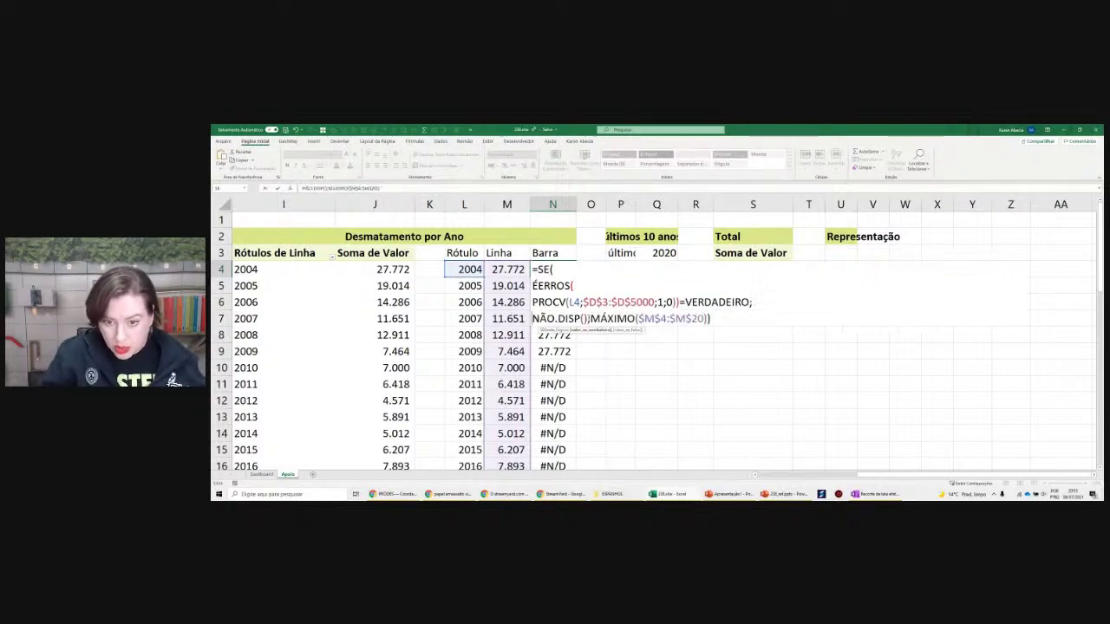
pyautogui.hotkey('alt', 'Return')
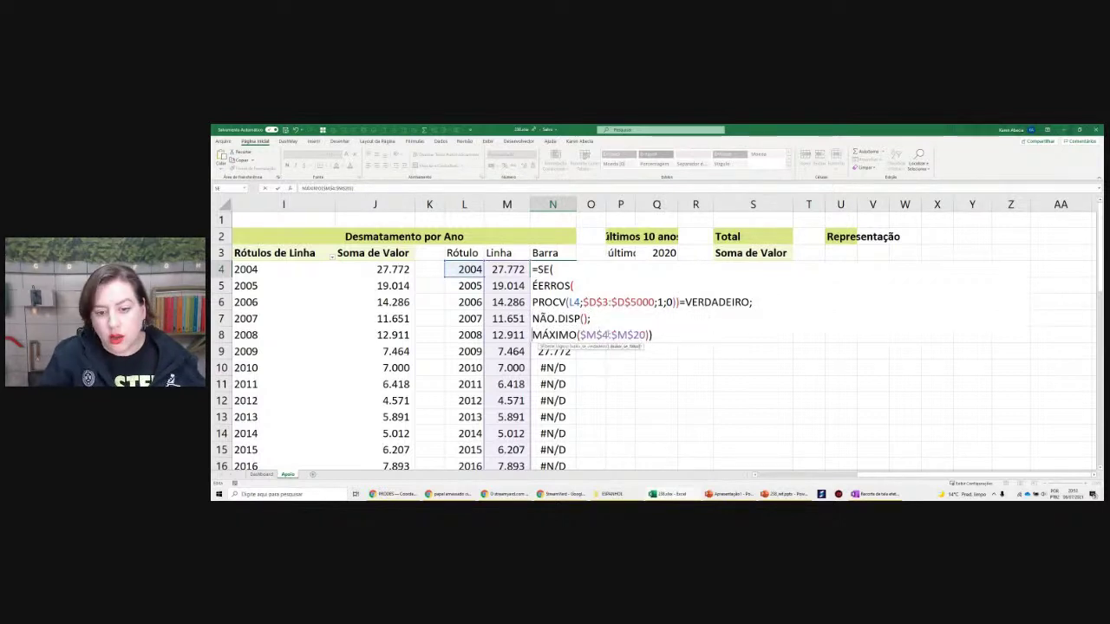
pyautogui.press('Return')
# Highlight the PROCV, ÉERROS and PROCV function names in N4's formula to explain it
pyautogui.doubleClick(556, 270)
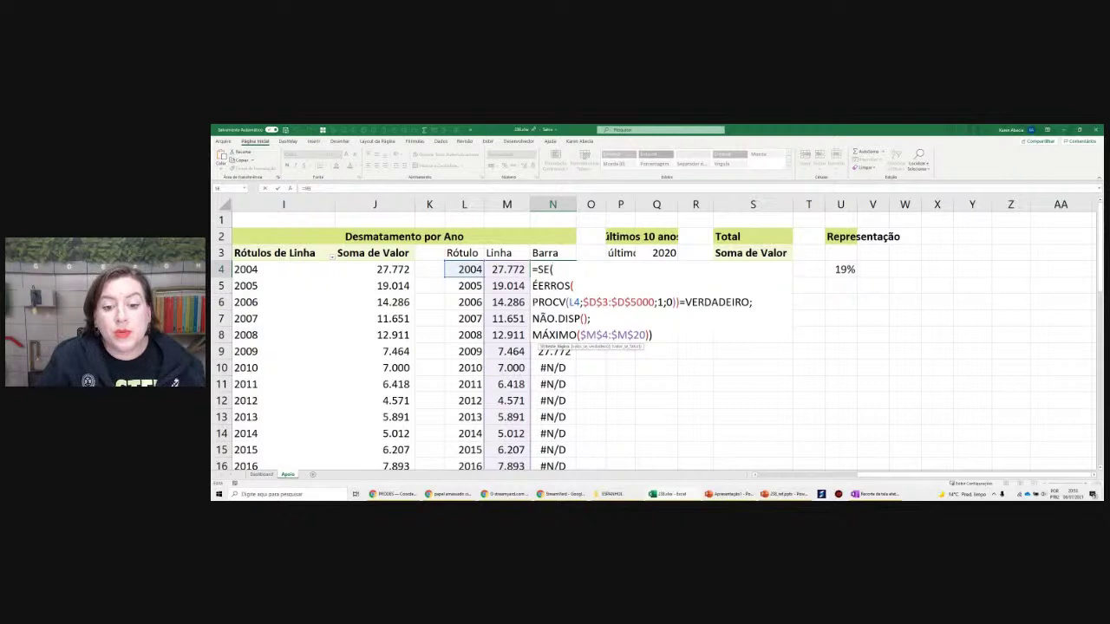
pyautogui.moveTo(532, 301); pyautogui.dragTo(677, 301)
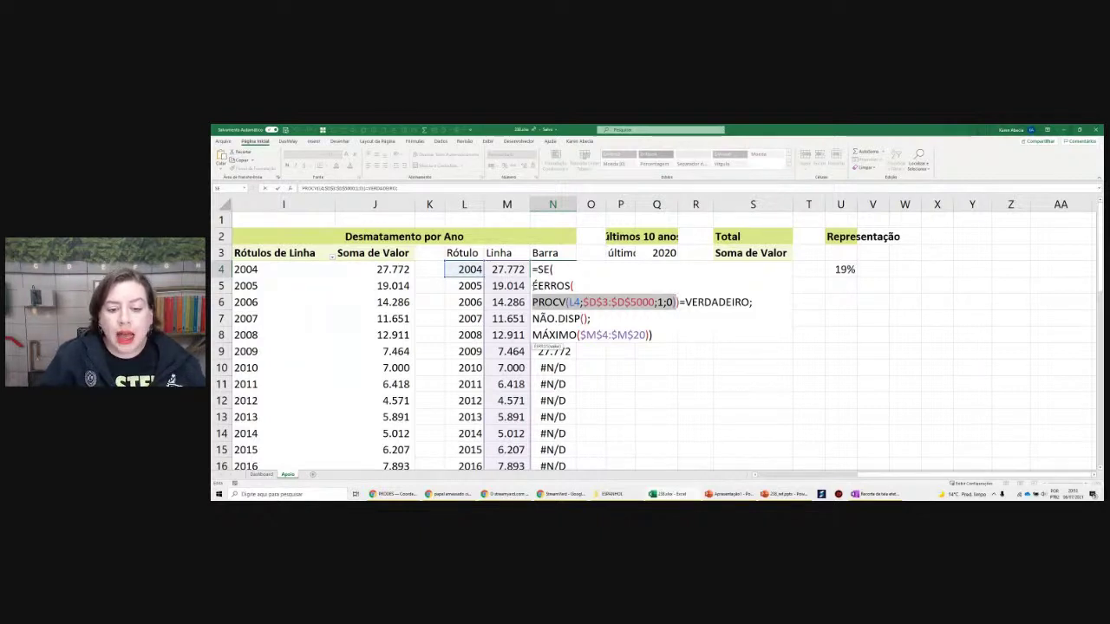
pyautogui.click(541, 269)
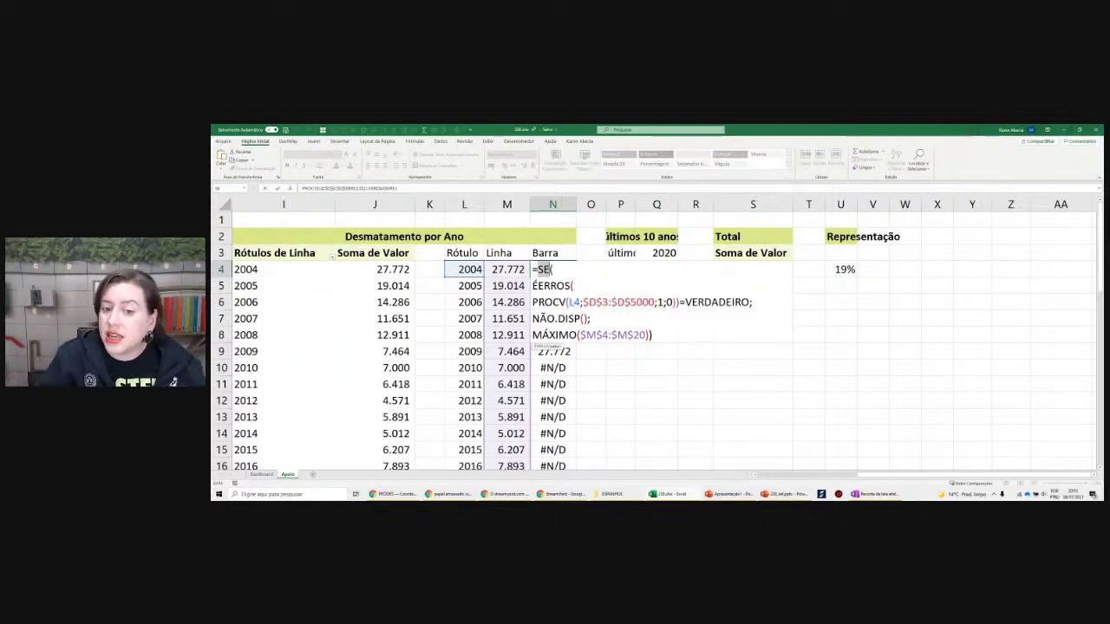
pyautogui.moveTo(532, 285)
pyautogui.mouseDown()
pyautogui.moveTo(573, 285)
pyautogui.moveTo(565, 302)
pyautogui.mouseUp()
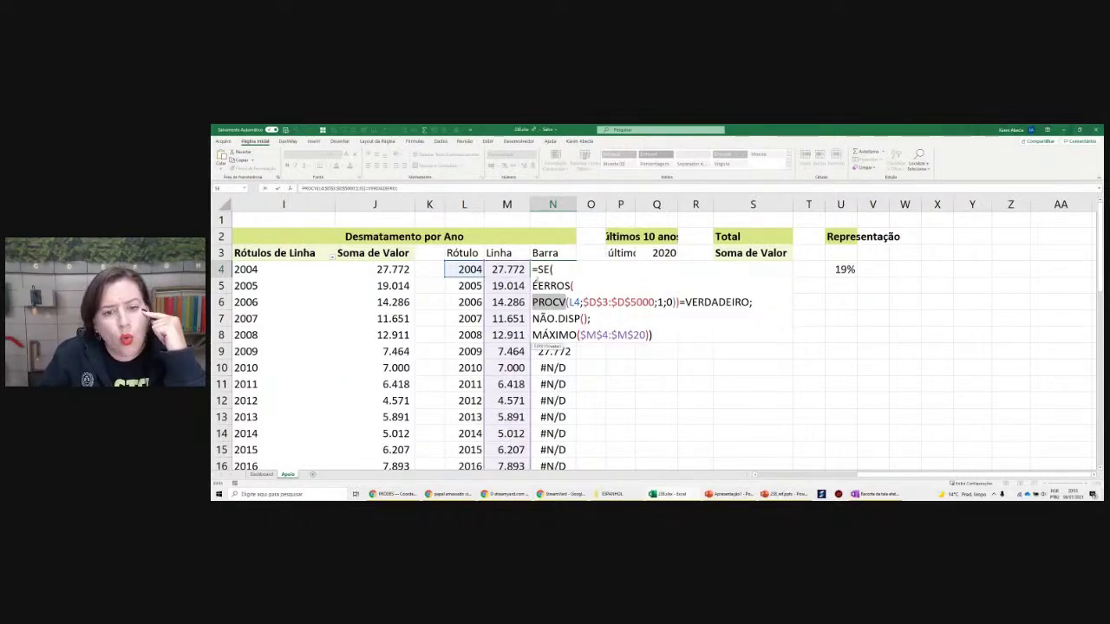
pyautogui.doubleClick(551, 285)
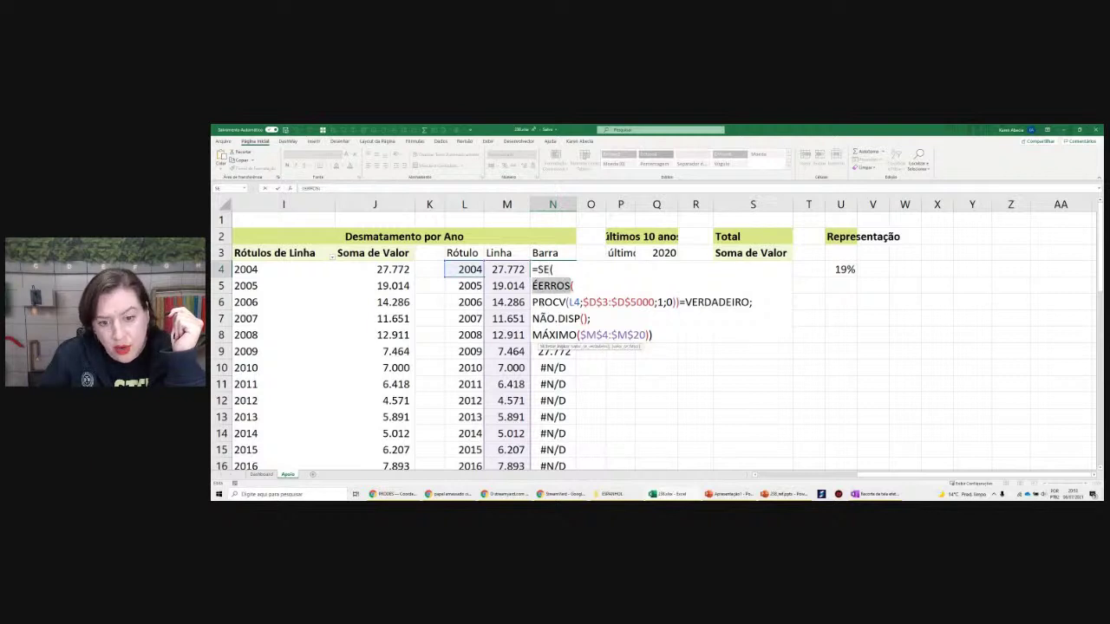
pyautogui.doubleClick(549, 302)
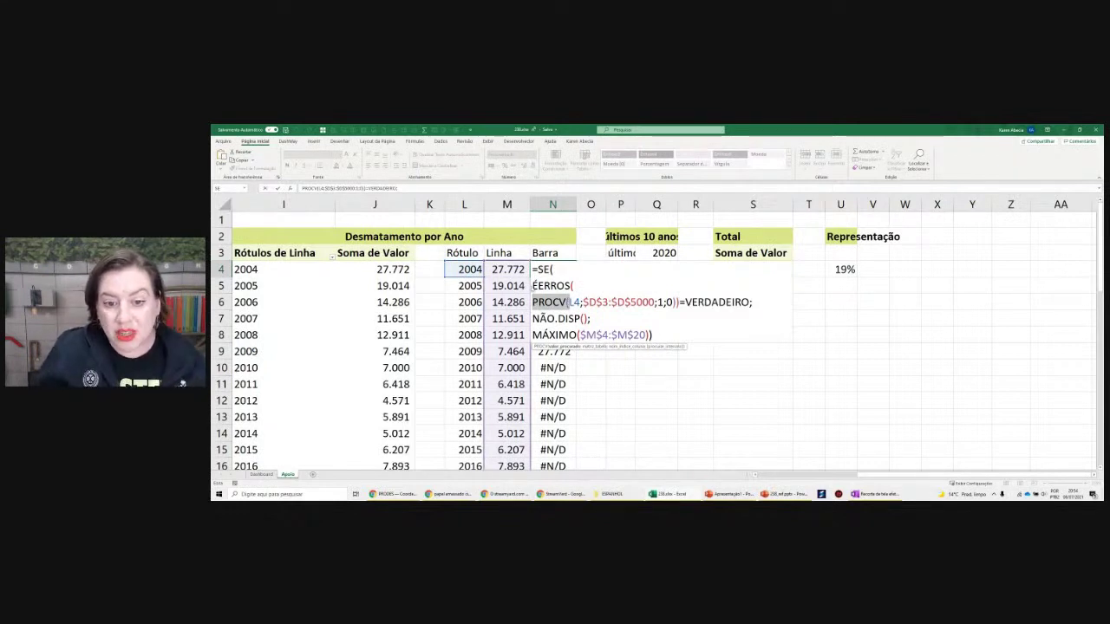
pyautogui.click(551, 285)
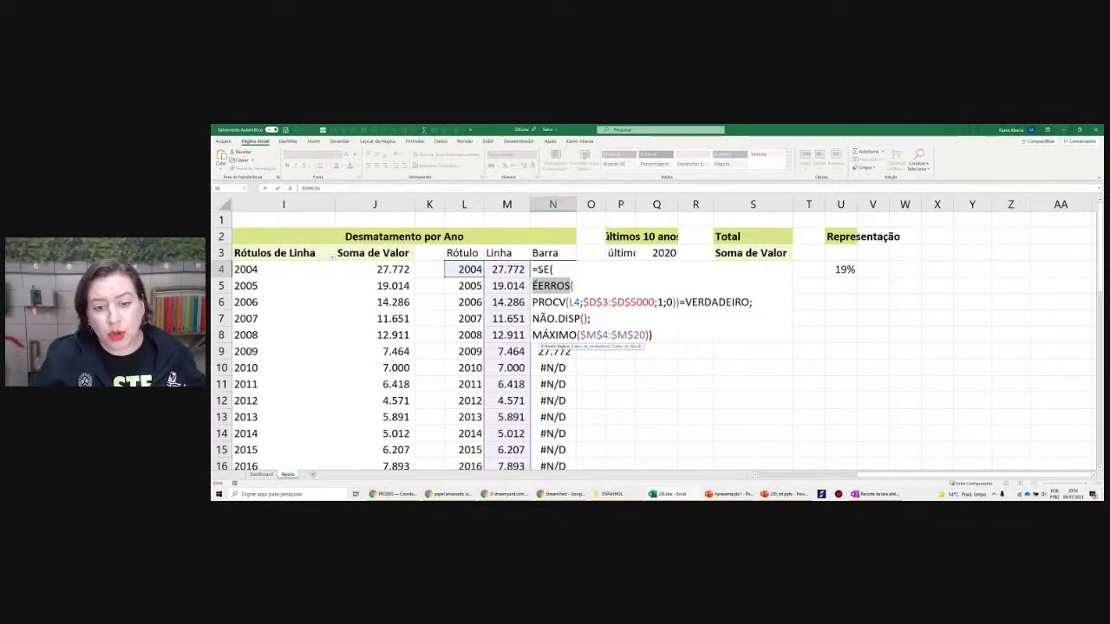
pyautogui.click(541, 270)
pyautogui.moveTo(553, 270); pyautogui.dragTo(679, 301)
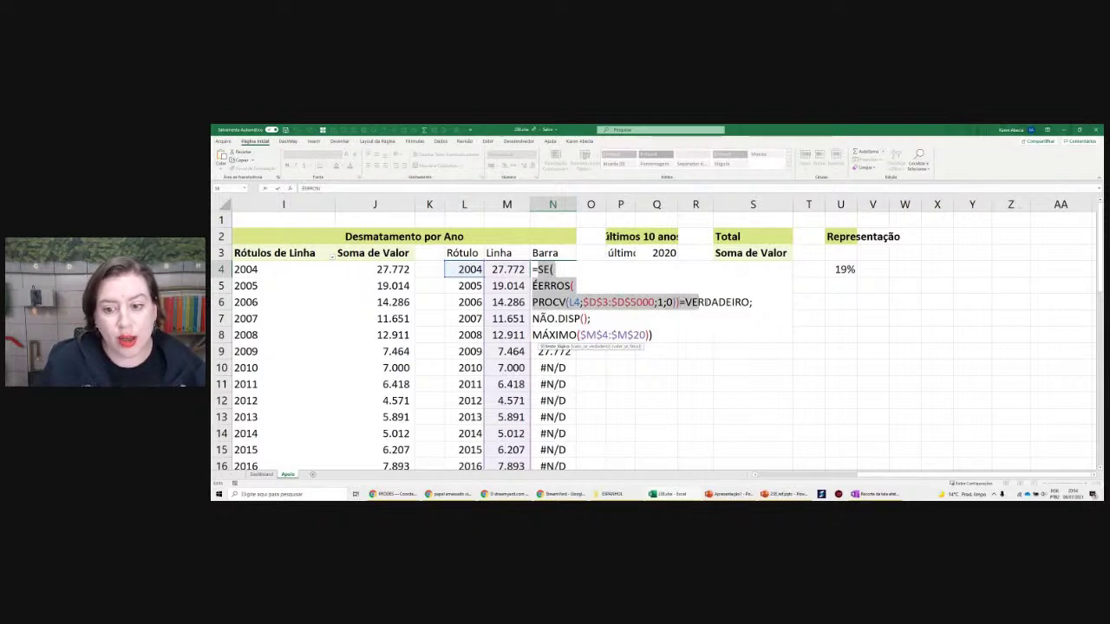
pyautogui.moveTo(680, 301); pyautogui.dragTo(753, 302)
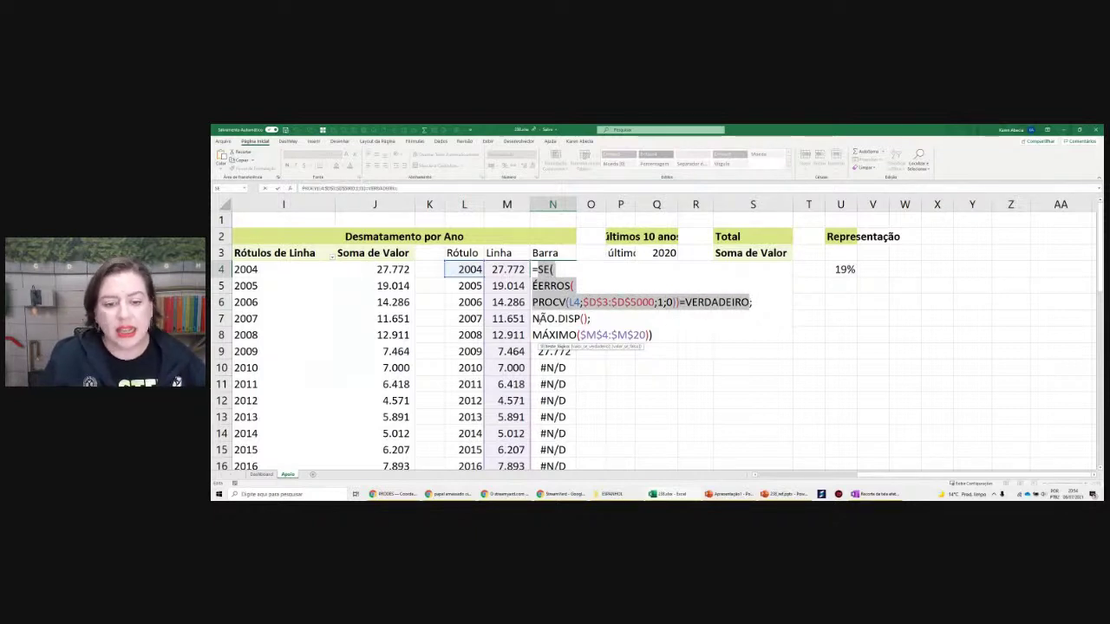
pyautogui.moveTo(535, 318)
pyautogui.mouseDown()
pyautogui.moveTo(592, 318)
pyautogui.moveTo(533, 318)
pyautogui.mouseUp()
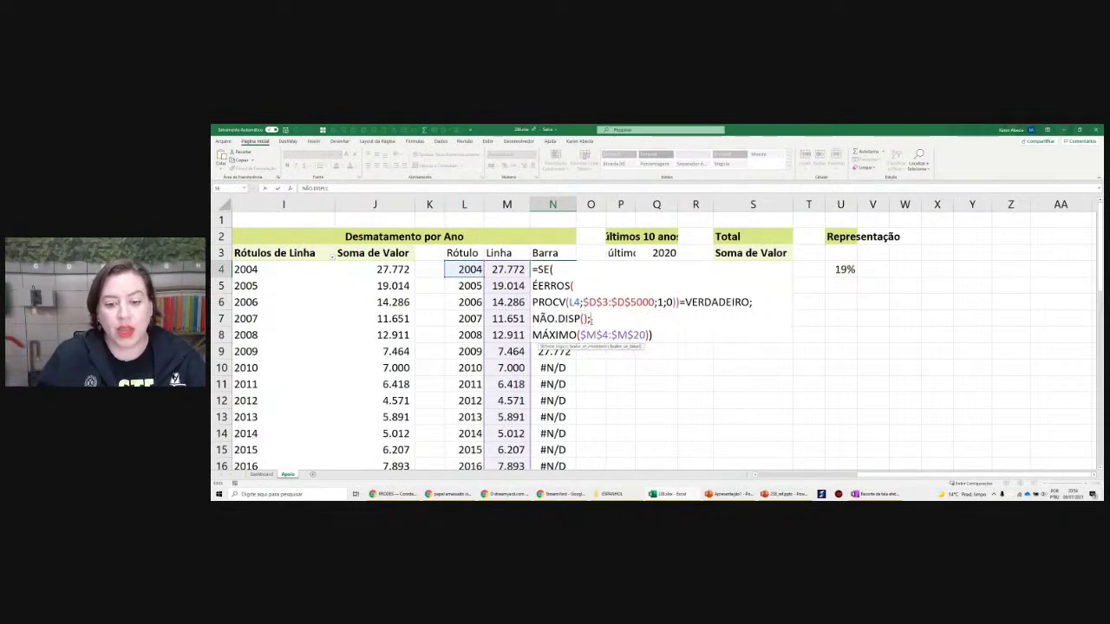
pyautogui.moveTo(592, 318); pyautogui.dragTo(536, 269)
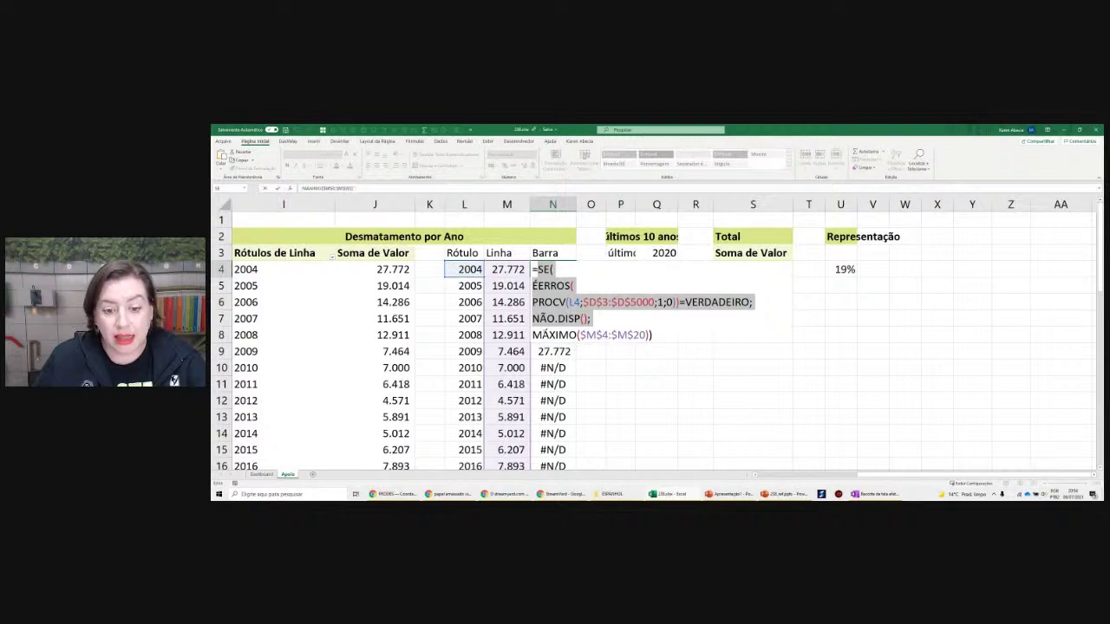
pyautogui.moveTo(532, 335); pyautogui.dragTo(647, 334)
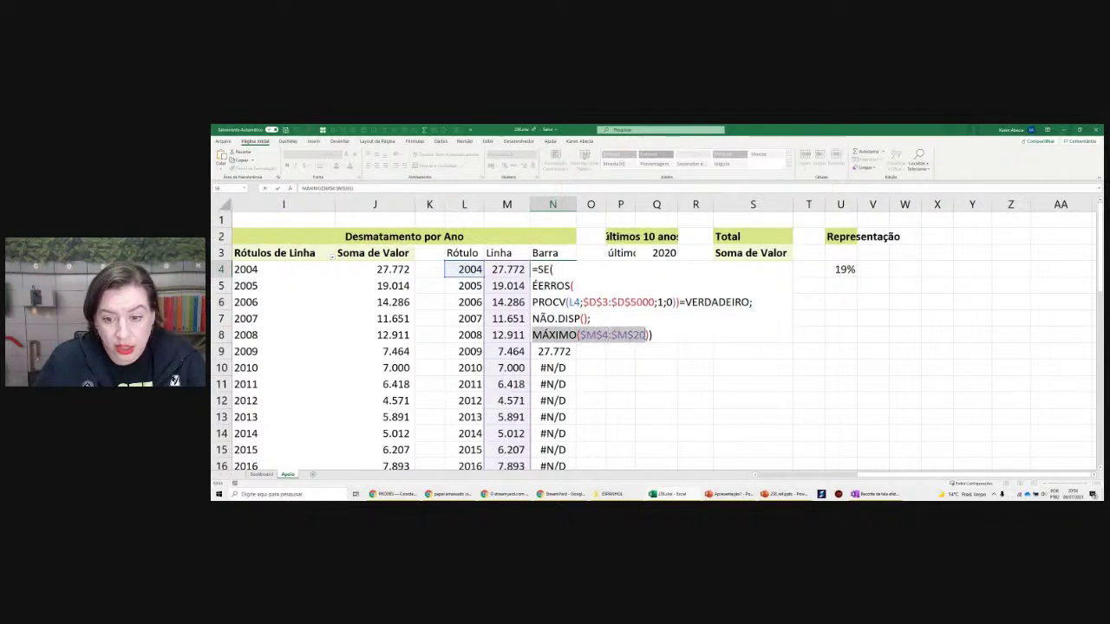
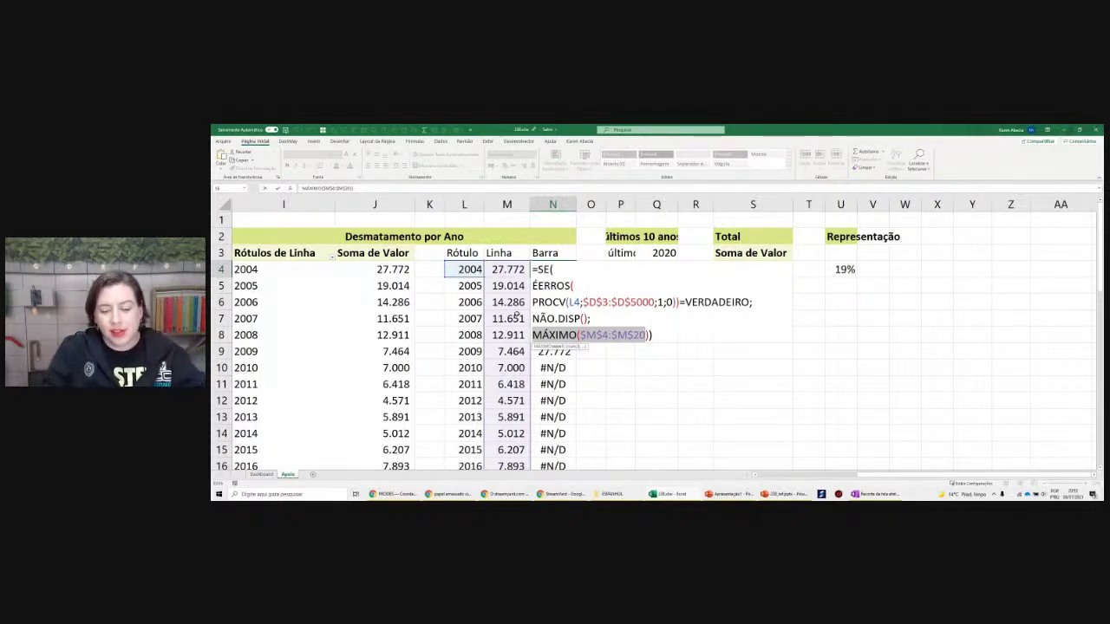
# Commit the SE/SEERROS/PROCV formula in N4 and fill it down column N
pyautogui.click(664, 334)
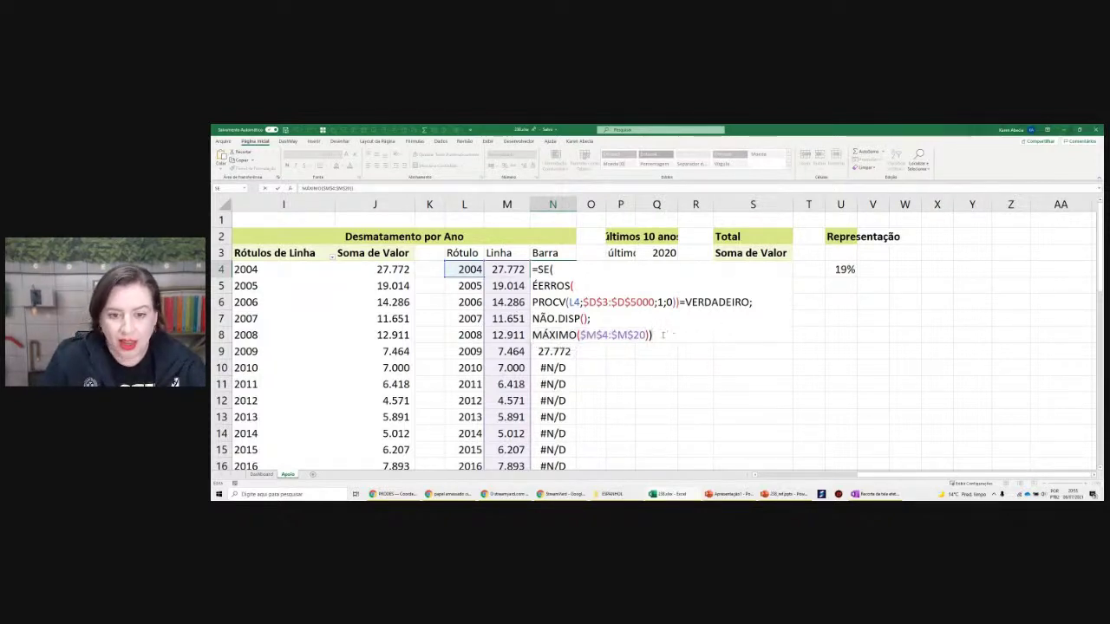
pyautogui.press('Return')
pyautogui.click(541, 270)
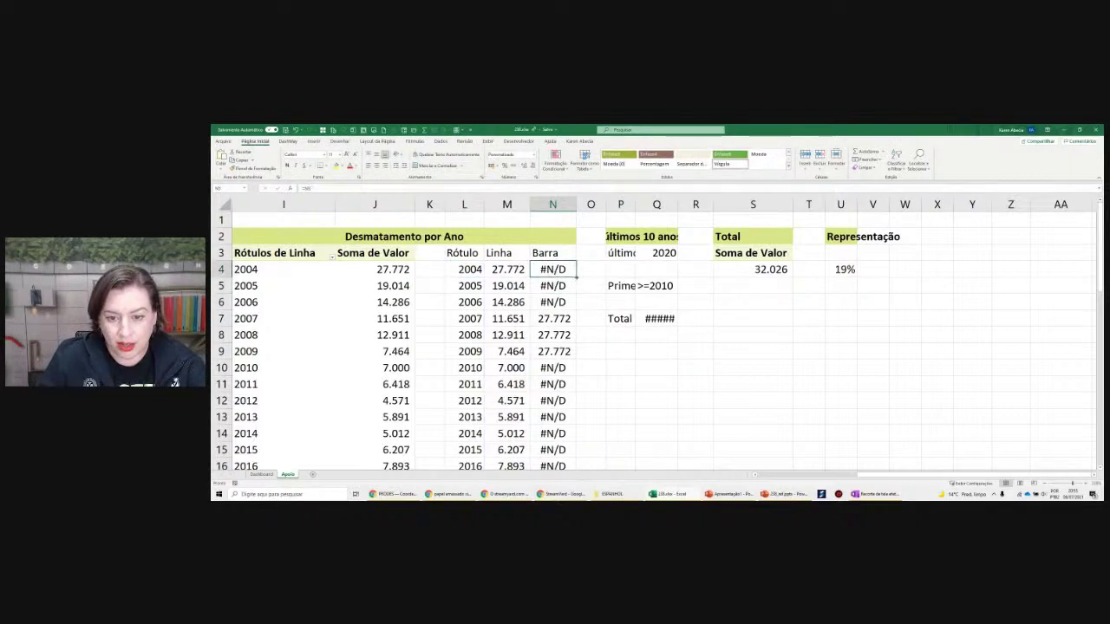
pyautogui.moveTo(575, 275); pyautogui.dragTo(565, 349)
# Check that the copied formula in N7 references the right cells
pyautogui.doubleClick(547, 318)
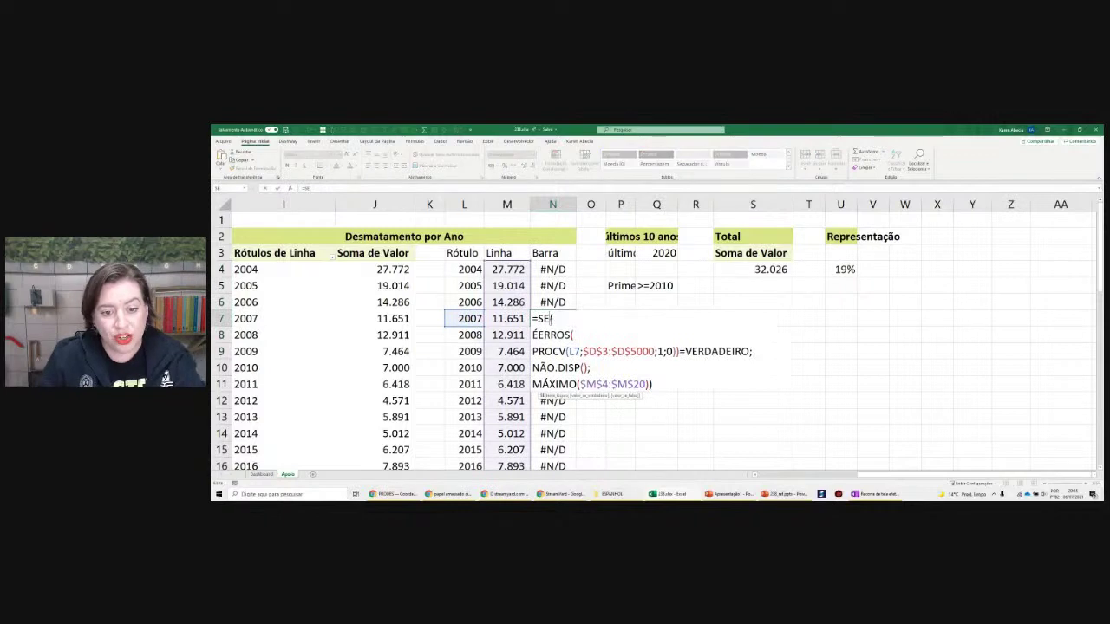
pyautogui.press('Escape')
pyautogui.click(507, 270)
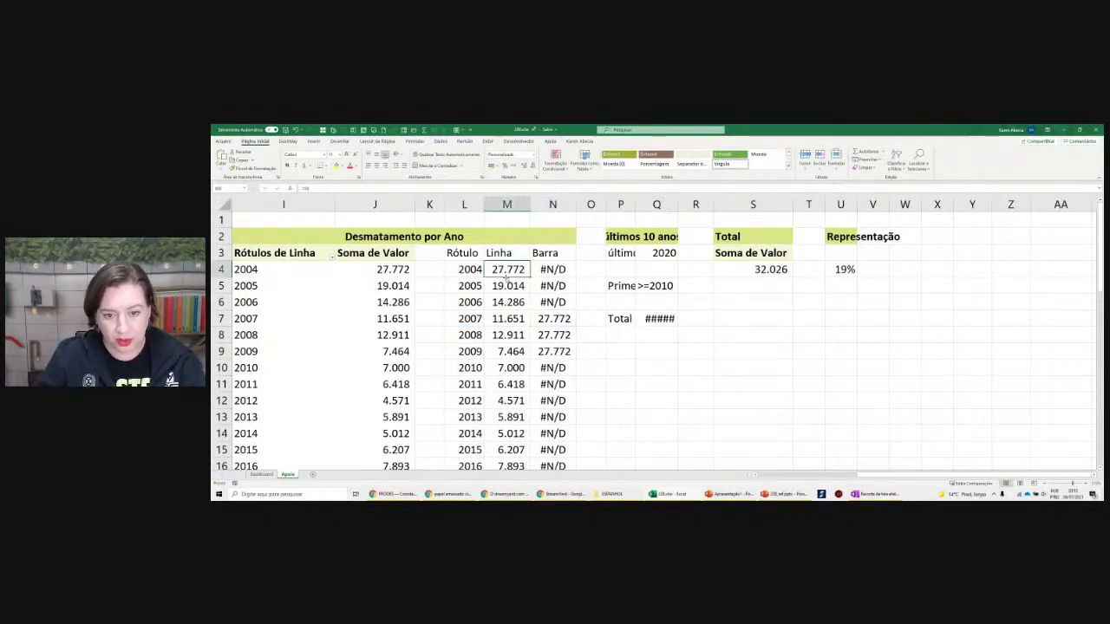
pyautogui.doubleClick(558, 319)
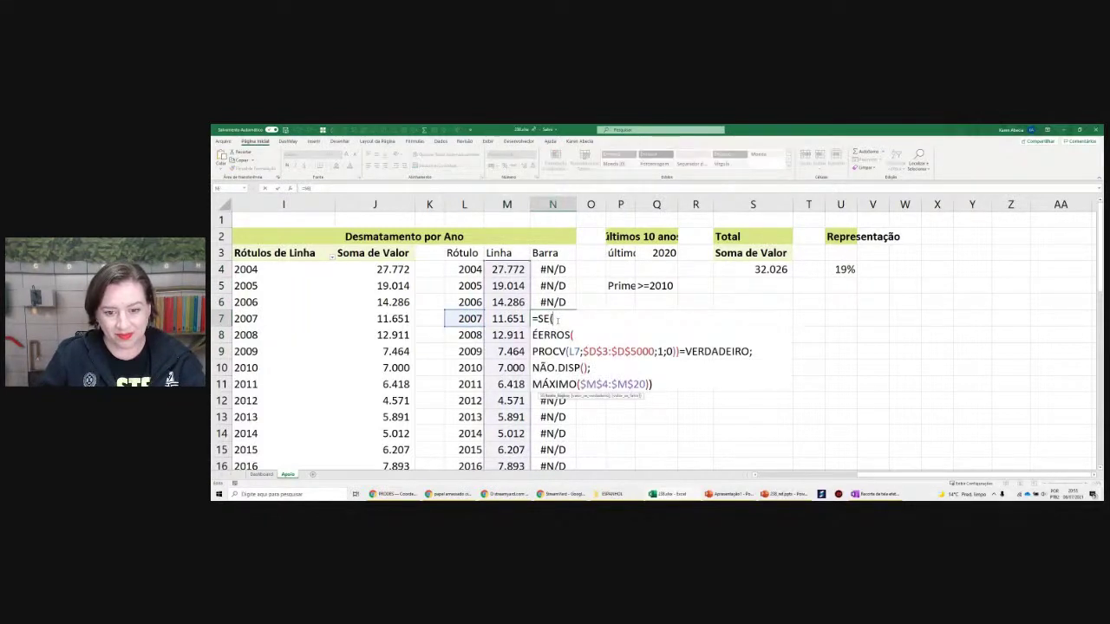
pyautogui.press('Return')
pyautogui.click(560, 267)
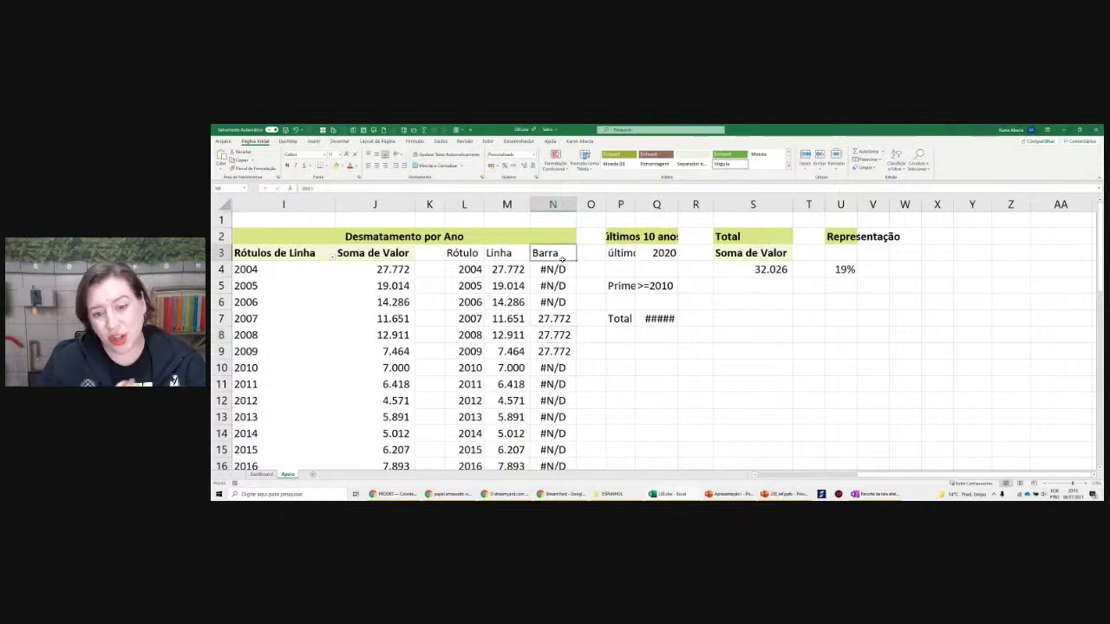
pyautogui.click(591, 367)
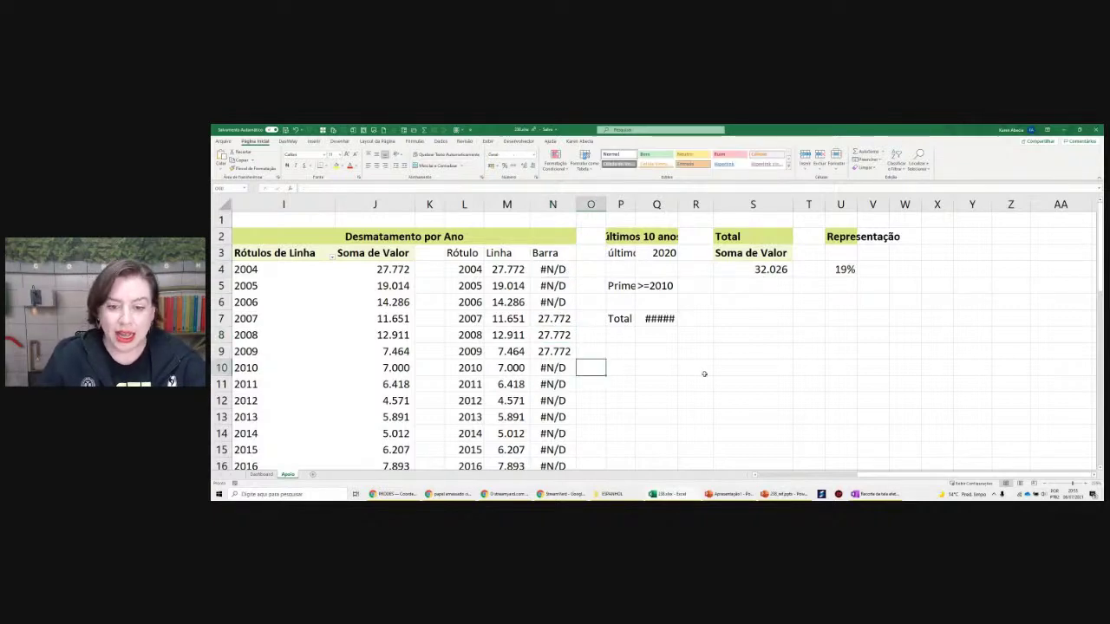
pyautogui.scroll(-1, 706, 372)
pyautogui.scroll(-1, 708, 370)
pyautogui.scroll(-1, 709, 368)
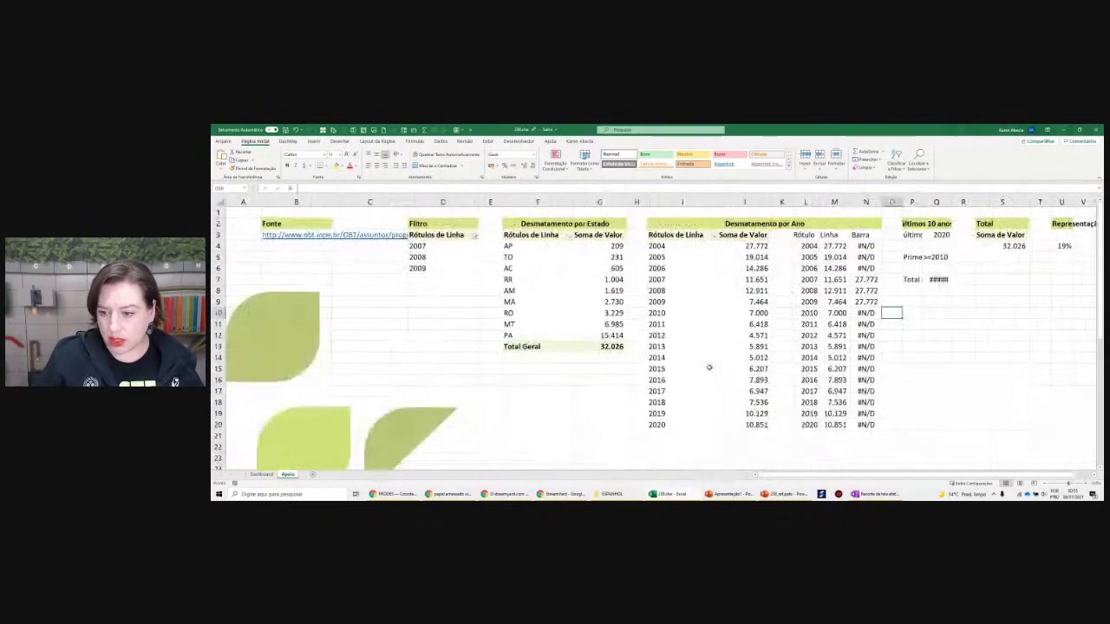
pyautogui.click(1094, 476)
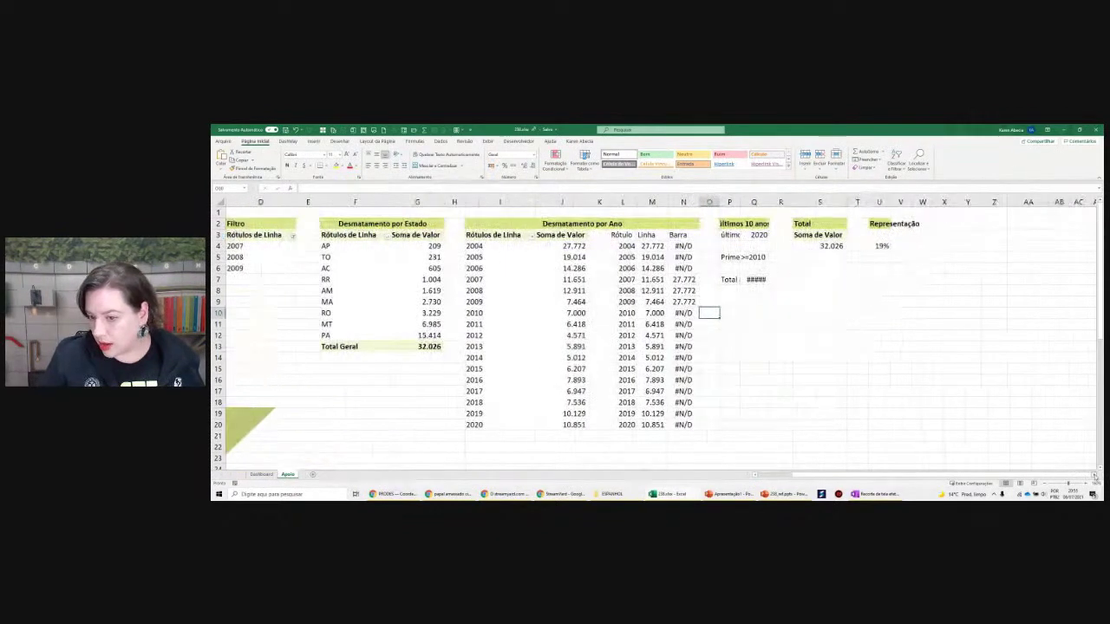
# Chart L3:M20 as a clustered column chart and place it right of the tables
pyautogui.moveTo(528, 235); pyautogui.dragTo(557, 425)
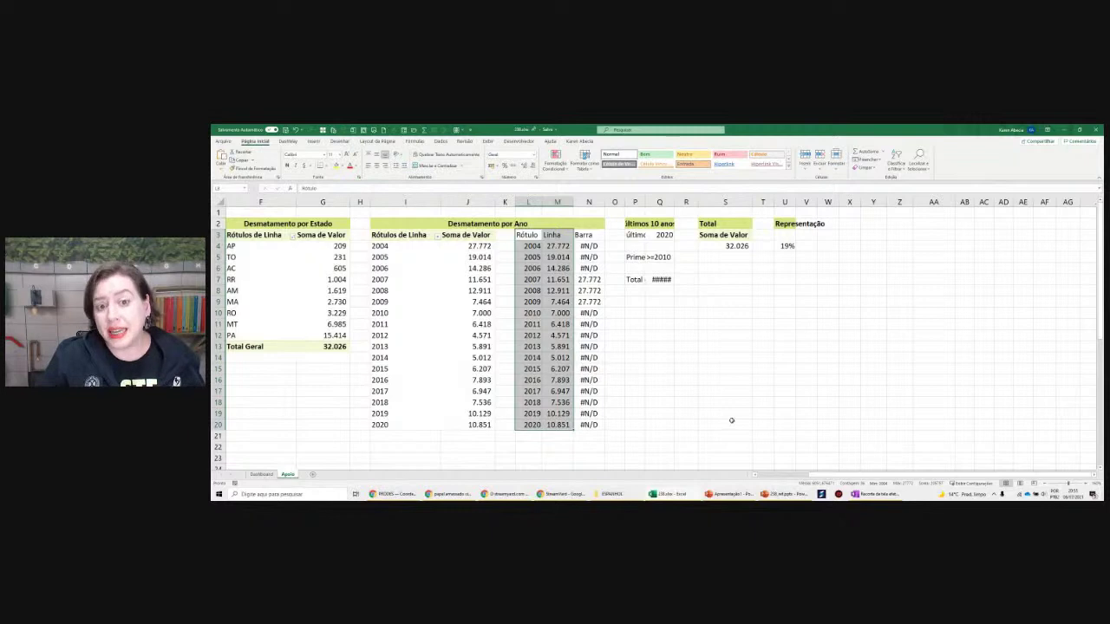
pyautogui.moveTo(532, 236); pyautogui.dragTo(555, 422)
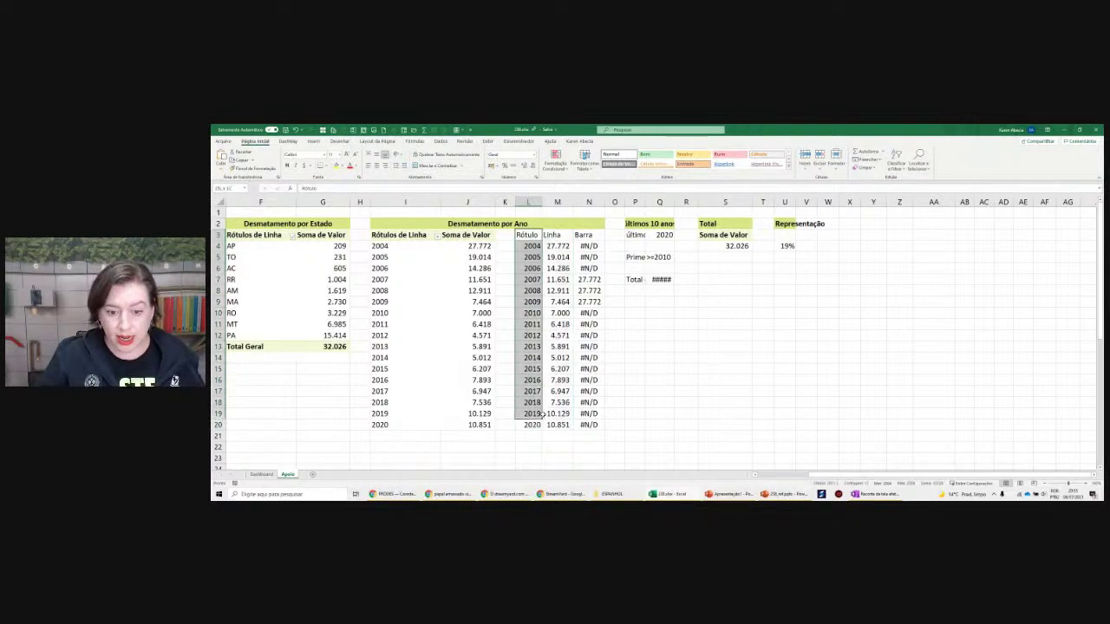
pyautogui.click(314, 141)
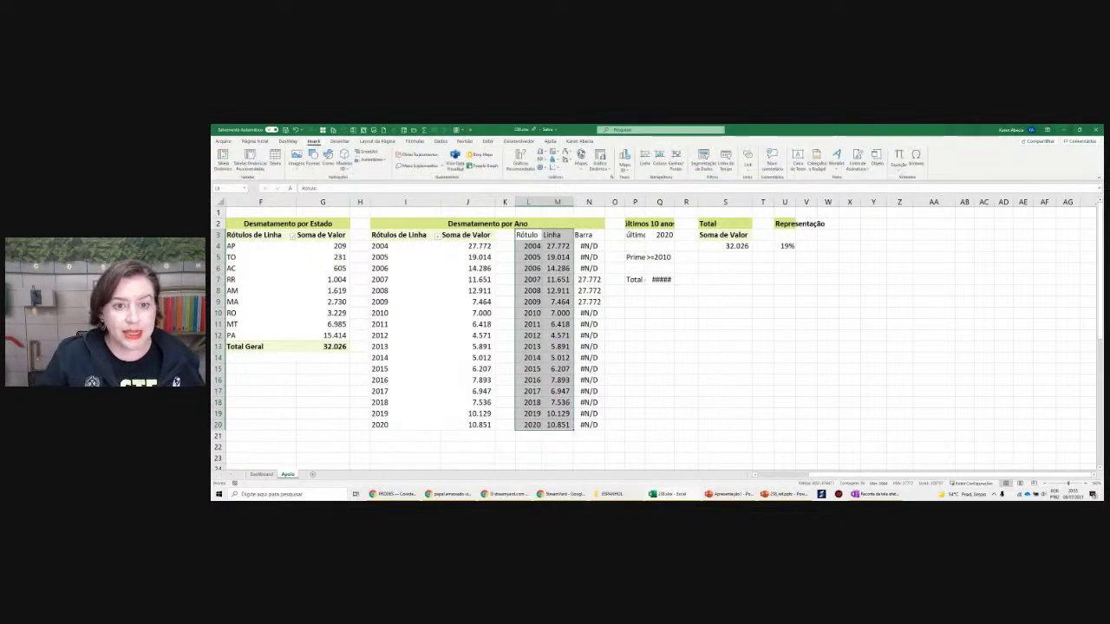
pyautogui.click(543, 153)
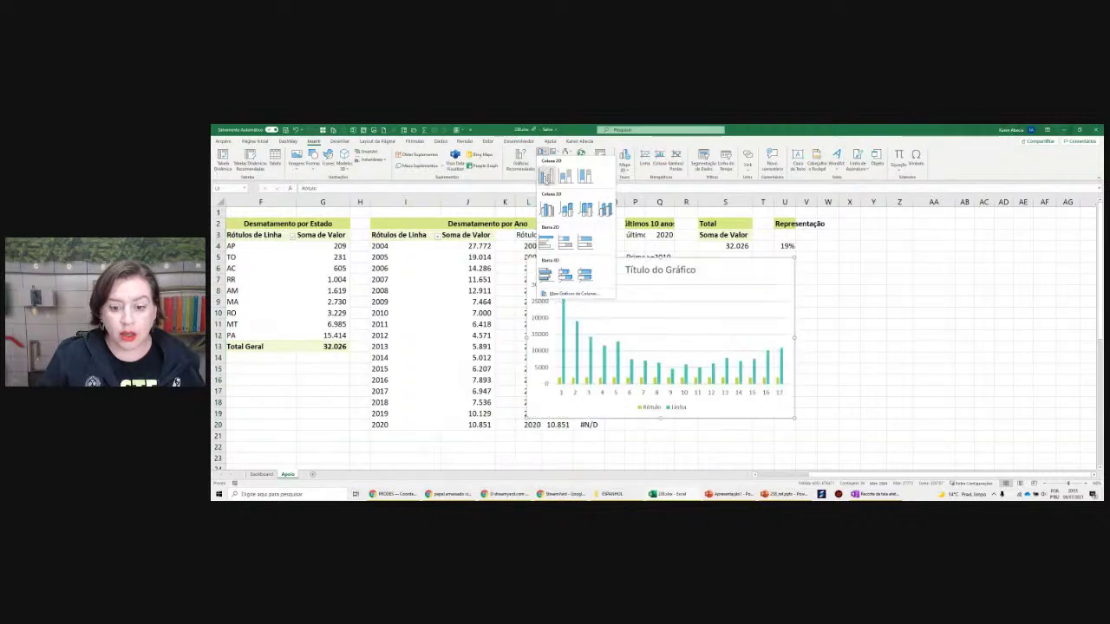
pyautogui.click(545, 177)
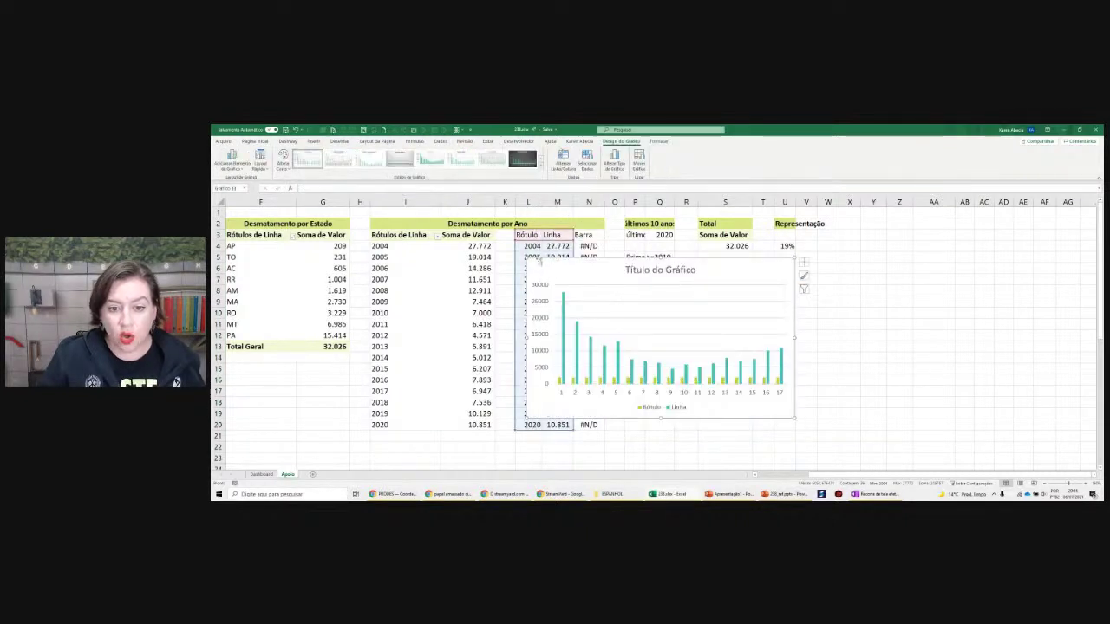
pyautogui.moveTo(539, 262); pyautogui.dragTo(702, 265)
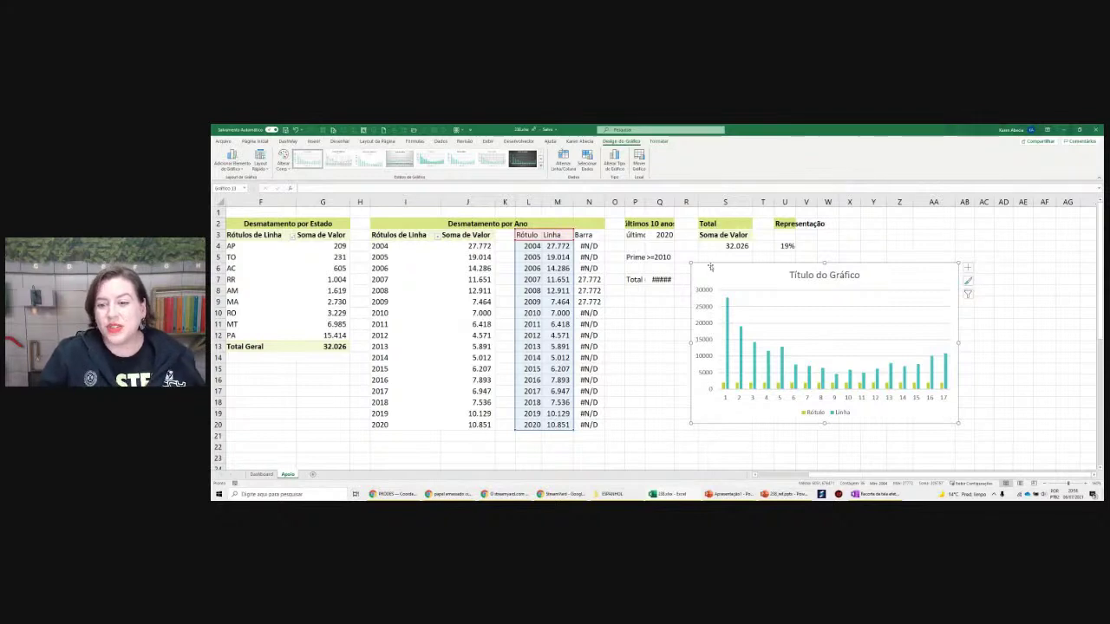
pyautogui.moveTo(708, 264); pyautogui.dragTo(700, 258)
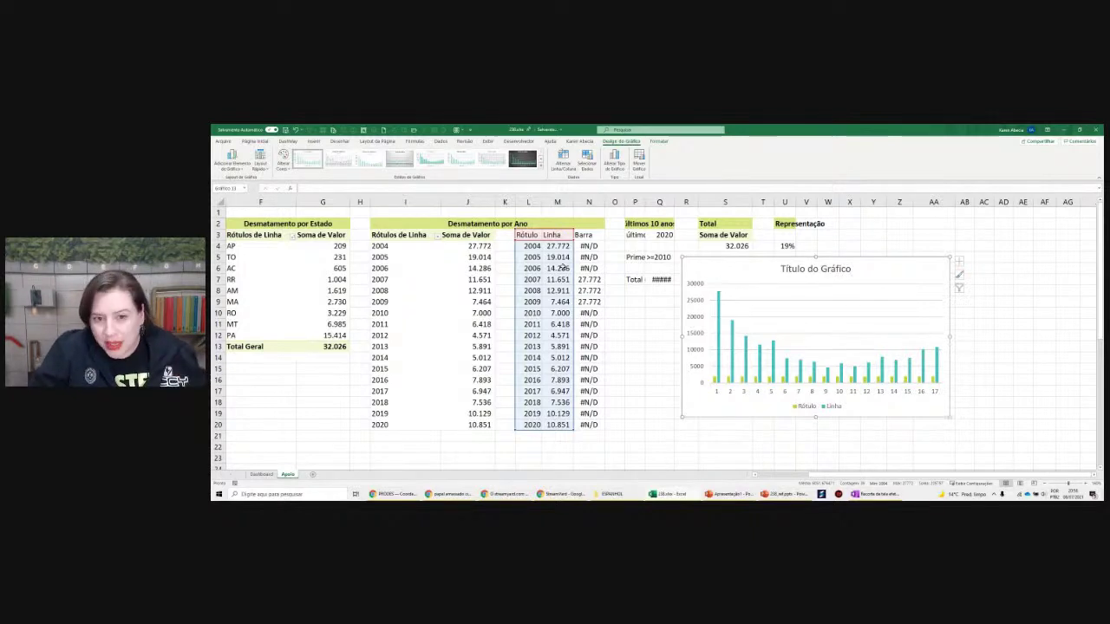
pyautogui.click(525, 247)
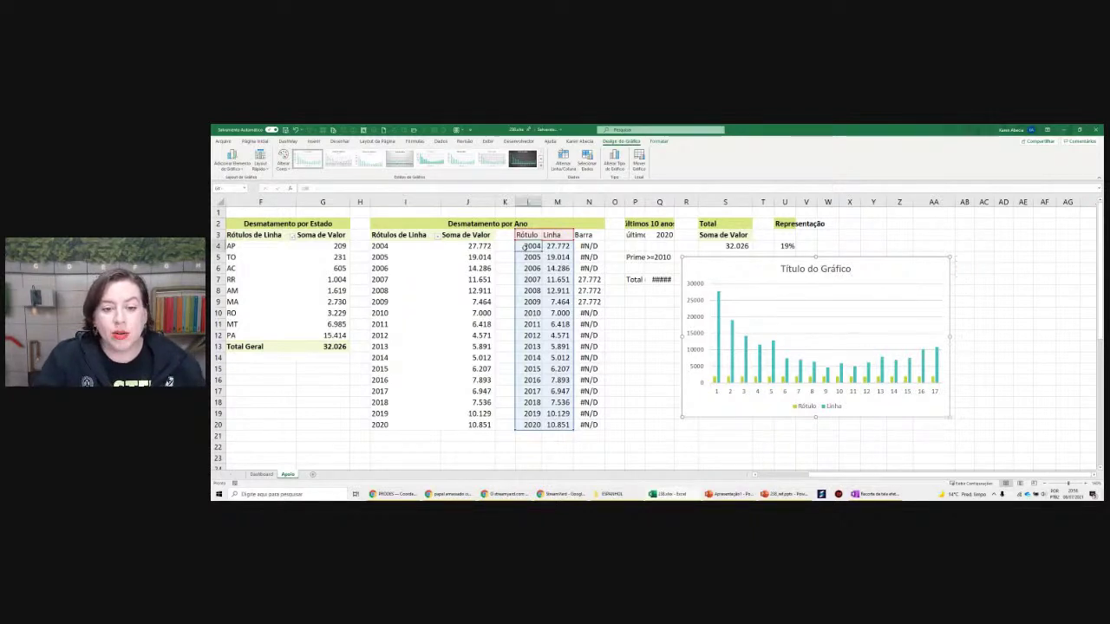
pyautogui.moveTo(525, 247); pyautogui.dragTo(518, 421)
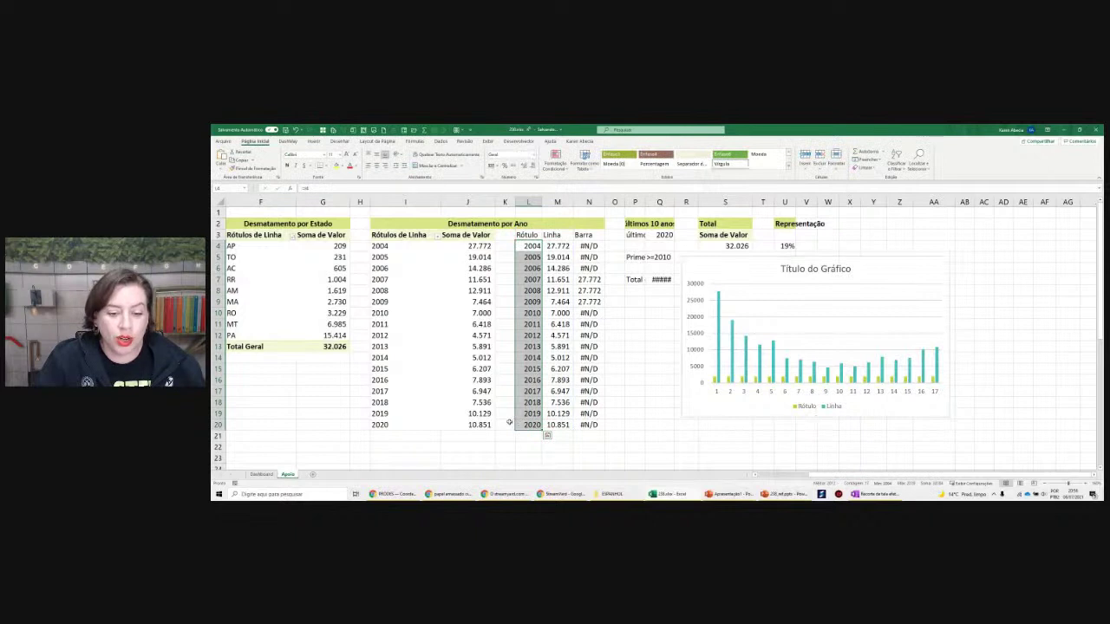
pyautogui.click(732, 259)
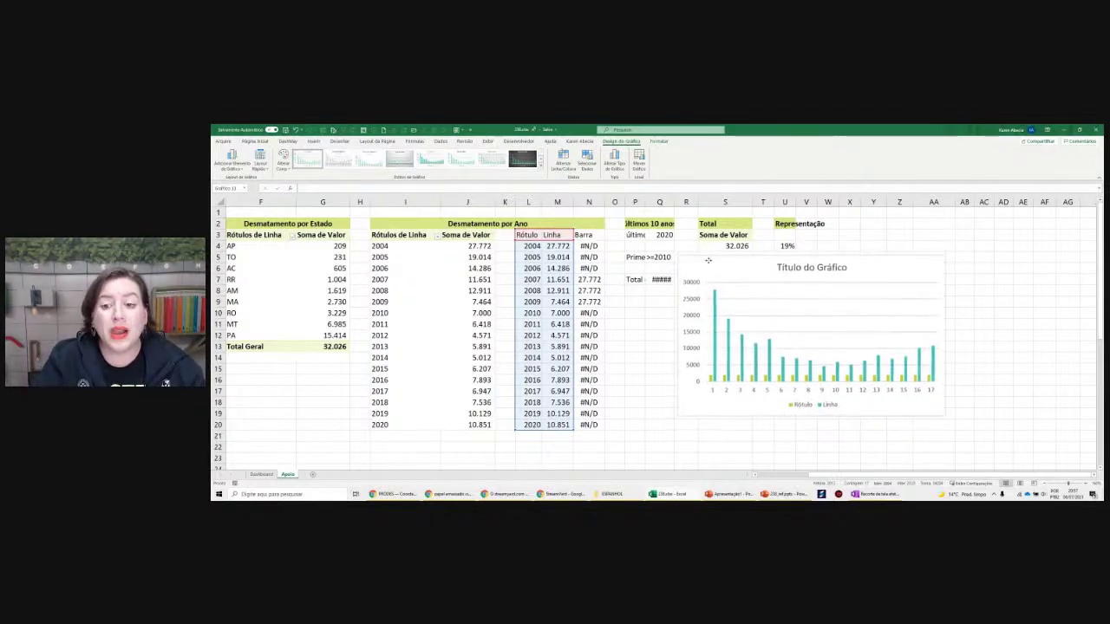
pyautogui.moveTo(518, 248); pyautogui.dragTo(519, 429)
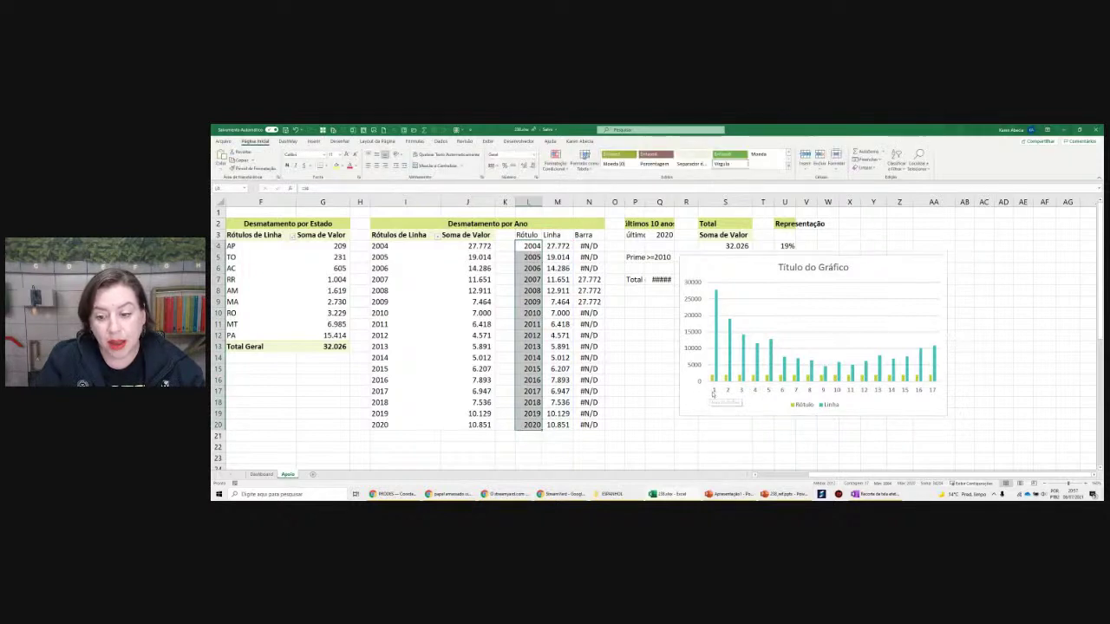
pyautogui.click(701, 265)
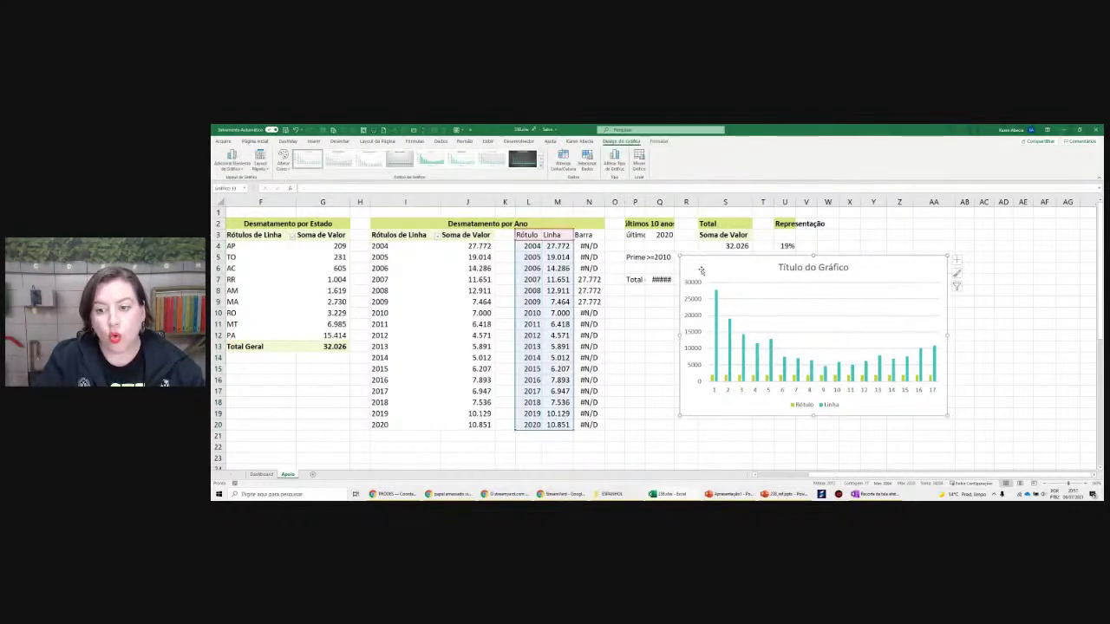
# Set the chart's horizontal axis labels to L4:L20 and widen the chart leftward
pyautogui.rightClick(703, 270)
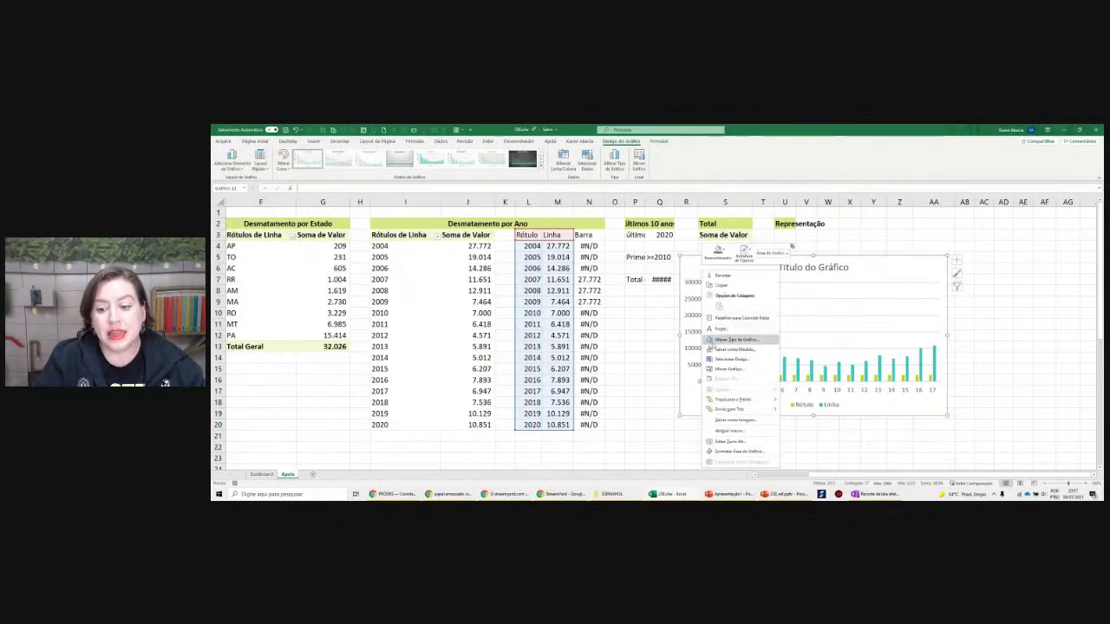
pyautogui.click(723, 363)
pyautogui.moveTo(512, 249)
pyautogui.mouseDown()
pyautogui.moveTo(740, 220)
pyautogui.moveTo(755, 206)
pyautogui.mouseUp()
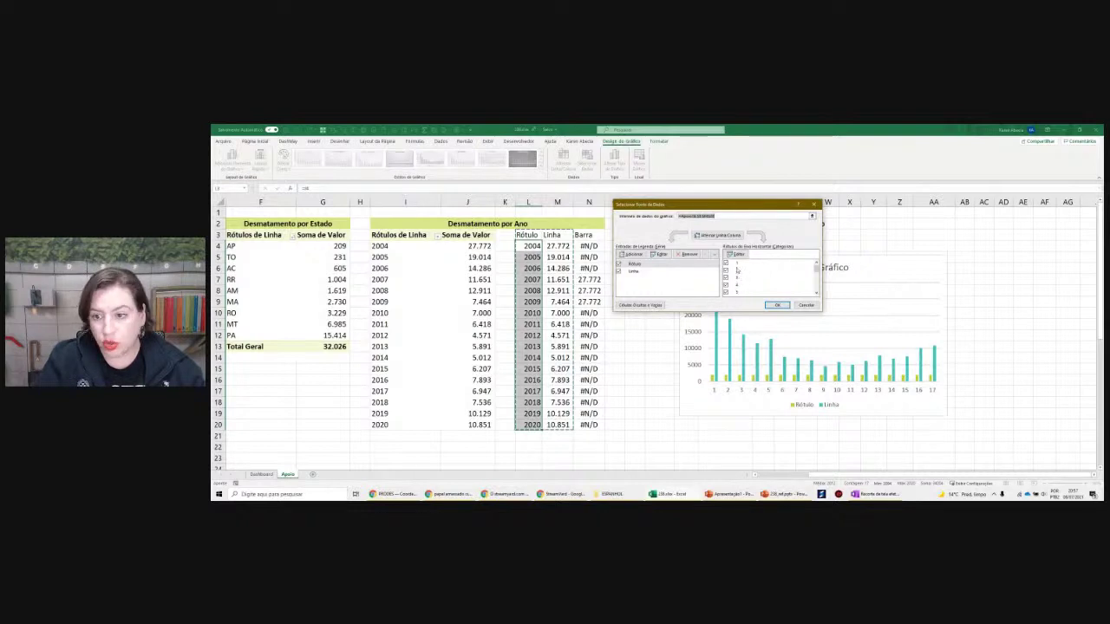
pyautogui.click(735, 254)
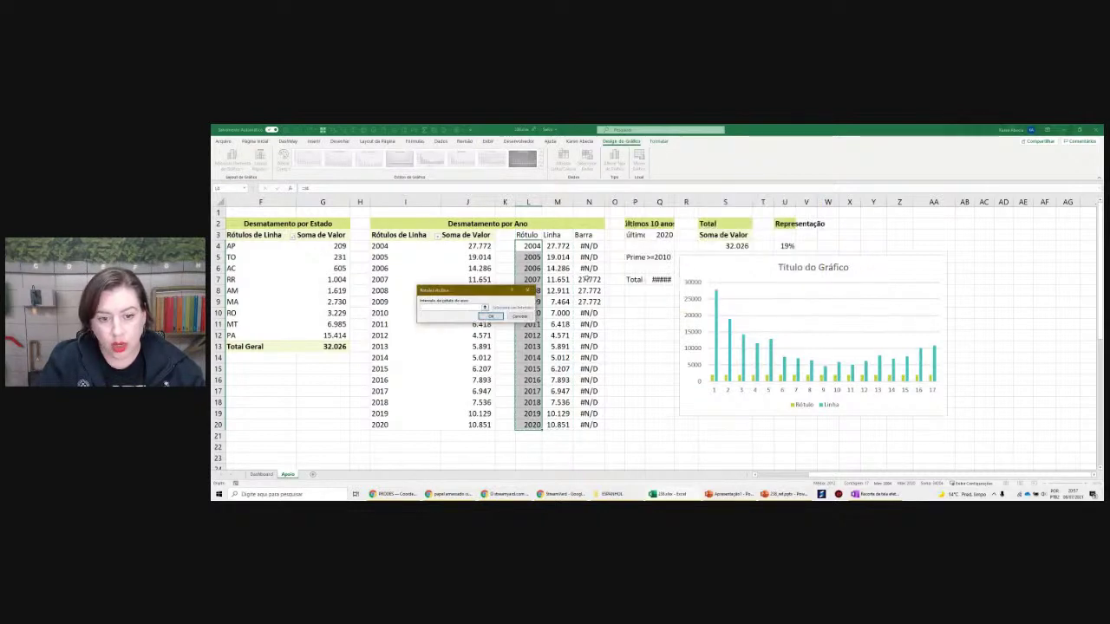
pyautogui.moveTo(540, 246); pyautogui.dragTo(530, 425)
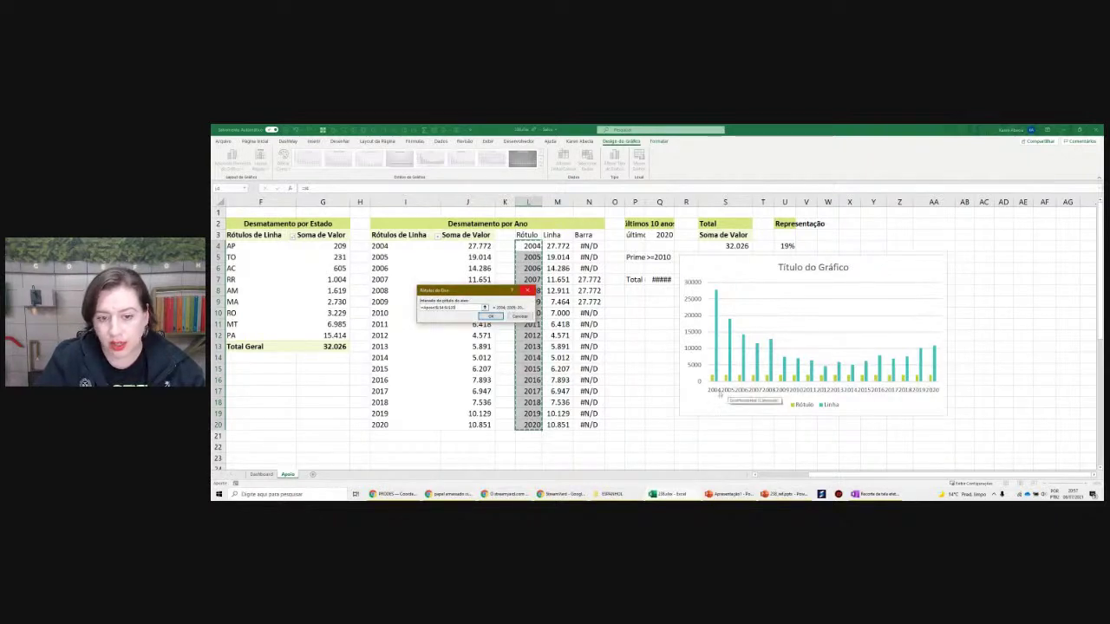
pyautogui.click(491, 317)
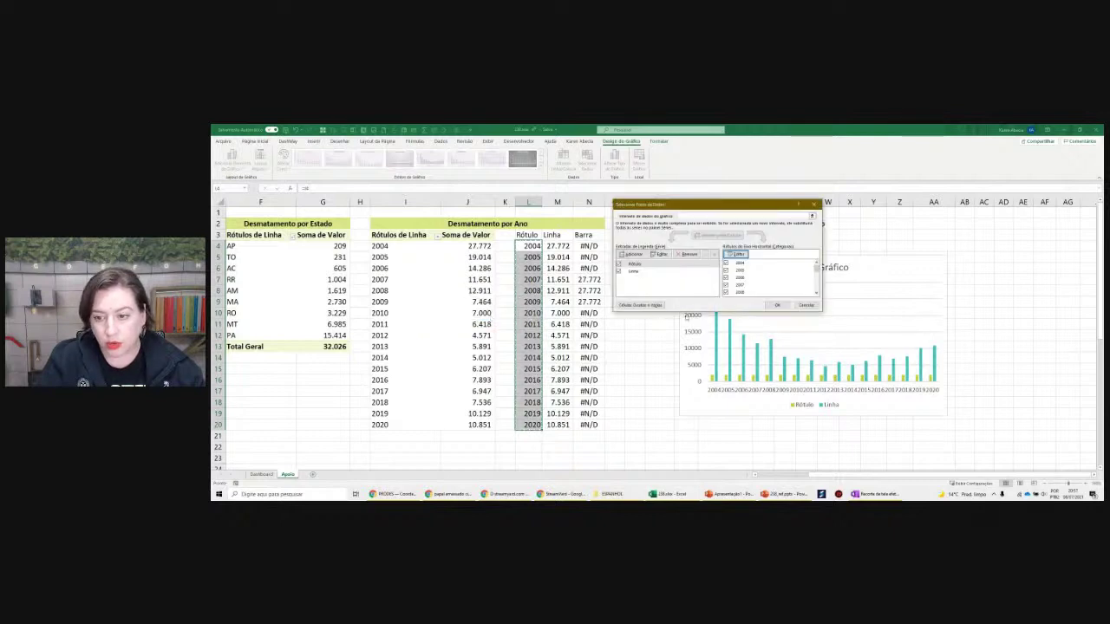
pyautogui.click(774, 306)
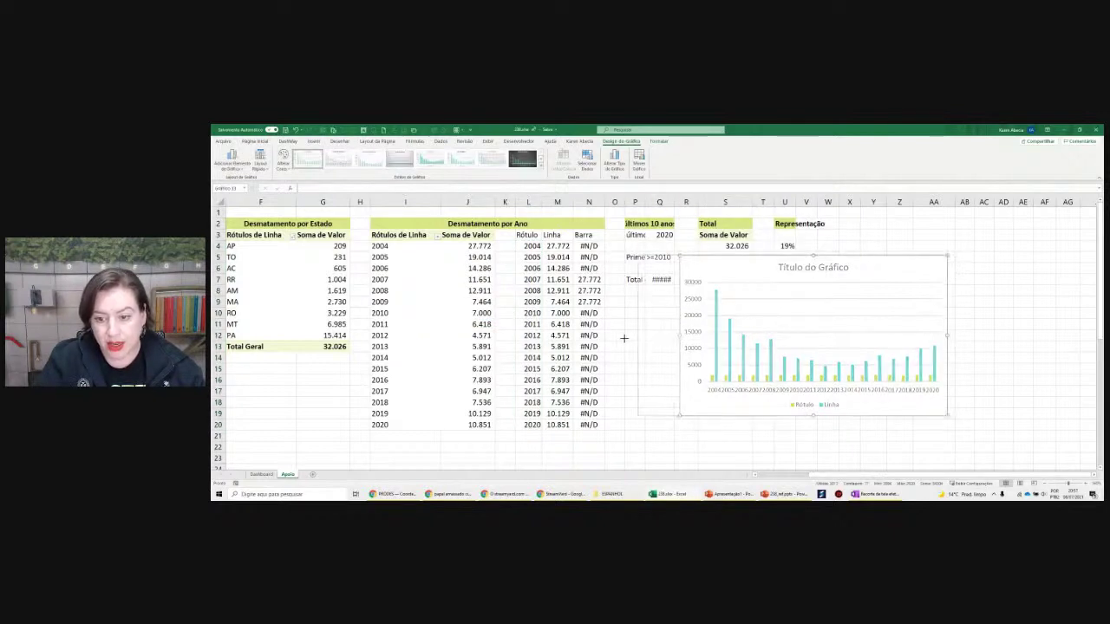
pyautogui.moveTo(680, 335); pyautogui.dragTo(620, 343)
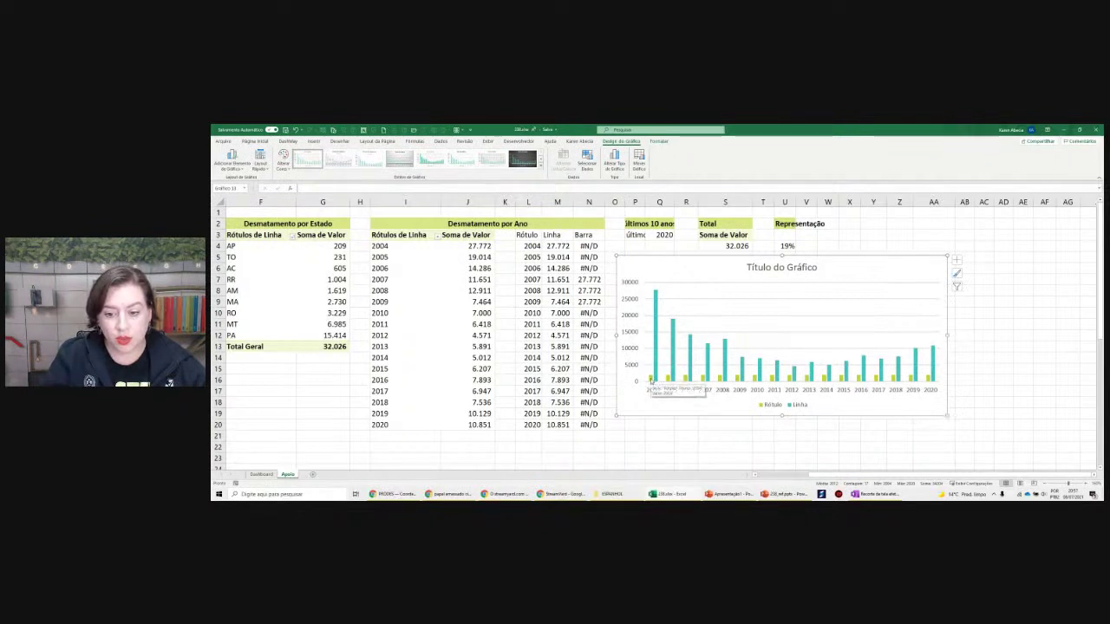
# Delete the Rótulo series and the vertical value axis from the chart
pyautogui.click(652, 381)
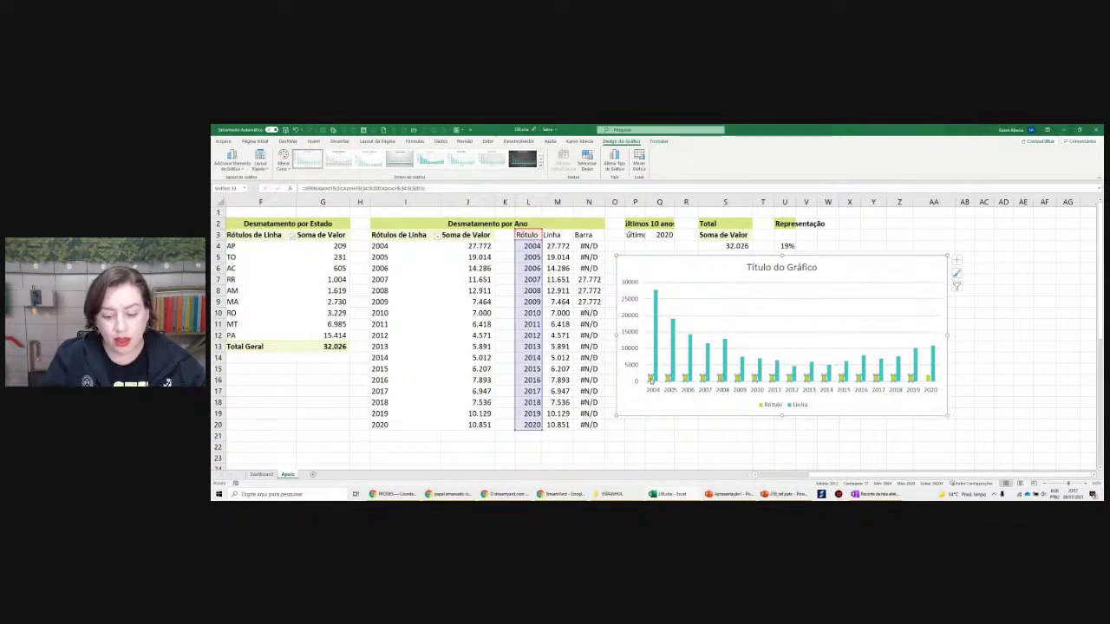
pyautogui.press('Delete')
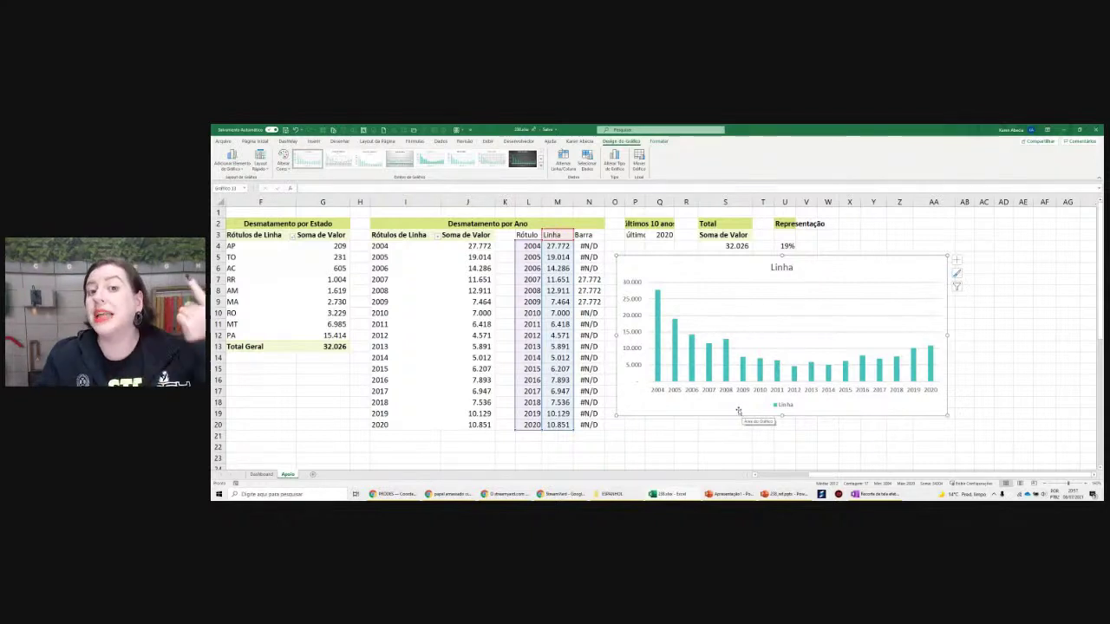
pyautogui.moveTo(531, 246); pyautogui.dragTo(526, 426)
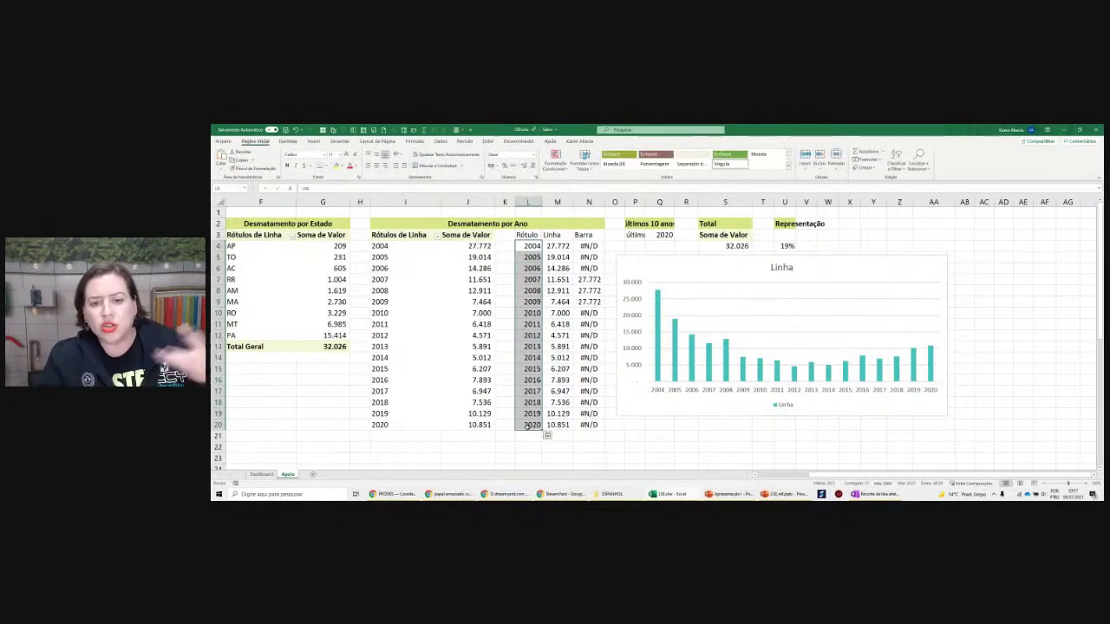
pyautogui.click(640, 410)
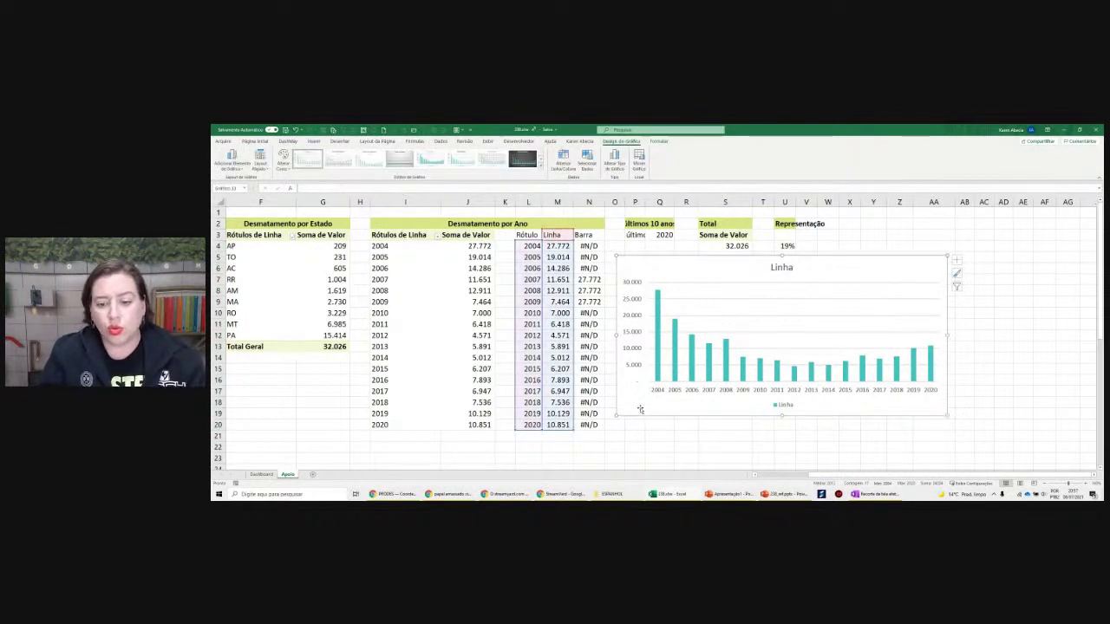
pyautogui.click(631, 315)
pyautogui.press('Delete')
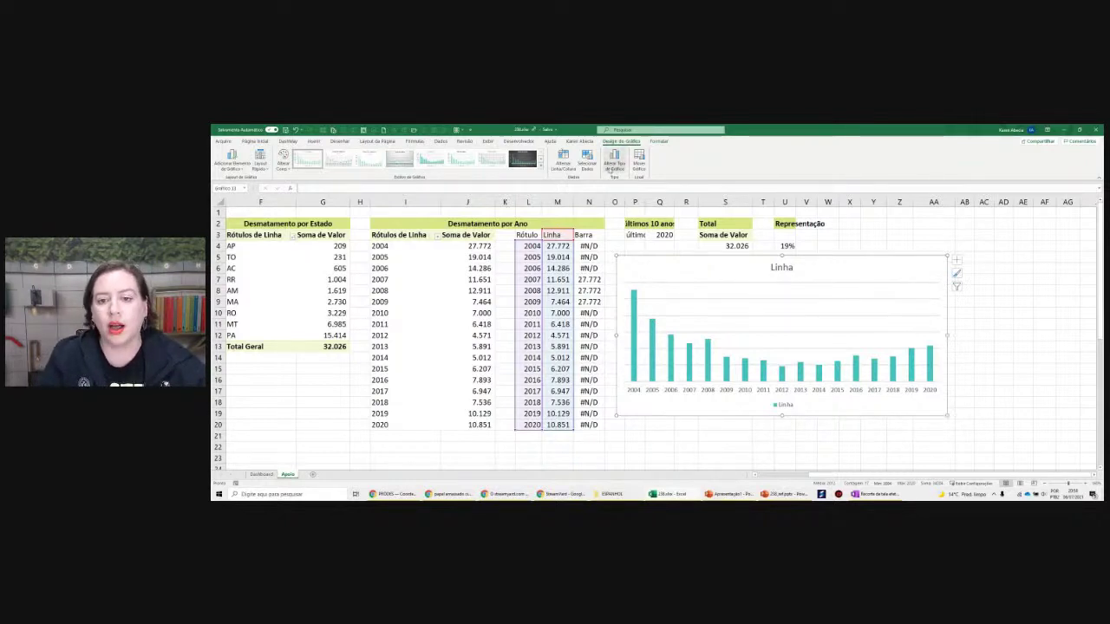
# Change the chart to Line with Markers and compare it with the Dashboard highlight series
pyautogui.click(612, 169)
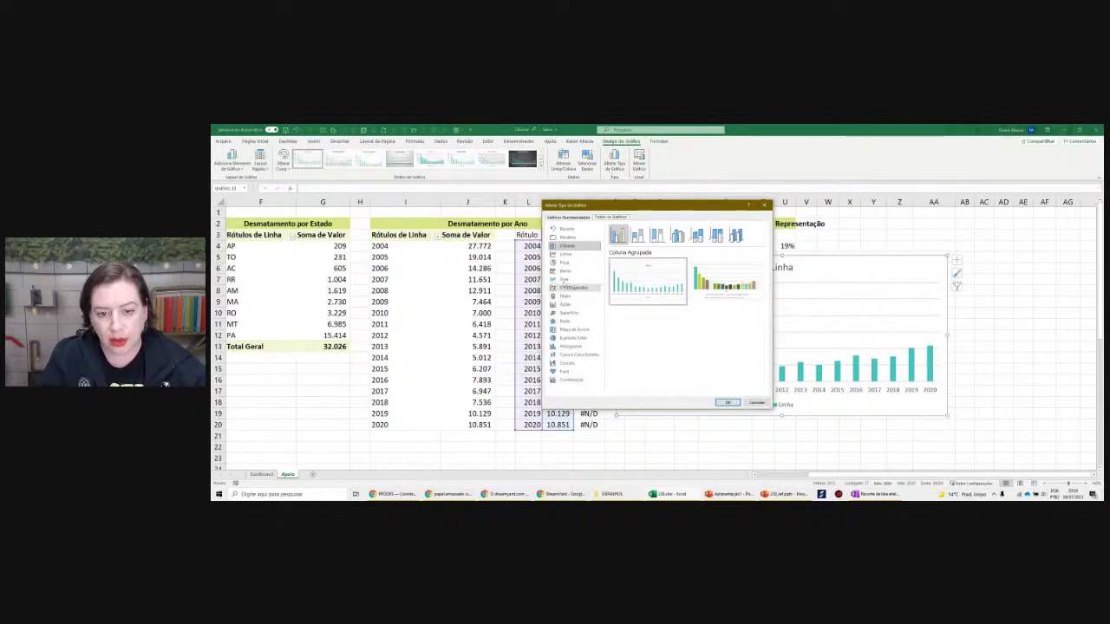
pyautogui.click(566, 254)
pyautogui.click(677, 234)
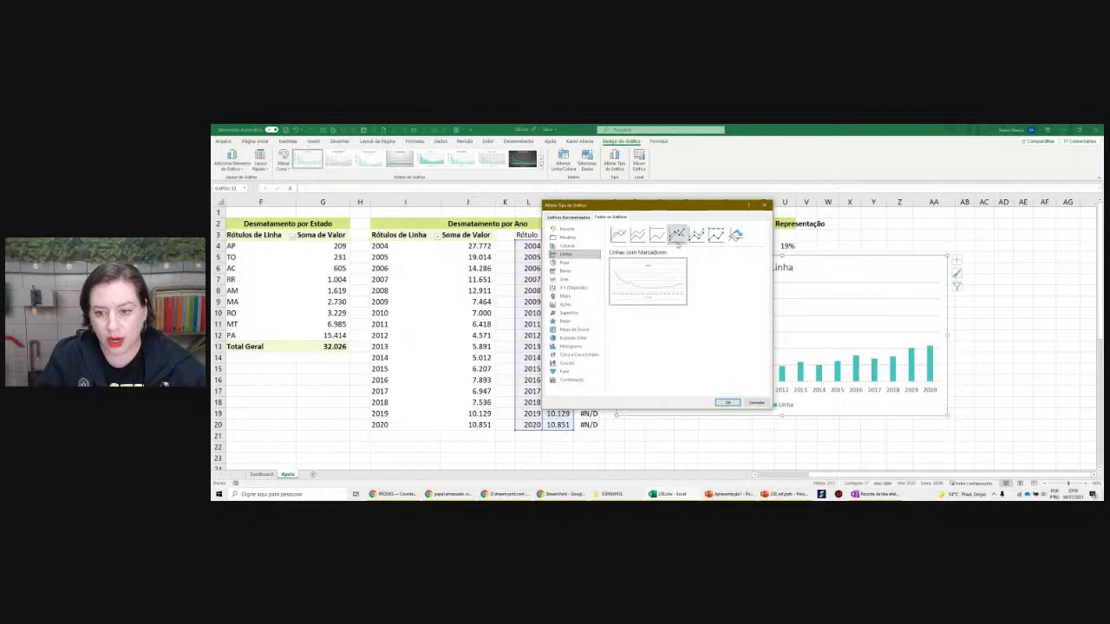
pyautogui.click(728, 404)
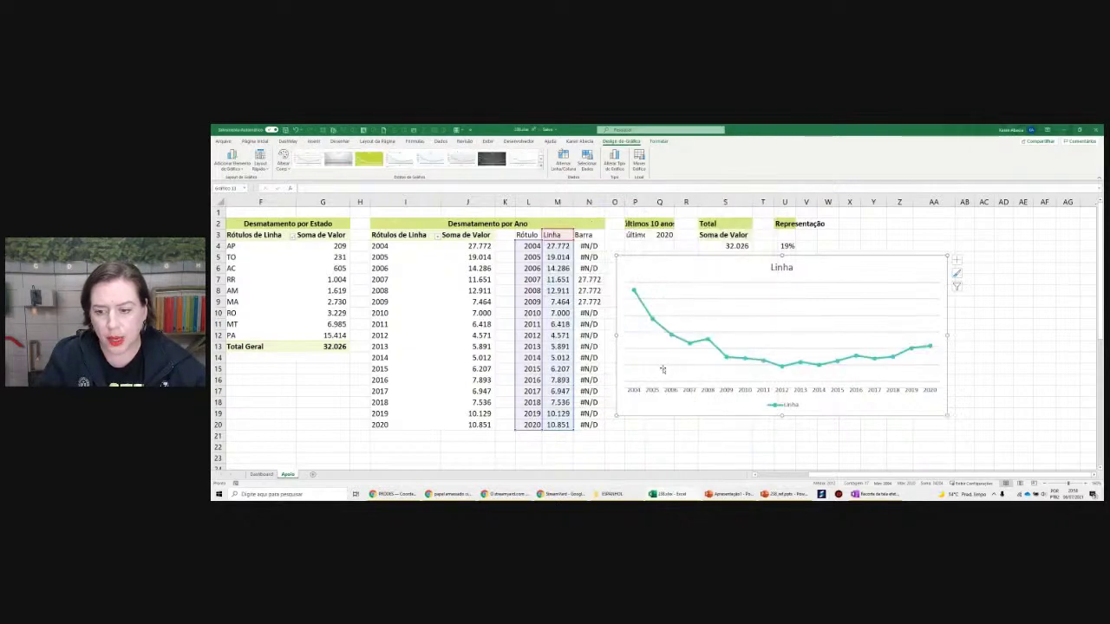
pyautogui.click(261, 475)
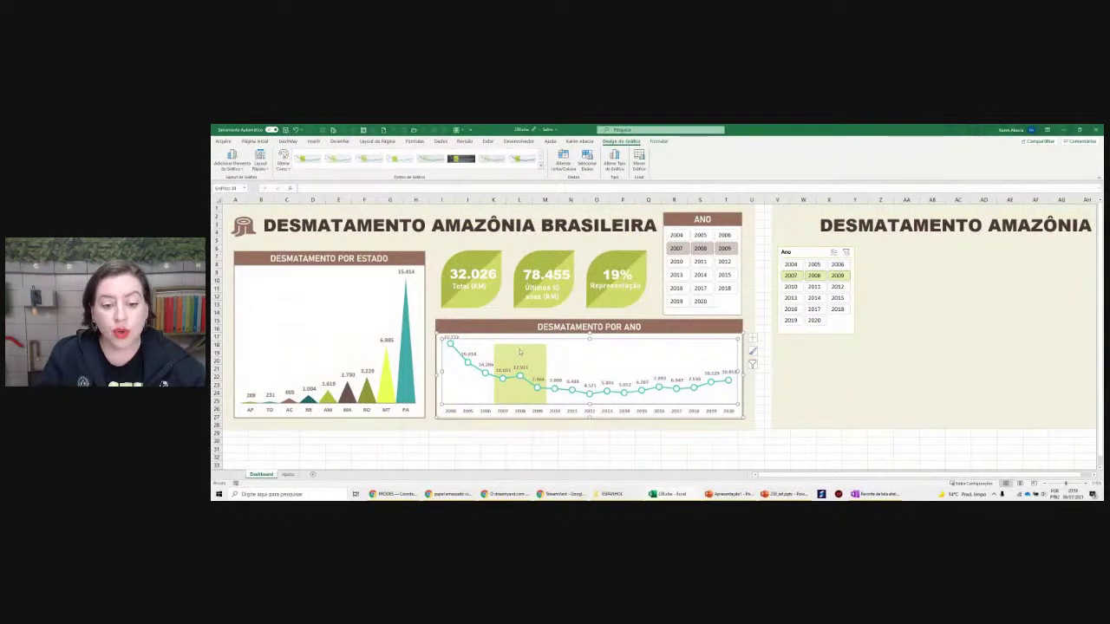
pyautogui.click(511, 359)
pyautogui.click(287, 474)
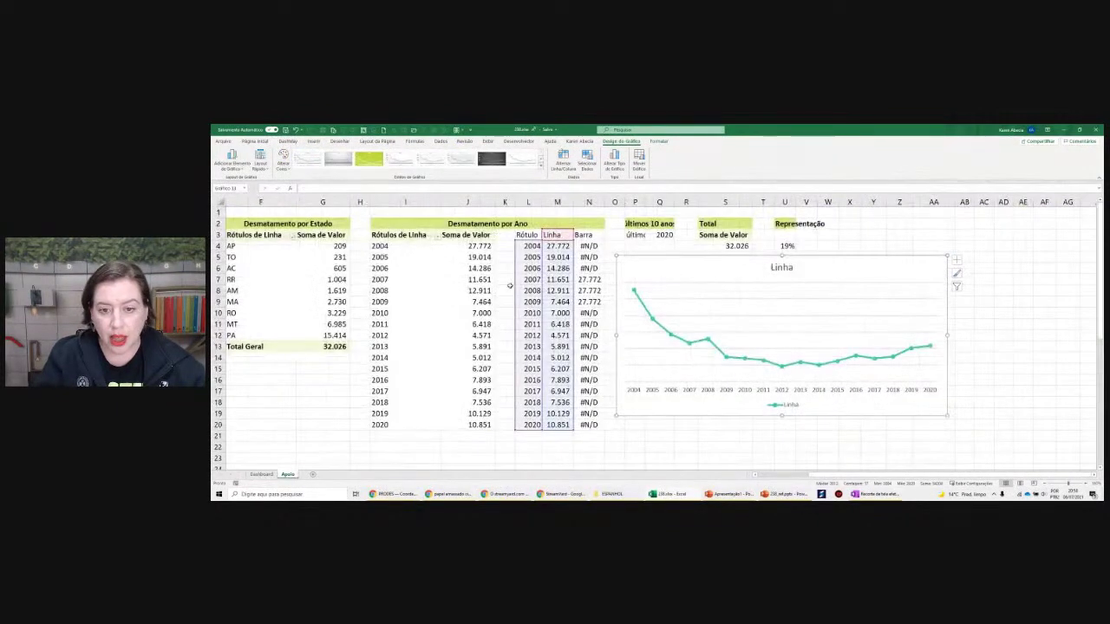
# Paste the Barra values from N4:N20 into the chart as Série2
pyautogui.moveTo(587, 246); pyautogui.dragTo(598, 423)
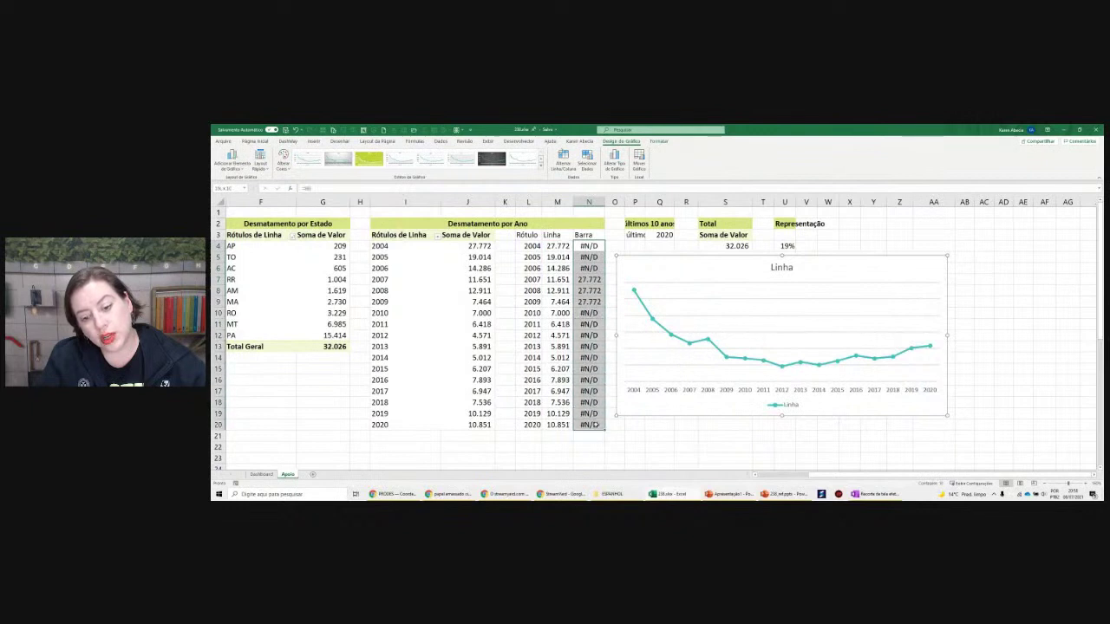
pyautogui.click(691, 344)
pyautogui.moveTo(696, 345)
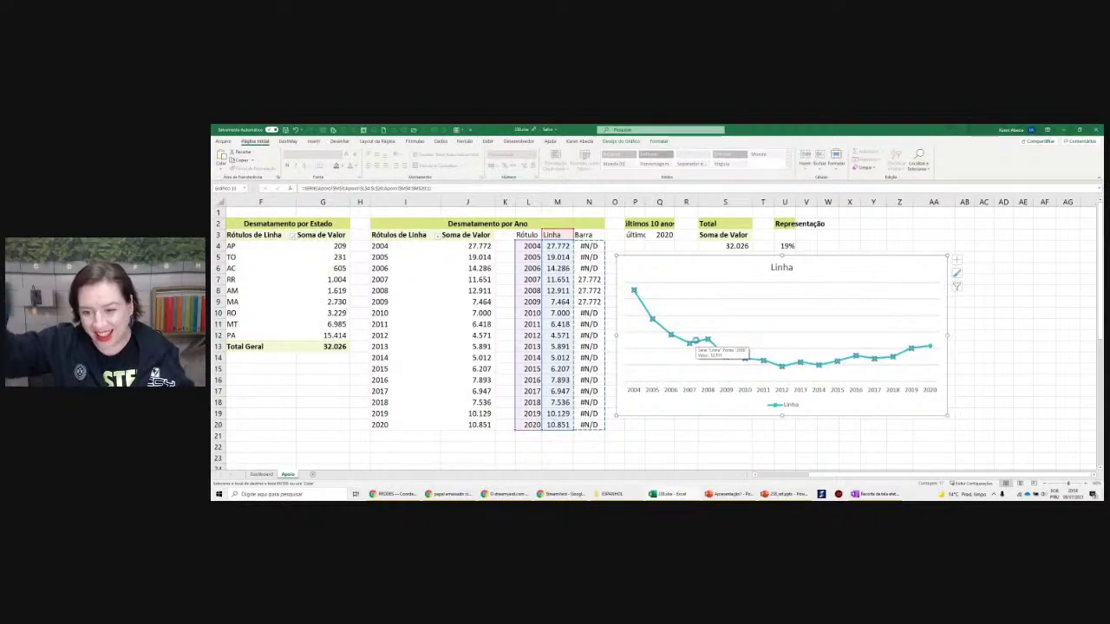
pyautogui.hotkey('ctrl', 'v')
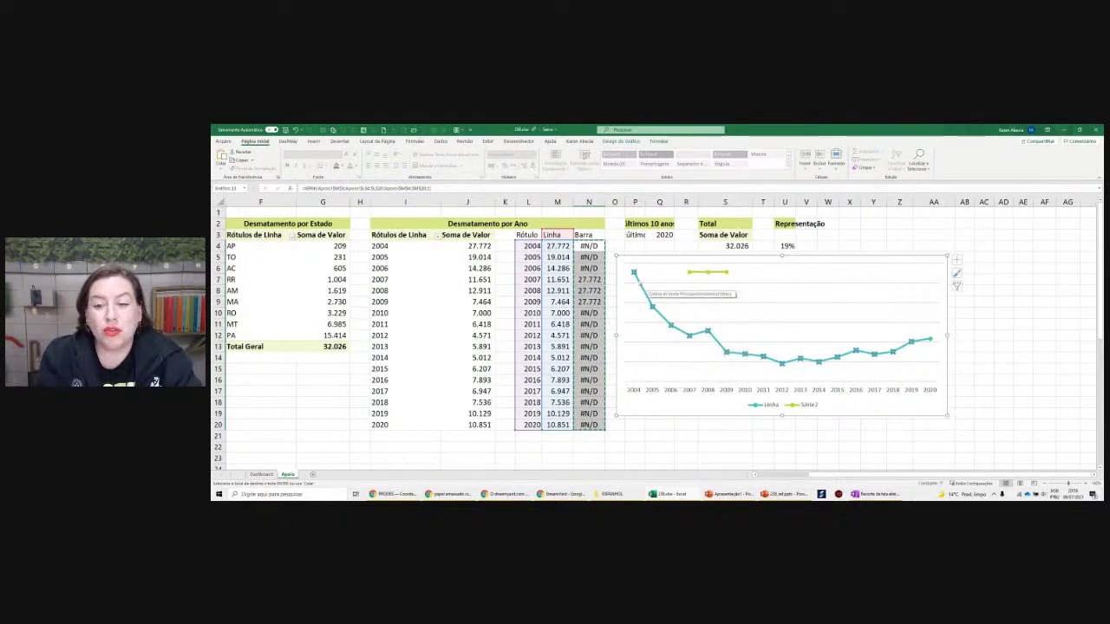
pyautogui.click(654, 290)
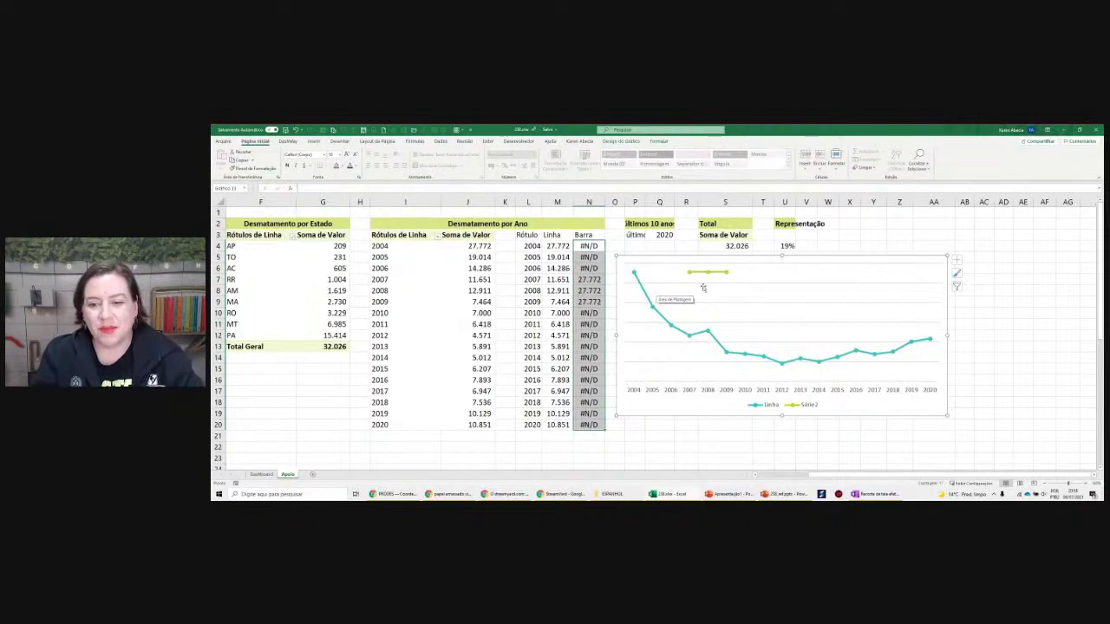
pyautogui.click(698, 273)
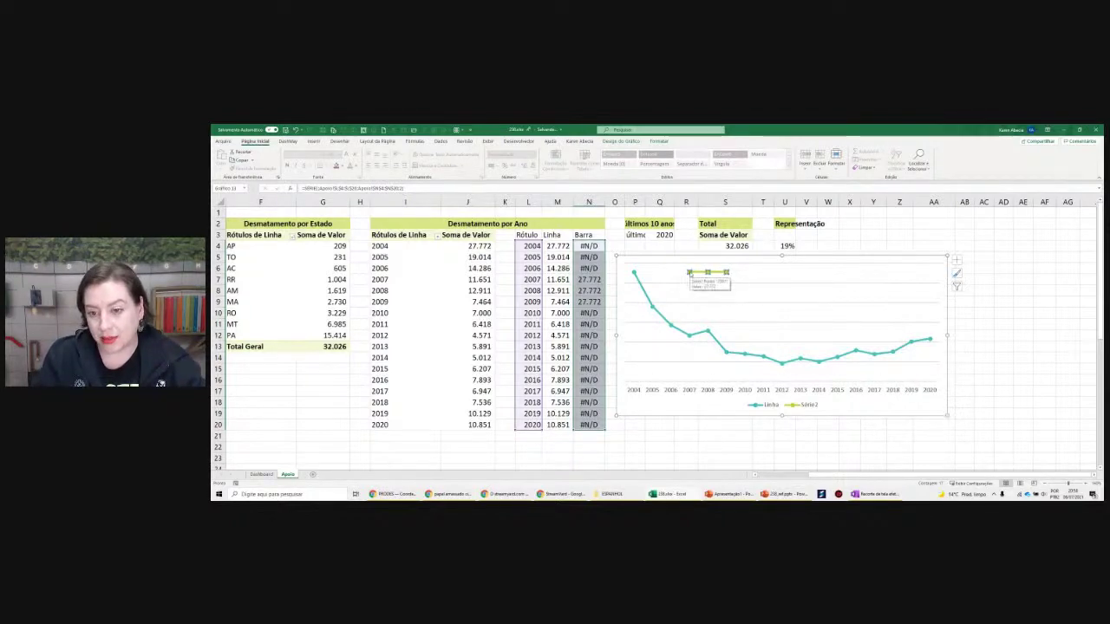
pyautogui.click(674, 261)
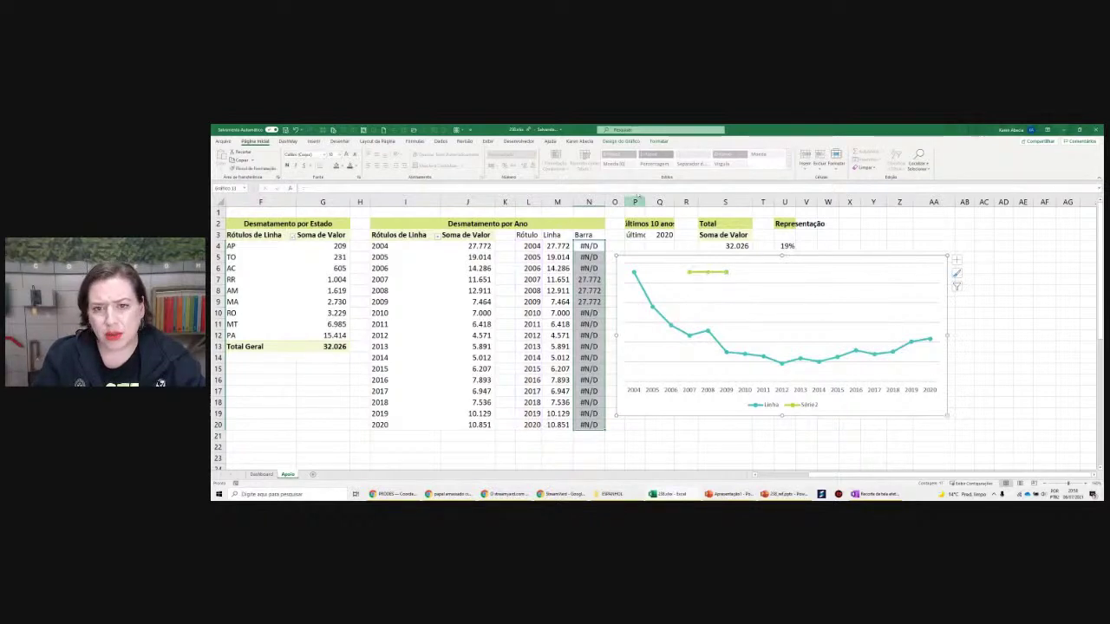
pyautogui.click(636, 141)
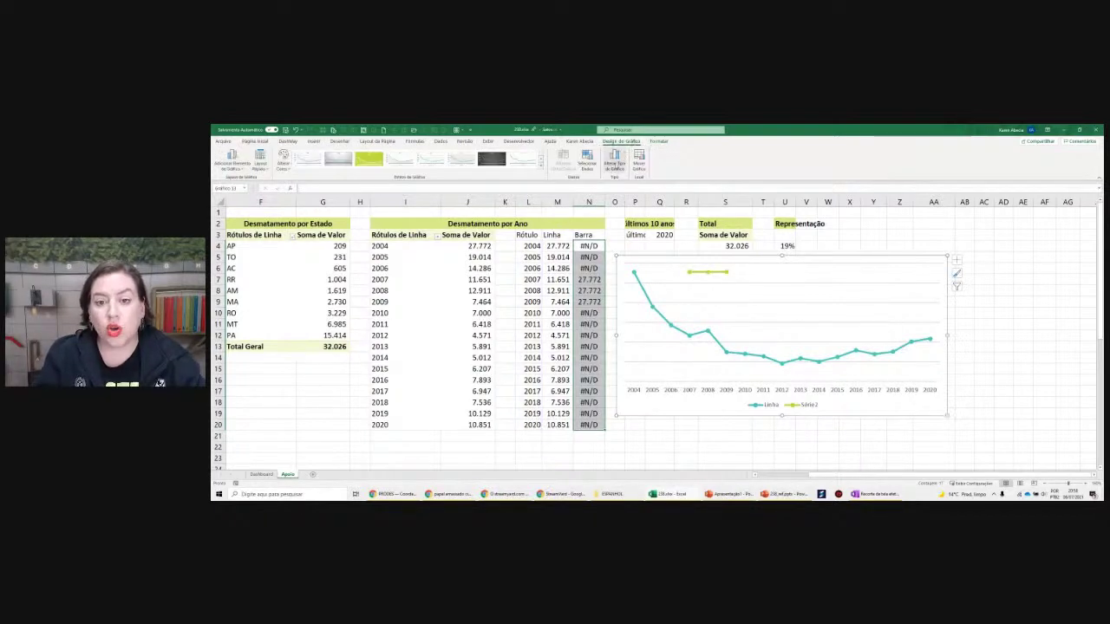
# Make a combo chart with Linha as Line with Markers and Série2 as Clustered Column, then enlarge it
pyautogui.click(614, 167)
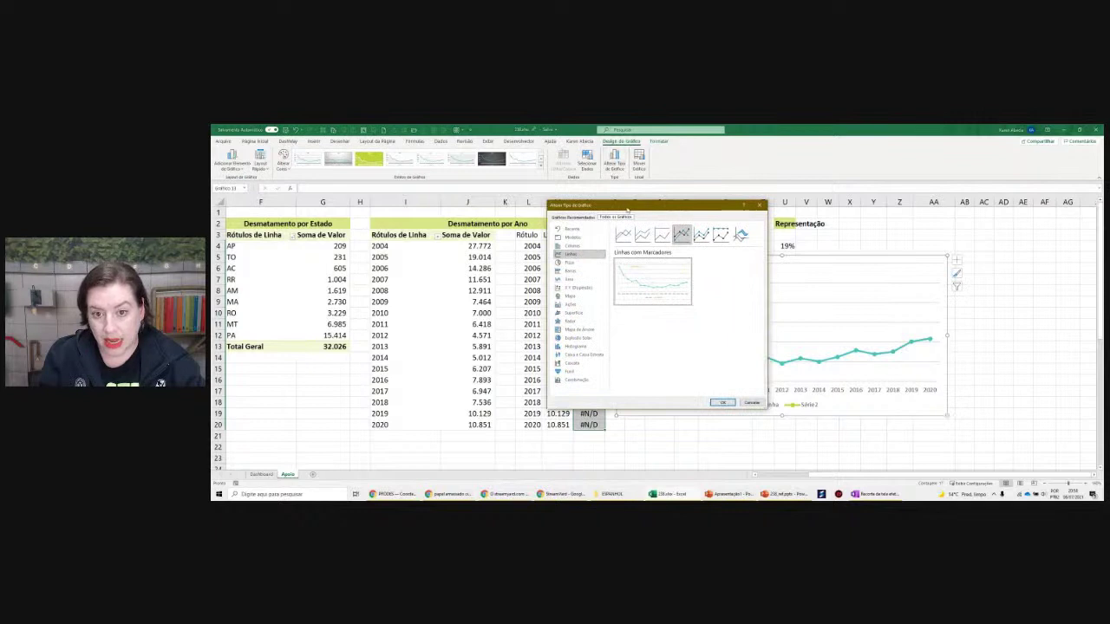
pyautogui.moveTo(627, 210); pyautogui.dragTo(452, 200)
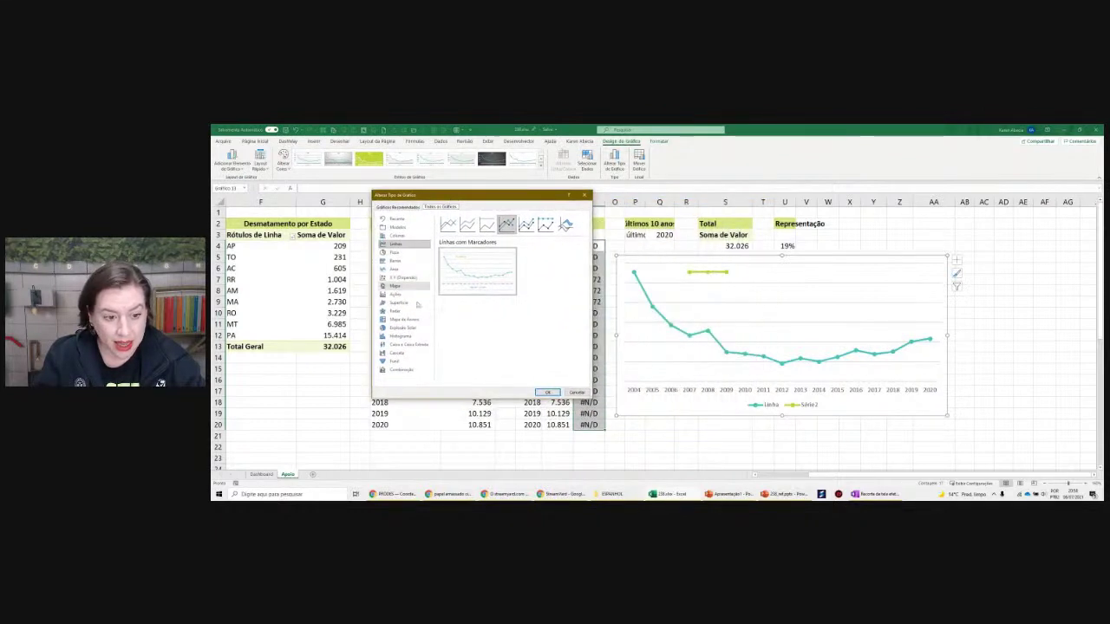
pyautogui.click(410, 371)
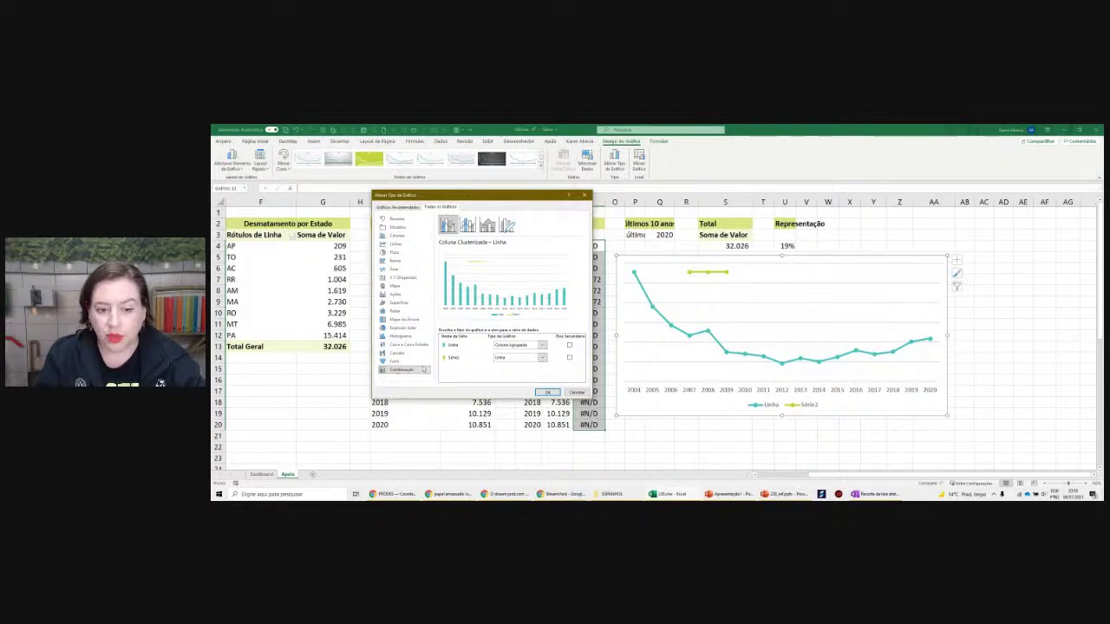
pyautogui.click(503, 346)
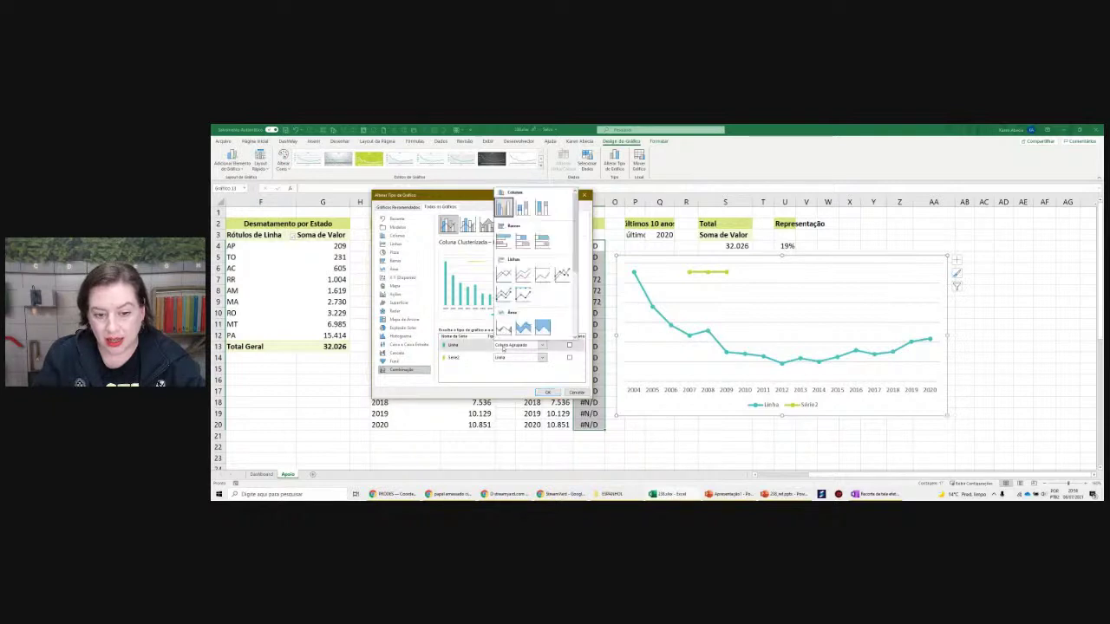
pyautogui.click(562, 274)
pyautogui.click(515, 359)
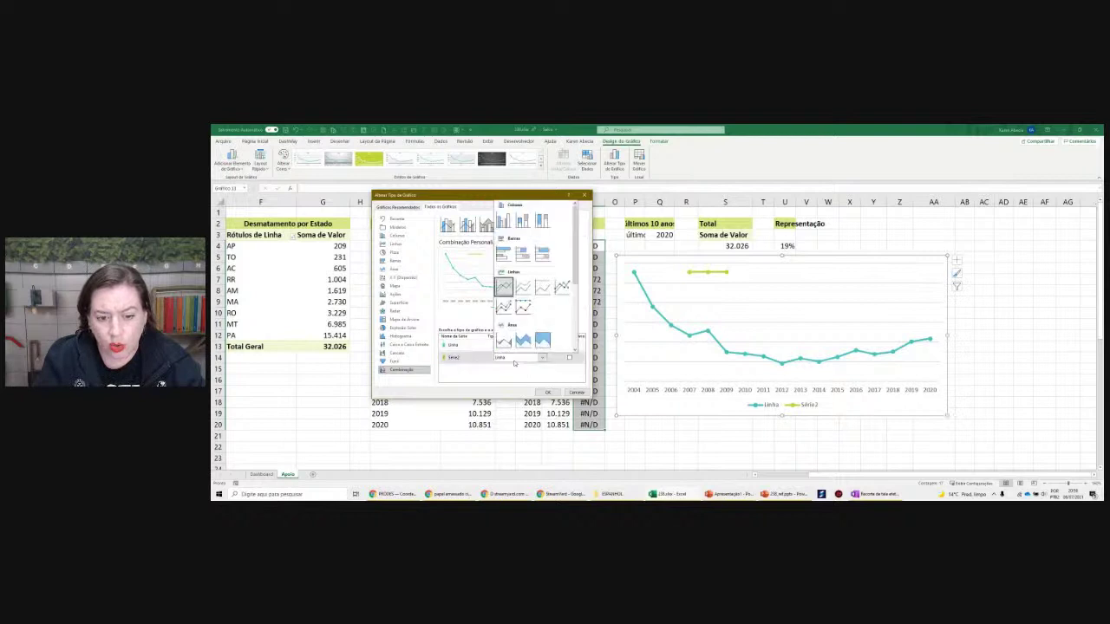
pyautogui.click(503, 221)
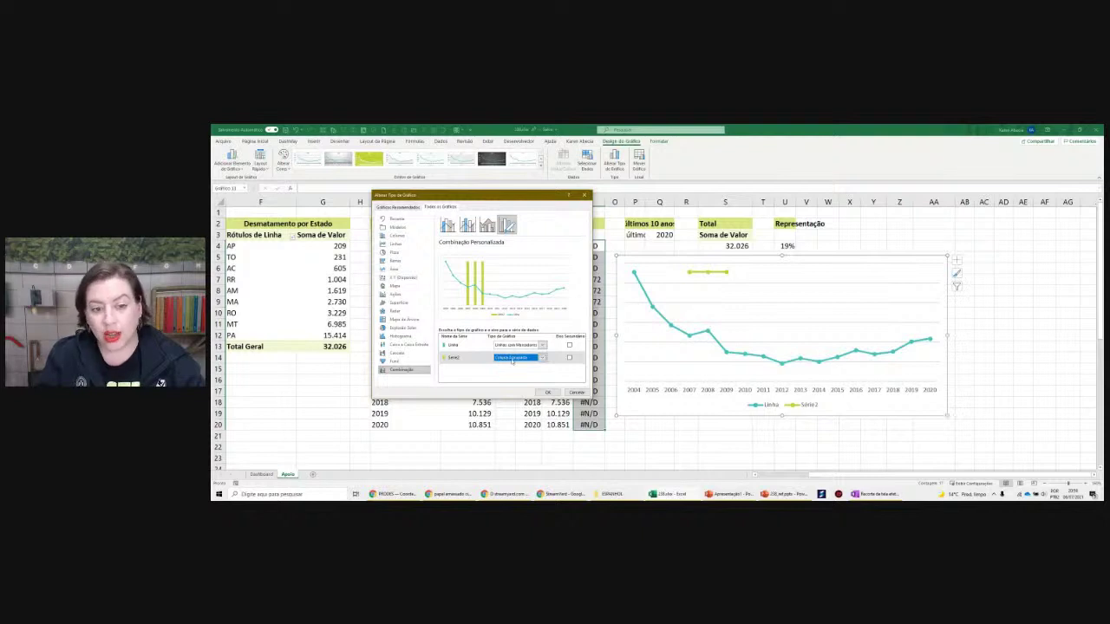
pyautogui.click(547, 393)
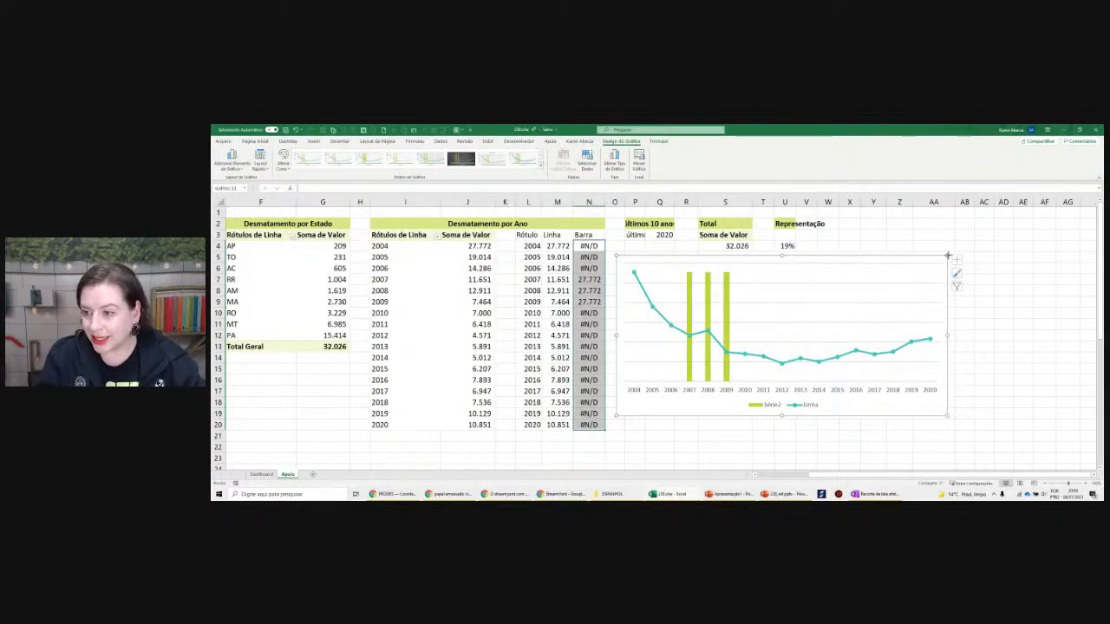
pyautogui.moveTo(948, 257); pyautogui.dragTo(999, 280)
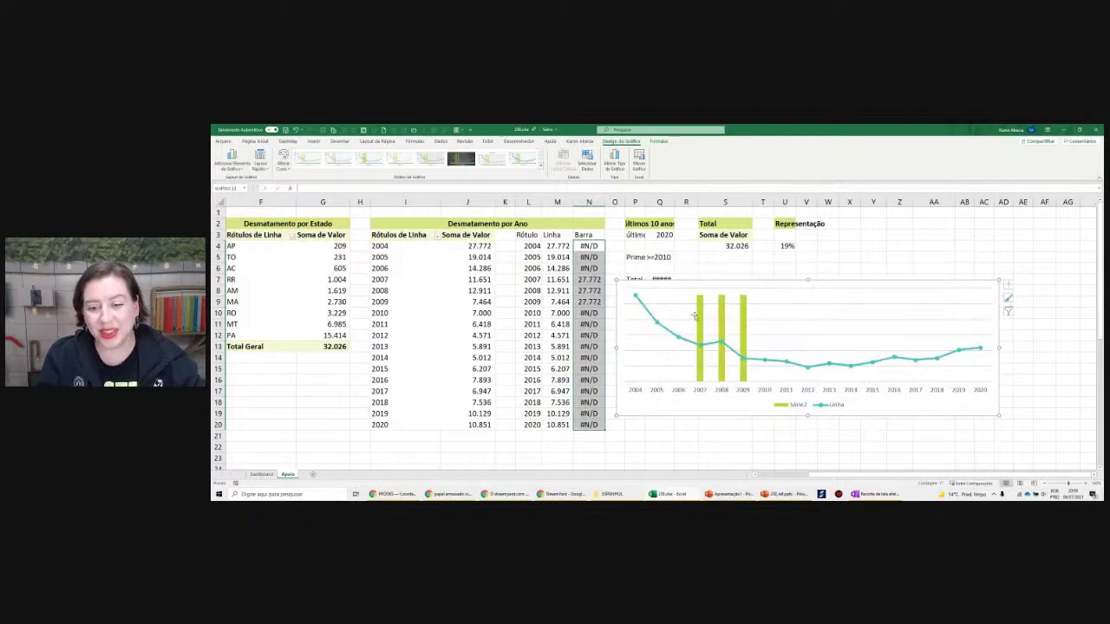
# Cut the combo chart from Apoio and paste it onto the Dashboard near the title
pyautogui.hotkey('ctrl', 'x')
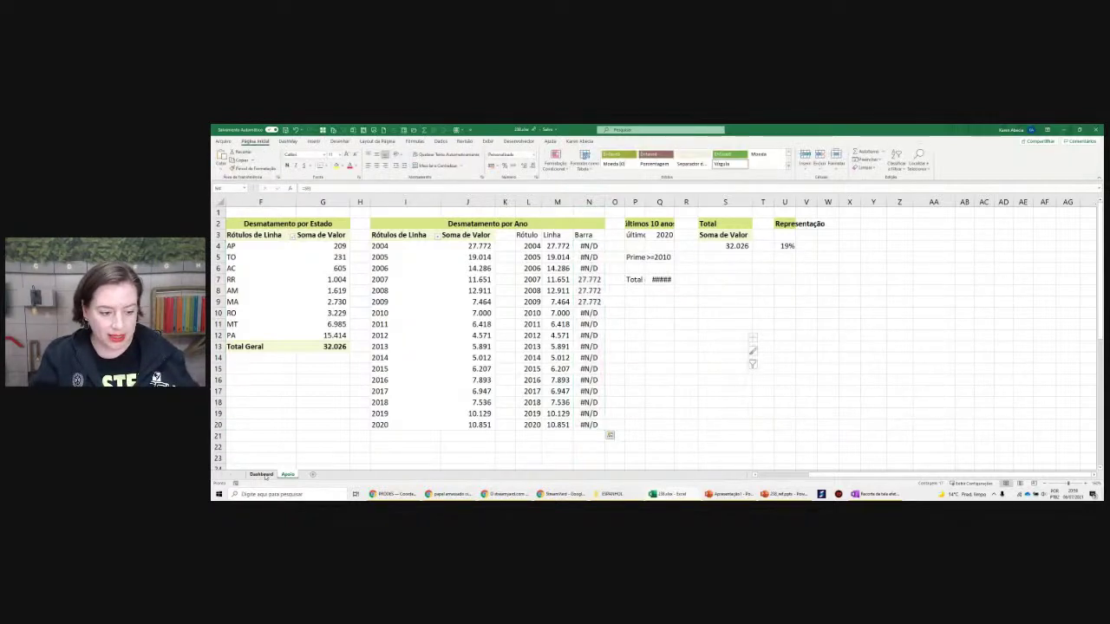
pyautogui.click(263, 474)
pyautogui.click(503, 440)
pyautogui.hotkey('ctrl', 'v')
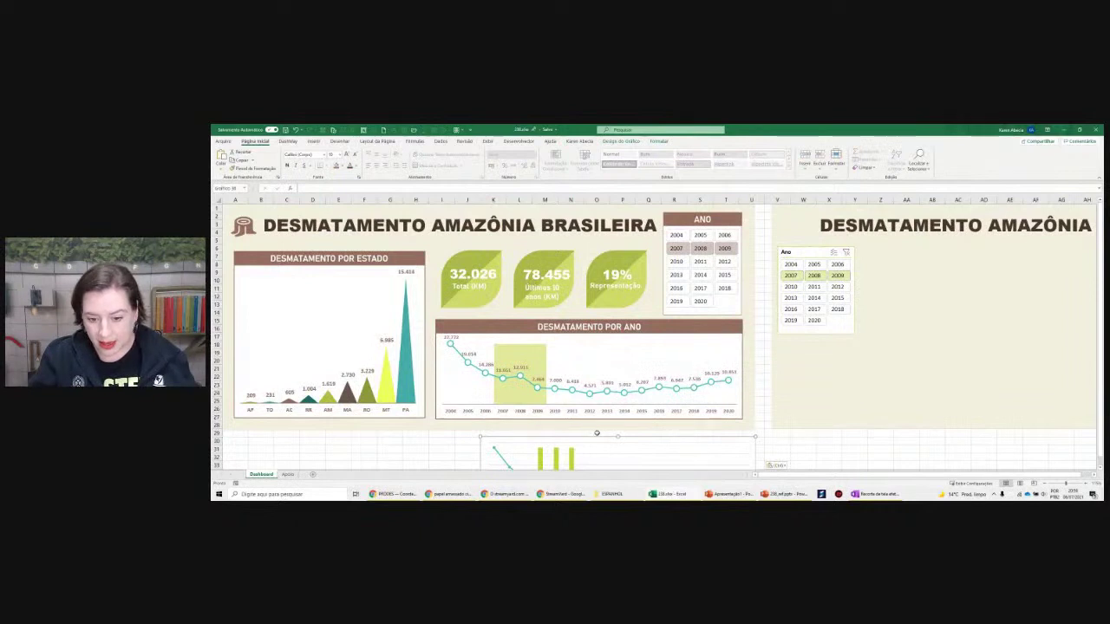
pyautogui.moveTo(595, 436); pyautogui.dragTo(470, 230)
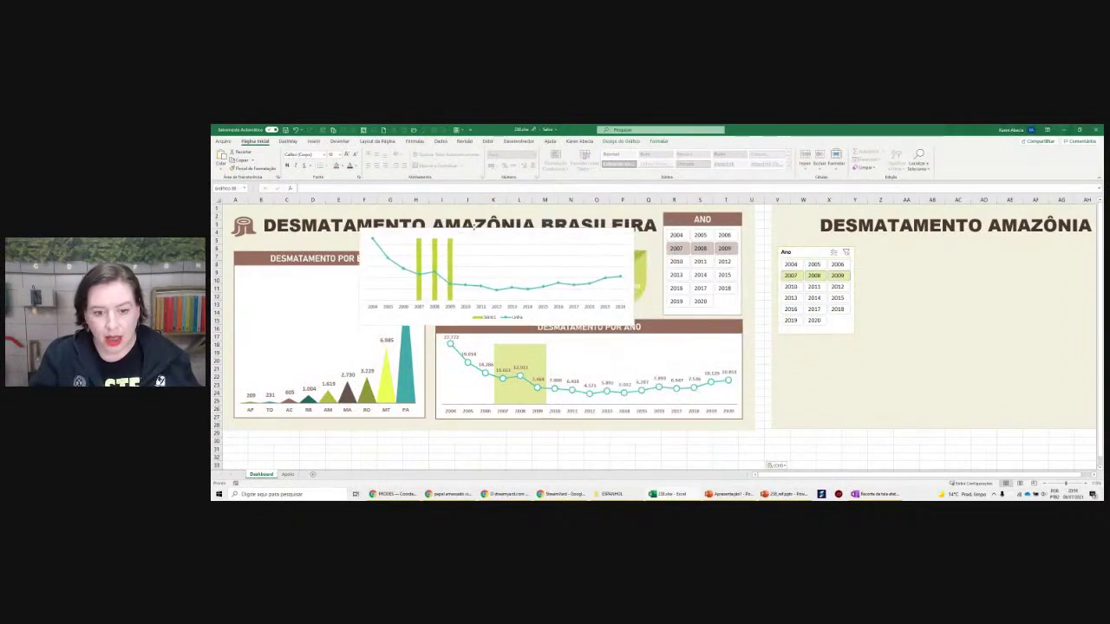
# Remove the gaps between the Série2 columns and fill them green
pyautogui.moveTo(447, 276)
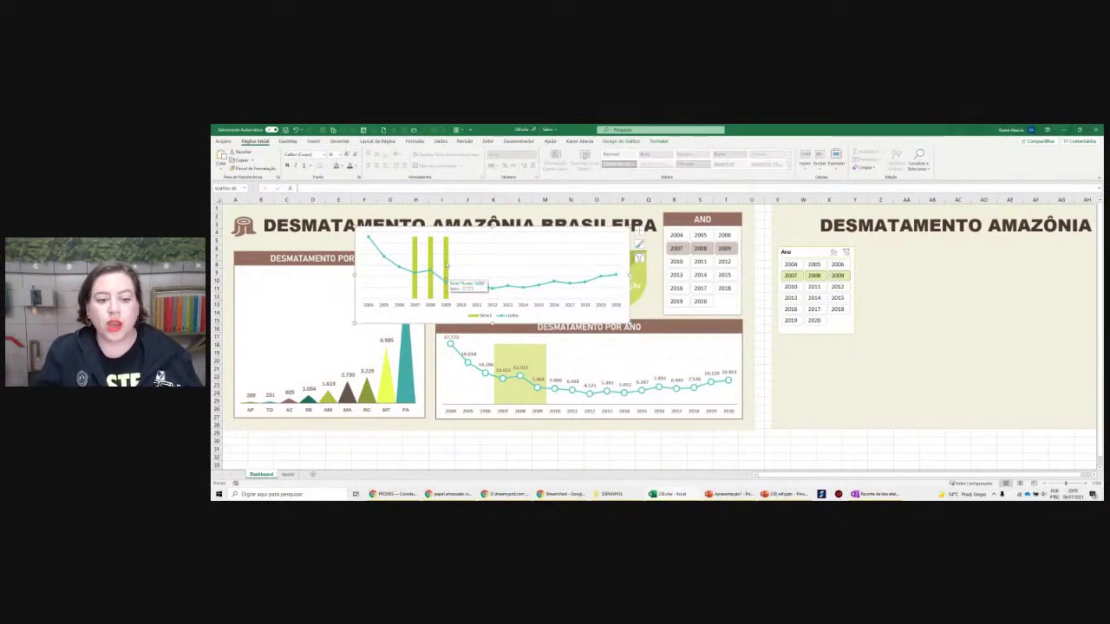
pyautogui.rightClick(446, 251)
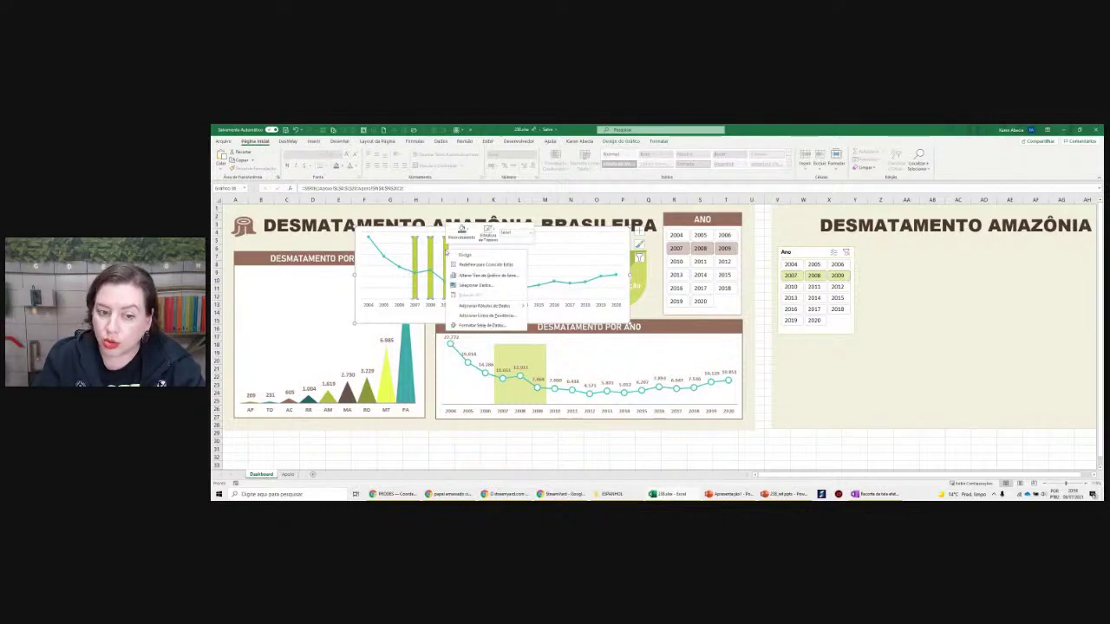
pyautogui.click(475, 325)
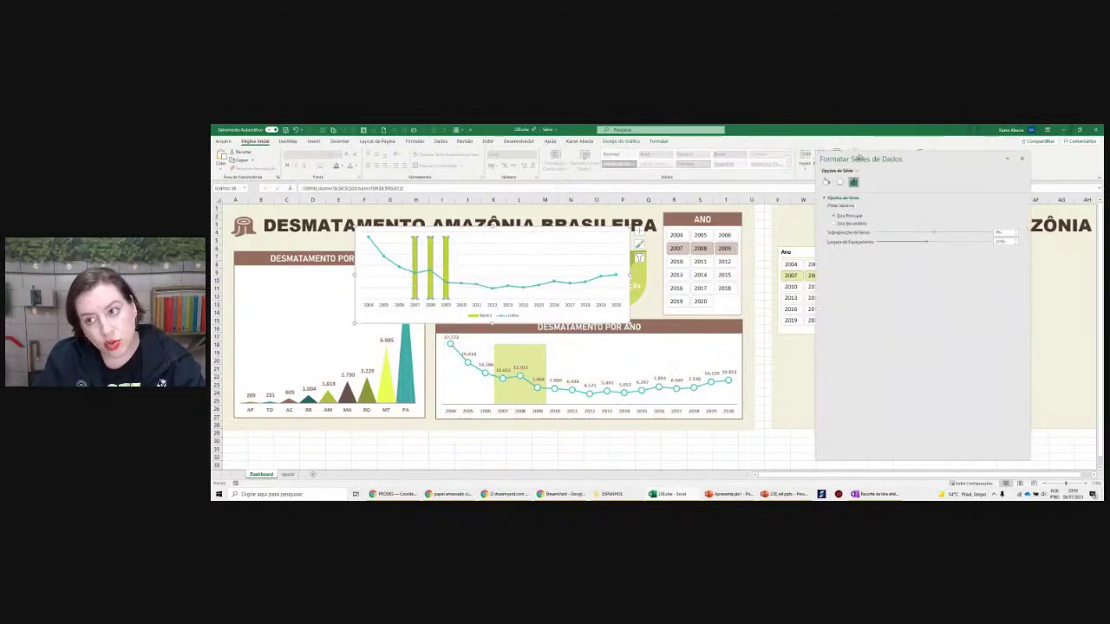
pyautogui.moveTo(858, 159); pyautogui.dragTo(676, 164)
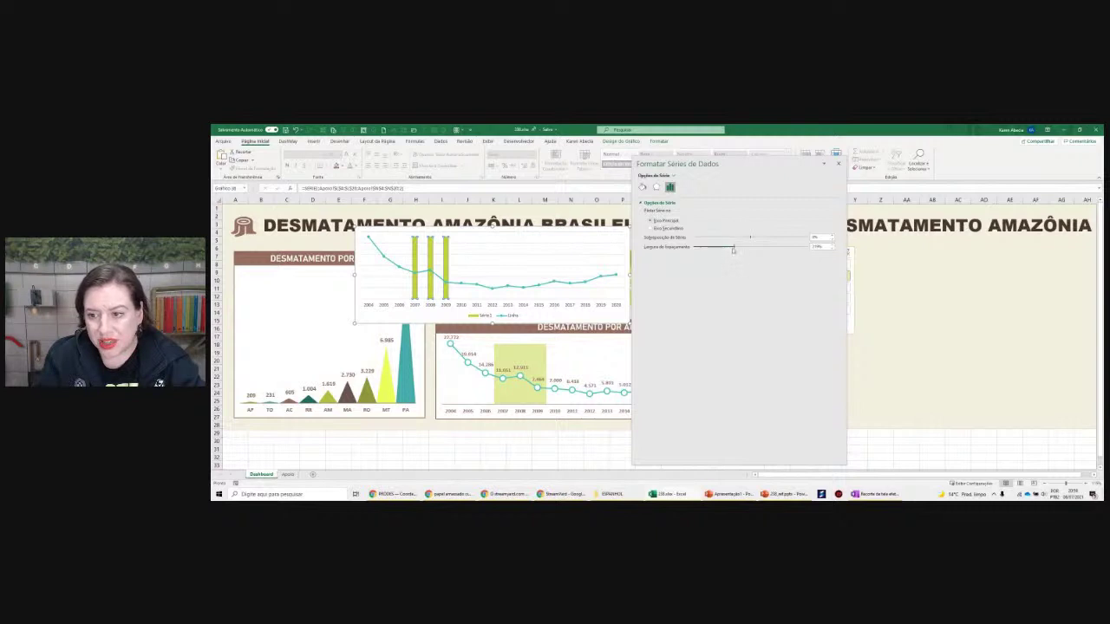
pyautogui.moveTo(675, 252); pyautogui.dragTo(673, 254)
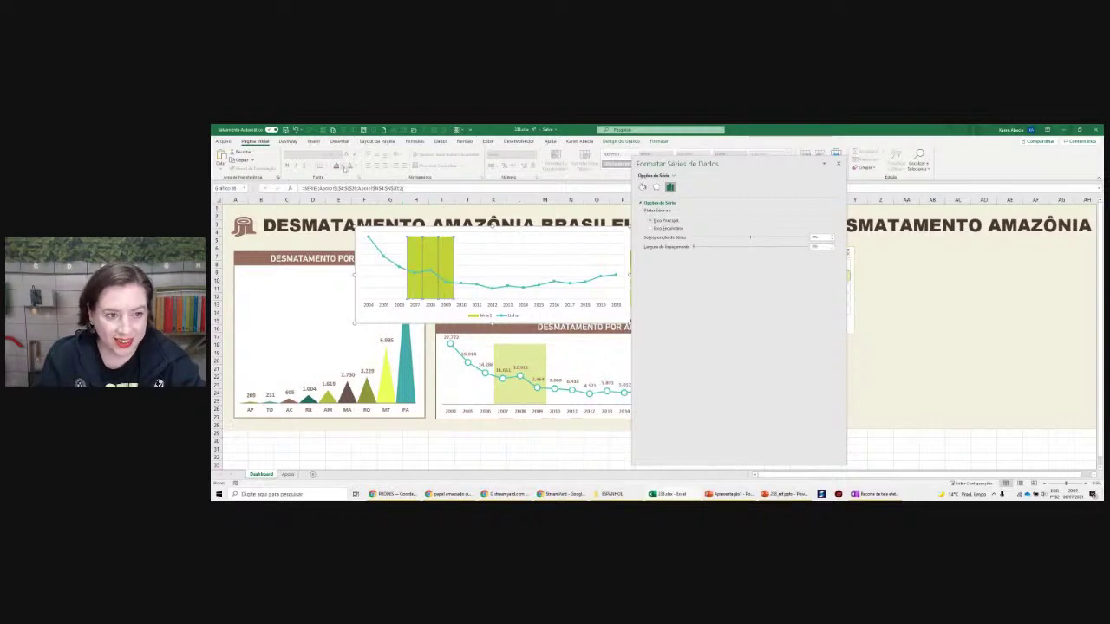
pyautogui.click(344, 166)
pyautogui.click(352, 280)
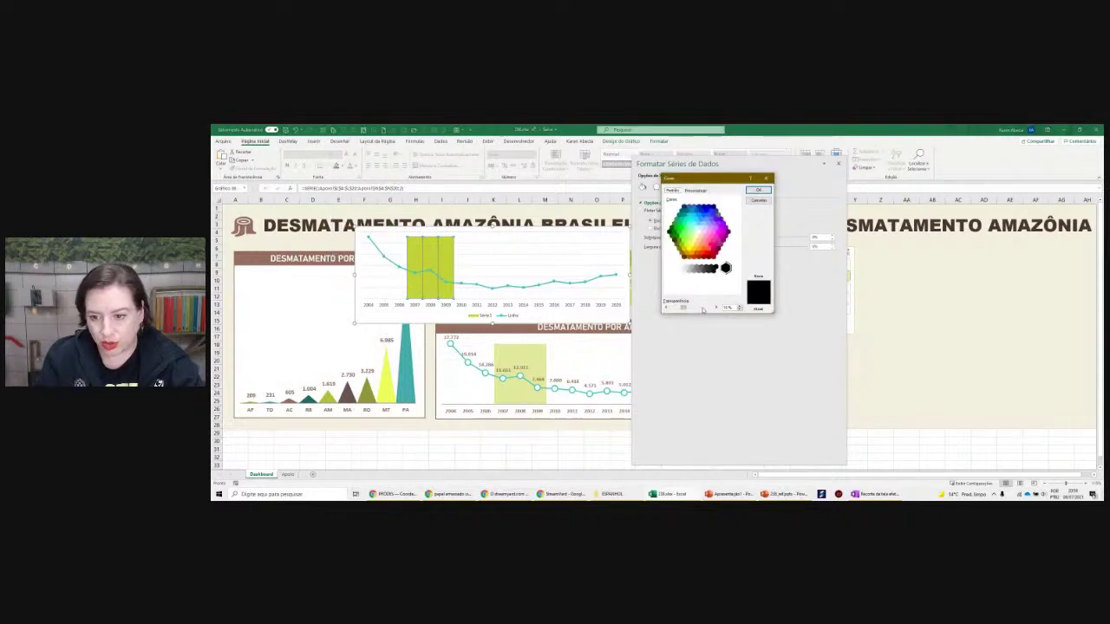
pyautogui.click(754, 190)
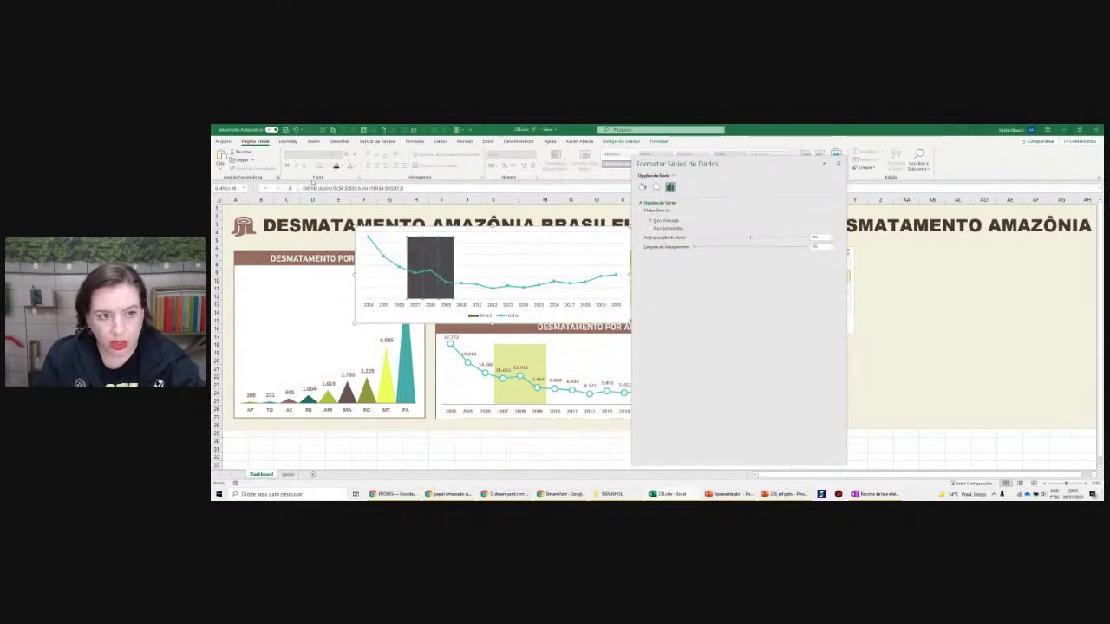
pyautogui.click(344, 166)
pyautogui.click(359, 193)
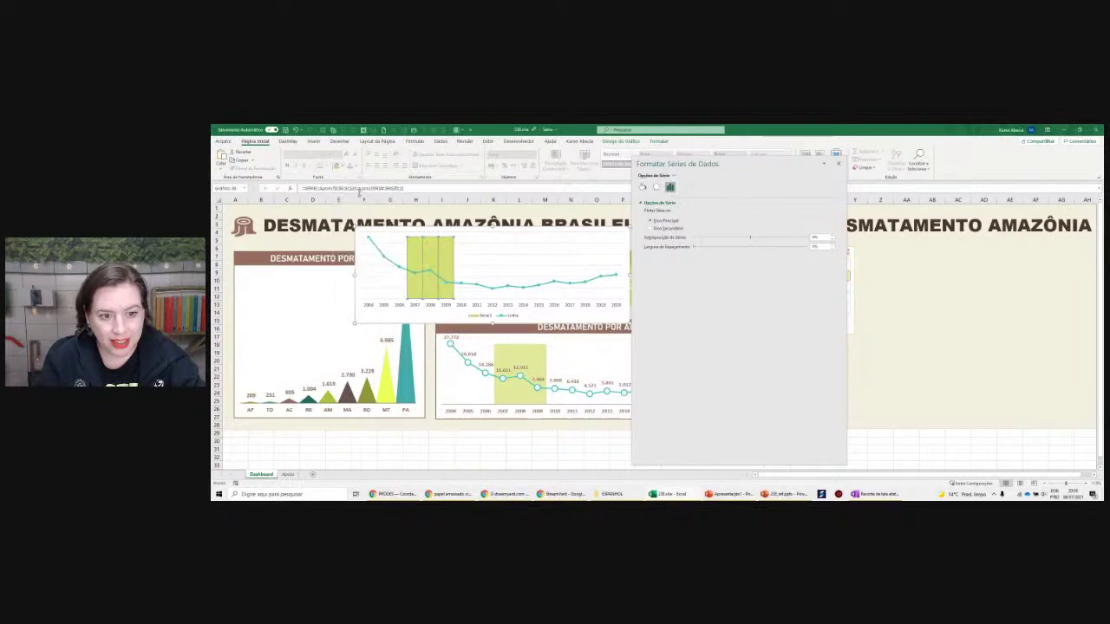
# Delete the combo chart's legend
pyautogui.click(517, 251)
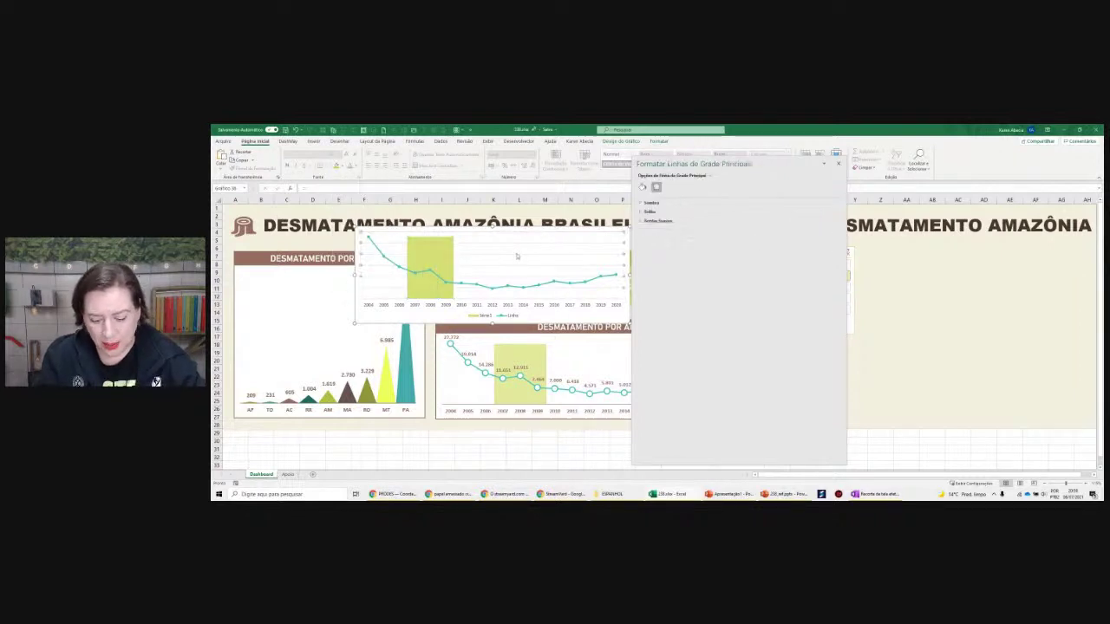
pyautogui.click(485, 316)
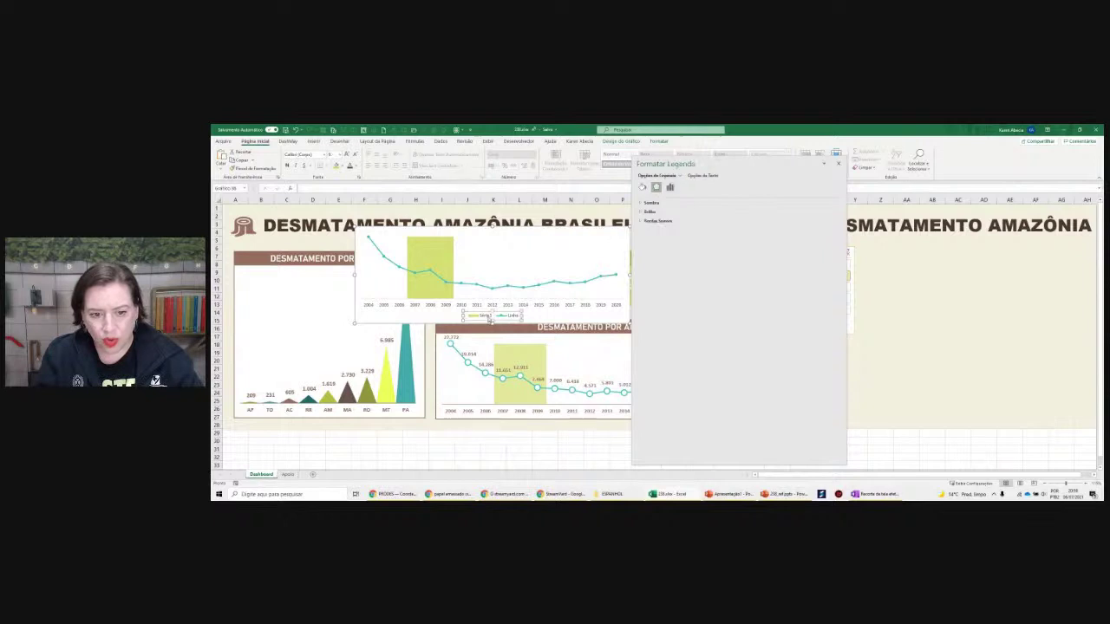
pyautogui.press('Delete')
# Try several years in the ANO slicer, finishing with 2013 selected
pyautogui.click(838, 163)
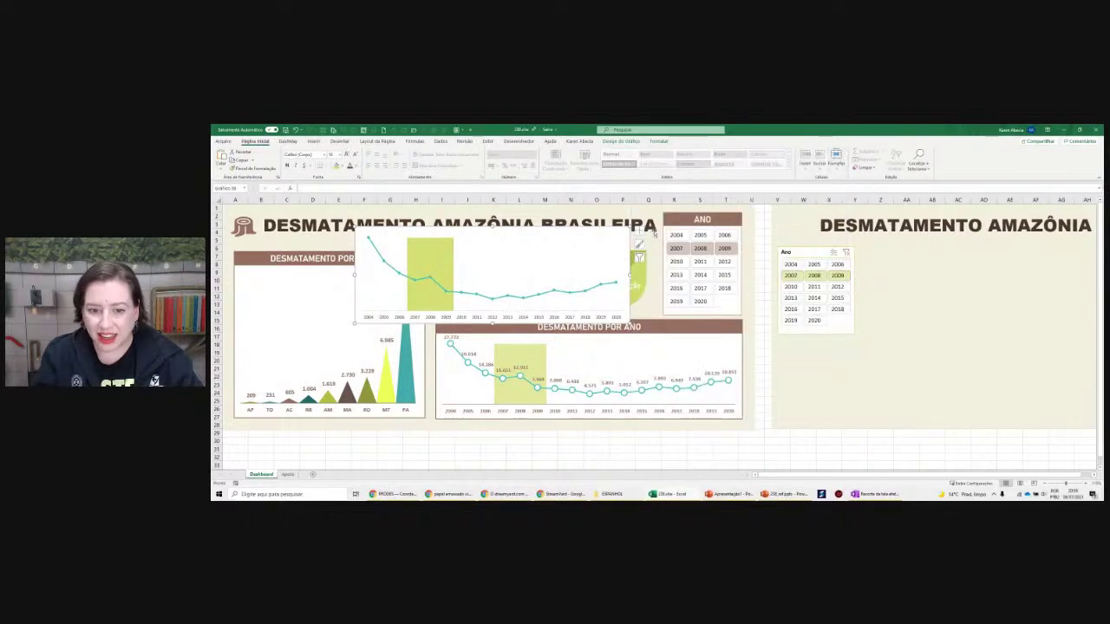
pyautogui.moveTo(677, 262); pyautogui.dragTo(724, 262)
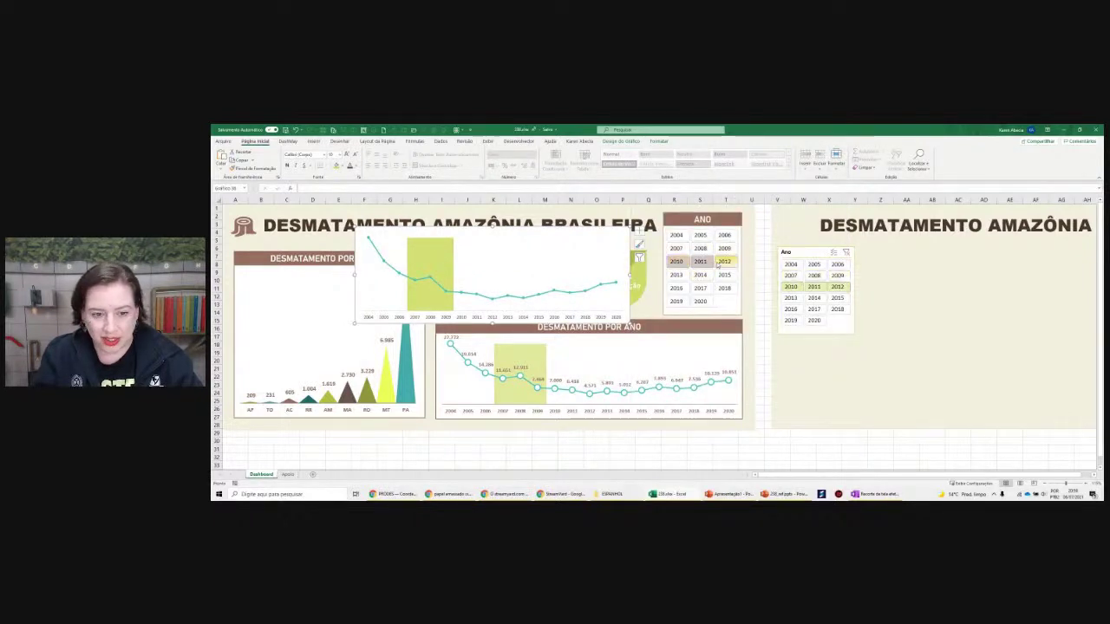
pyautogui.click(700, 275)
pyautogui.click(700, 288)
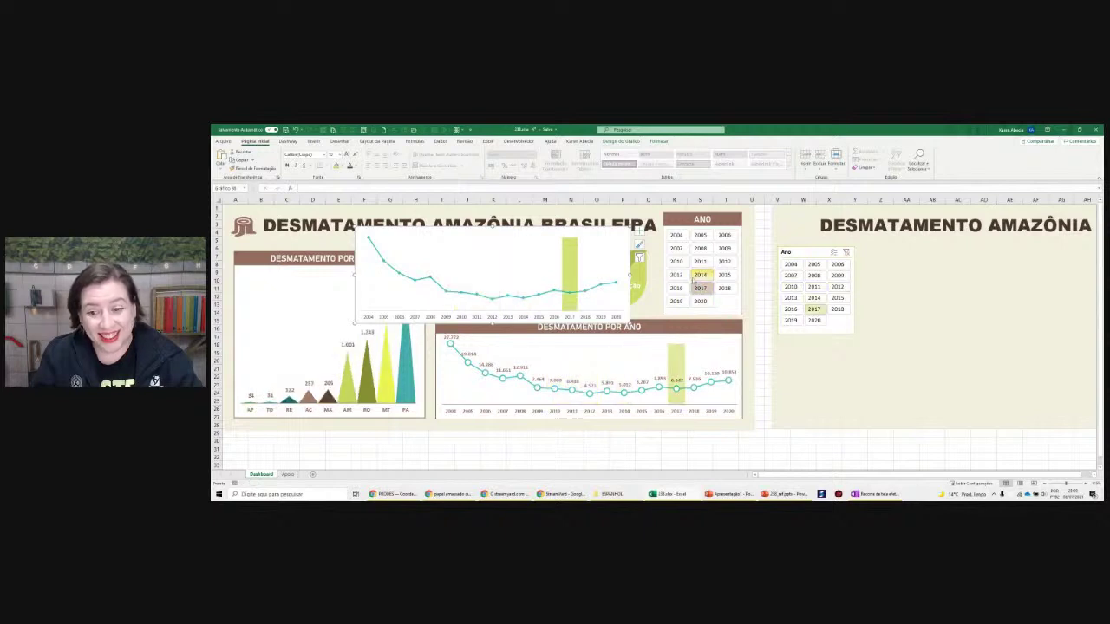
pyautogui.click(676, 275)
pyautogui.click(677, 262)
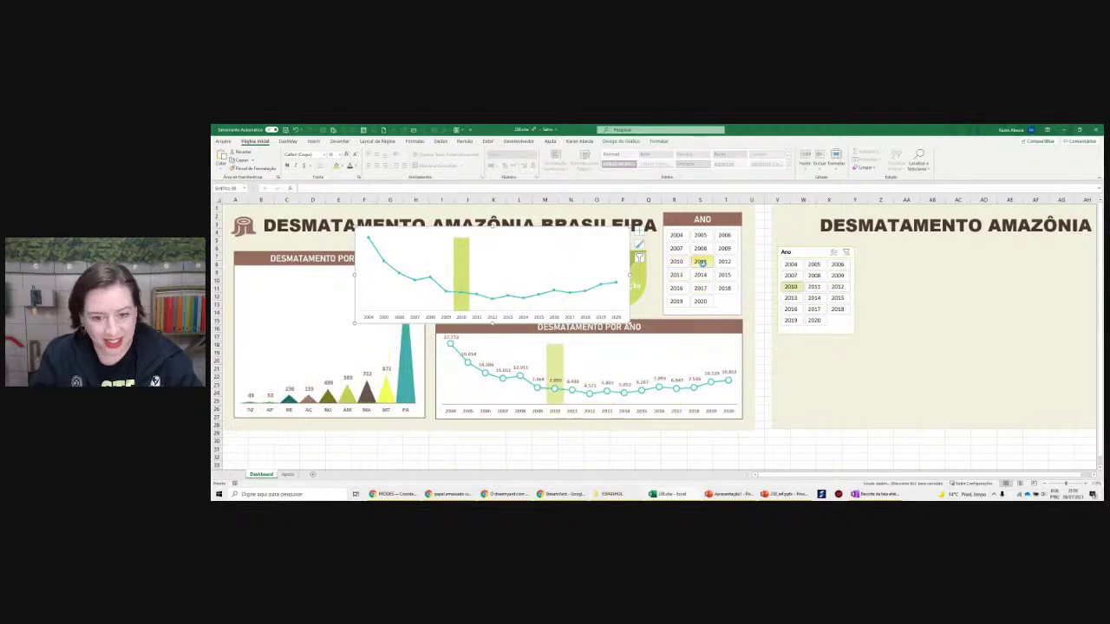
pyautogui.click(700, 262)
pyautogui.click(677, 262)
pyautogui.click(677, 275)
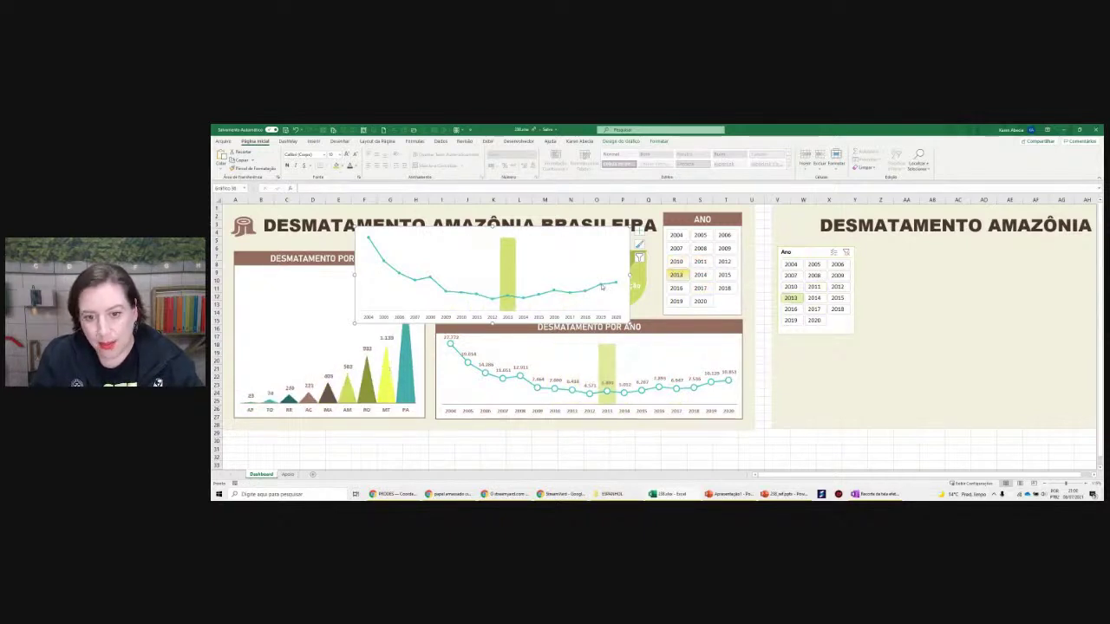
pyautogui.rightClick(605, 285)
# Add data labels positioned above the Linha points and shrink the plot area to fit them
pyautogui.click(612, 340)
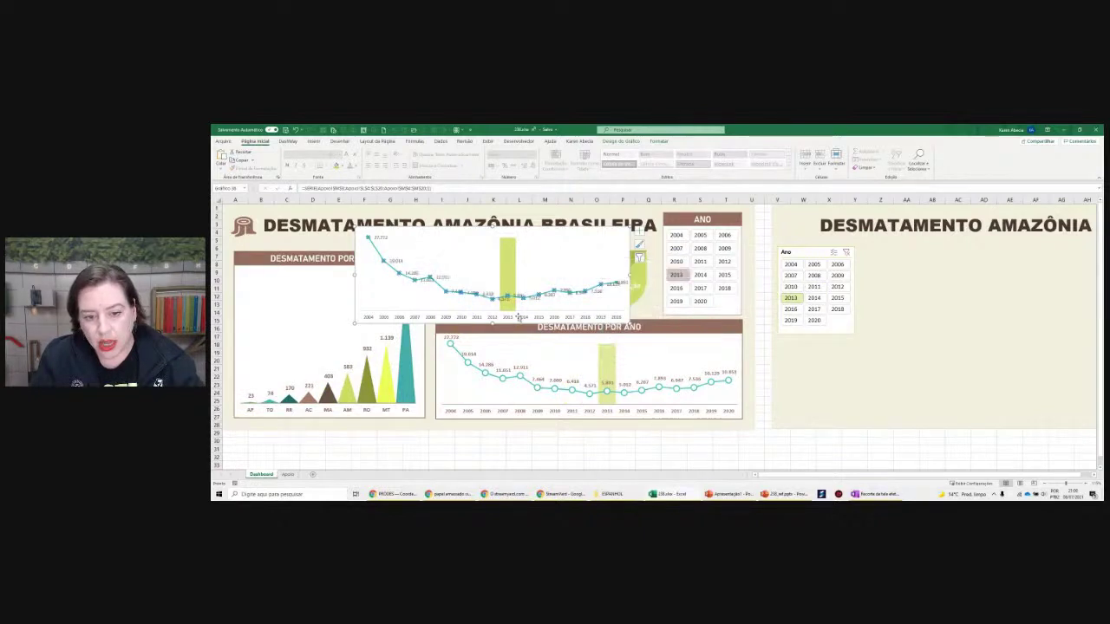
pyautogui.rightClick(503, 299)
pyautogui.click(524, 382)
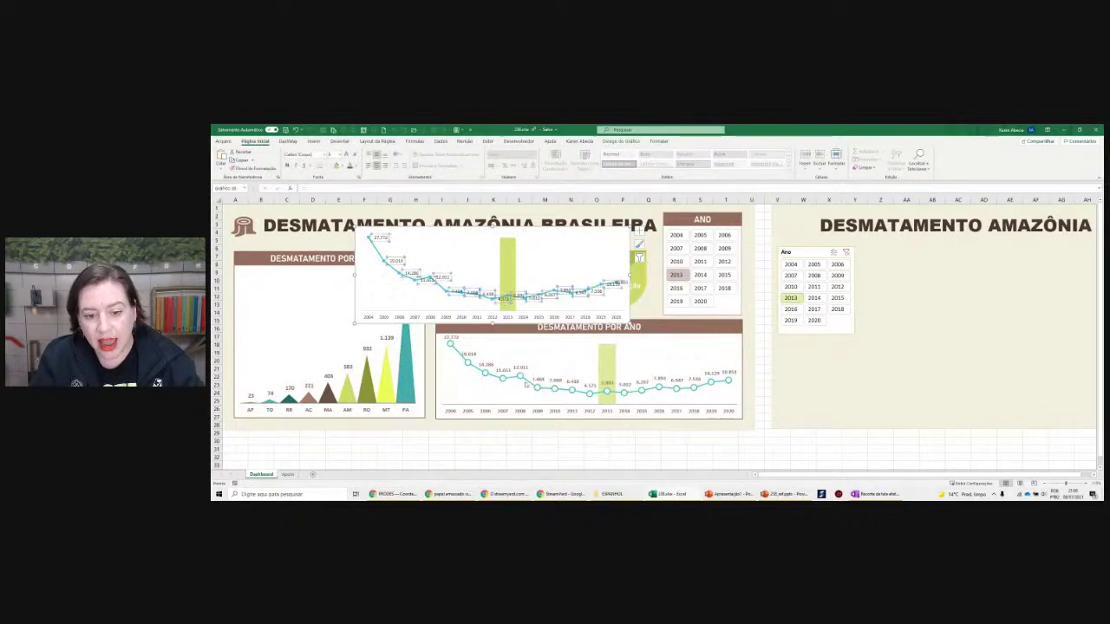
pyautogui.click(658, 323)
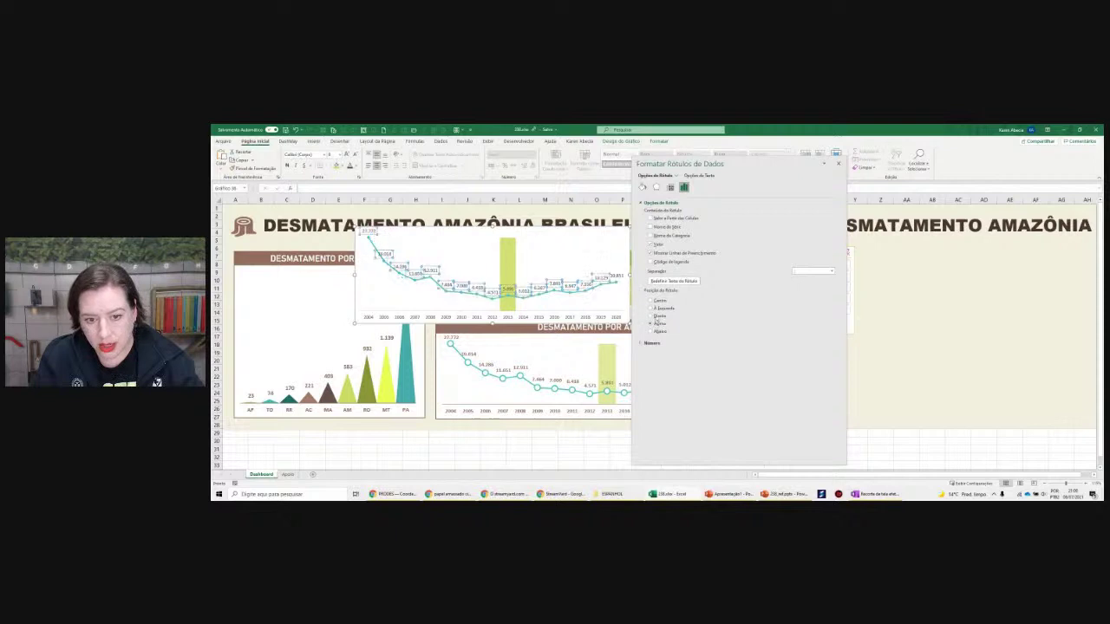
pyautogui.click(839, 164)
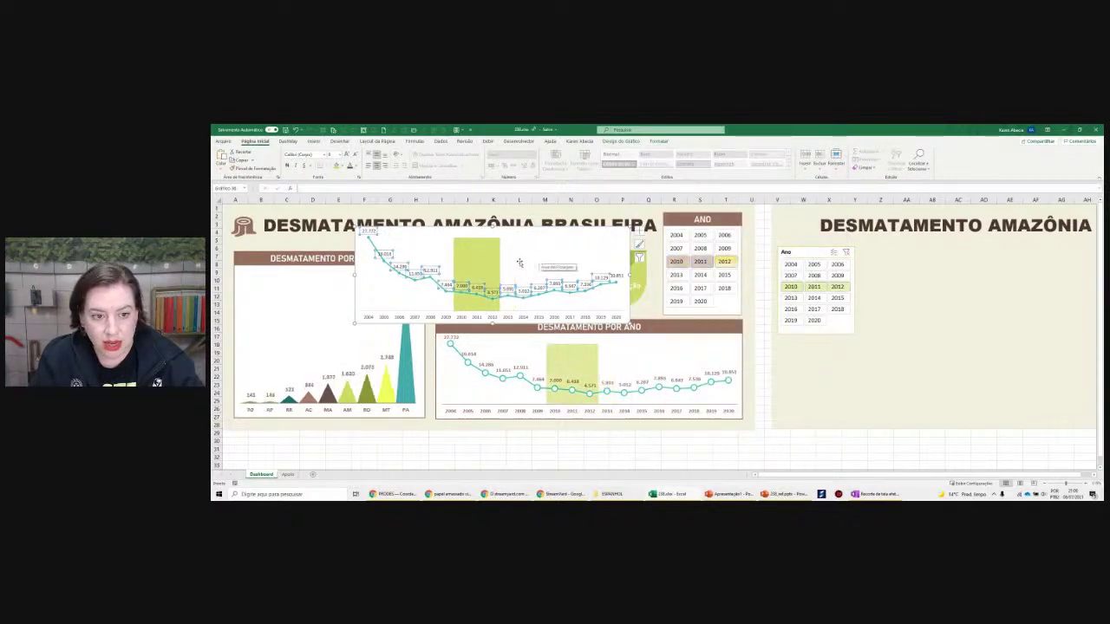
pyautogui.click(517, 263)
pyautogui.moveTo(485, 258); pyautogui.dragTo(512, 290)
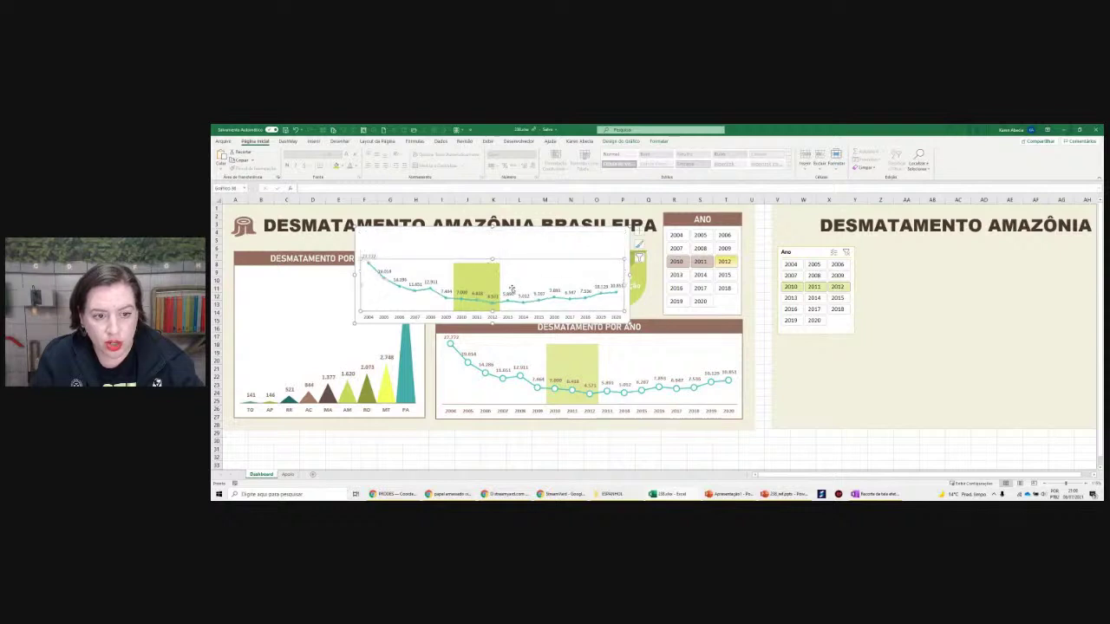
# Filter the ANO slicer to the years 2016–2018
pyautogui.click(677, 275)
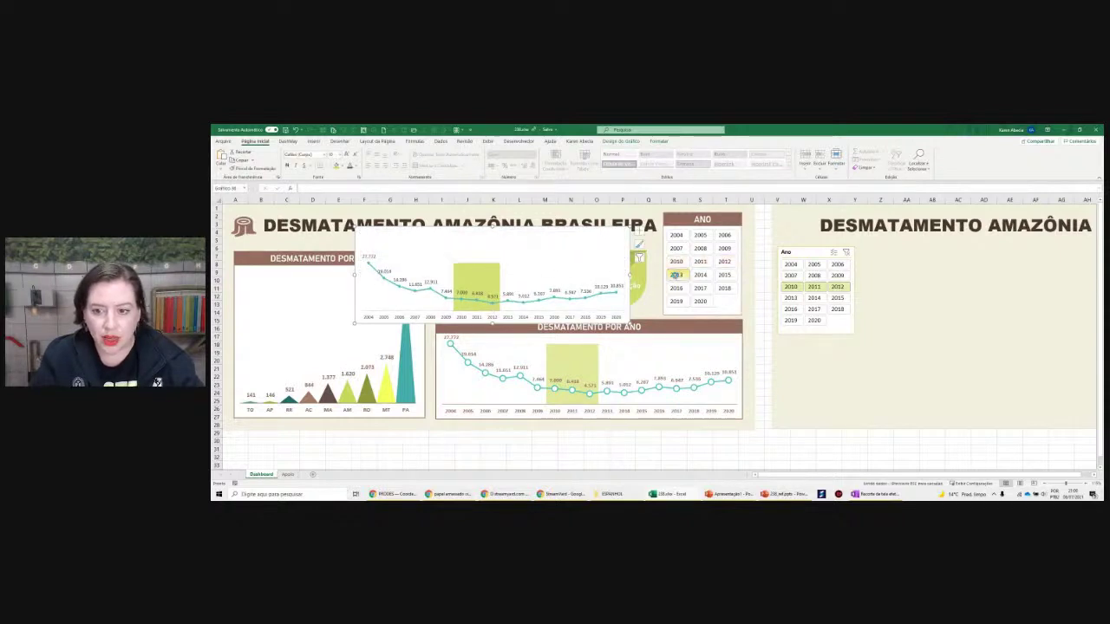
pyautogui.click(701, 275)
pyautogui.click(724, 275)
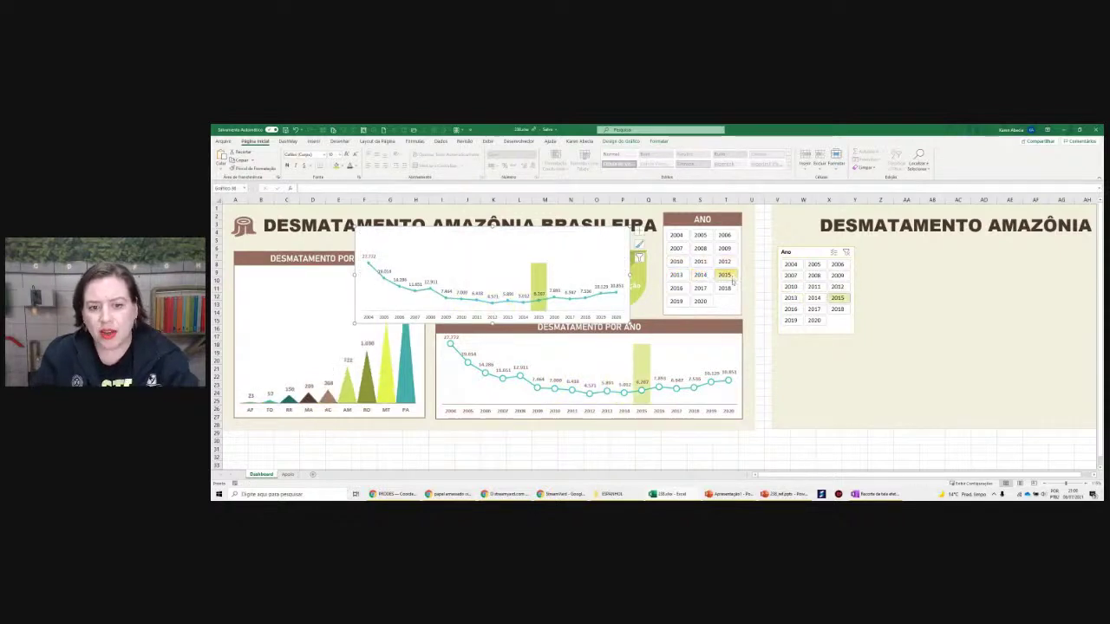
pyautogui.click(724, 288)
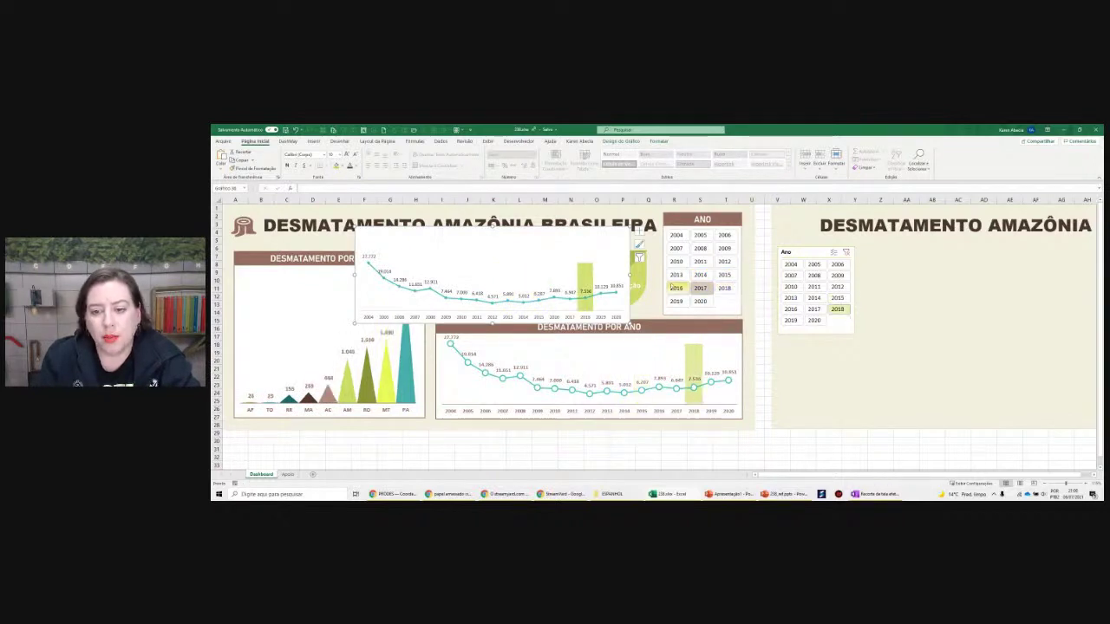
pyautogui.click(701, 288)
pyautogui.moveTo(724, 288); pyautogui.dragTo(677, 288)
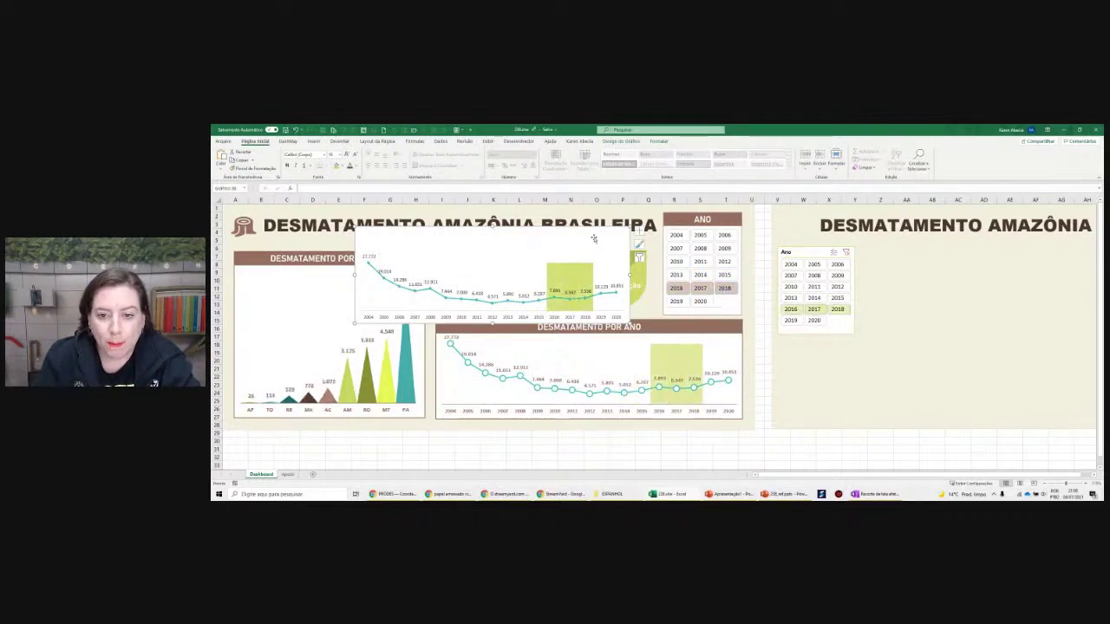
# Move the copied line chart below the right-hand Ano slicer and check the 13% KPI card
pyautogui.moveTo(588, 232); pyautogui.dragTo(1005, 357)
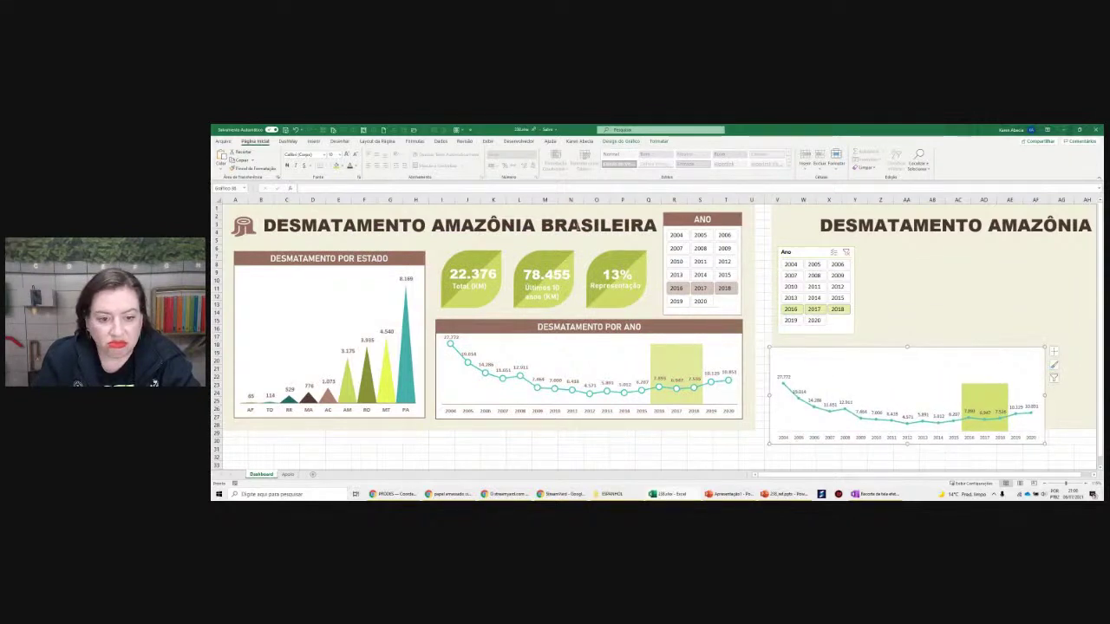
pyautogui.click(525, 441)
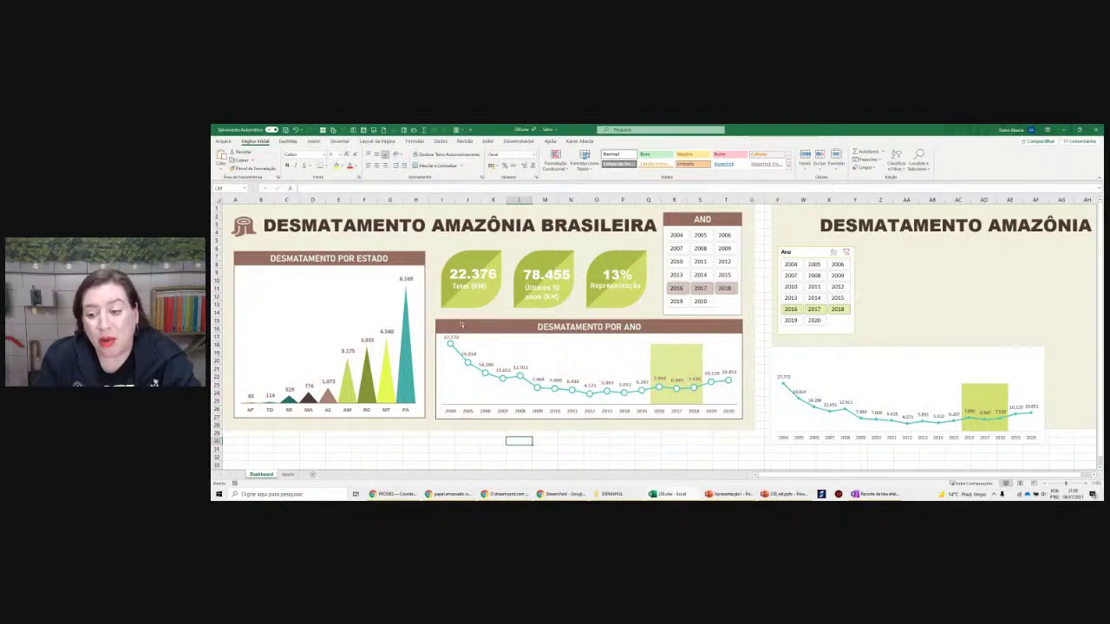
pyautogui.click(612, 282)
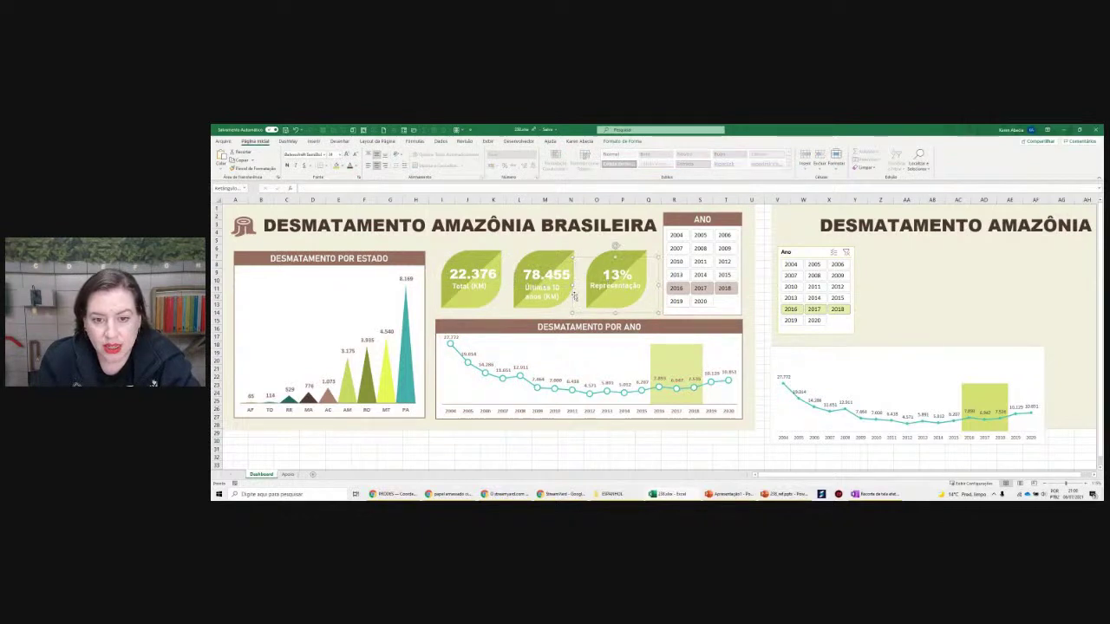
pyautogui.click(623, 449)
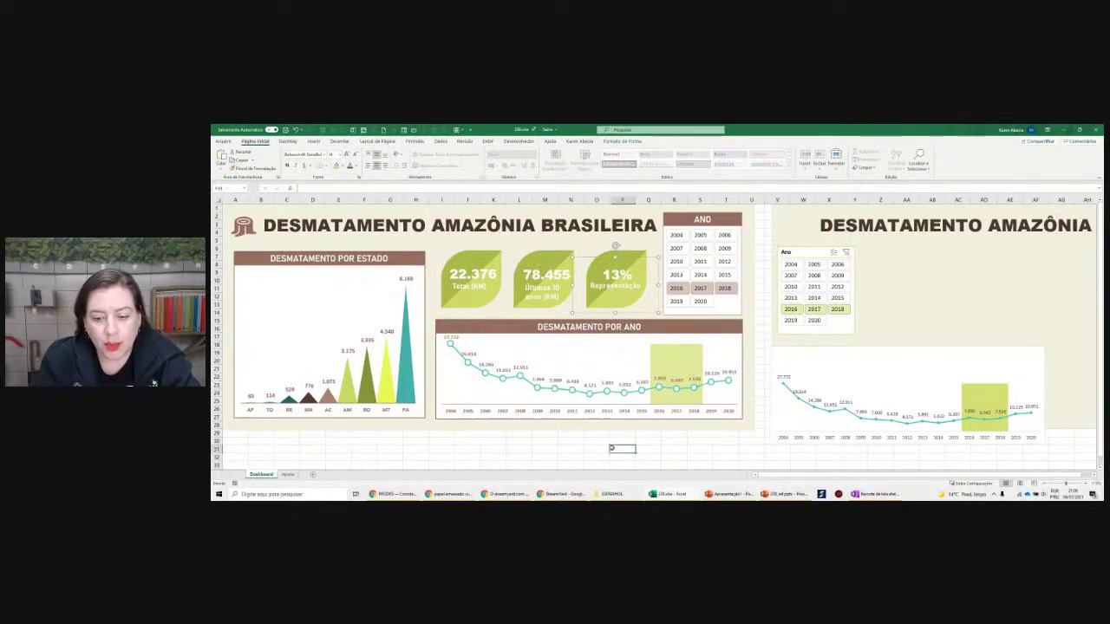
# Scroll down and select the 22.376 total KPI card
pyautogui.scroll(-3, 521, 277)
pyautogui.scroll(-2, 392, 332)
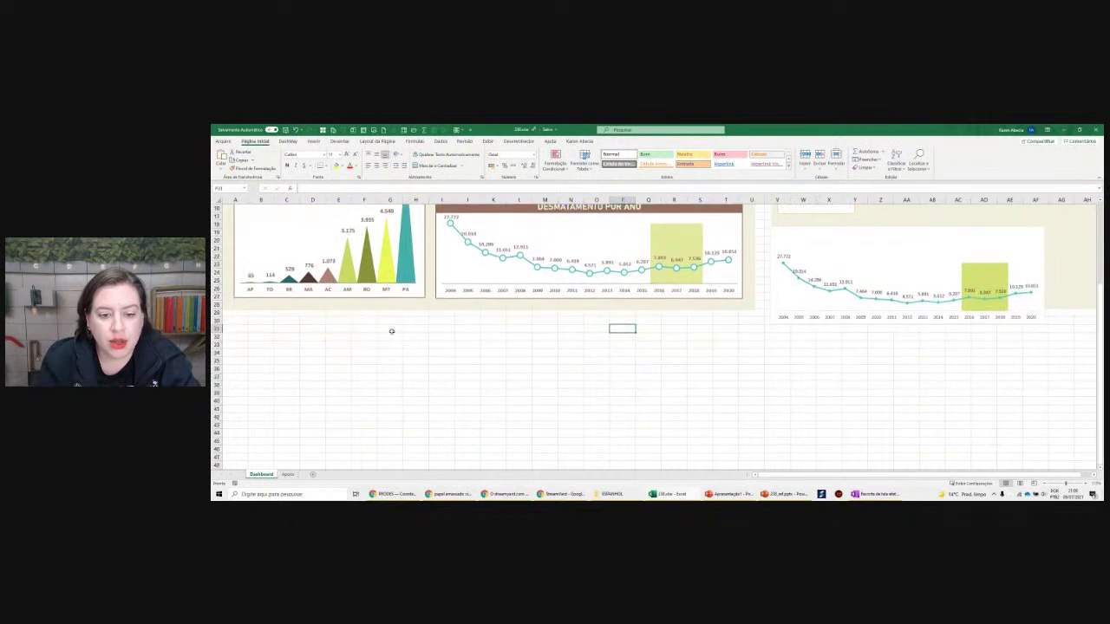
pyautogui.click(483, 334)
pyautogui.scroll(5, 484, 336)
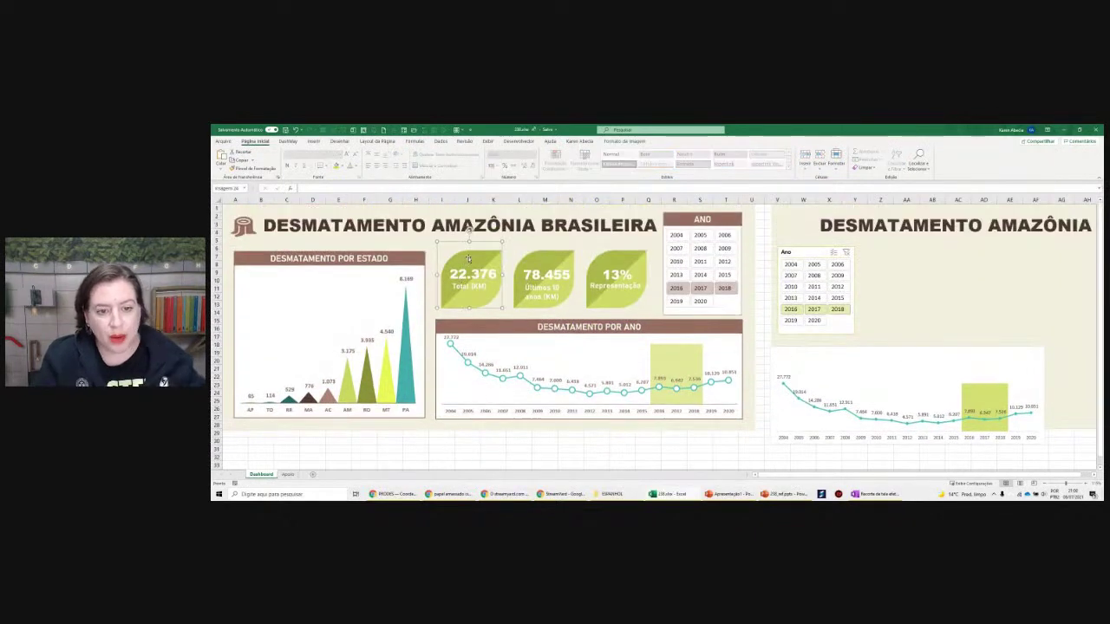
pyautogui.moveTo(460, 272)
pyautogui.mouseDown()
pyautogui.moveTo(453, 460)
pyautogui.moveTo(477, 295)
pyautogui.mouseUp()
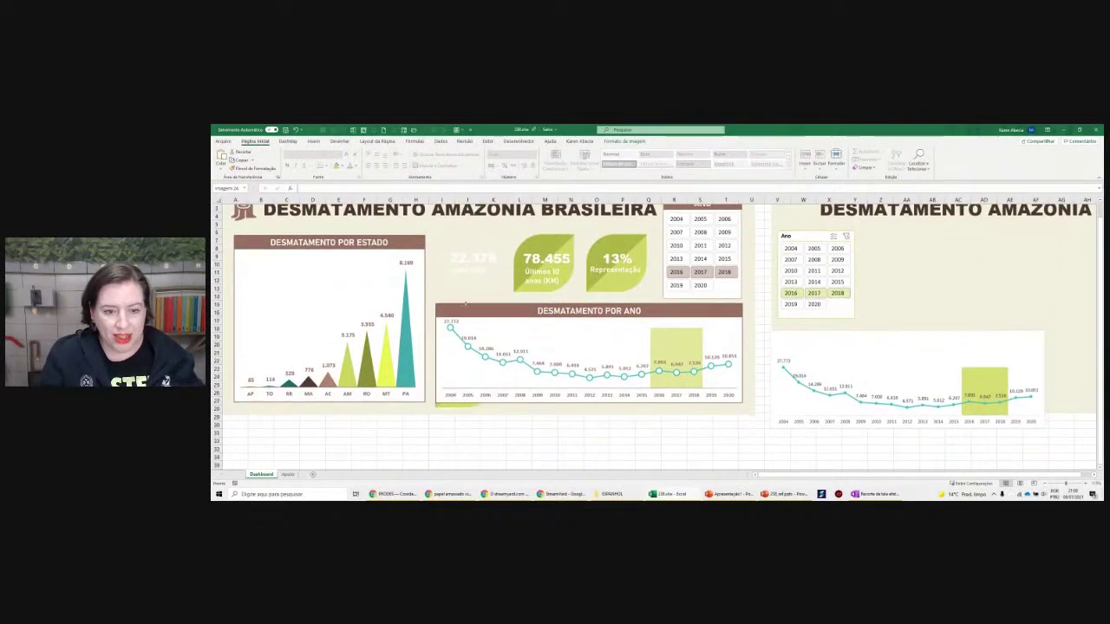
# Switch to the Apoio sheet and scroll back to column A to show the leaf shapes
pyautogui.click(287, 475)
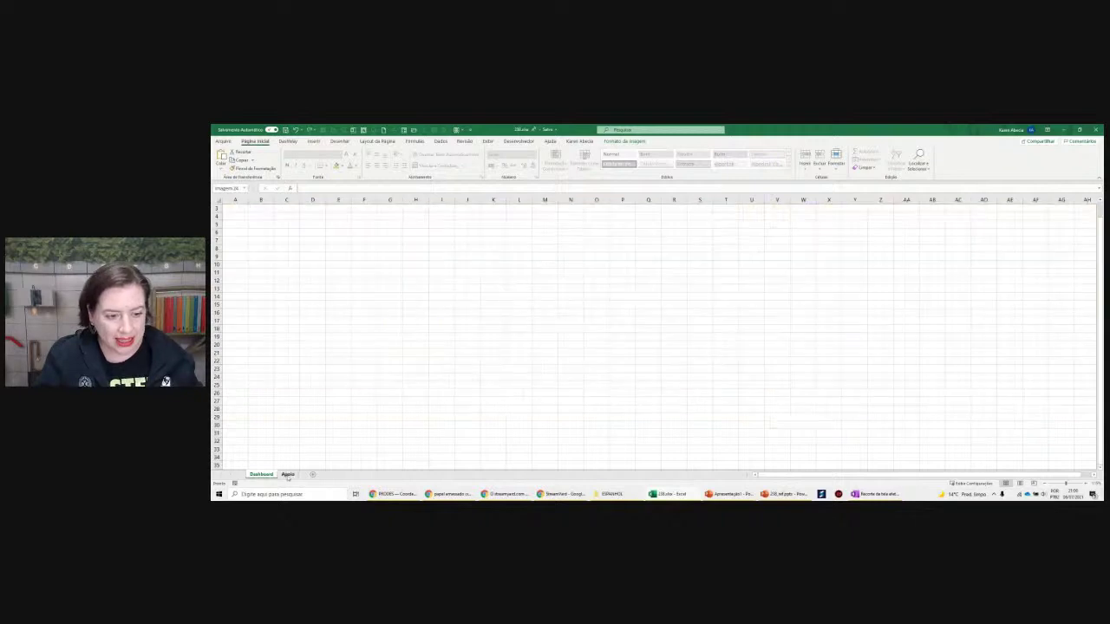
pyautogui.moveTo(837, 476); pyautogui.dragTo(789, 476)
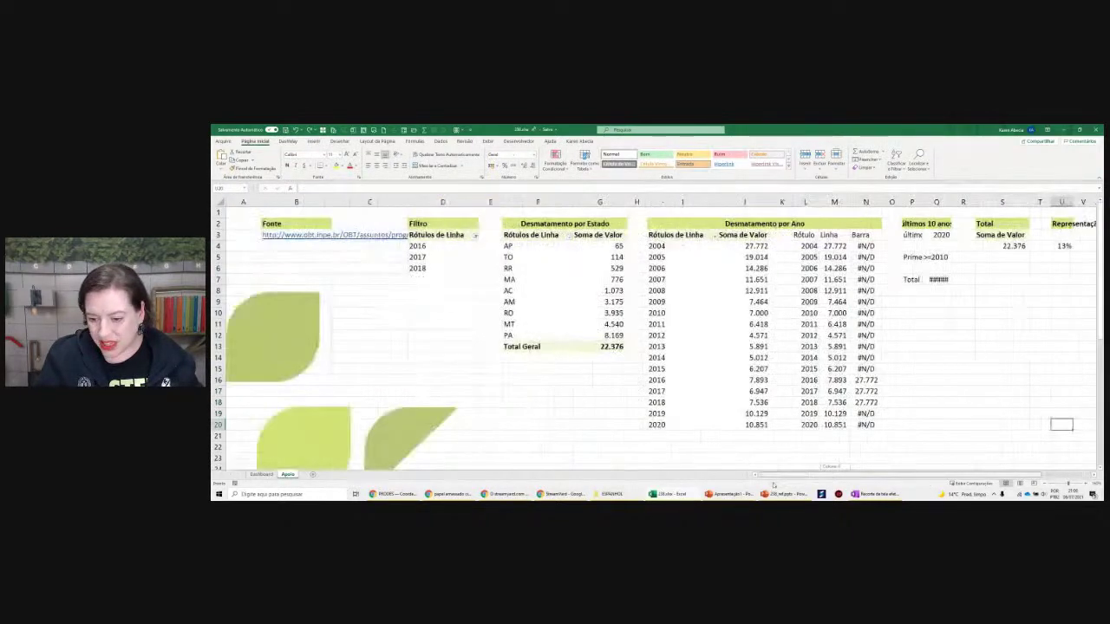
pyautogui.click(399, 322)
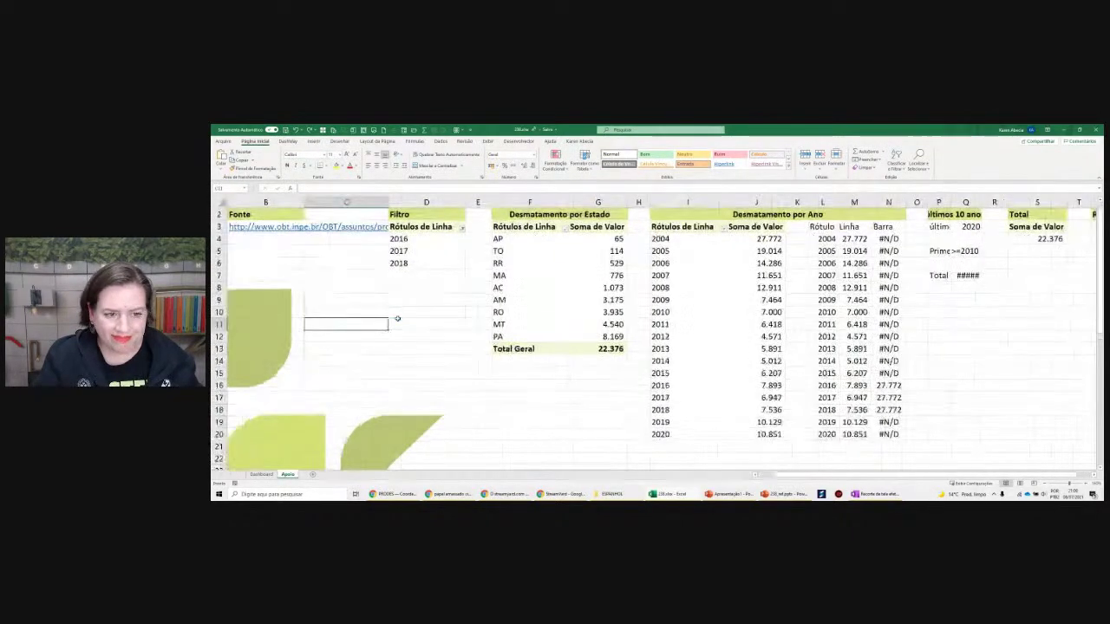
pyautogui.scroll(1, 399, 322)
pyautogui.hscroll(-2, 794, 475)
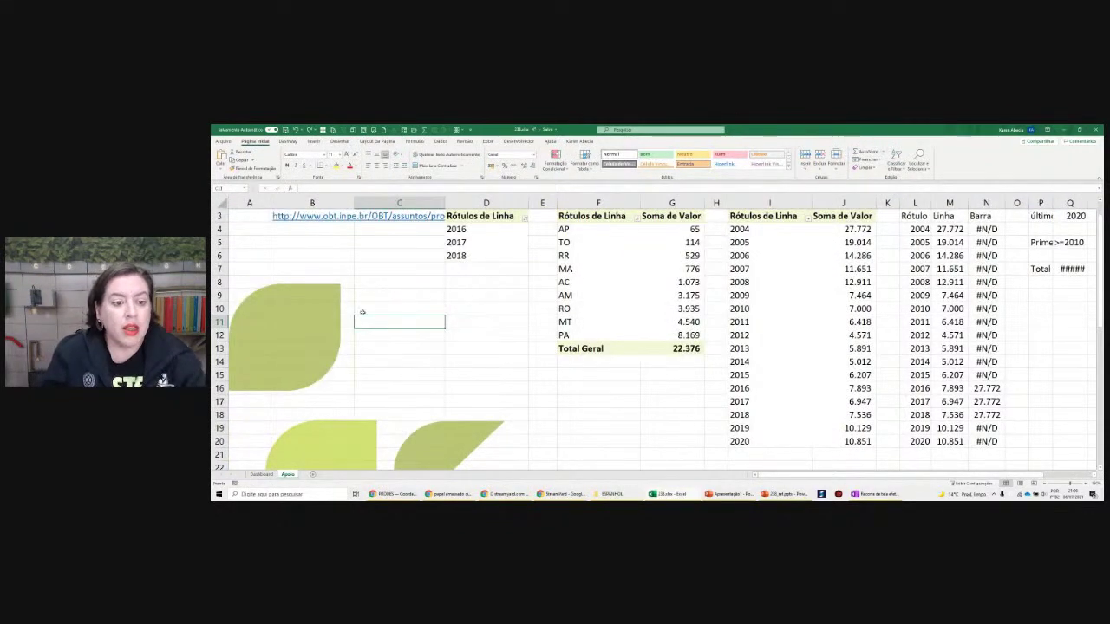
# Check the upper-left leaf shape, then bring up the Inserir > Formas shapes gallery
pyautogui.click(321, 317)
pyautogui.click(413, 293)
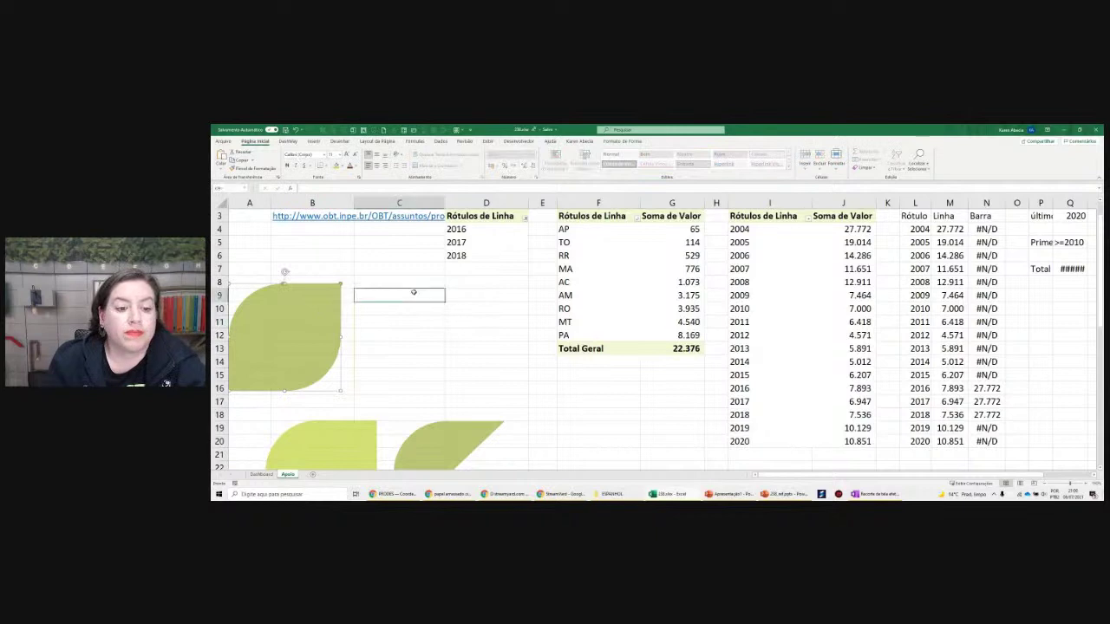
pyautogui.click(314, 141)
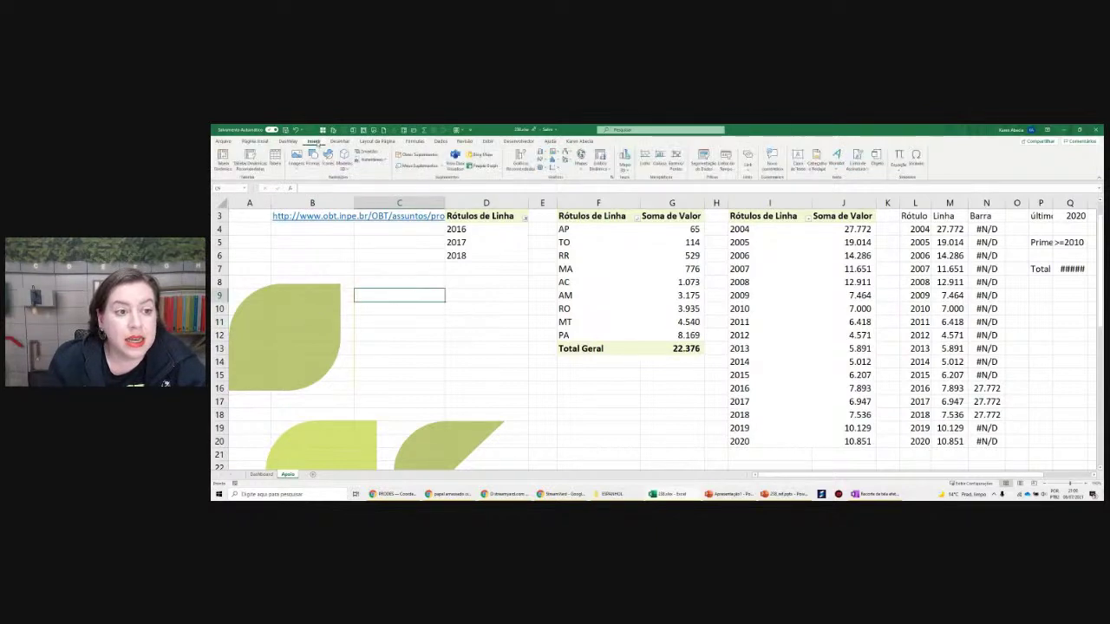
pyautogui.click(312, 157)
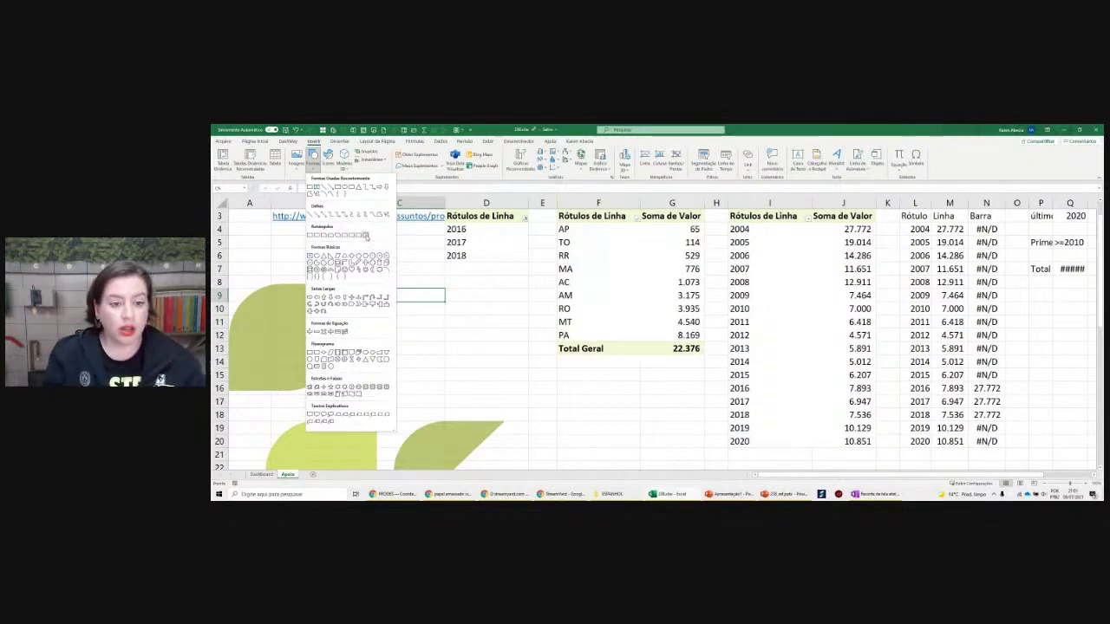
# Draw a green rounded rectangle over columns C–D, rows 7–15
pyautogui.click(365, 236)
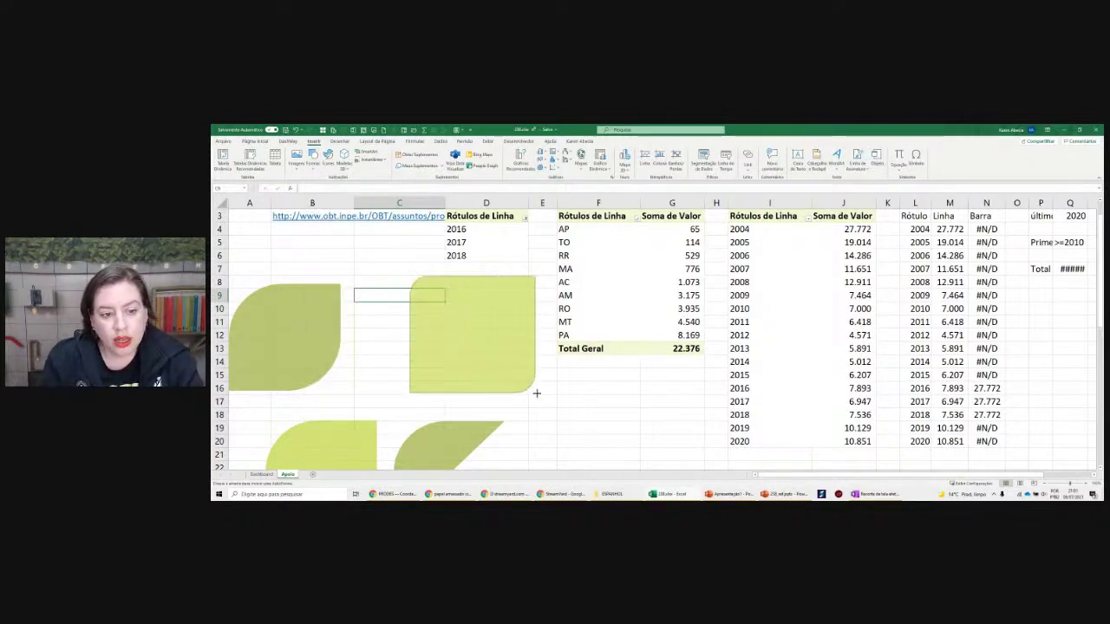
pyautogui.moveTo(409, 276); pyautogui.dragTo(539, 395)
pyautogui.moveTo(495, 363); pyautogui.dragTo(482, 354)
pyautogui.click(562, 409)
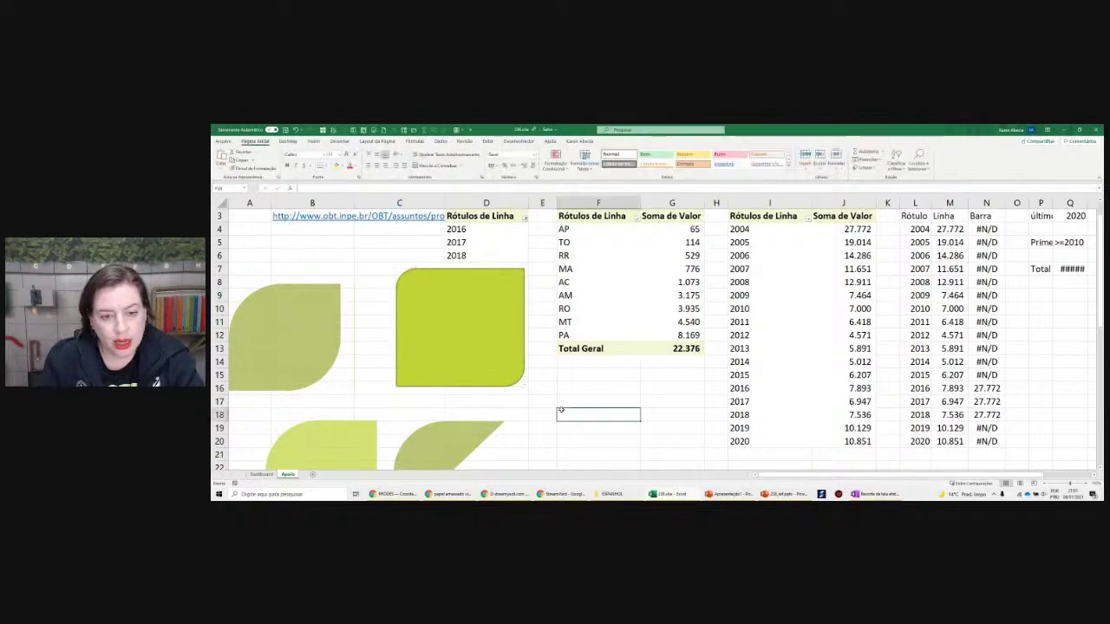
pyautogui.click(482, 341)
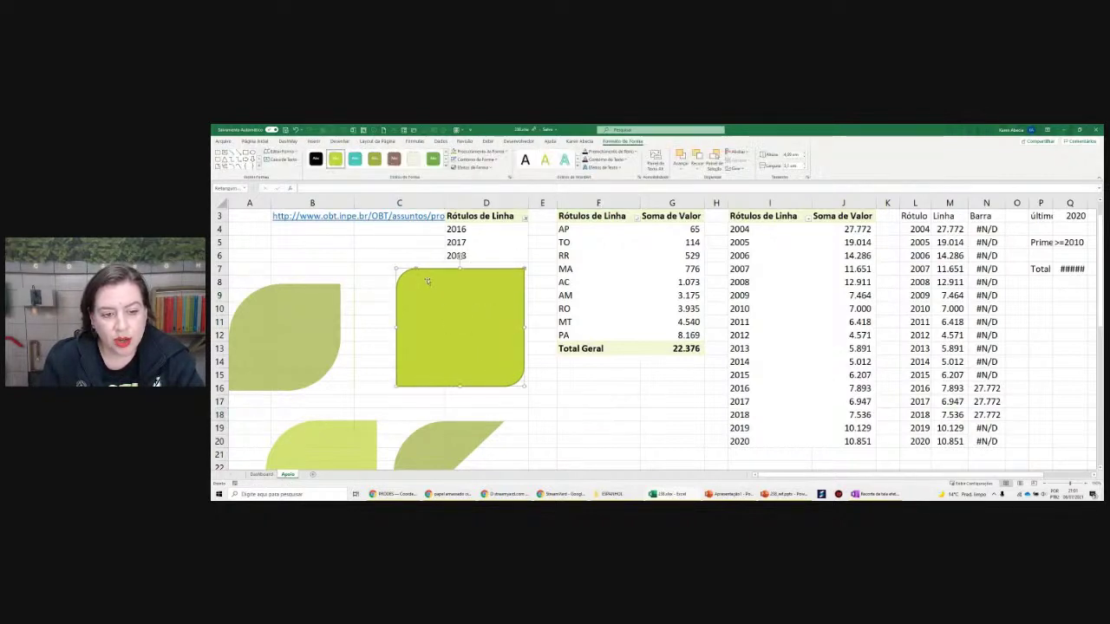
# Reshape the rectangle into a pointed leaf, rotate it upright and nudge it right
pyautogui.moveTo(417, 271); pyautogui.dragTo(477, 273)
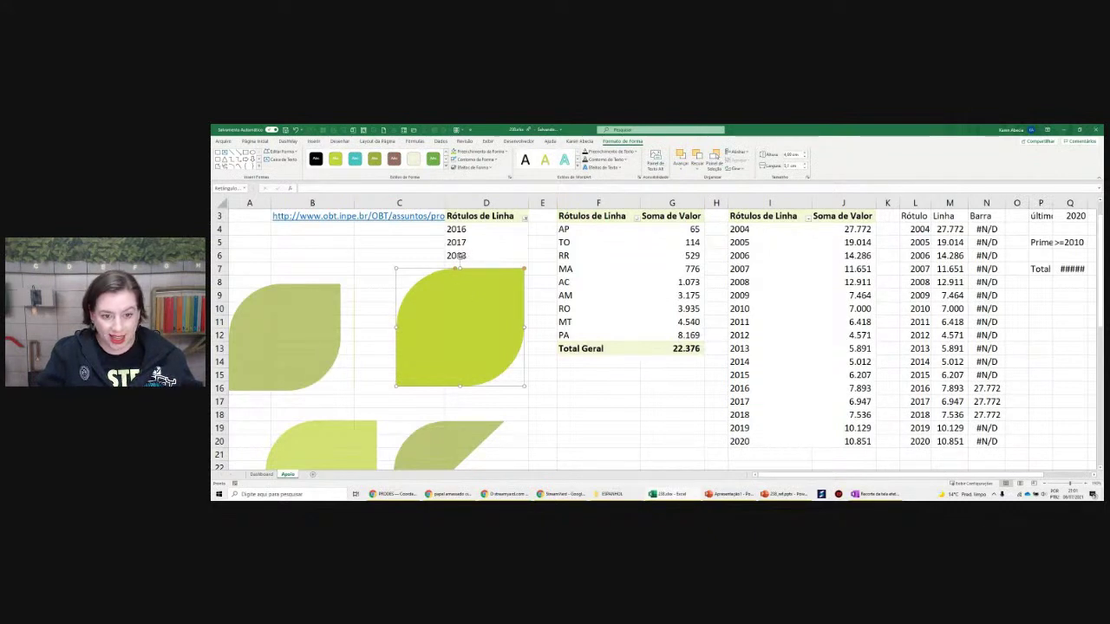
pyautogui.moveTo(461, 254)
pyautogui.mouseDown()
pyautogui.moveTo(417, 283)
pyautogui.moveTo(439, 298)
pyautogui.mouseUp()
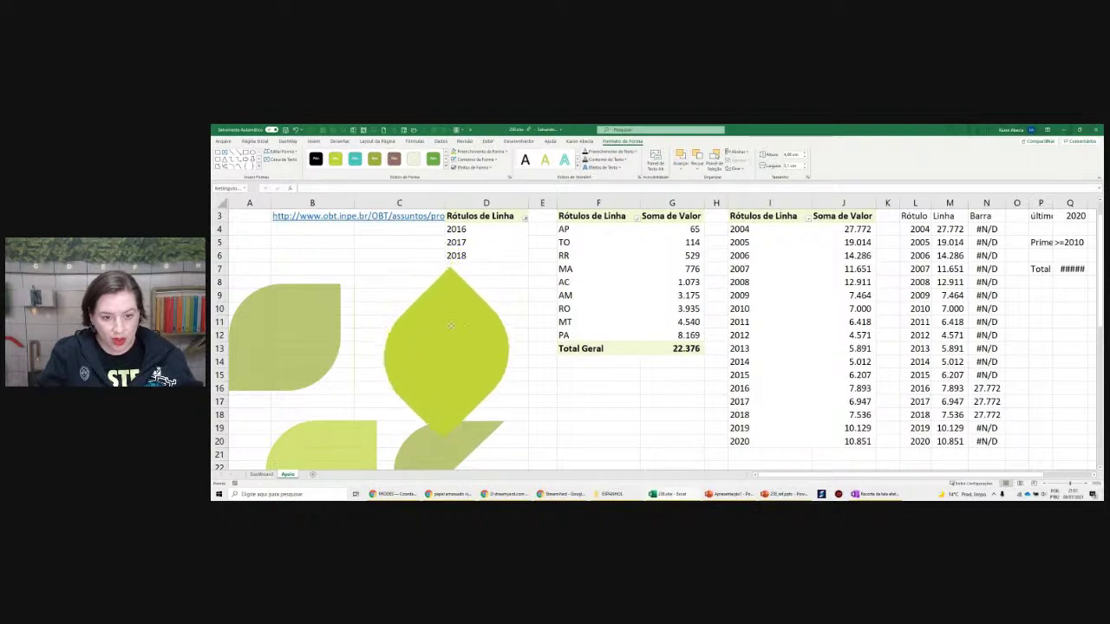
pyautogui.moveTo(439, 298)
pyautogui.mouseDown()
pyautogui.moveTo(522, 325)
pyautogui.moveTo(475, 309)
pyautogui.mouseUp()
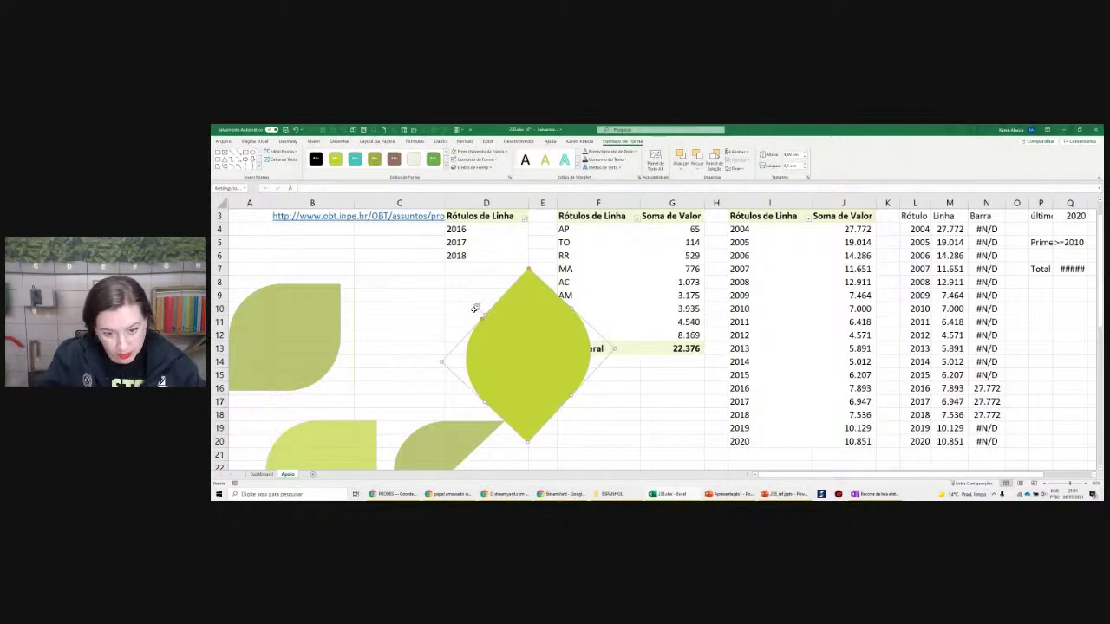
pyautogui.click(425, 322)
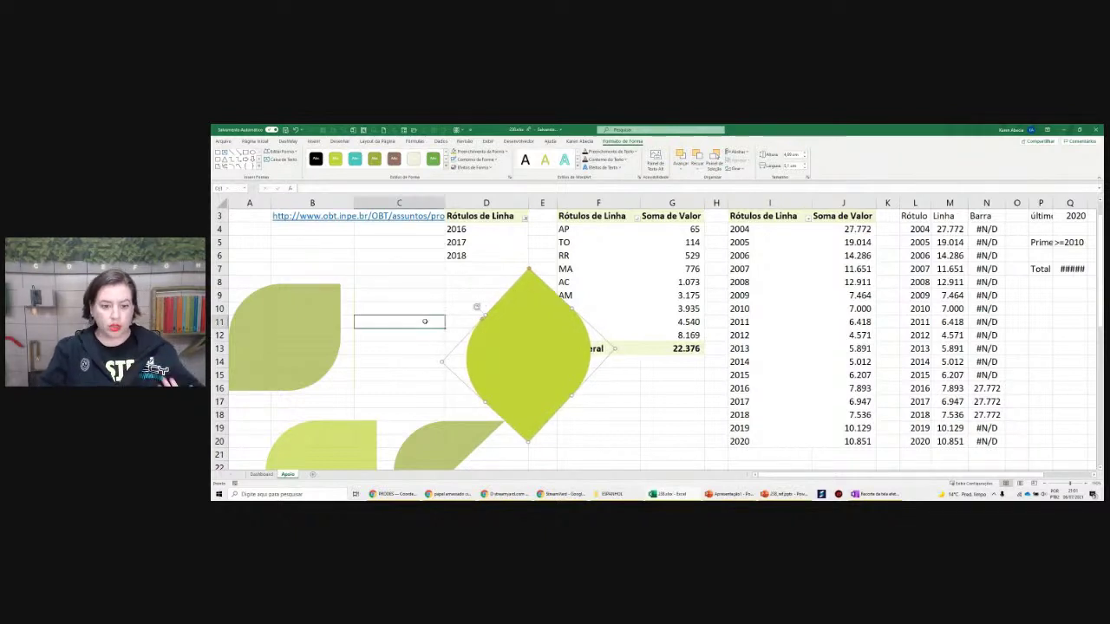
pyautogui.hotkey('alt', 'Tab')
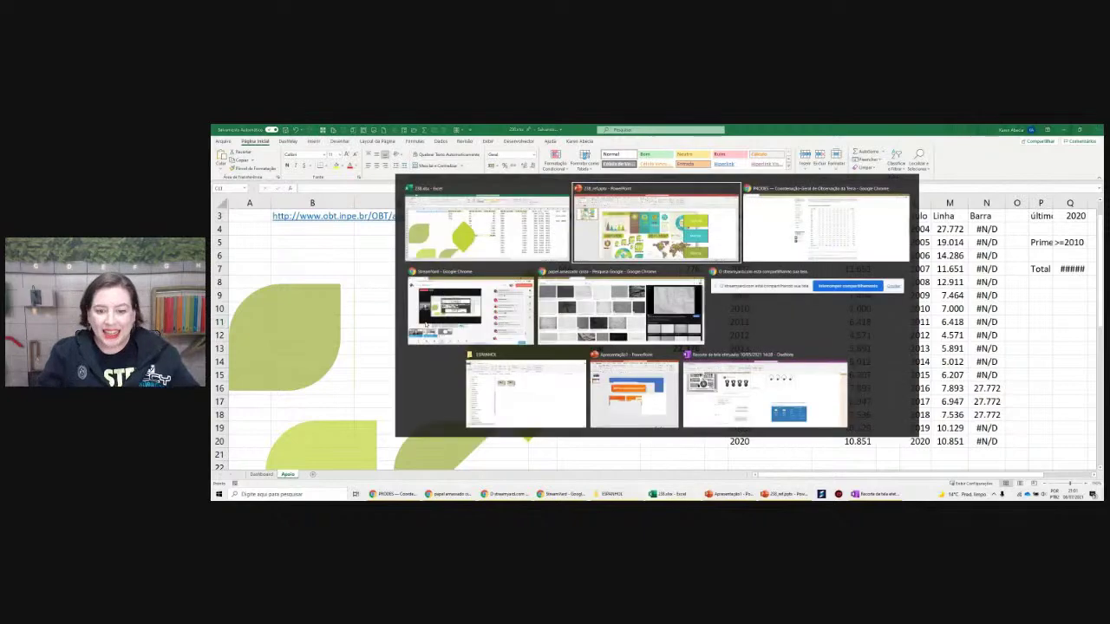
pyautogui.scroll(-2, 425, 322)
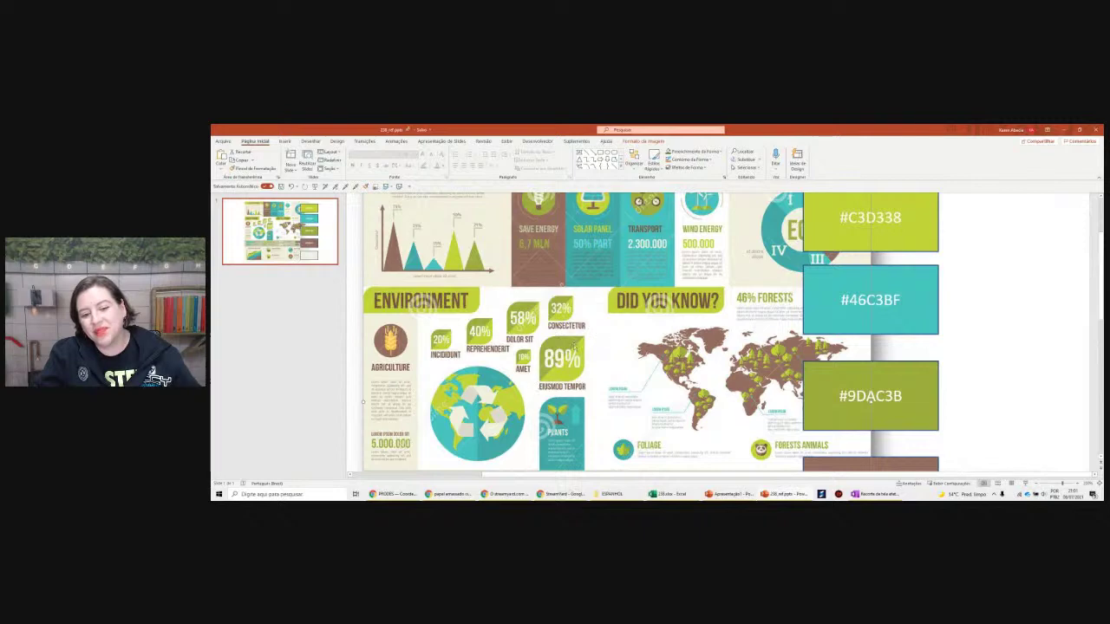
pyautogui.hotkey('alt', 'Tab')
pyautogui.click(531, 385)
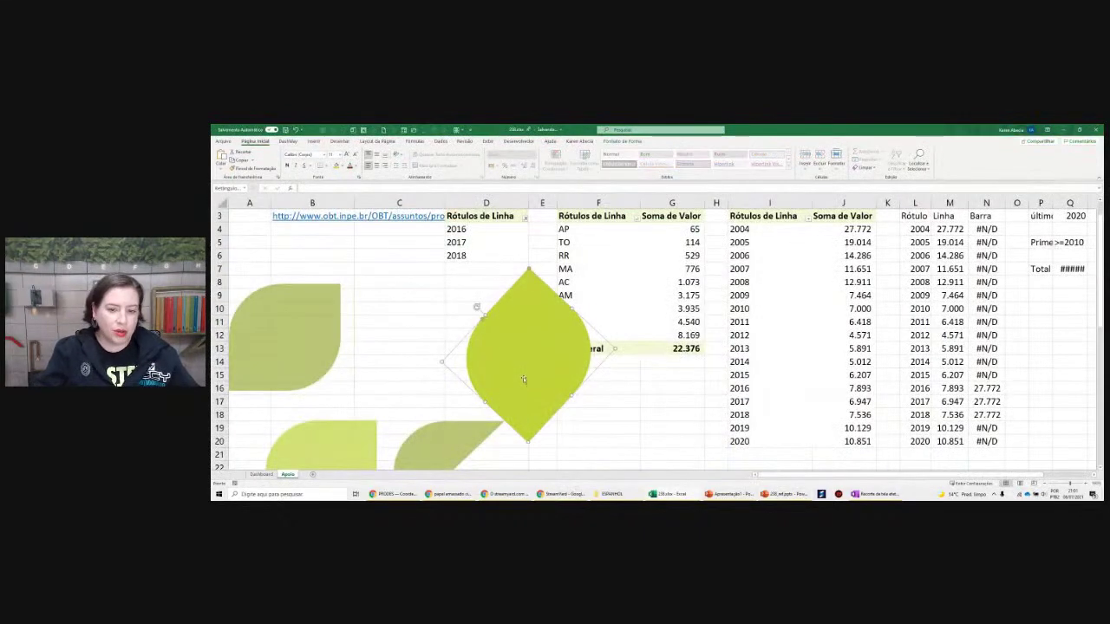
# Paste a copy of the green leaf at cell F17 as a picture
pyautogui.moveTo(531, 385)
pyautogui.mouseDown()
pyautogui.moveTo(503, 315)
pyautogui.moveTo(496, 334)
pyautogui.mouseUp()
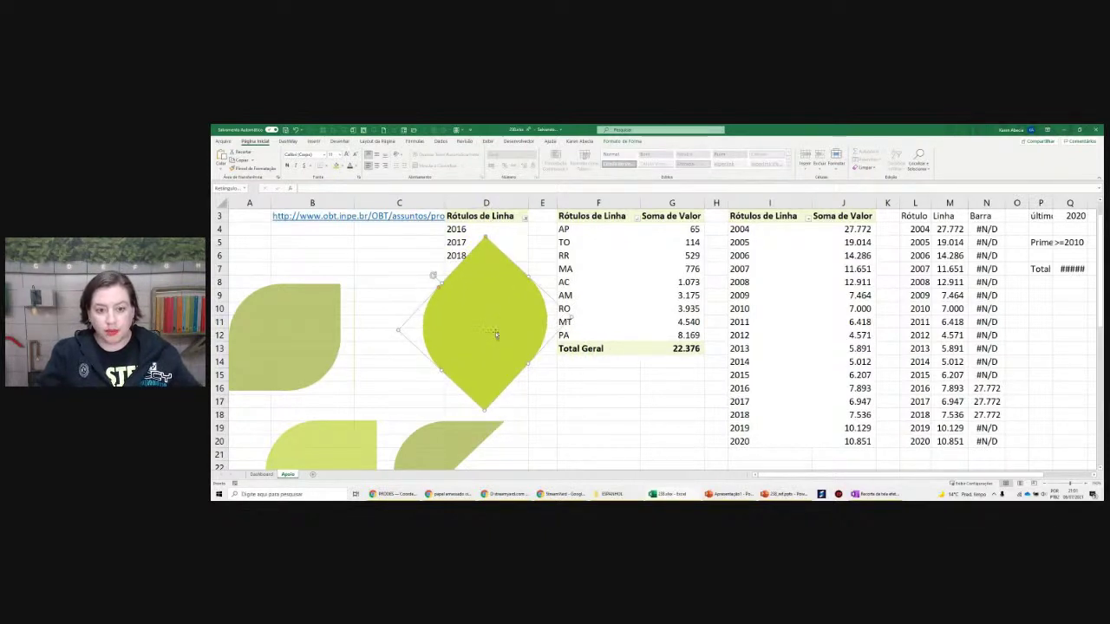
pyautogui.click(567, 400)
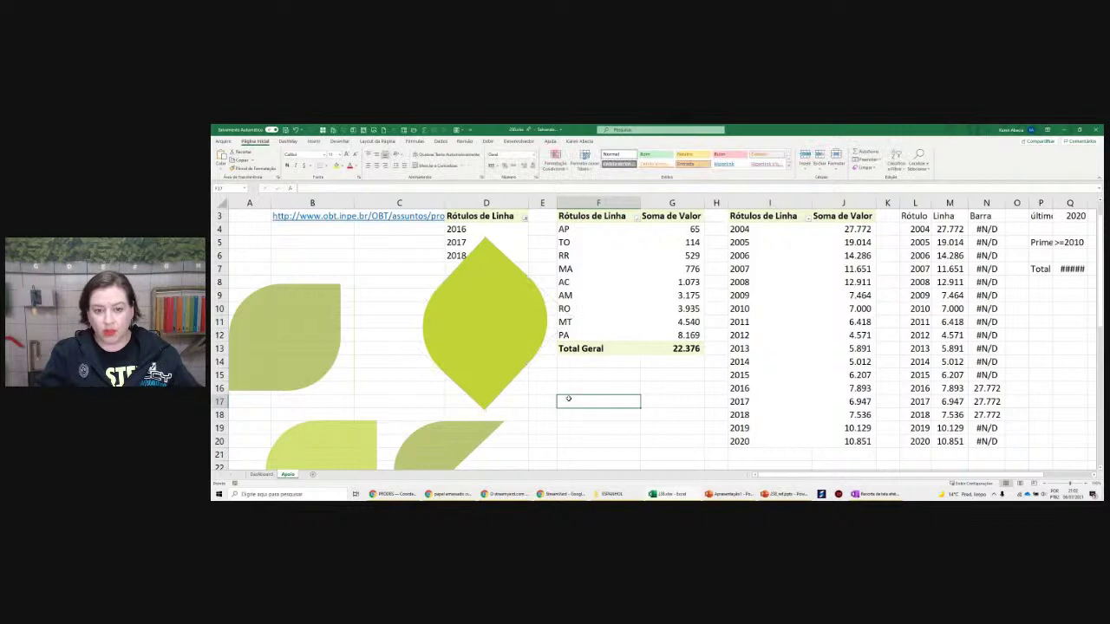
pyautogui.hotkey('ctrl', 'v')
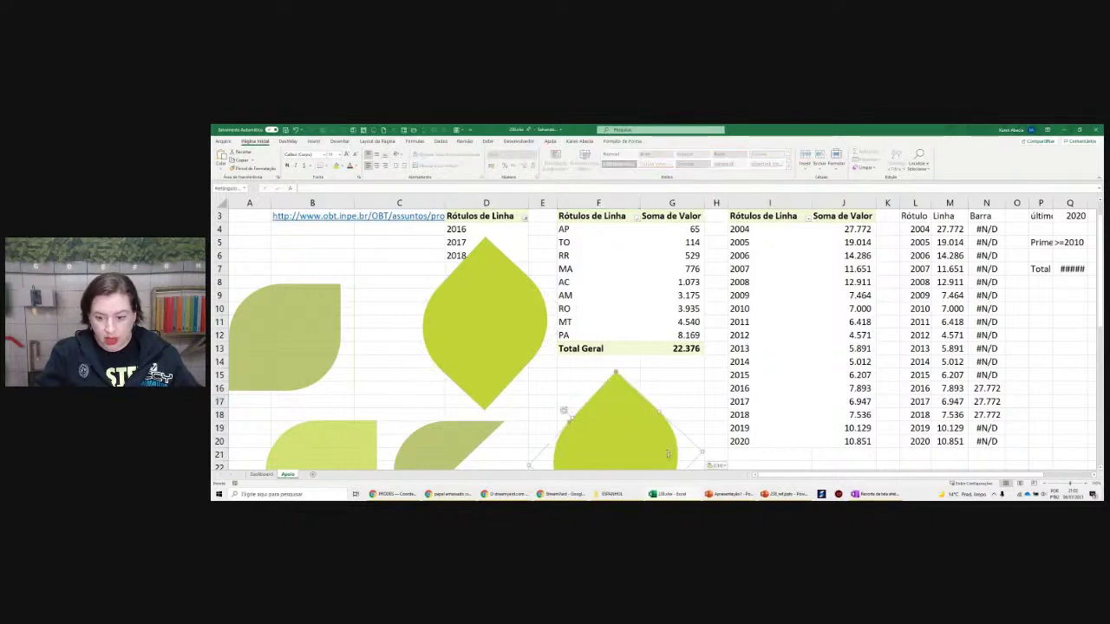
pyautogui.click(712, 467)
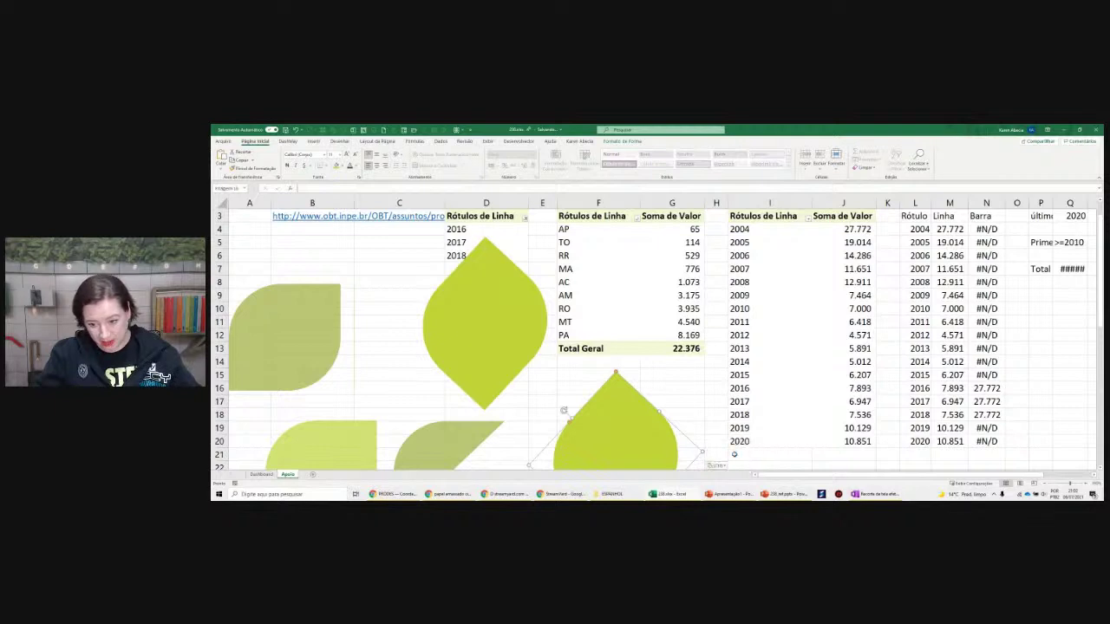
pyautogui.click(732, 457)
# Move the leaf picture up beside the first leaf and select it
pyautogui.moveTo(634, 448); pyautogui.dragTo(654, 286)
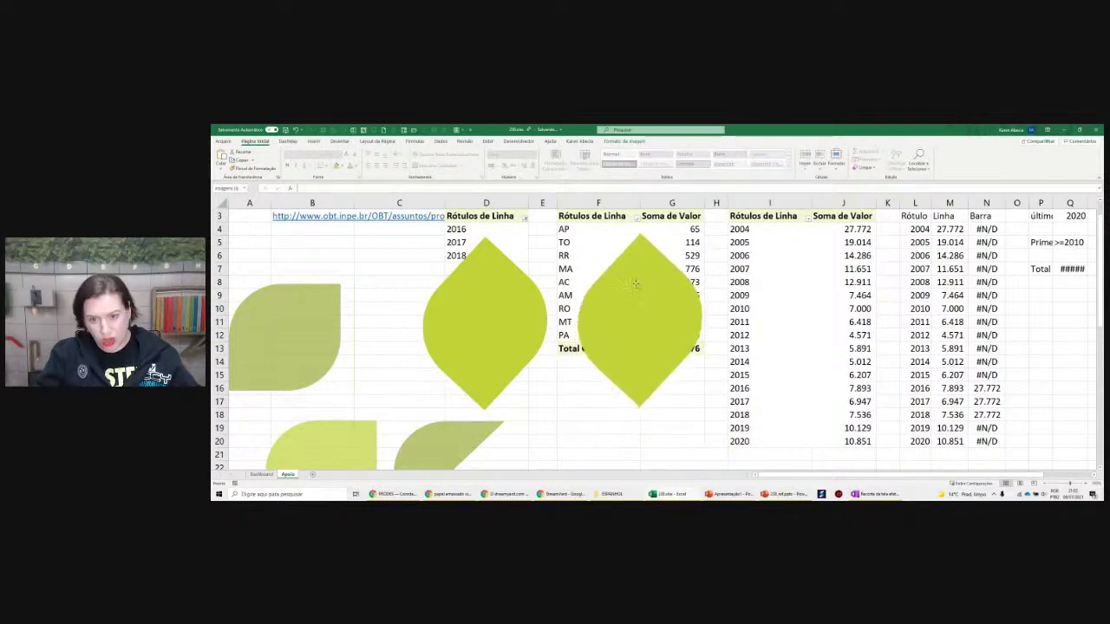
pyautogui.click(513, 294)
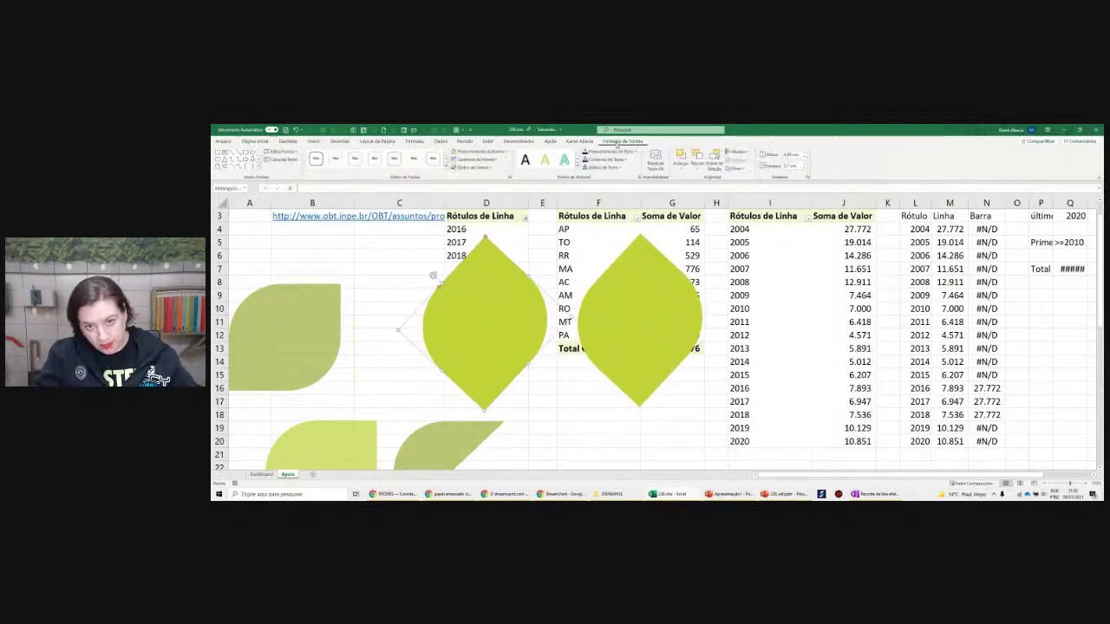
pyautogui.click(635, 266)
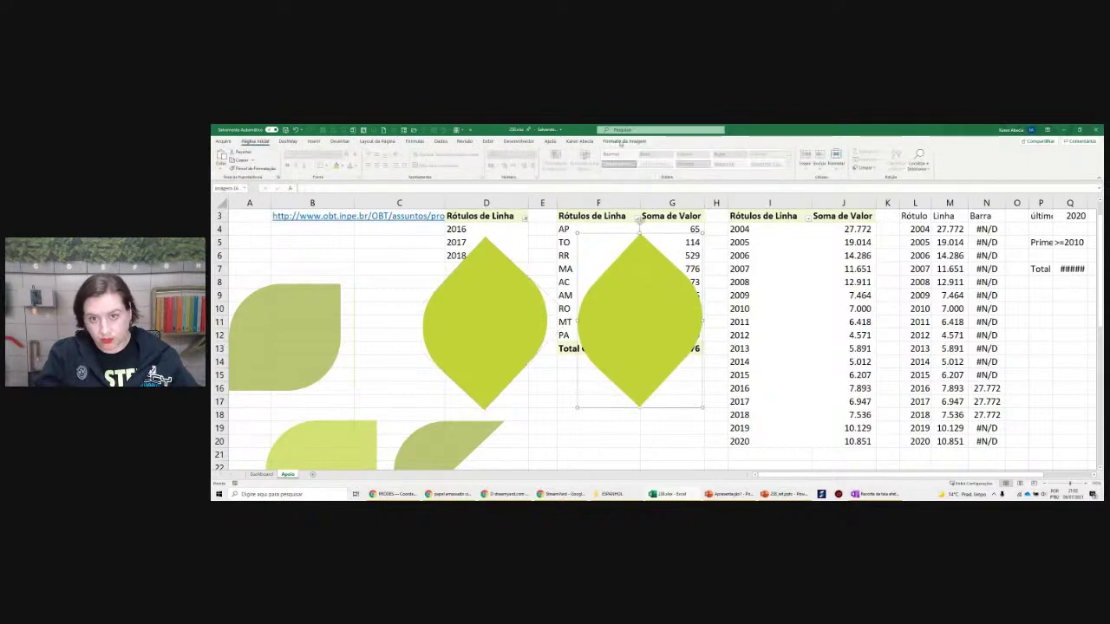
pyautogui.click(623, 142)
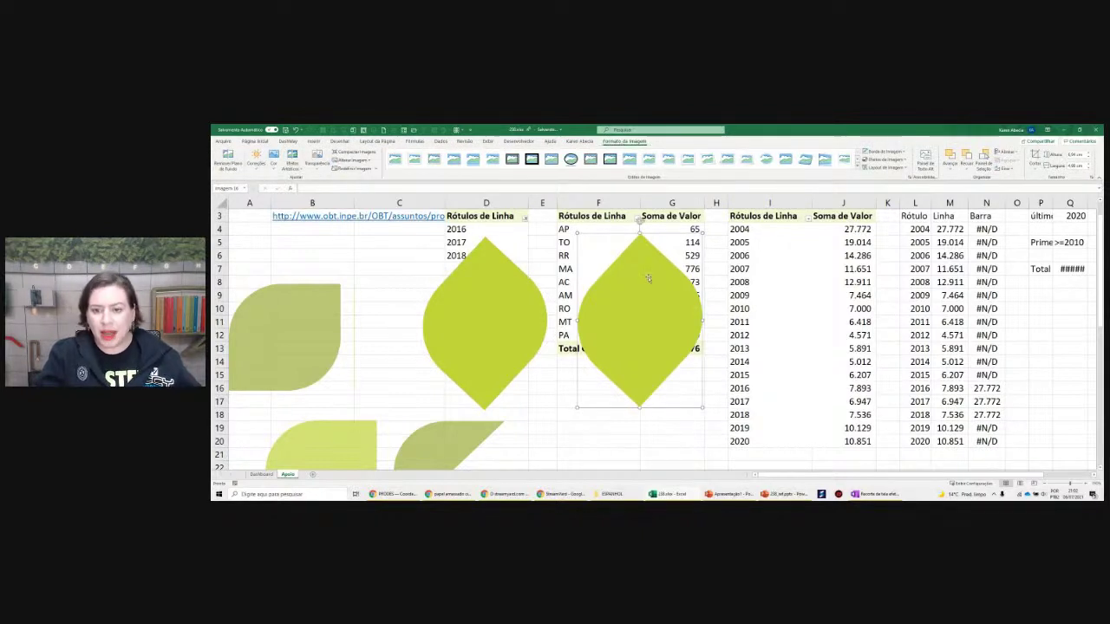
# Crop the leaf picture down to its left half
pyautogui.click(1035, 156)
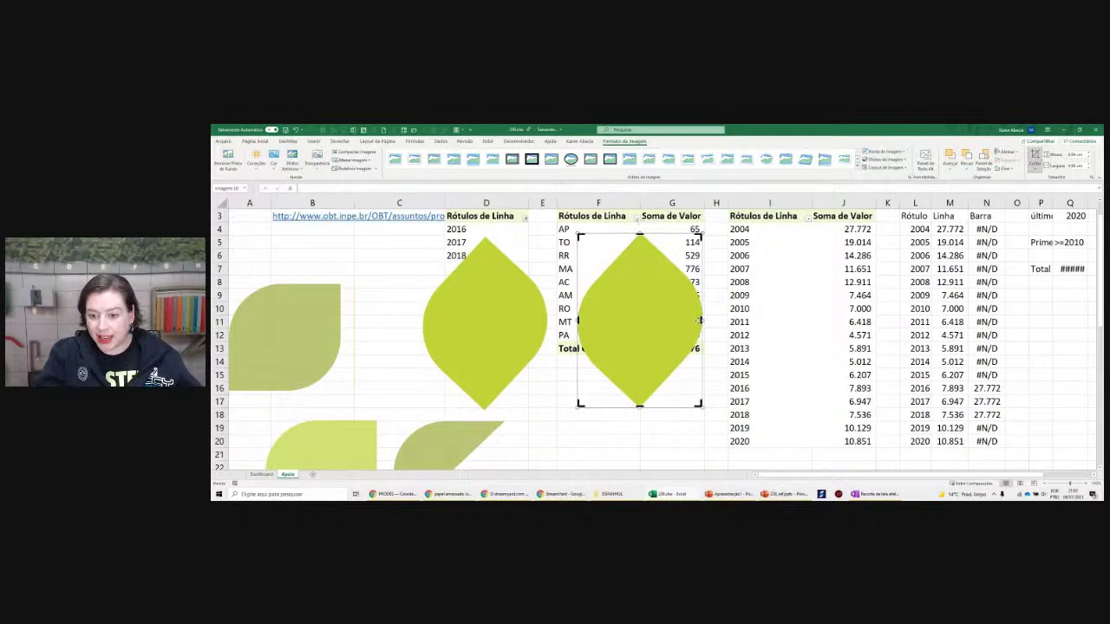
pyautogui.moveTo(701, 321); pyautogui.dragTo(638, 321)
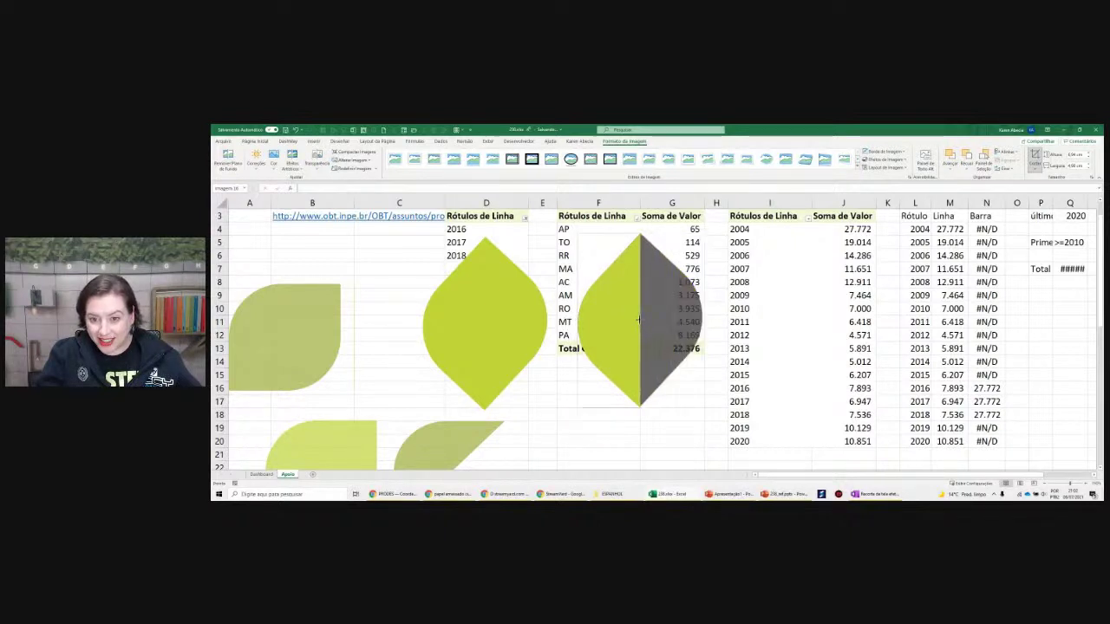
pyautogui.click(647, 427)
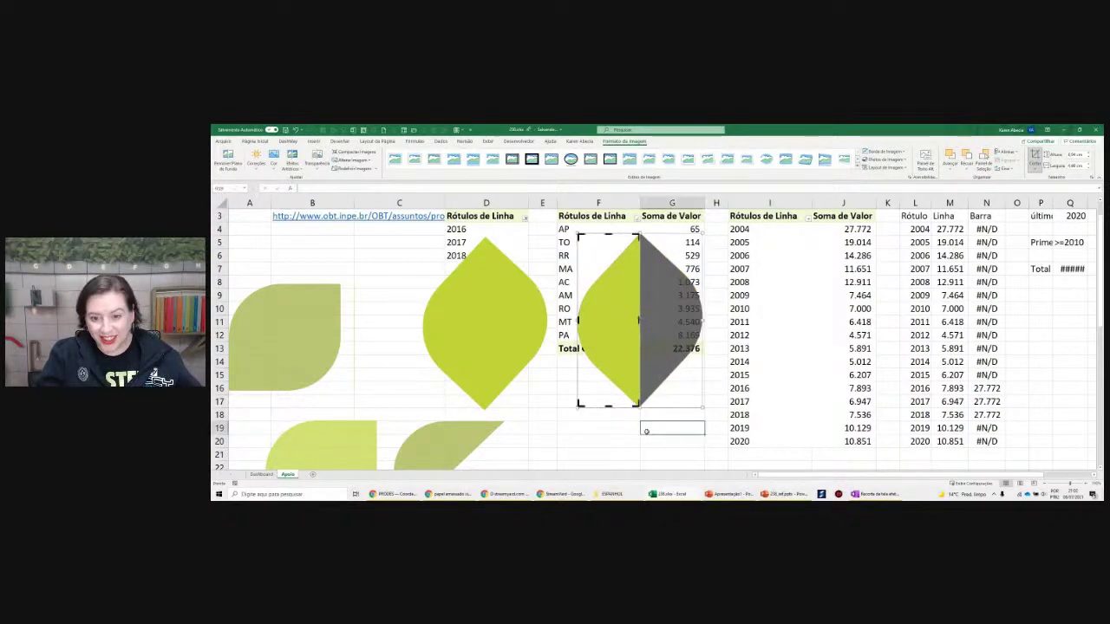
pyautogui.click(631, 379)
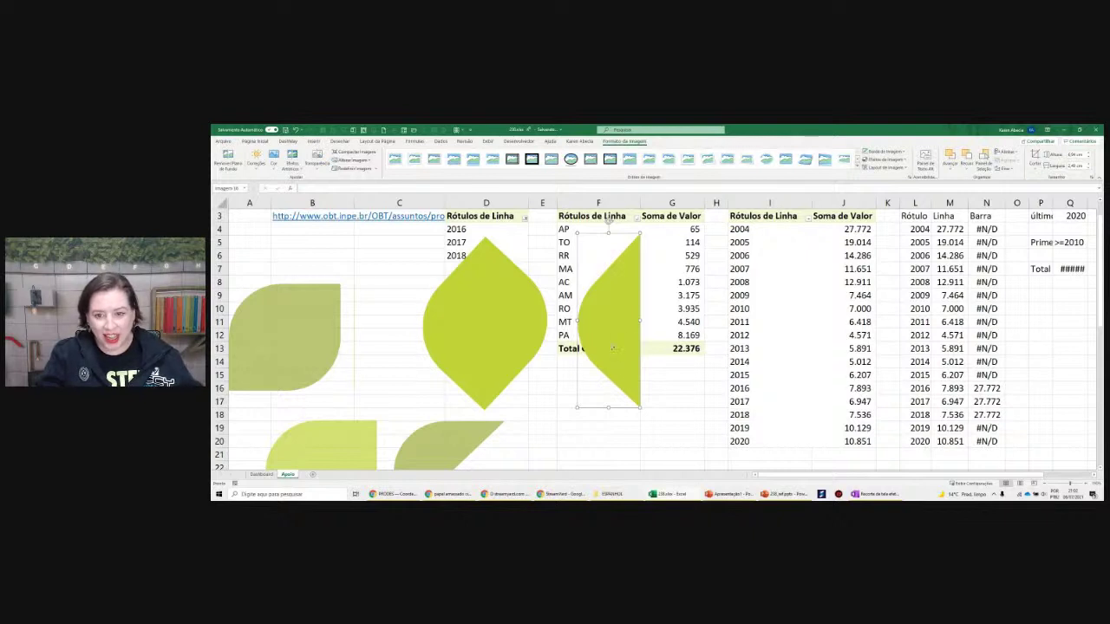
# Duplicate the half-leaf and rotate the copy 180° to form the mirrored right half
pyautogui.moveTo(612, 348); pyautogui.dragTo(666, 320)
pyautogui.moveTo(681, 221)
pyautogui.mouseDown()
pyautogui.moveTo(673, 411)
pyautogui.moveTo(657, 372)
pyautogui.mouseUp()
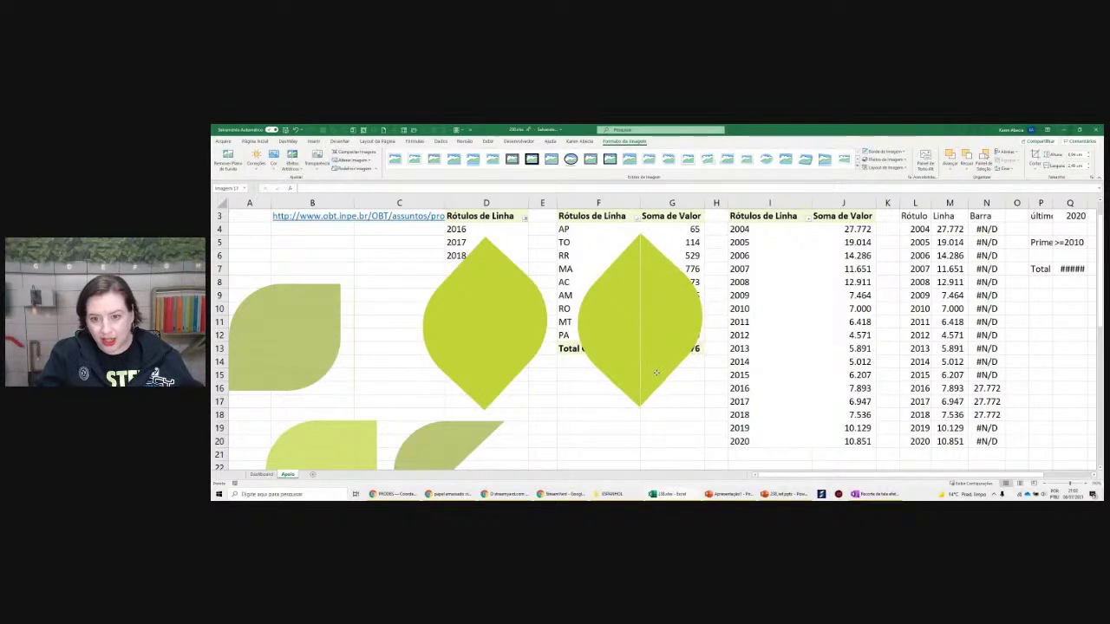
pyautogui.click(656, 373)
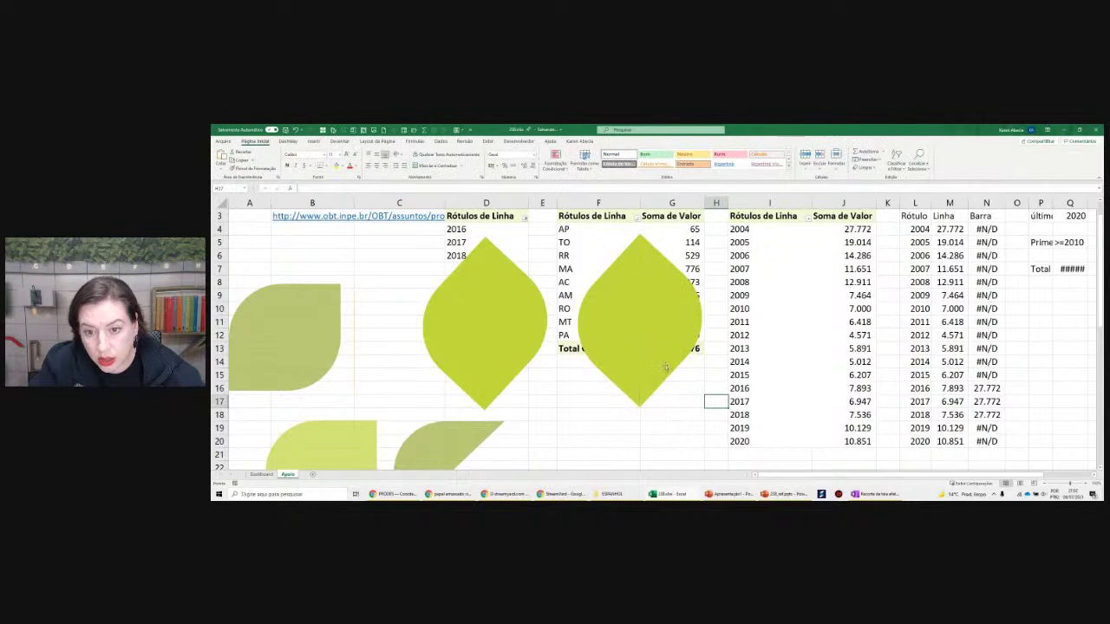
pyautogui.click(665, 367)
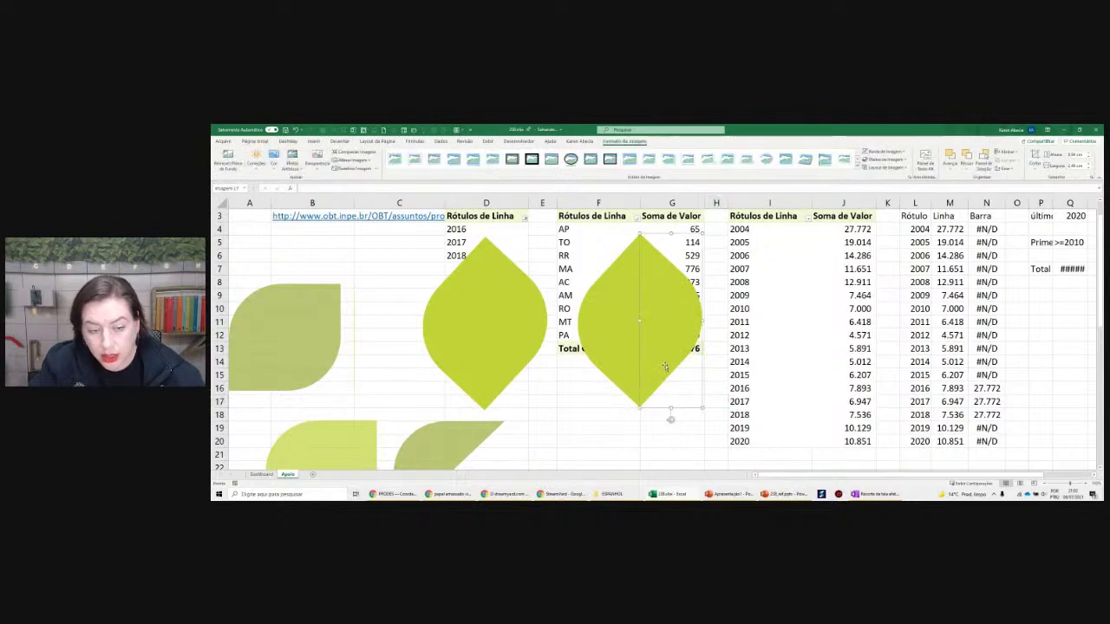
pyautogui.click(591, 324)
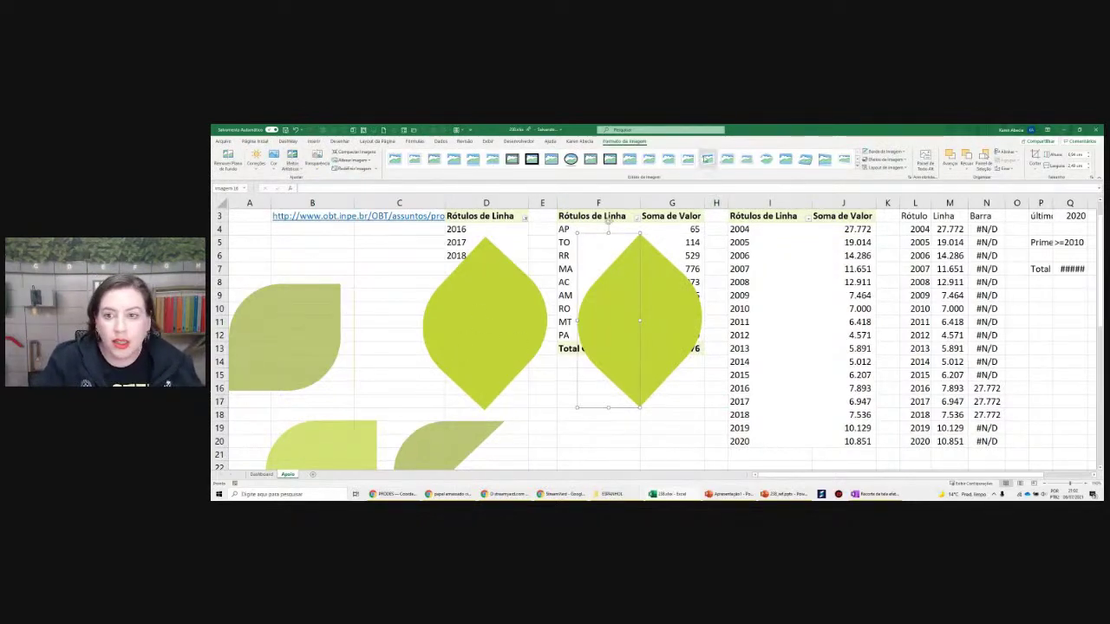
# Select the left half of the new leaf and look over its fill colour choices
pyautogui.click(512, 312)
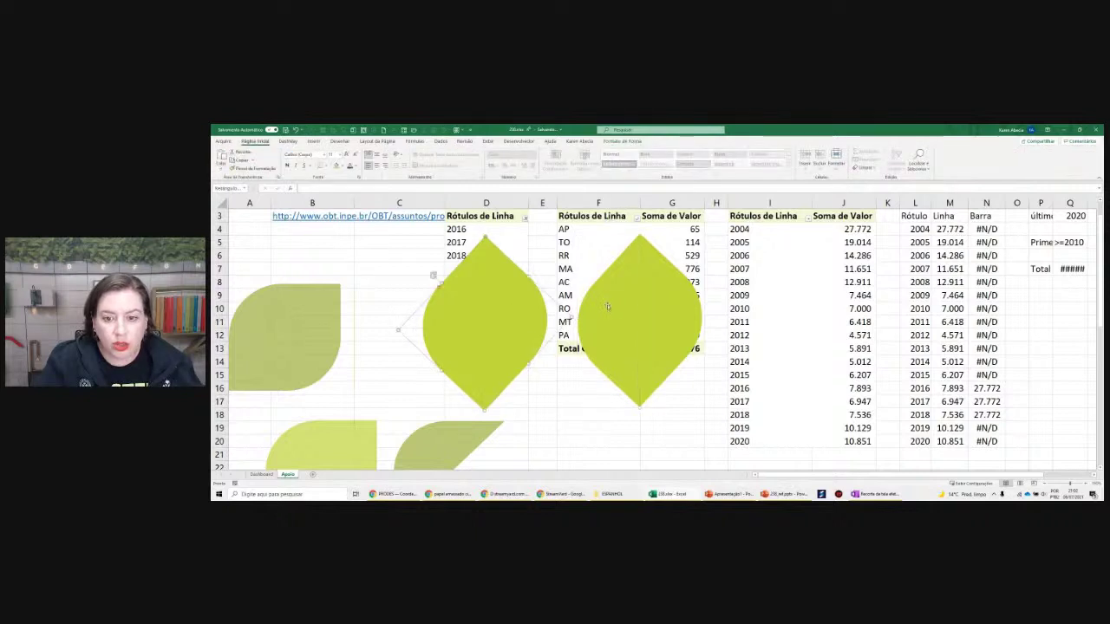
pyautogui.click(609, 308)
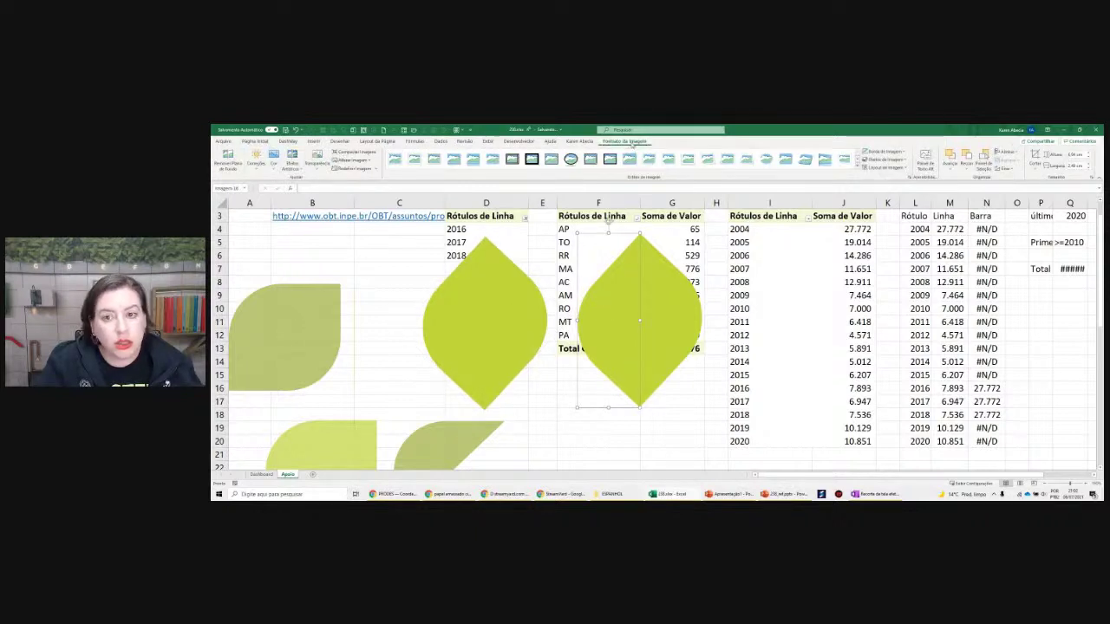
pyautogui.click(255, 142)
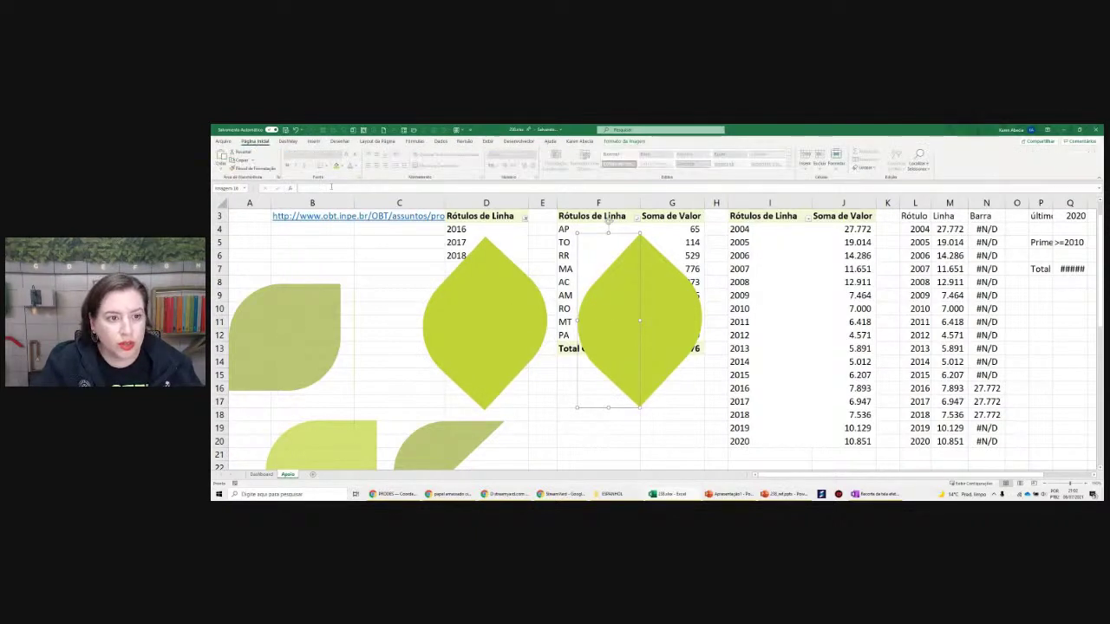
pyautogui.click(344, 166)
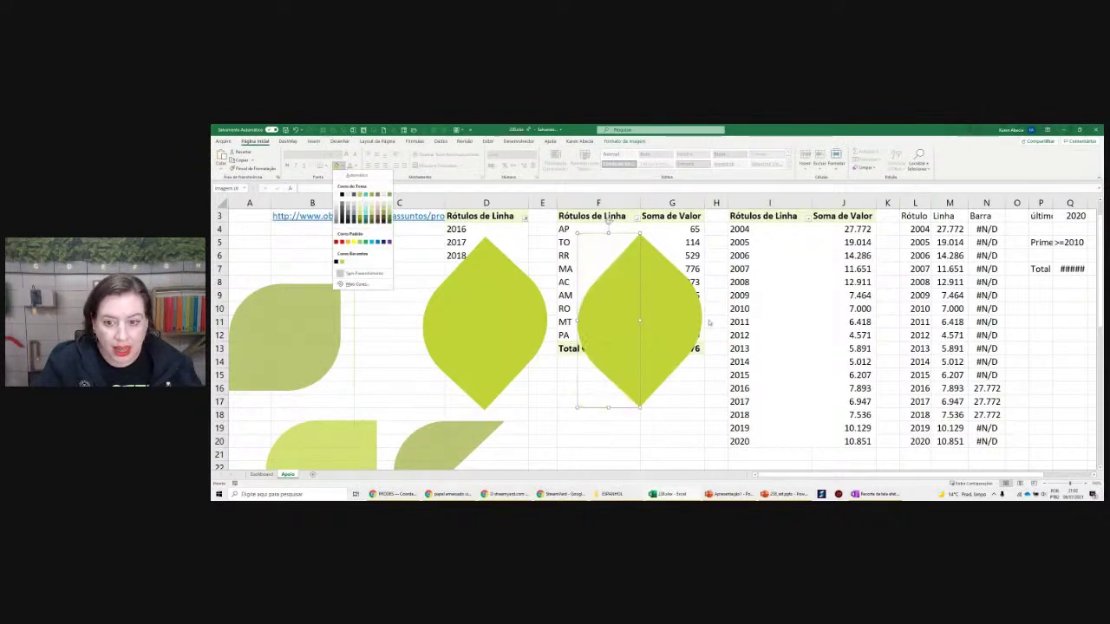
pyautogui.click(679, 297)
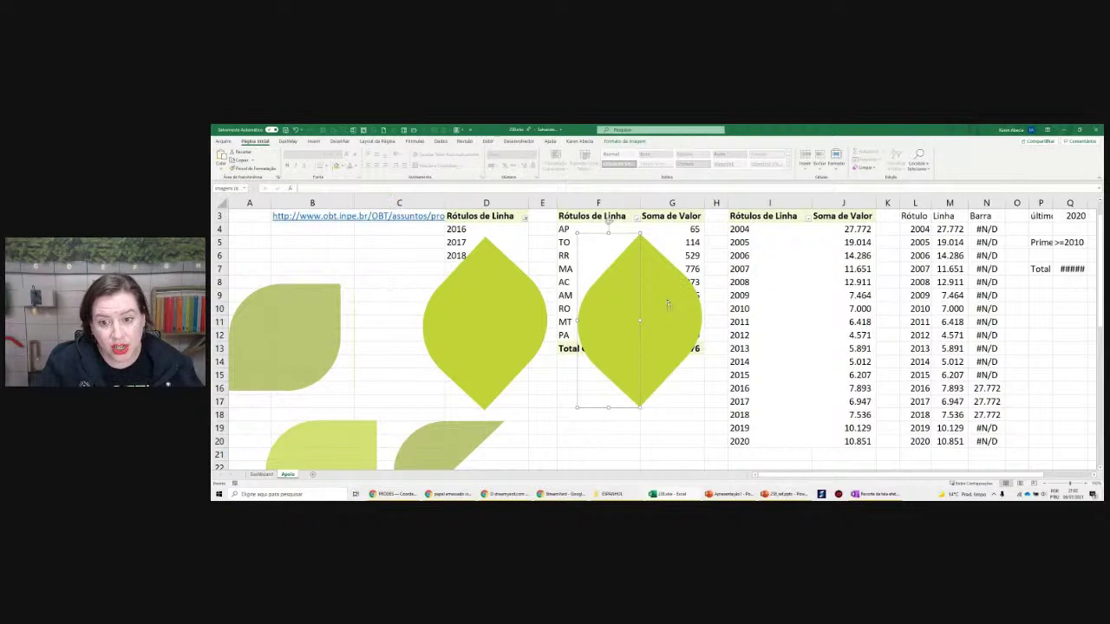
# Recolour the right half-leaf a darker olive green for a two-tone look
pyautogui.click(667, 304)
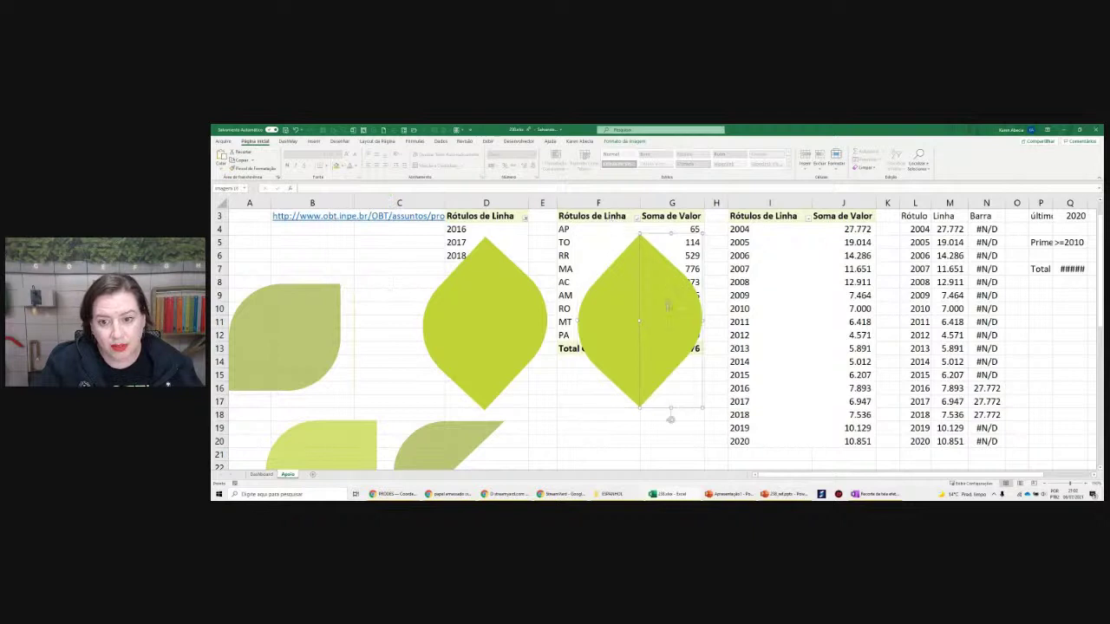
pyautogui.click(640, 142)
pyautogui.click(273, 161)
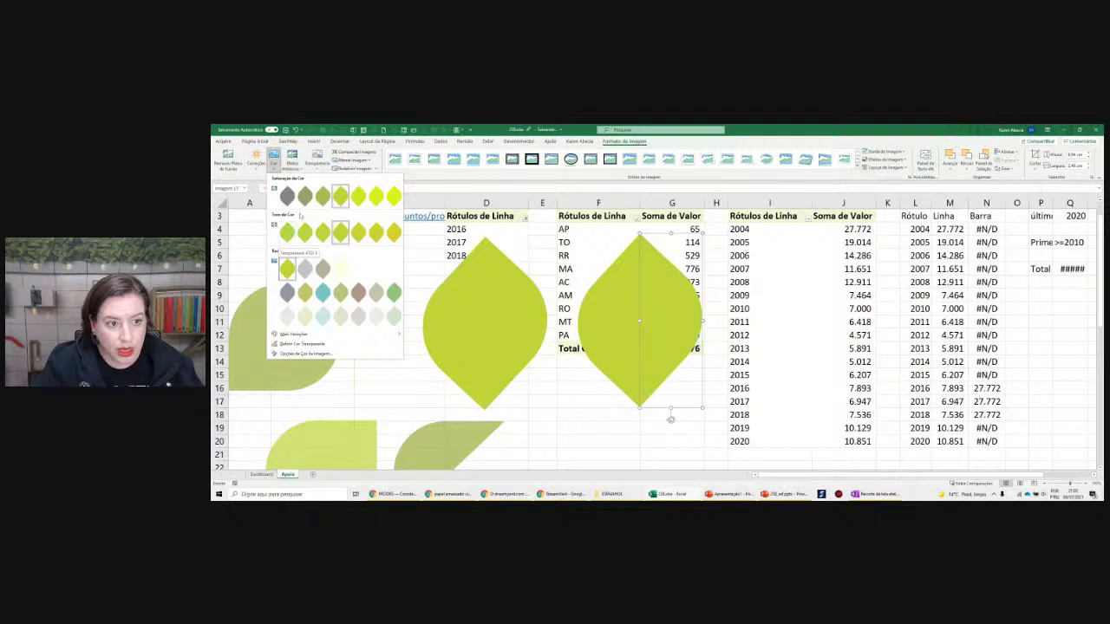
pyautogui.click(477, 266)
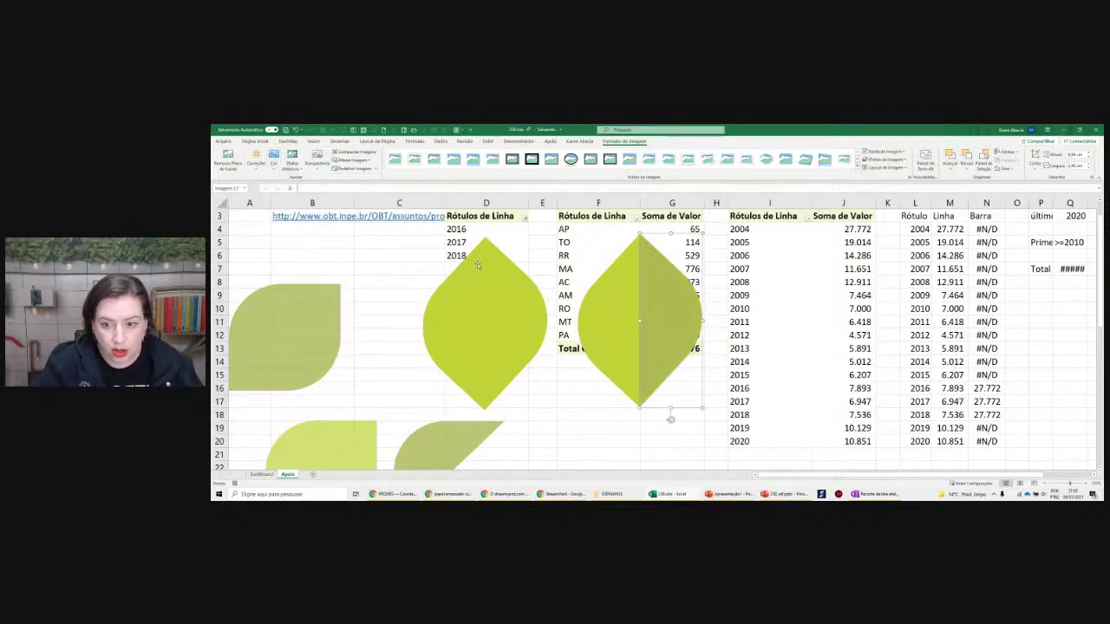
pyautogui.click(626, 422)
pyautogui.click(633, 350)
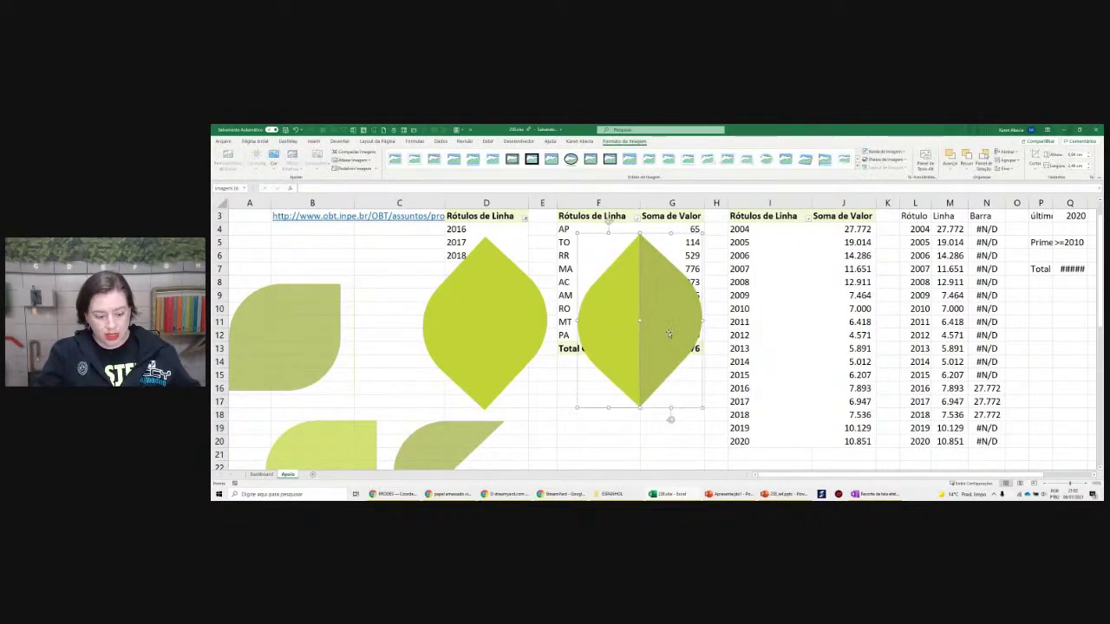
# Paste the two-tone leaf at E19, move it to columns I–J and tilt it clockwise
pyautogui.click(554, 425)
pyautogui.hotkey('ctrl', 'v')
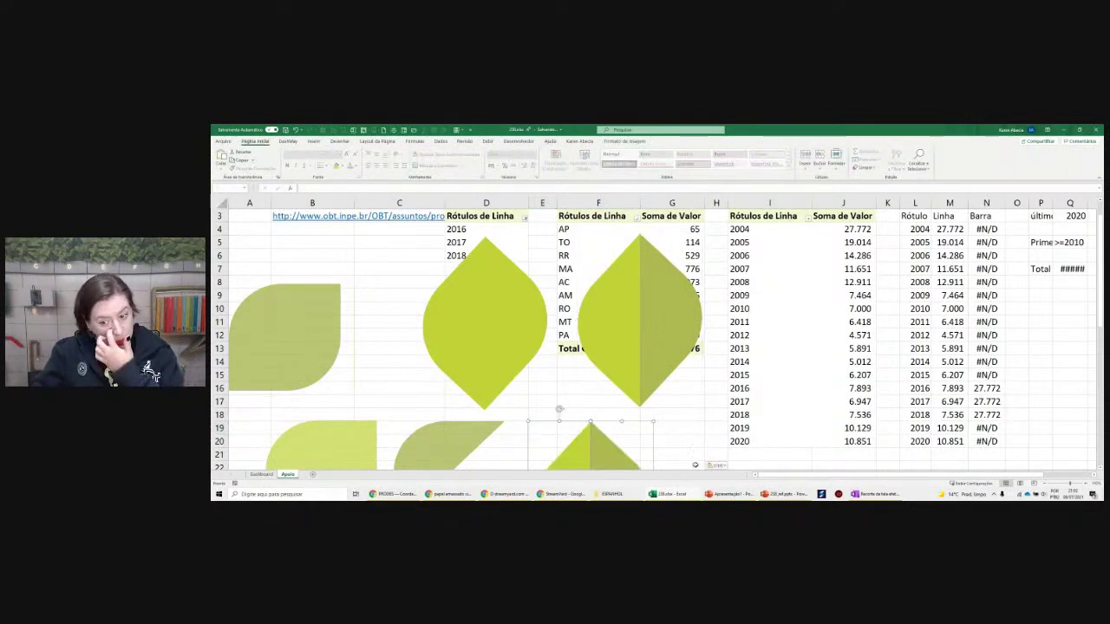
pyautogui.click(713, 466)
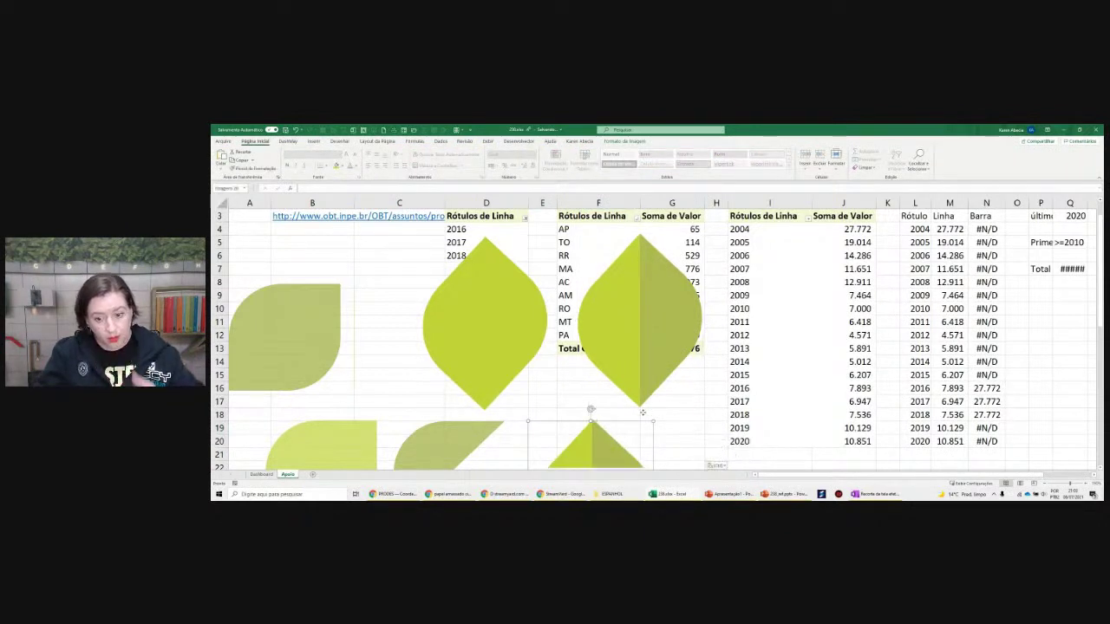
pyautogui.moveTo(590, 451); pyautogui.dragTo(828, 270)
pyautogui.moveTo(827, 229); pyautogui.dragTo(879, 281)
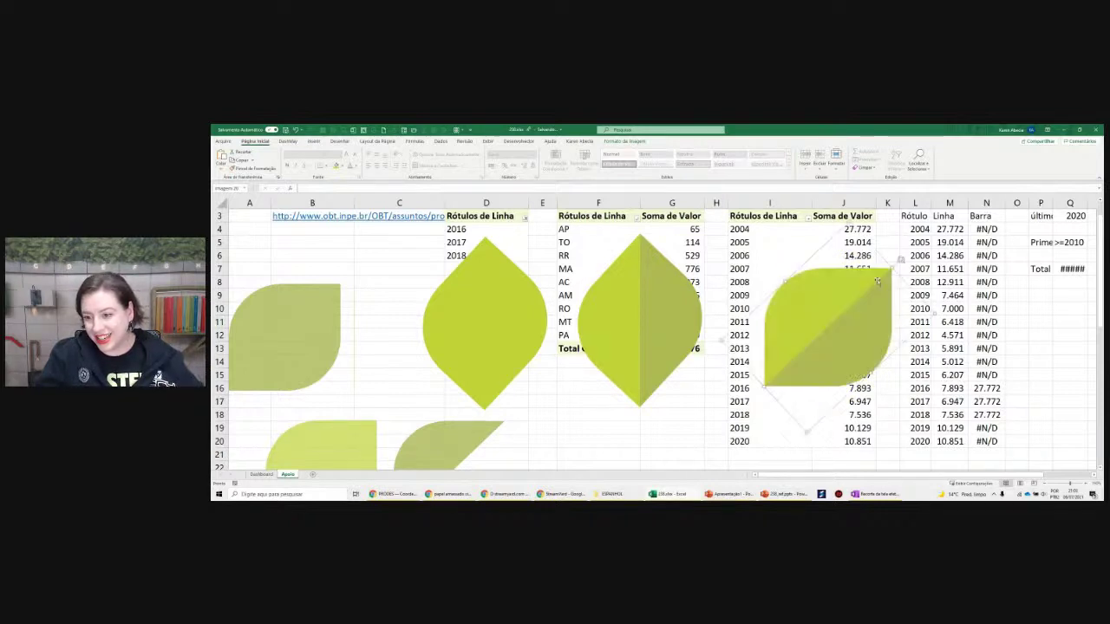
# Paste the tilted leaf on the Dashboard, shrink it and place it beside the 22.376 card
pyautogui.click(261, 474)
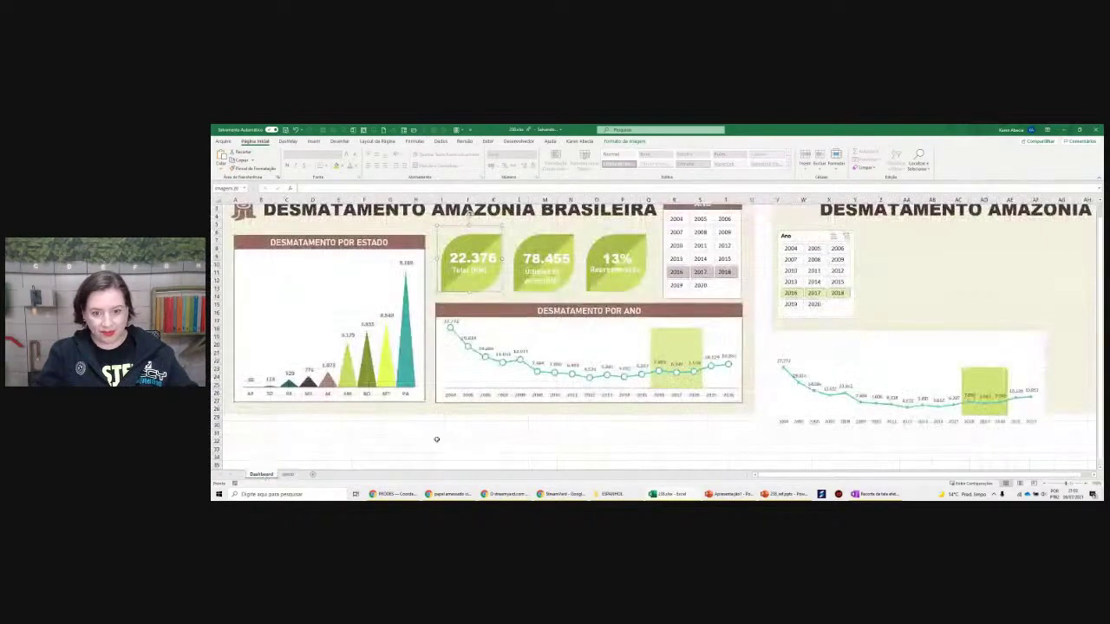
pyautogui.hotkey('ctrl', 'v')
pyautogui.moveTo(512, 451); pyautogui.dragTo(414, 246)
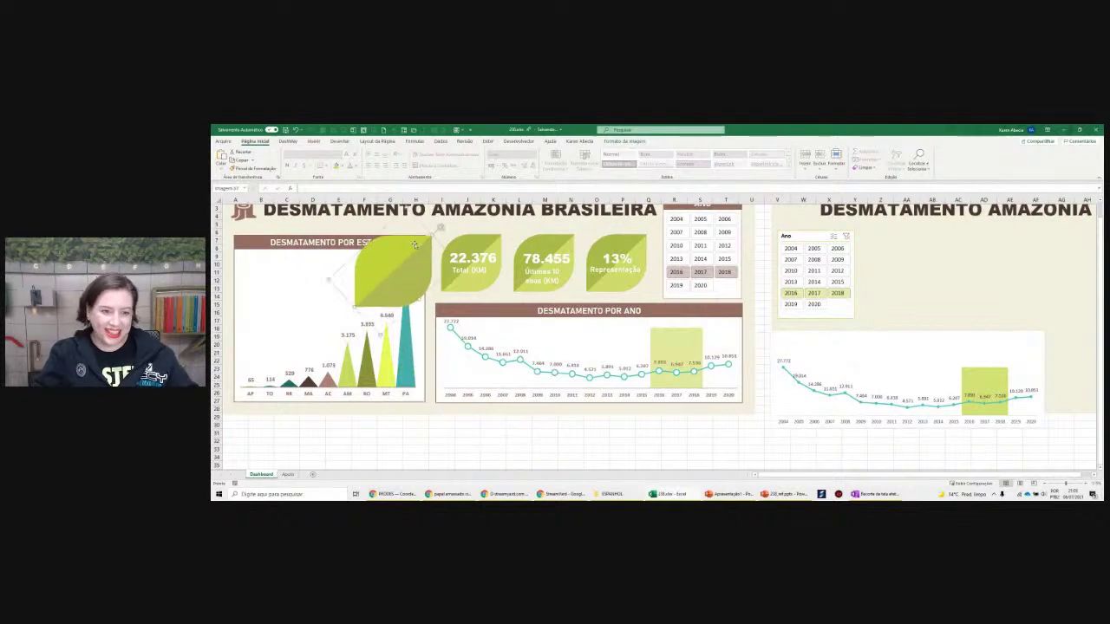
pyautogui.moveTo(379, 334); pyautogui.dragTo(371, 295)
pyautogui.click(452, 260)
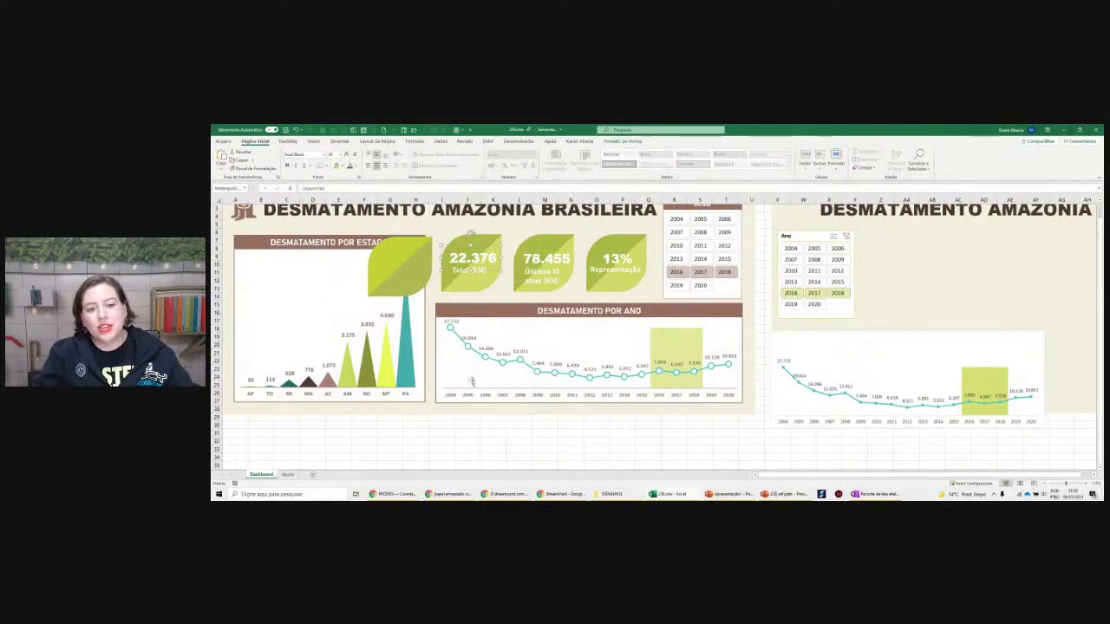
pyautogui.click(469, 431)
# Insert a WordArt text block and move it onto the Dashboard leaf
pyautogui.click(314, 141)
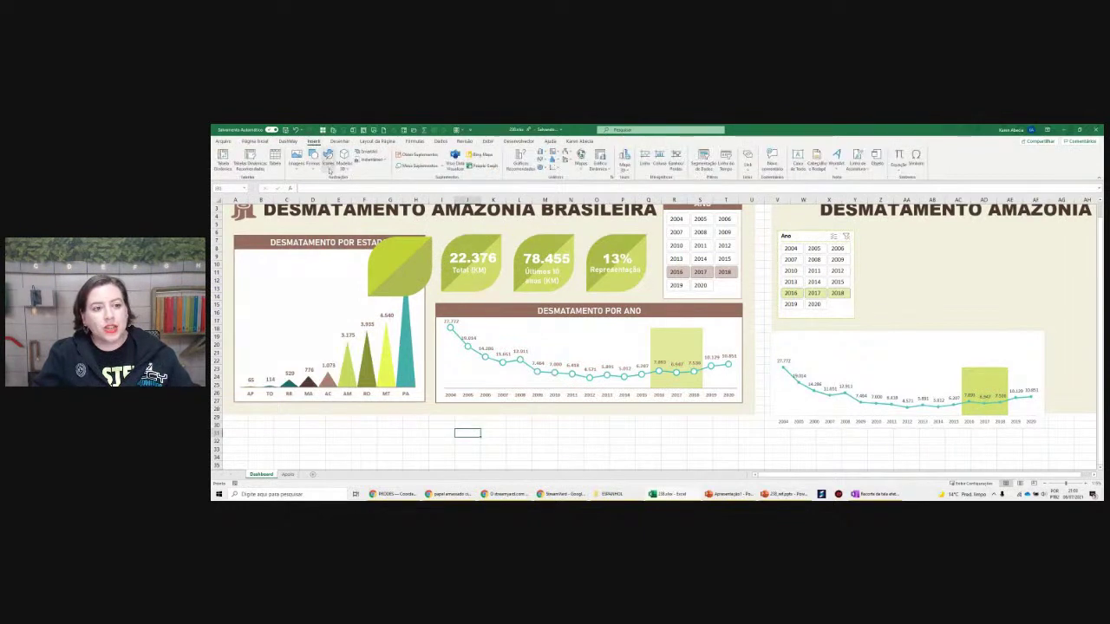
pyautogui.click(313, 157)
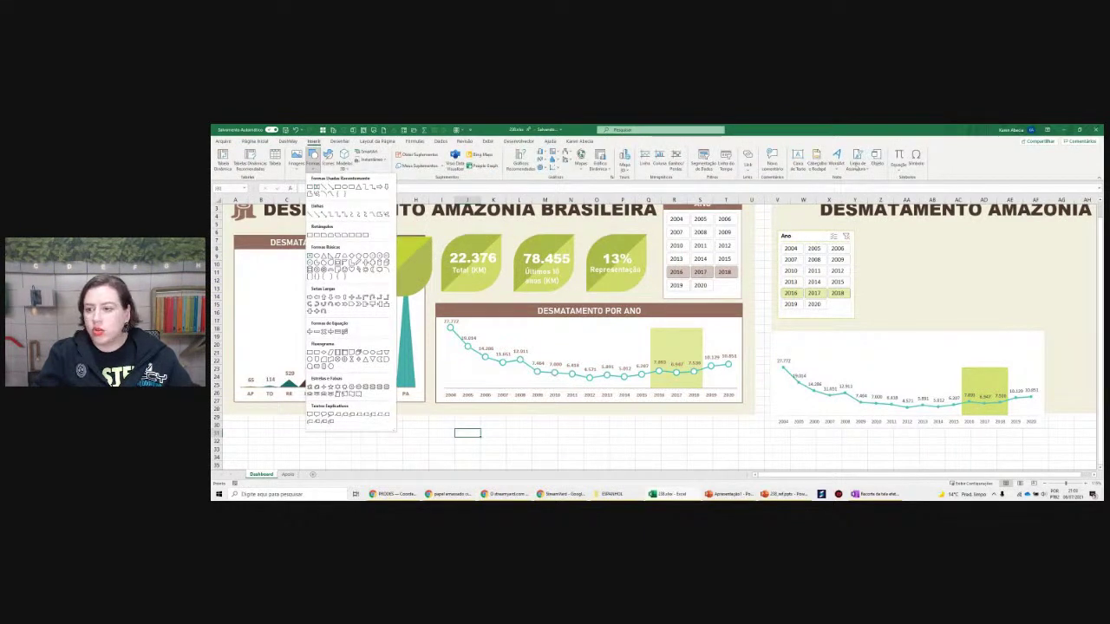
pyautogui.click(800, 170)
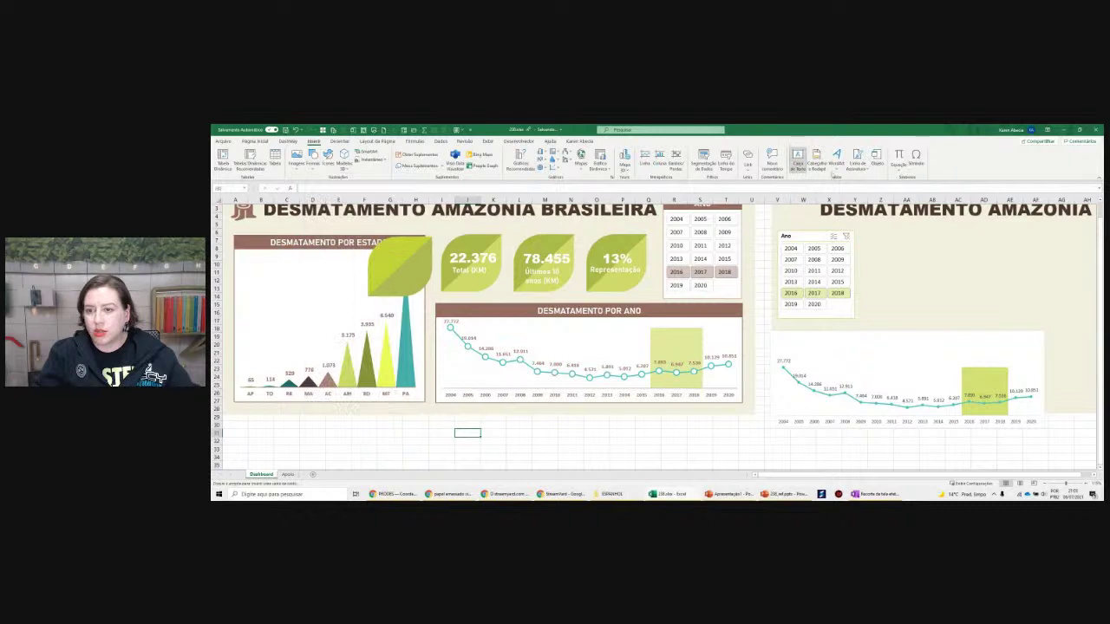
pyautogui.click(836, 160)
pyautogui.click(838, 183)
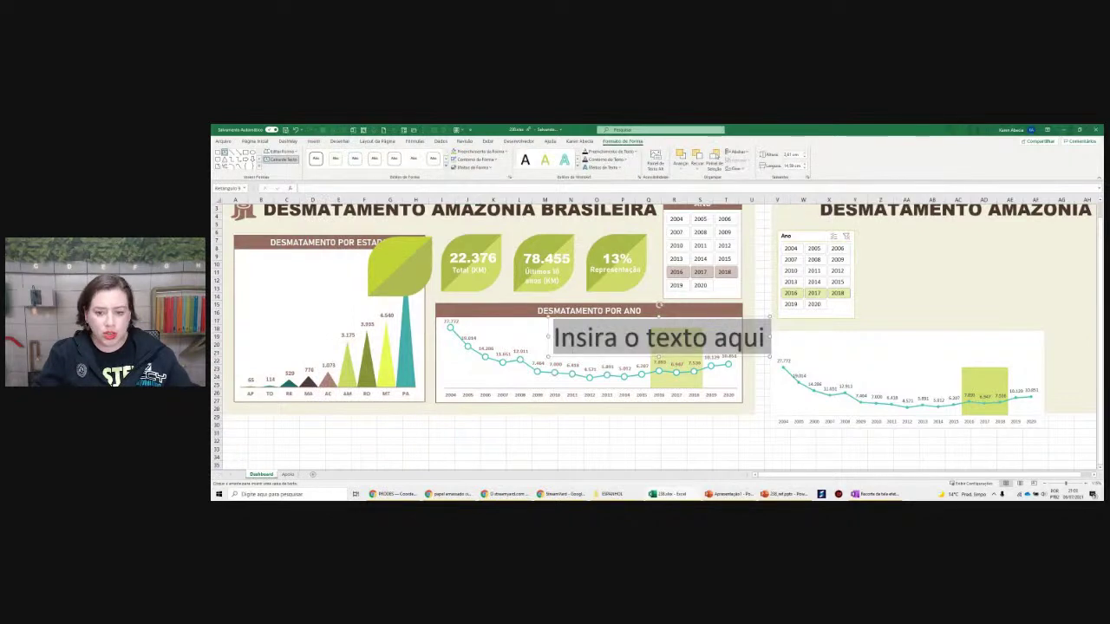
pyautogui.click(578, 358)
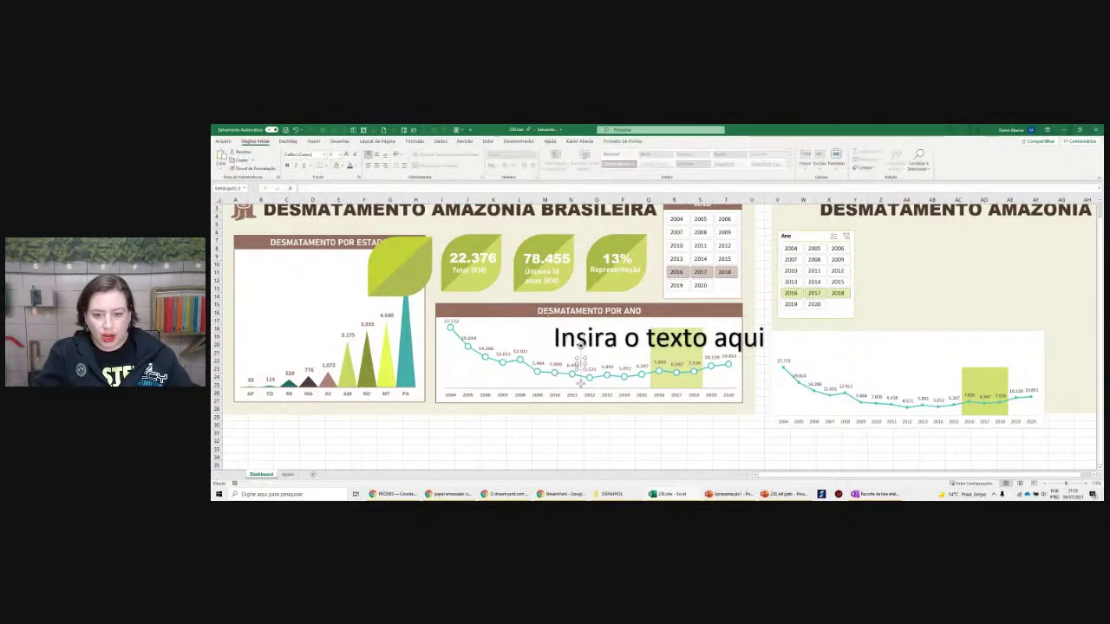
pyautogui.moveTo(613, 356); pyautogui.dragTo(349, 292)
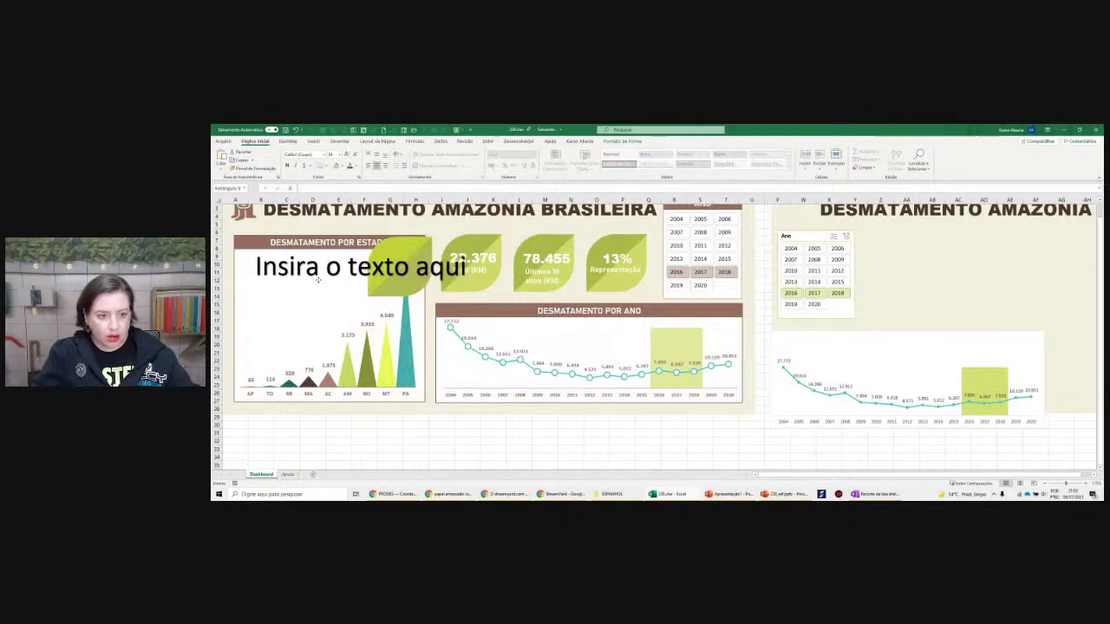
# Link the WordArt to the Apoio sheet total in cell S4 with an = formula
pyautogui.write('=')
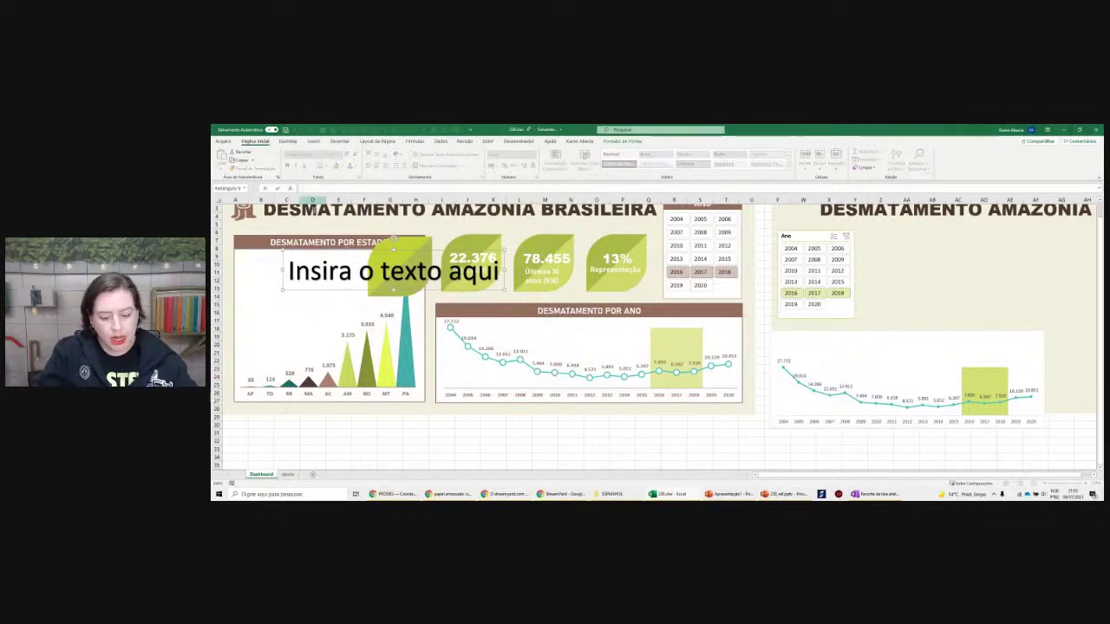
pyautogui.click(288, 474)
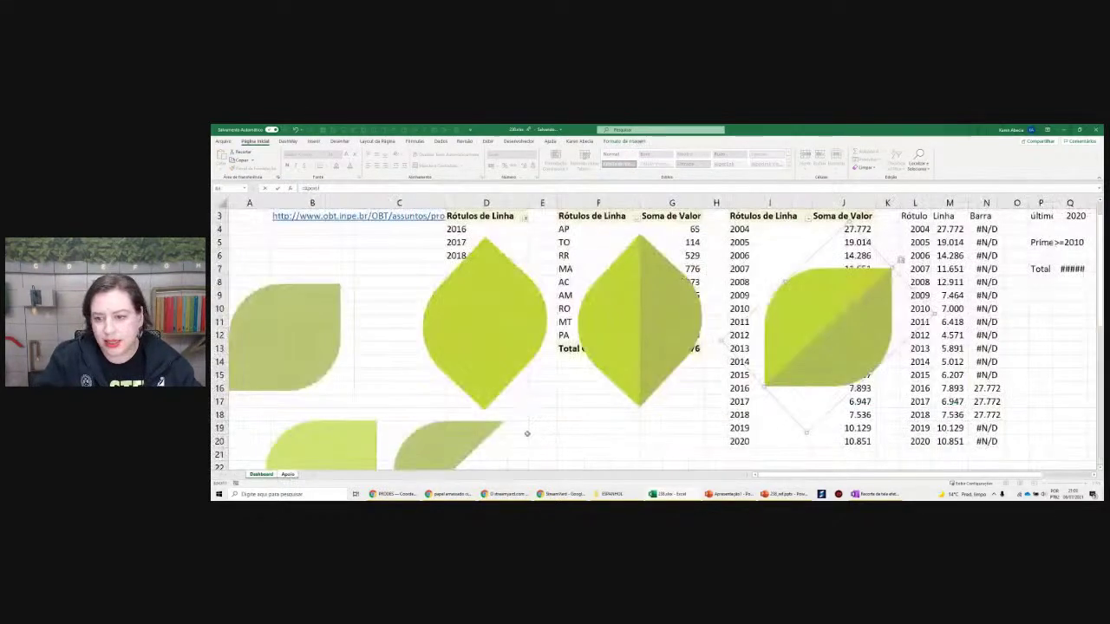
pyautogui.hscroll(3, 978, 339)
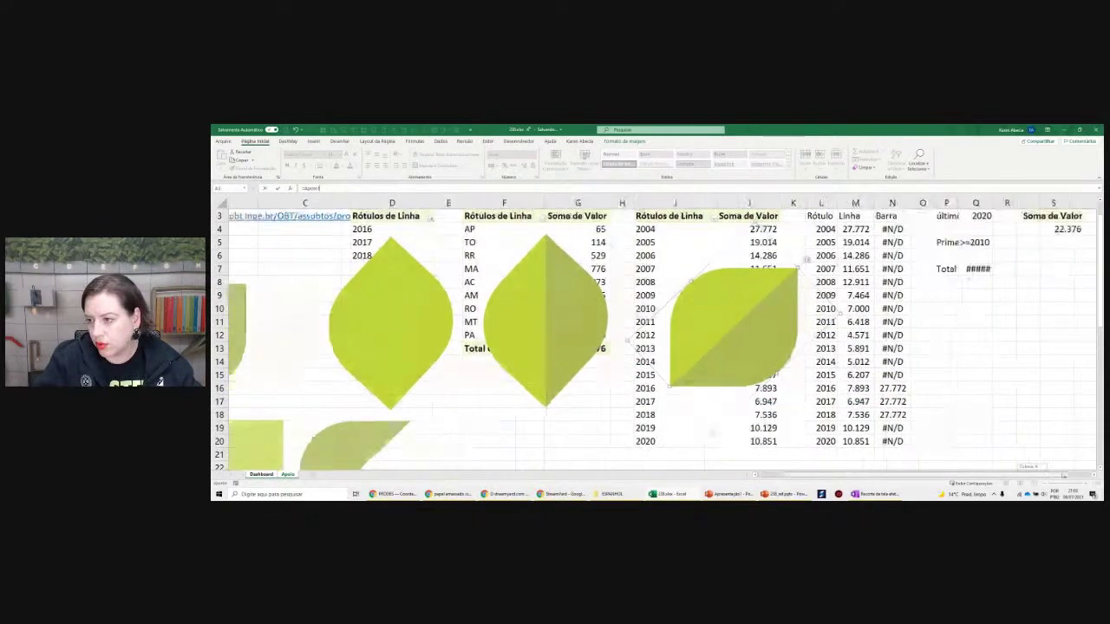
pyautogui.scroll(1, 977, 339)
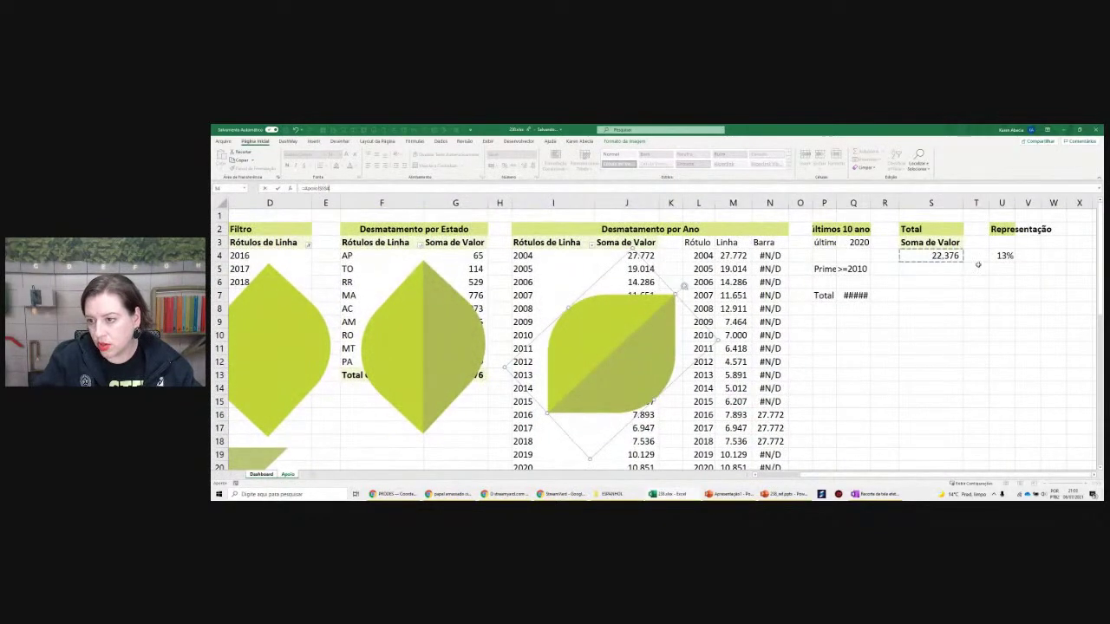
pyautogui.press('Return')
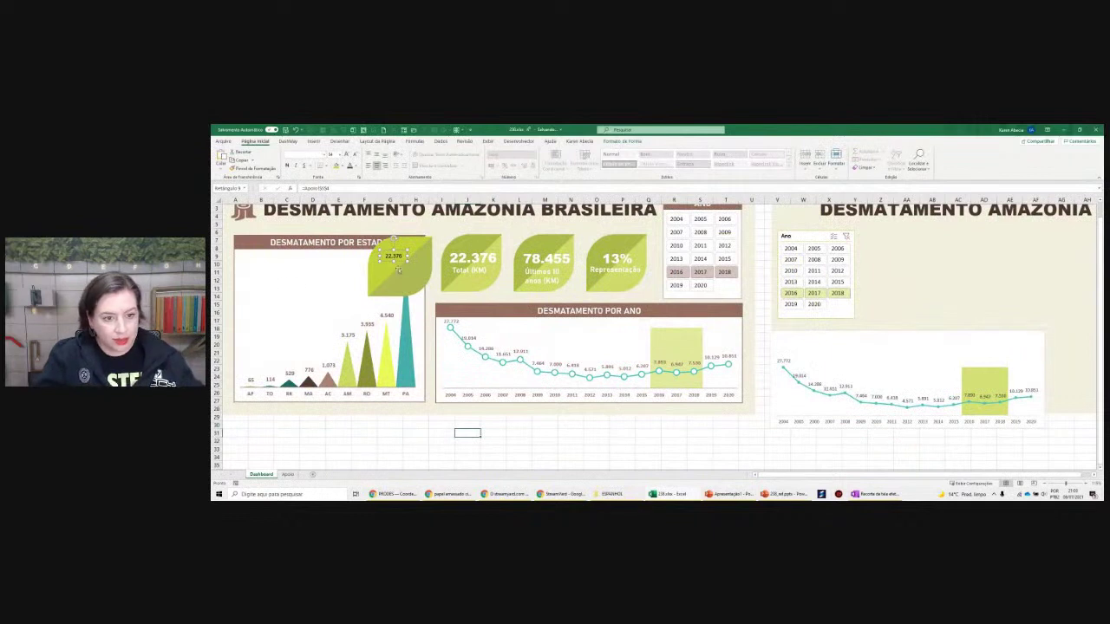
# Filter the Ano slicer to 2014 and make the leaf's linked number white
pyautogui.click(676, 258)
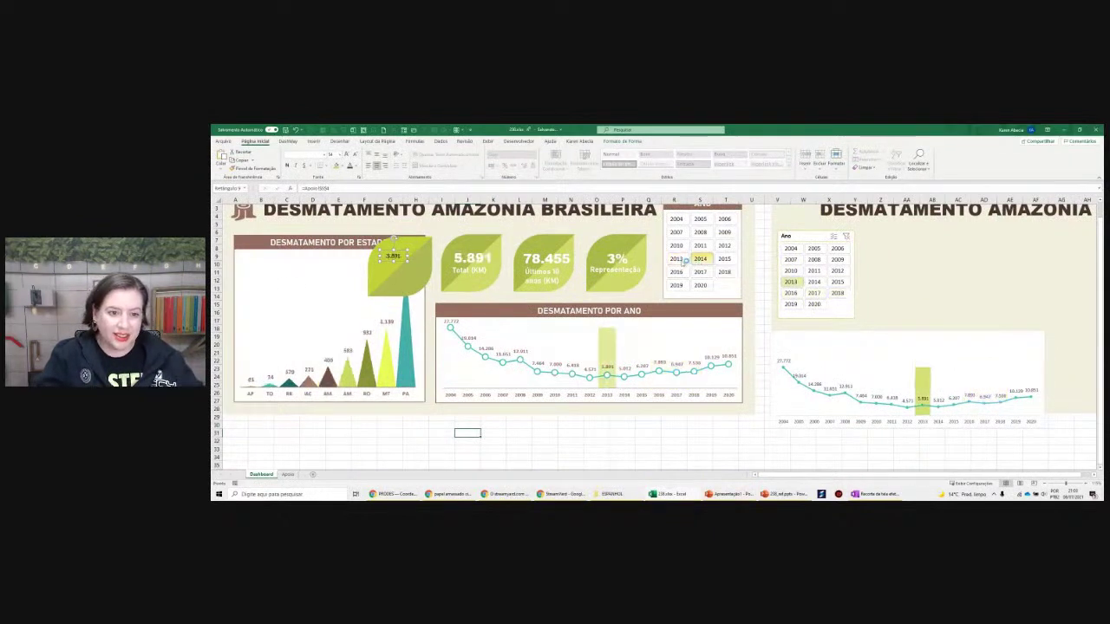
pyautogui.click(700, 259)
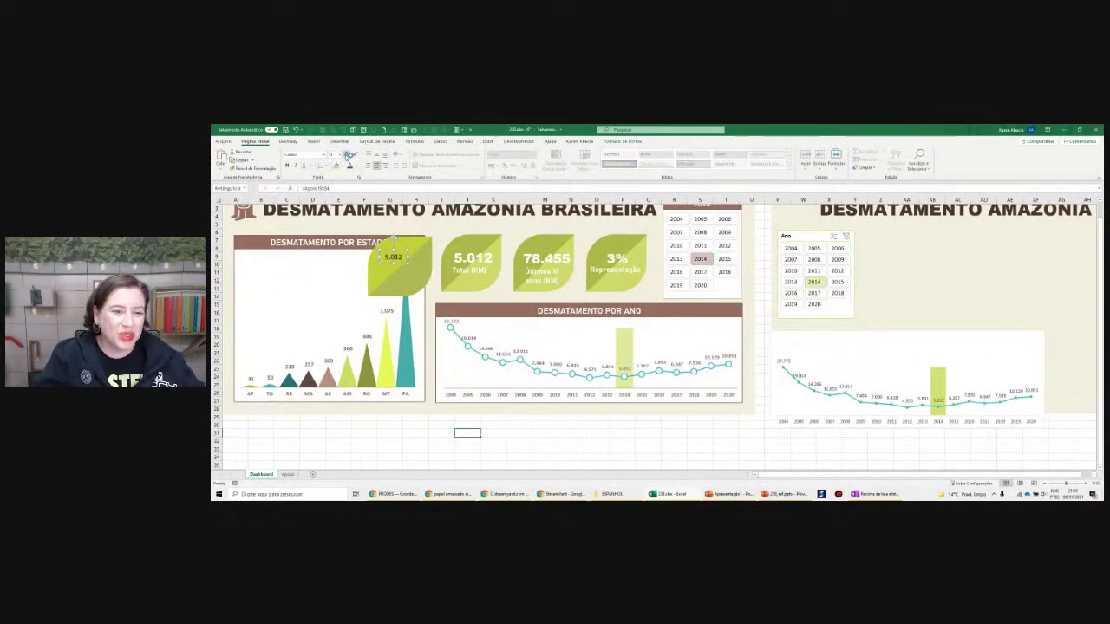
pyautogui.click(353, 168)
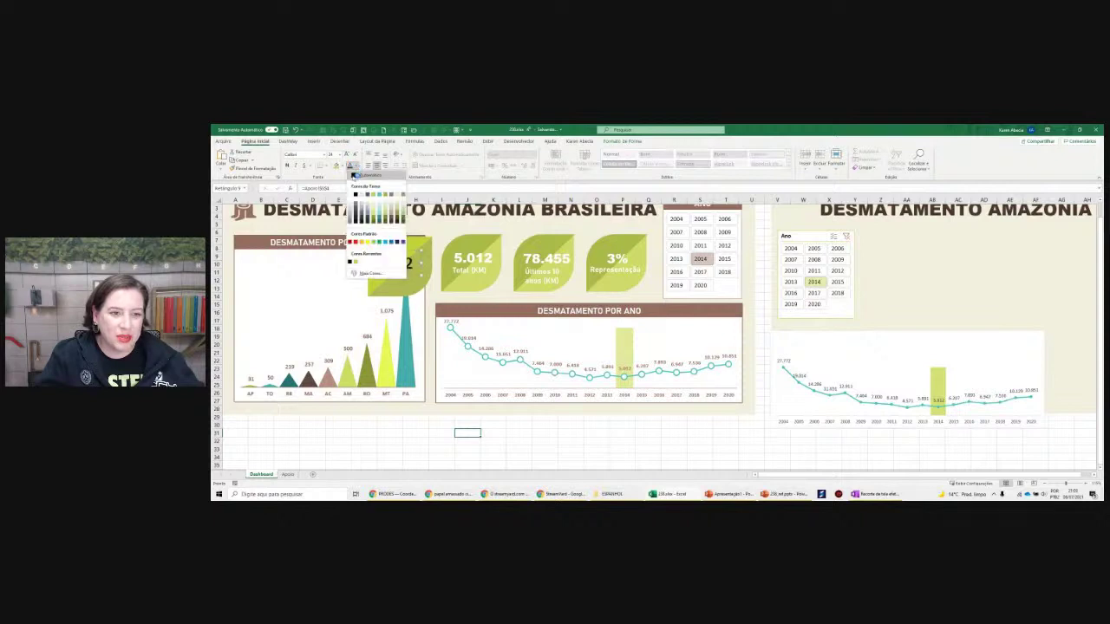
pyautogui.click(354, 194)
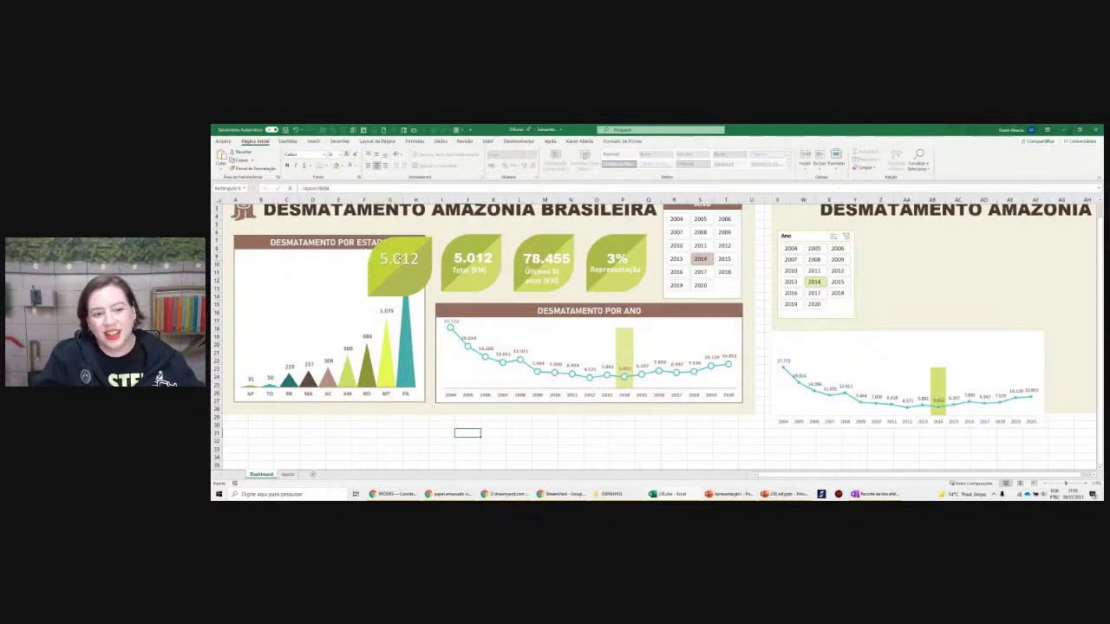
# Move the leaf card beside the right-hand Ano slicer
pyautogui.click(408, 273)
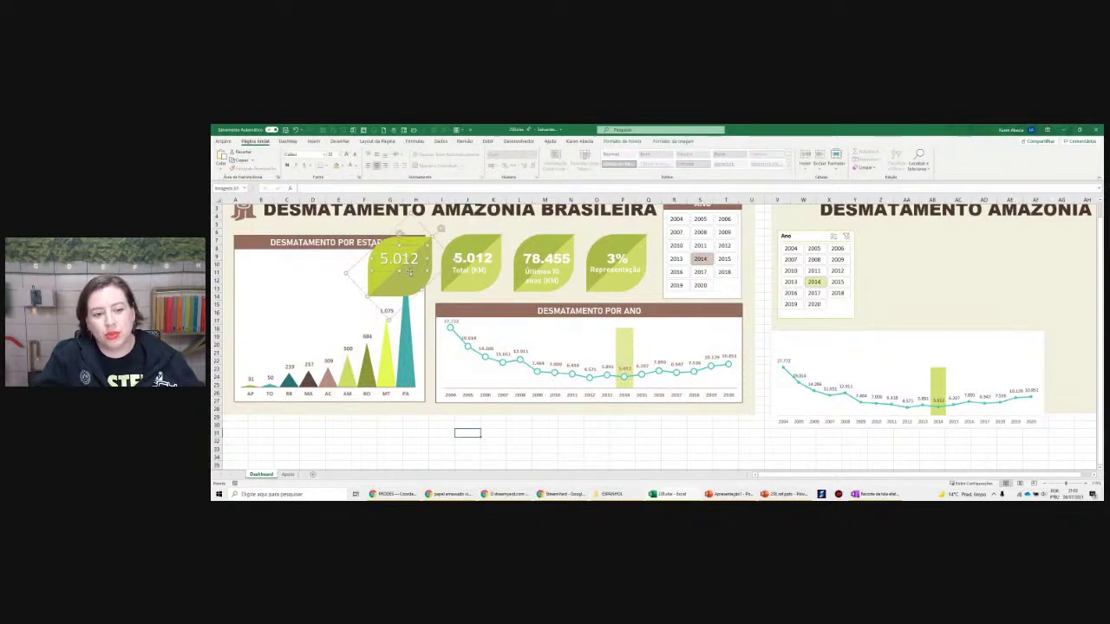
pyautogui.moveTo(405, 286); pyautogui.dragTo(906, 298)
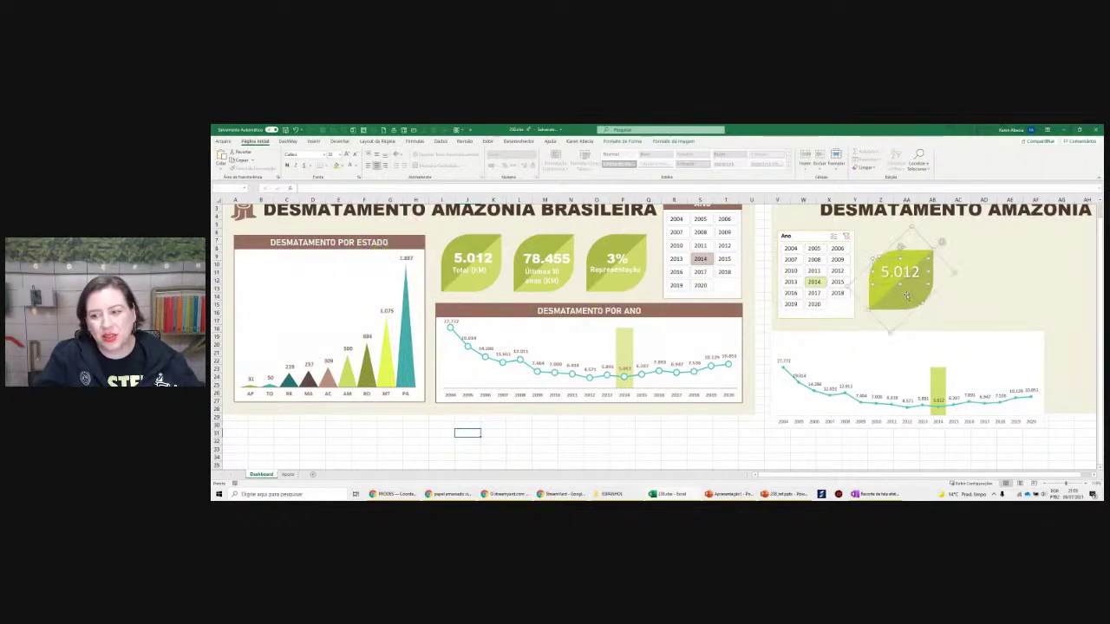
pyautogui.click(718, 440)
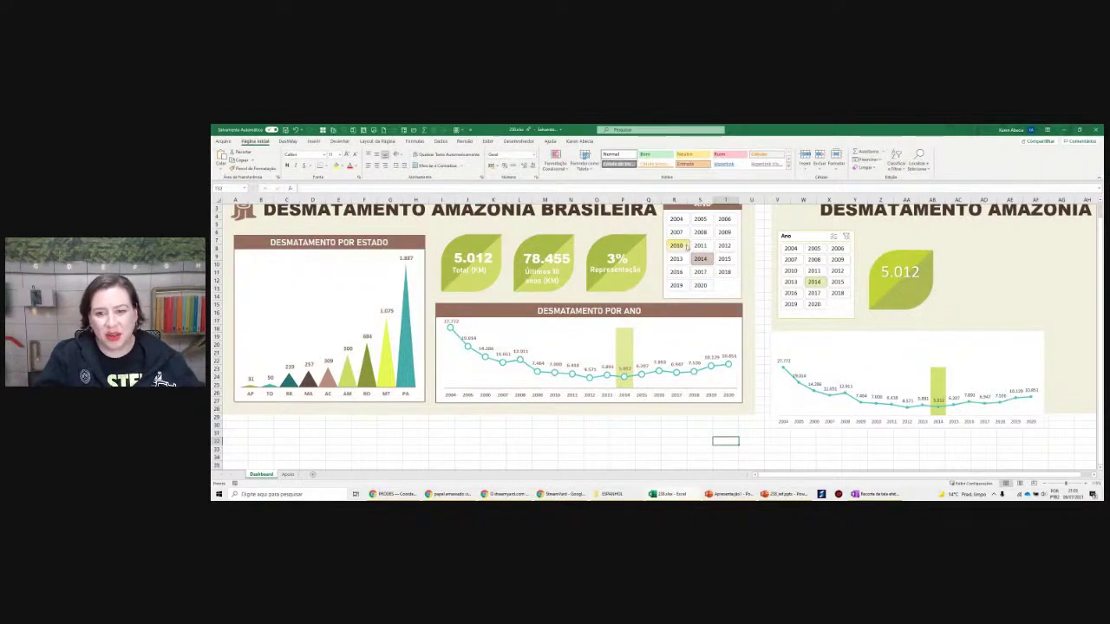
# Cycle the Ano slicer through 2010, 2017, 2009, 2008, 2007, finishing on 2011 with the leaf showing 6.418
pyautogui.click(684, 247)
pyautogui.click(700, 245)
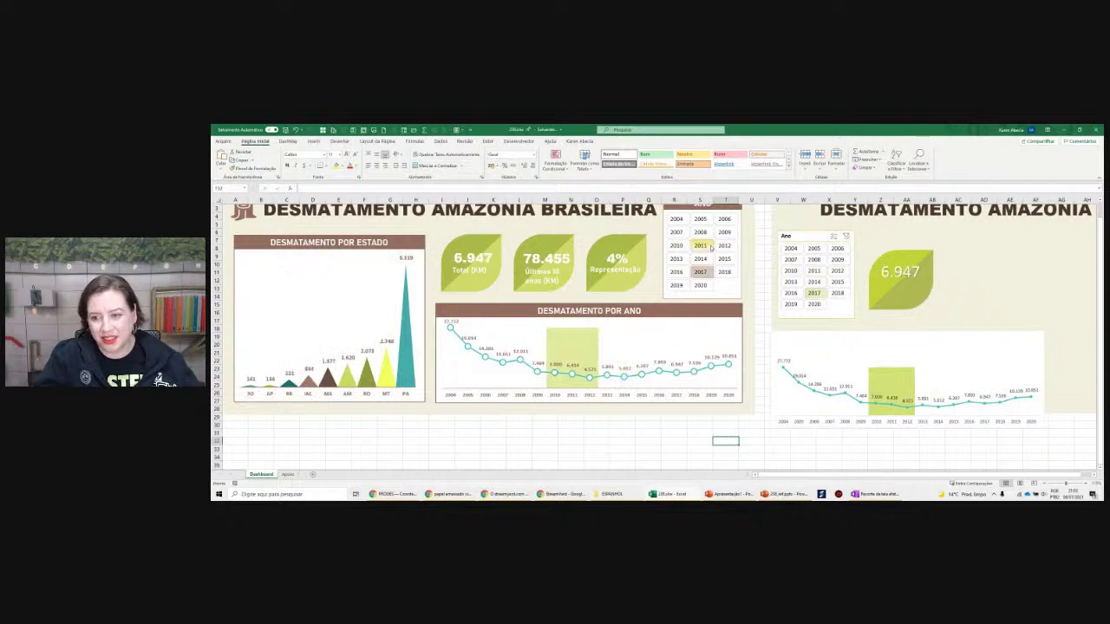
pyautogui.click(727, 234)
pyautogui.click(727, 233)
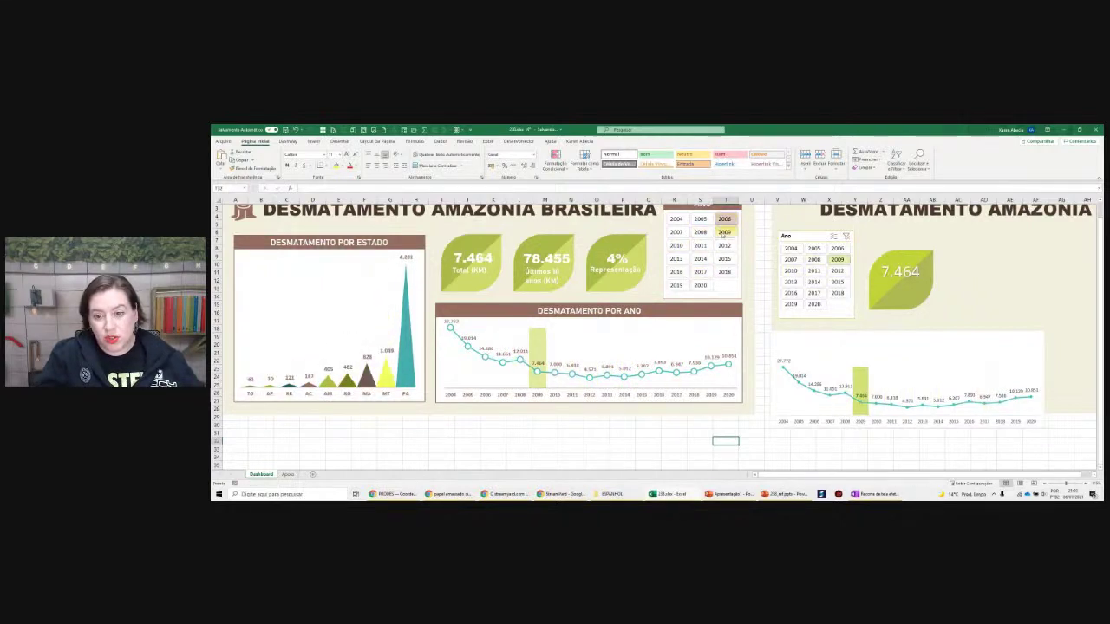
pyautogui.click(701, 232)
pyautogui.click(676, 233)
pyautogui.click(677, 245)
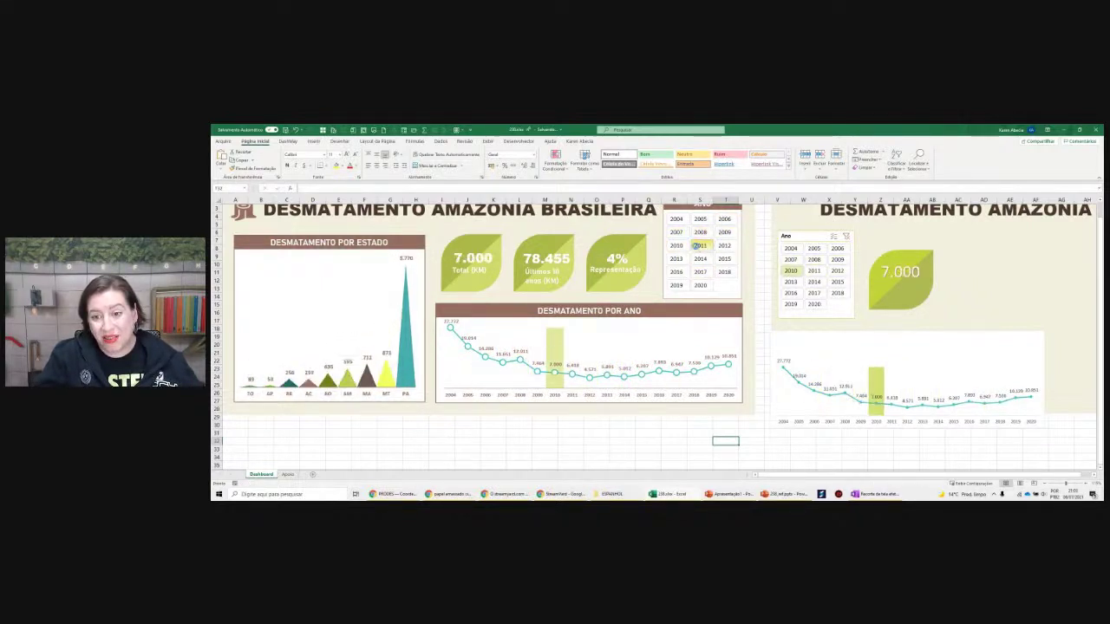
pyautogui.click(700, 245)
pyautogui.scroll(-1, 595, 330)
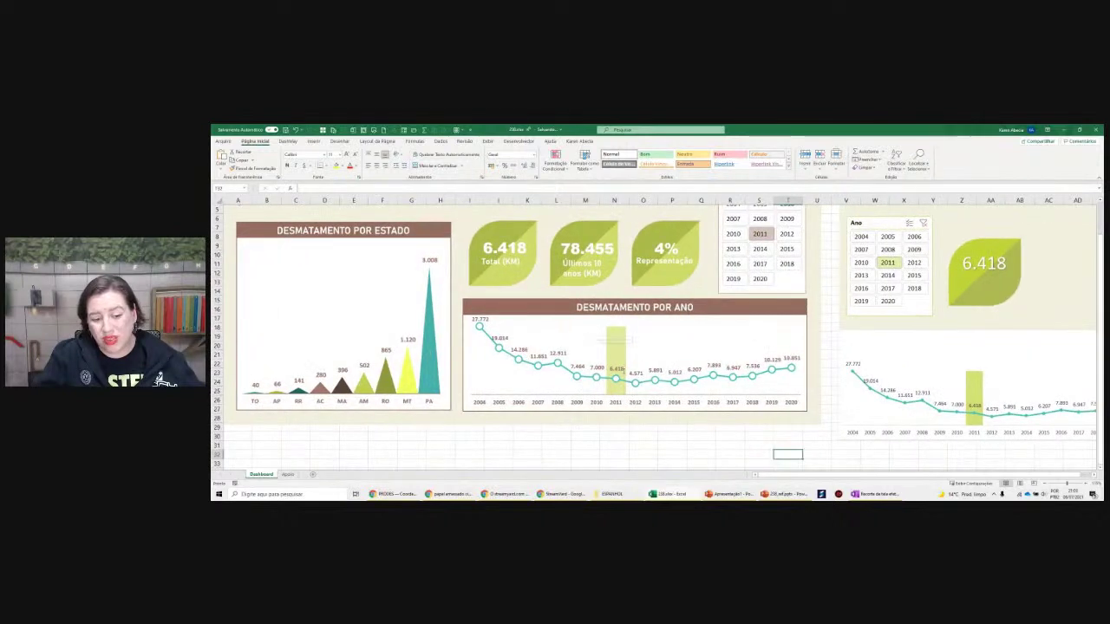
pyautogui.scroll(2, 599, 338)
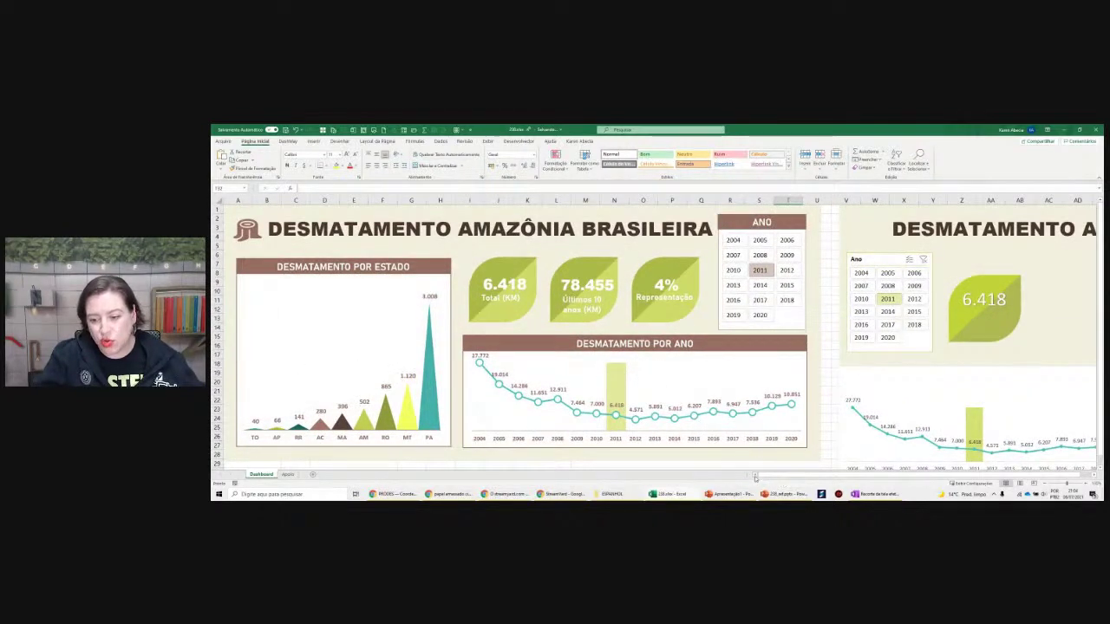